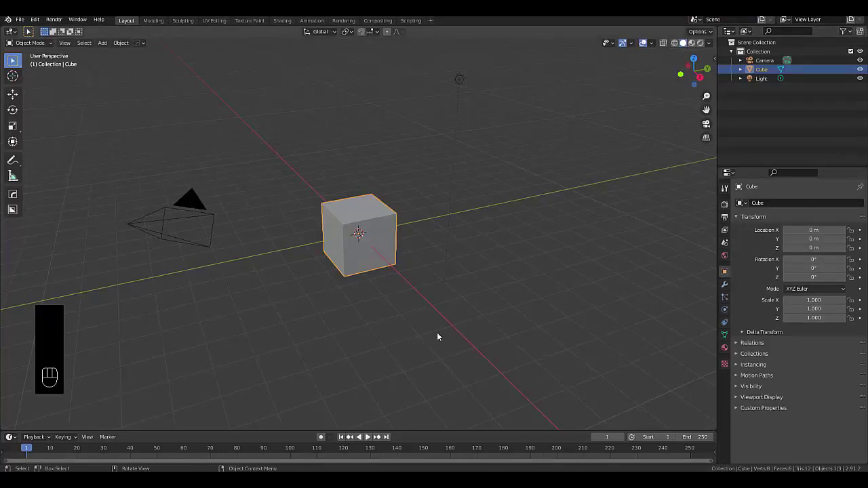
Delete the default cube from the scene.
click(436, 336)
scroll(420, 325, down, 5)
scroll(400, 284, up, 6)
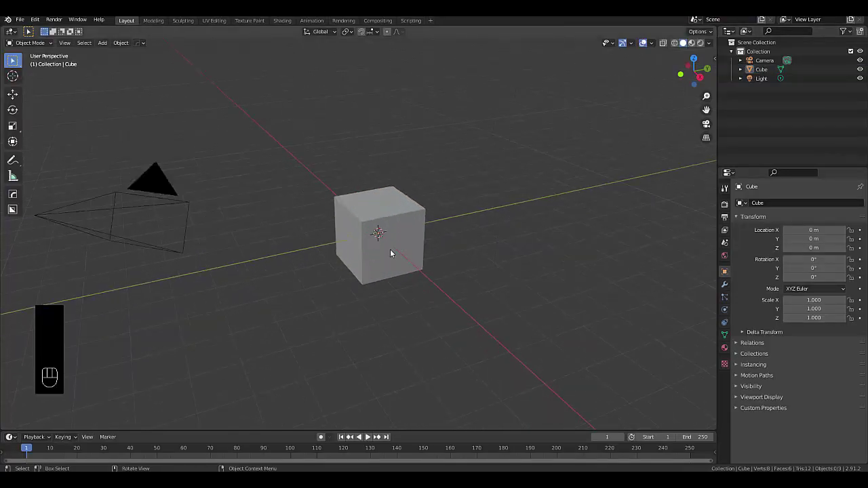
click(390, 250)
key(x)
click(389, 249)
Add a mesh circle at the origin and fill it with a face in Edit Mode.
key(shift+a)
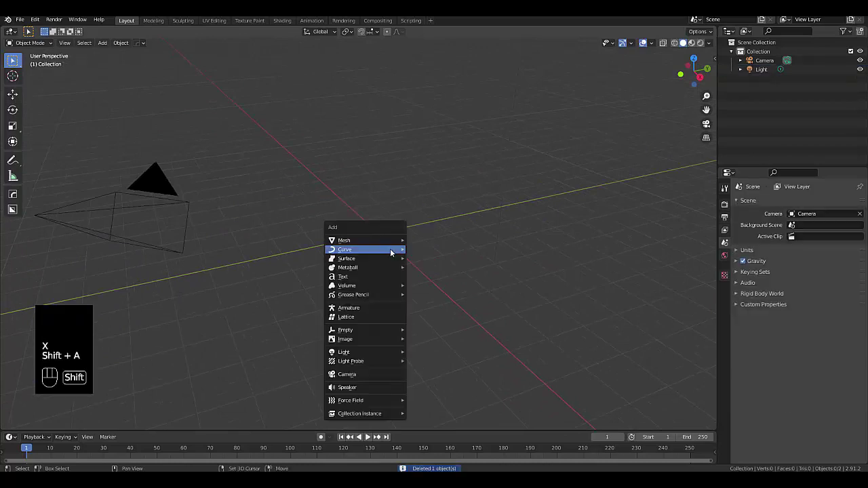
mouse_move(373, 242)
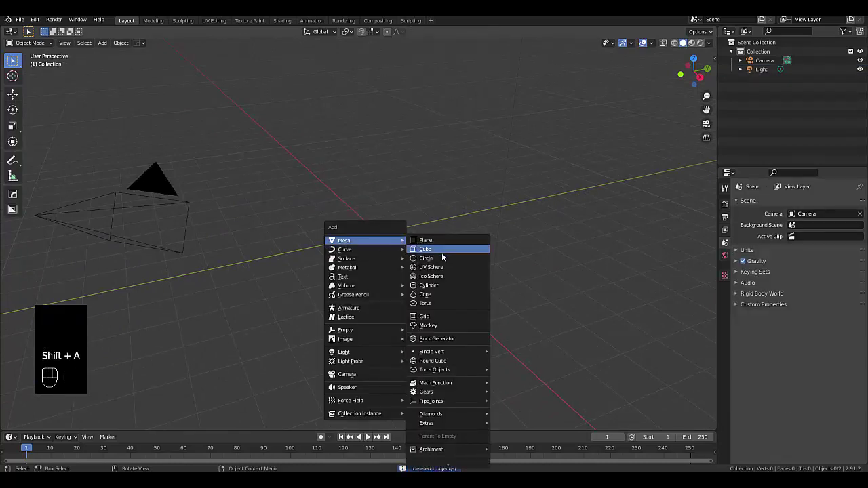
click(435, 257)
key(Tab)
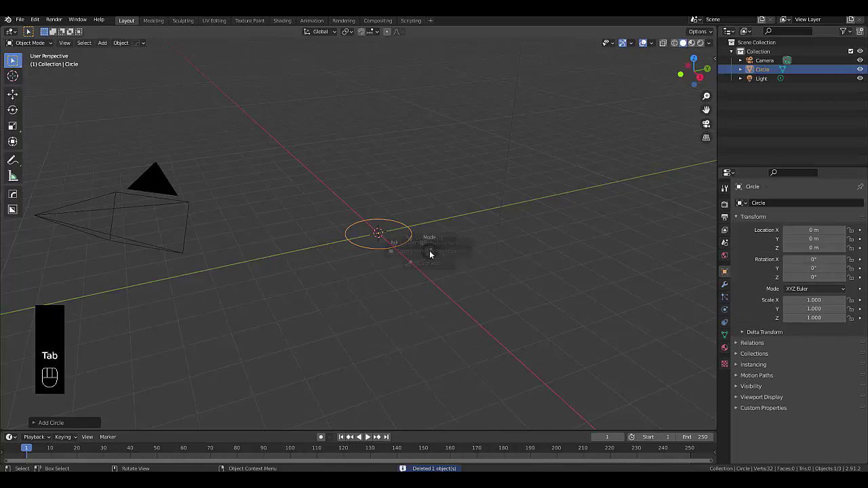
key(f)
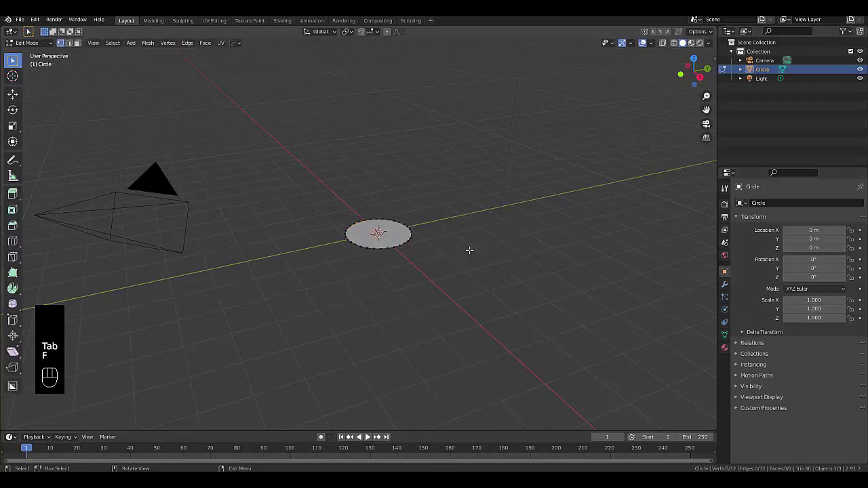
Select the whole disc in front view and extrude it upward about 0.2 m.
key(KP_1)
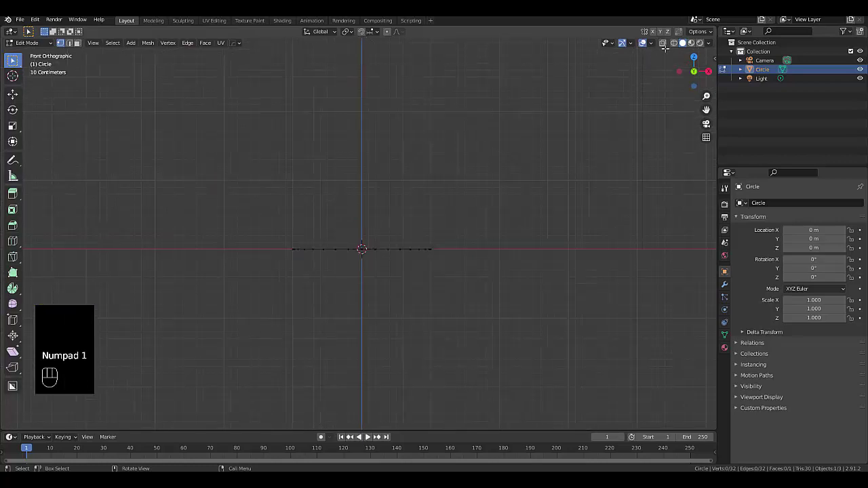
drag(149, 186, 508, 283)
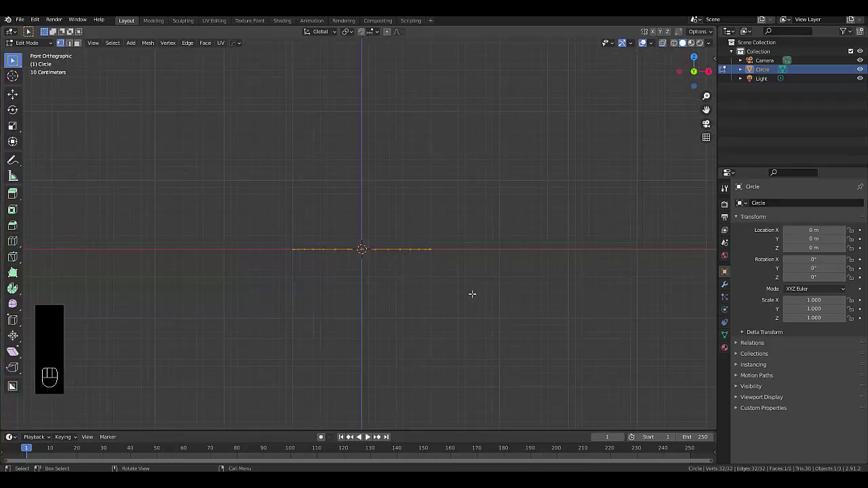
key(e)
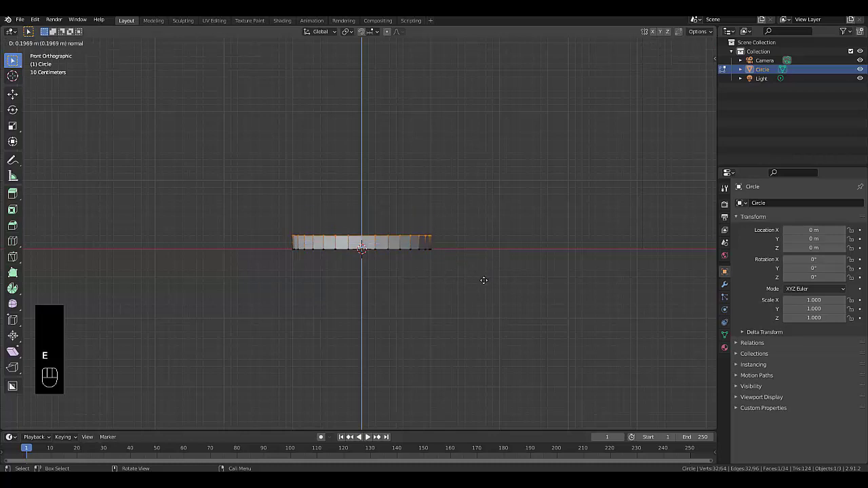
click(484, 281)
Scale the extruded top face to about 0.73 and lower it slightly along Z to form a shallow tapered base.
key(s)
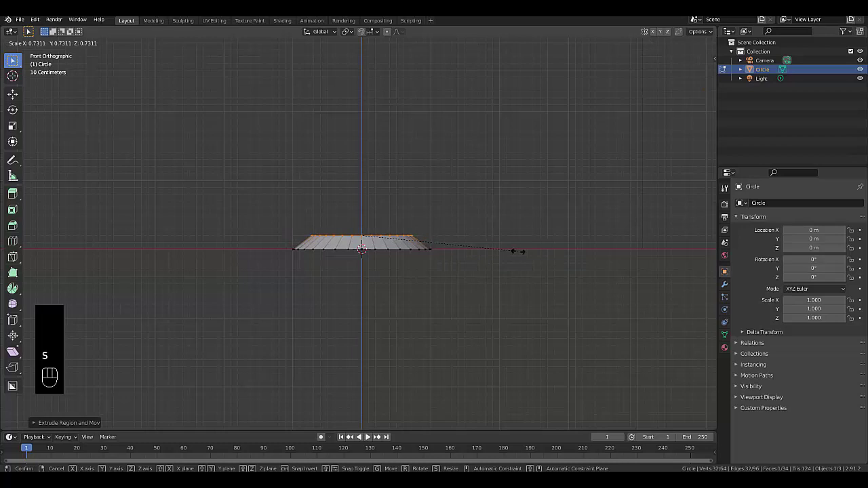
click(518, 252)
key(g)
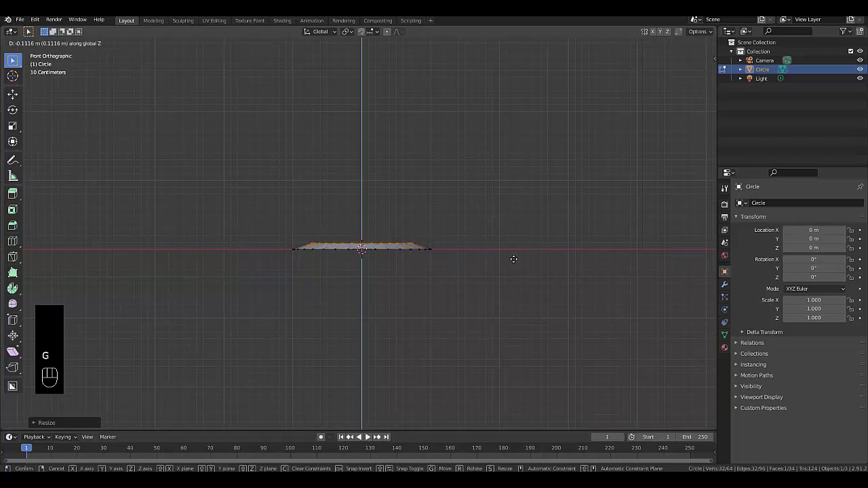
click(514, 257)
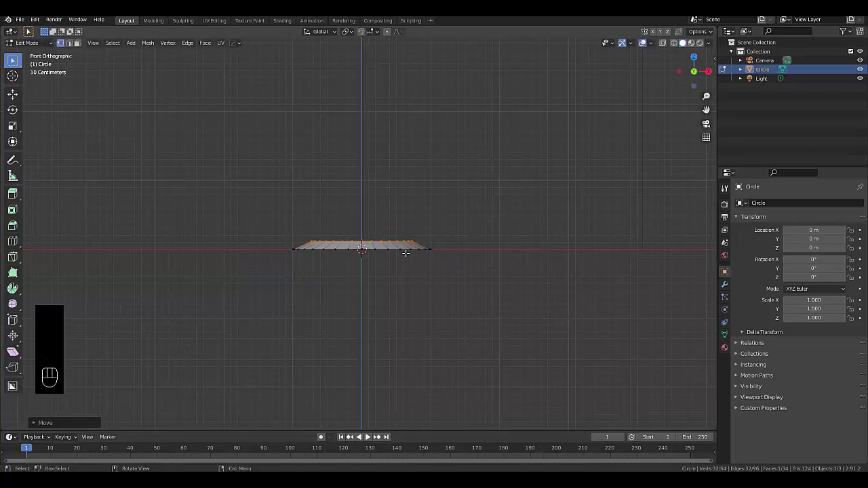
Inset the base's top face by about 0.67 into a small centre face and raise it about 0.1 m along Z.
scroll(370, 228, up, 3)
middle_drag(489, 282, 469, 297)
key(i)
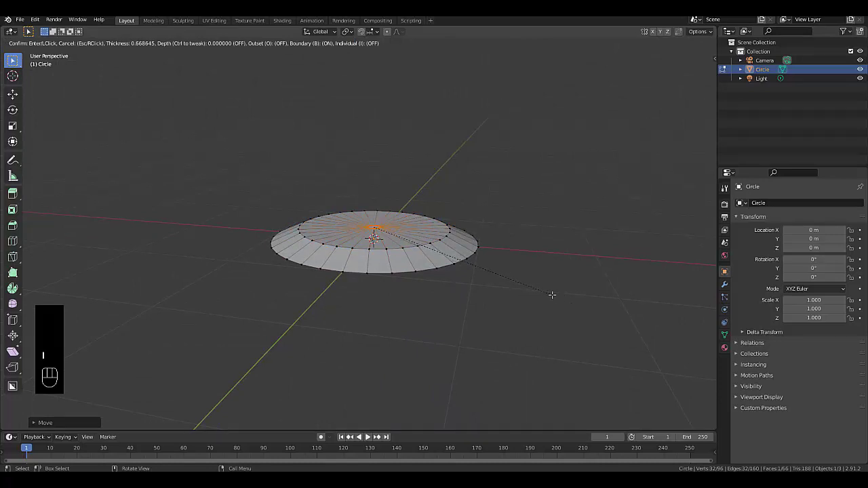
click(552, 295)
key(KP_1)
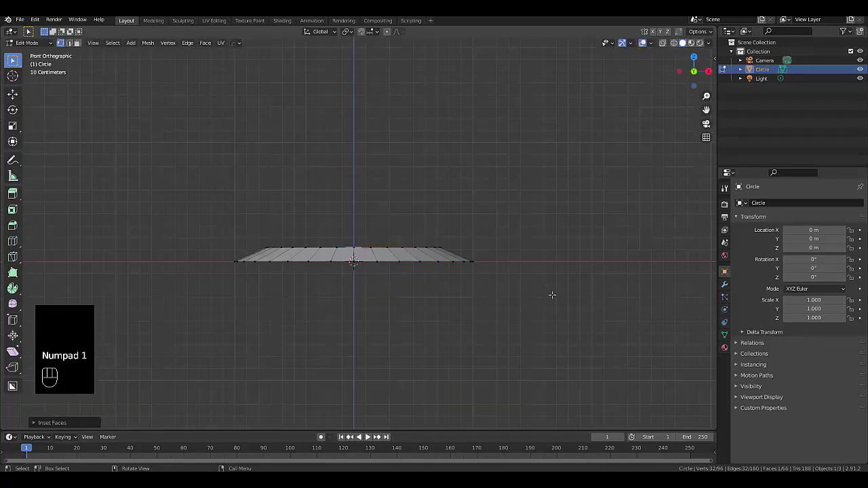
key(g)
key(z)
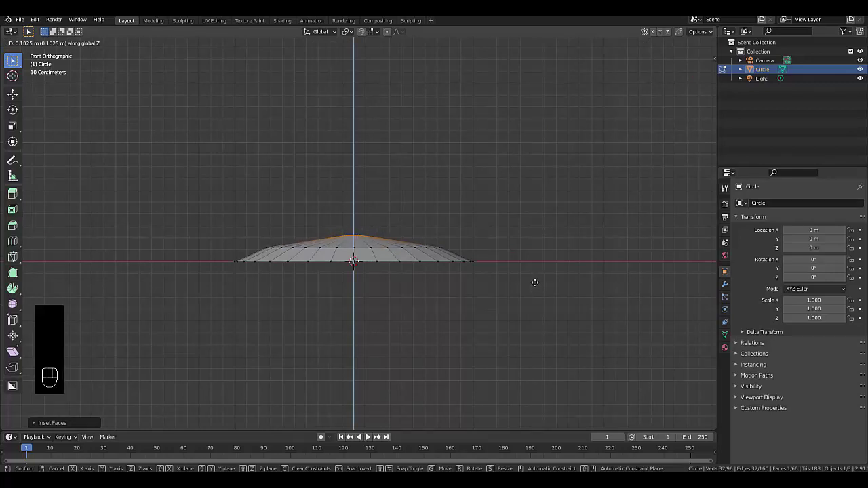
click(534, 284)
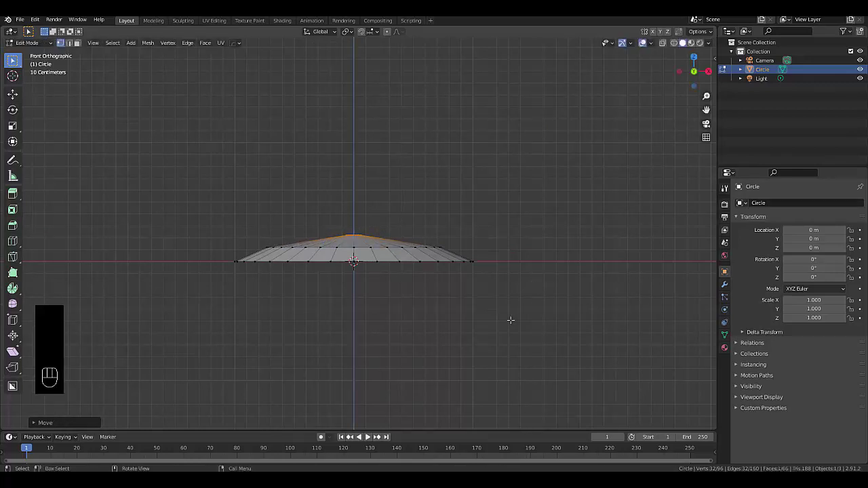
Extrude the small centre face upward about 2 m to form the glass stem.
scroll(510, 319, down, 4)
key(e)
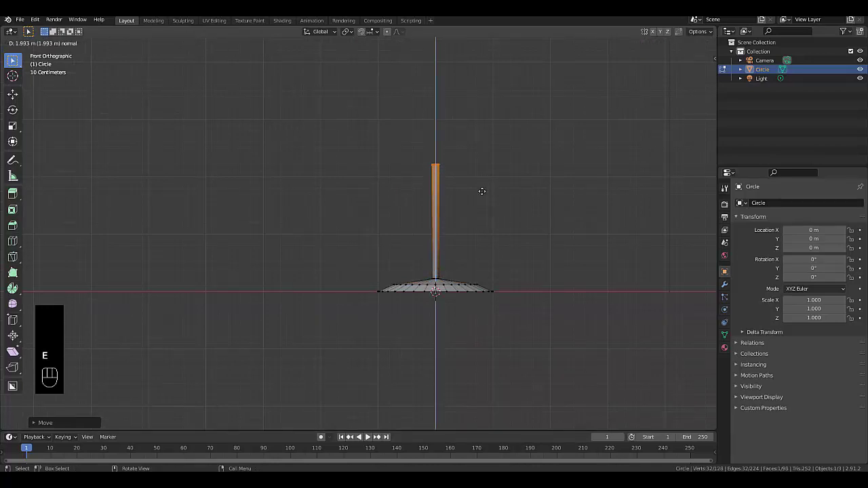
click(472, 185)
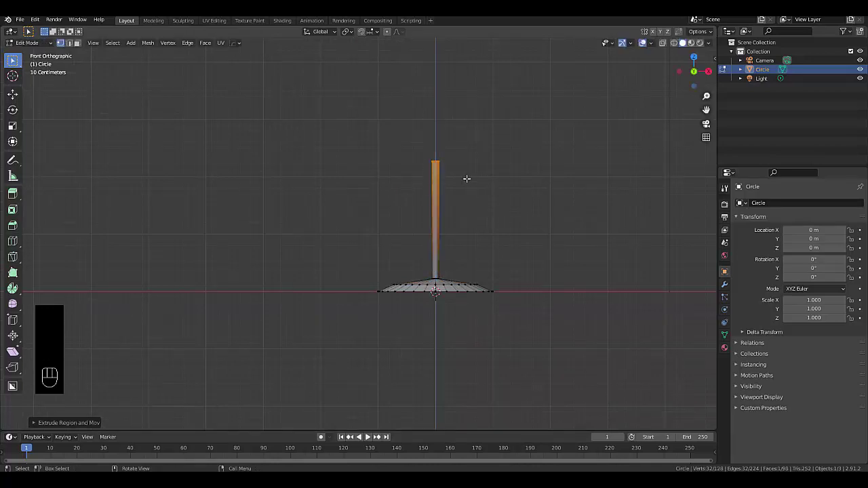
Extrude the stem's top face in place and scale it outward to about three quarters of the base's width.
scroll(457, 138, up, 3)
key(e)
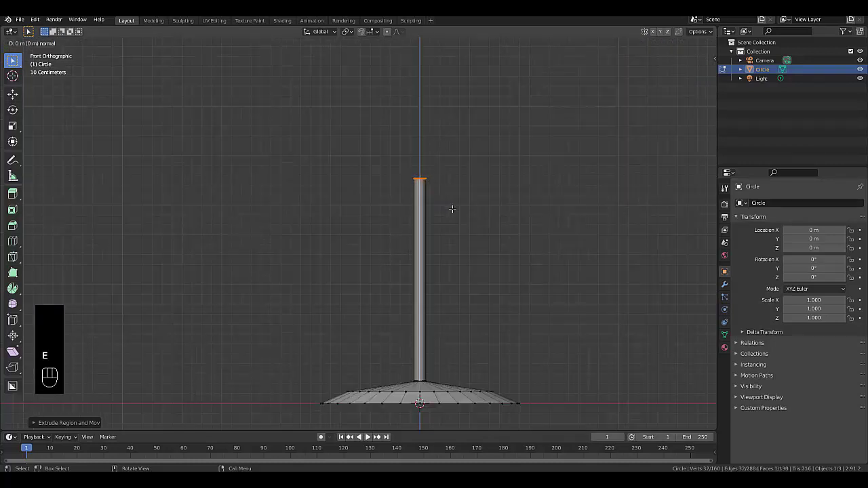
key(s)
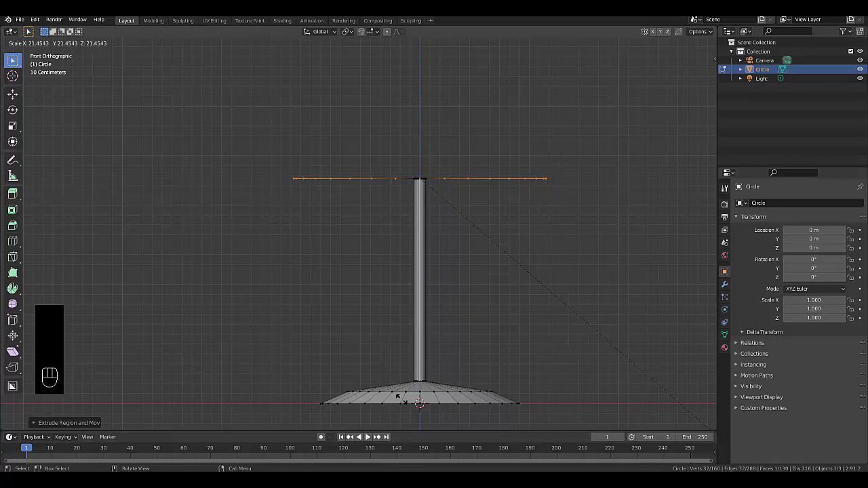
click(166, 93)
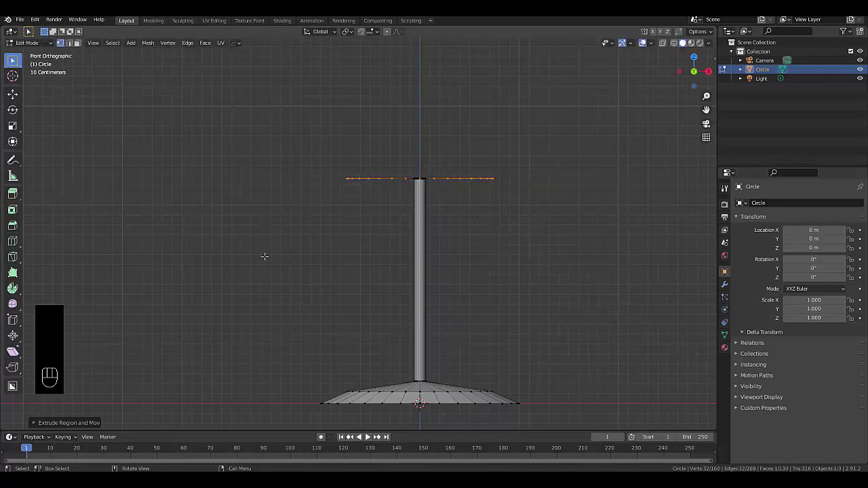
Extrude the widened disc upward about 1.7 m to form the bowl and scale its top face to about 1.34.
scroll(264, 256, down, 3)
scroll(400, 236, up, 1)
key(e)
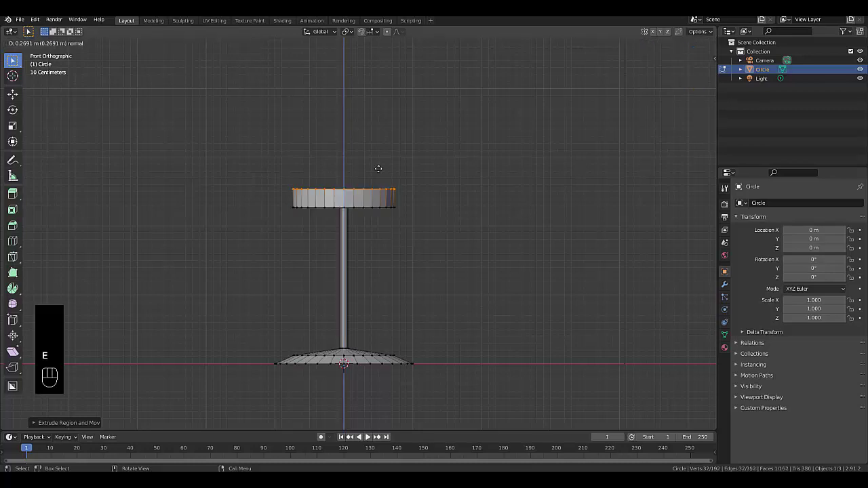
click(361, 116)
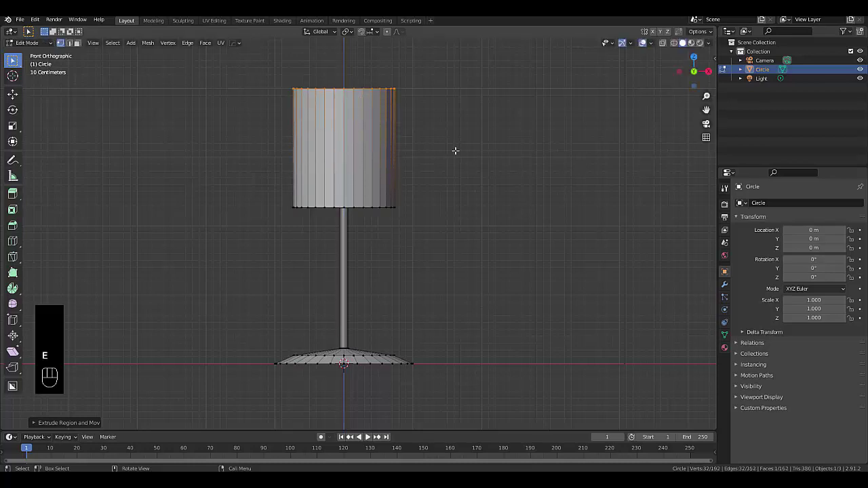
key(s)
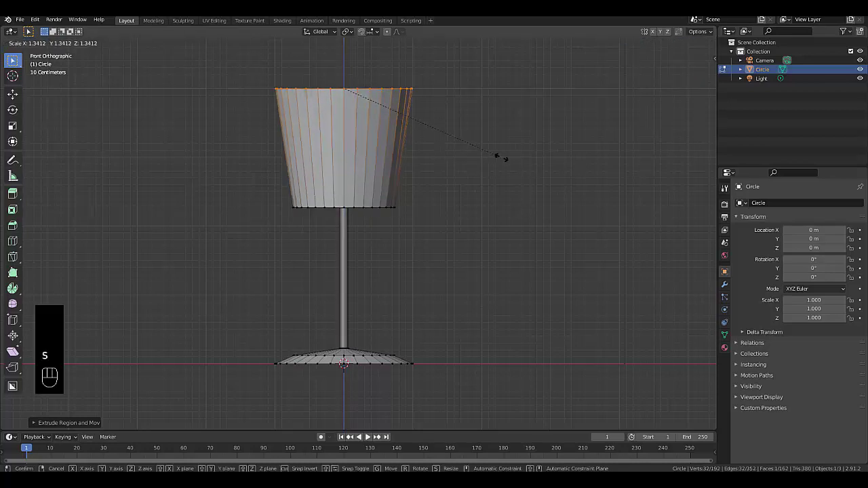
click(502, 158)
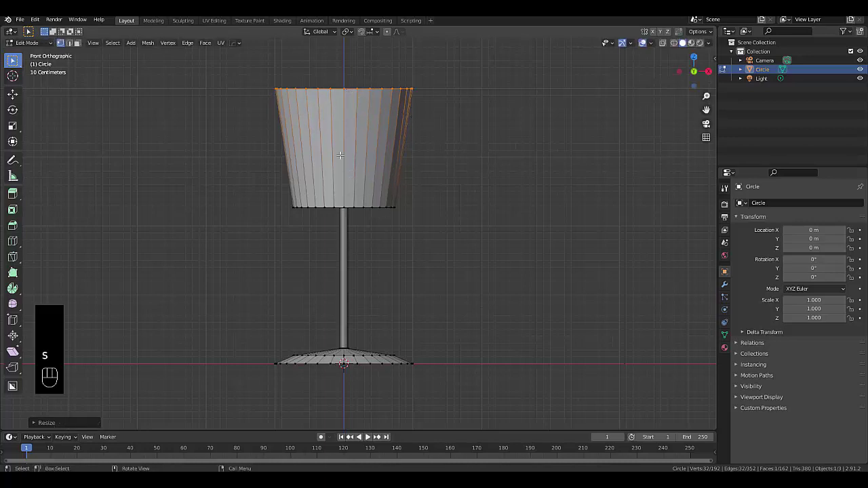
Bevel the bowl's bottom edge loop about 0.235 m wide with 4 segments.
scroll(333, 206, up, 4)
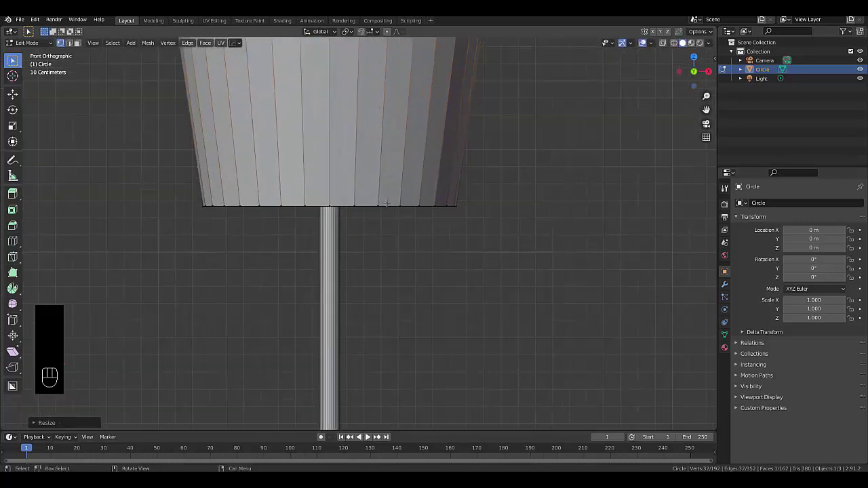
alt+click(389, 207)
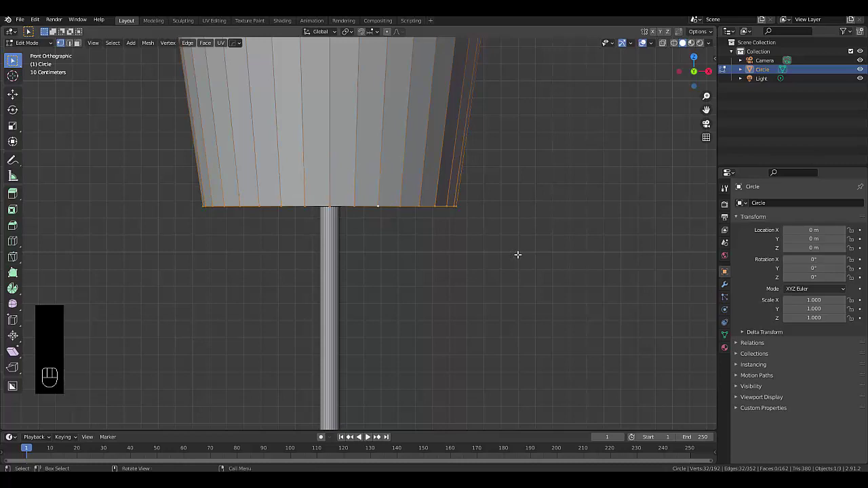
key(ctrl+b)
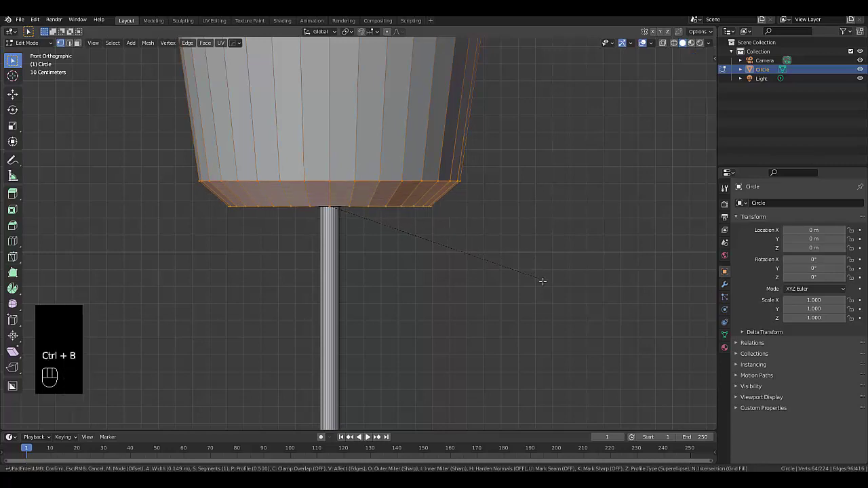
scroll(541, 281, up, 1)
scroll(556, 305, up, 2)
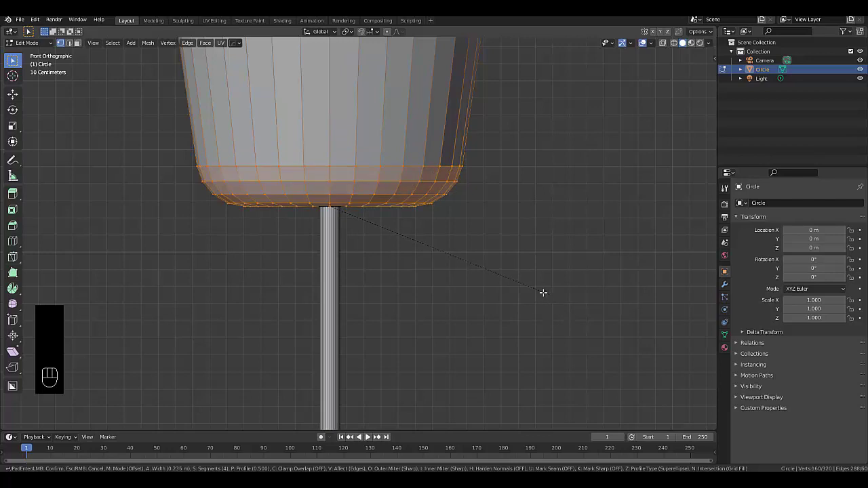
click(543, 292)
Add a horizontal loop cut around the middle of the bowl and scale it outward to about 1.05.
scroll(526, 291, down, 3)
scroll(426, 81, up, 1)
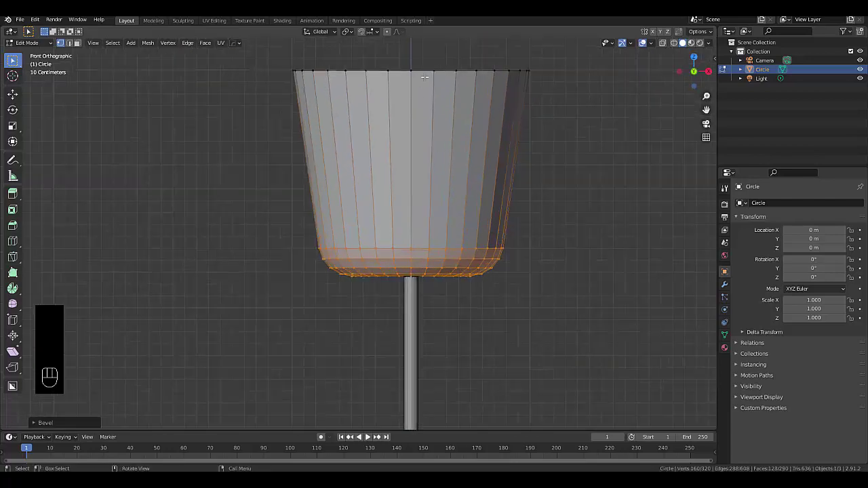
key(ctrl)
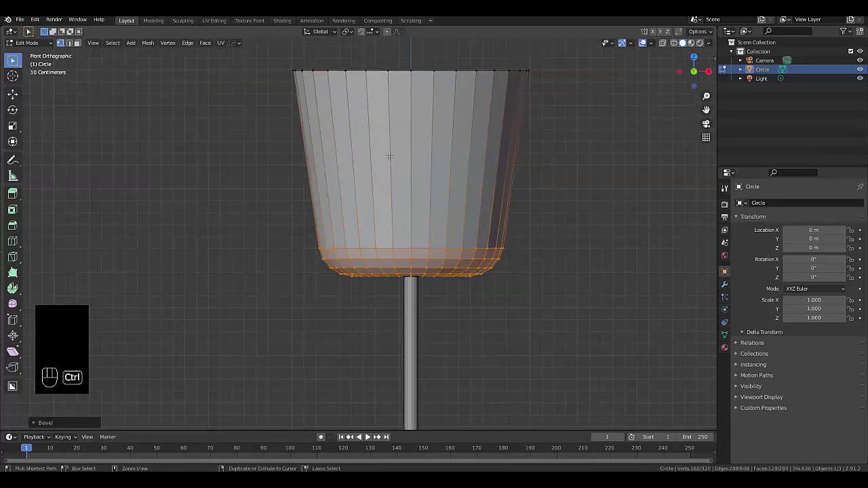
key(ctrl+r)
click(388, 156)
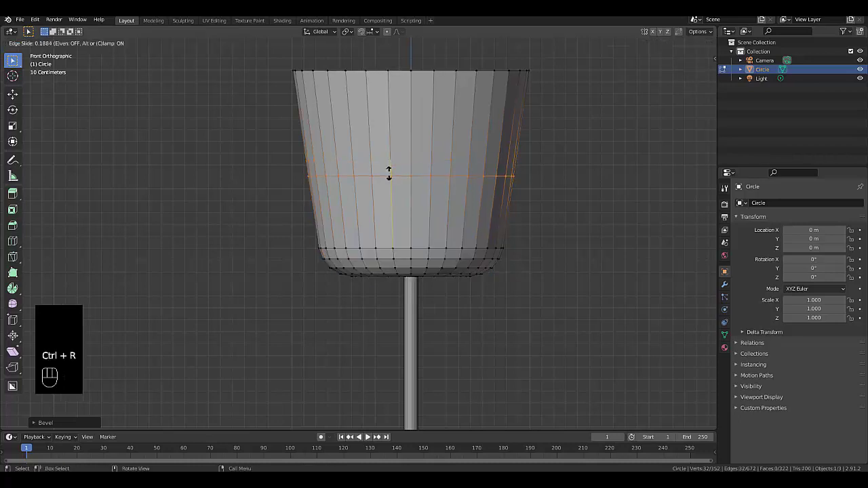
click(388, 174)
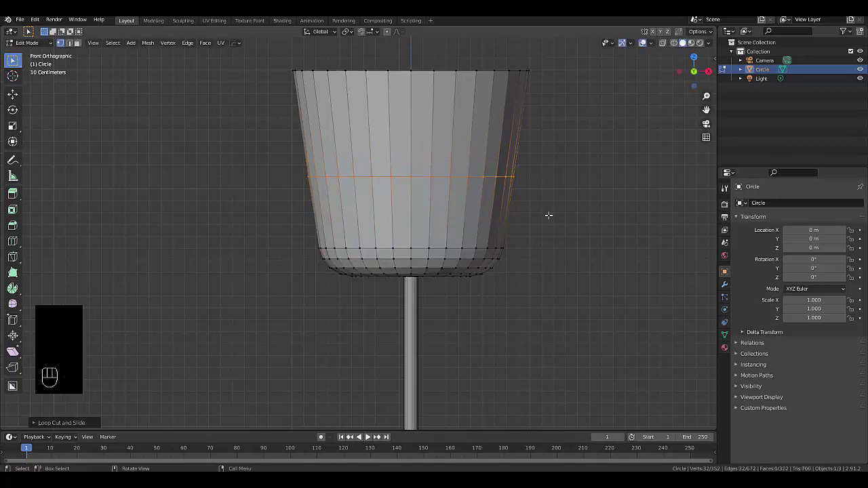
key(s)
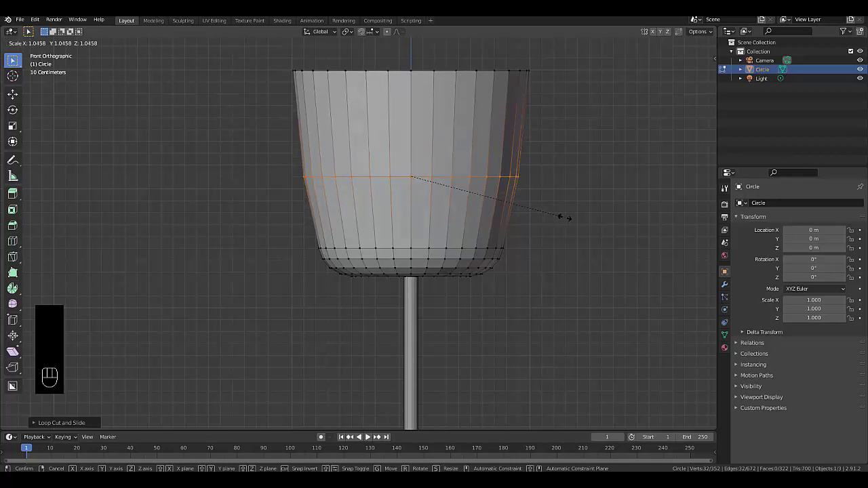
click(562, 217)
Bevel the bowl's middle edge loop with 4 segments, spreading it over much of the side wall.
key(ctrl+b)
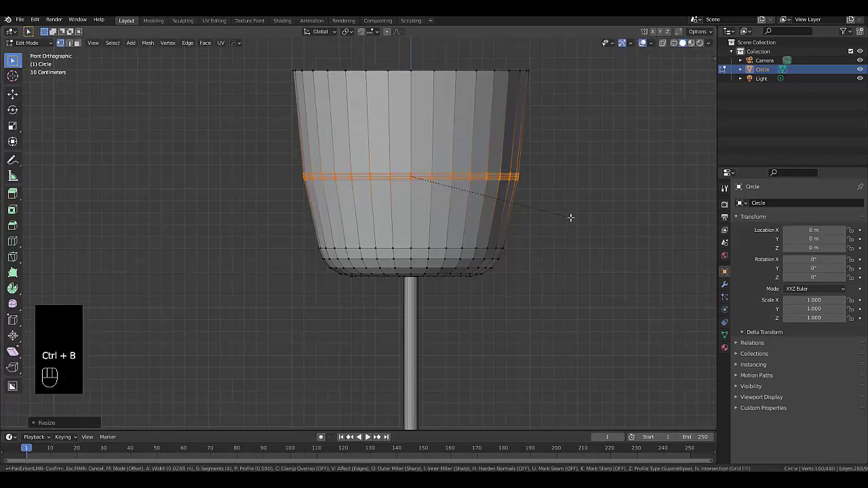
click(586, 251)
scroll(555, 270, down, 4)
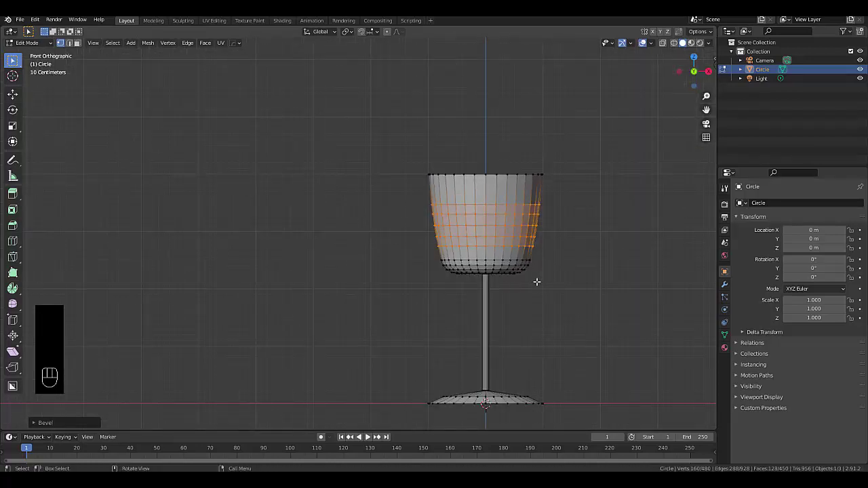
Try deleting the bowl's top face and undo the deletion.
scroll(479, 149, up, 3)
middle_drag(479, 149, 447, 206)
key(3)
click(496, 115)
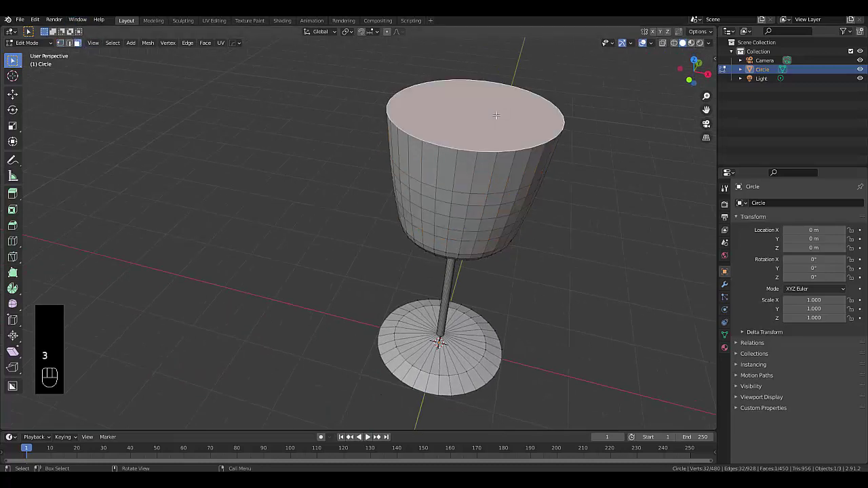
key(x)
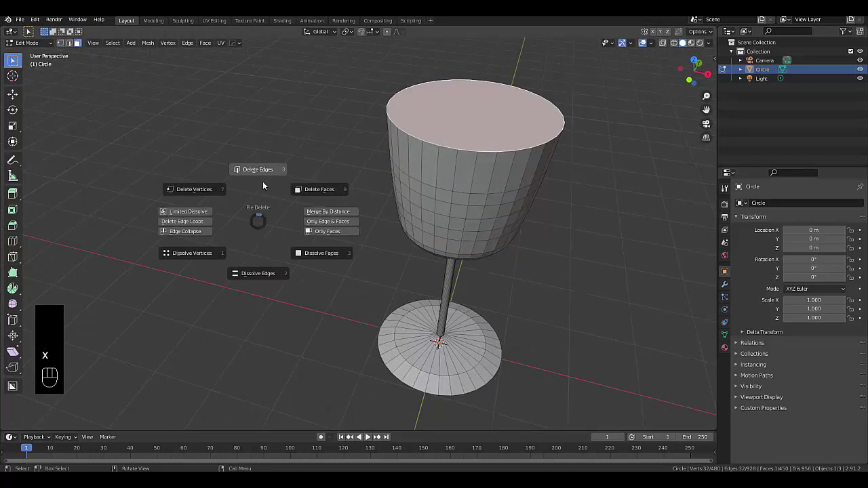
click(315, 190)
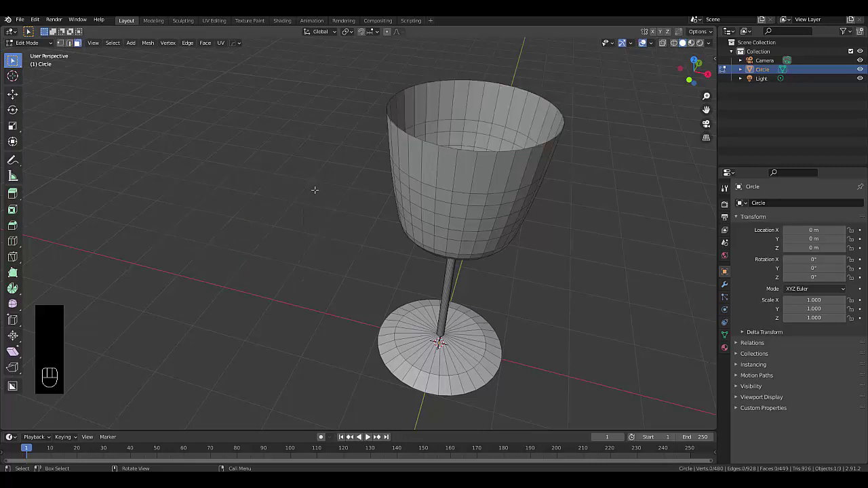
scroll(483, 93, up, 4)
middle_drag(439, 138, 444, 137)
key(ctrl+z)
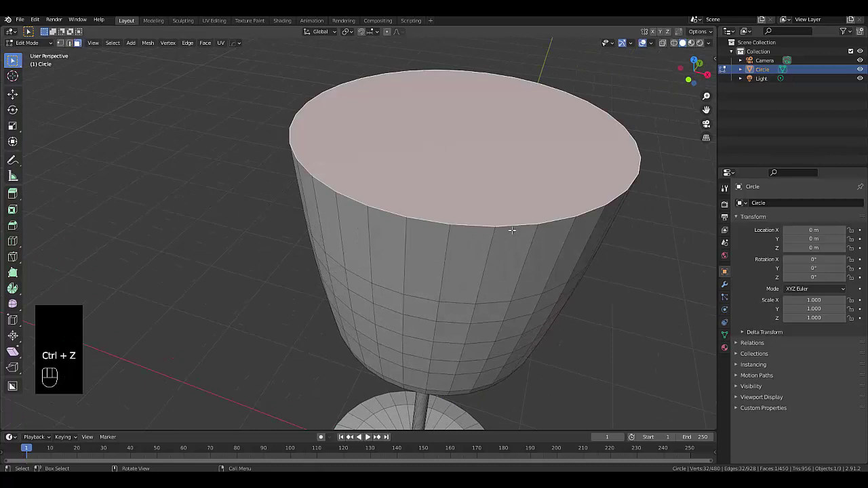
Add a horizontal loop cut in the bowl's uppermost band and slide it up against the top rim.
key(ctrl+r)
click(382, 254)
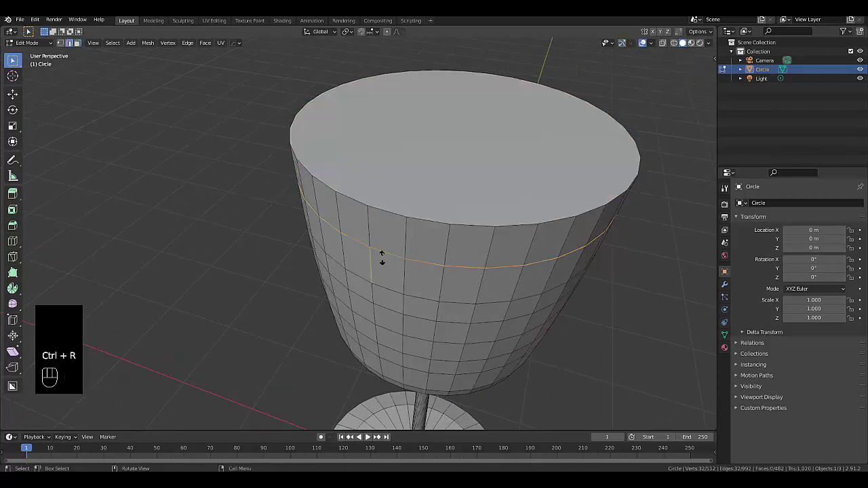
click(394, 210)
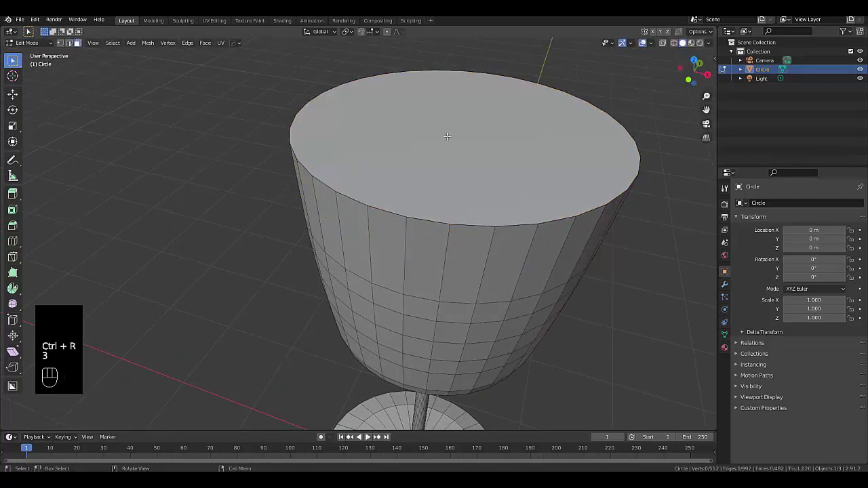
Delete the face that closes off the bowl's top.
key(3)
click(447, 136)
key(x)
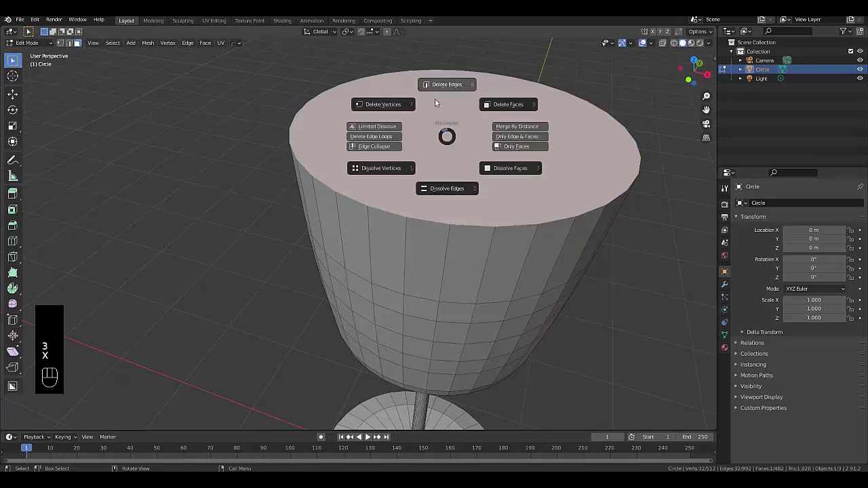
click(514, 104)
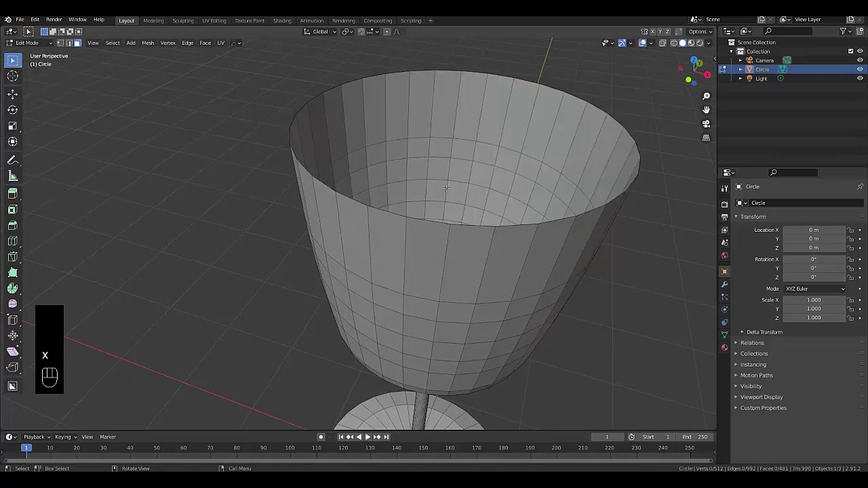
Select the edge loop around the stem opening inside the bowl's floor and fill the hole with a face.
scroll(446, 188, down, 3)
middle_drag(446, 197, 451, 235)
scroll(450, 235, up, 10)
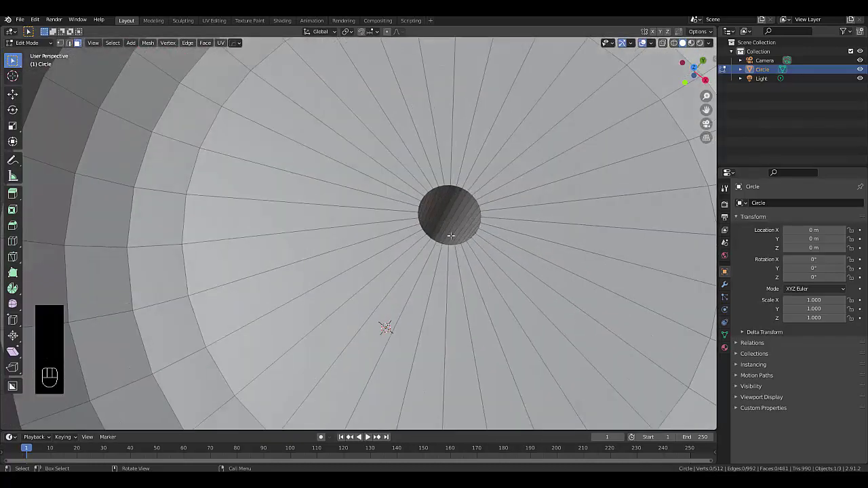
alt+click(451, 246)
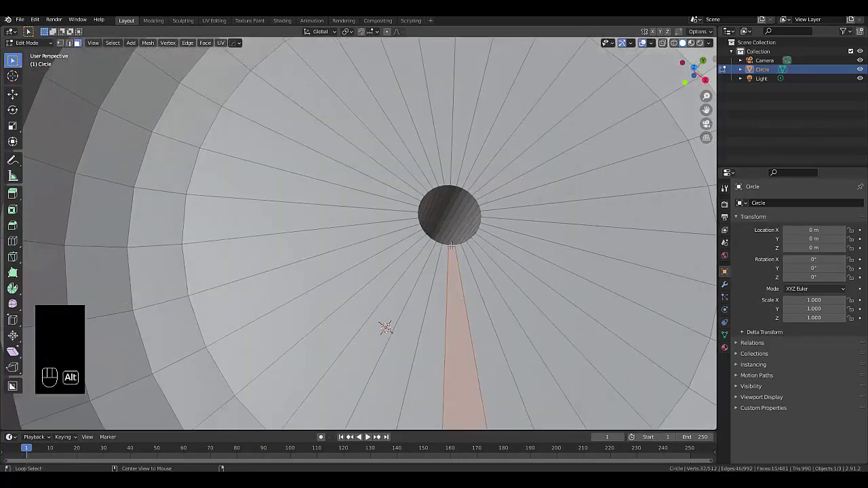
key(2)
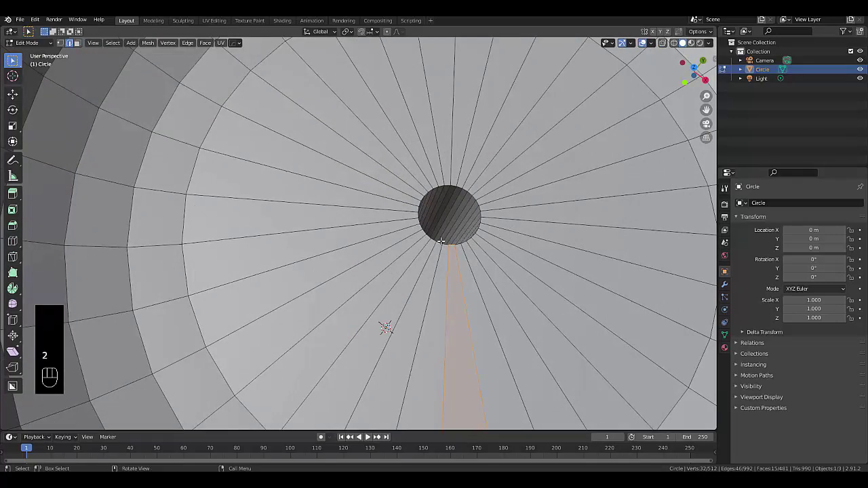
alt+click(437, 243)
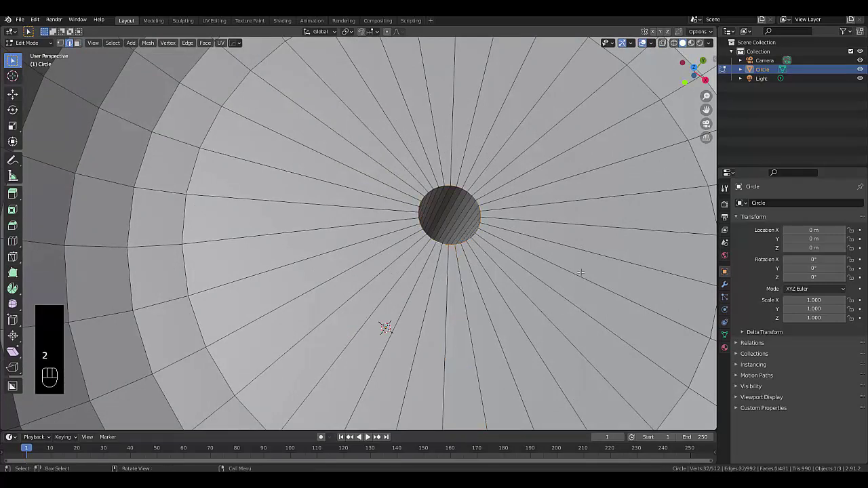
key(f)
scroll(560, 270, down, 5)
middle_drag(560, 269, 565, 330)
scroll(590, 291, up, 2)
middle_drag(590, 291, 484, 333)
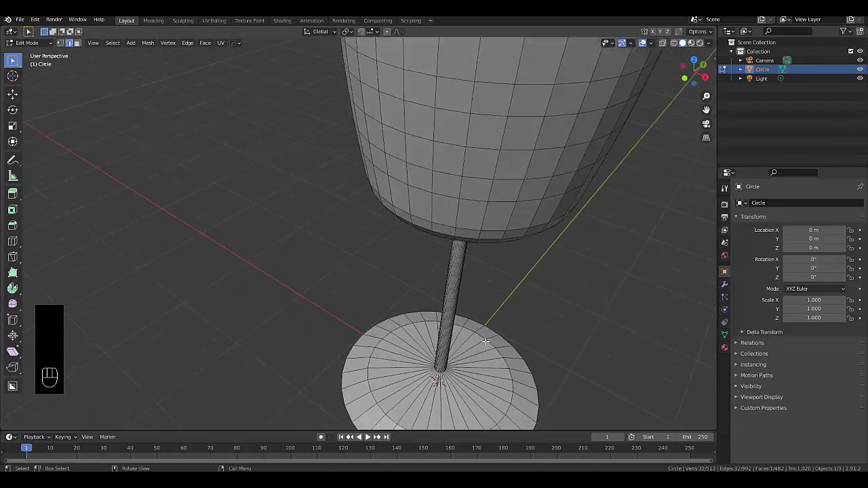
Add a Solidify modifier to the glass mesh.
scroll(484, 331, down, 3)
scroll(455, 261, up, 3)
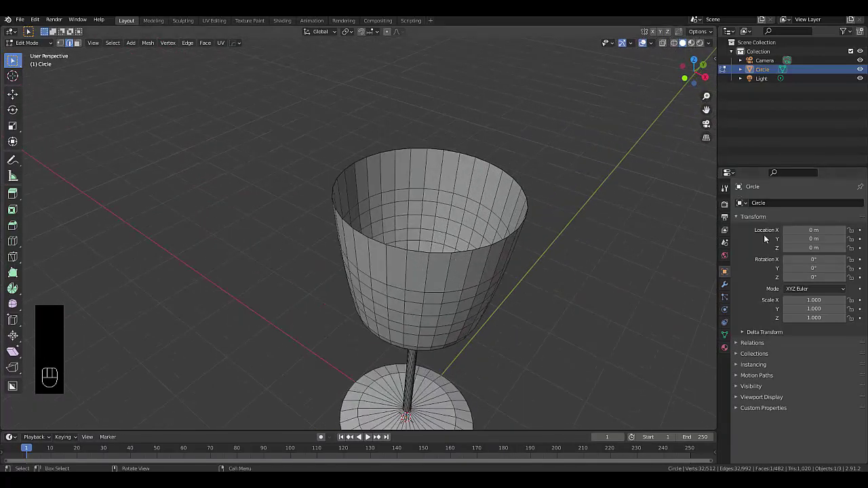
click(724, 284)
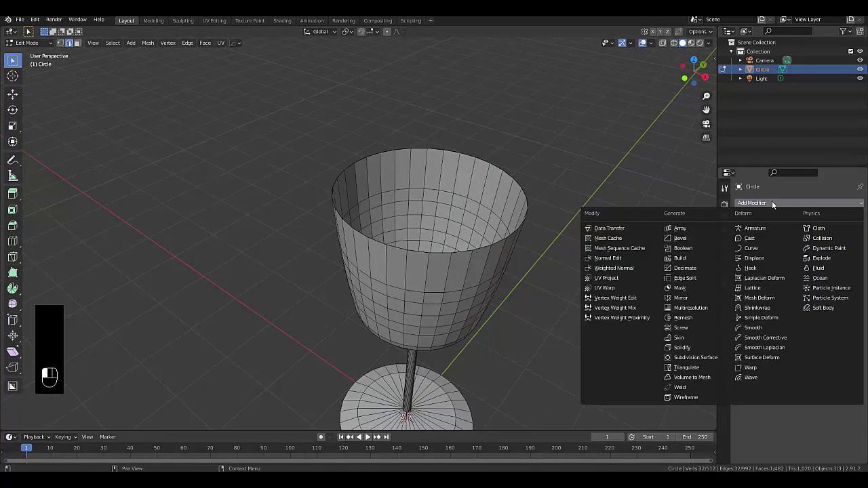
click(771, 202)
click(710, 348)
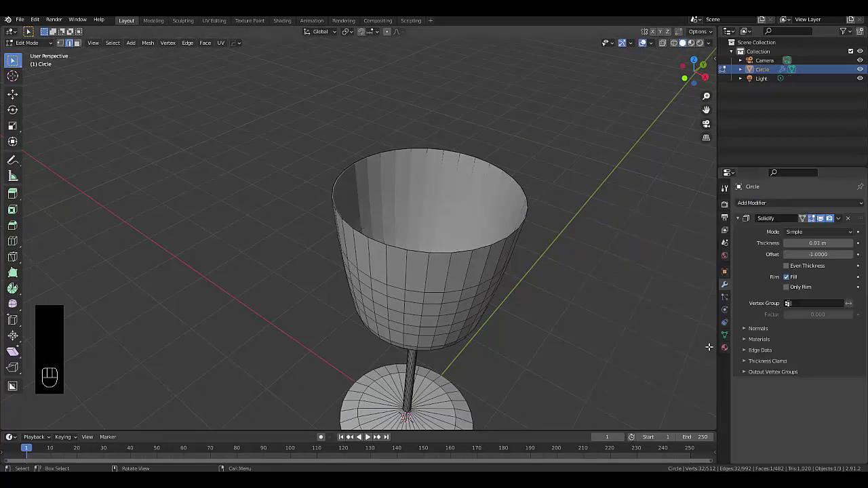
Set the Solidify thickness to 0.05 m and enable Even Thickness.
click(850, 244)
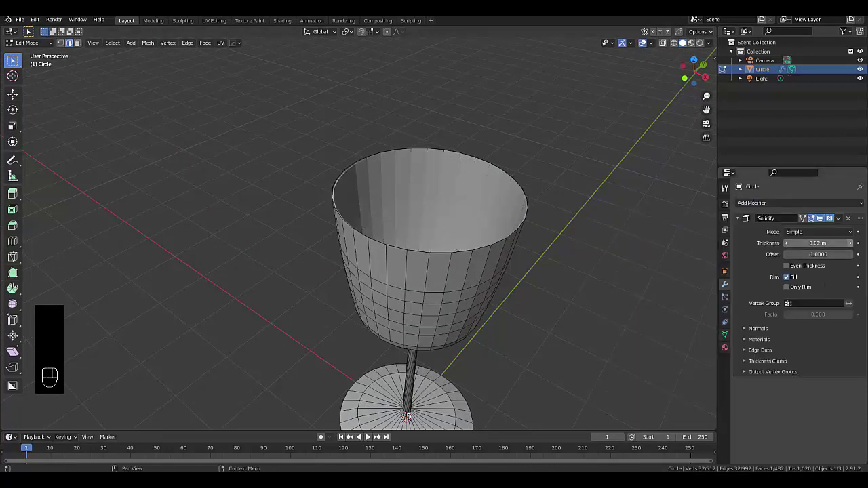
click(850, 244)
click(851, 244)
click(851, 244)
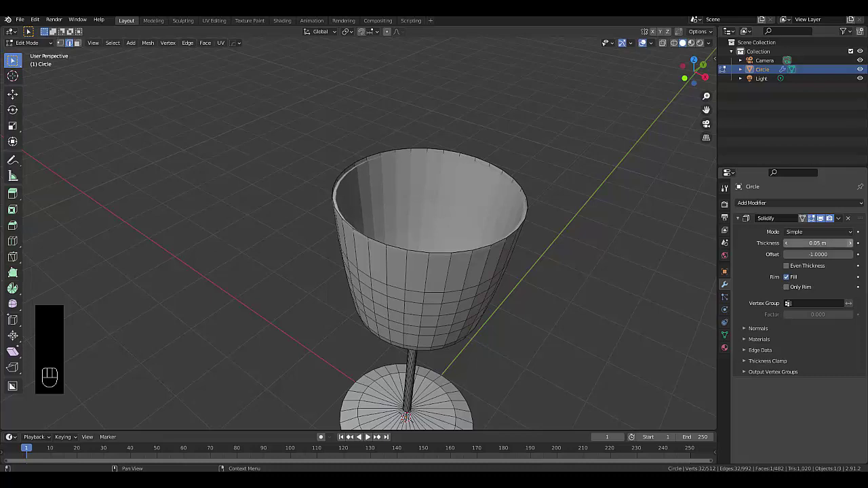
click(787, 266)
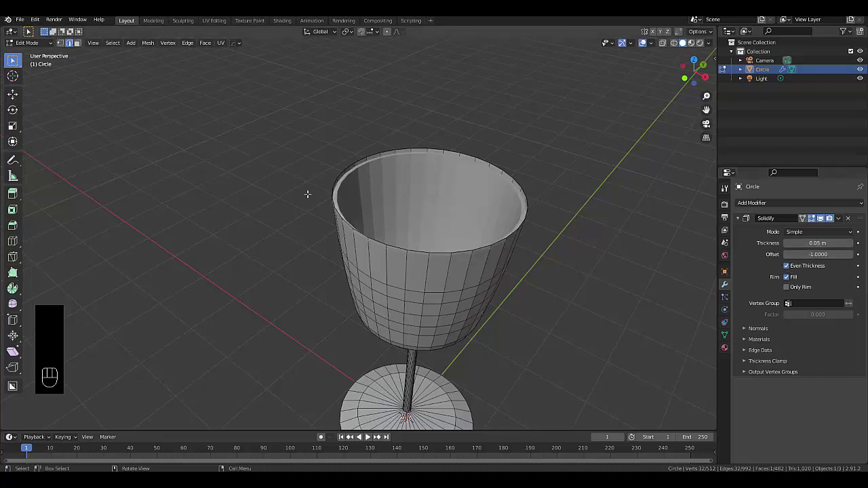
Try the Solidify modifier's Only Rim option on the bowl's rim and switch it back off.
scroll(318, 207, up, 5)
middle_drag(320, 212, 277, 208)
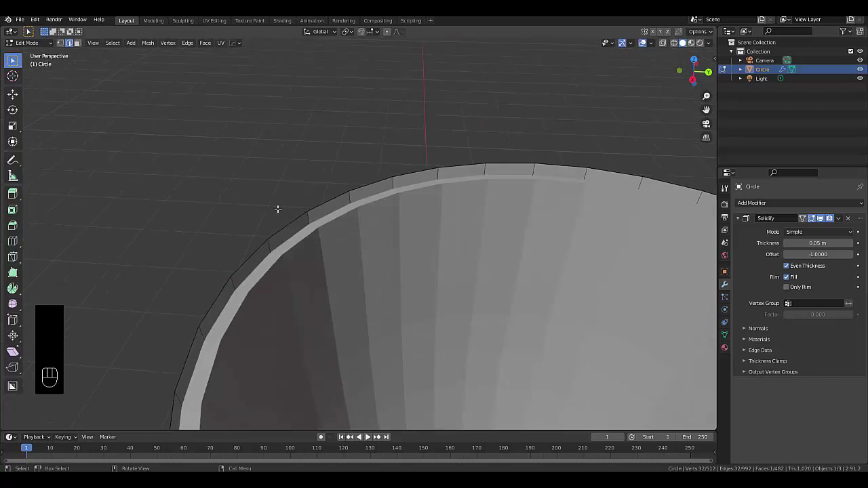
click(786, 288)
click(786, 288)
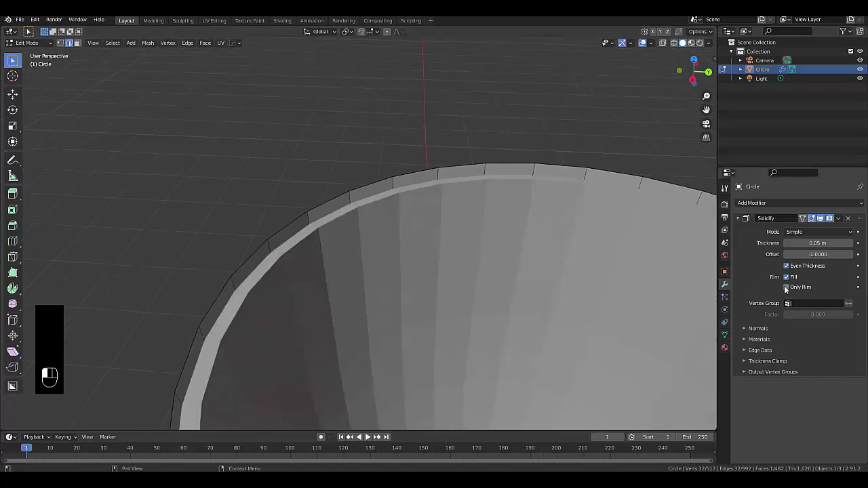
Select the bowl's topmost rim edge loop and move it slightly down along Z to flatten the stepped lip.
scroll(261, 291, down, 3)
middle_drag(264, 291, 347, 272)
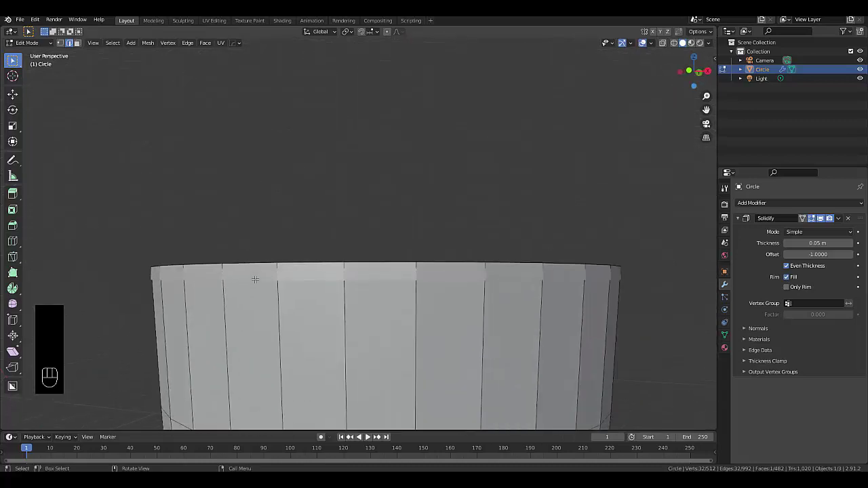
mouse_move(263, 276)
middle_down()
mouse_move(244, 274)
mouse_move(252, 274)
middle_up()
scroll(254, 276, up, 2)
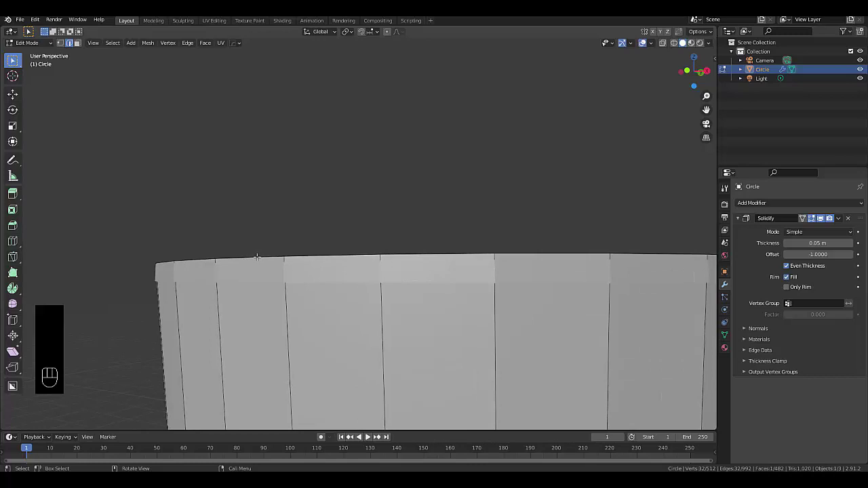
alt+click(257, 258)
middle_drag(257, 257, 161, 285)
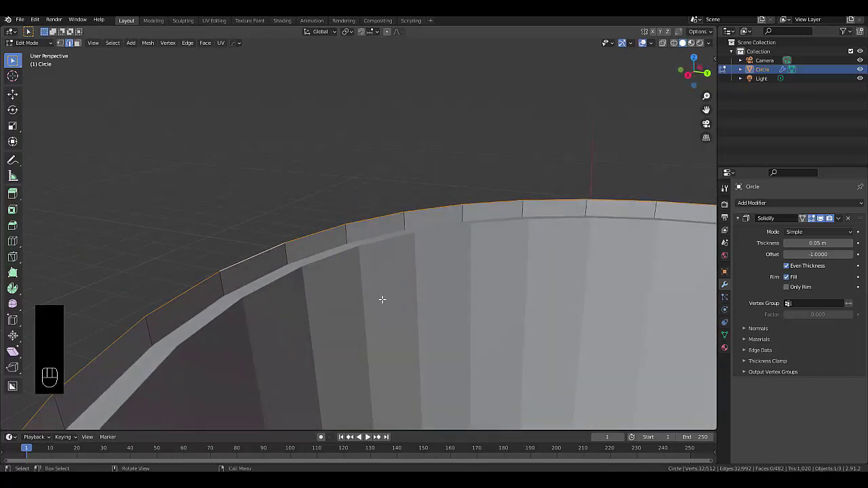
key(g)
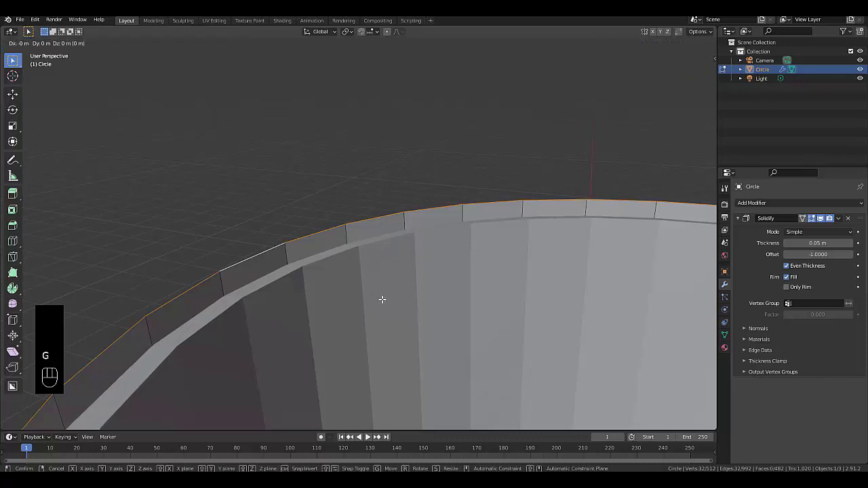
key(z)
click(391, 307)
scroll(391, 308, down, 12)
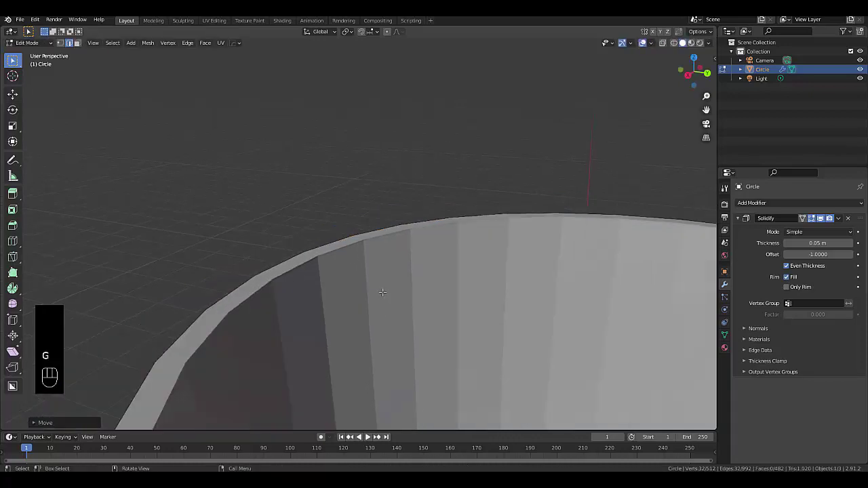
Add a horizontal loop cut around the bowl's upper band, between the rim and the beveled side loops, and clear the selection.
scroll(416, 288, up, 5)
middle_drag(405, 276, 387, 269)
scroll(509, 277, up, 5)
middle_drag(502, 274, 390, 307)
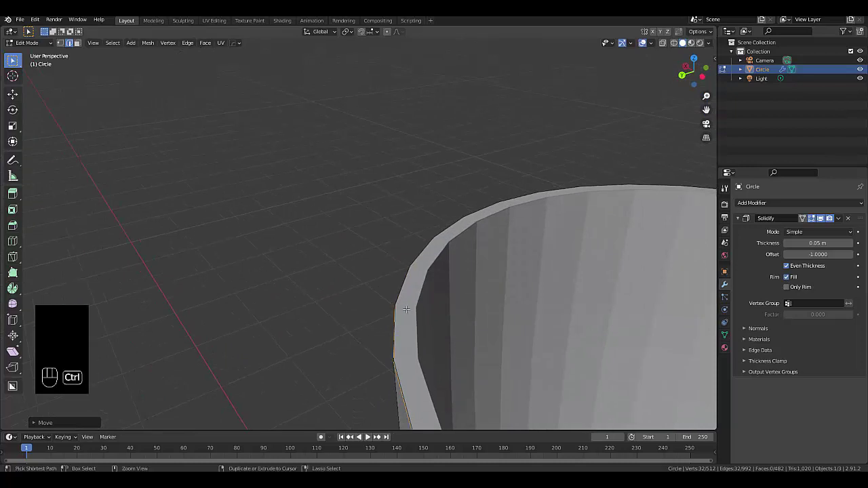
key(ctrl+r)
click(471, 297)
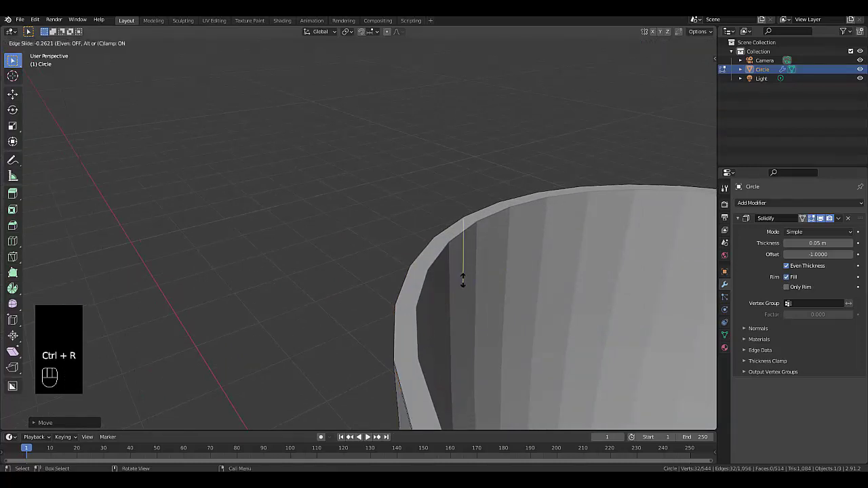
click(487, 269)
scroll(485, 273, down, 3)
middle_drag(467, 301, 409, 282)
scroll(409, 283, down, 5)
middle_drag(415, 345, 434, 273)
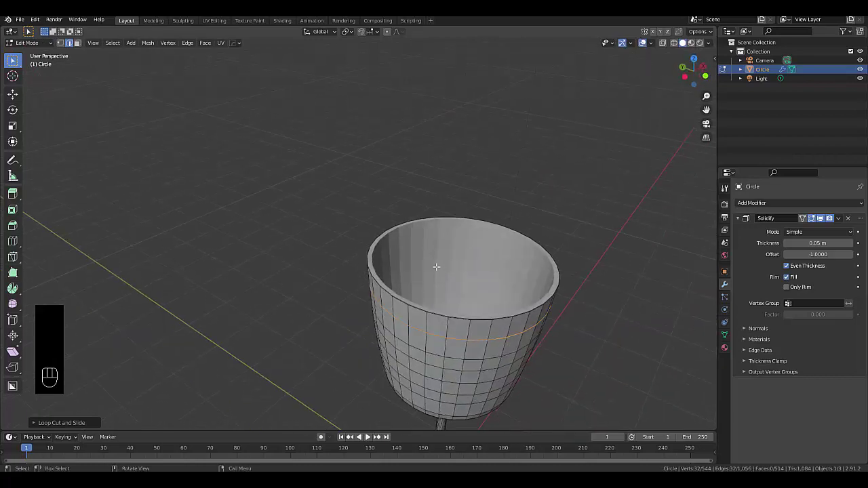
click(207, 331)
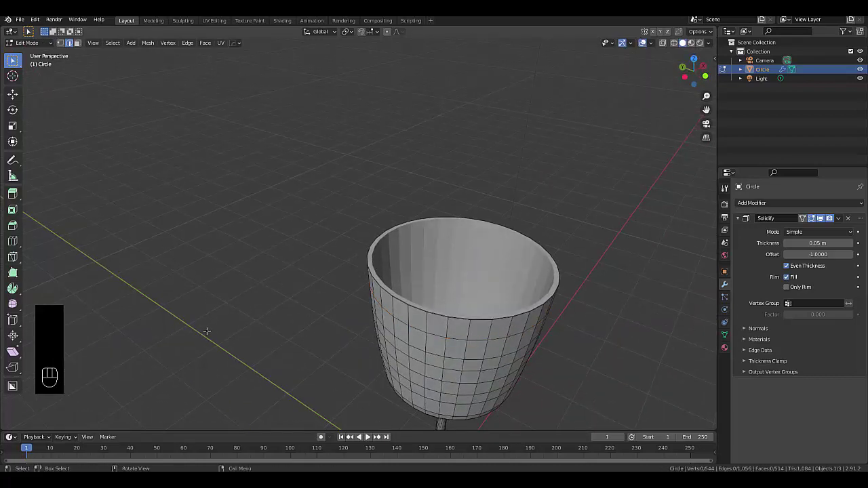
Add another horizontal loop cut below the bowl's rim and slide it fully up to the rim with a factor of -1.
key(ctrl+r)
click(407, 234)
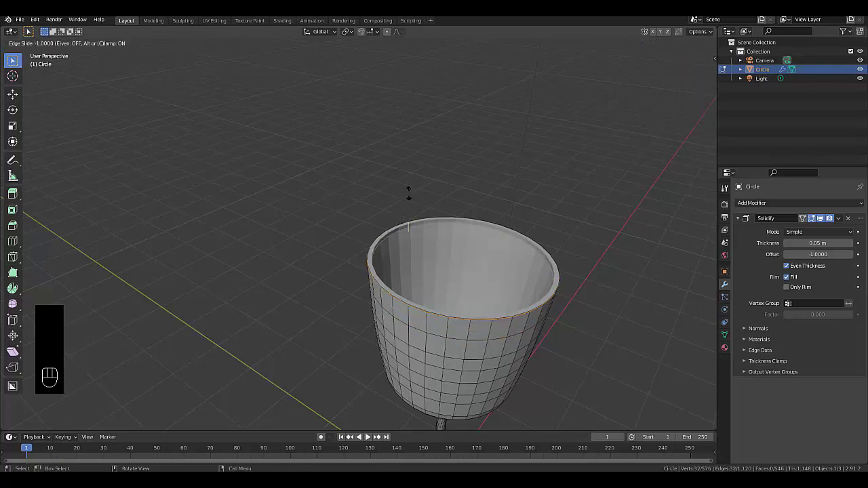
click(408, 193)
scroll(474, 236, up, 5)
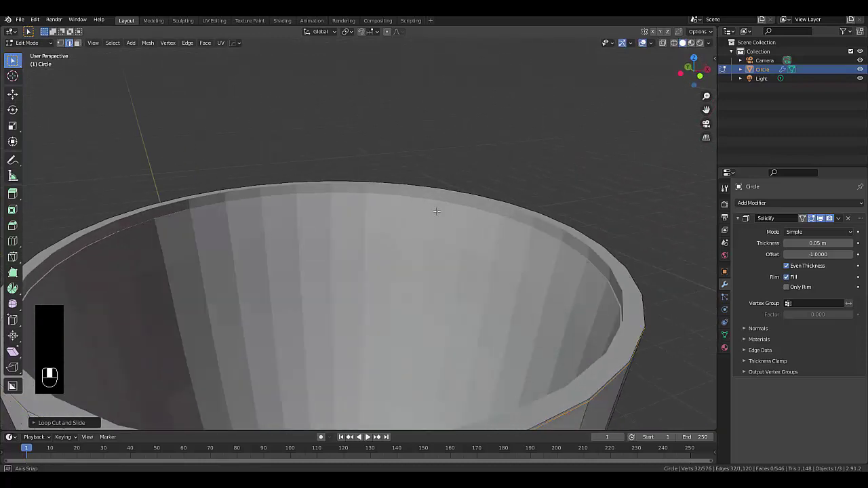
scroll(437, 211, down, 5)
middle_drag(571, 223, 627, 197)
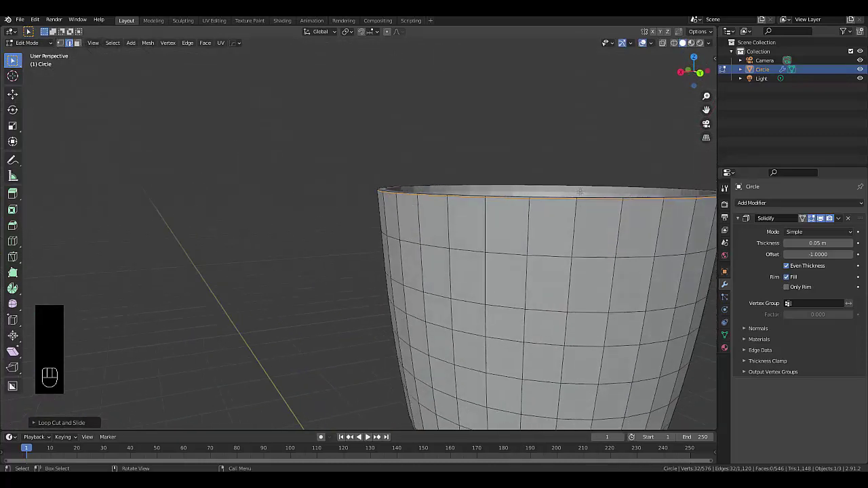
scroll(580, 192, up, 4)
scroll(578, 192, down, 6)
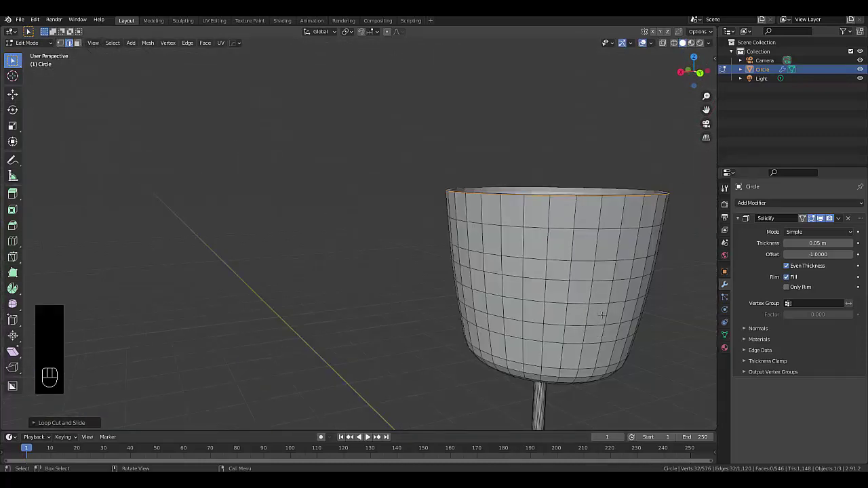
scroll(602, 314, down, 4)
scroll(519, 303, up, 6)
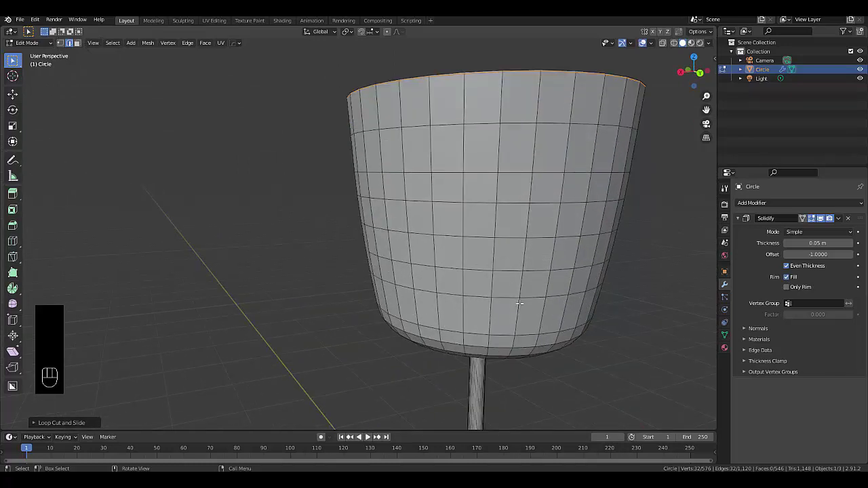
Return to Object Mode and shade the whole glass smooth.
key(Tab)
scroll(468, 292, down, 5)
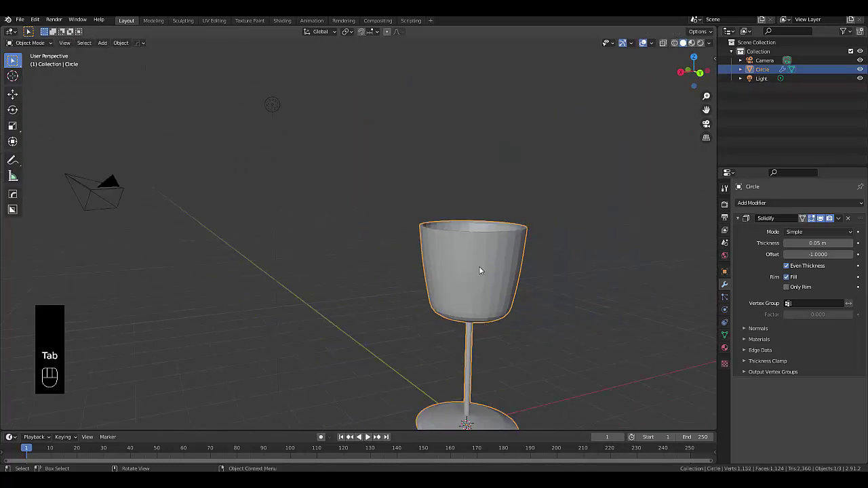
right_click(480, 270)
scroll(474, 269, down, 3)
scroll(476, 276, up, 6)
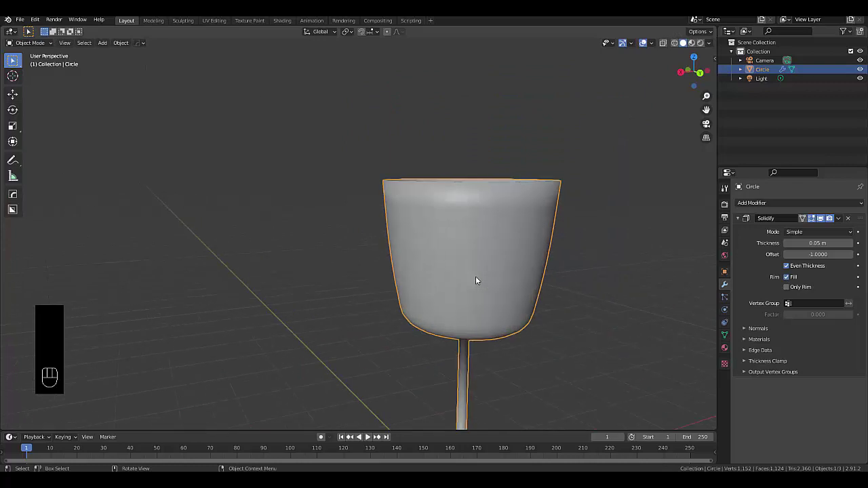
Enable Auto Smooth at 30° in the glass mesh's normals settings.
click(724, 335)
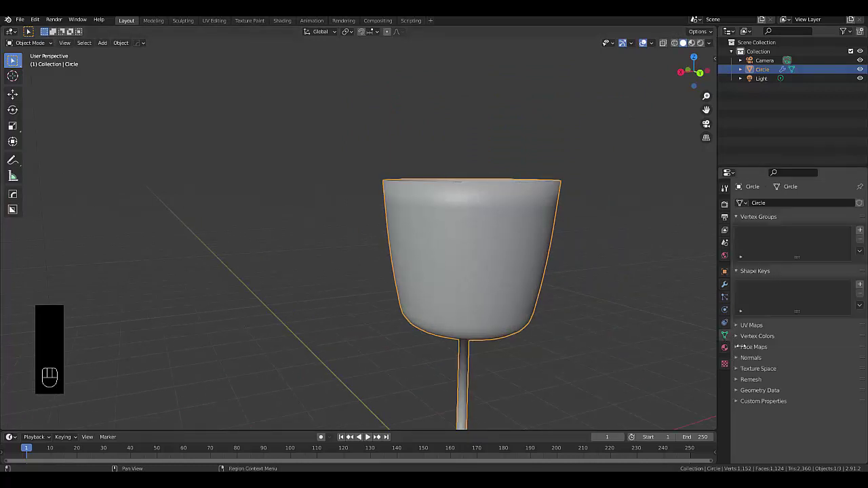
click(753, 358)
click(785, 371)
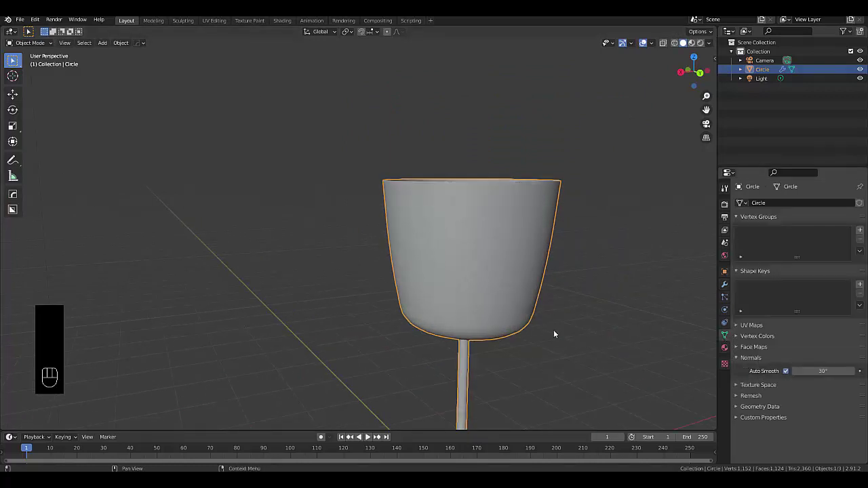
Add a Subdivision Surface modifier below Solidify and set its viewport and render levels to 3.
click(724, 284)
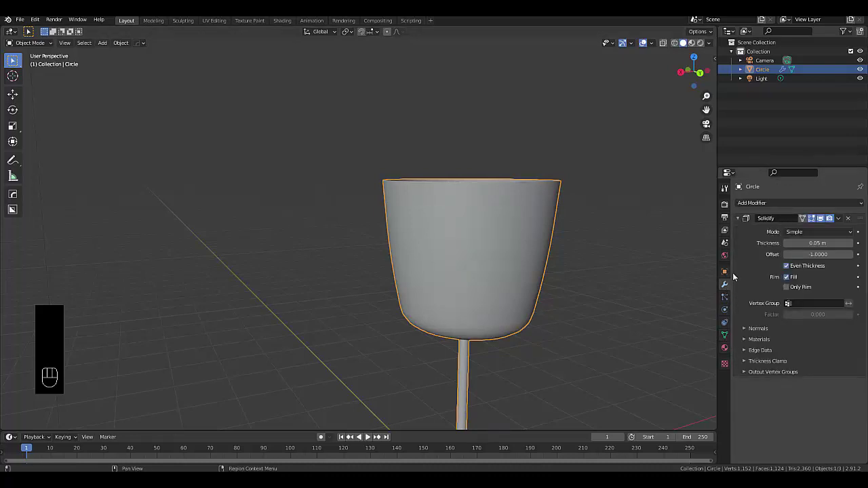
click(747, 219)
click(751, 203)
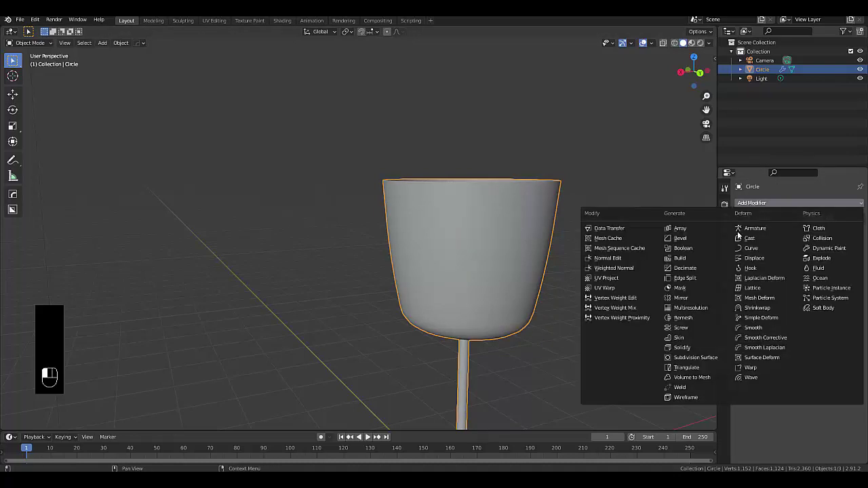
click(711, 357)
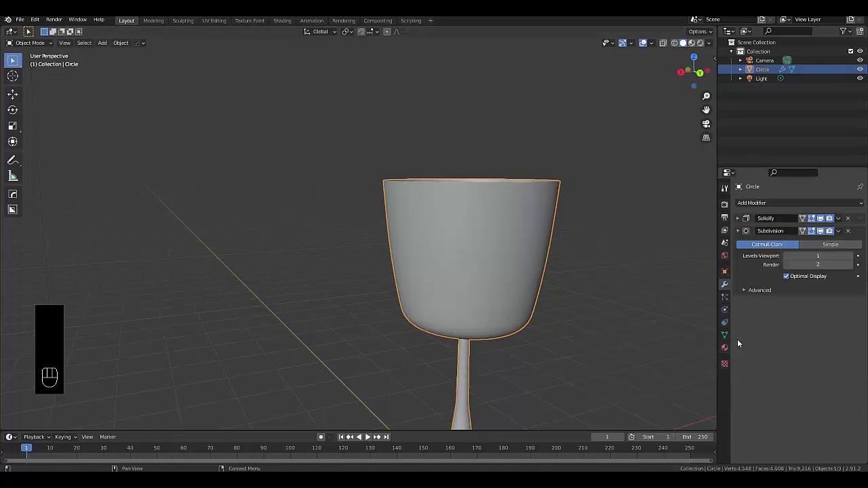
click(850, 256)
click(851, 256)
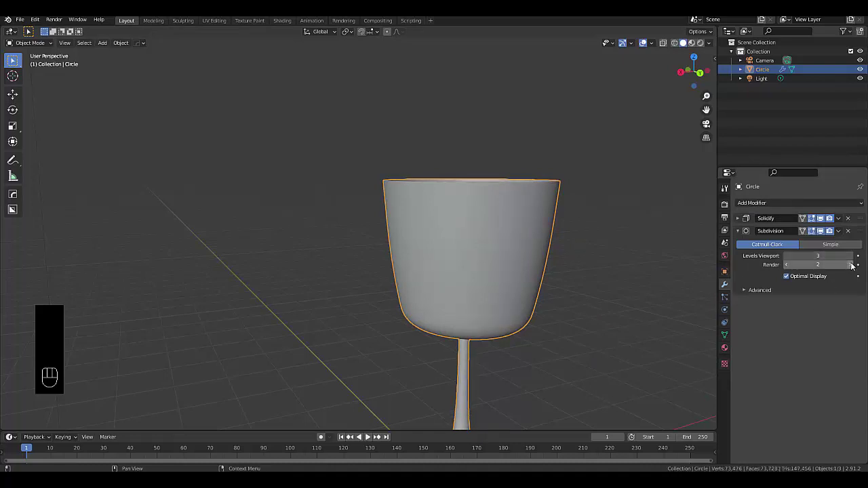
Enter Edit Mode, add a loop cut around the base's outer band and slide it fully to the outer edge with factor 1.
scroll(468, 305, down, 3)
scroll(466, 377, up, 8)
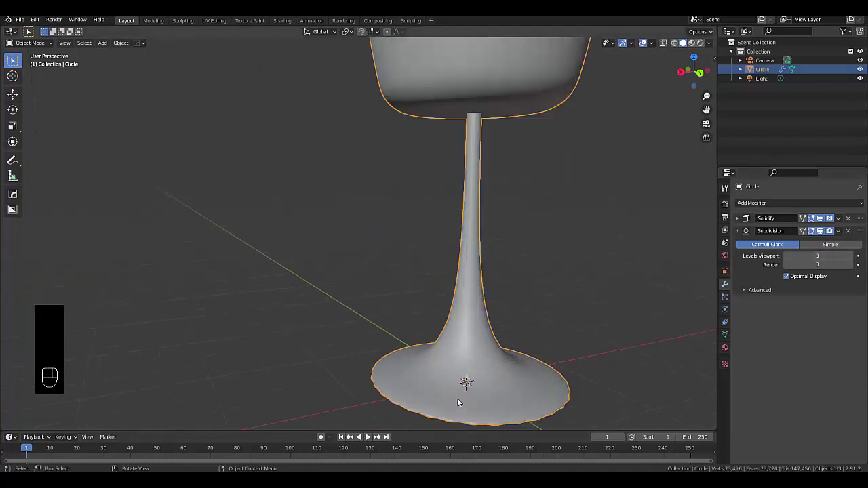
scroll(475, 383, down, 4)
scroll(492, 402, up, 4)
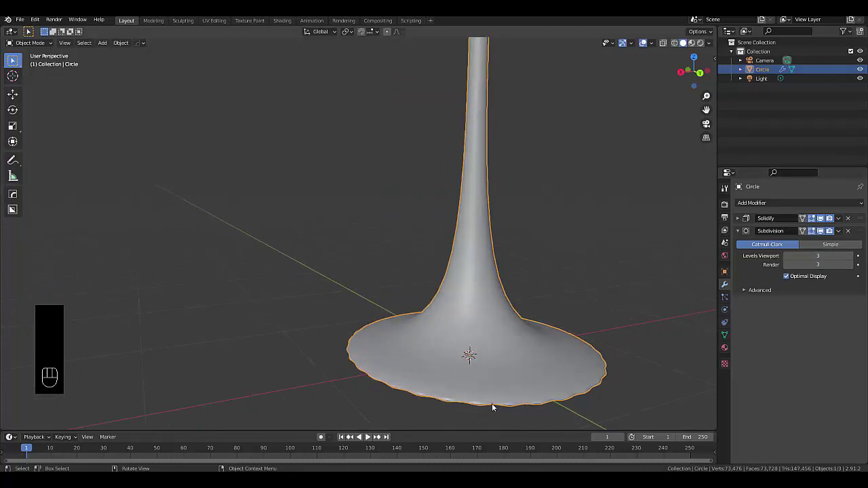
key(ctrl+Tab)
click(562, 403)
scroll(509, 403, down, 4)
scroll(495, 399, up, 4)
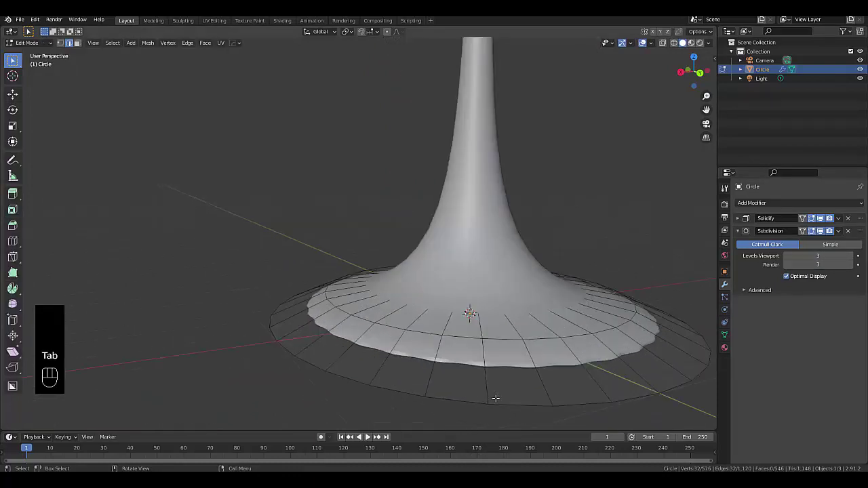
key(ctrl+r)
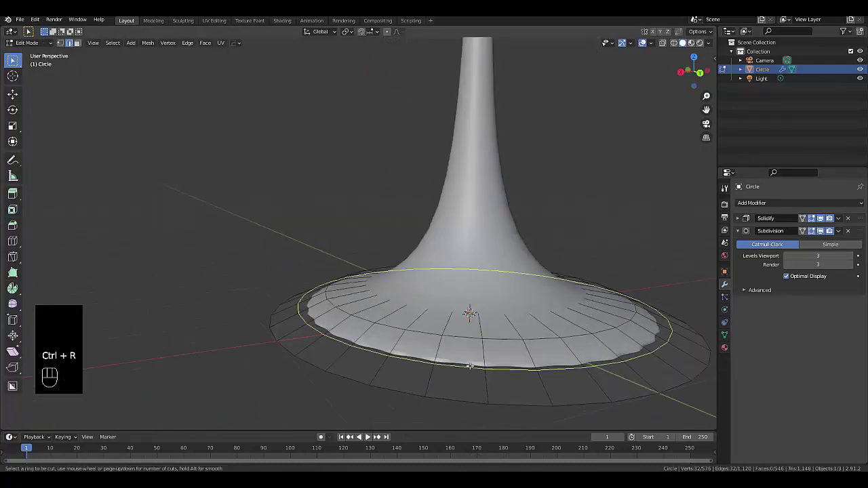
click(467, 367)
drag(468, 367, 455, 65)
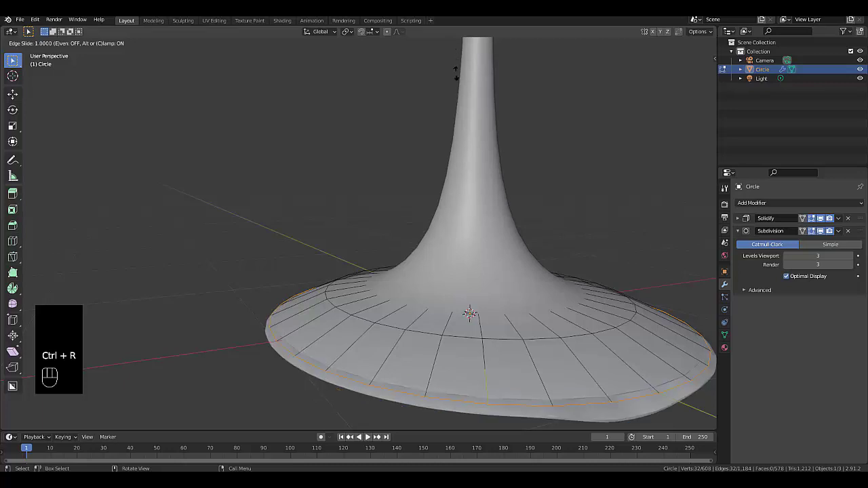
click(456, 73)
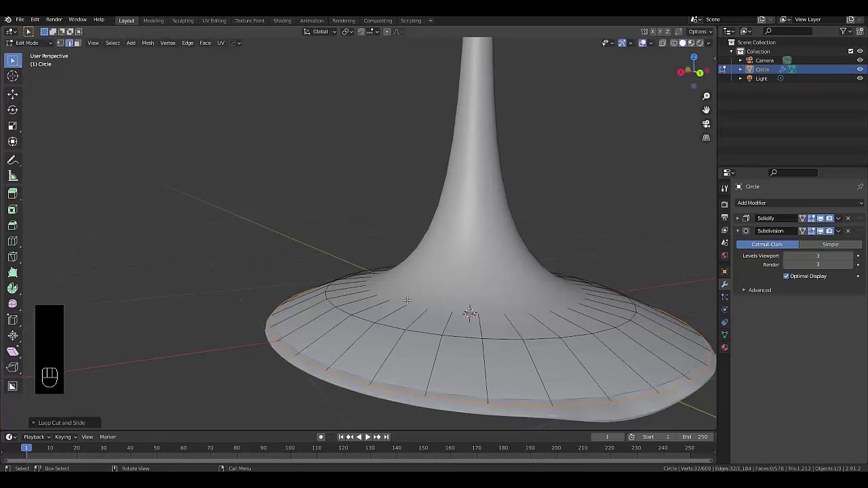
Examine the subdivided base's edge and underside in Object Mode, and return to Edit Mode.
key(Tab)
click(349, 307)
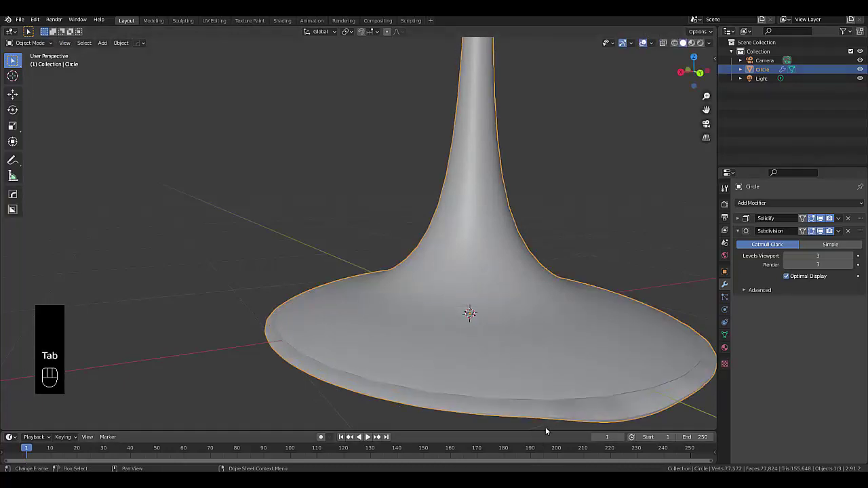
scroll(526, 387, up, 3)
middle_drag(520, 382, 526, 357)
key(Tab)
click(553, 367)
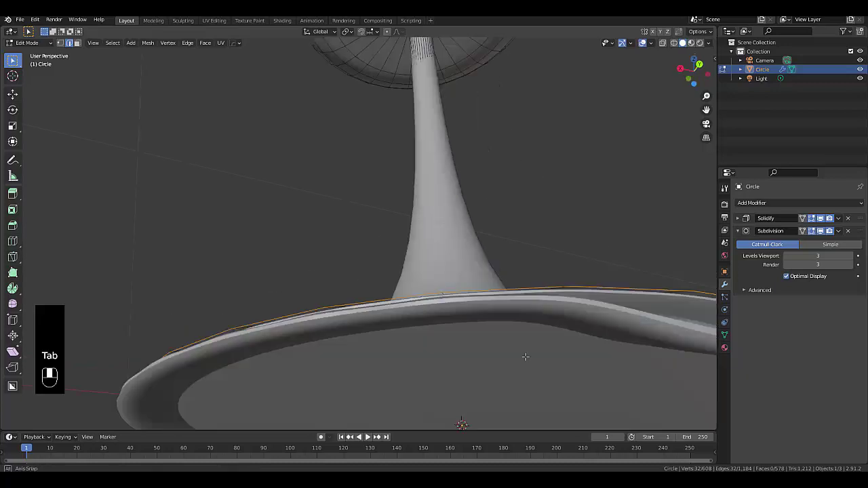
scroll(509, 349, down, 6)
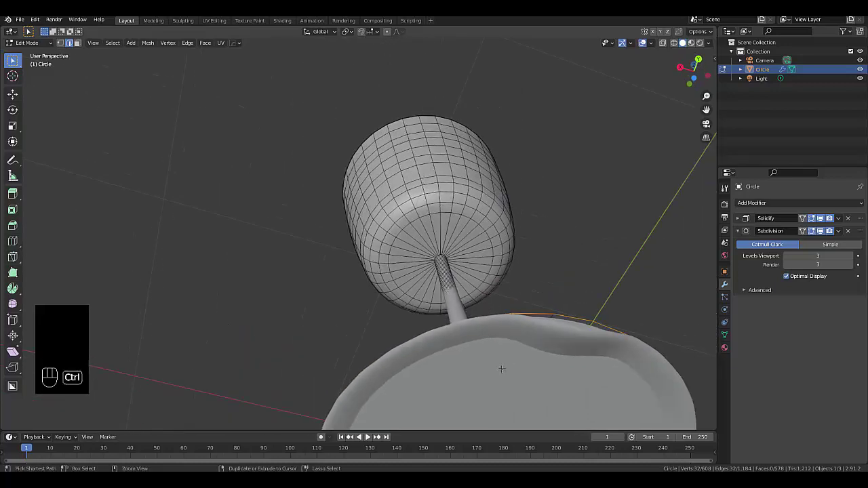
Try another loop cut on the base, placing it midway between the inner ring and the outer edge.
key(ctrl+r)
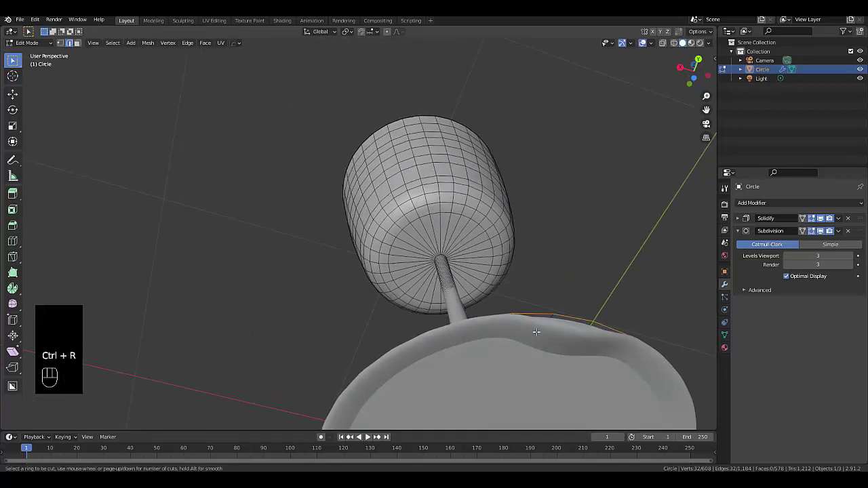
right_click(509, 342)
middle_drag(509, 342, 470, 387)
scroll(480, 316, up, 3)
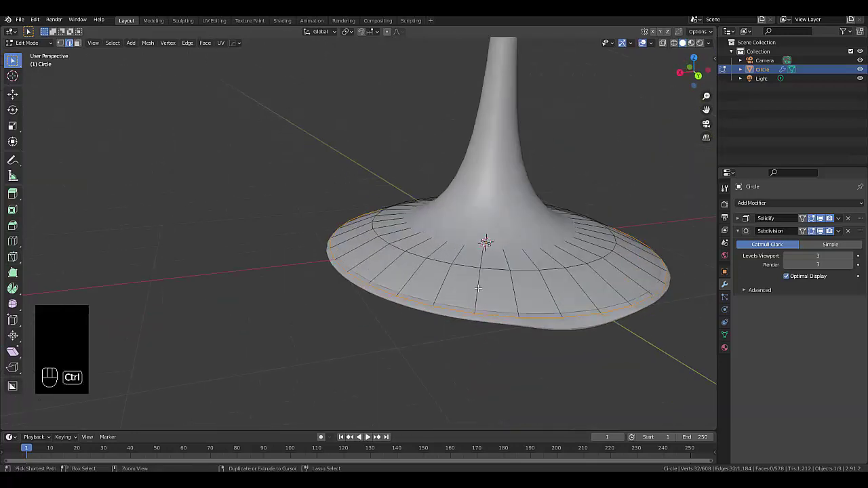
key(ctrl+r)
click(478, 291)
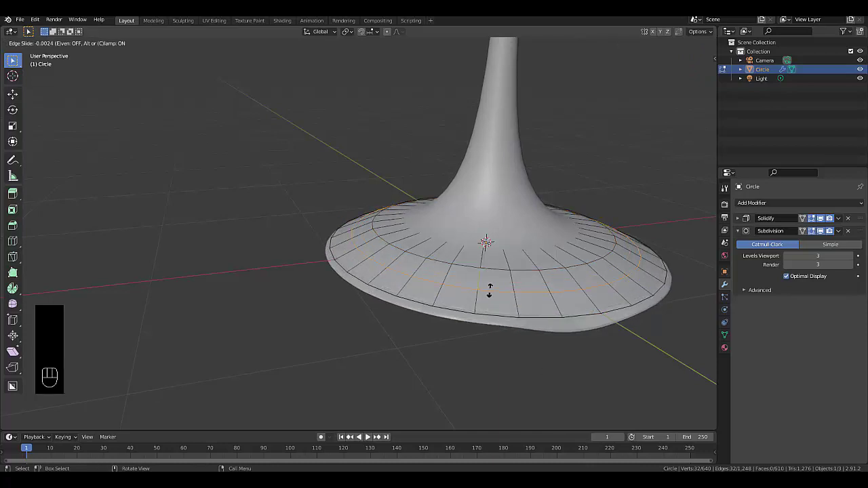
click(489, 291)
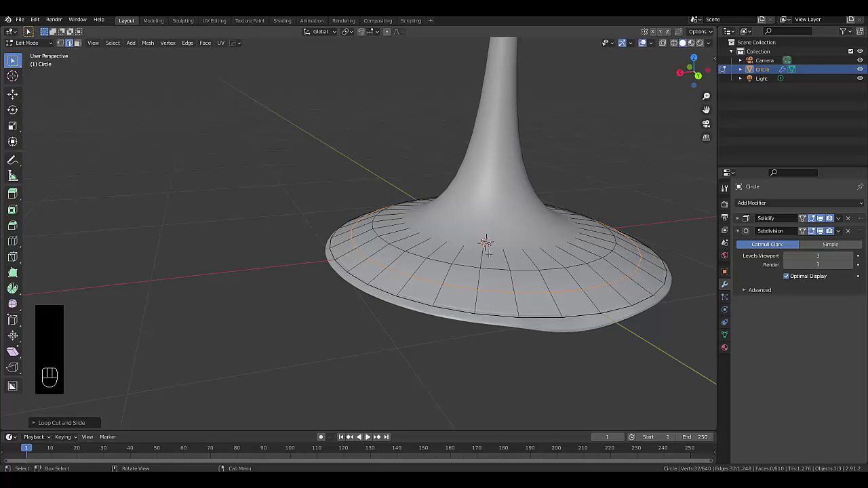
Undo the recent loop cuts on the base, including the one slid to the outer edge.
scroll(491, 303, up, 2)
key(ctrl+z)
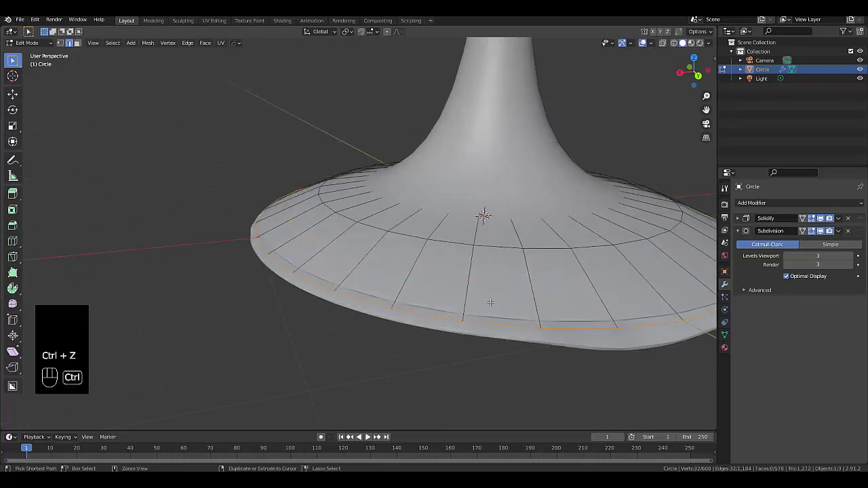
key(ctrl+z)
key(ctrl+z)
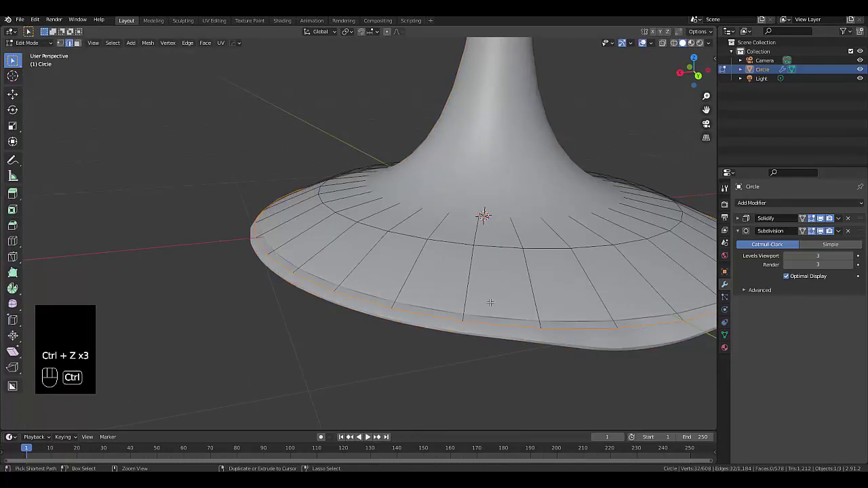
key(ctrl+z)
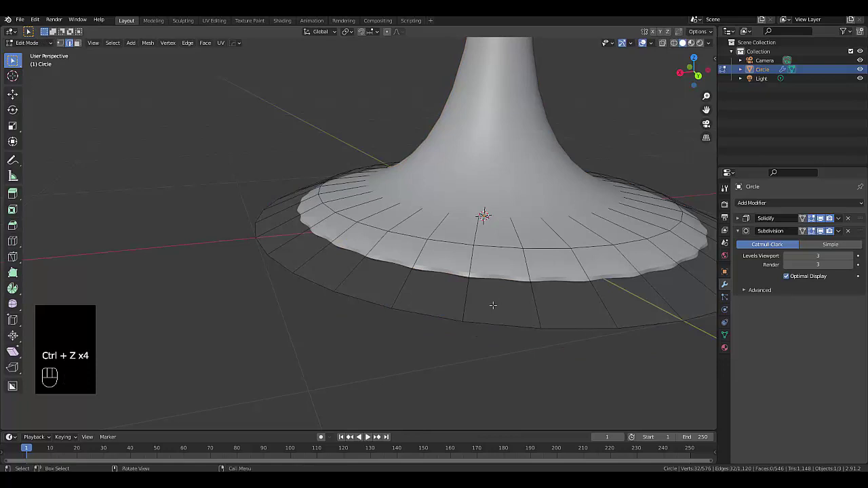
Add a loop cut centered in the base's outer band, leaving its slide factor at 0.
key(ctrl+r)
click(460, 286)
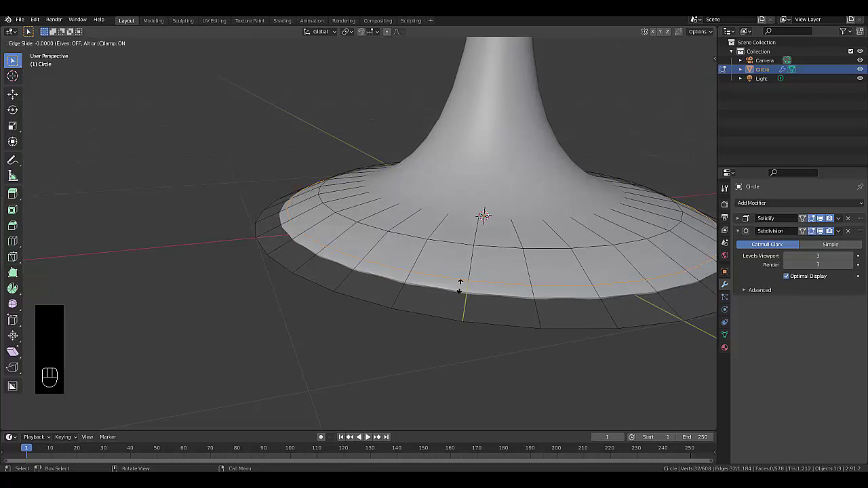
click(459, 286)
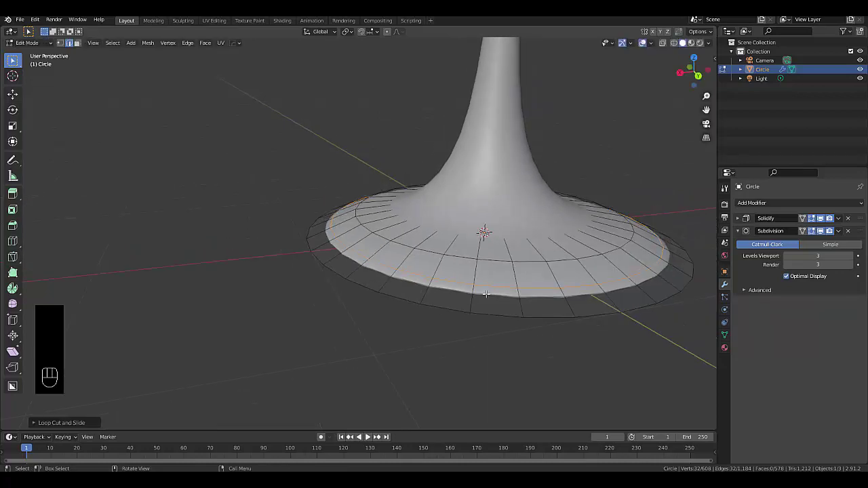
Try to fill the base's outer edge loop with a face from below, and clear the selection.
middle_drag(484, 293, 402, 279)
scroll(402, 279, up, 1)
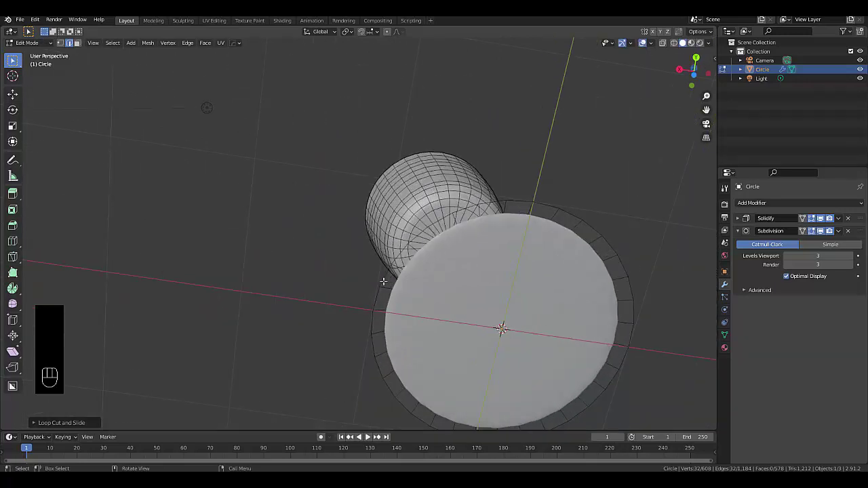
key(a)
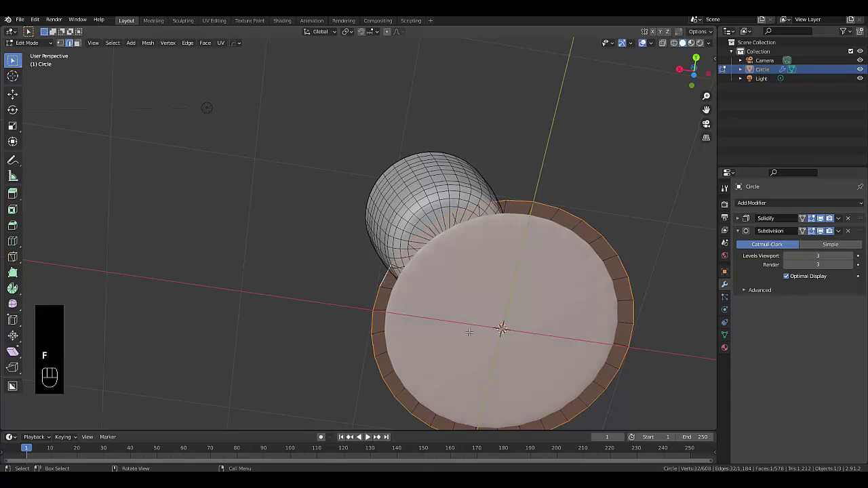
key(alt+a)
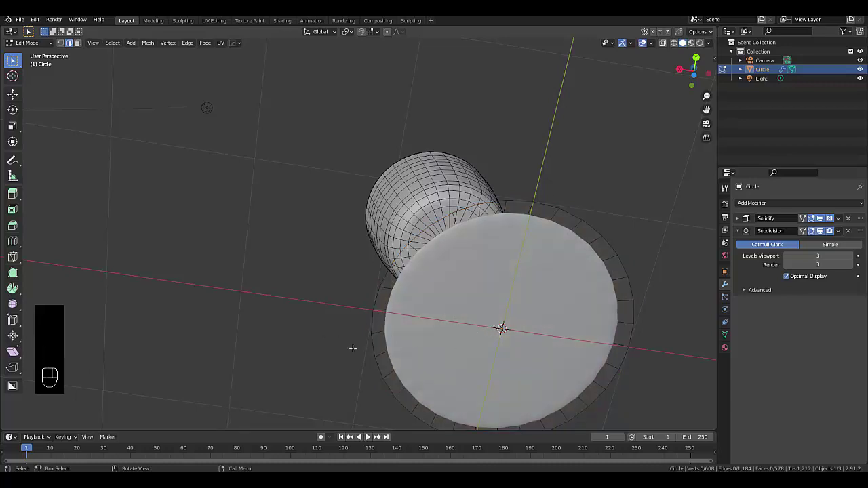
scroll(490, 308, down, 3)
scroll(491, 309, up, 2)
middle_drag(491, 308, 493, 292)
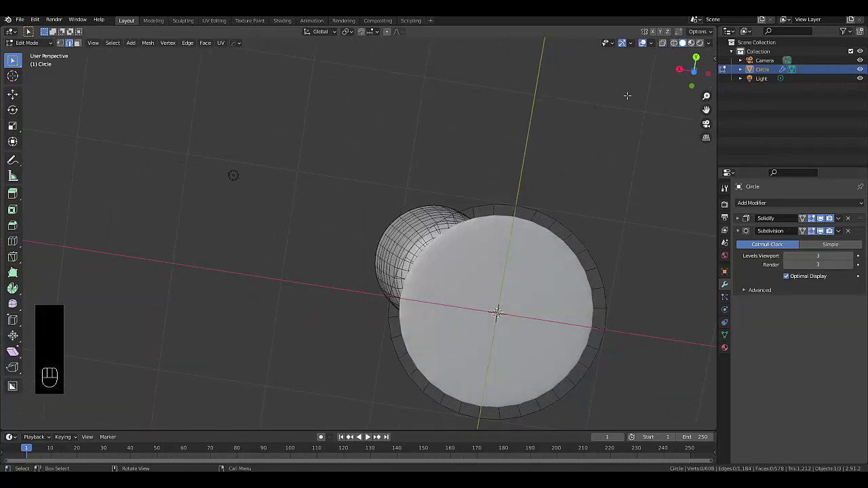
Turn on X-ray, select the base's outer edge loop with its bottom face, and inset that face slightly inward.
click(663, 43)
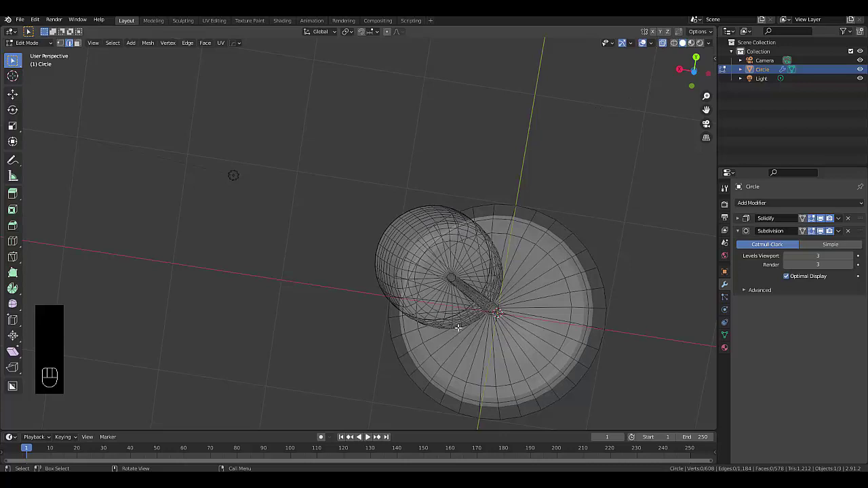
alt+click(413, 382)
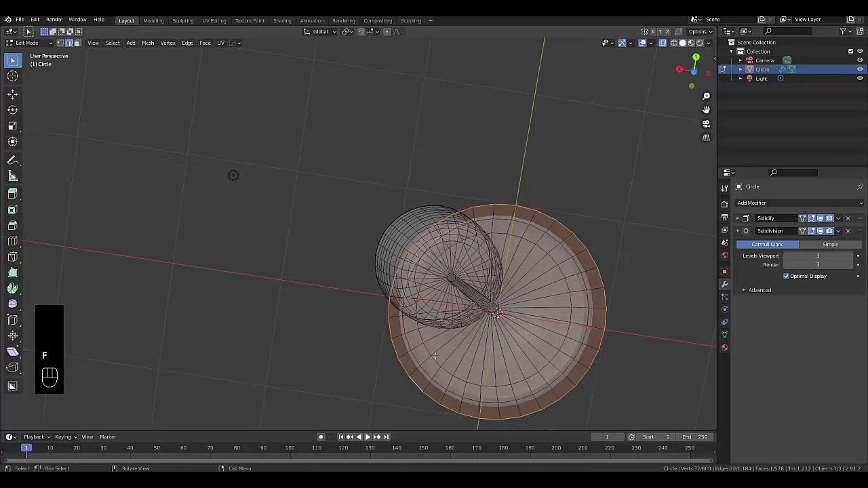
middle_drag(454, 302, 270, 347)
key(i)
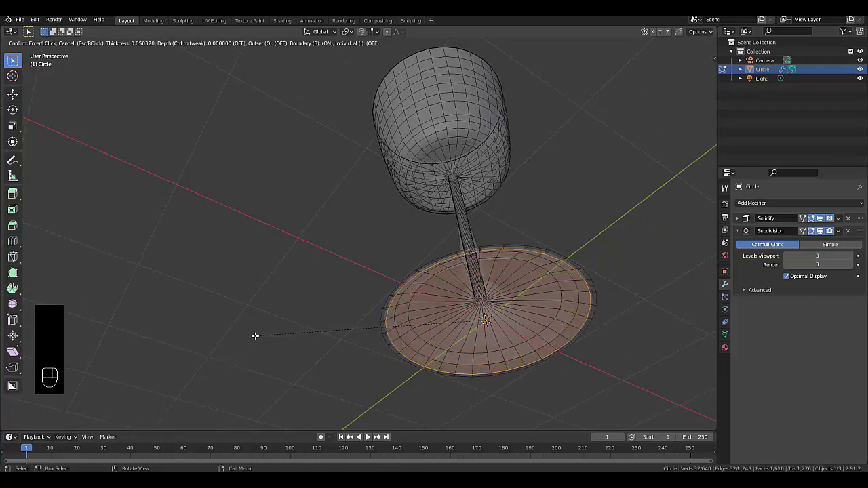
click(373, 303)
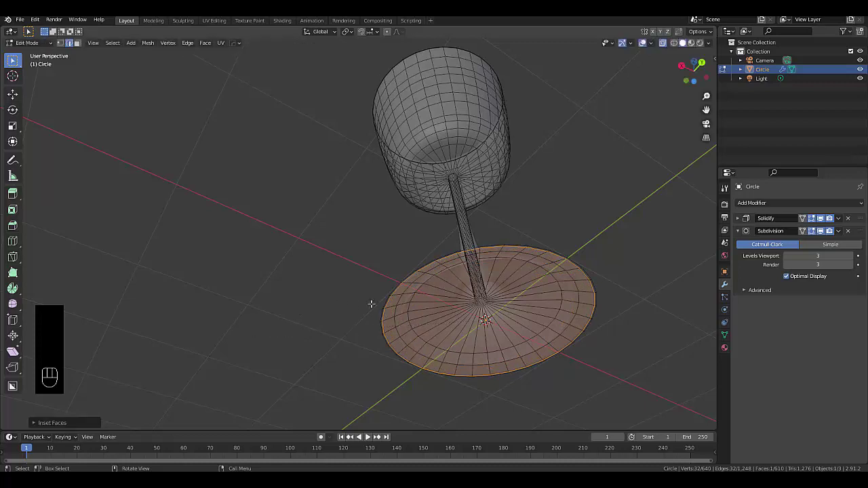
middle_drag(379, 322, 418, 313)
scroll(418, 313, up, 2)
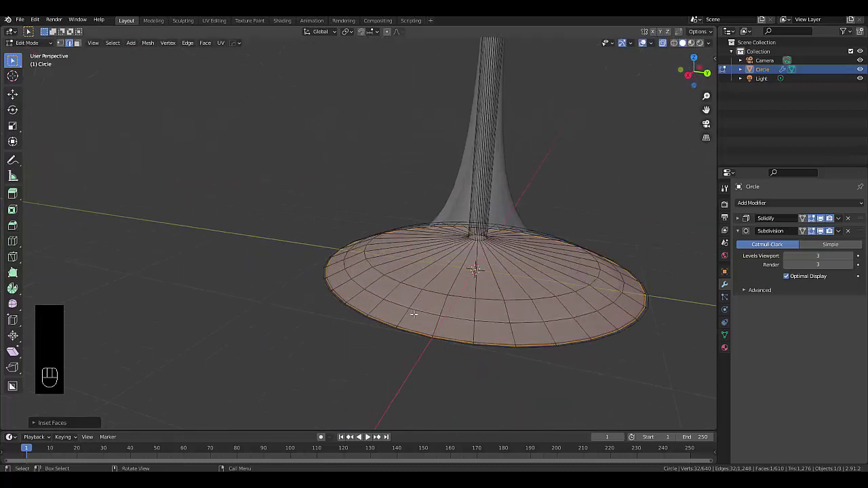
Check the smoothed base in Object Mode with X-ray turned off, and return to Edit Mode.
key(Tab)
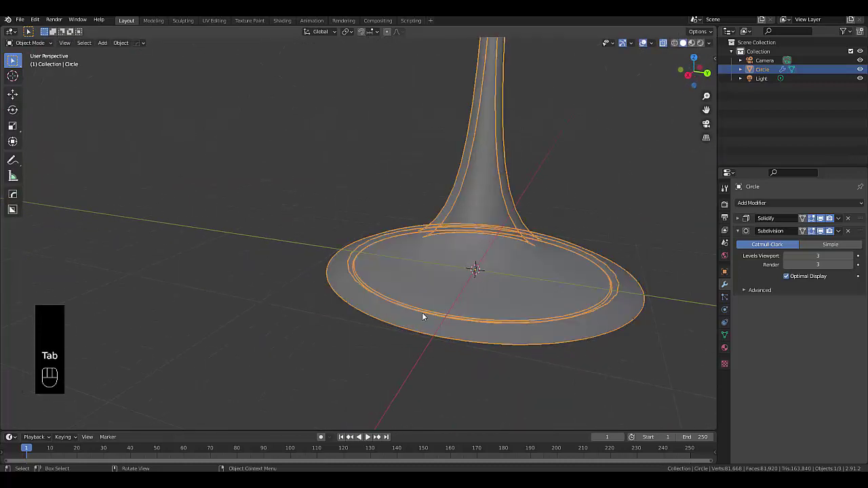
click(662, 43)
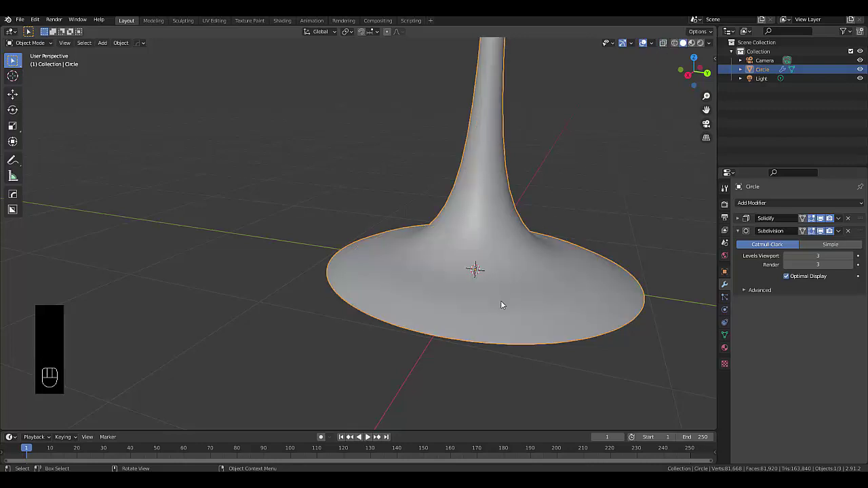
scroll(426, 328, up, 2)
middle_drag(426, 328, 442, 319)
key(Tab)
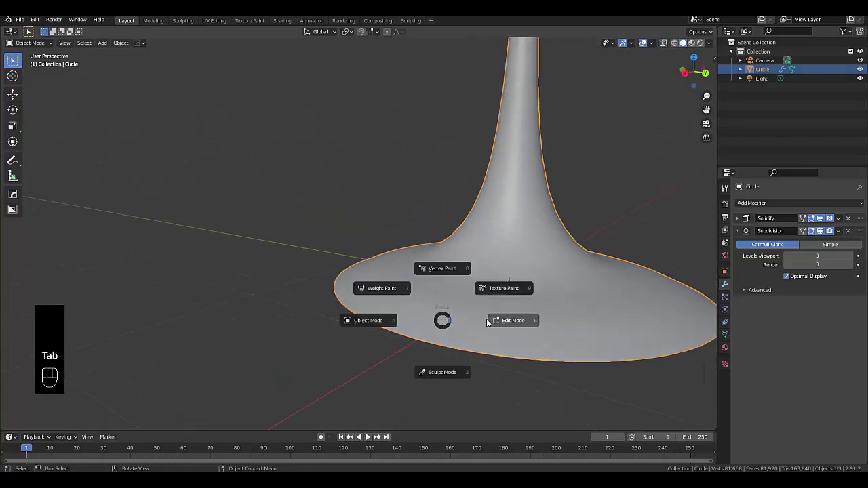
Add a loop cut to the base's outer band and slide it close to the outer edge.
key(ctrl+r)
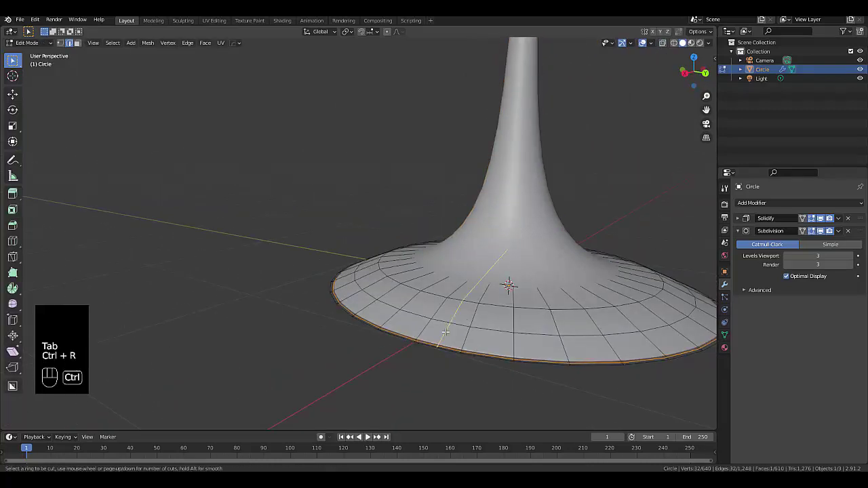
click(411, 345)
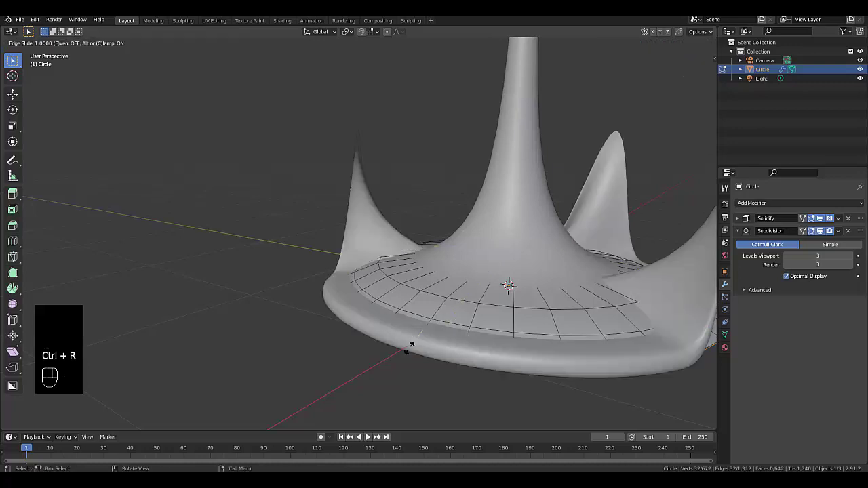
mouse_move(411, 346)
mouse_down()
mouse_move(422, 333)
mouse_move(419, 349)
mouse_up()
scroll(417, 399, down, 4)
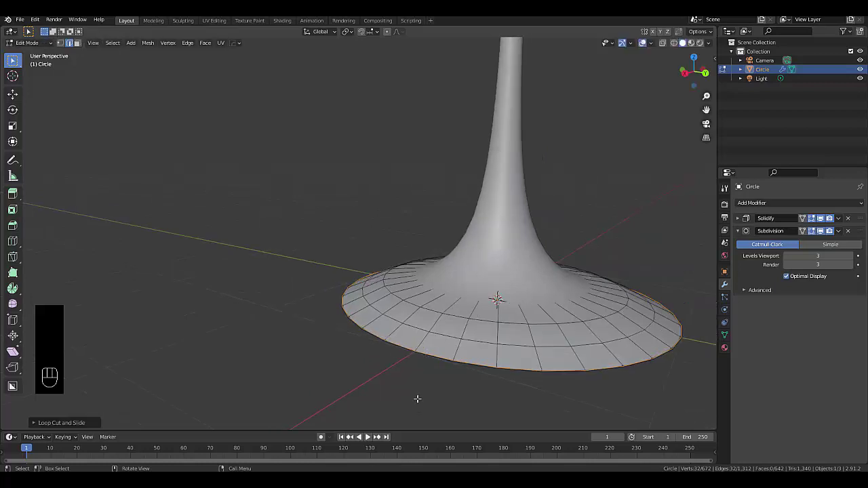
Add a loop cut around the base's inner section and slide it toward the stem, with a factor of about 0.91.
scroll(454, 353, up, 6)
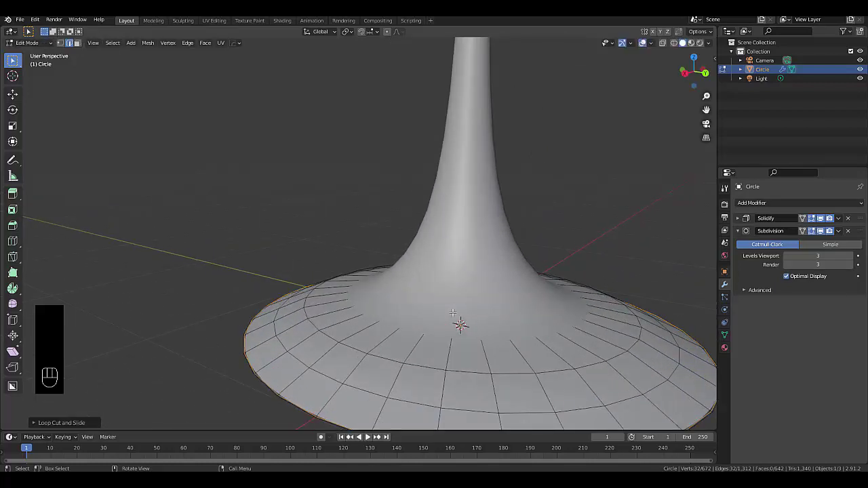
key(ctrl)
key(ctrl+r)
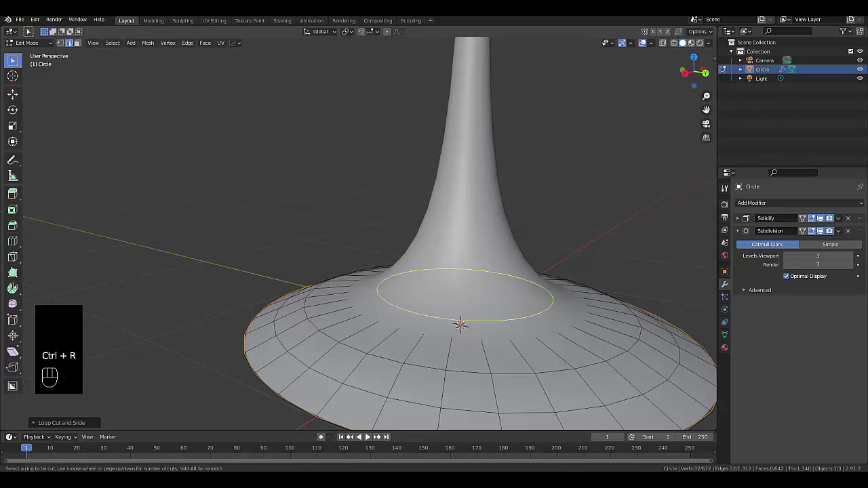
click(450, 311)
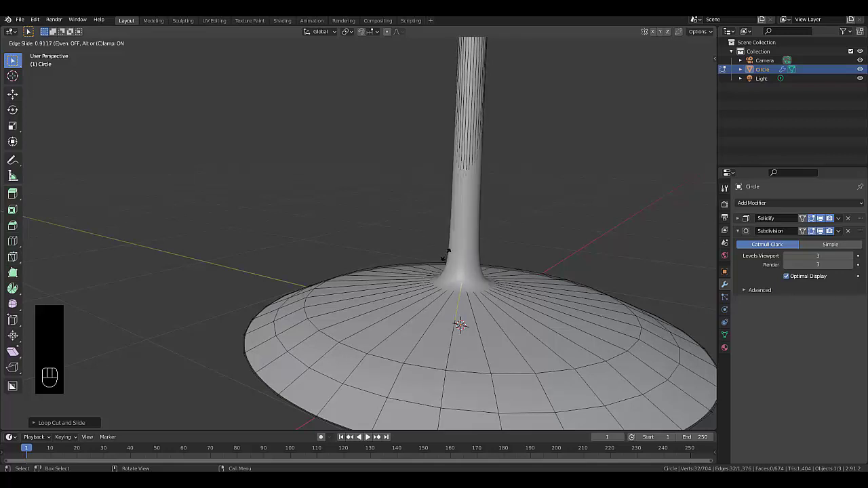
click(445, 257)
Examine the whole glass from several distances and angles, especially where the bowl's underside meets the stem.
scroll(449, 332, down, 3)
scroll(457, 333, down, 4)
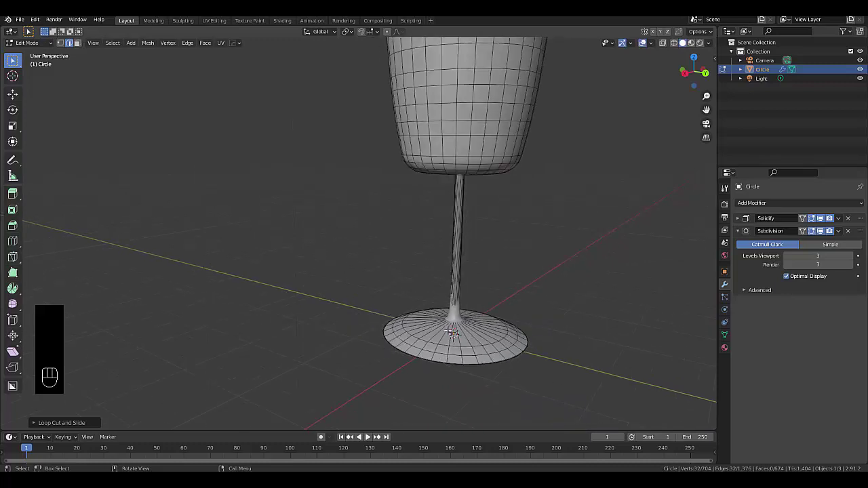
middle_drag(456, 335, 429, 308)
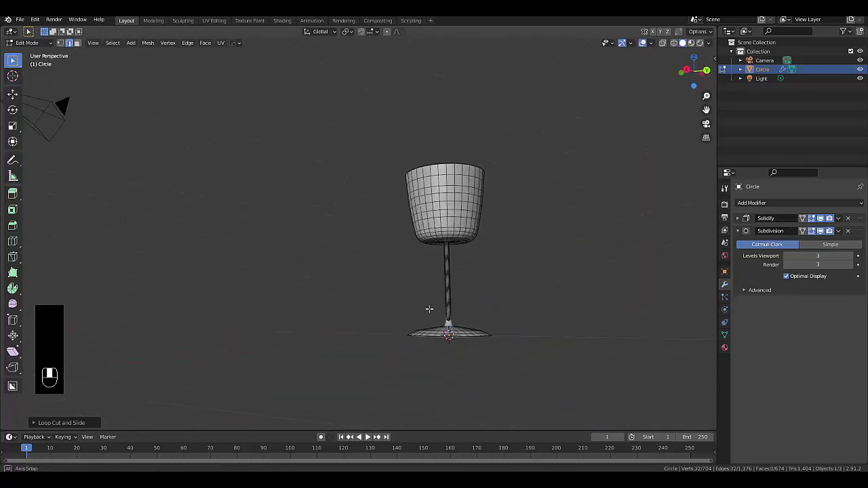
scroll(430, 268, up, 5)
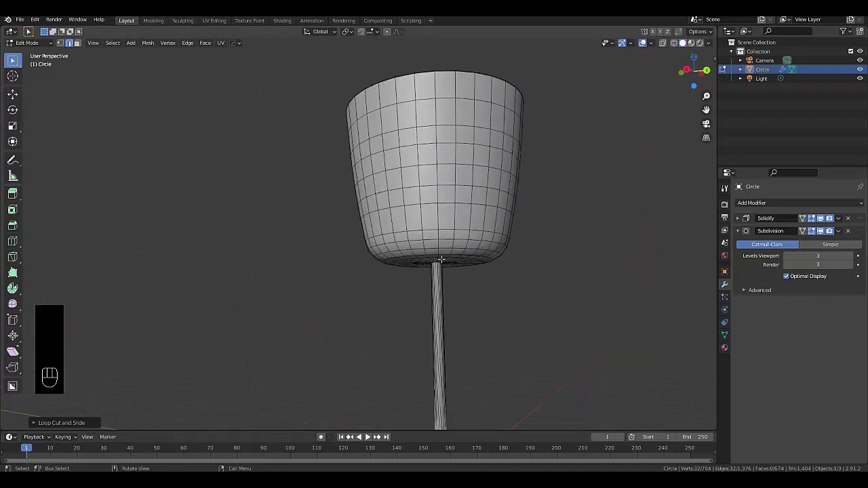
scroll(453, 246, up, 2)
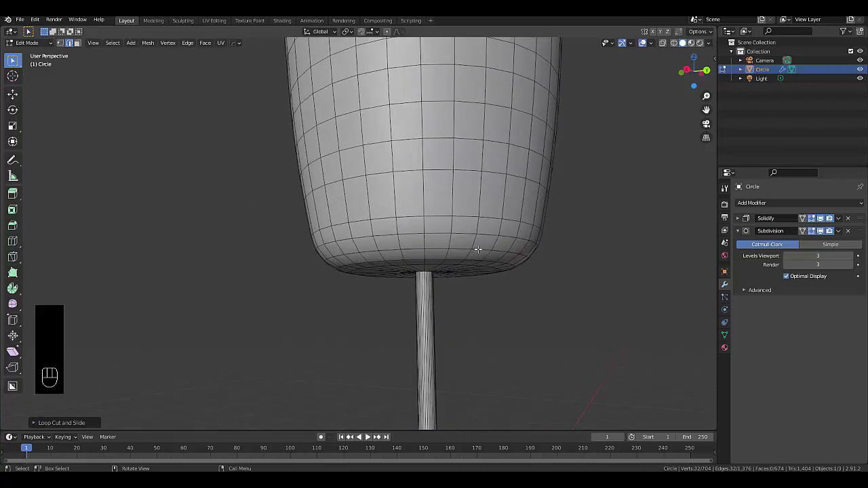
scroll(478, 249, down, 2)
mouse_move(477, 252)
middle_down()
mouse_move(496, 253)
mouse_move(480, 254)
middle_up()
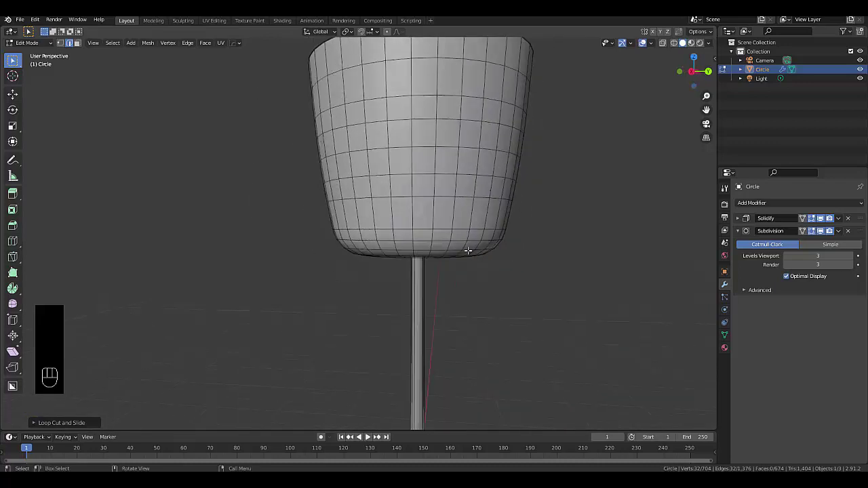
scroll(468, 251, down, 4)
scroll(440, 189, up, 2)
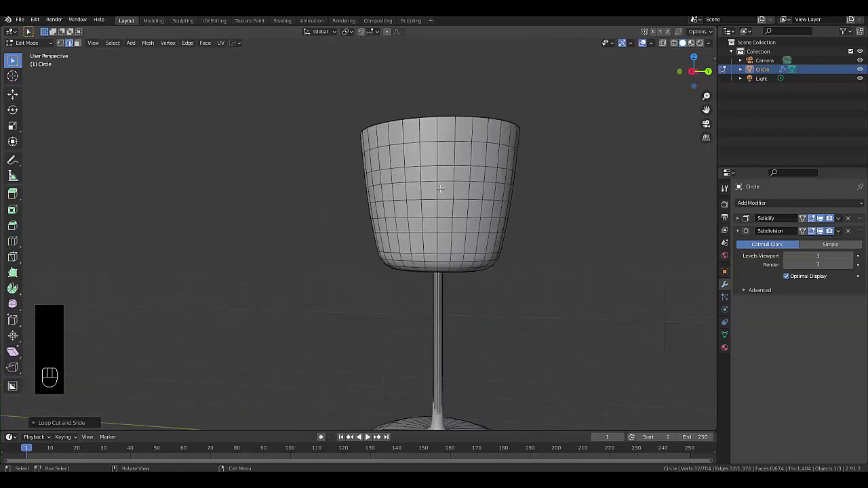
Select the bowl's rim edge loop, switch to the front view, and enable proportional editing with Smooth falloff.
middle_drag(438, 127, 428, 143)
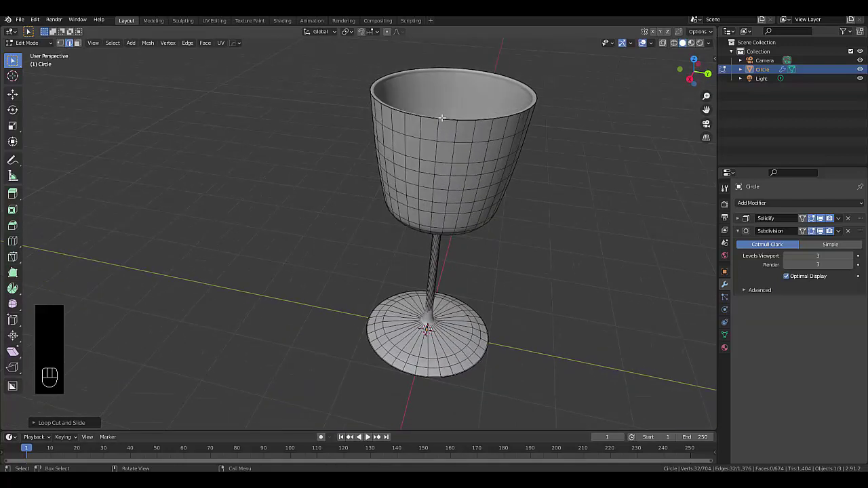
alt+click(435, 118)
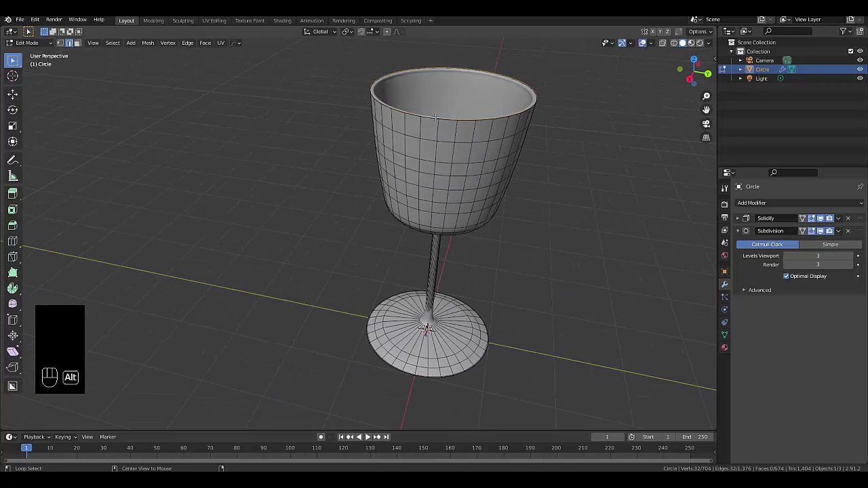
key(KP_1)
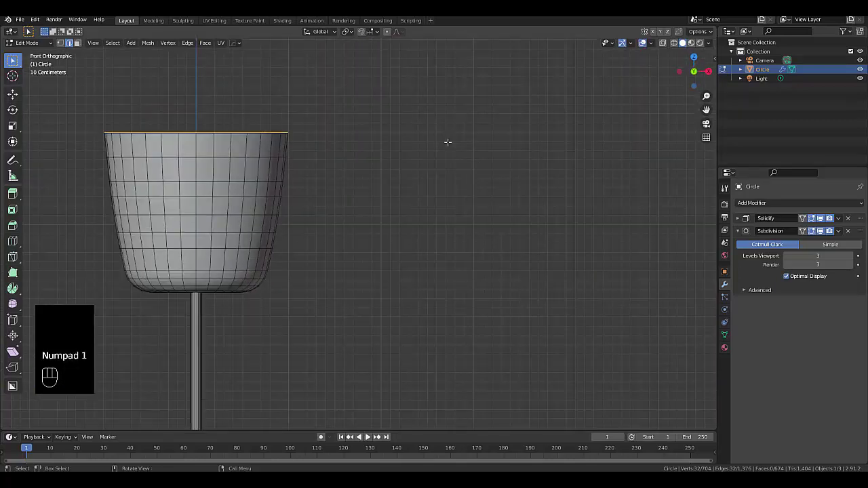
scroll(492, 281, down, 5)
scroll(426, 242, up, 4)
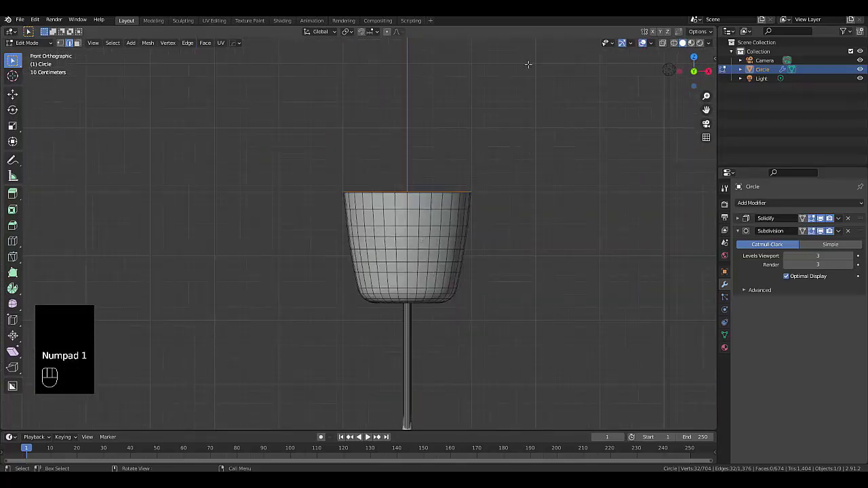
click(387, 31)
click(398, 31)
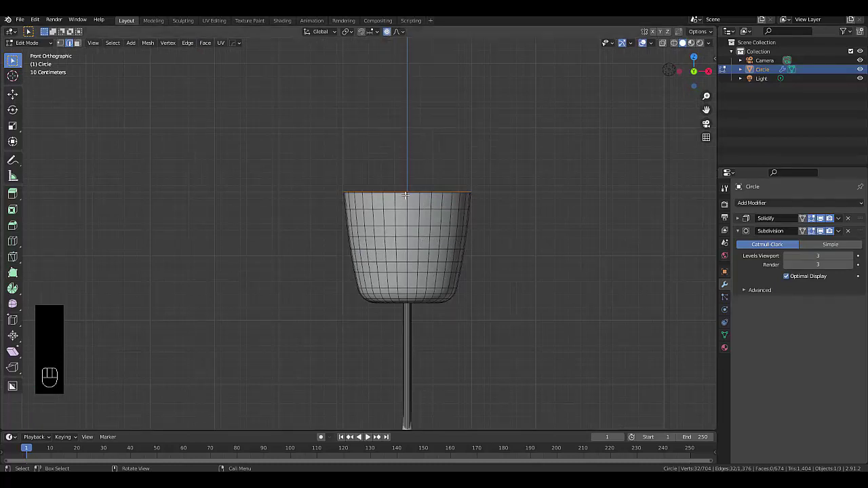
Try raising the bowl's rim with proportional editing, enlarging the influence size to 2.85, and cancel the move.
key(g)
scroll(397, 176, down, 8)
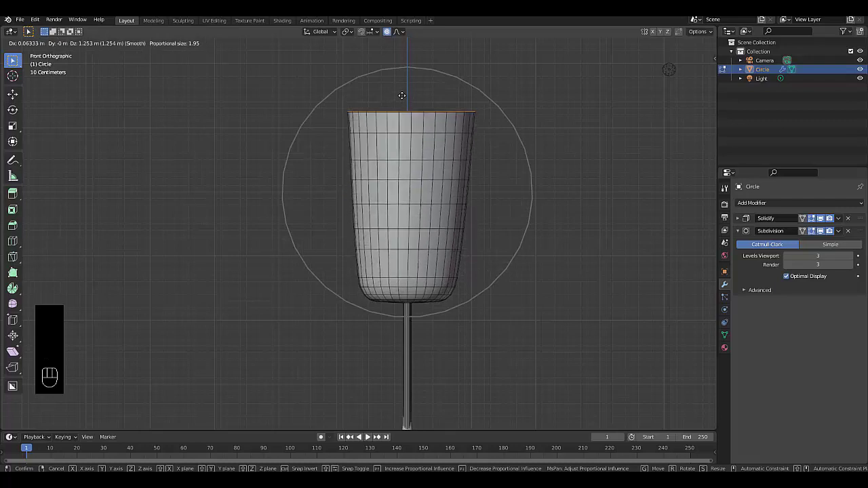
scroll(402, 95, down, 3)
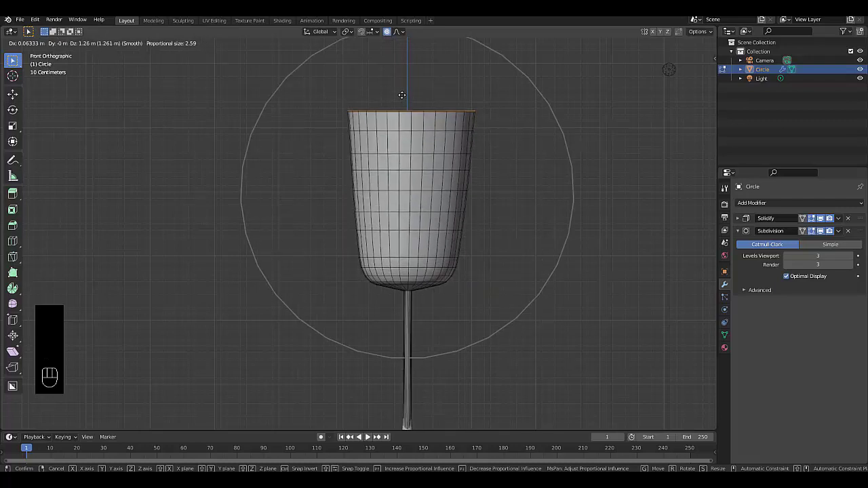
scroll(399, 104, down, 1)
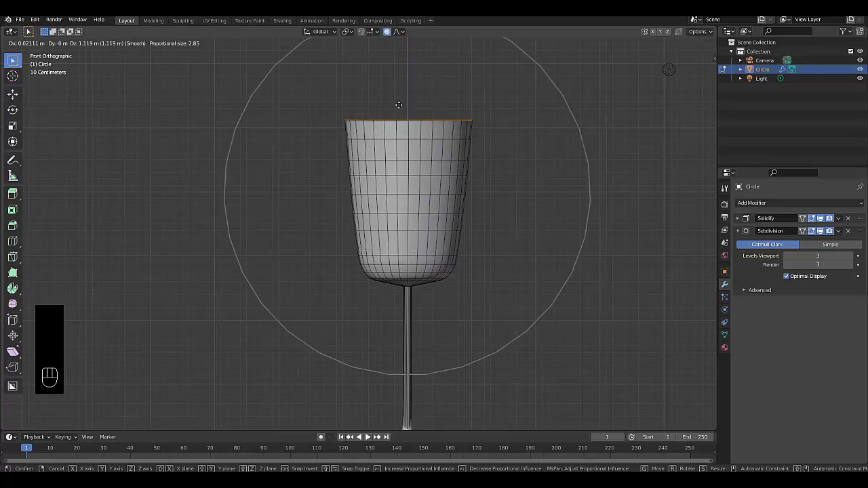
click(402, 170)
Select the edge loop at the bowl's bottom and scale it inward with proportional size 2.85 to narrow the lower bowl.
scroll(392, 304, up, 3)
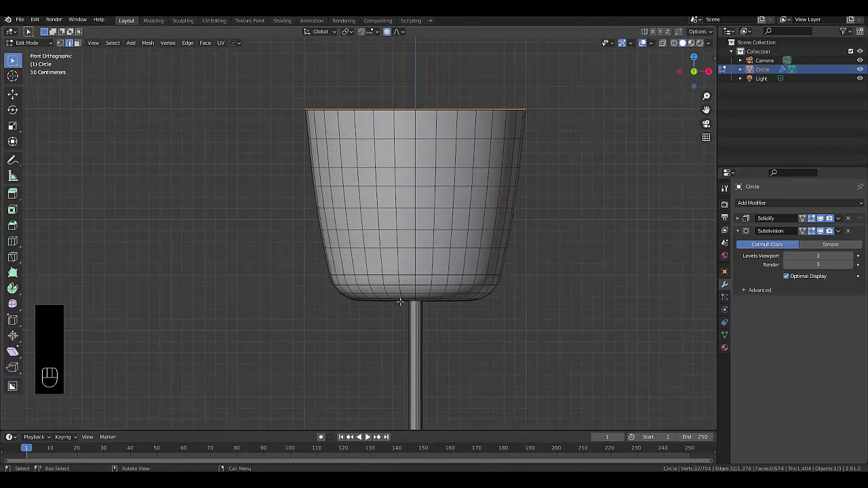
scroll(400, 302, up, 2)
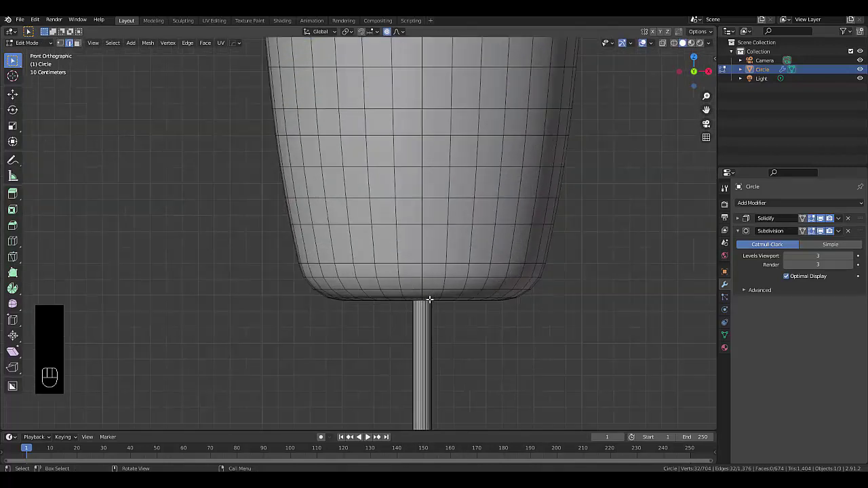
alt+click(427, 298)
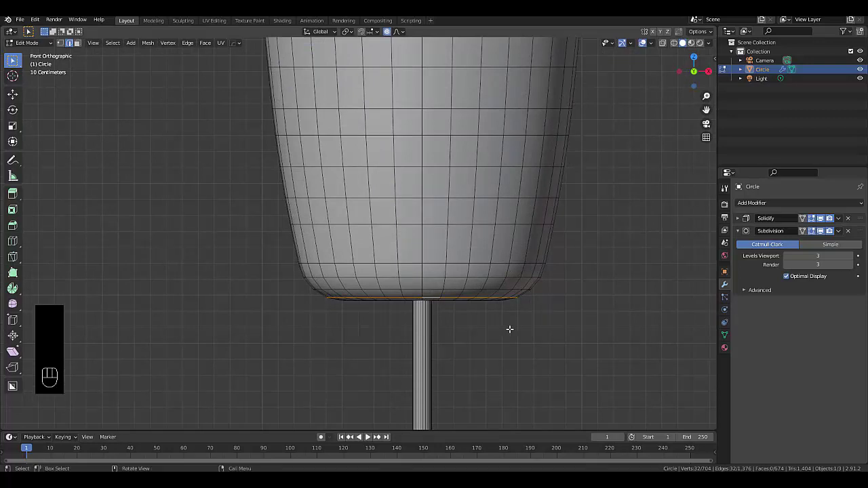
key(s)
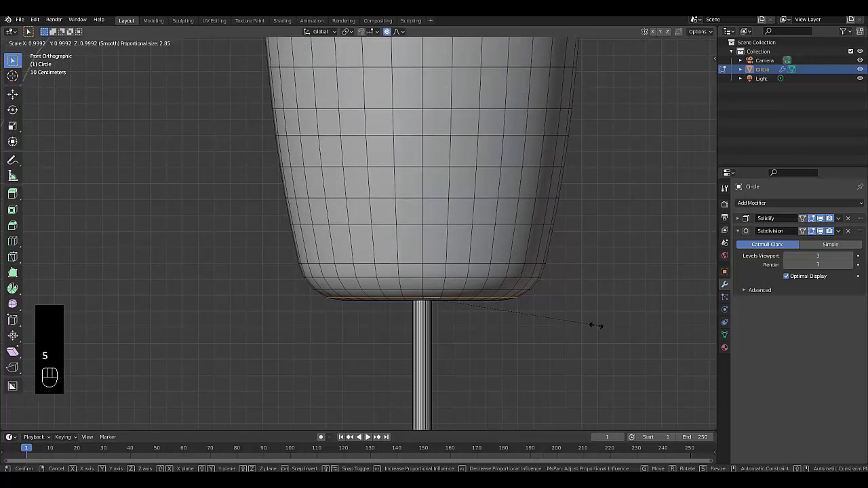
click(543, 311)
scroll(543, 315, down, 7)
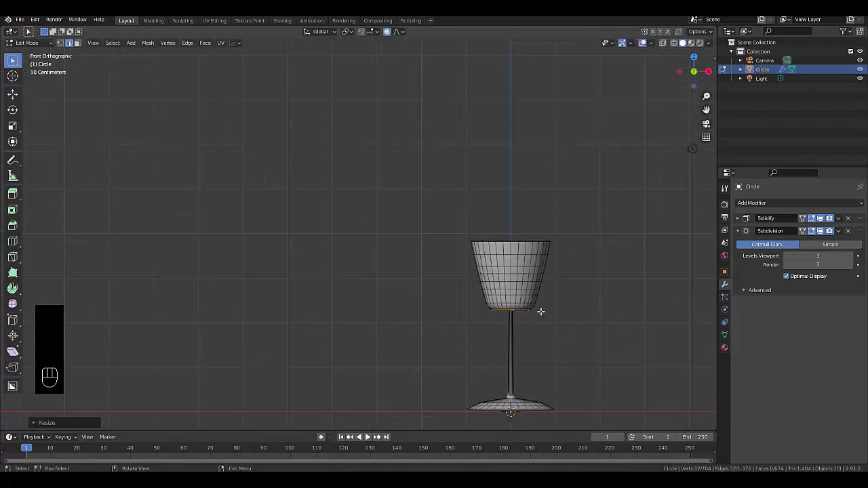
Select the bowl's rim edge loop and scale it up to about 1.16 with the proportional size reduced to 1.46.
scroll(520, 244, up, 3)
alt+click(507, 228)
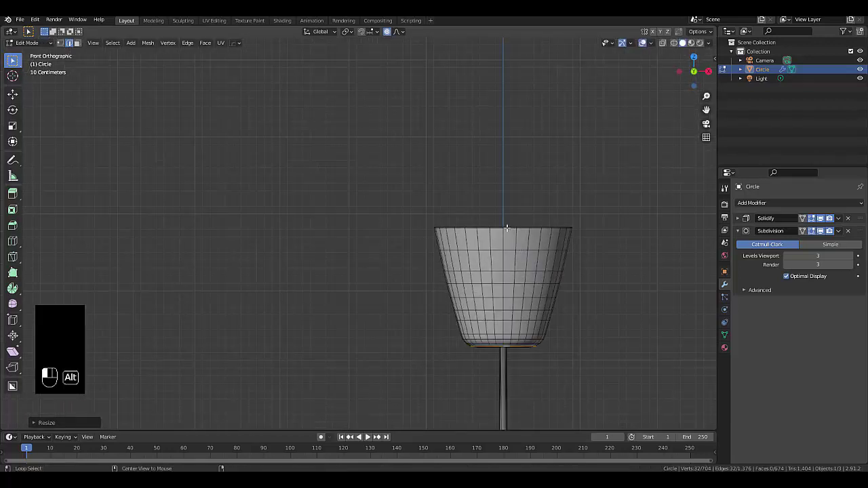
key(s)
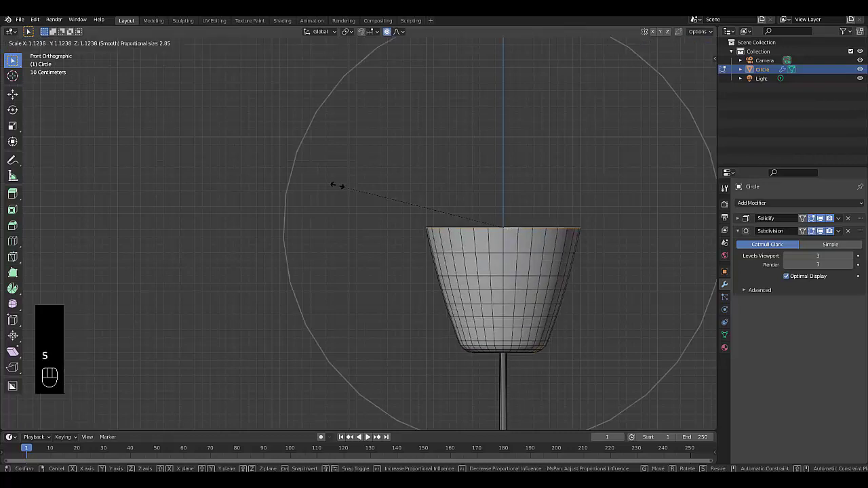
scroll(337, 185, up, 9)
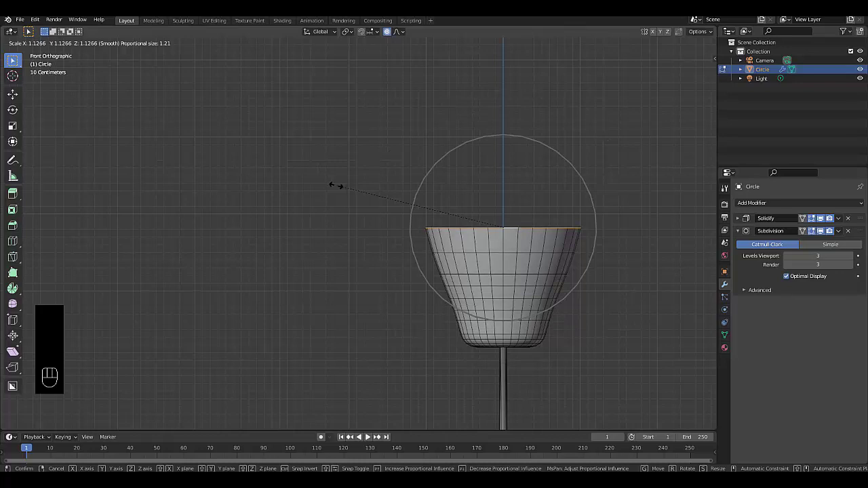
scroll(333, 186, down, 1)
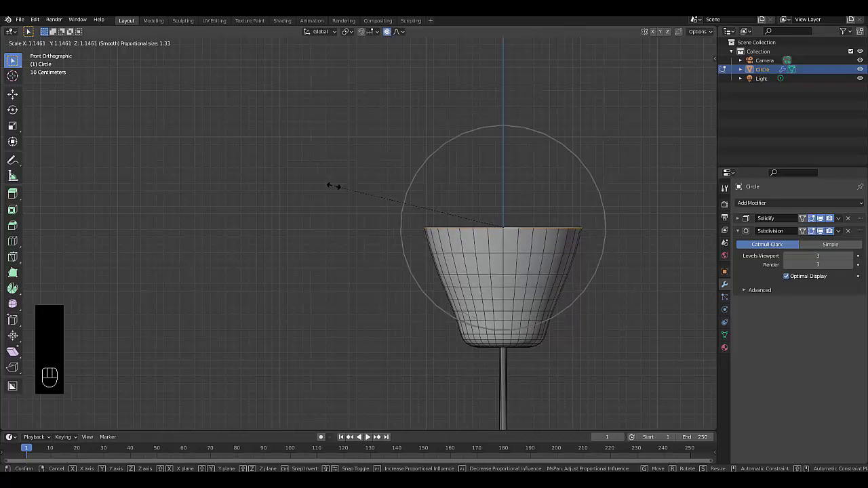
scroll(333, 186, down, 1)
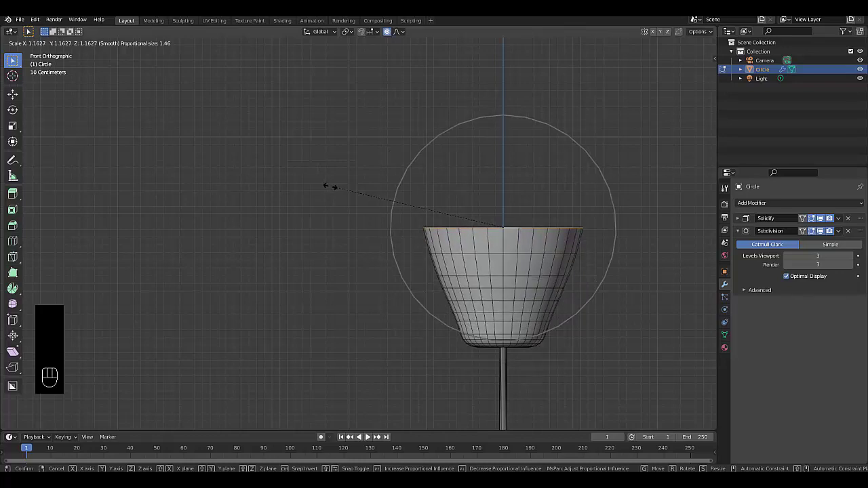
click(333, 186)
scroll(483, 306, down, 2)
scroll(484, 306, down, 2)
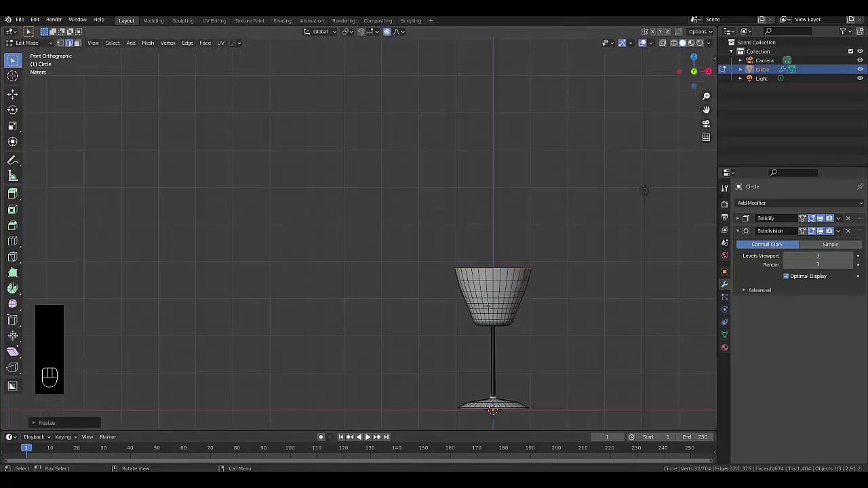
scroll(488, 339, up, 3)
scroll(499, 363, down, 1)
scroll(500, 364, down, 1)
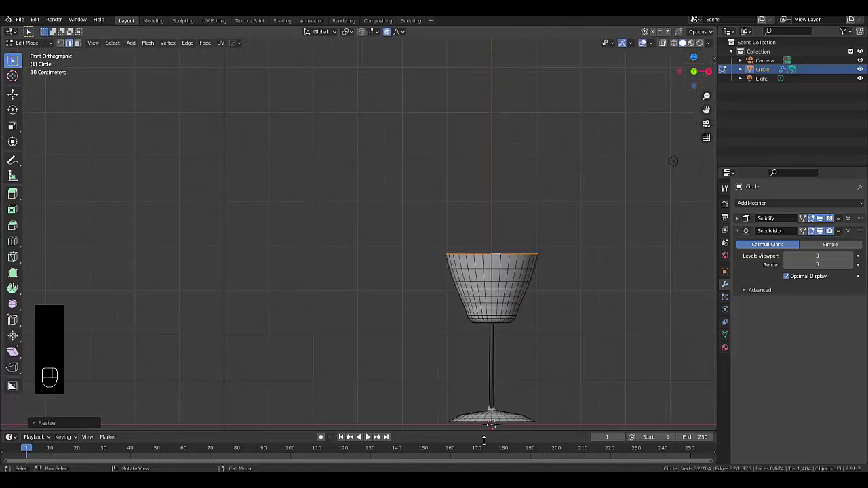
Add two edge loops around the lower stem, sliding the second one down close to the junction with the base.
scroll(485, 366, up, 10)
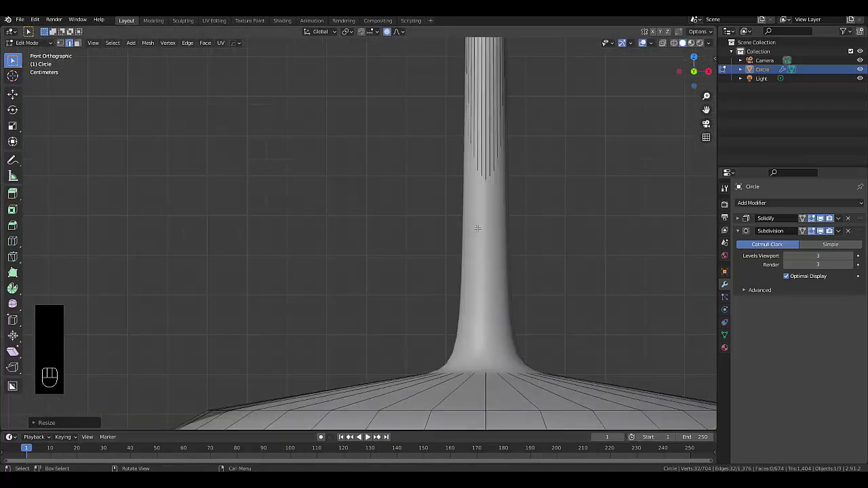
key(ctrl+r)
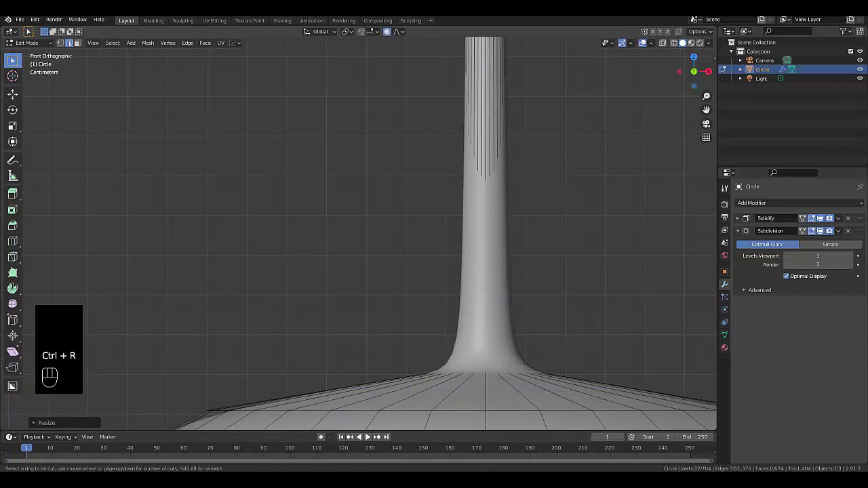
click(482, 370)
click(482, 365)
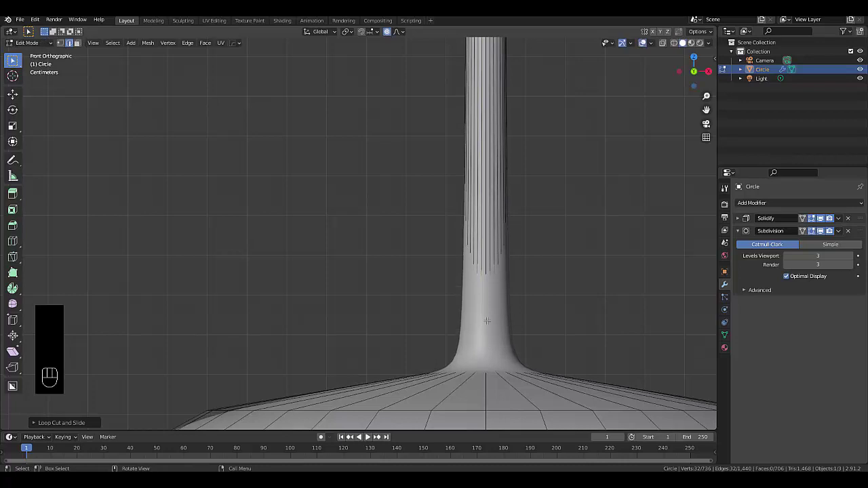
key(ctrl+r)
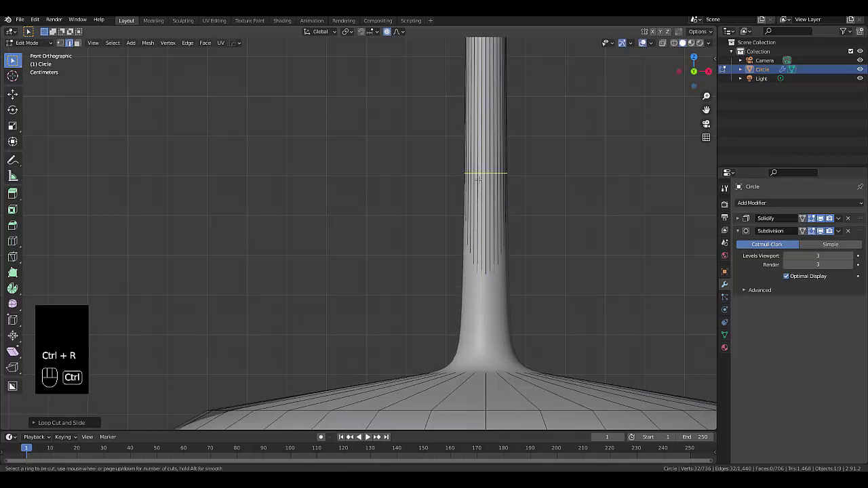
click(479, 183)
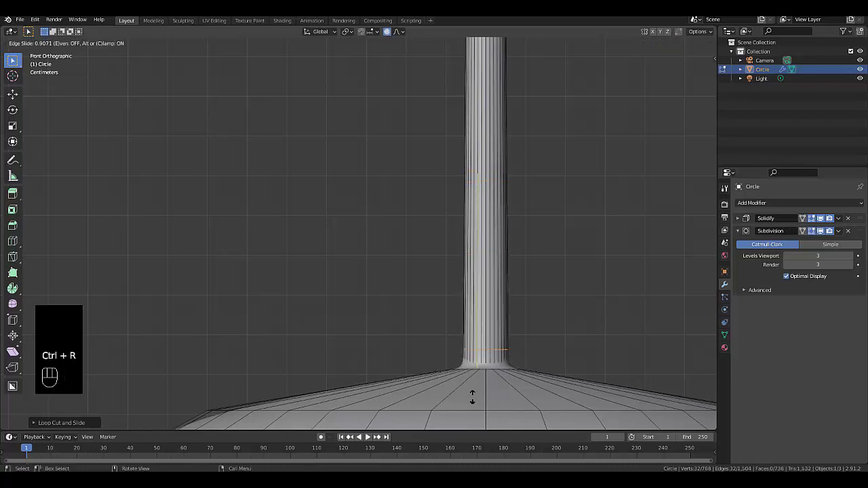
click(477, 44)
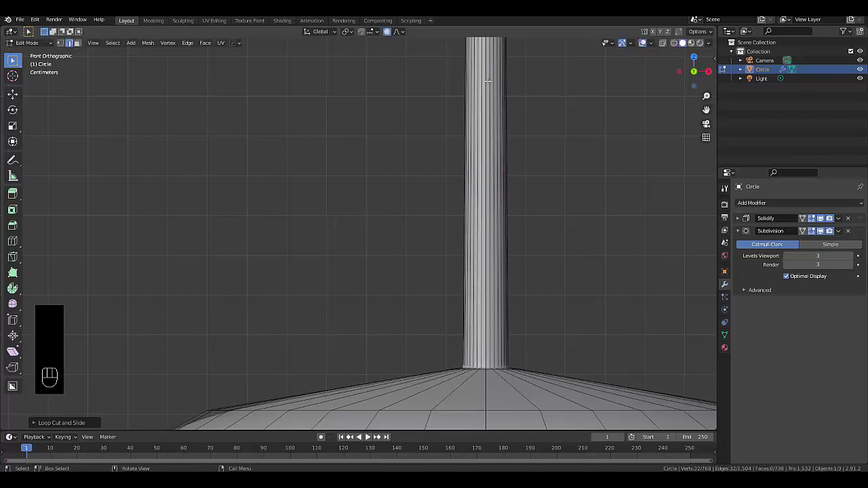
Add another edge loop around the foot of the stem, just above the base, leaving it centred without sliding.
scroll(488, 238, down, 3)
middle_drag(465, 245, 465, 188)
scroll(488, 217, up, 4)
scroll(486, 177, down, 3)
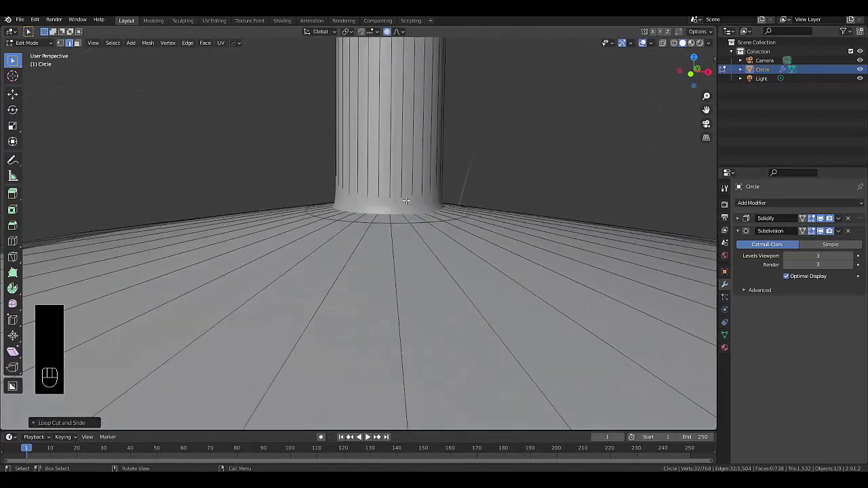
scroll(375, 191, up, 4)
key(ctrl+r)
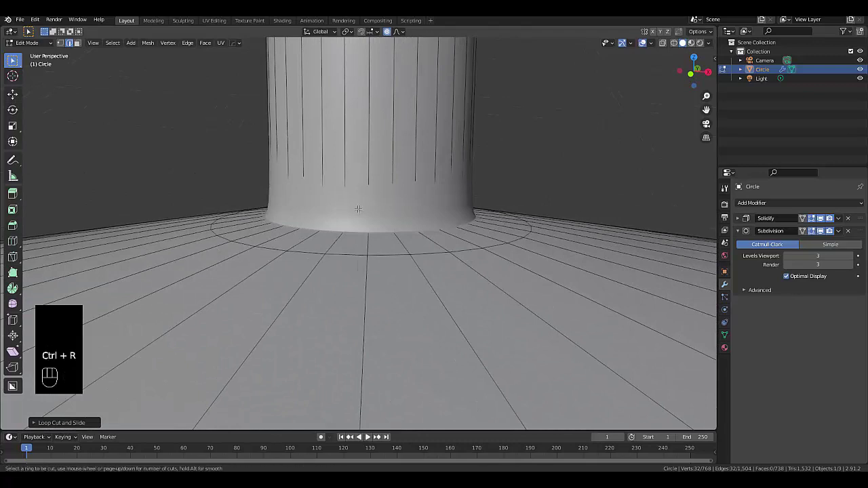
click(349, 229)
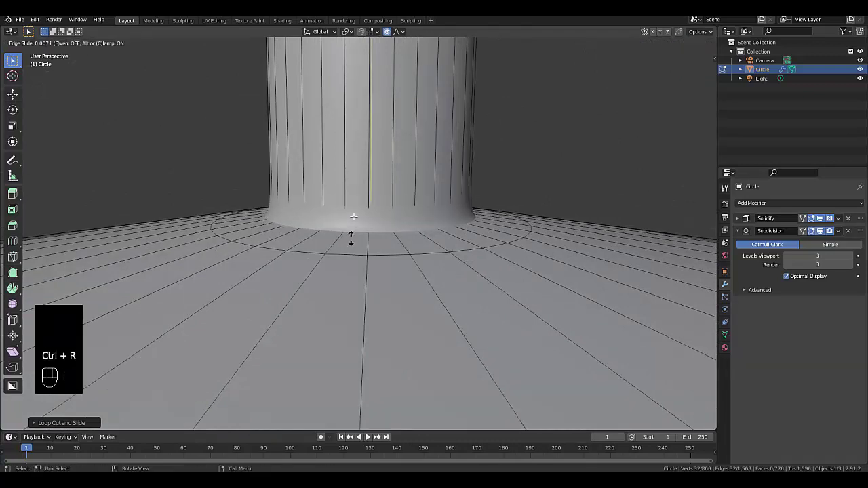
right_click(350, 238)
Add an edge loop on the top of the base around the stem and slide it inward close to the stem junction.
mouse_move(385, 227)
middle_down()
mouse_move(380, 399)
mouse_move(379, 240)
middle_up()
scroll(382, 234, up, 3)
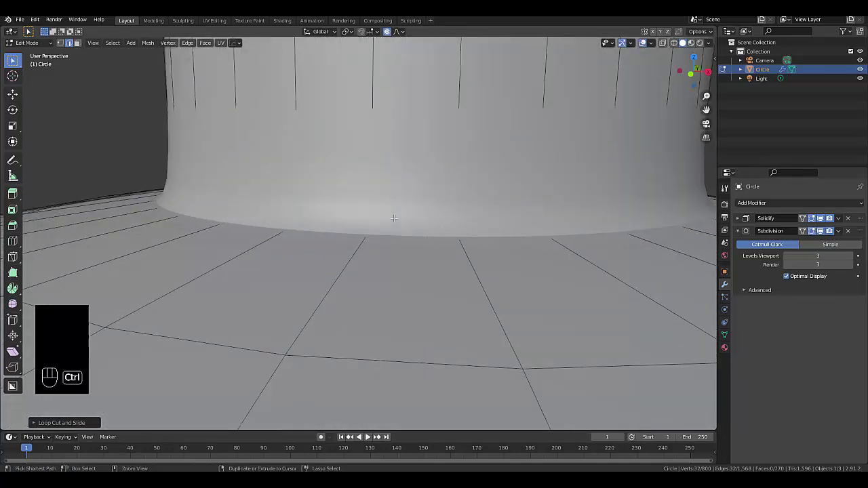
key(ctrl+r)
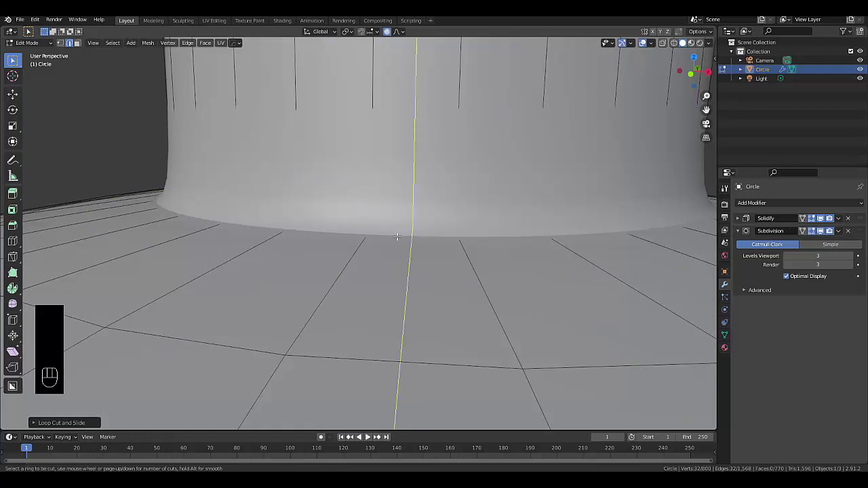
click(362, 237)
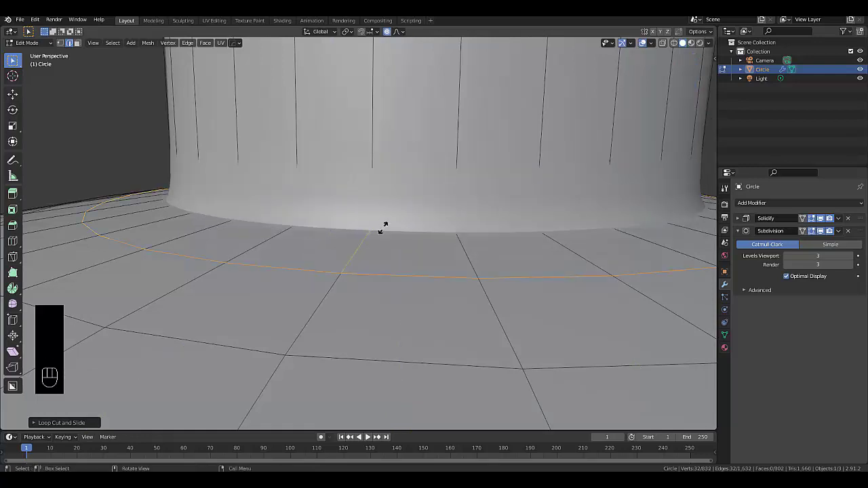
click(438, 203)
scroll(429, 222, down, 10)
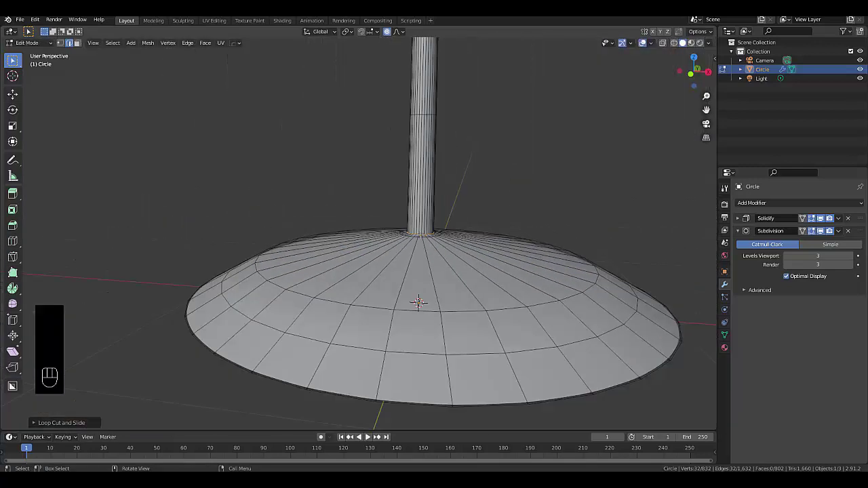
Add a centred edge loop around the bowl's lower wall, just above its floor, without sliding it.
scroll(449, 155, down, 5)
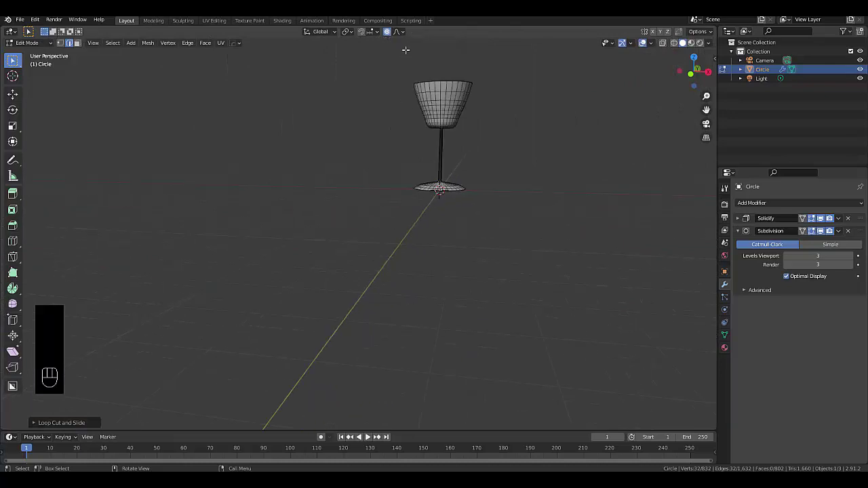
middle_drag(450, 155, 441, 88)
scroll(441, 89, up, 8)
middle_drag(467, 132, 430, 205)
scroll(430, 206, up, 3)
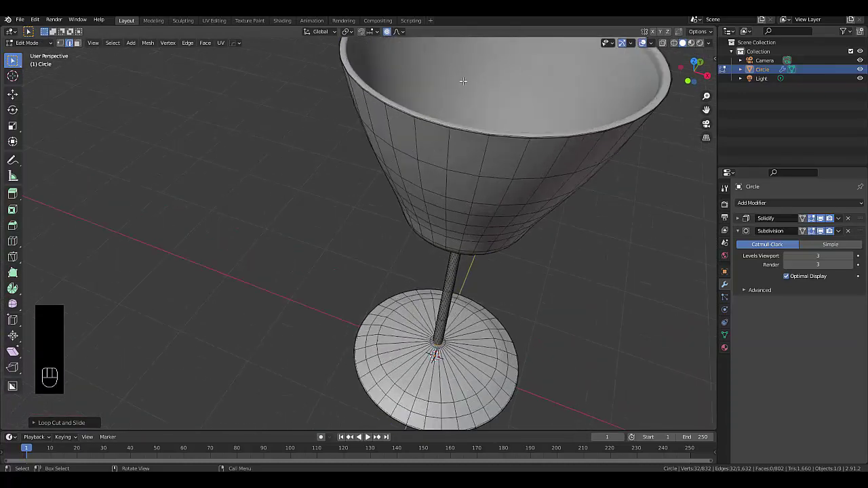
middle_drag(431, 107, 349, 122)
scroll(369, 140, down, 3)
scroll(348, 122, up, 3)
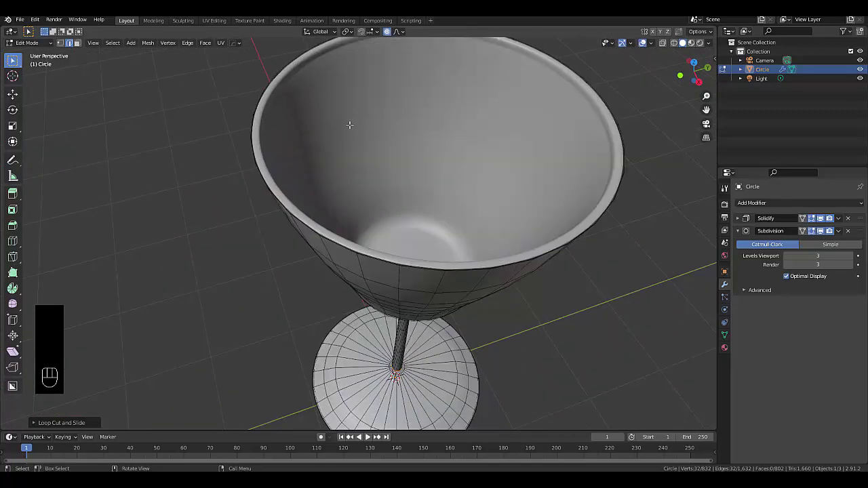
scroll(355, 149, up, 2)
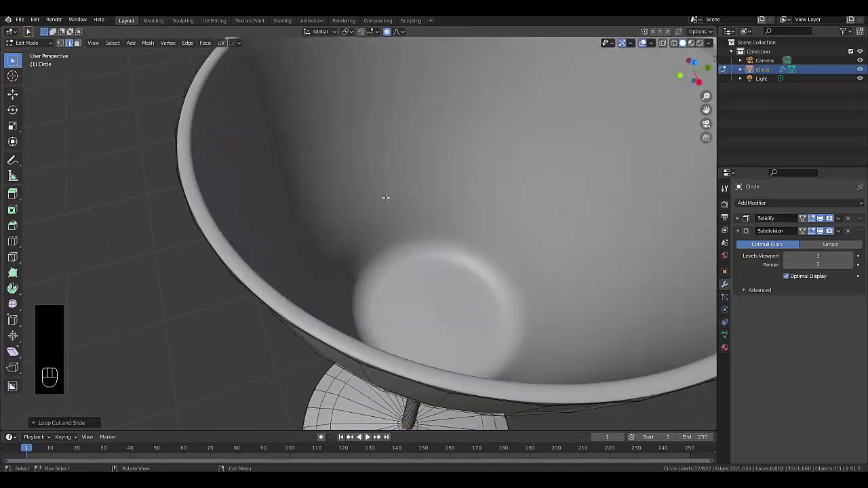
middle_drag(406, 235, 364, 240)
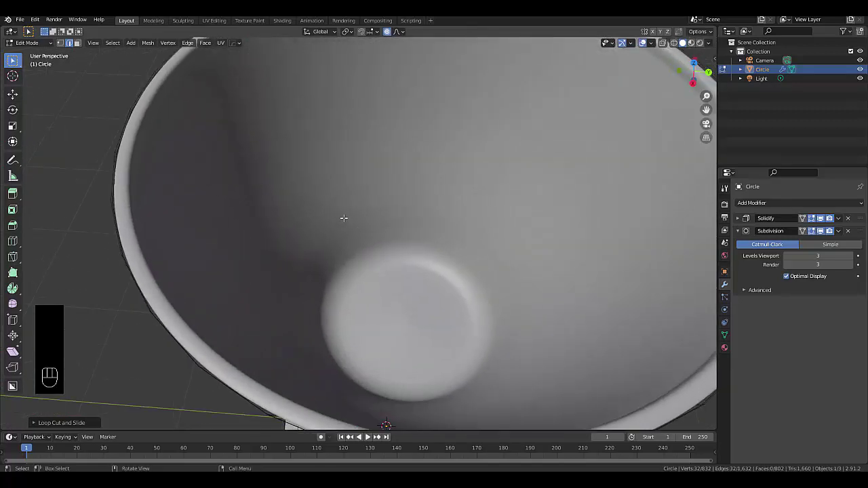
key(ctrl+r)
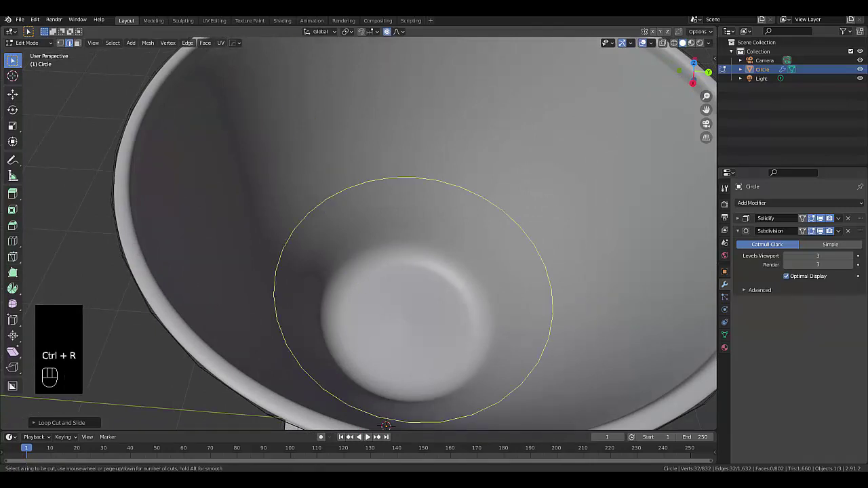
click(326, 231)
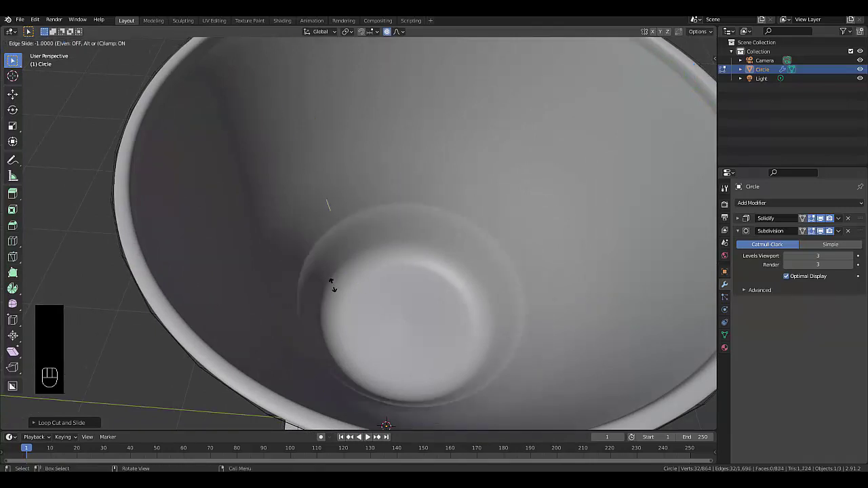
right_click(355, 284)
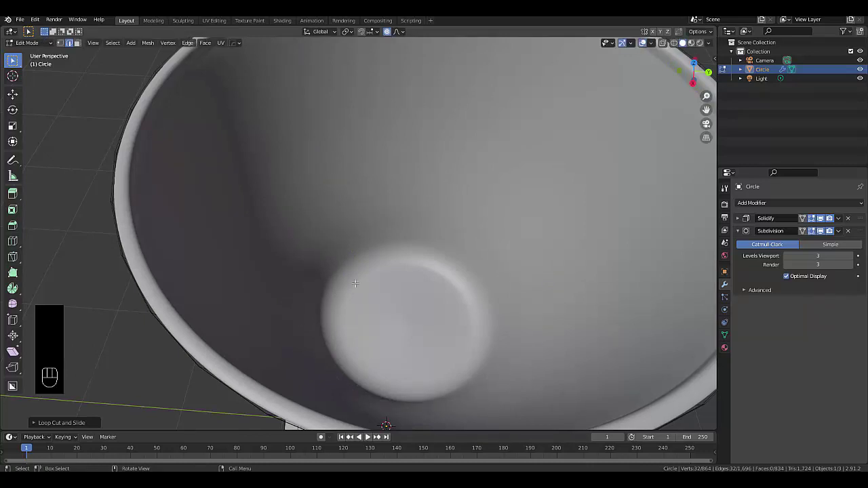
Add an edge loop on the bowl's floor and slide it outward toward the floor's outer edge.
scroll(369, 269, up, 5)
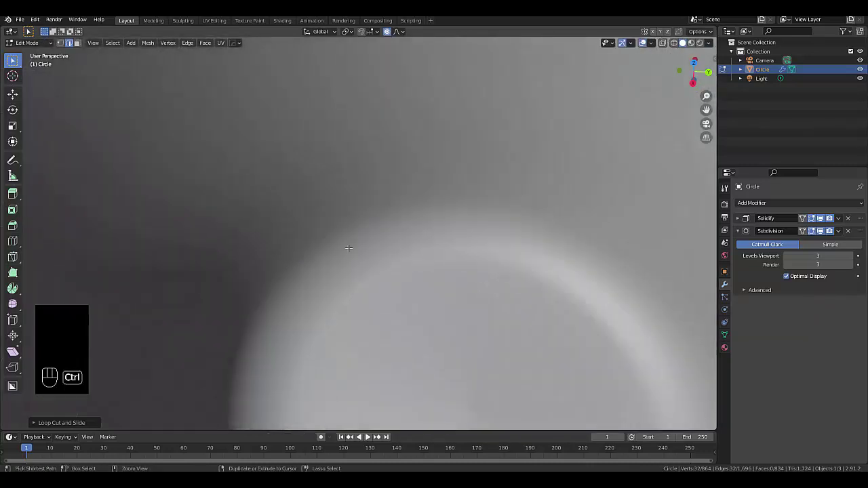
key(ctrl+r)
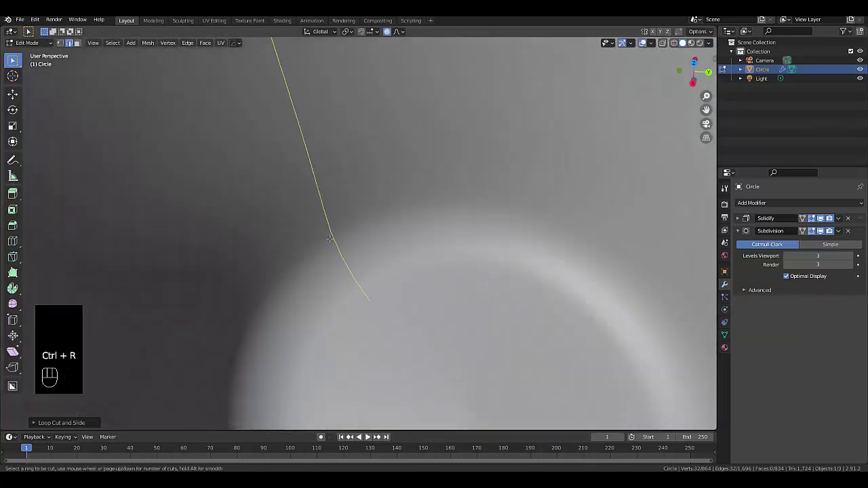
click(331, 283)
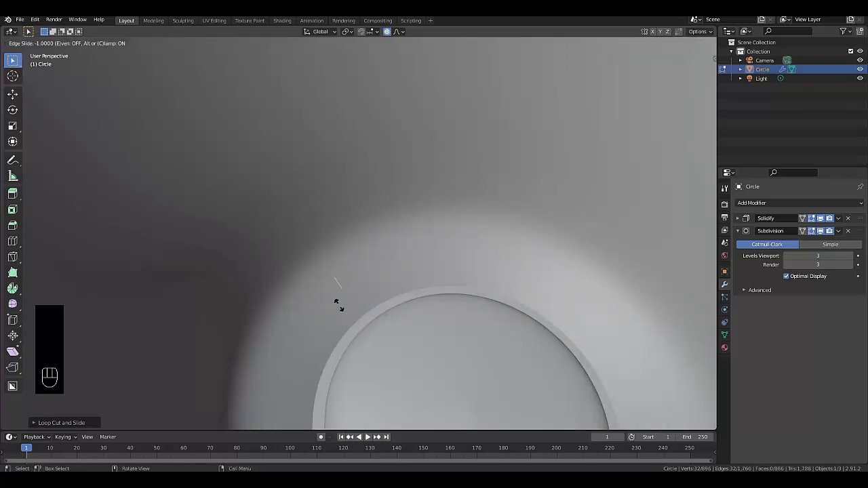
click(333, 290)
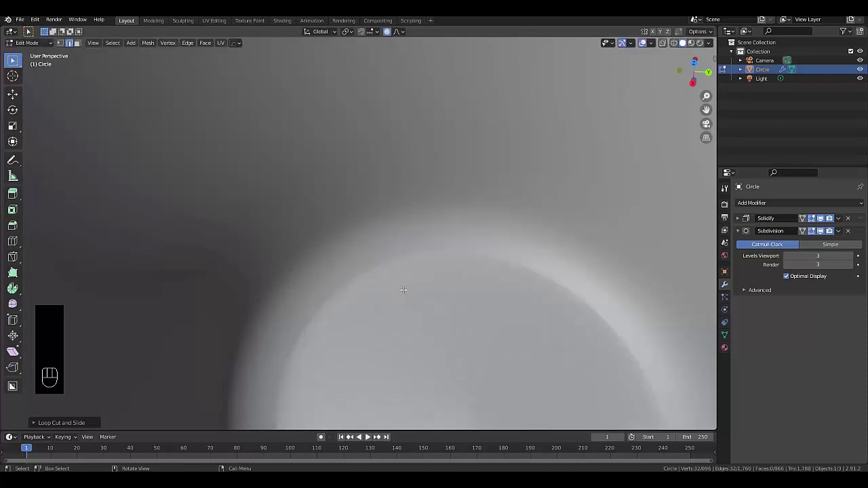
Examine the bowl's outer profile and the whole glass from the side and from several angles.
scroll(461, 290, down, 5)
middle_drag(466, 310, 471, 272)
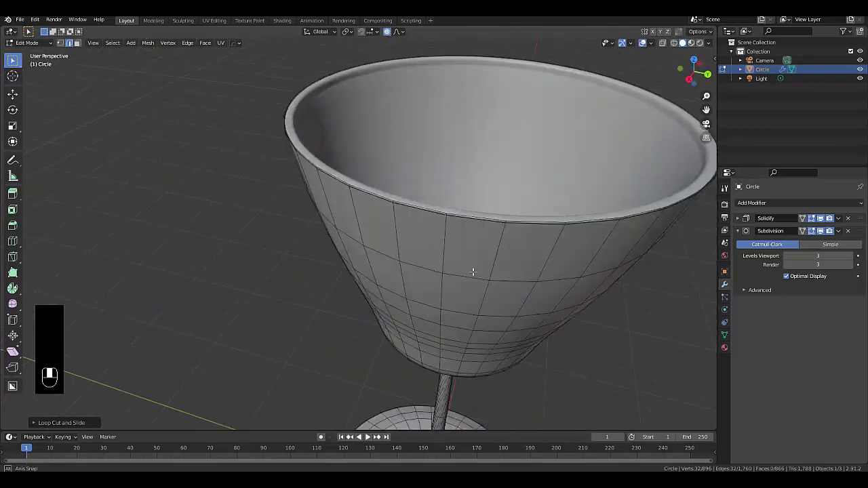
scroll(515, 263, down, 4)
scroll(482, 235, up, 3)
middle_drag(482, 235, 502, 203)
scroll(509, 194, up, 2)
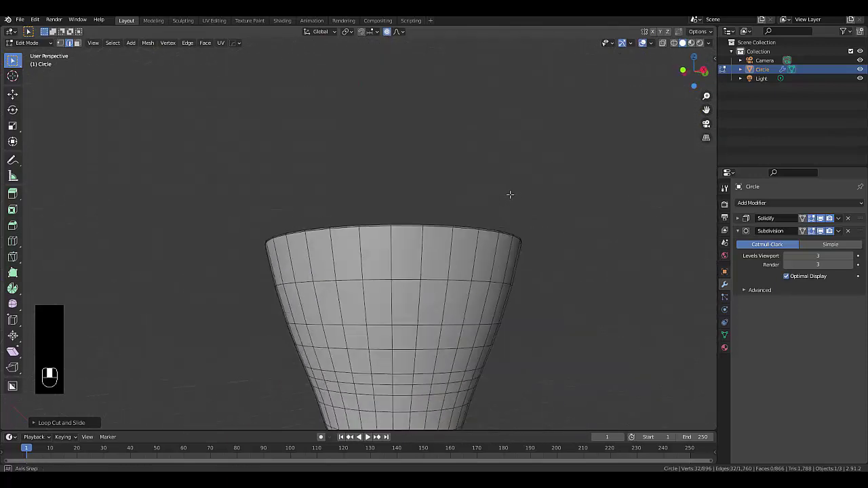
scroll(421, 303, down, 5)
scroll(411, 320, down, 4)
scroll(413, 356, up, 4)
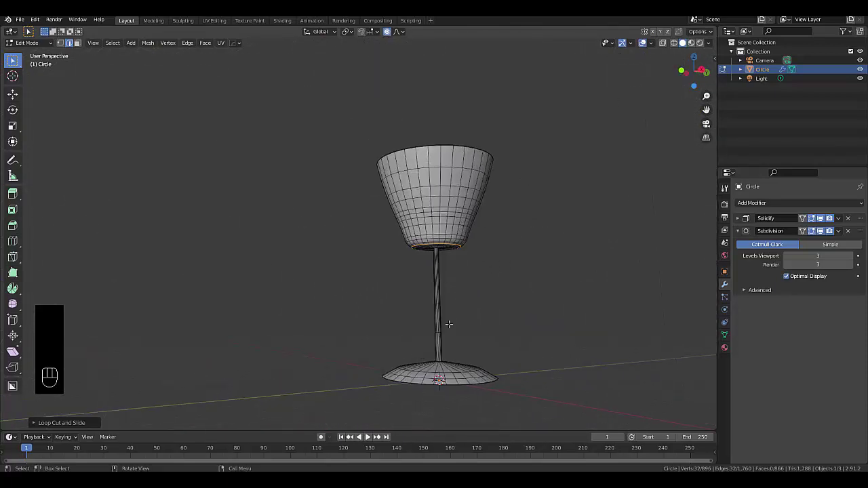
mouse_move(448, 324)
middle_down()
mouse_move(494, 335)
mouse_move(441, 325)
middle_up()
scroll(421, 129, up, 3)
scroll(420, 132, down, 2)
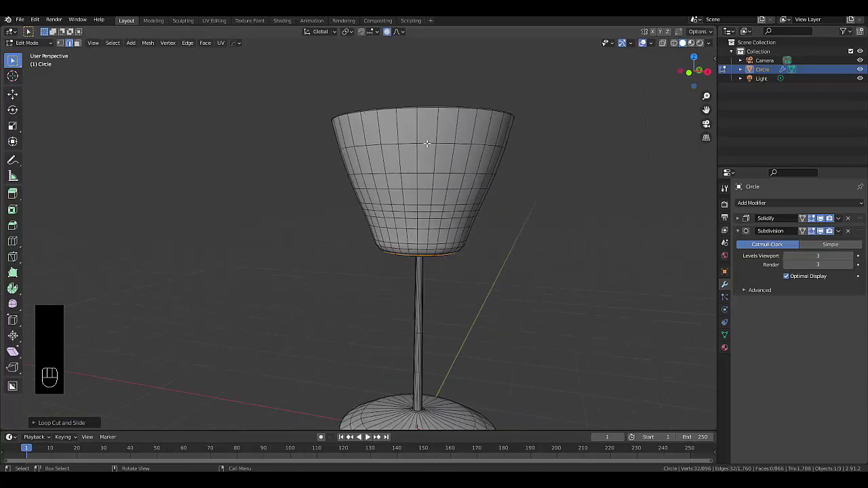
scroll(420, 134, up, 3)
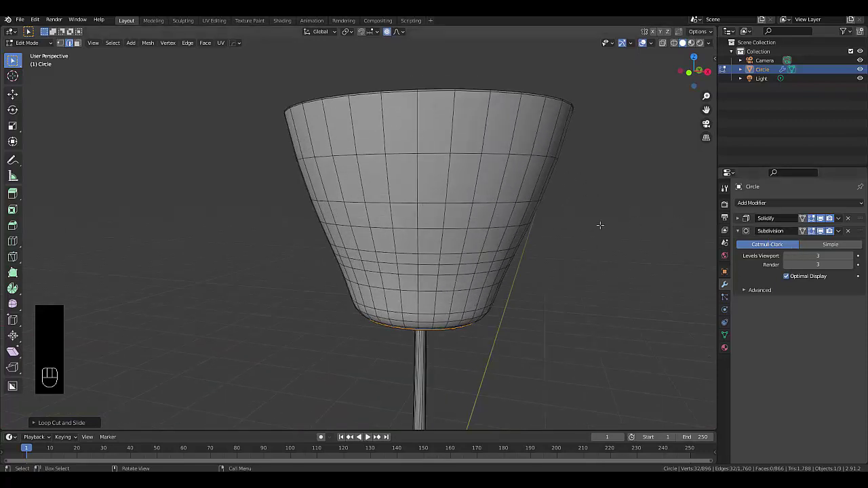
Examine the bowl's inner floor and its rim up close for smoothness.
scroll(482, 230, down, 3)
middle_drag(449, 211, 569, 205)
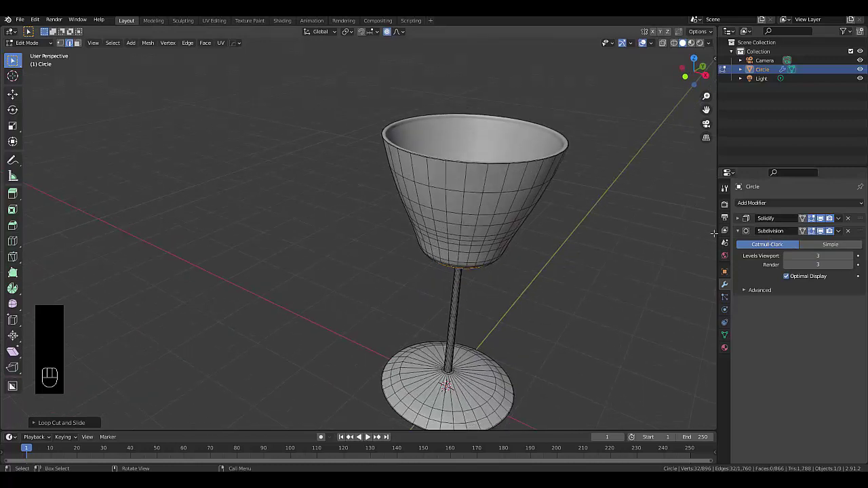
scroll(426, 209, up, 10)
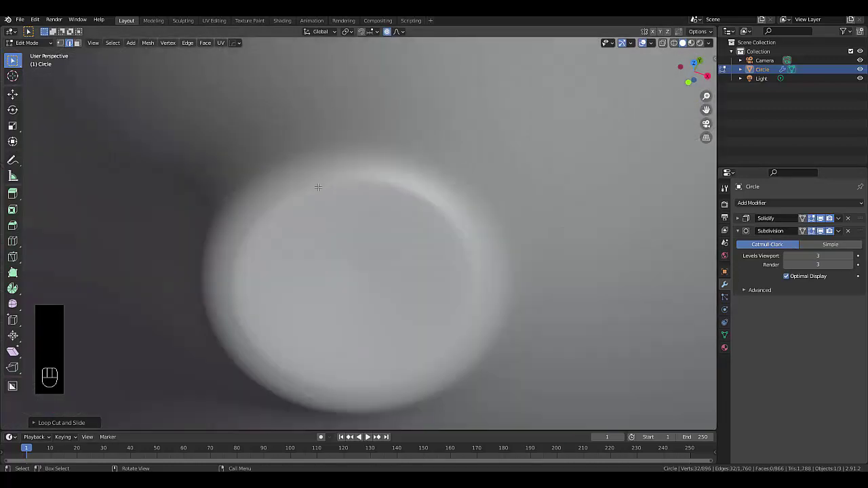
scroll(318, 187, down, 5)
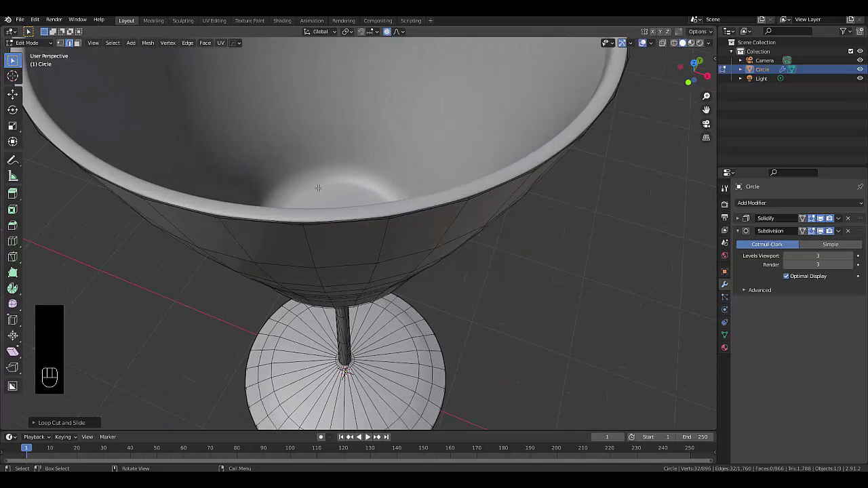
middle_drag(318, 187, 319, 135)
scroll(320, 136, down, 3)
scroll(325, 119, up, 3)
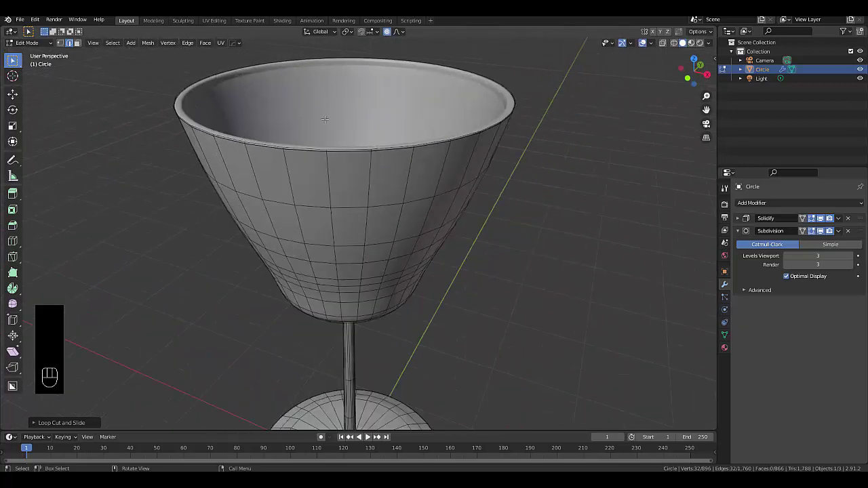
scroll(325, 120, up, 5)
scroll(362, 177, down, 3)
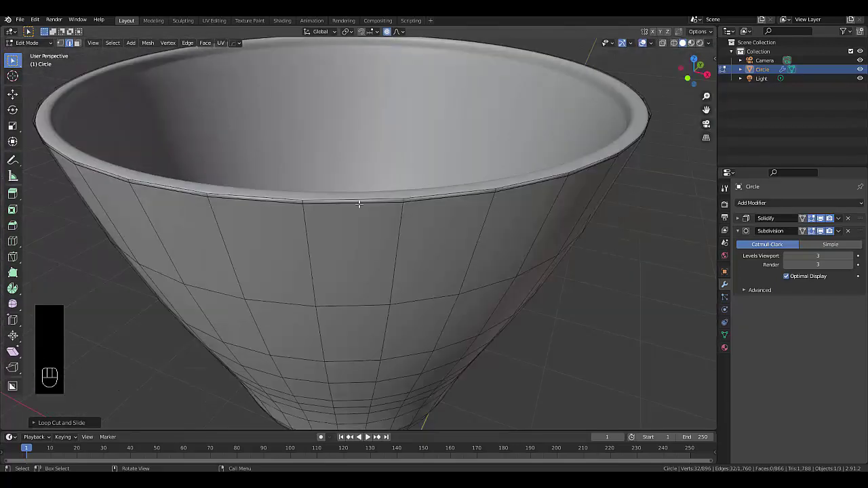
Slide the edge loop just below the bowl's rim down the outer wall and dissolve its edges.
click(358, 202)
alt+click(357, 204)
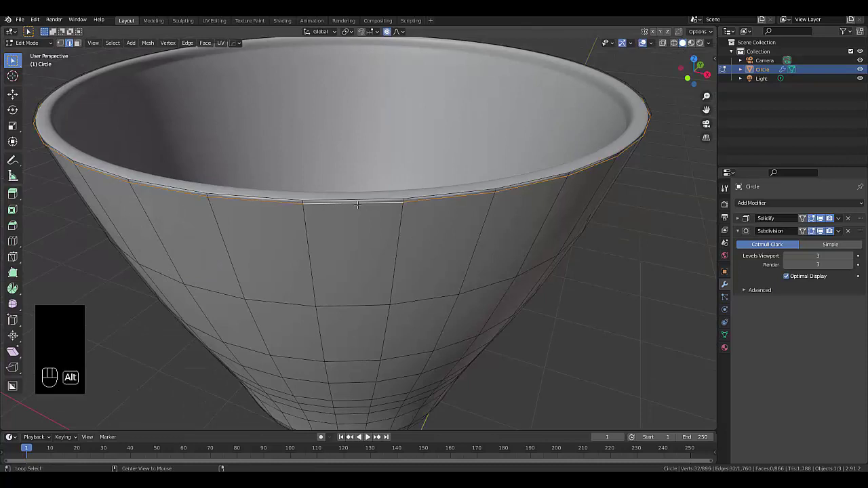
key(g)
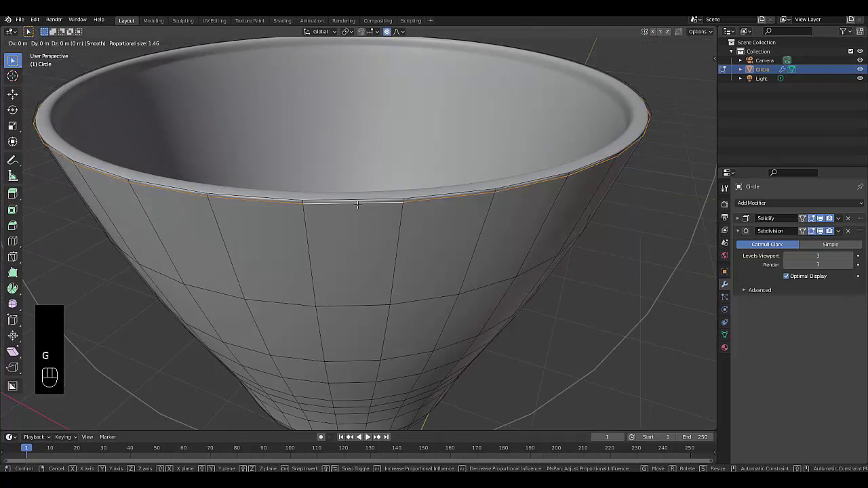
key(g)
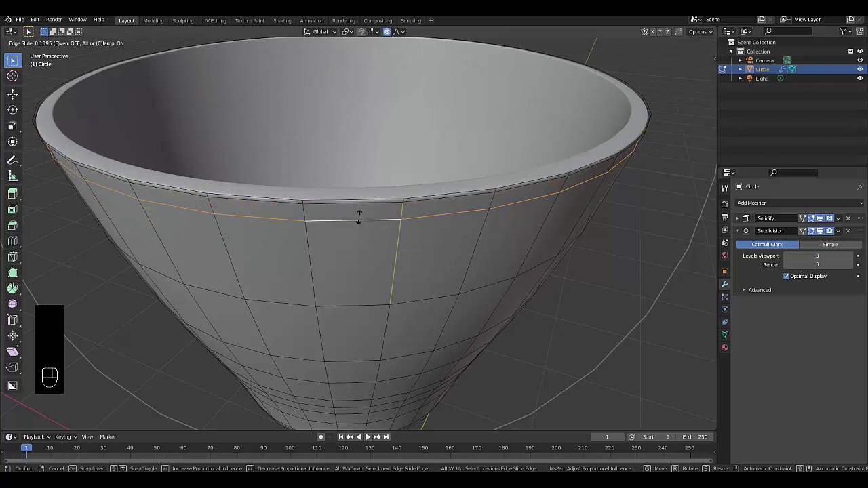
click(356, 224)
right_click(354, 225)
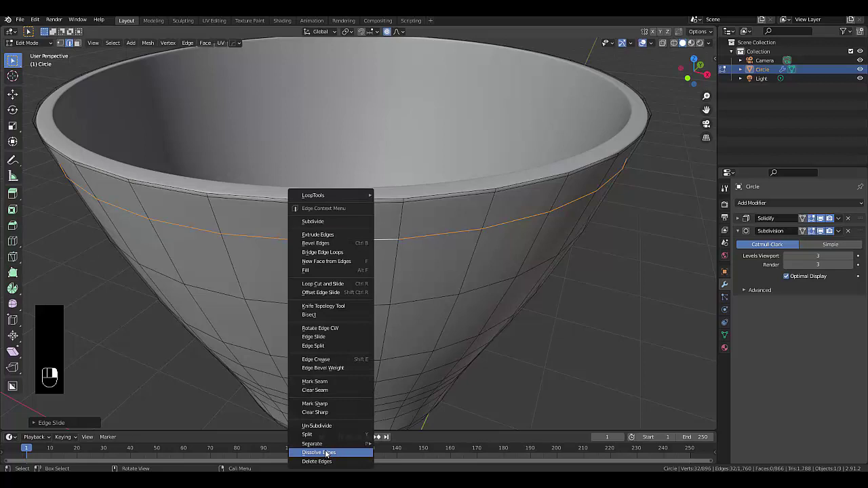
click(326, 452)
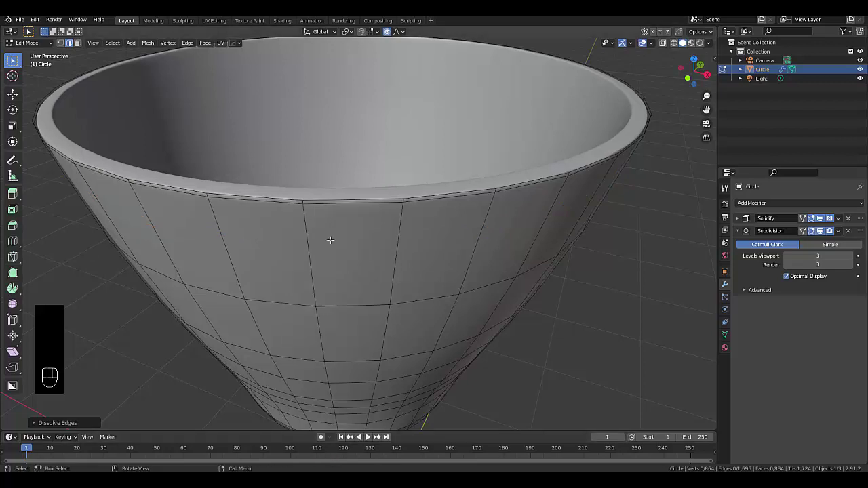
Slide the remaining edge loop below the rim down the bowl wall by a factor of about 0.5.
alt+click(340, 203)
key(g)
key(g)
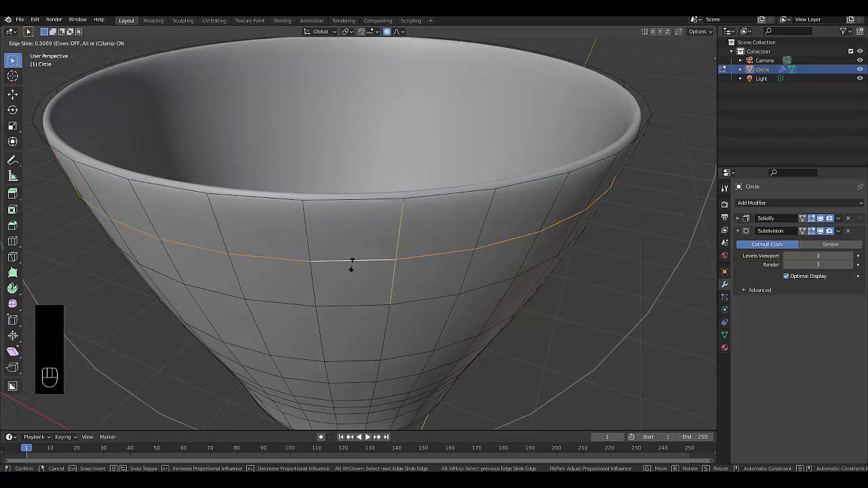
click(351, 265)
middle_drag(338, 229, 353, 217)
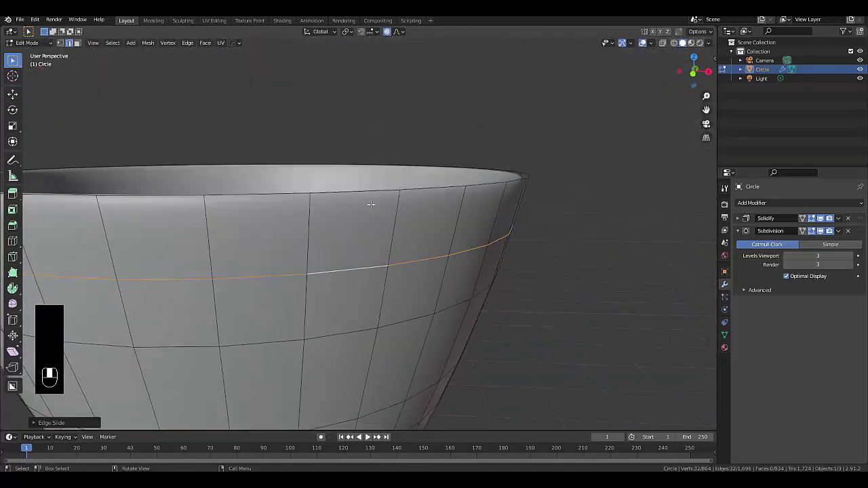
scroll(367, 221, down, 4)
scroll(366, 221, down, 4)
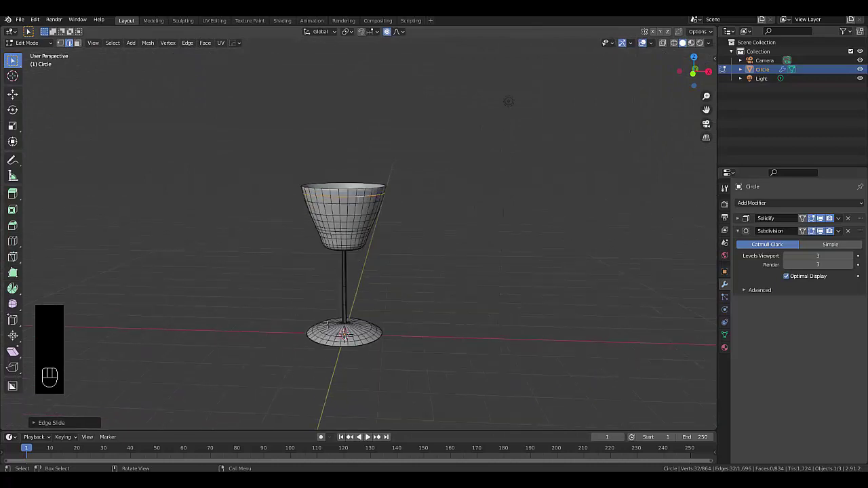
Delete the flat face closing the underside of the glass's base.
scroll(392, 339, up, 5)
scroll(392, 339, up, 2)
middle_drag(405, 333, 249, 300)
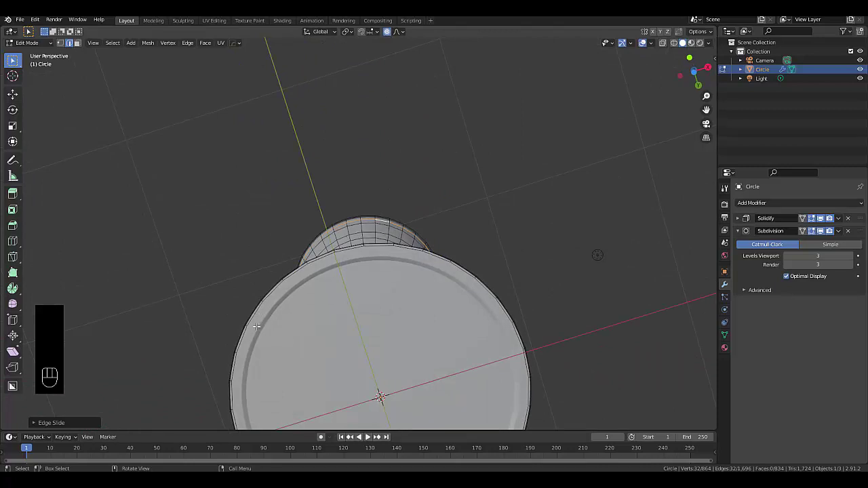
alt+click(257, 326)
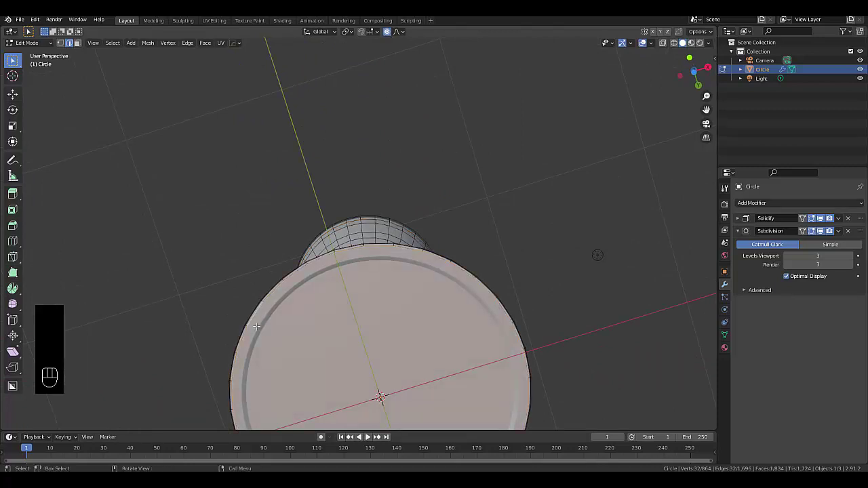
key(x)
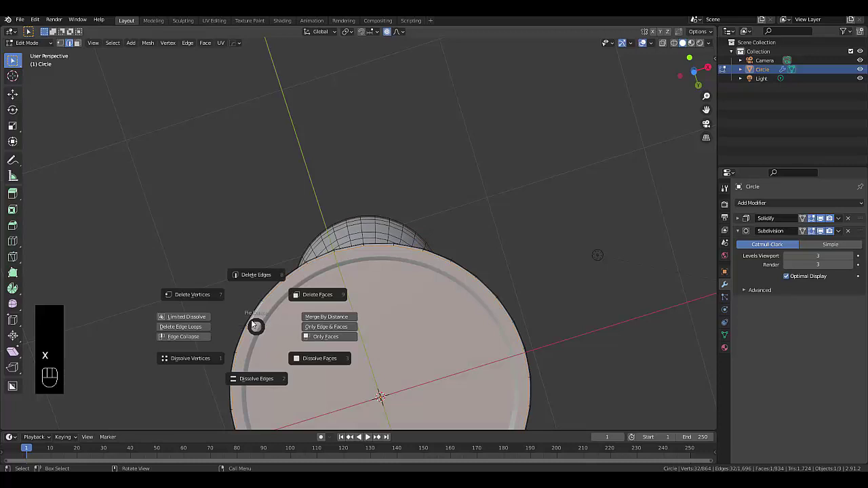
click(294, 293)
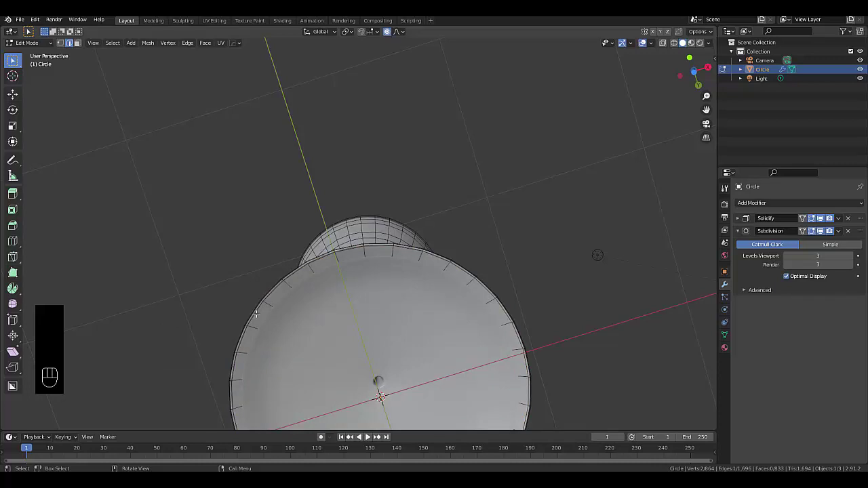
Fill the open bottom edge of the base with a new face.
alt+click(256, 313)
middle_drag(271, 323, 296, 390)
key(f)
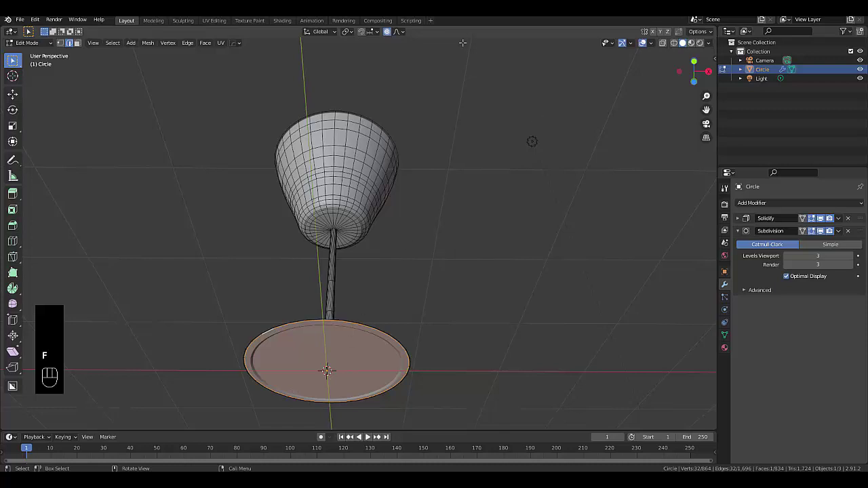
Turn off proportional editing and lower the base's bottom face about 0.014 m along Z.
click(387, 31)
key(KP_1)
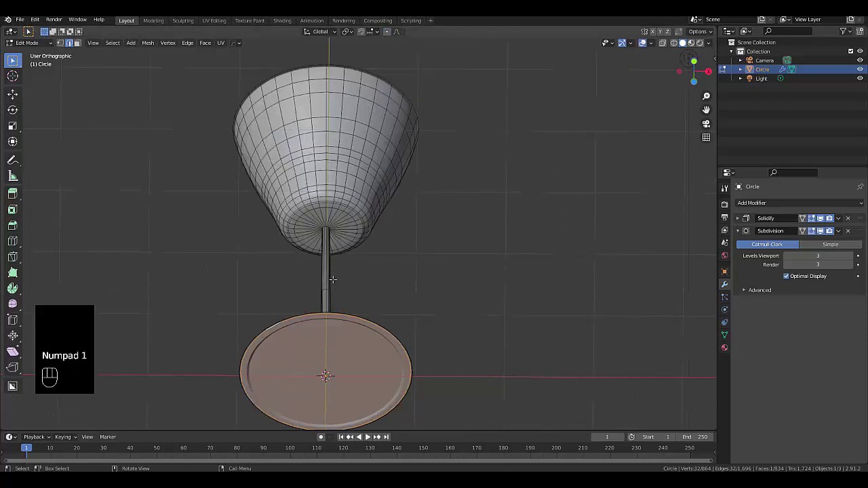
middle_drag(323, 310, 347, 302)
key(g)
key(z)
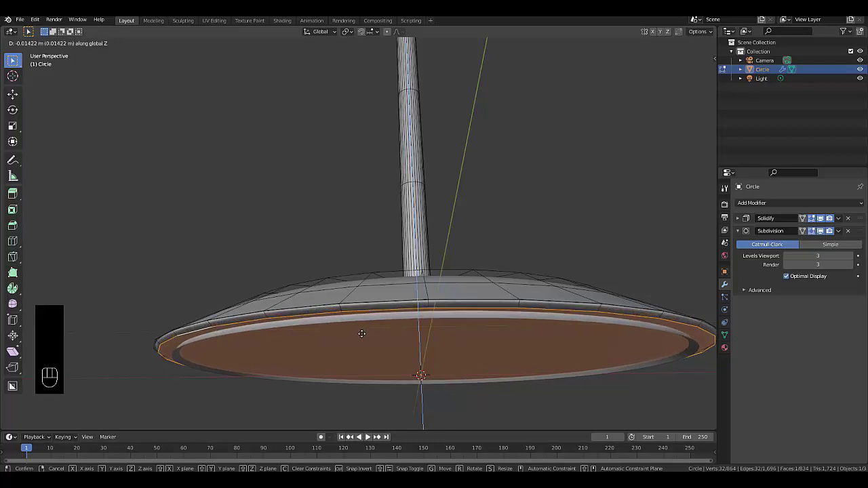
click(362, 333)
scroll(361, 319, up, 2)
mouse_move(344, 326)
middle_down()
mouse_move(318, 352)
mouse_move(334, 326)
middle_up()
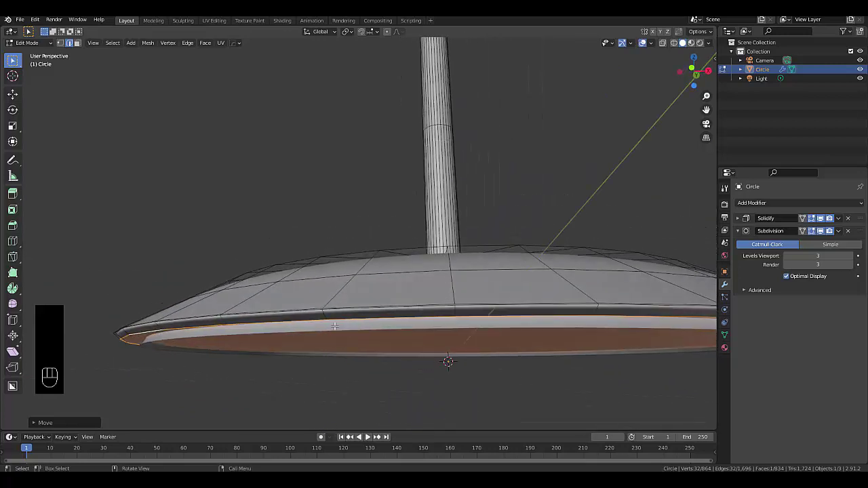
Add an edge loop around the base's thin outer edge and slide it fully down to the bottom edge.
key(ctrl+r)
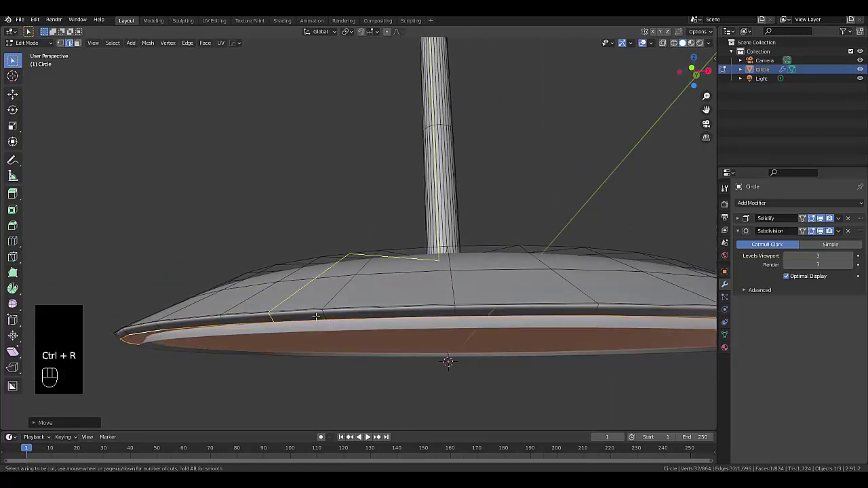
click(319, 314)
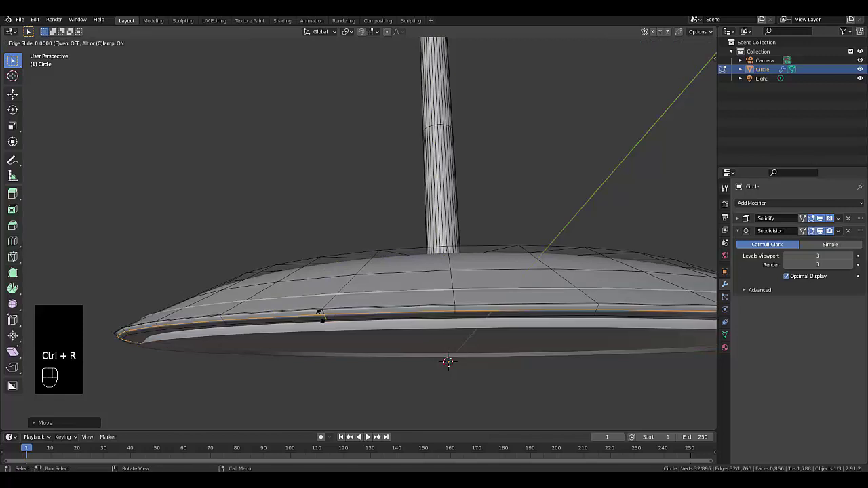
click(313, 347)
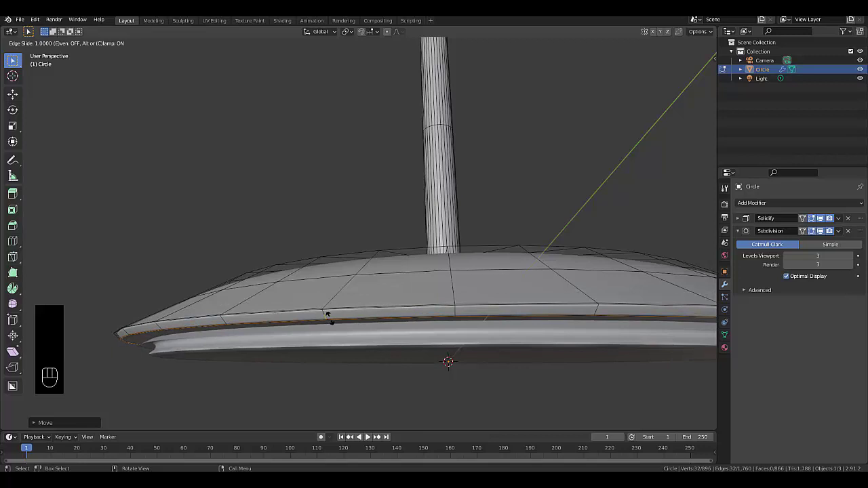
click(319, 316)
middle_drag(295, 316, 346, 311)
Undo the last loop cut, the bottom face's downward move and the fill under the base.
key(ctrl+z)
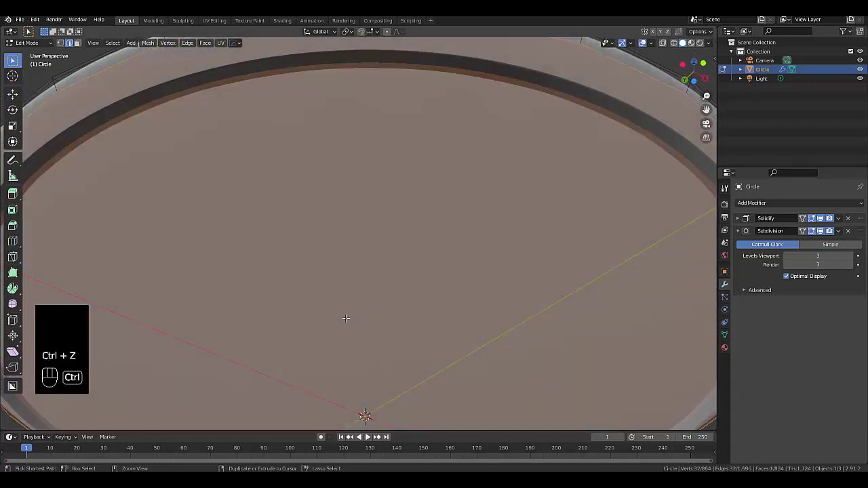
key(ctrl+z)
key(ctrl+z)
Examine the hollow underside of the base around the small opening beneath the stem.
scroll(346, 318, down, 5)
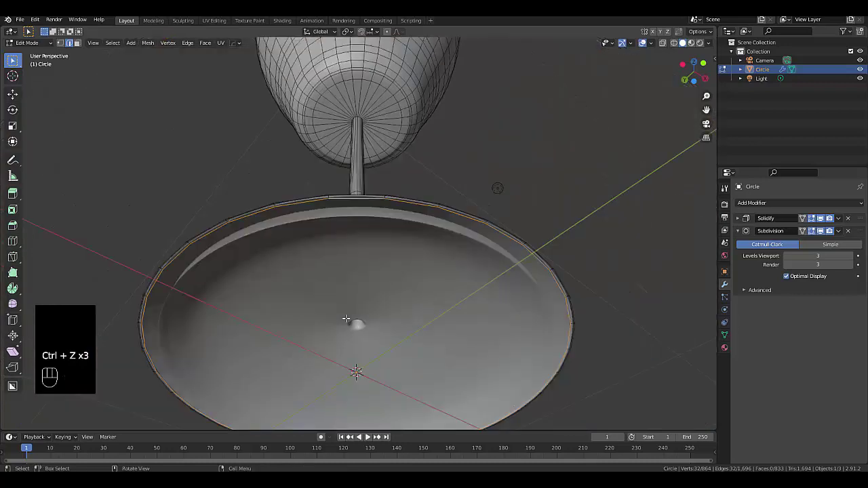
scroll(329, 317, up, 2)
scroll(370, 345, up, 4)
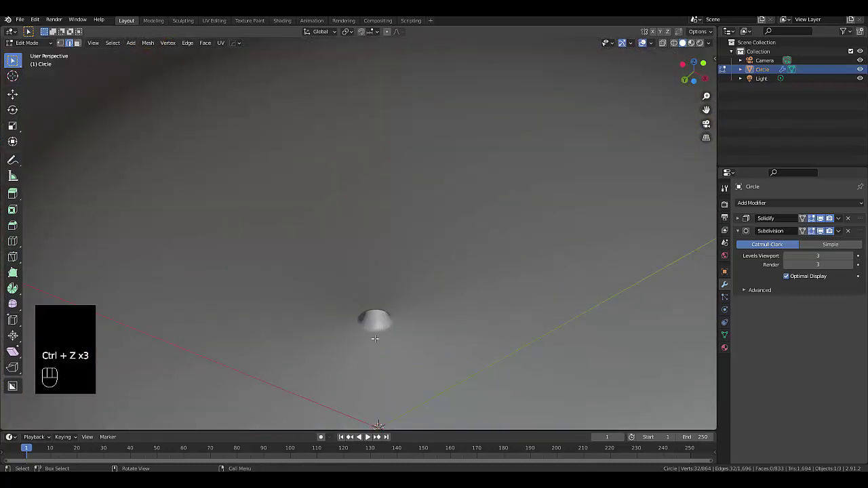
scroll(373, 339, down, 3)
scroll(371, 341, up, 5)
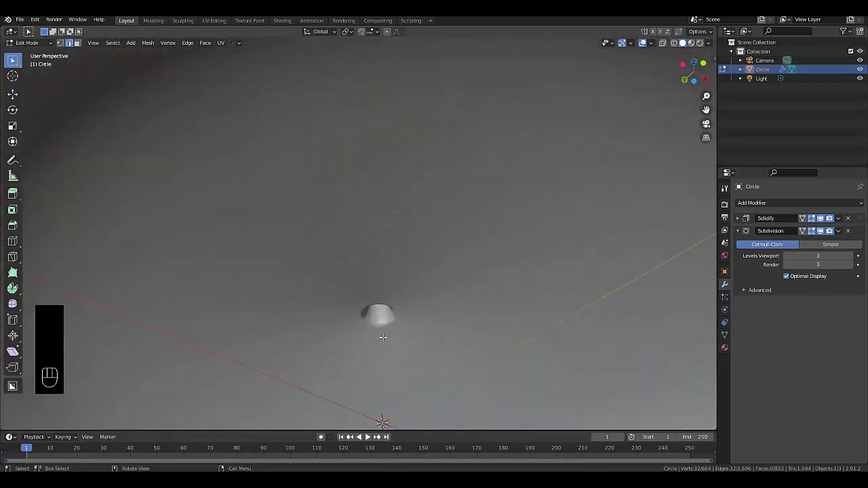
key(Tab)
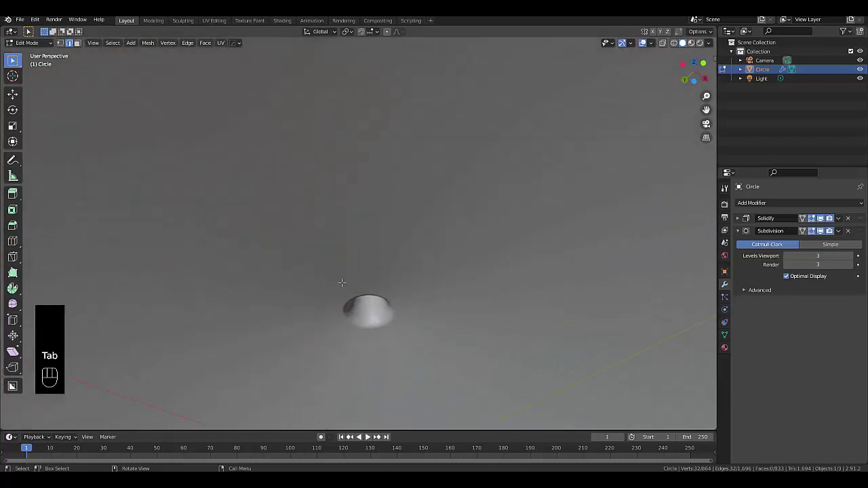
click(375, 326)
scroll(375, 325, down, 4)
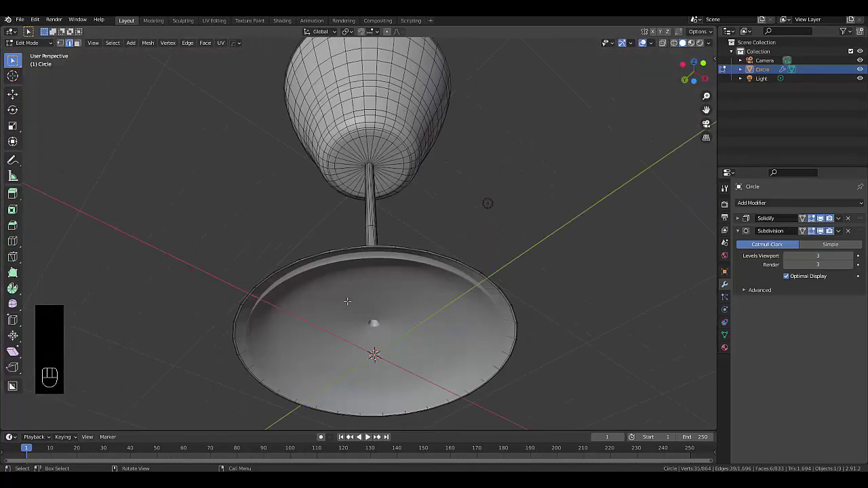
Add an edge loop around the base's rounded outer rim and slide it to the lower edge.
middle_drag(290, 282, 331, 278)
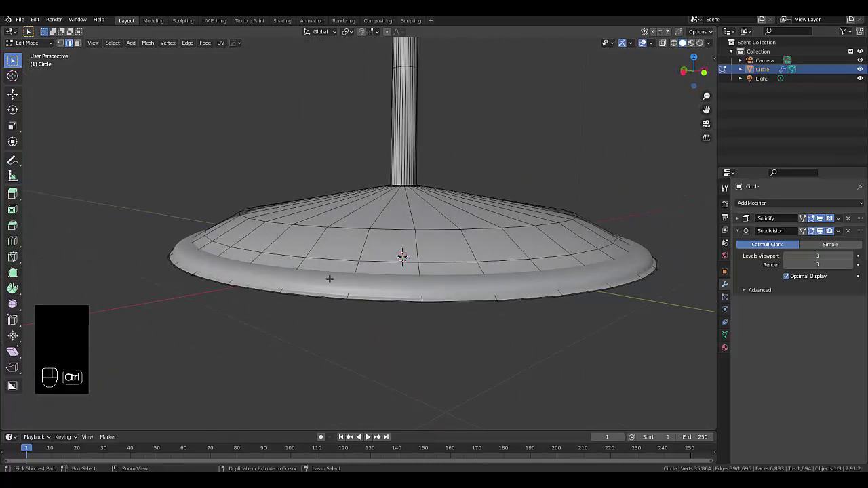
key(ctrl+r)
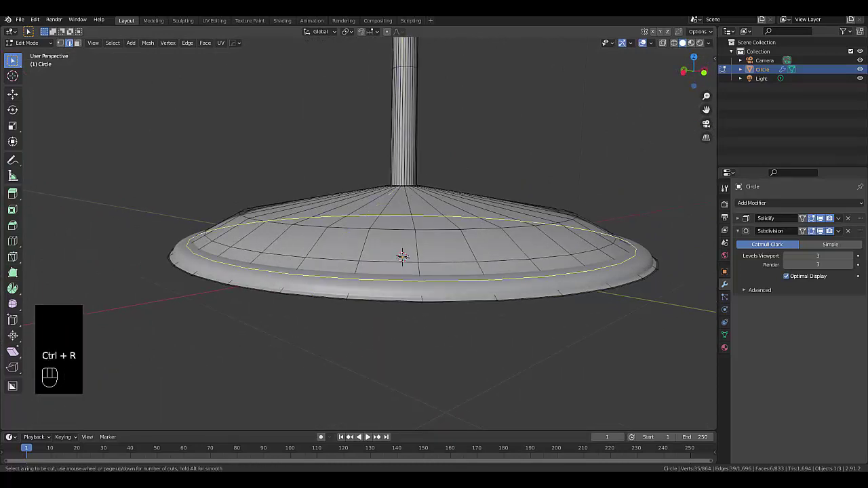
click(305, 272)
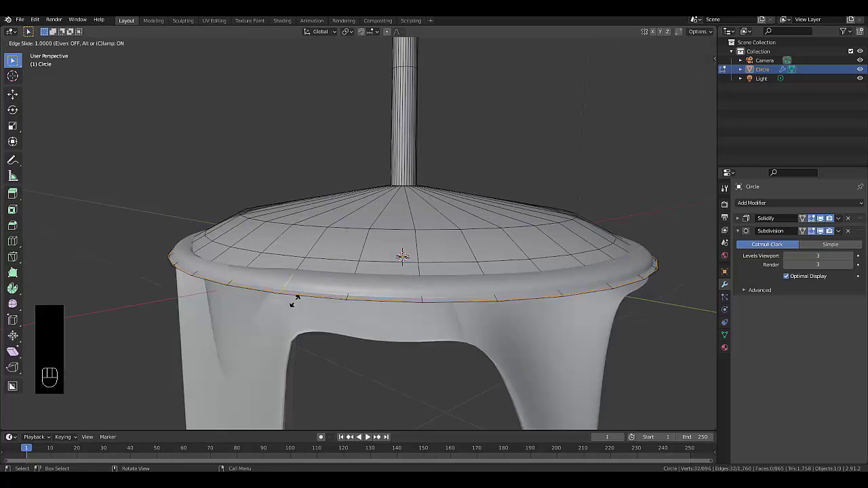
click(314, 314)
scroll(308, 295, up, 2)
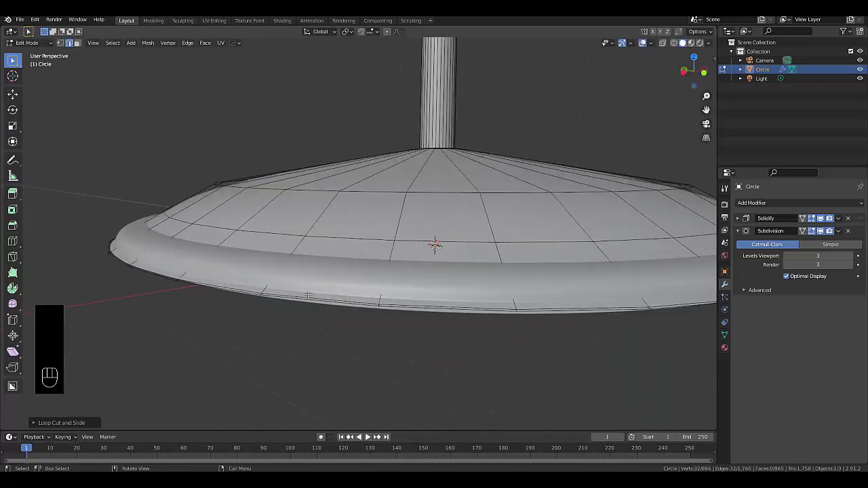
scroll(308, 295, up, 3)
Dissolve the vertices of two neighbouring edge loops along the base's lower outer edge, one after the other.
alt+click(315, 301)
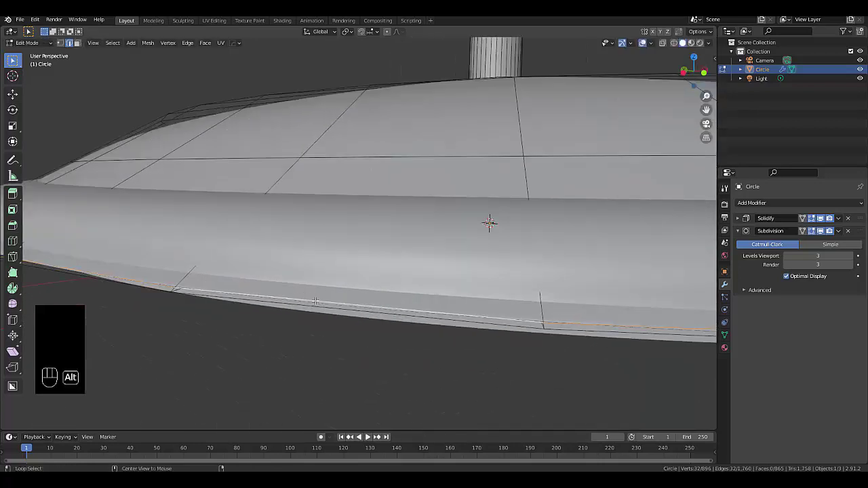
key(x)
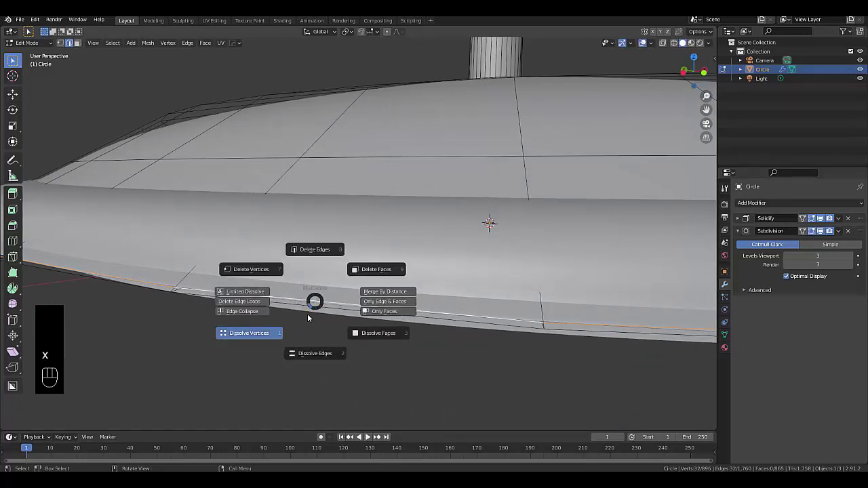
click(308, 309)
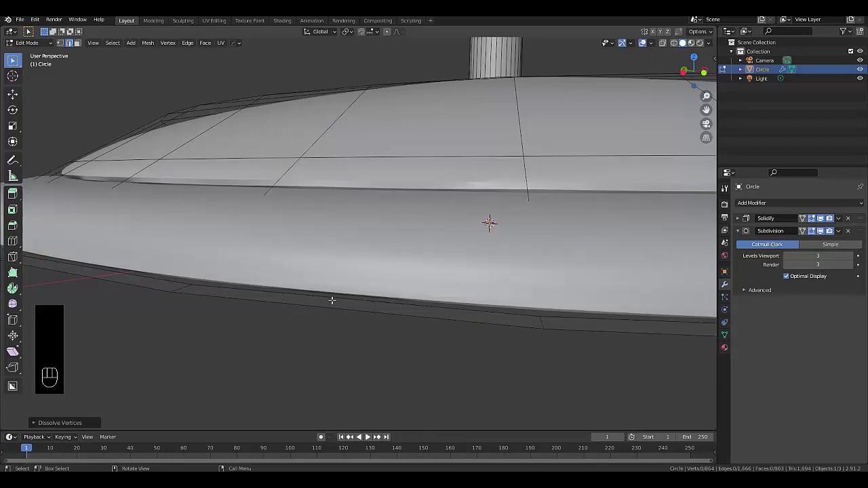
click(332, 300)
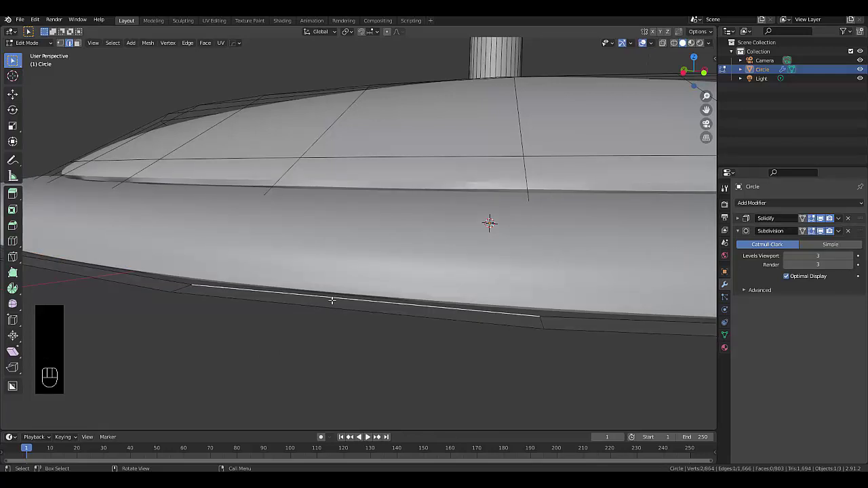
alt+click(331, 300)
key(x)
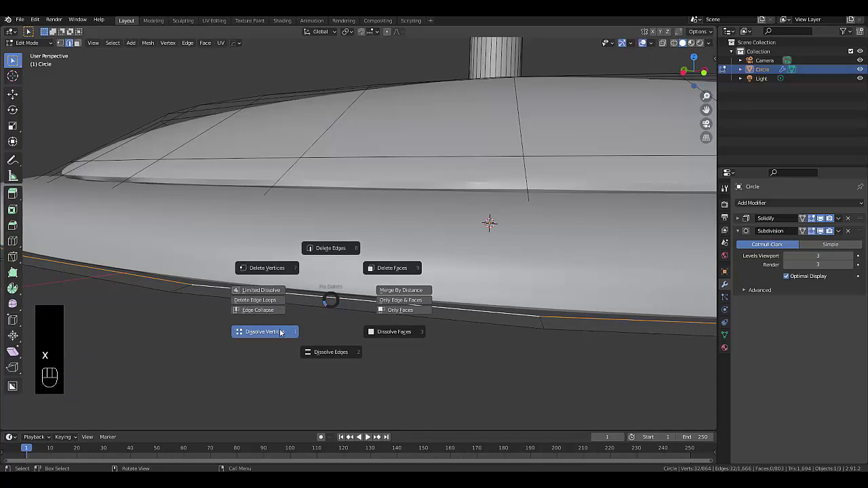
click(280, 331)
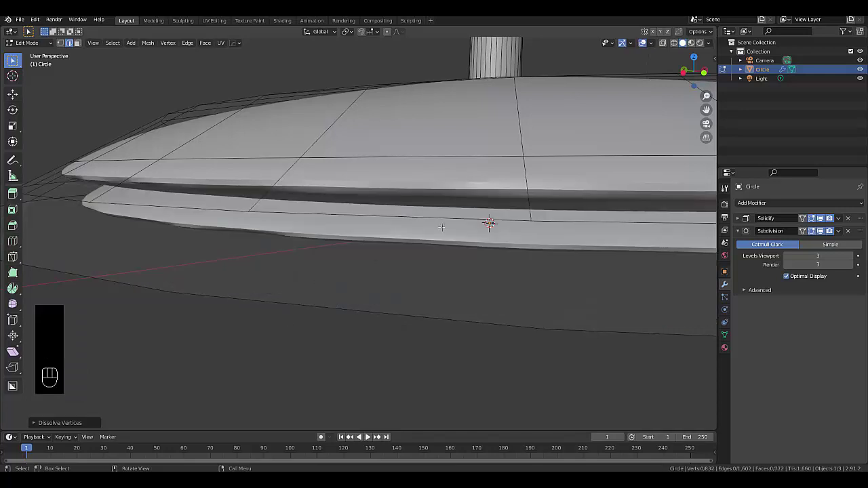
Dissolve the vertices of the wide loose edge loop lying beneath the base.
middle_drag(460, 221, 329, 295)
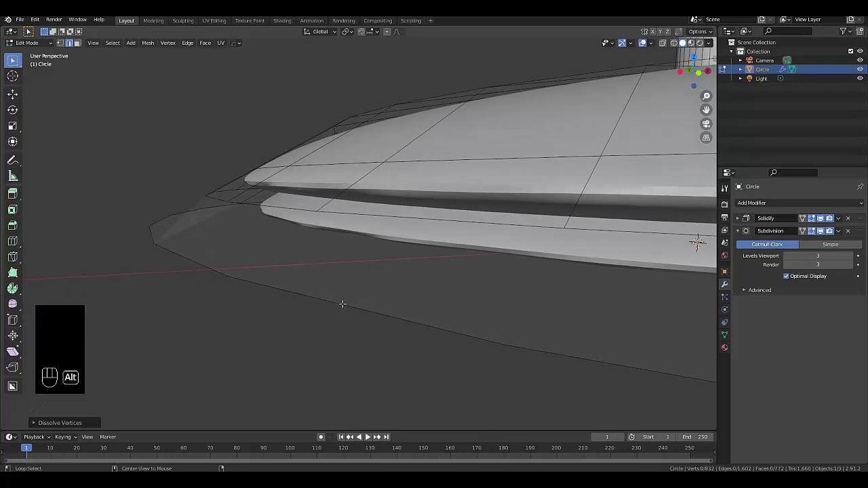
alt+click(343, 304)
scroll(343, 304, down, 1)
middle_drag(343, 305, 418, 330)
key(x)
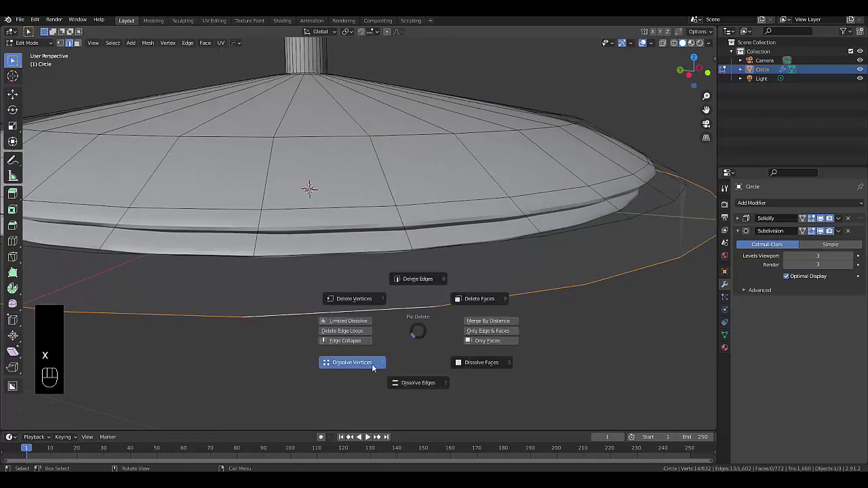
click(373, 366)
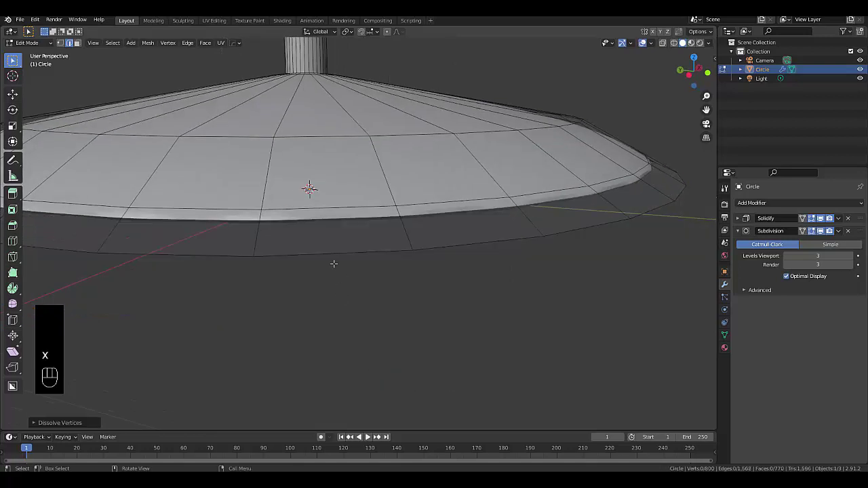
Add an edge loop around the base's outer band and slide it about three quarters of the way to the lower edge.
middle_drag(334, 264, 287, 244)
key(ctrl+r)
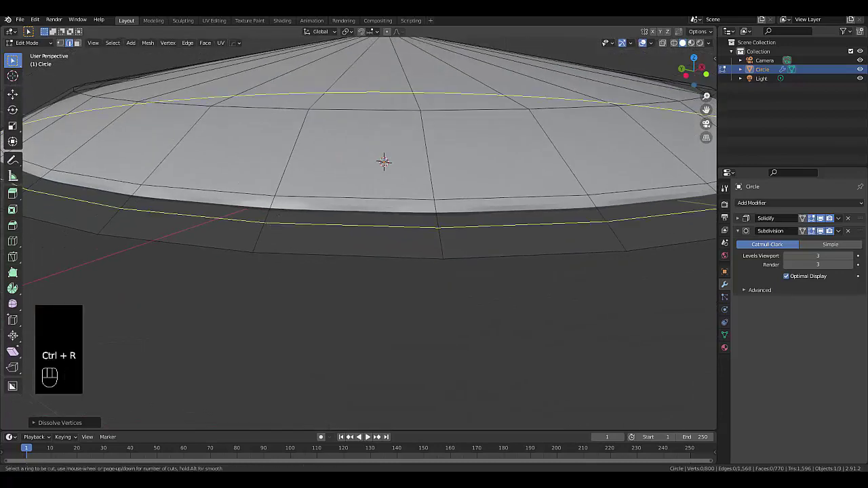
click(271, 226)
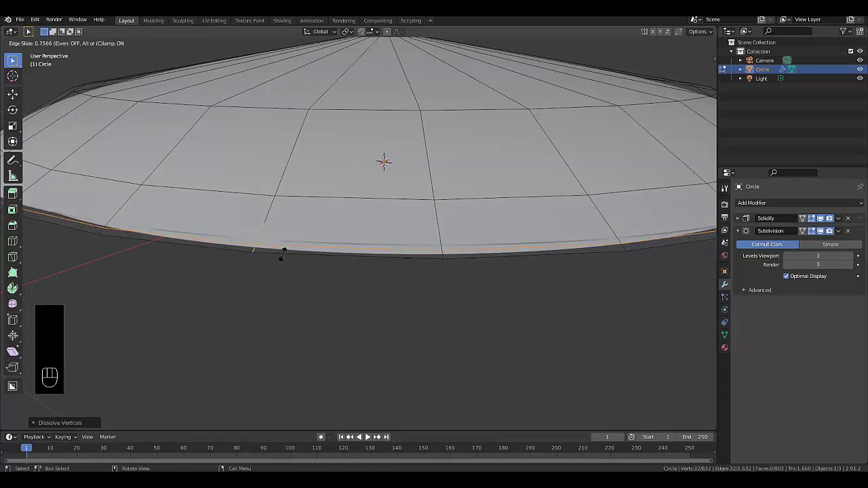
click(283, 253)
middle_drag(268, 272, 273, 202)
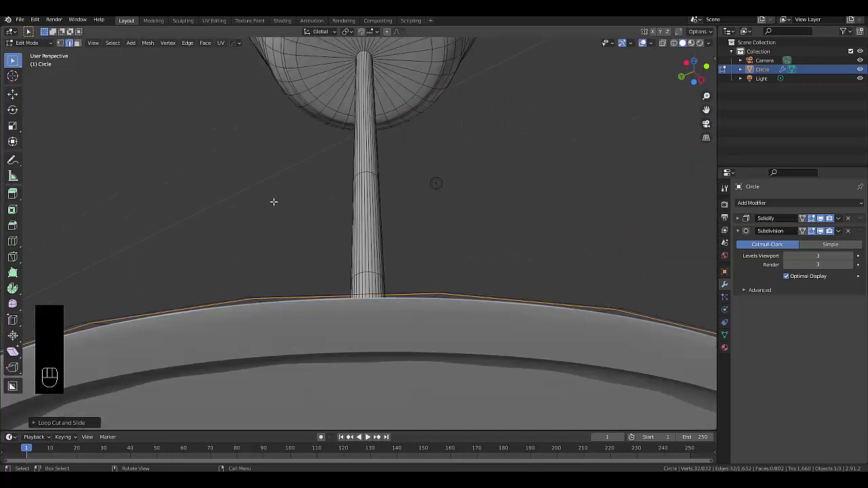
Dissolve the vertices of the newly cut loop and of the loose outer edge ring beneath the base.
key(x)
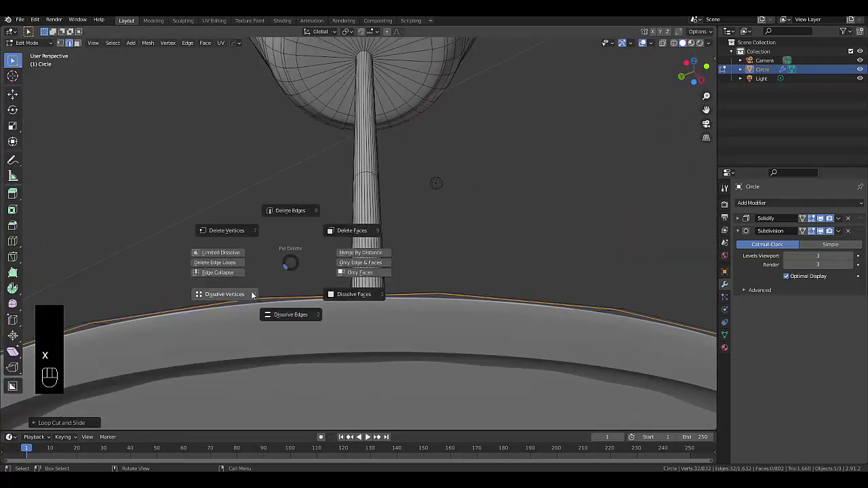
click(264, 307)
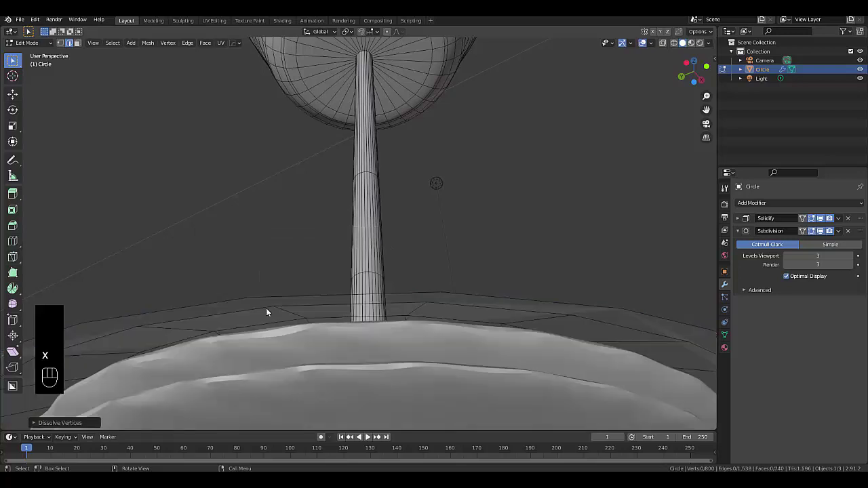
middle_drag(273, 314, 297, 318)
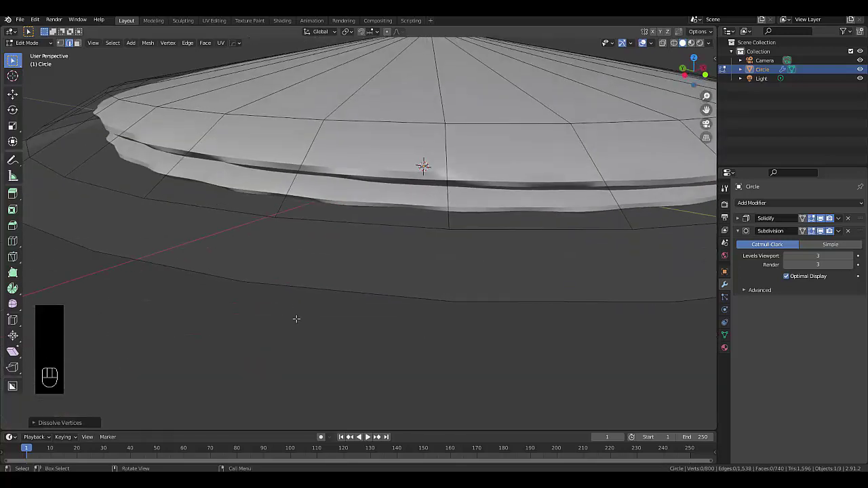
alt+click(309, 285)
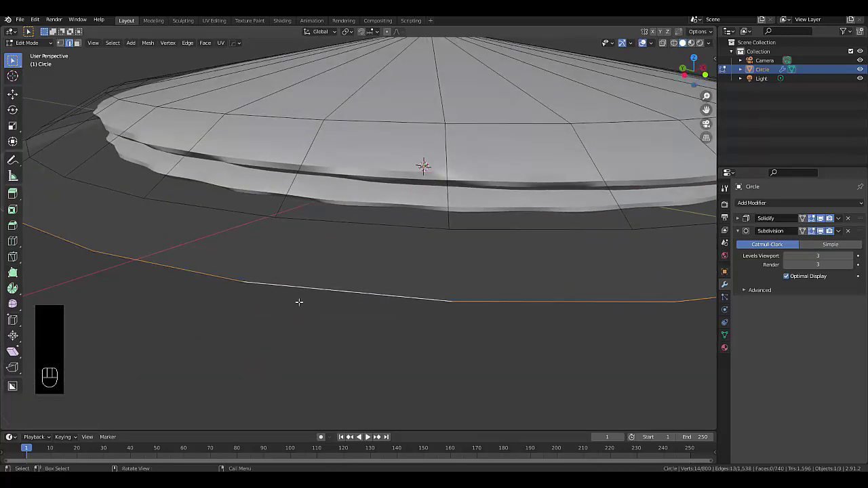
middle_drag(299, 302, 319, 301)
key(x)
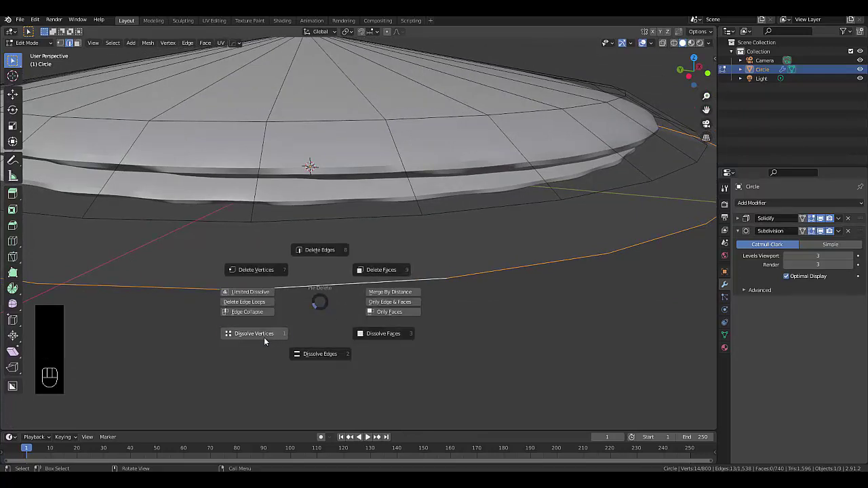
click(264, 337)
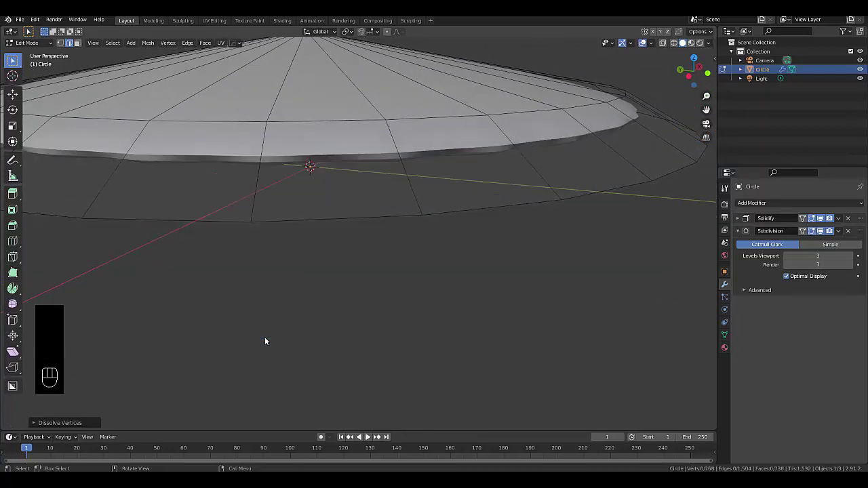
Move the base's bottom edge loop down along the Z axis by about 0.087 m.
alt+click(281, 219)
middle_drag(280, 231, 282, 289)
key(g)
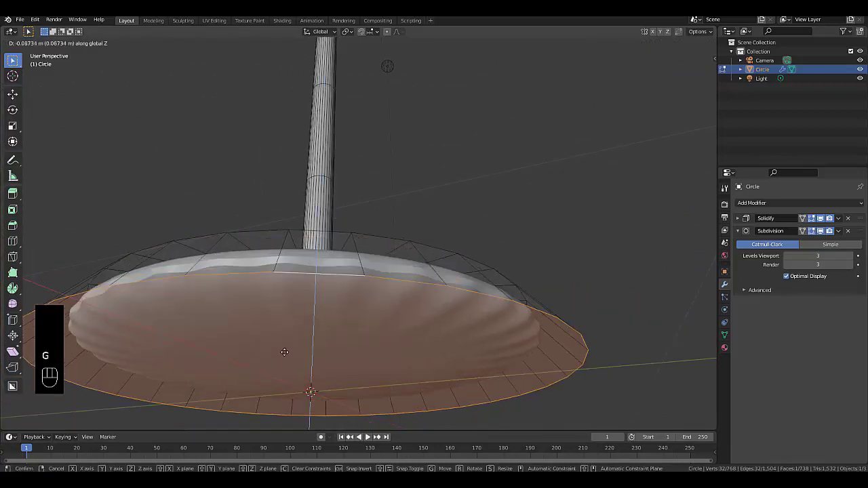
click(284, 352)
middle_drag(288, 326, 287, 300)
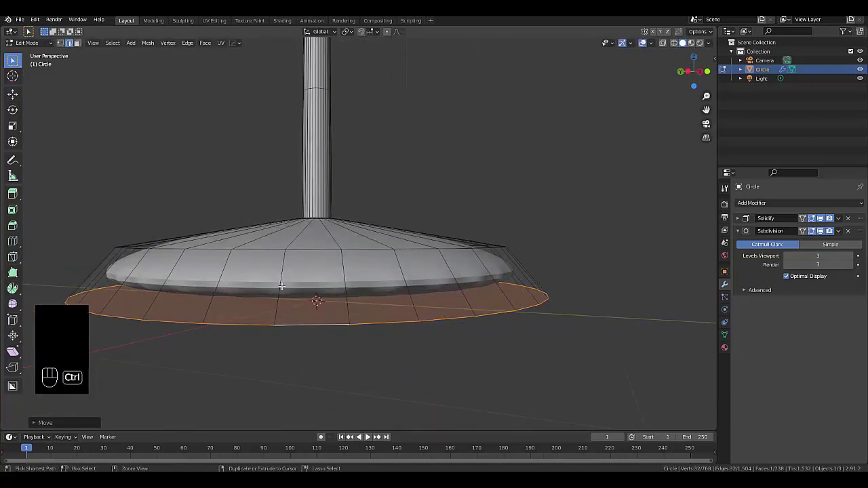
Add an edge loop around the base's side and slide it close to the bottom edge, at a factor of about 0.93.
key(ctrl+r)
click(270, 293)
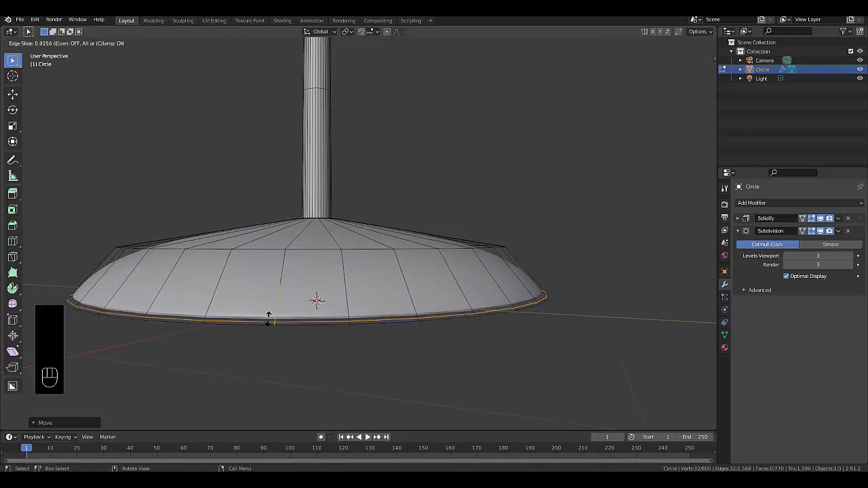
click(268, 316)
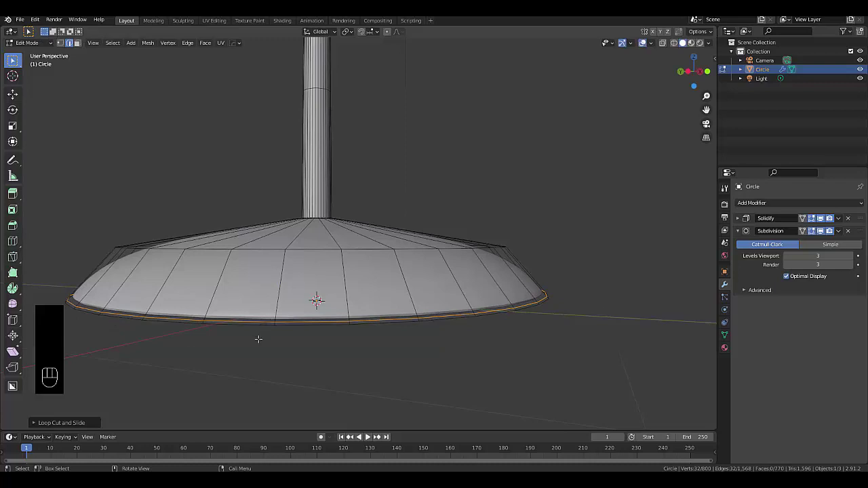
scroll(258, 338, up, 4)
middle_drag(277, 320, 270, 265)
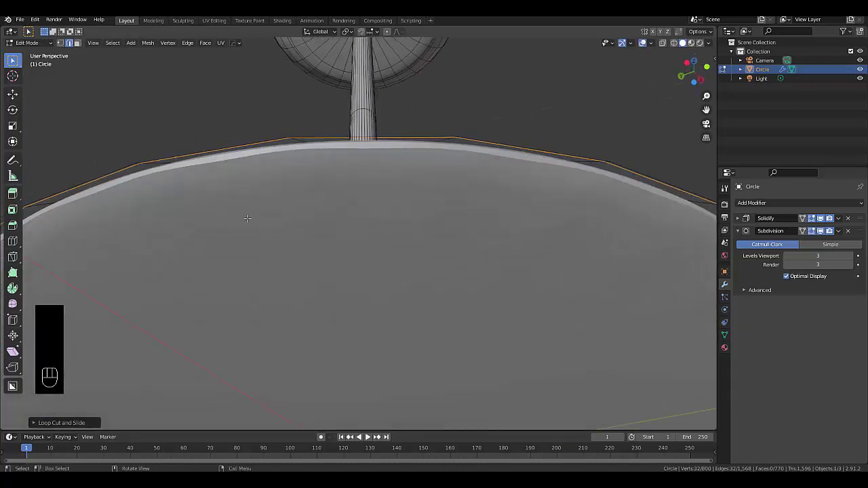
Inset the large face on the base's underside by a narrow margin.
key(3)
scroll(265, 265, down, 5)
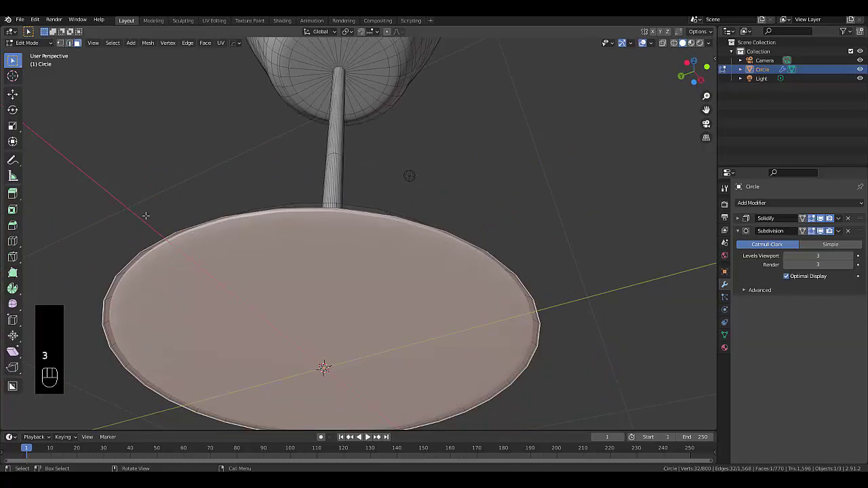
key(i)
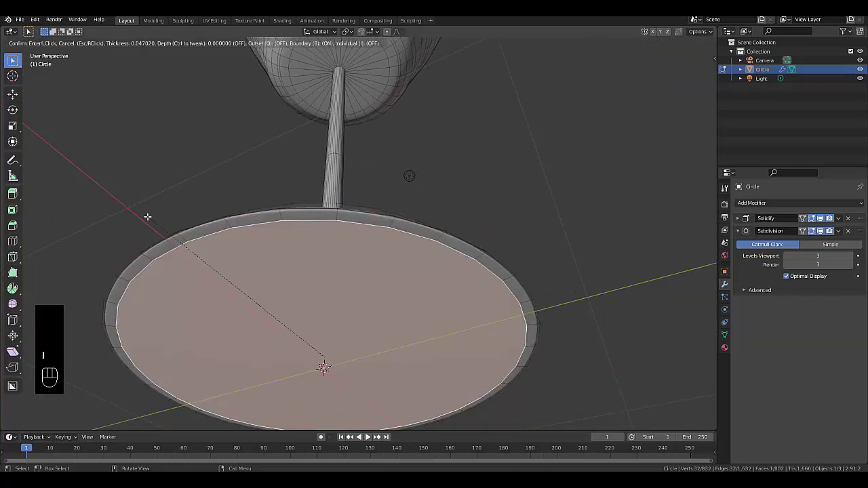
click(146, 261)
scroll(146, 262, up, 1)
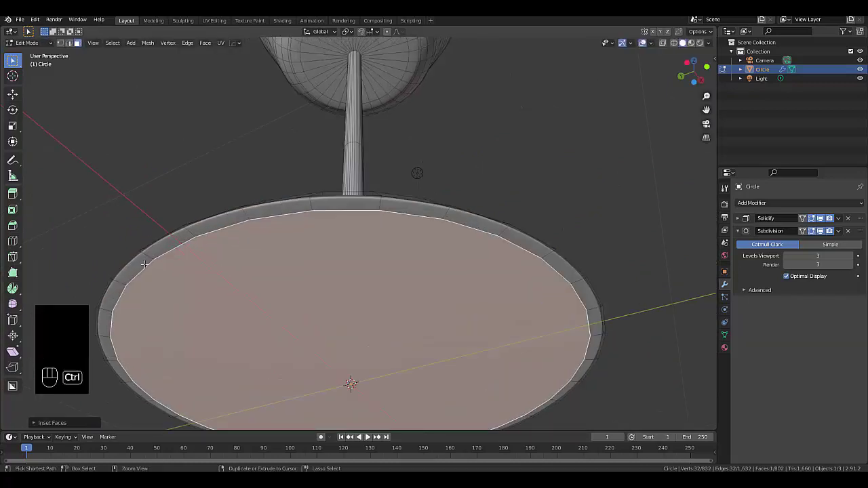
Cut an edge loop through the inset ring on the underside and slide it out to the base's outer edge.
key(ctrl+r)
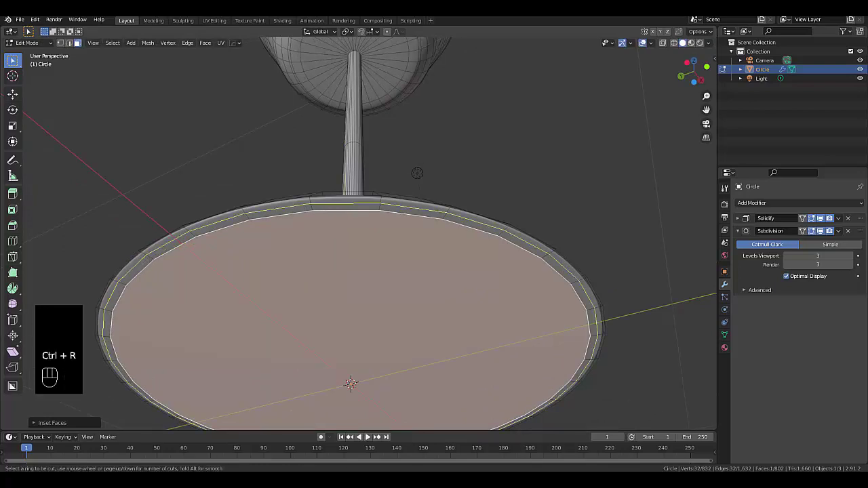
click(142, 246)
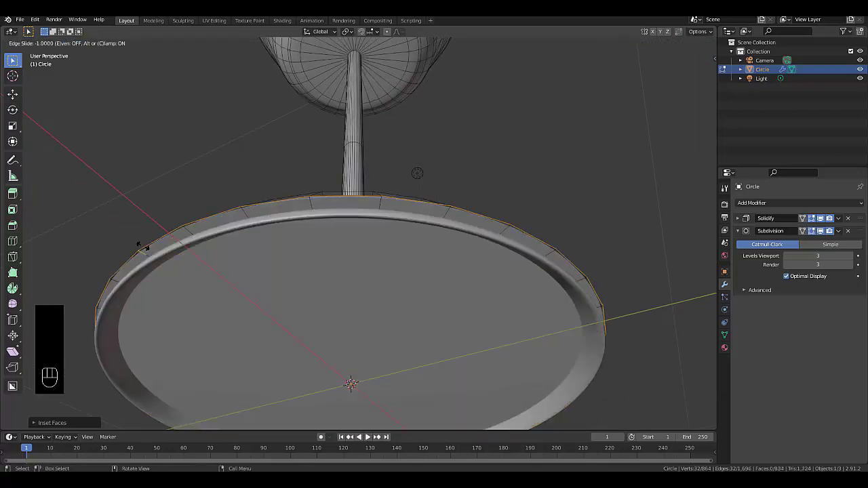
click(142, 246)
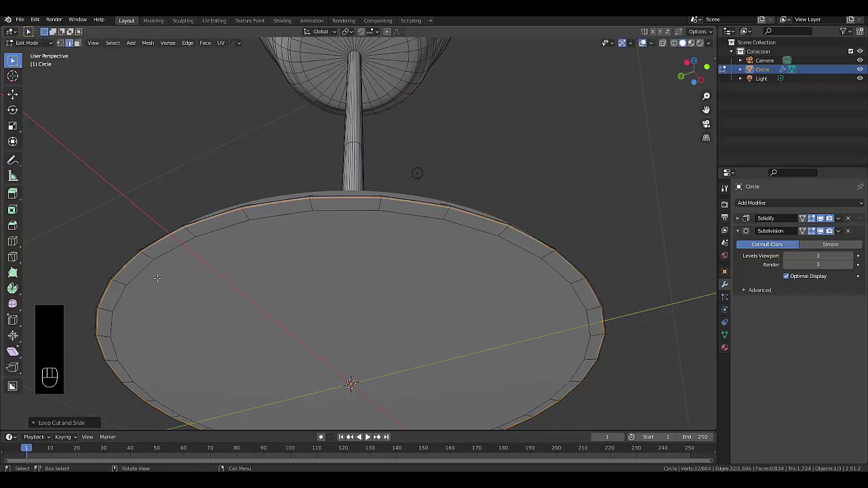
scroll(167, 299, down, 4)
middle_drag(168, 299, 205, 366)
scroll(217, 305, up, 5)
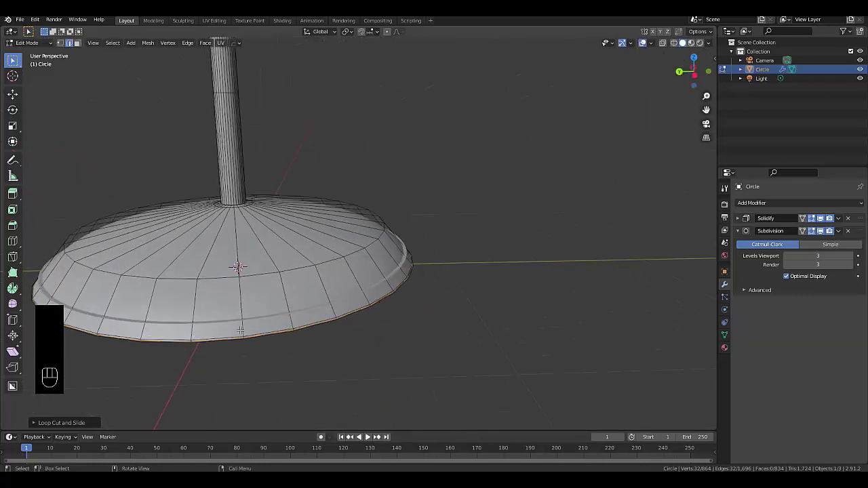
mouse_move(231, 332)
middle_down()
mouse_move(416, 342)
mouse_move(206, 310)
mouse_move(89, 238)
mouse_move(259, 325)
mouse_move(179, 196)
mouse_move(234, 329)
mouse_move(218, 325)
middle_up()
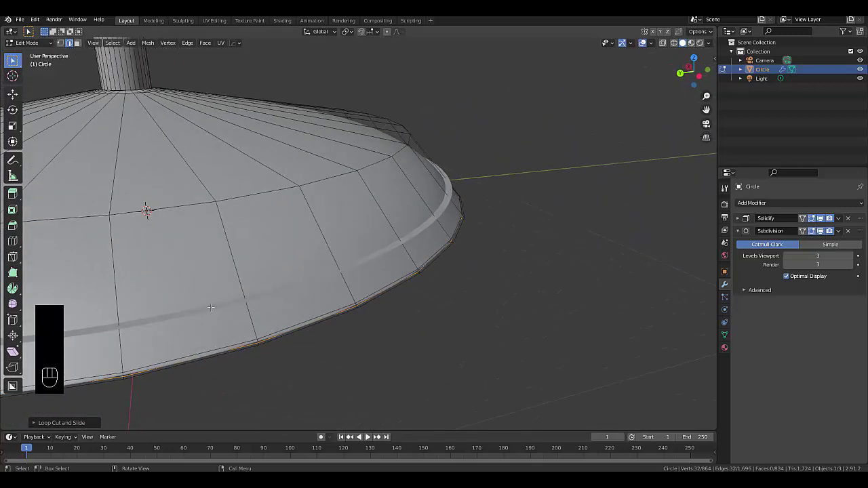
Add an edge loop around the base's sloping side and slide it down toward the rim.
alt+click(207, 307)
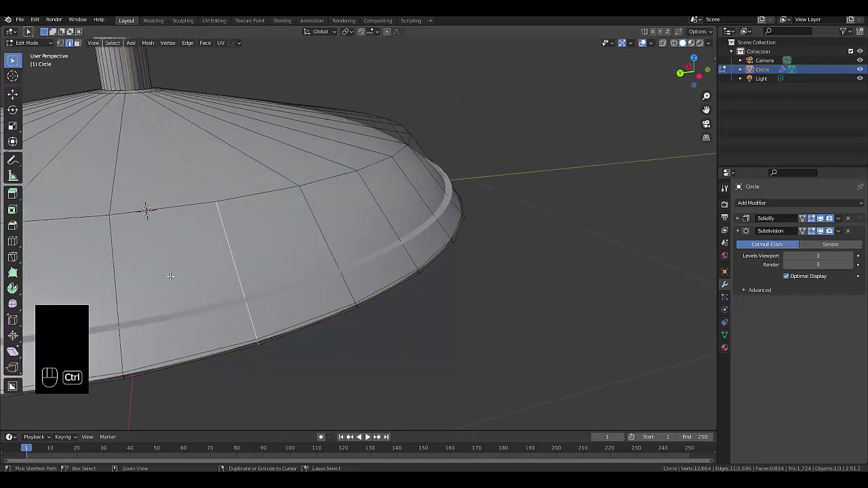
key(ctrl+r)
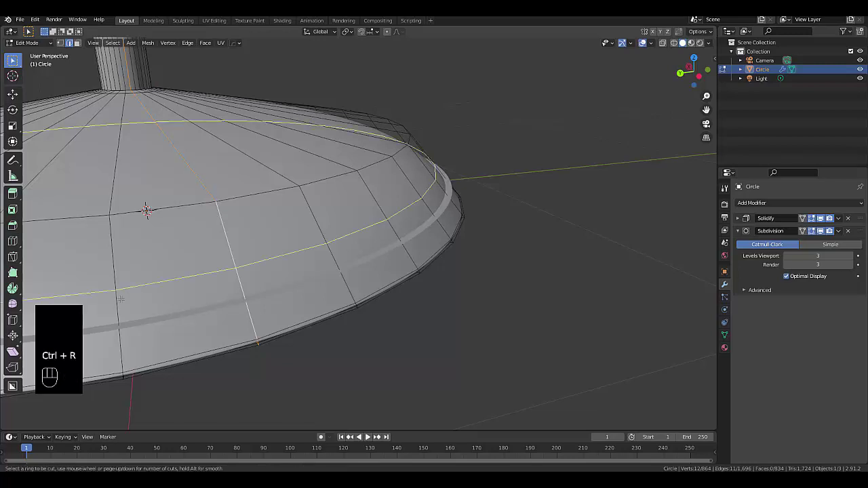
click(120, 296)
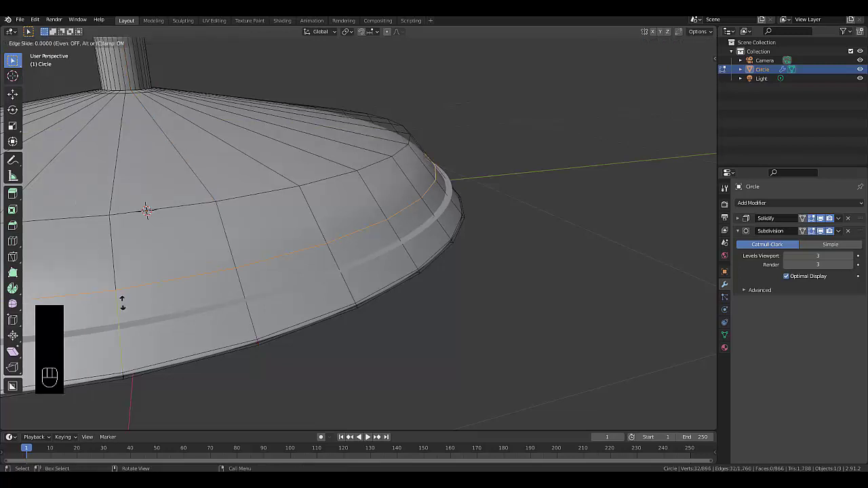
click(129, 346)
middle_drag(130, 346, 144, 295)
scroll(143, 295, up, 5)
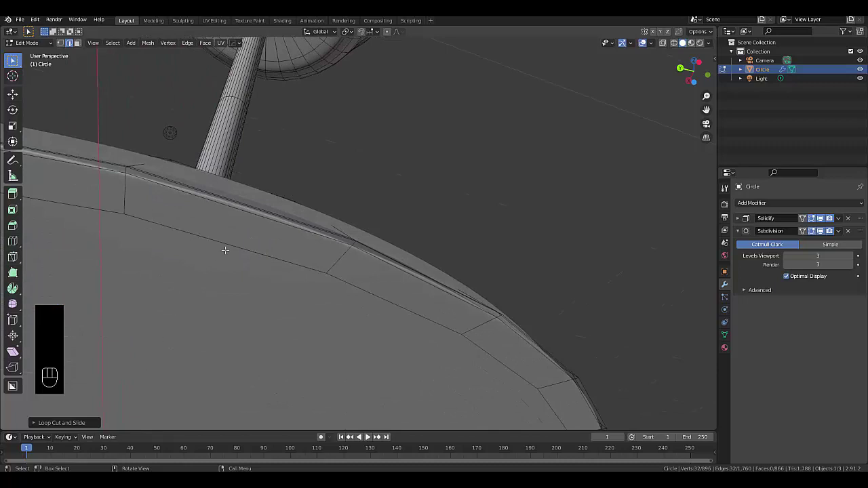
Scale the inner edge loop of the underside inset inward to about 0.86.
alt+click(234, 248)
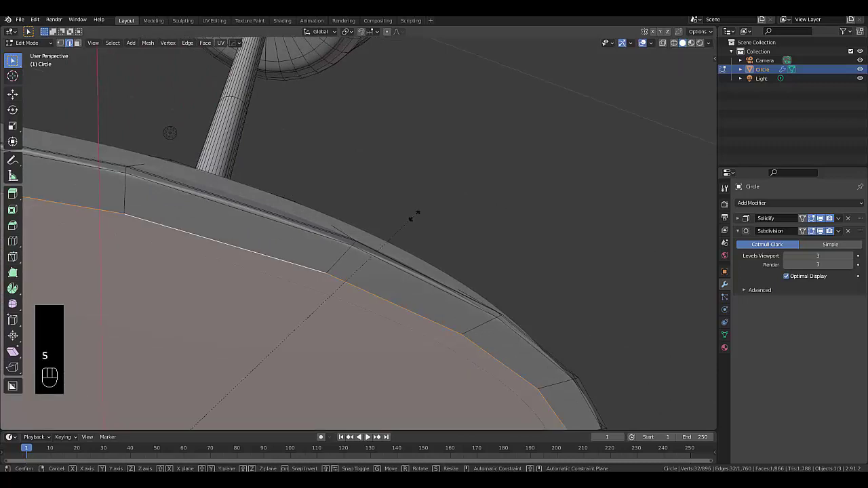
key(s)
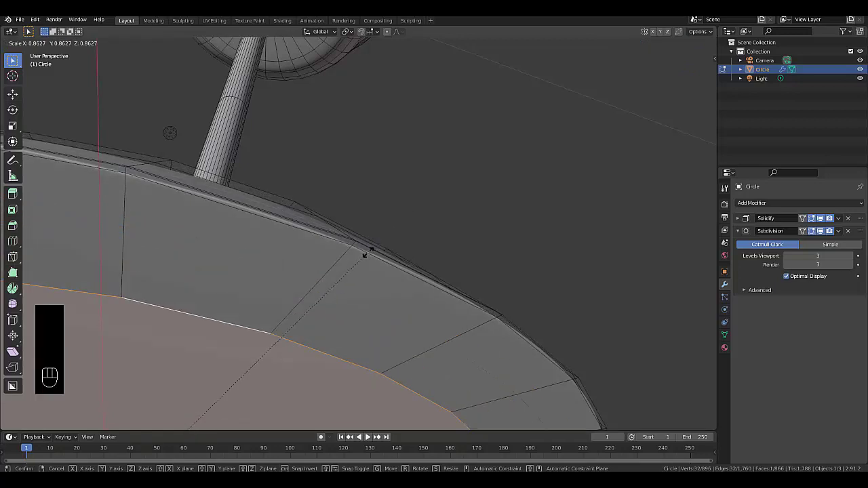
click(356, 251)
Examine the reshaped base from above and from the side, both close up and together with the stem.
middle_drag(281, 252, 266, 333)
scroll(266, 333, down, 3)
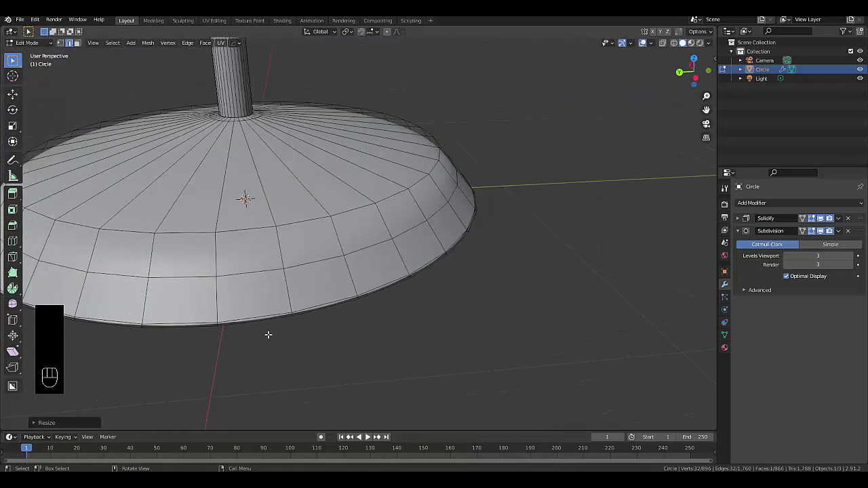
scroll(202, 323, down, 4)
scroll(156, 270, up, 2)
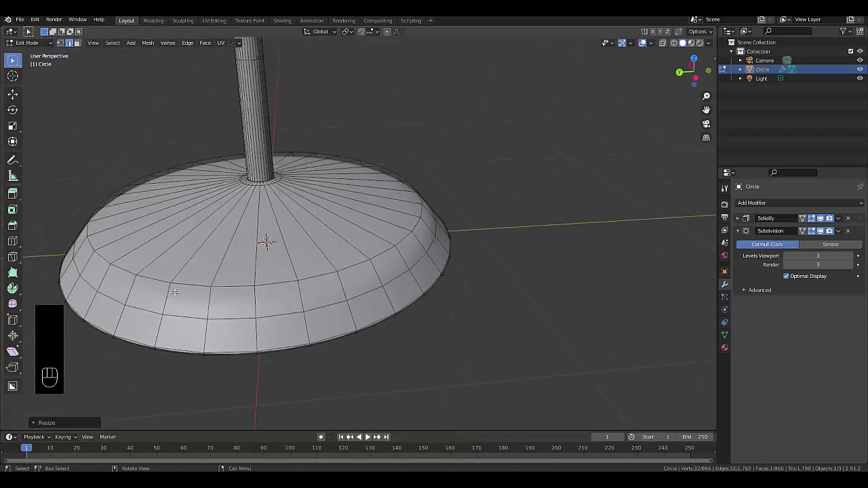
middle_drag(178, 294, 217, 264)
scroll(217, 264, down, 4)
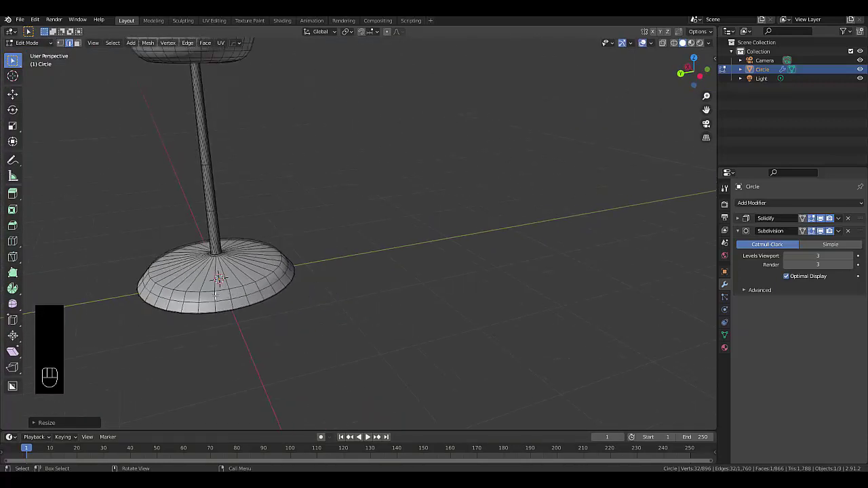
scroll(187, 290, up, 4)
scroll(188, 291, up, 3)
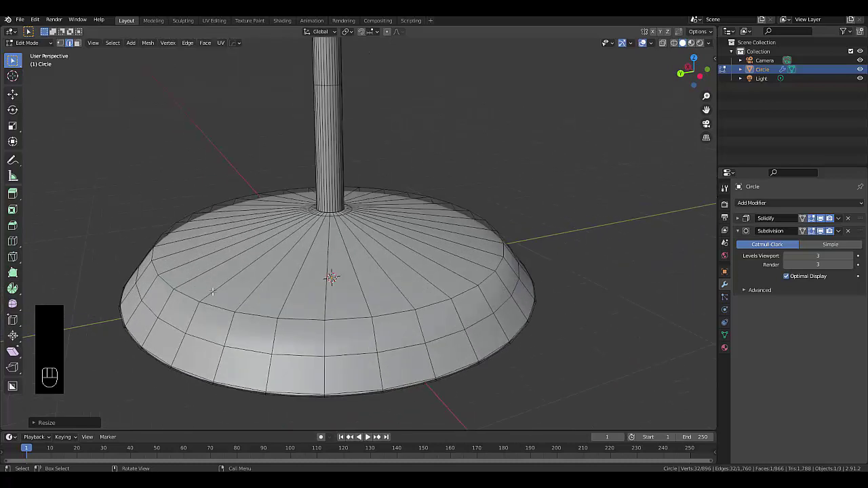
Examine the bowl and its joint with the stem, in perspective and from the front.
scroll(187, 290, down, 6)
scroll(215, 166, up, 5)
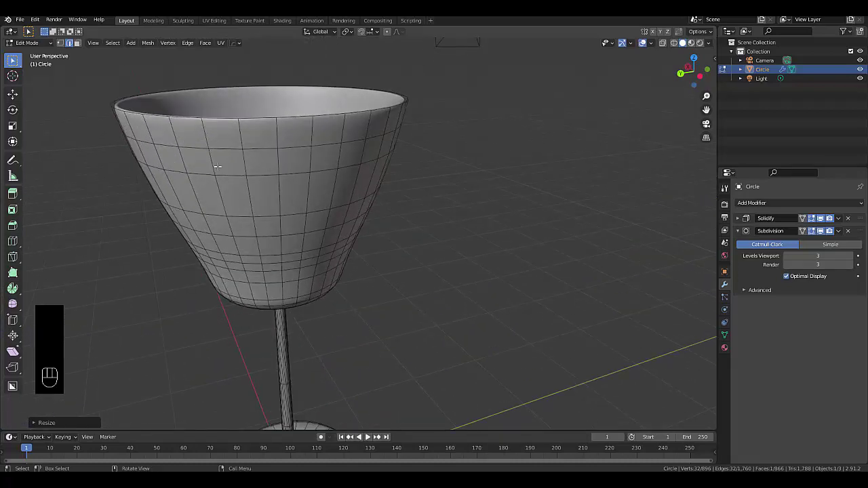
click(725, 348)
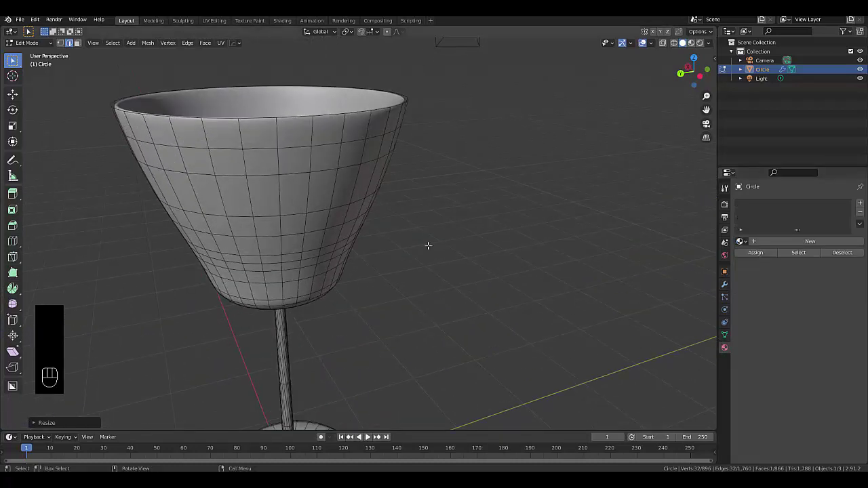
key(Tab)
click(315, 233)
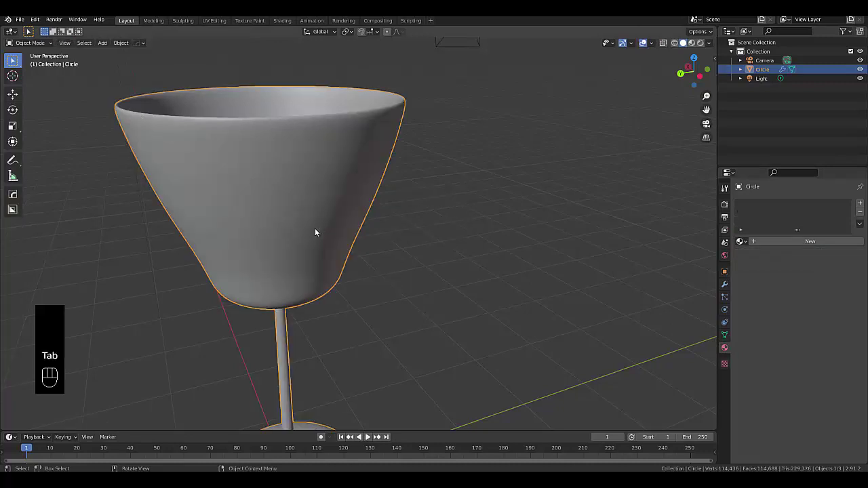
key(Tab)
click(347, 233)
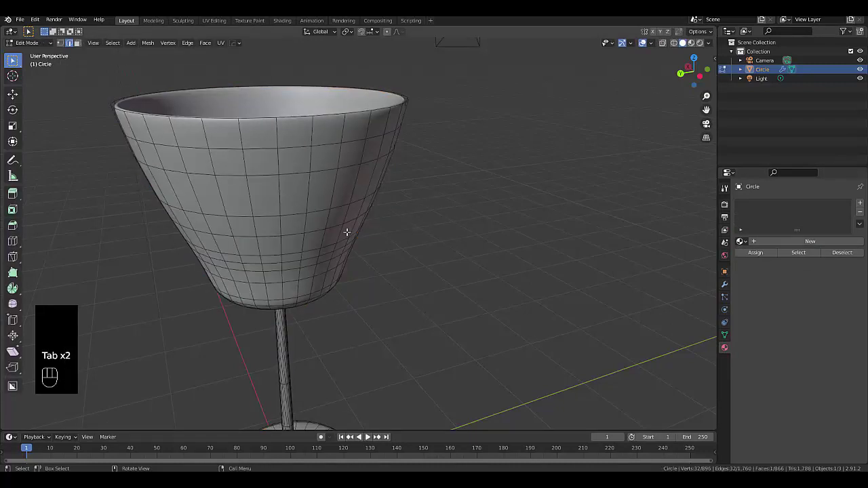
key(KP_1)
scroll(203, 247, down, 3)
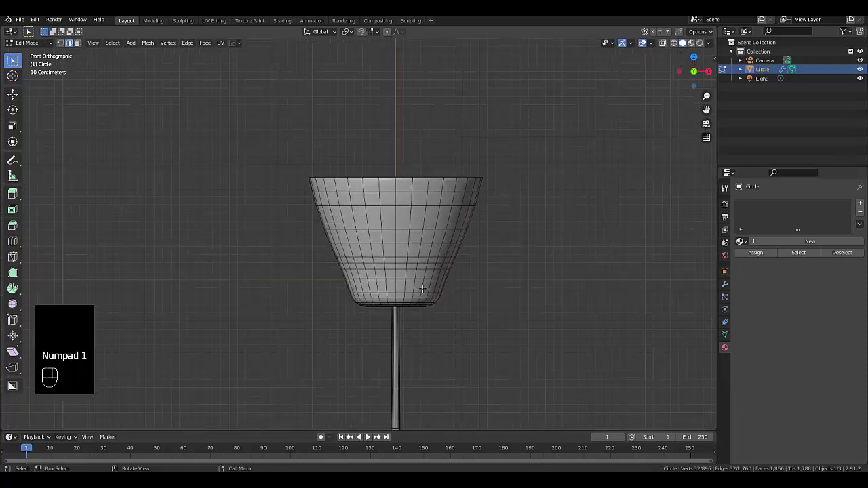
scroll(422, 289, up, 2)
scroll(422, 289, up, 1)
scroll(456, 406, up, 7)
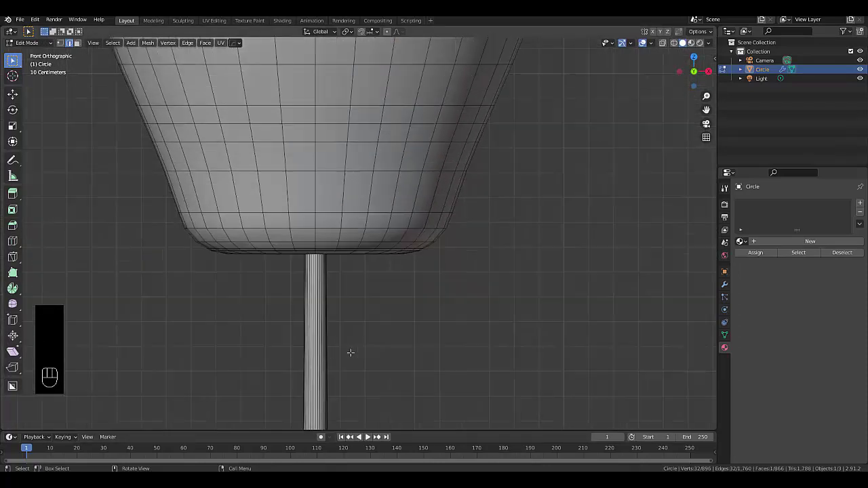
scroll(244, 245, down, 4)
scroll(244, 245, down, 4)
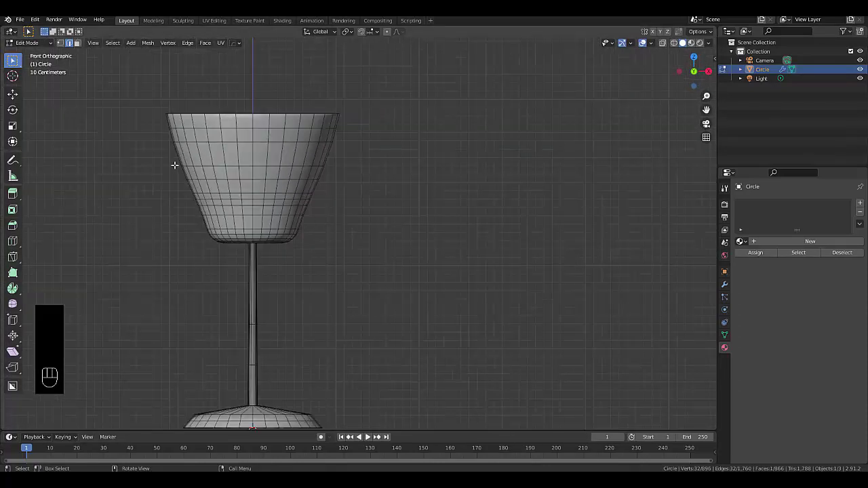
Select all of the bowl's geometry, including its hidden far side, down to the top of the stem with X-ray enabled.
drag(123, 77, 439, 242)
scroll(271, 253, up, 8)
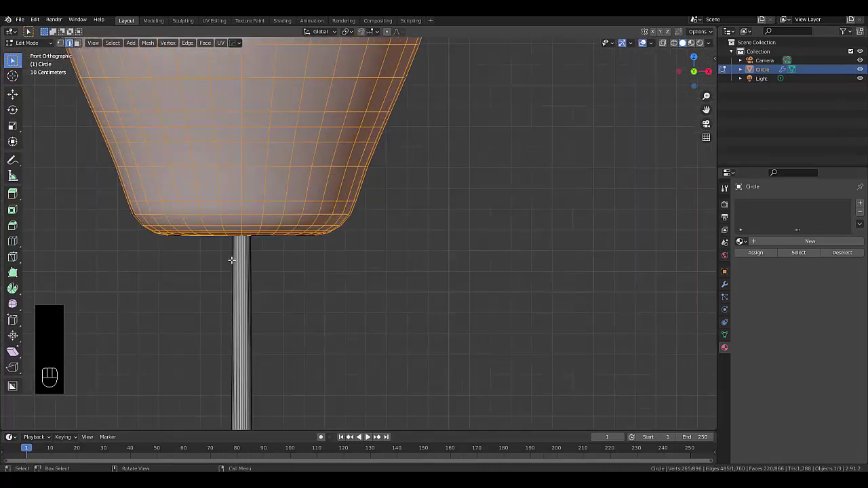
middle_drag(233, 257, 570, 88)
key(KP_1)
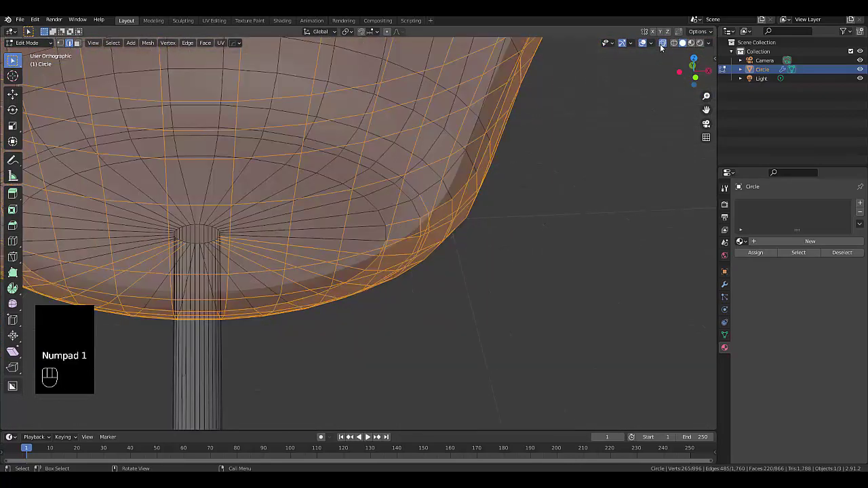
scroll(421, 299, down, 5)
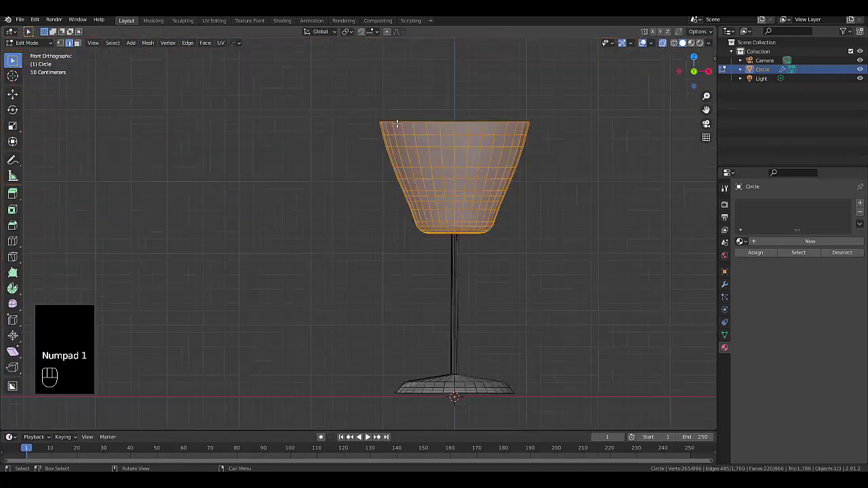
drag(352, 86, 563, 238)
scroll(438, 257, up, 4)
scroll(479, 224, up, 3)
middle_drag(479, 223, 534, 201)
scroll(527, 203, down, 5)
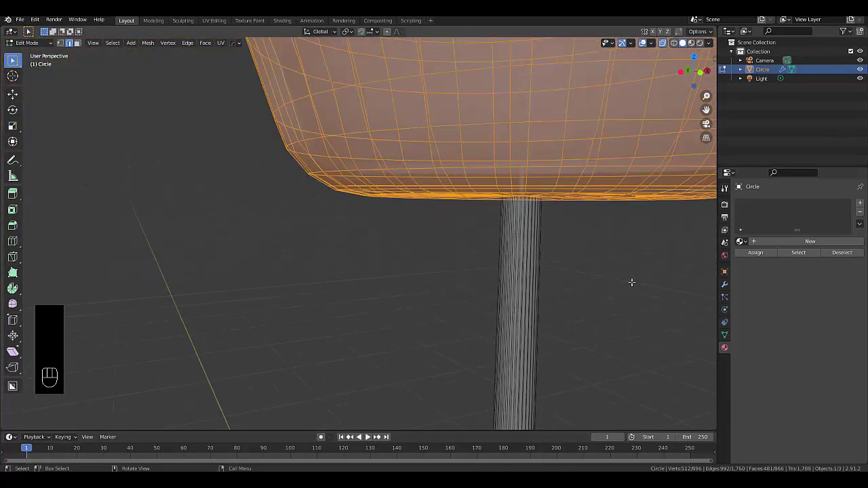
Create a vertex group named "top" and assign the selected bowl geometry to it.
click(725, 335)
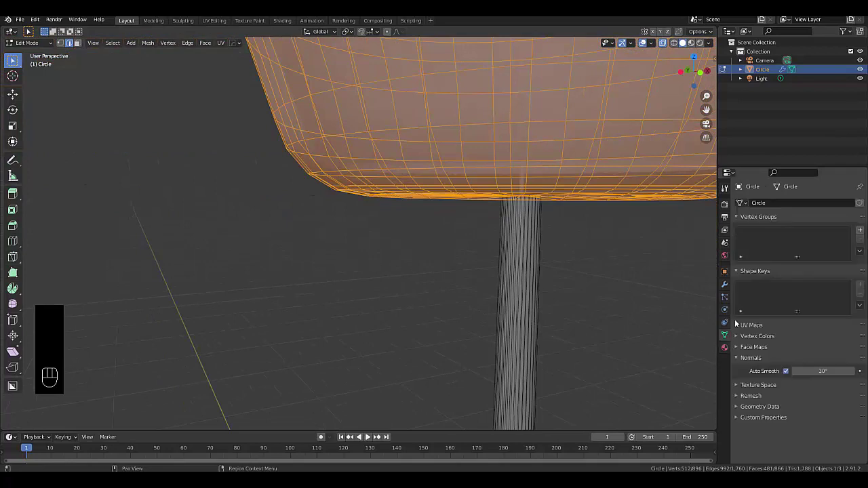
click(860, 231)
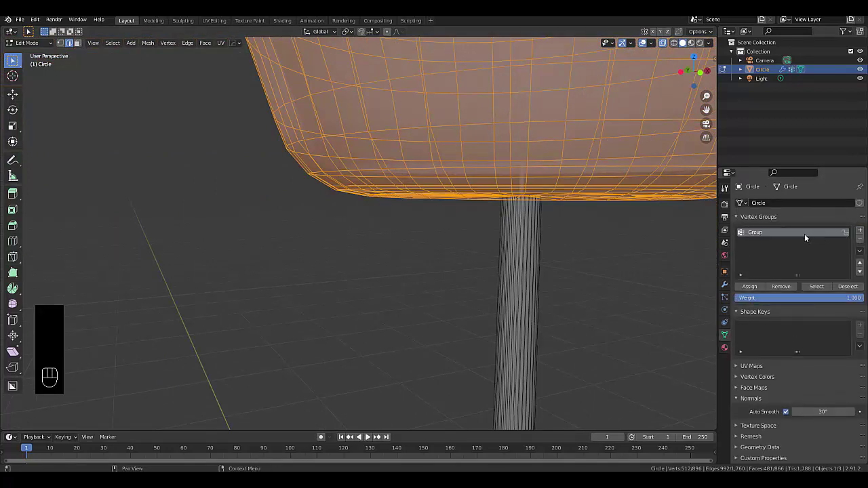
double_click(805, 234)
text(top)
click(749, 286)
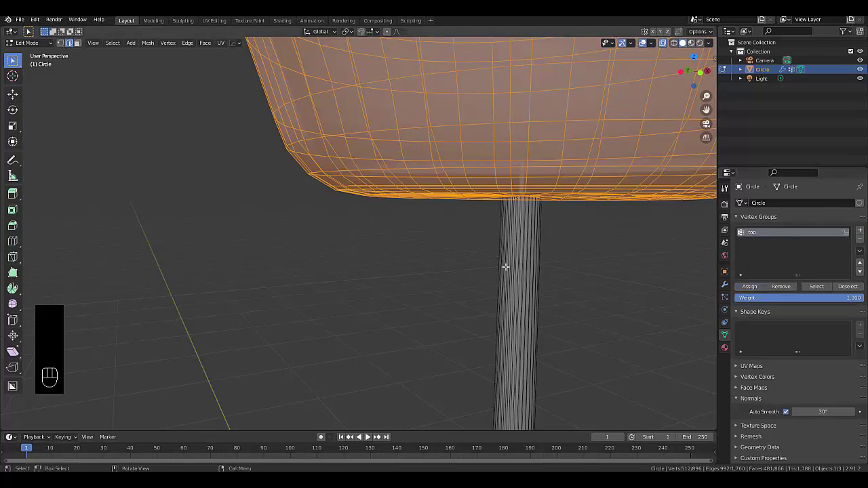
Invert the selection to the stem and base and assign it to a new vertex group named "bottom".
key(ctrl)
key(ctrl+i)
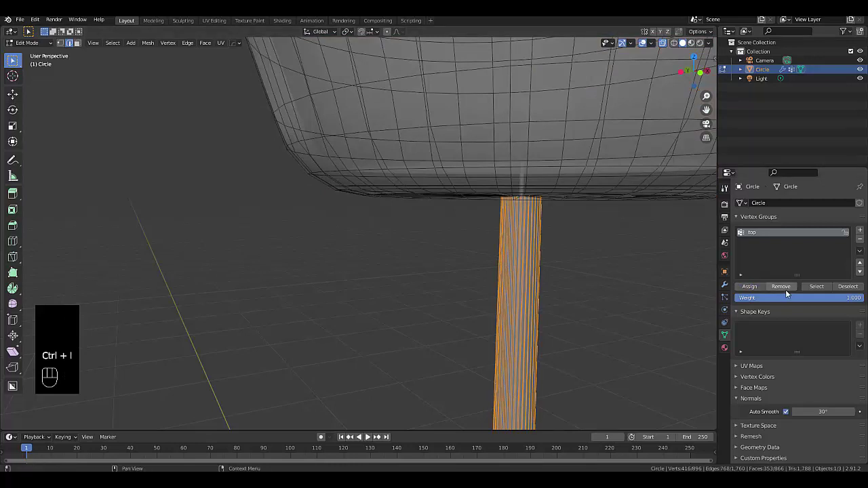
click(860, 230)
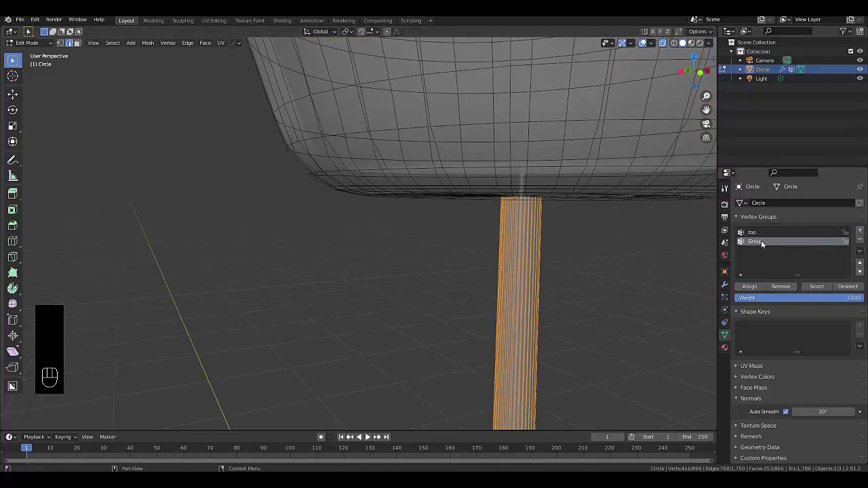
text(bottom)
click(750, 286)
Examine the selected stem and base, then the unselected bowl, from several distances.
scroll(512, 295, down, 6)
scroll(513, 362, up, 5)
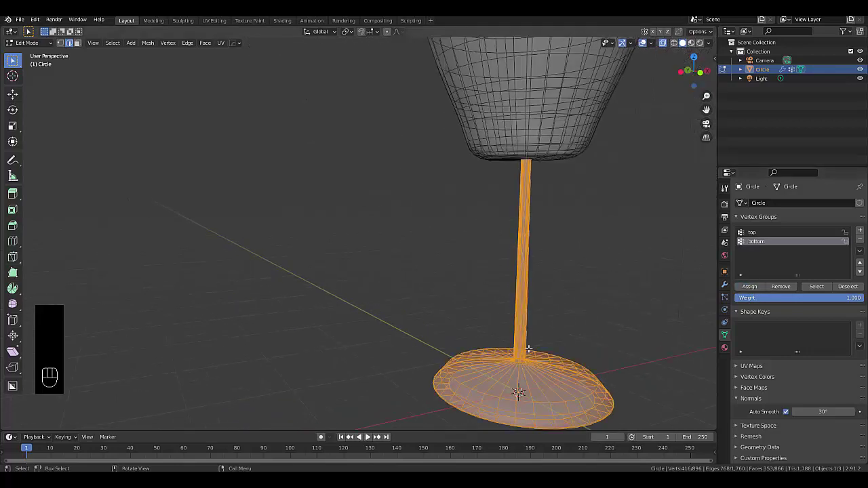
scroll(537, 377, down, 7)
scroll(530, 375, up, 4)
scroll(531, 333, up, 1)
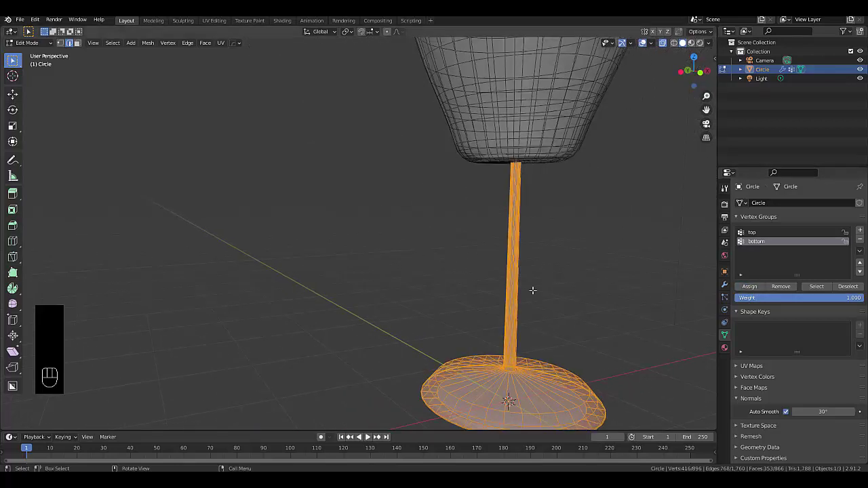
scroll(533, 291, down, 3)
scroll(522, 165, up, 3)
scroll(522, 165, up, 1)
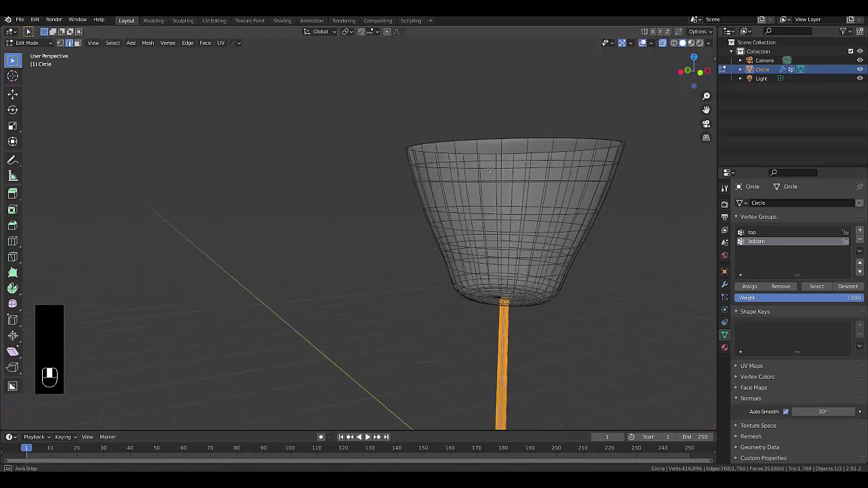
mouse_move(522, 165)
middle_down()
mouse_move(504, 169)
mouse_move(524, 181)
middle_up()
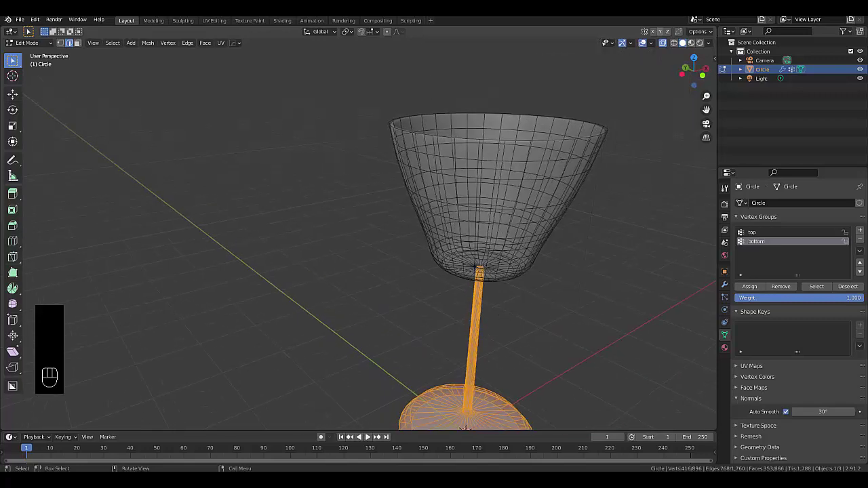
Turn off X-ray and select one vertical edge loop plus two horizontal loops, below the rim and near the bowl's bottom.
click(664, 42)
scroll(475, 175, up, 3)
middle_drag(498, 164, 491, 153)
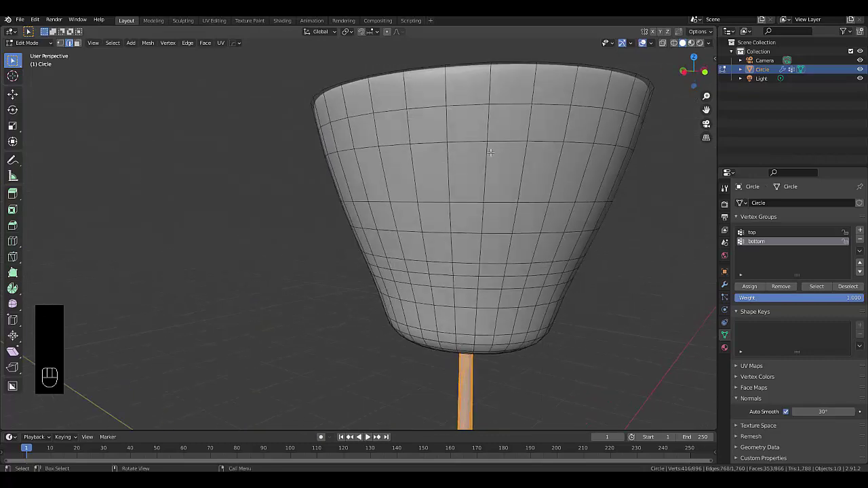
alt+click(486, 155)
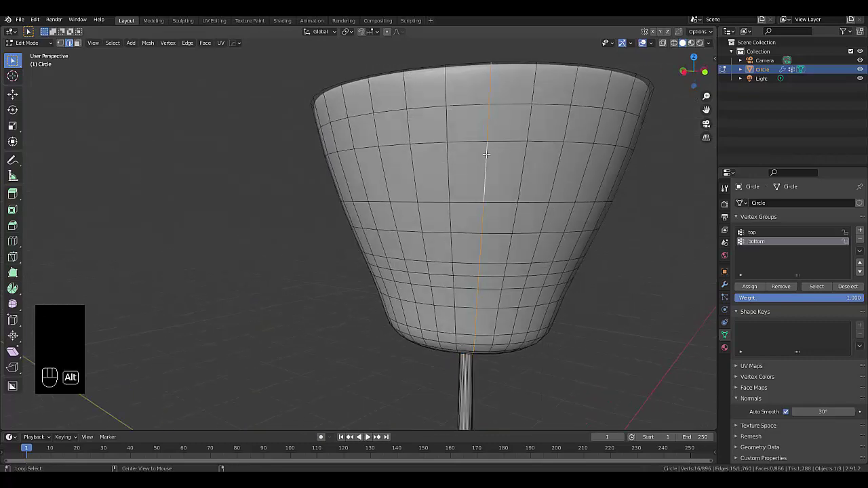
mouse_move(452, 276)
middle_down()
mouse_move(420, 242)
mouse_move(355, 350)
mouse_move(385, 344)
mouse_move(475, 277)
mouse_move(459, 278)
mouse_move(452, 264)
middle_up()
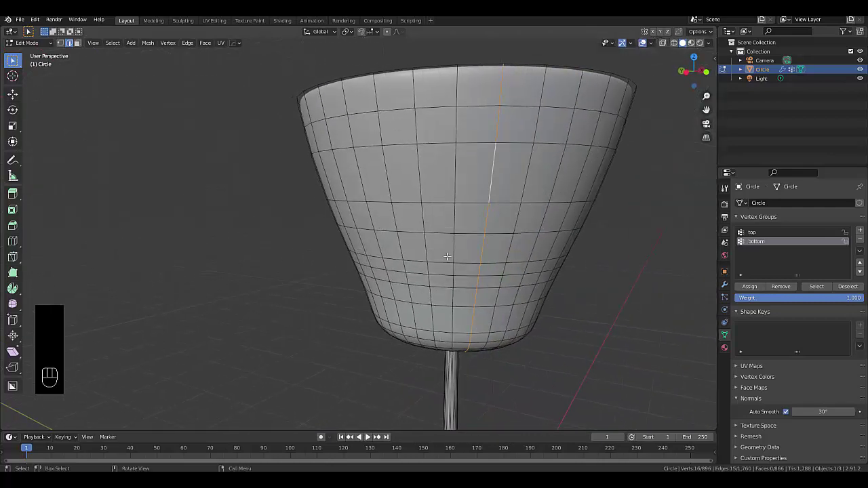
alt+shift+click(425, 143)
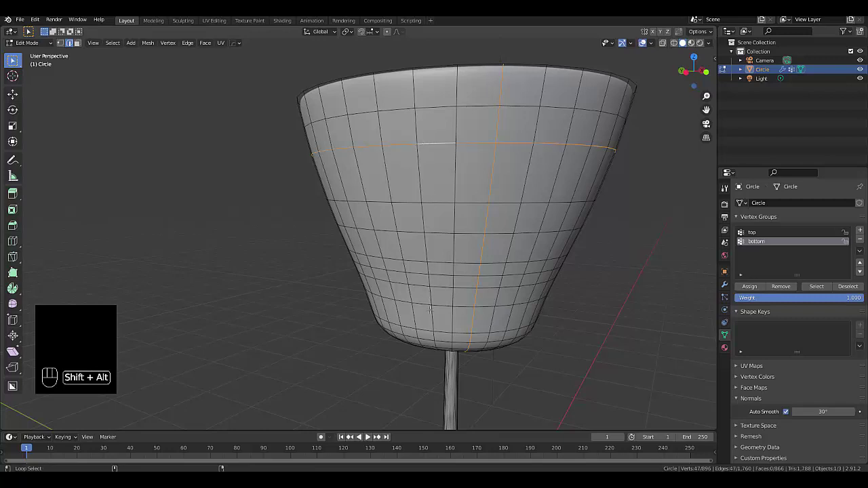
alt+shift+click(438, 331)
Add three more vertical edge loops to the selection, spaced around the bowl.
middle_drag(405, 274, 132, 275)
alt+shift+click(289, 303)
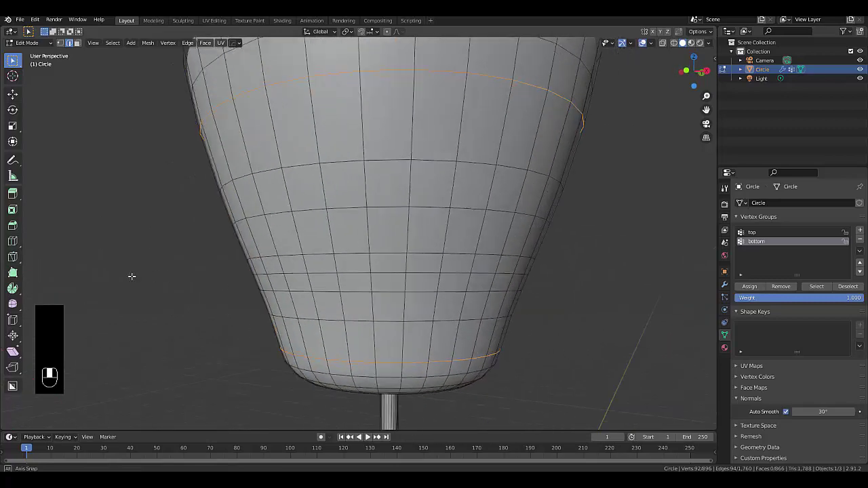
scroll(132, 276, up, 3)
alt+shift+click(362, 280)
middle_drag(362, 280, 337, 289)
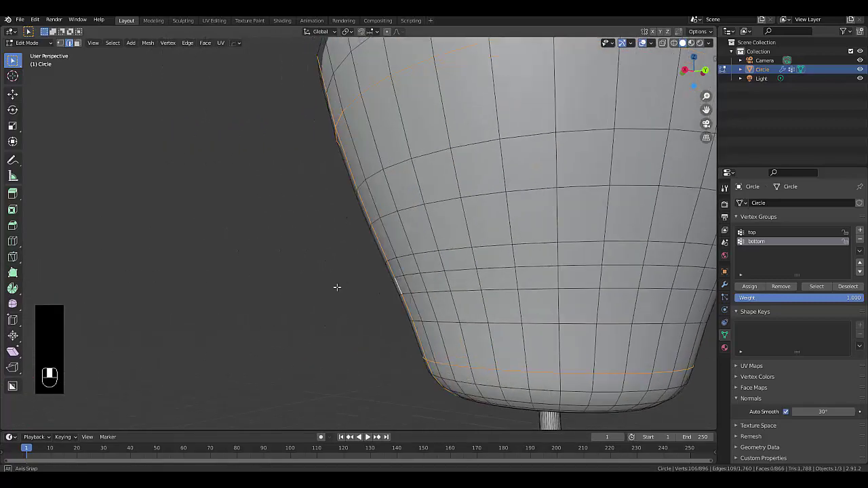
alt+shift+click(555, 305)
scroll(556, 304, down, 4)
middle_drag(556, 304, 661, 308)
scroll(656, 307, down, 3)
scroll(535, 305, up, 3)
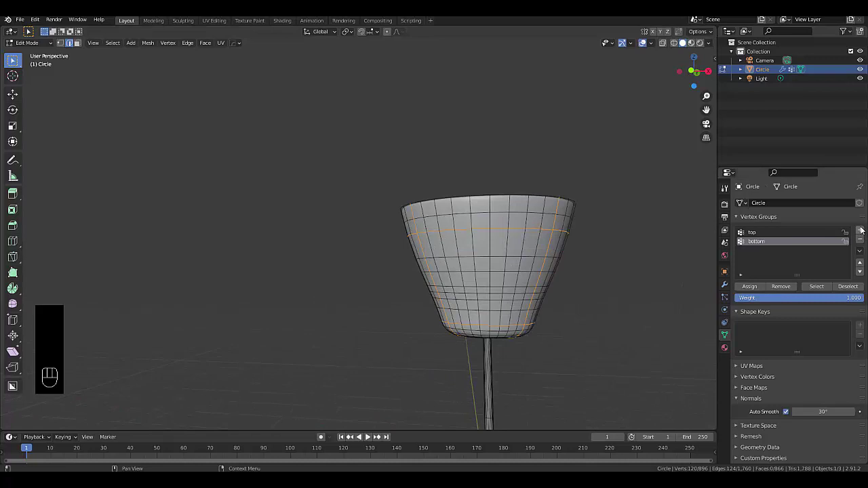
scroll(518, 301, up, 1)
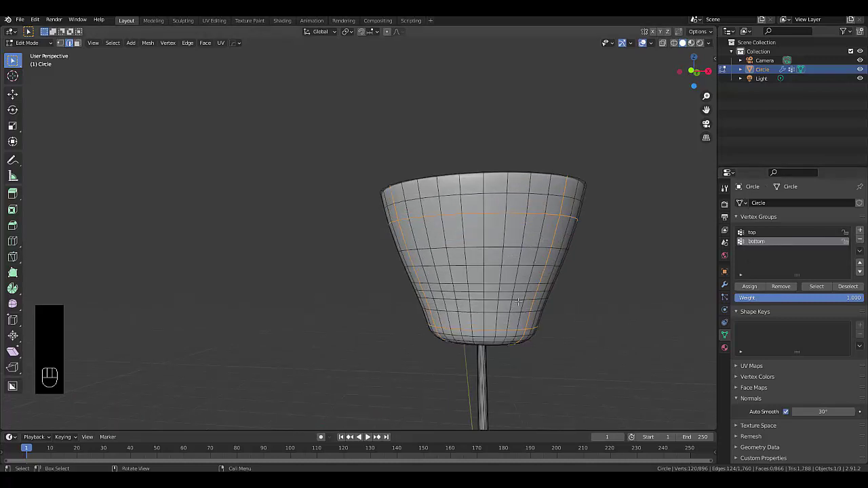
Duplicate the selected edge loops in place and separate the copy into its own object.
key(shift+d)
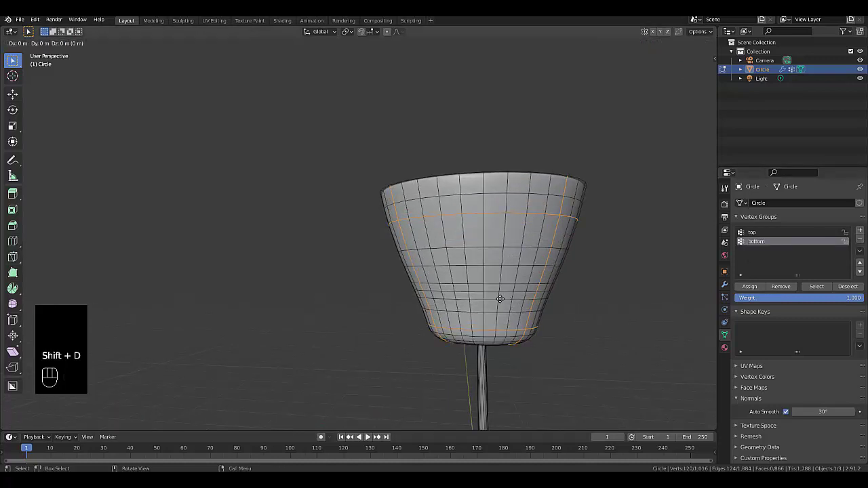
right_click(487, 300)
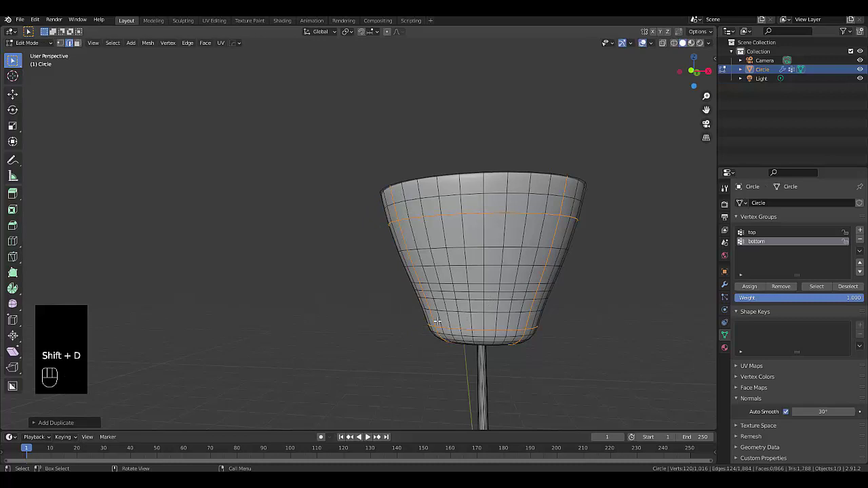
right_click(346, 320)
mouse_move(326, 314)
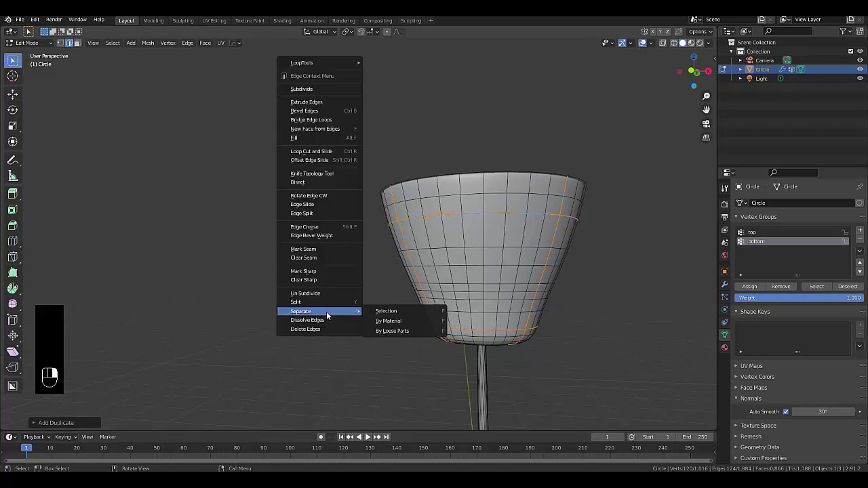
click(389, 311)
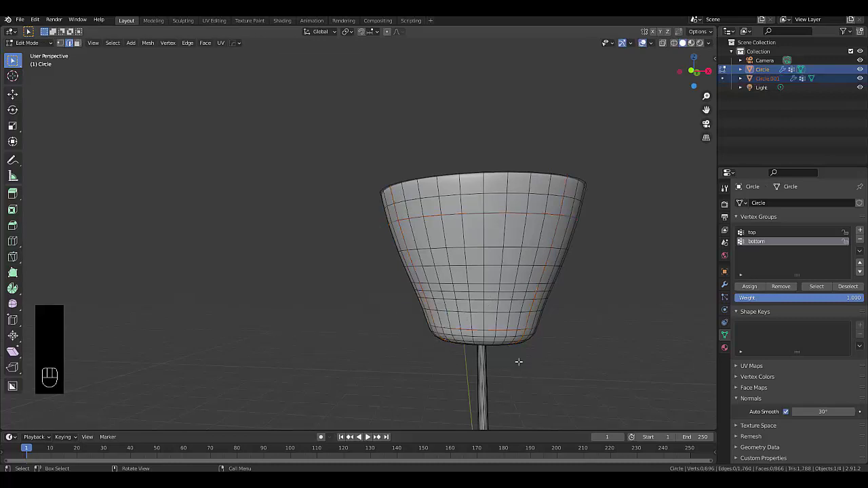
Leave mesh editing, select only the separated edge-loop object and convert it to a curve.
key(Tab)
click(432, 362)
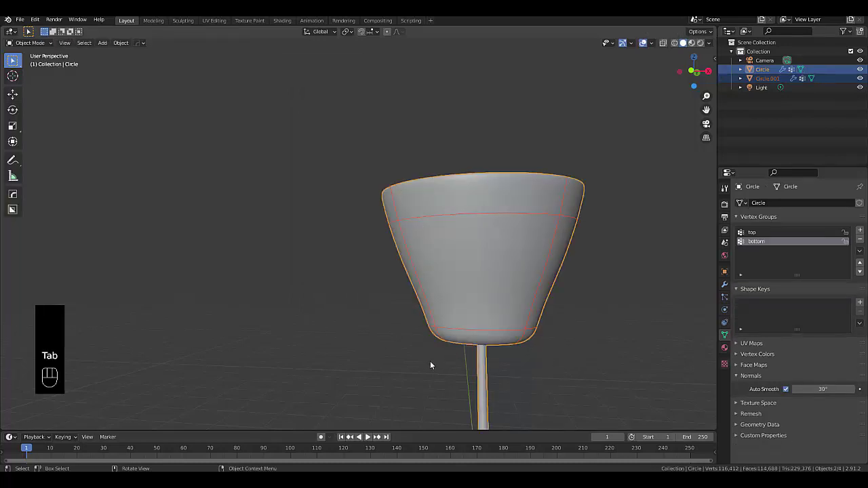
click(768, 80)
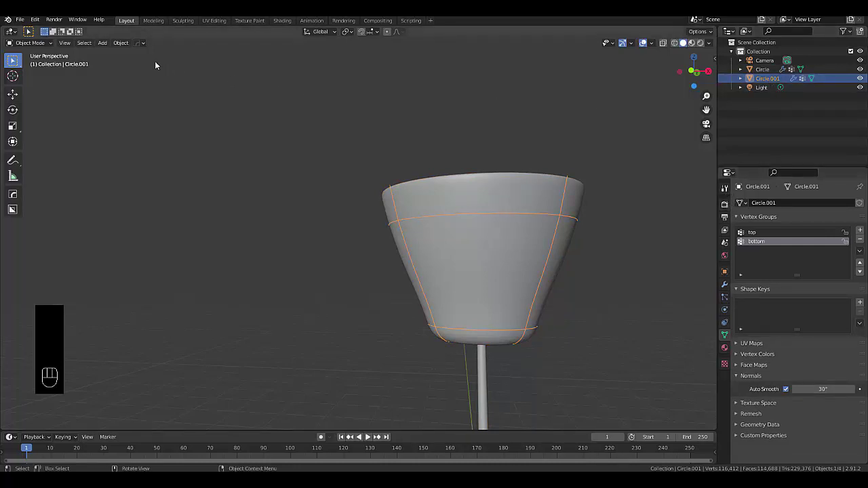
click(115, 43)
mouse_move(139, 279)
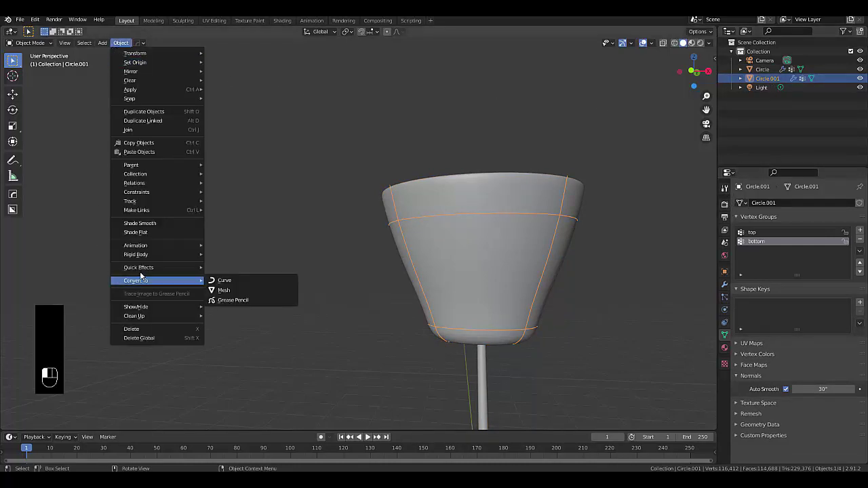
click(234, 280)
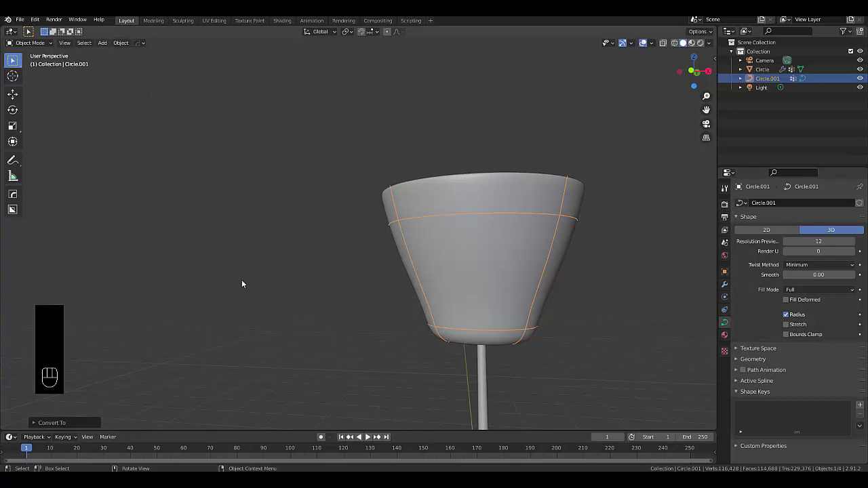
Rename the converted curve object to "glass attachment".
double_click(760, 79)
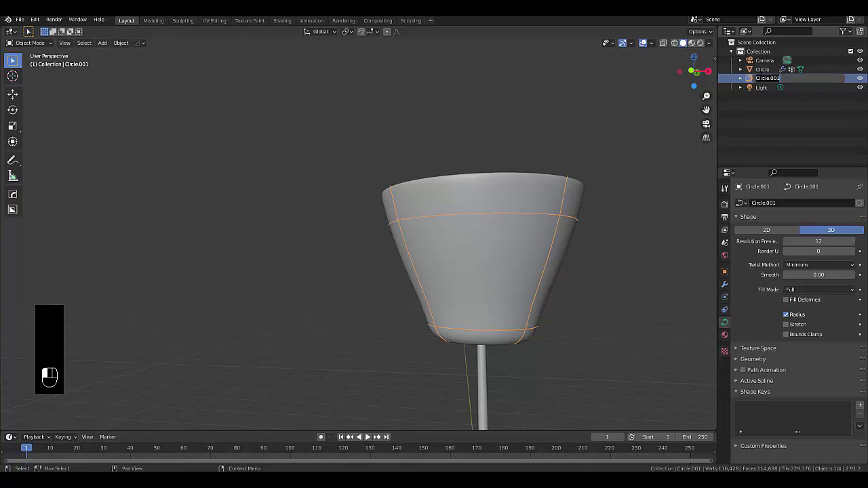
text(c)
text(lass attac)
text(hment)
key(Return)
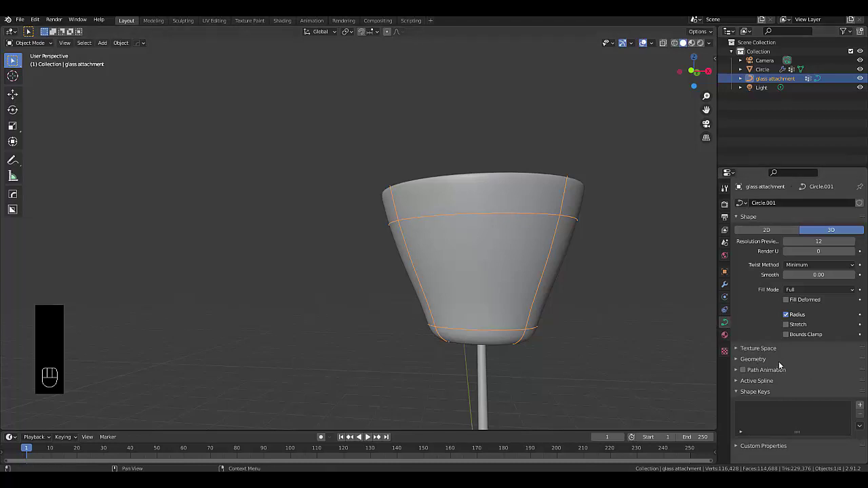
Set both the preview and render resolution of the glass attachment curve to 64.
click(818, 242)
text(64)
key(Return)
drag(787, 251, 824, 252)
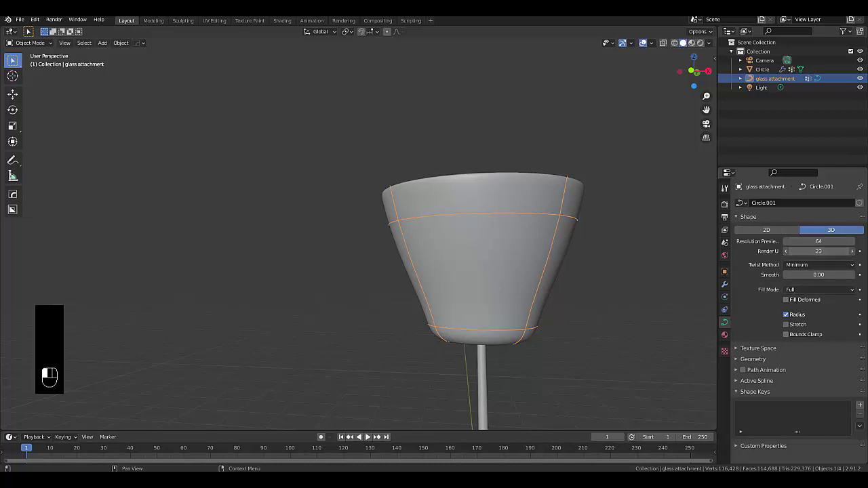
Give the glass attachment curve a profile bevel with a depth of 0.02 m.
click(754, 359)
click(842, 429)
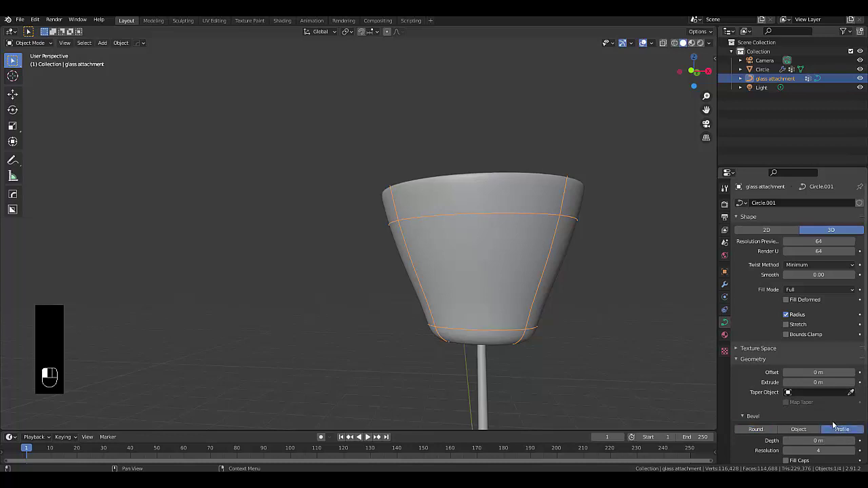
middle_drag(452, 312, 383, 308)
scroll(383, 308, up, 1)
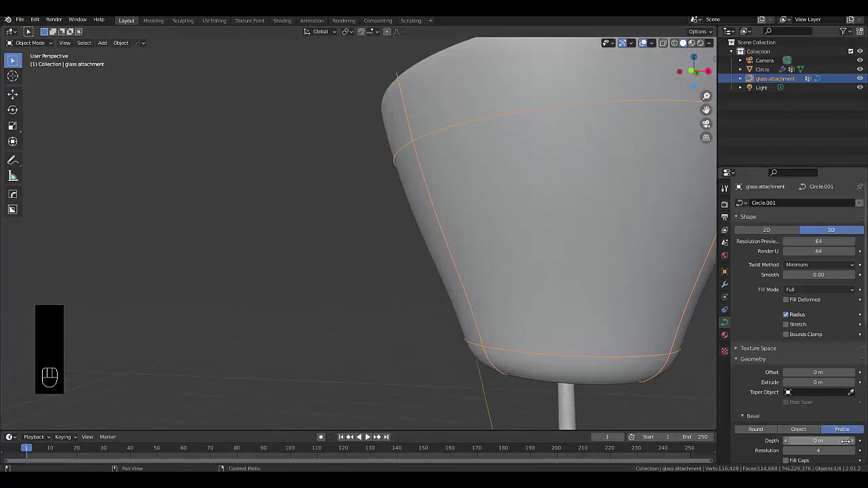
drag(813, 440, 824, 440)
scroll(577, 322, down, 2)
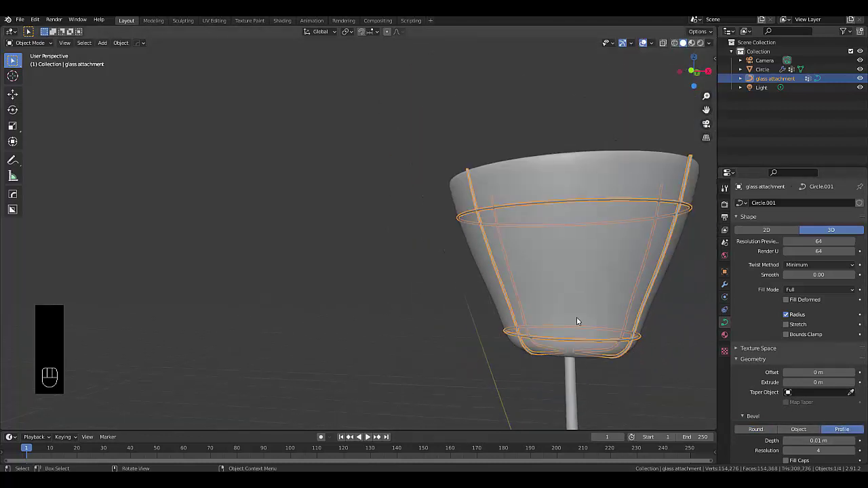
middle_drag(561, 300, 512, 303)
scroll(512, 302, up, 2)
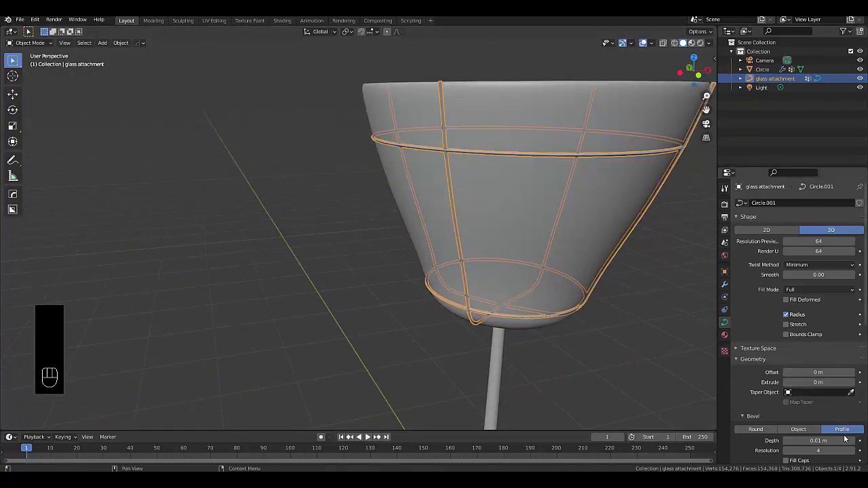
click(847, 440)
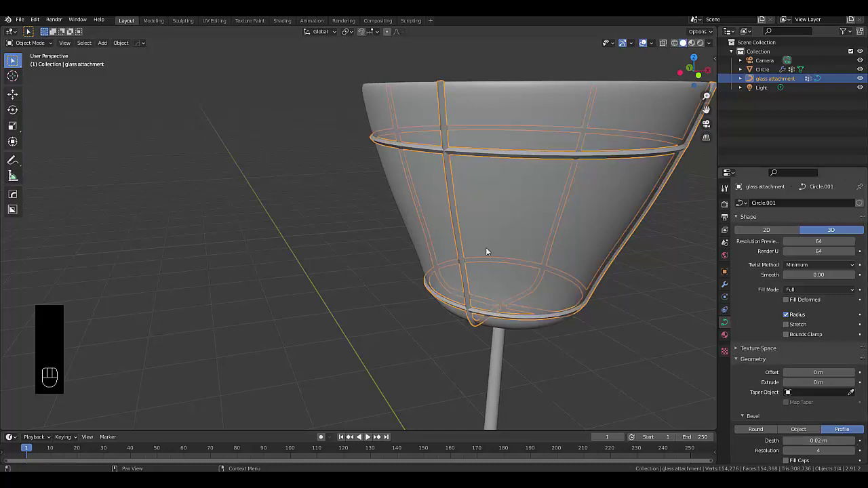
Set the curve's bevel resolution to 32 and enable Fill Caps.
scroll(486, 247, down, 2)
middle_drag(560, 223, 542, 209)
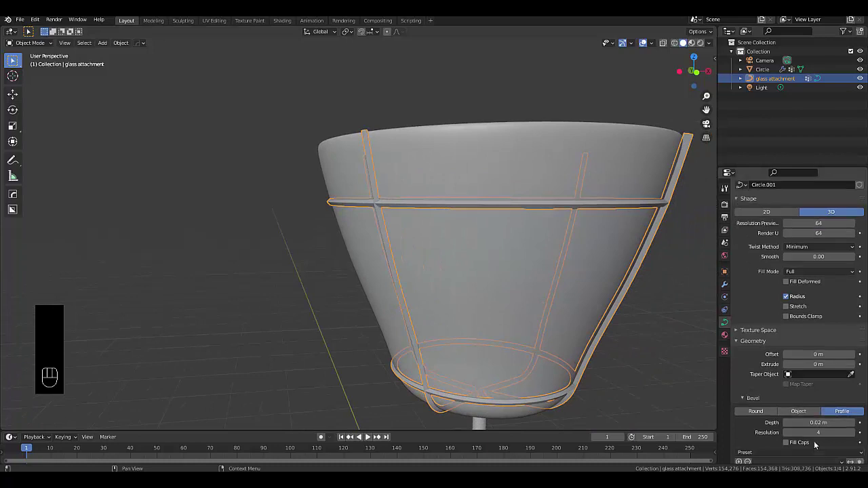
scroll(811, 434, down, 1)
click(811, 432)
text(32)
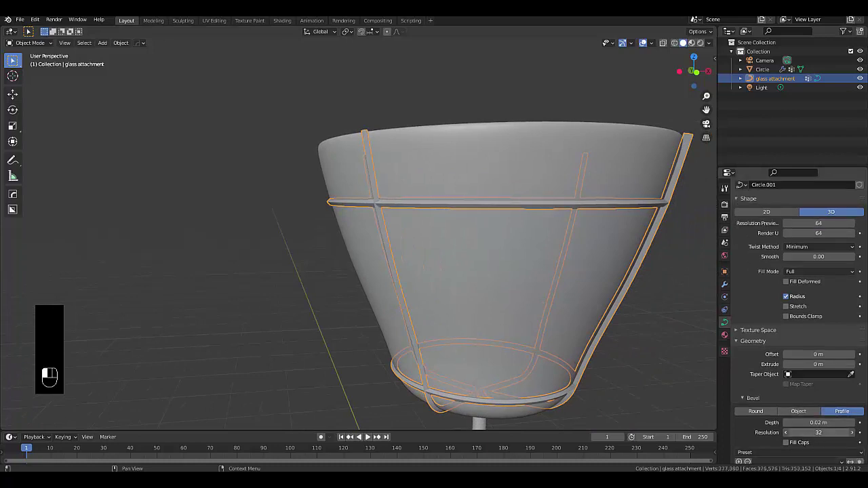
key(Return)
click(786, 442)
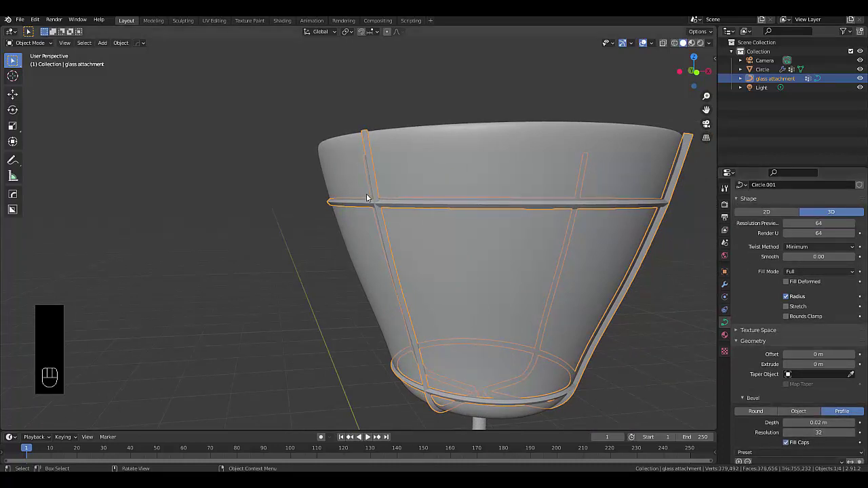
Try a custom bevel profile with added points at about X 0.74, Y 0.81 and X 0.77, Y 0.32.
scroll(369, 198, up, 8)
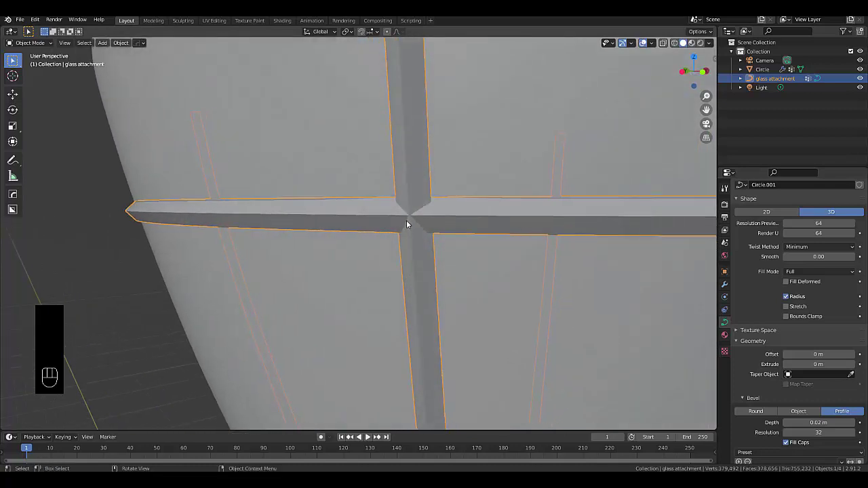
scroll(407, 220, up, 5)
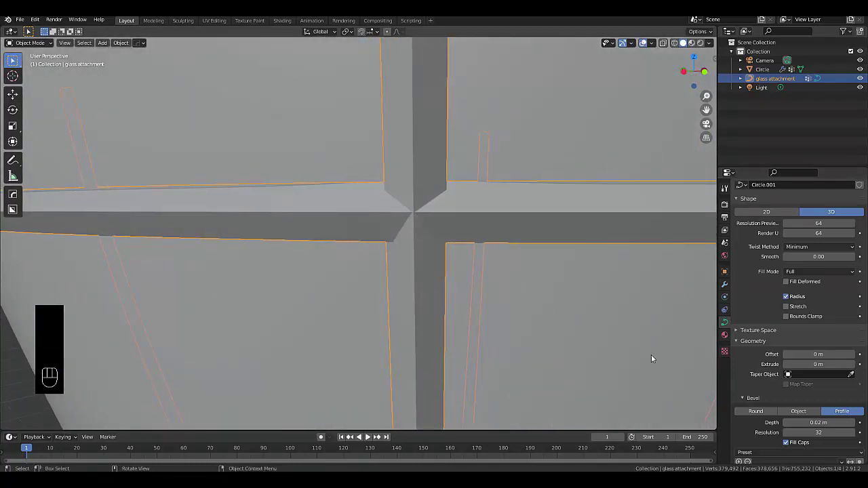
scroll(810, 391, down, 7)
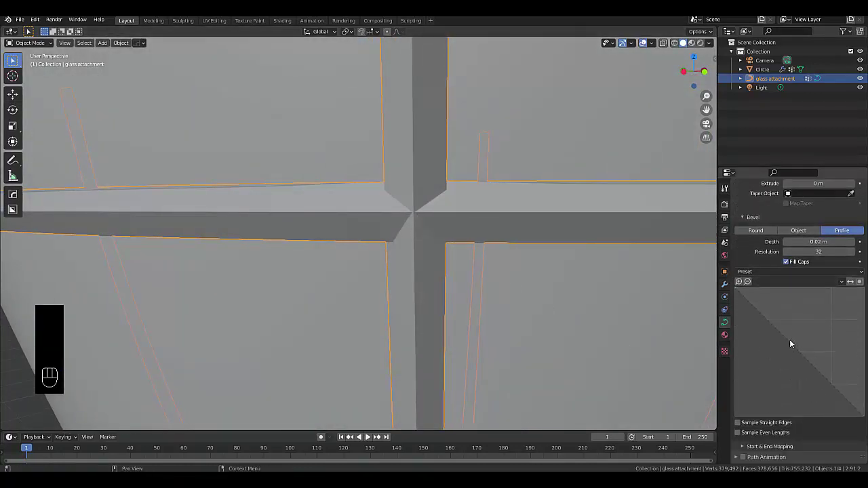
drag(789, 344, 829, 312)
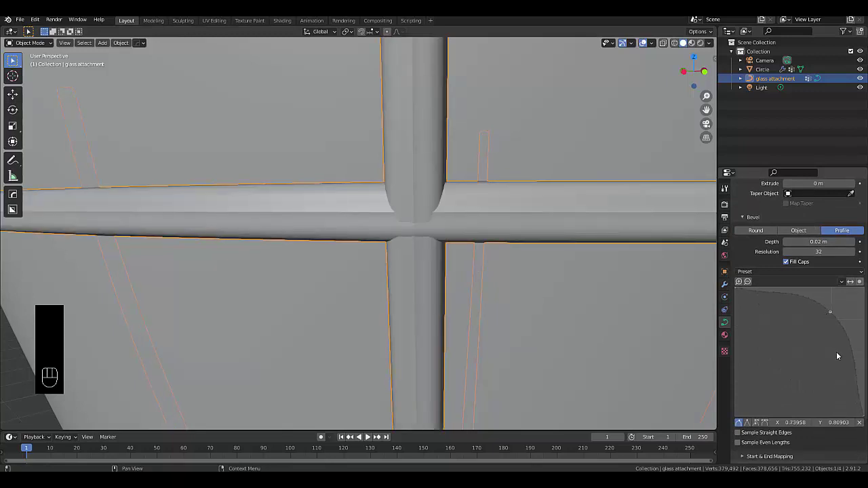
drag(837, 356, 834, 375)
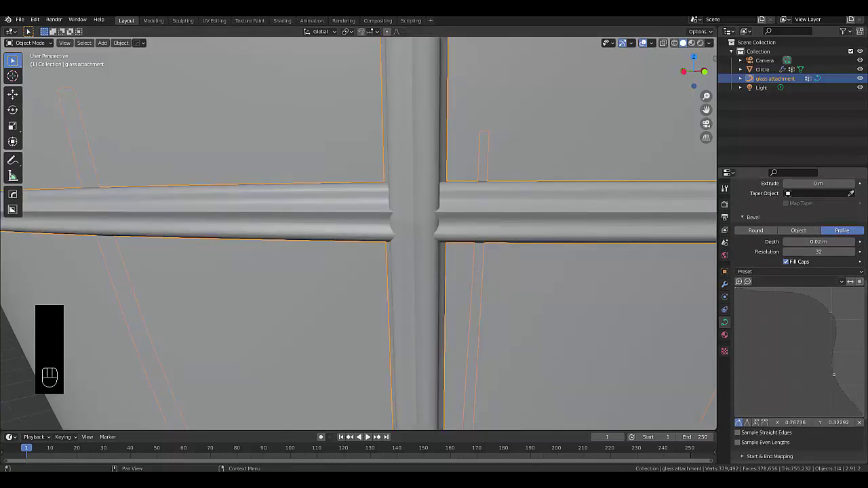
Try the Support Loops and Cornice Molding presets on the curve's bevel profile.
click(791, 273)
click(811, 290)
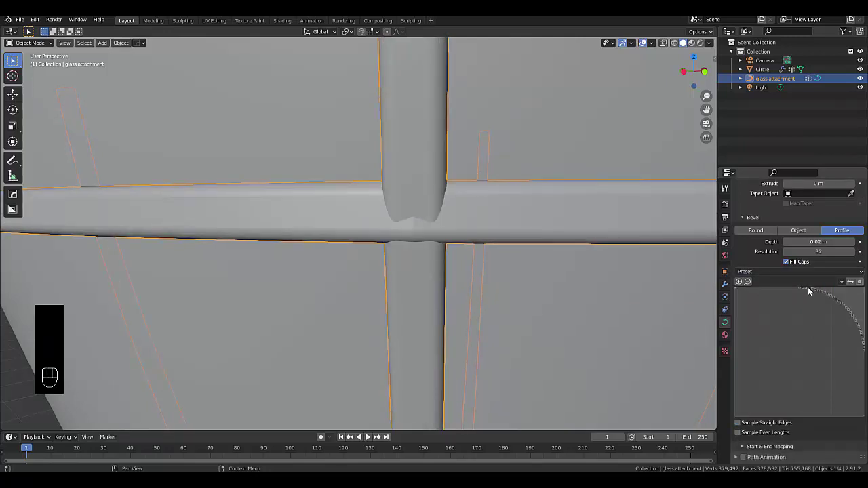
click(796, 272)
click(811, 297)
click(794, 271)
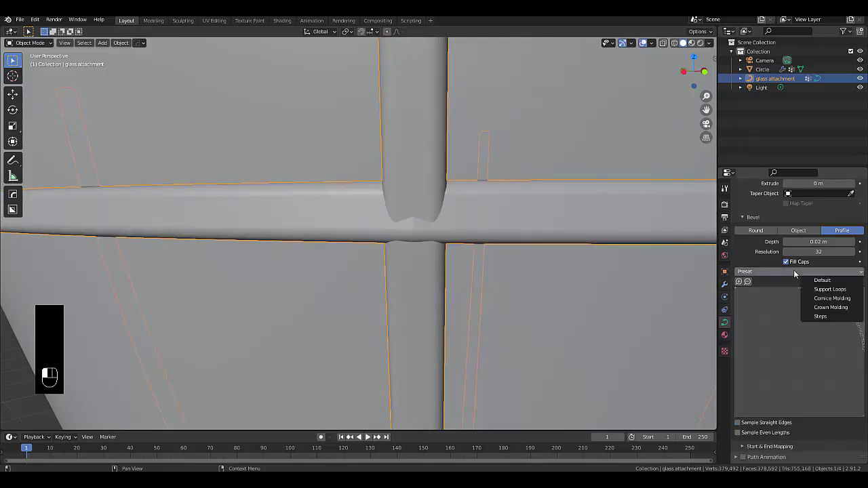
click(822, 298)
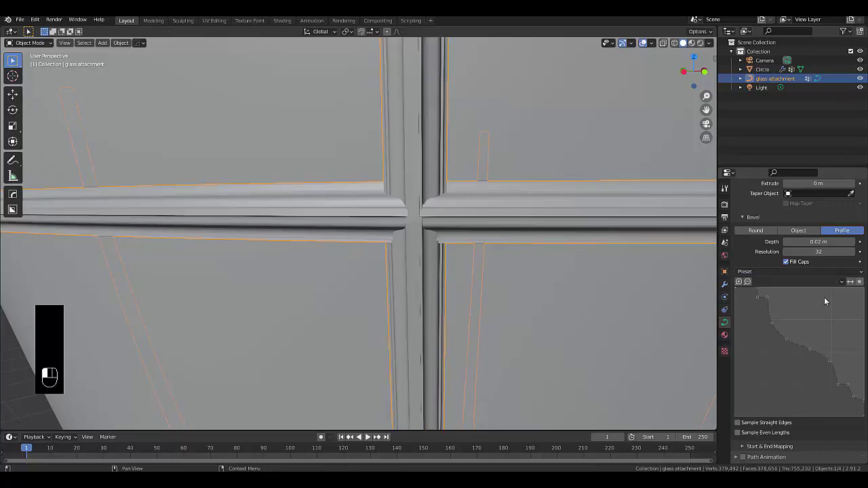
Try the Crown Molding preset with its profile path reversed and back, and the Steps preset.
click(792, 271)
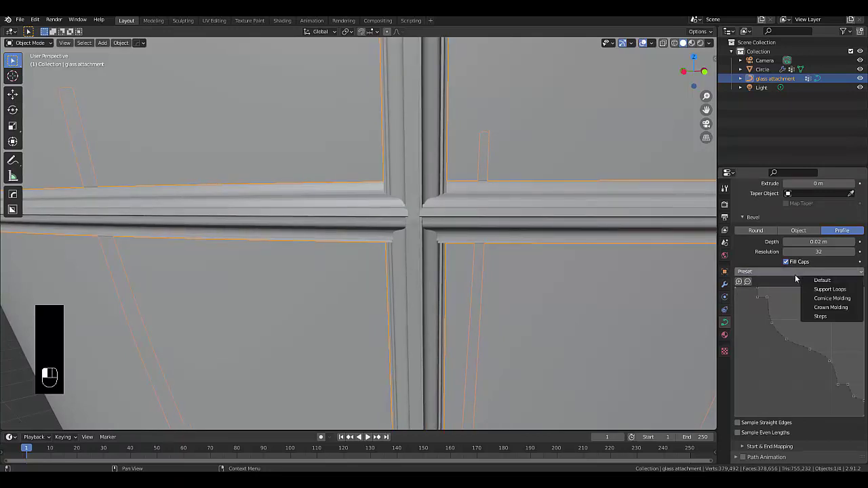
click(819, 308)
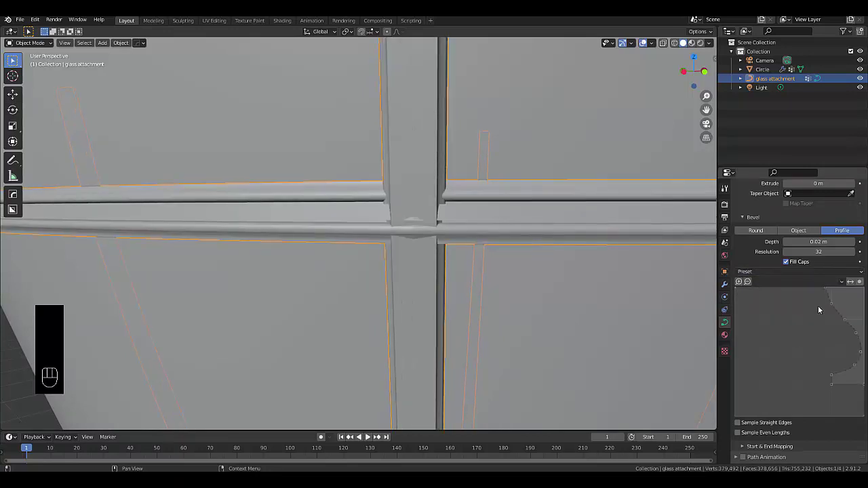
click(851, 281)
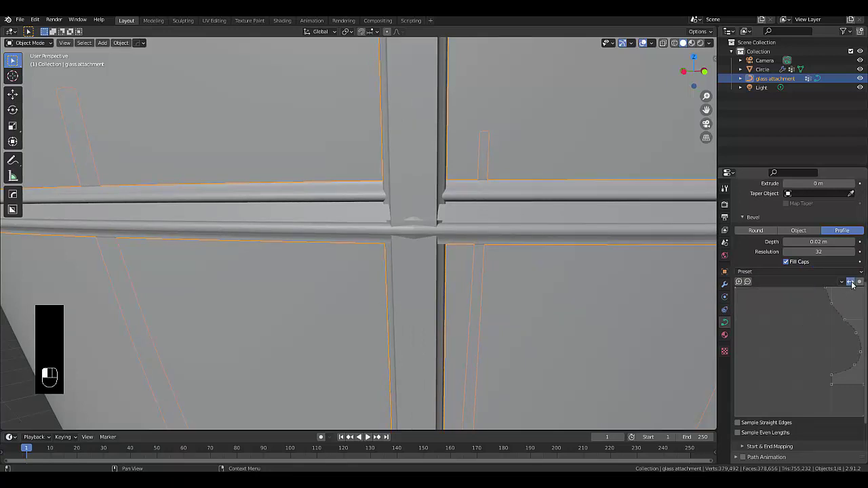
click(851, 282)
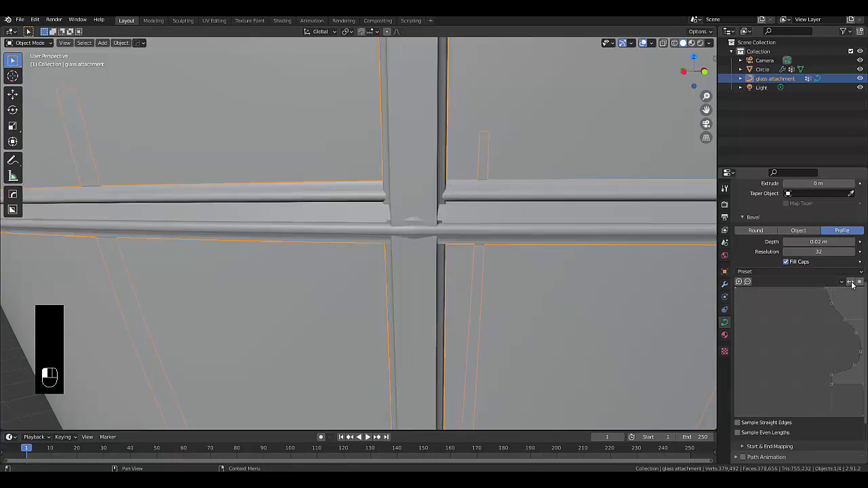
click(798, 270)
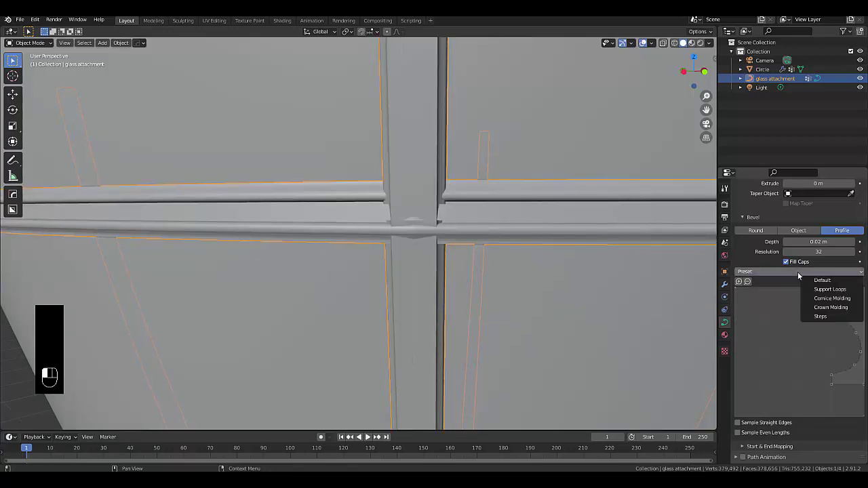
click(815, 315)
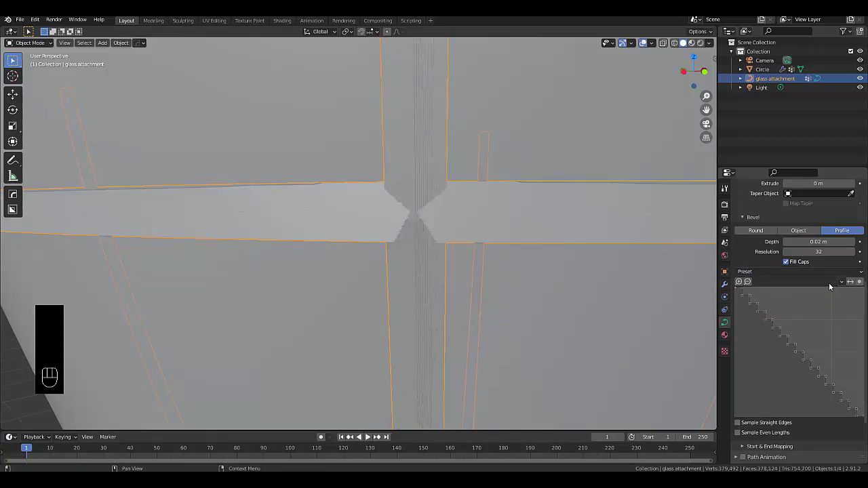
Apply the Cornice Molding preset to the bevel profile of the glass attachment.
drag(770, 272, 818, 297)
click(789, 274)
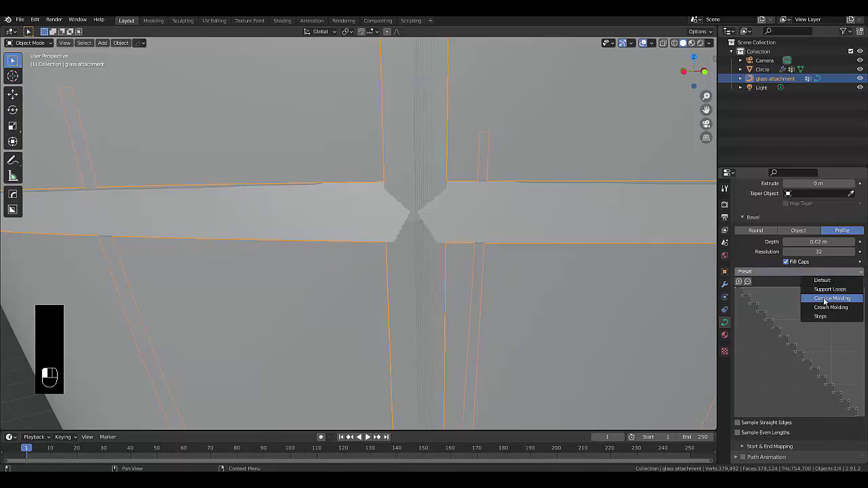
click(822, 299)
Try the Cornice Molding profile with its path reversed, examine the bars up close, and restore the original direction.
scroll(410, 326, down, 10)
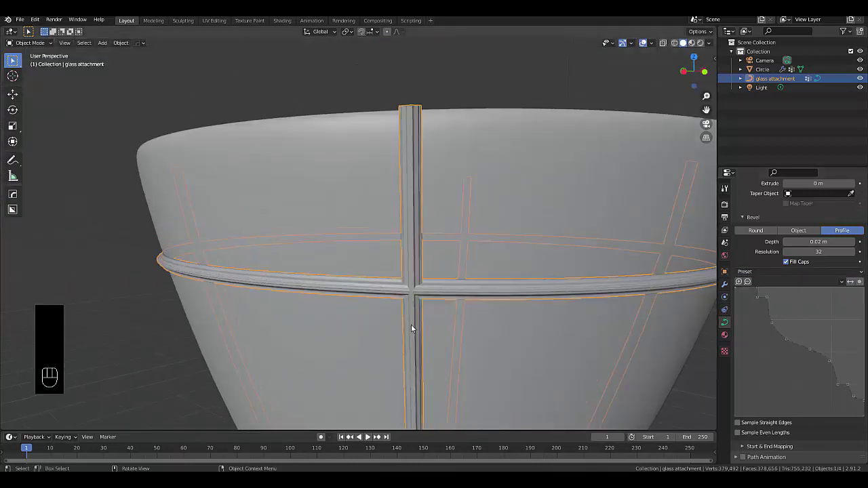
scroll(400, 297, down, 1)
scroll(406, 295, up, 4)
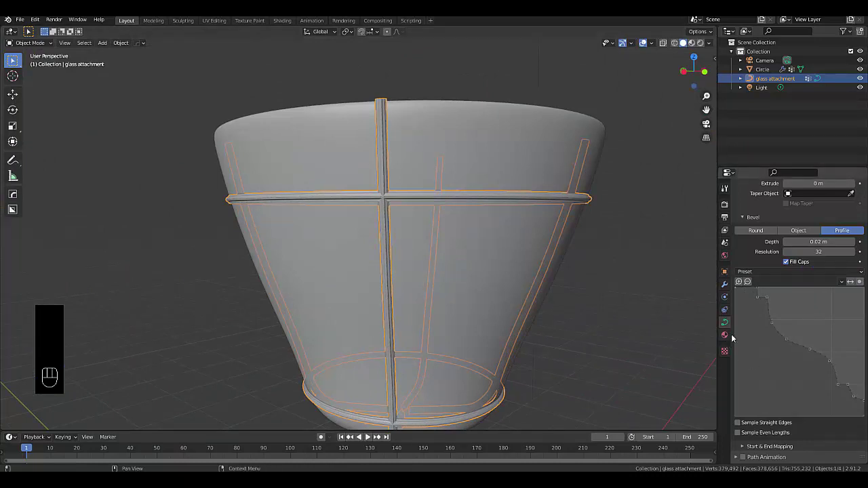
click(850, 281)
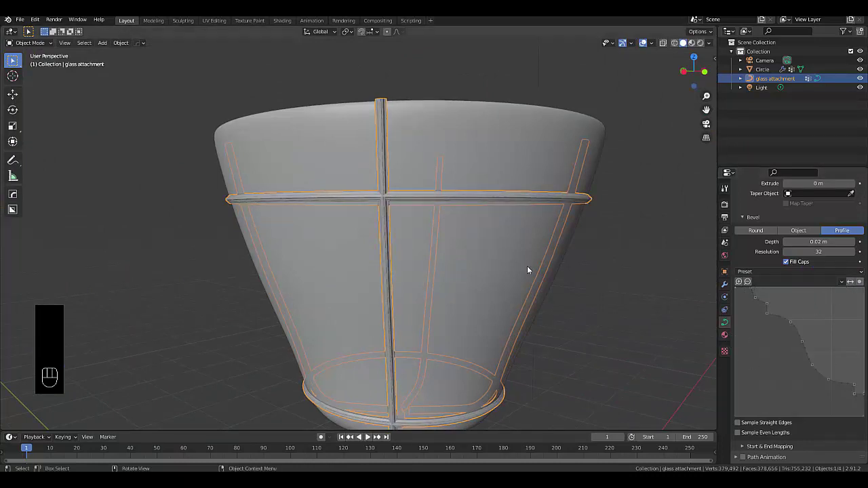
scroll(389, 234, up, 2)
scroll(388, 234, up, 5)
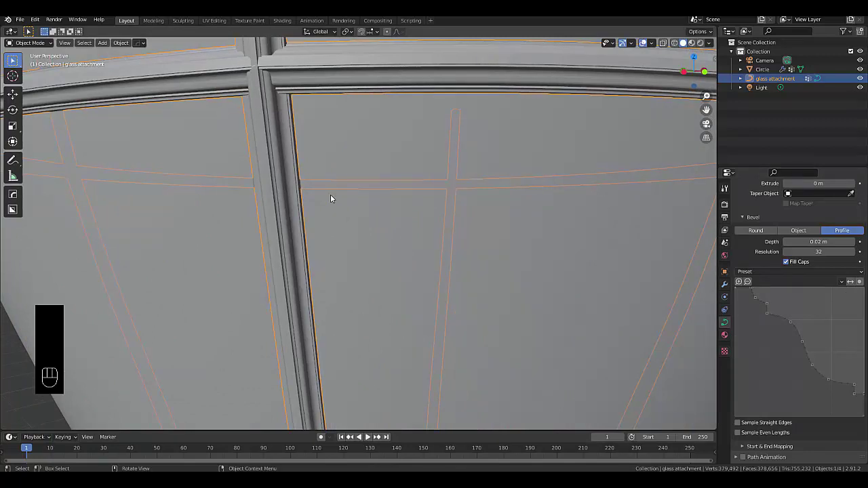
click(851, 283)
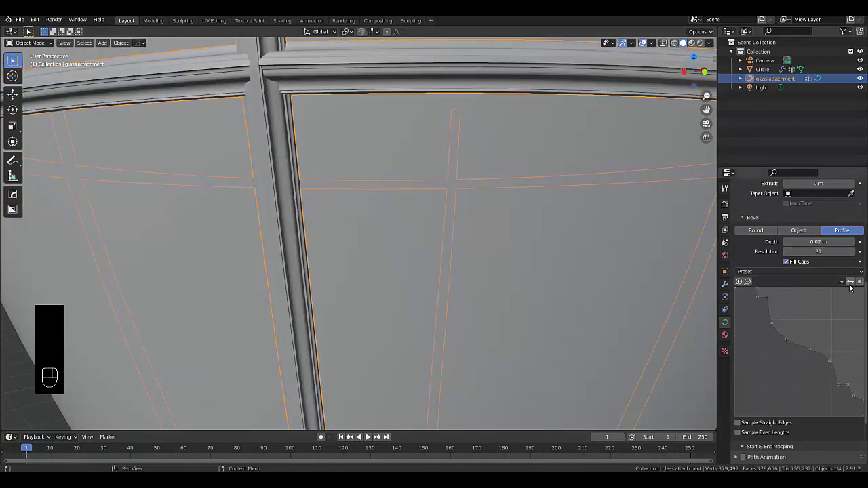
Toggle the path direction of the Cornice Molding bevel profile back and forth, leaving it reversed.
click(851, 282)
click(850, 282)
click(851, 283)
scroll(230, 238, down, 6)
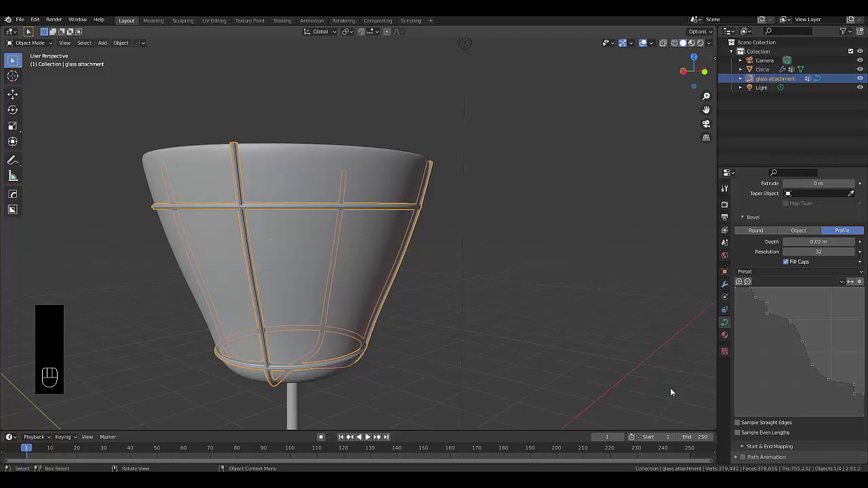
Create a new material for the glass attachment and set its surface shader to Glossy BSDF.
click(724, 335)
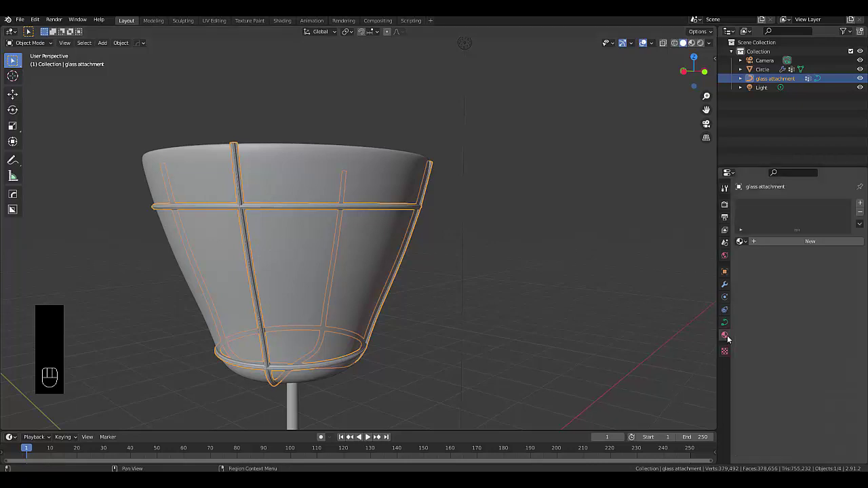
click(791, 242)
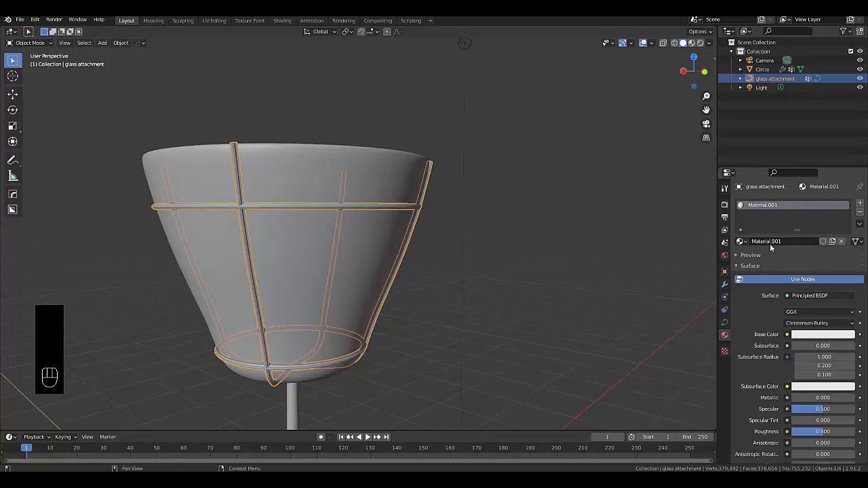
click(807, 295)
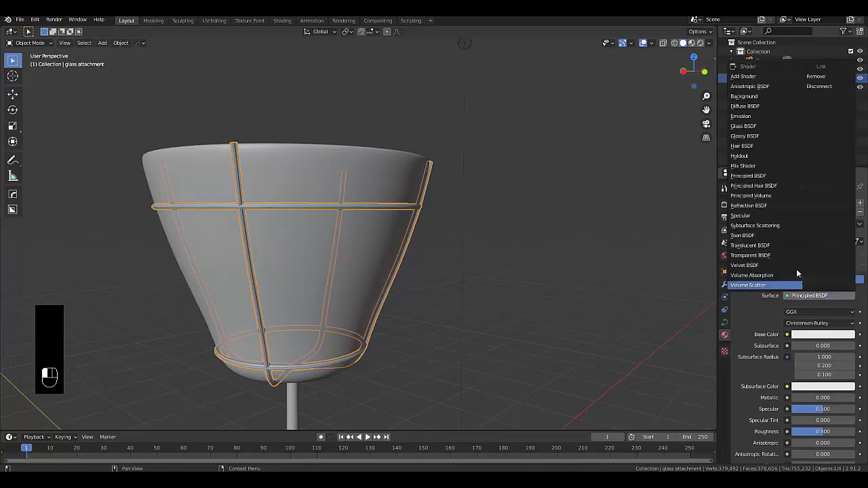
click(745, 136)
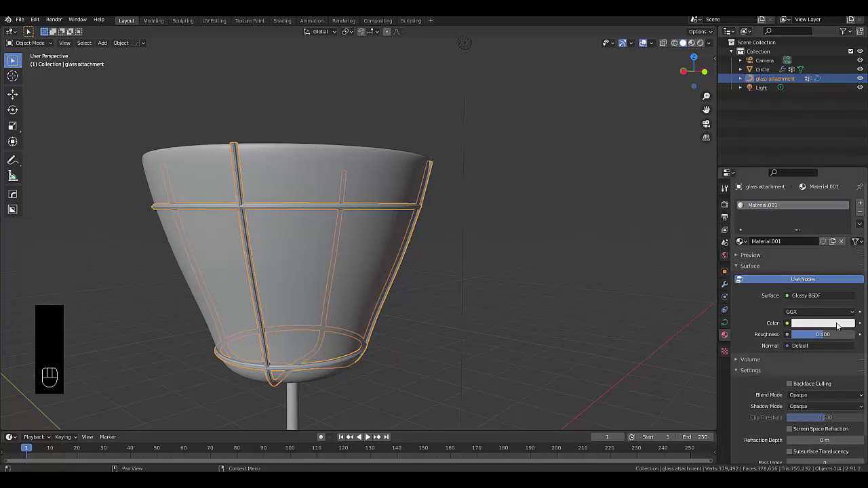
Give the glossy material a saturated orange color with hue about 0.082 and saturation 1, and set its roughness to 0.15.
click(838, 326)
click(787, 253)
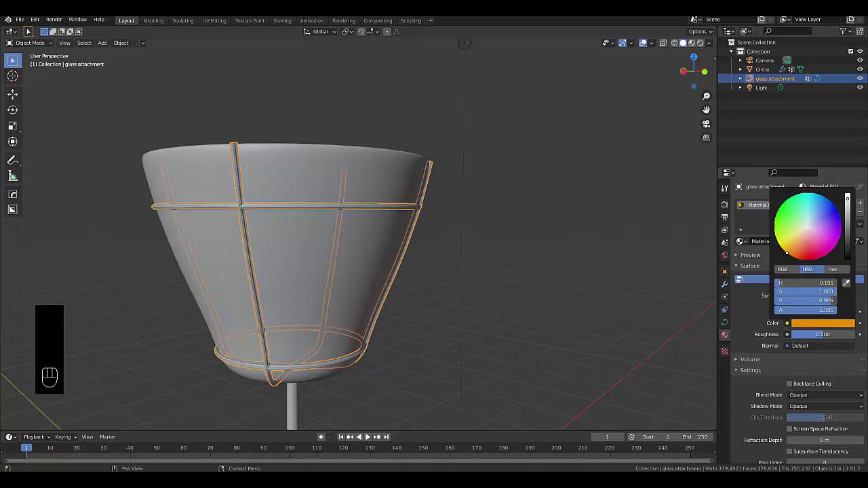
drag(786, 253, 791, 256)
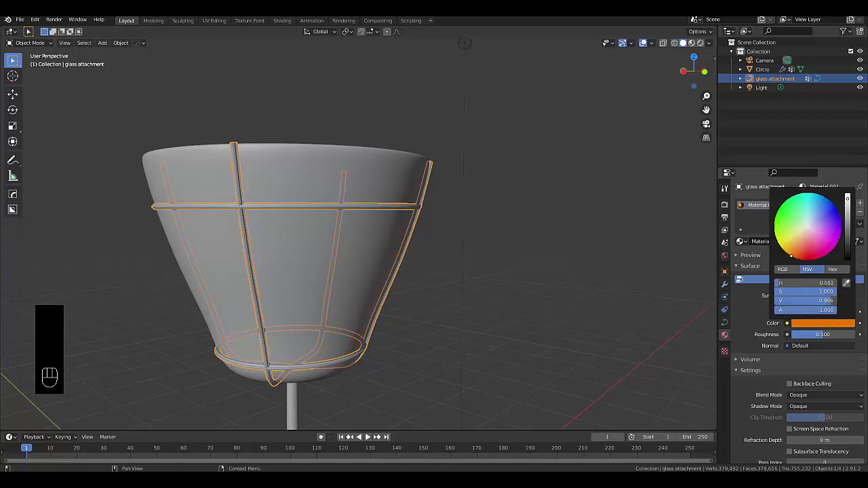
click(818, 335)
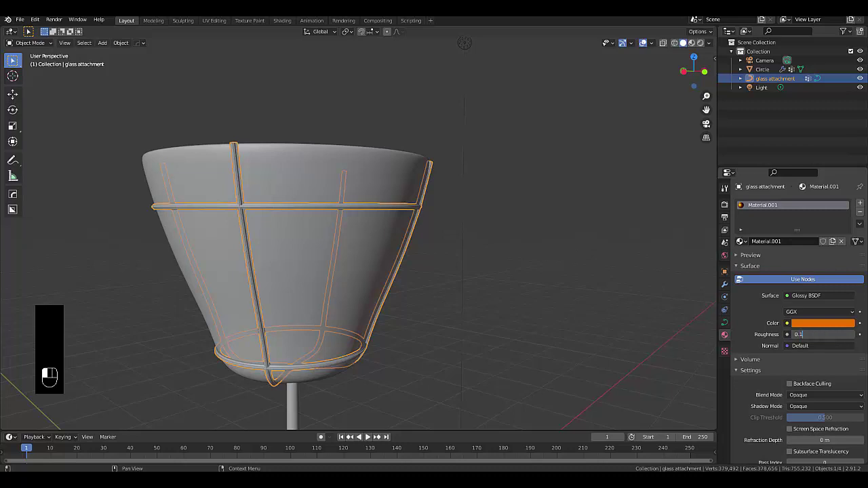
text(0.15)
key(Return)
Switch the viewport to Material Preview shading to show the orange glossy frame on the glass.
scroll(271, 287, down, 2)
scroll(204, 335, up, 2)
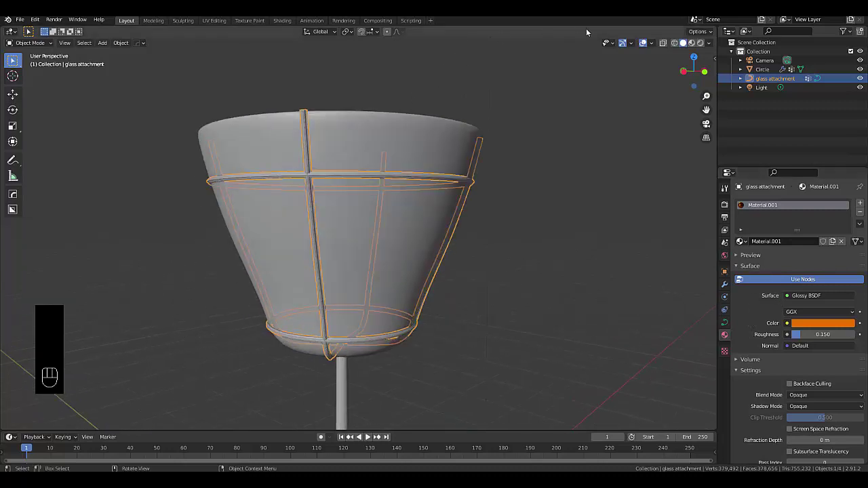
click(691, 43)
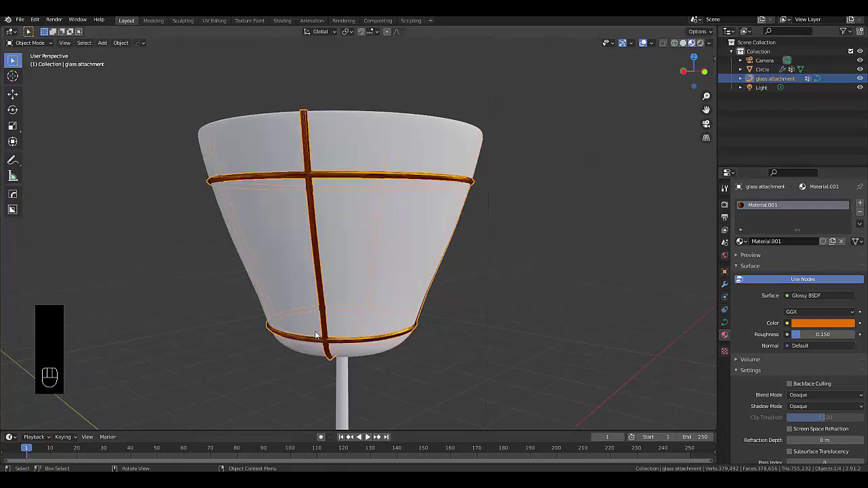
Add a mesh plane under the wine glass and scale it by 20 as a floor.
scroll(340, 317, down, 7)
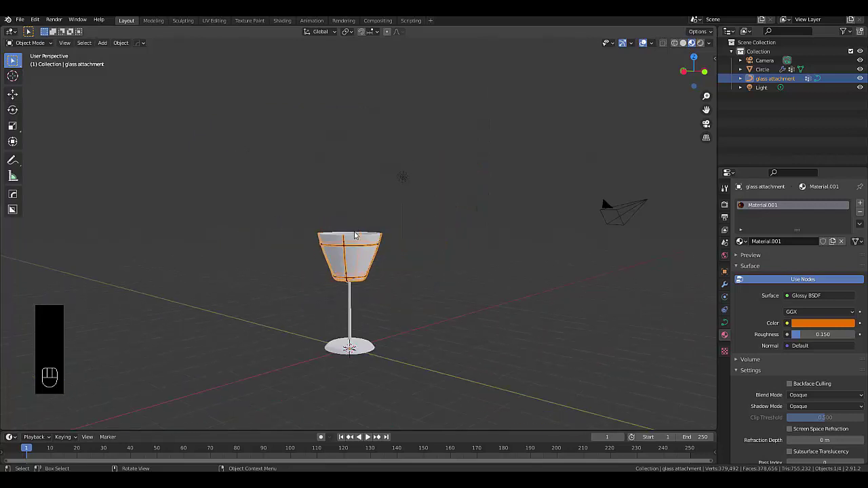
scroll(353, 312, up, 4)
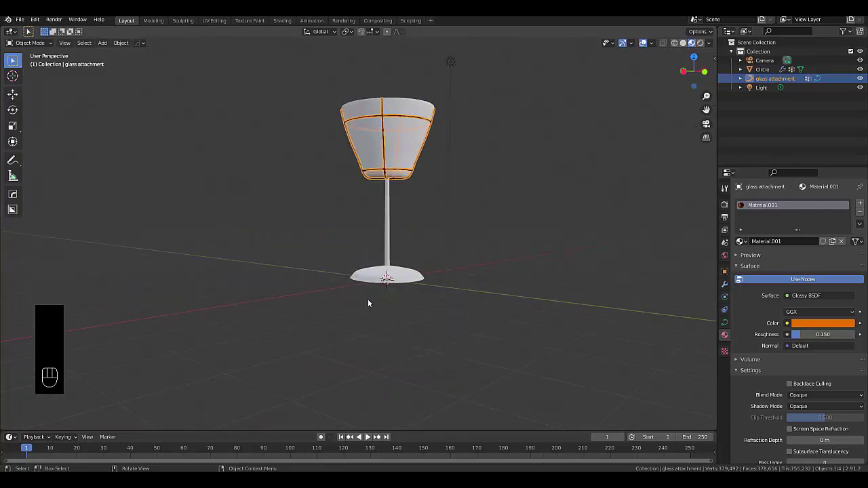
key(shift+a)
mouse_move(368, 299)
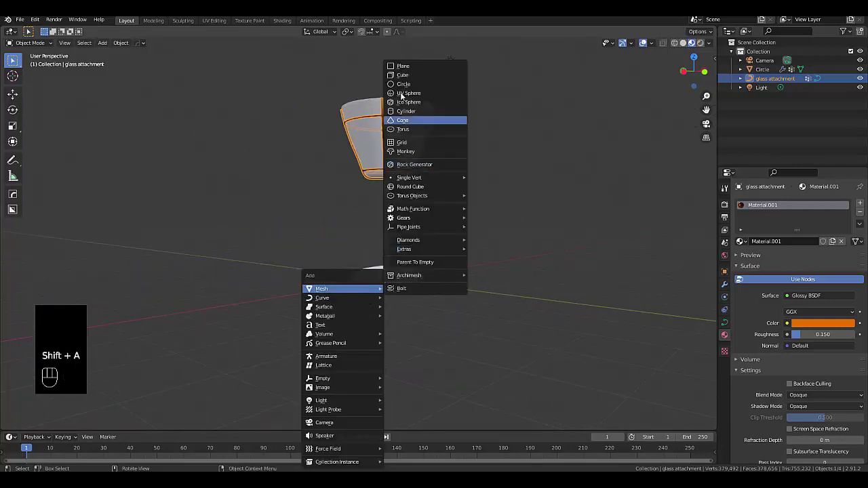
click(403, 66)
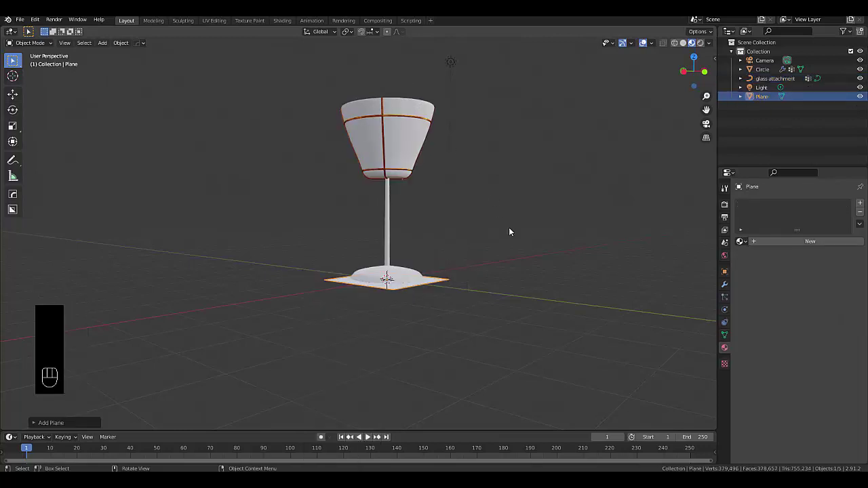
key(s)
key(2)
key(0)
key(Return)
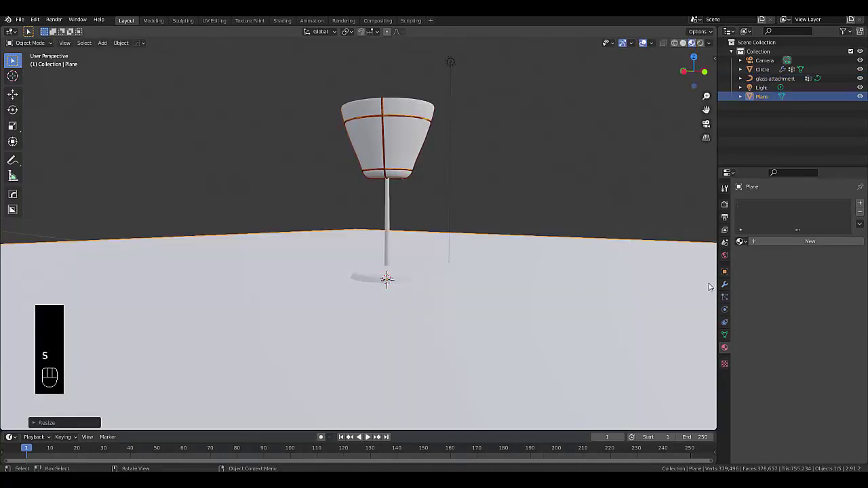
Give the floor plane a new material with a Glossy BSDF surface in fully saturated magenta.
click(803, 241)
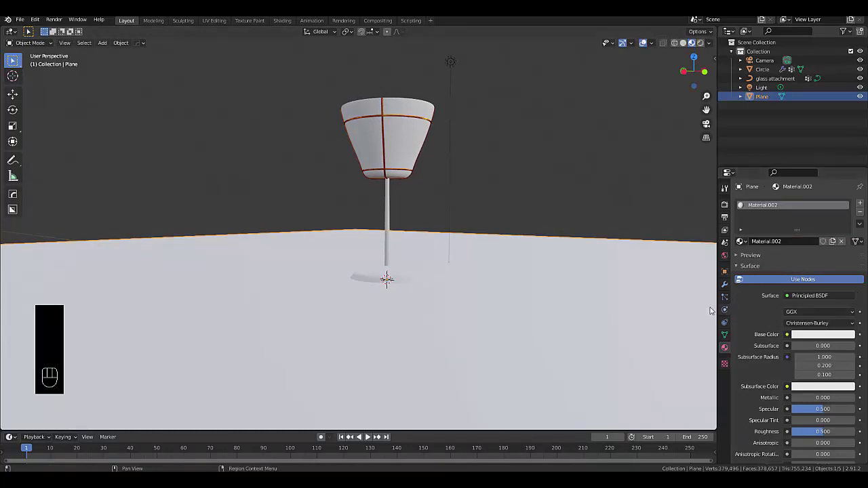
click(804, 297)
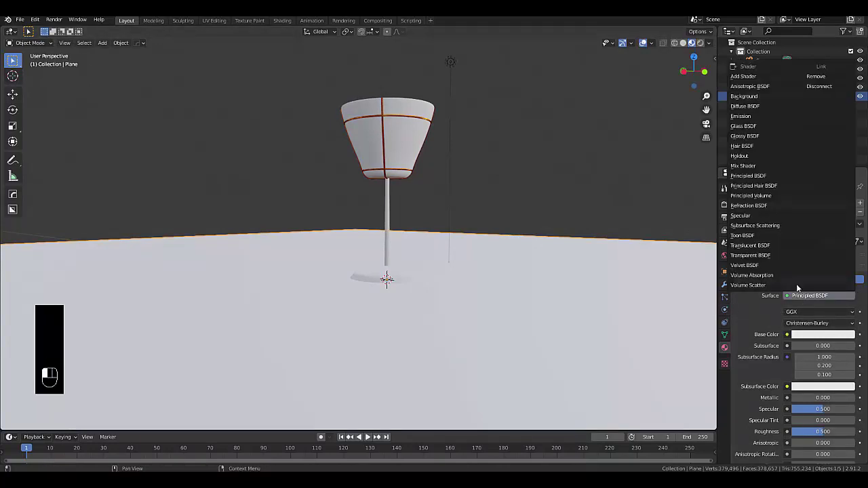
click(756, 136)
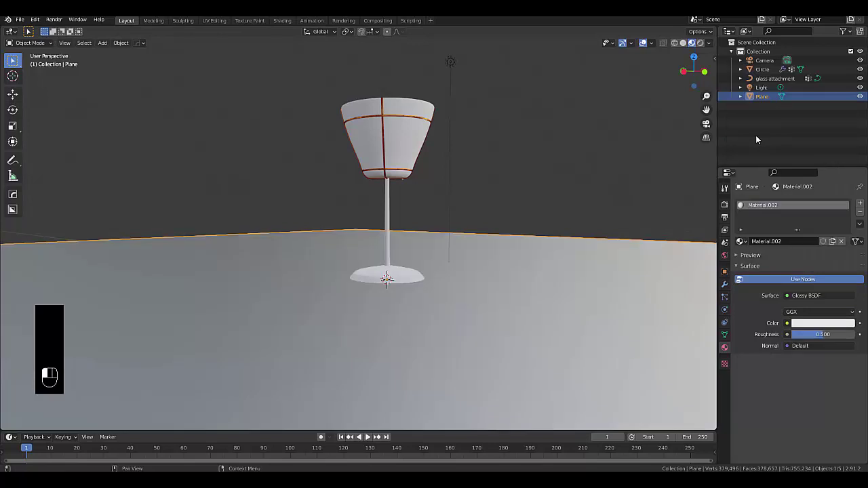
click(817, 324)
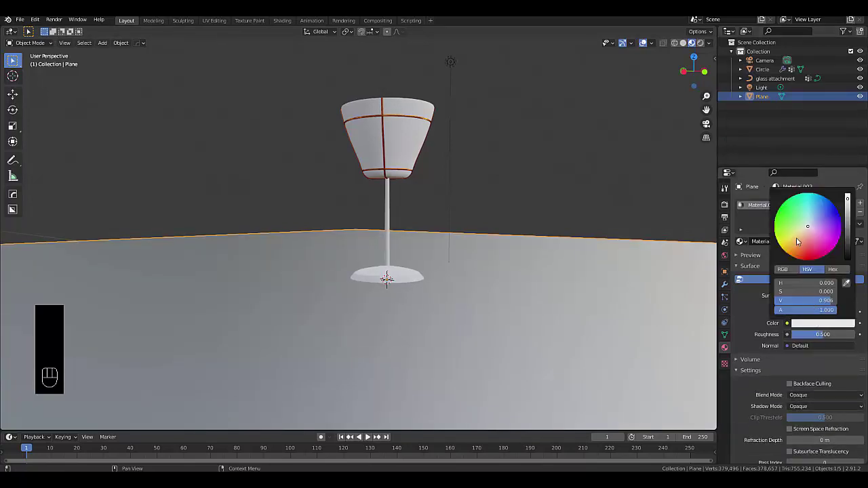
drag(800, 243, 829, 253)
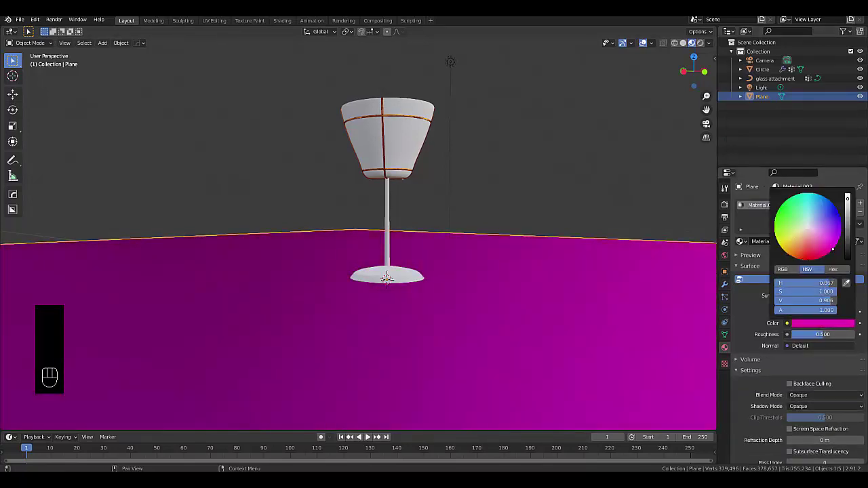
Try roughness values of 0.15 and 0.2 on the floor's glossy material, and settle on 0.18.
click(822, 334)
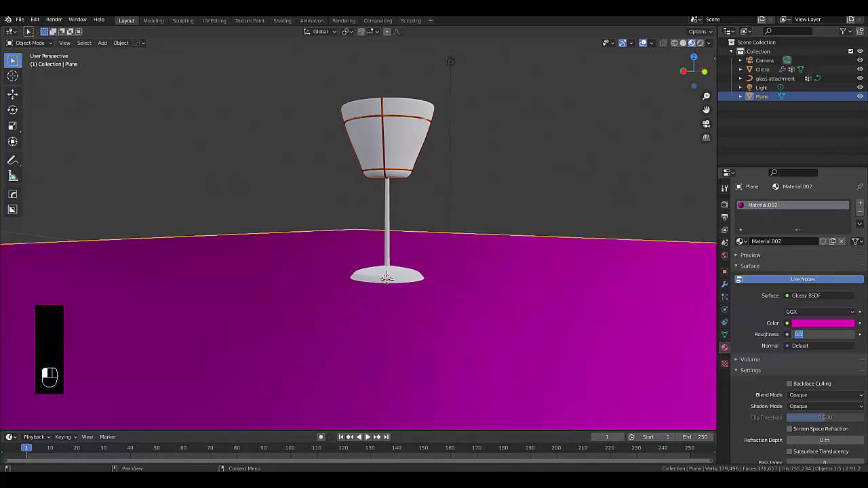
text(0.15)
key(Return)
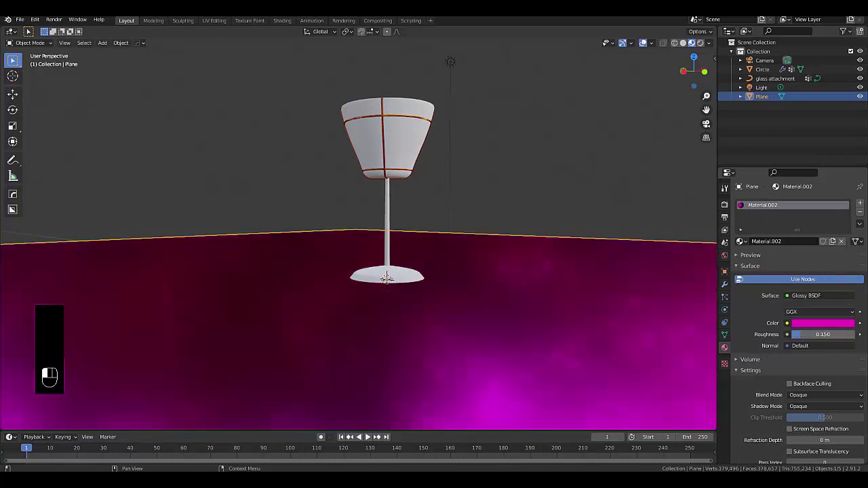
scroll(503, 292, down, 4)
middle_drag(503, 293, 485, 294)
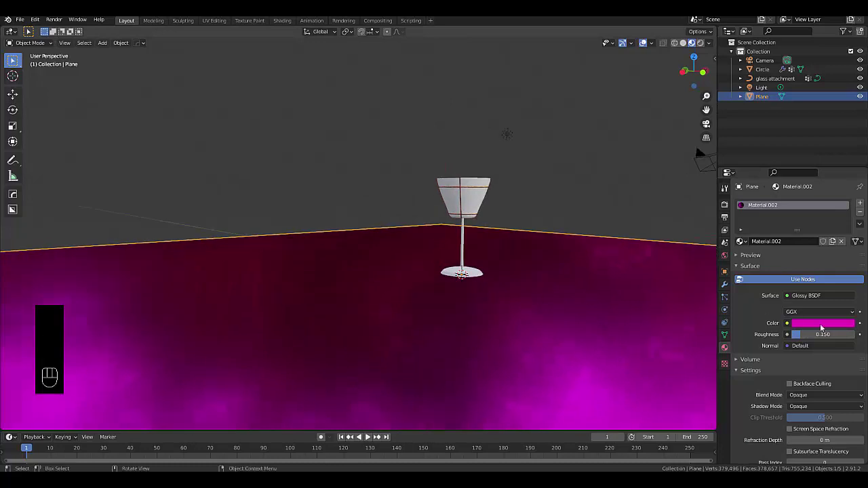
click(823, 334)
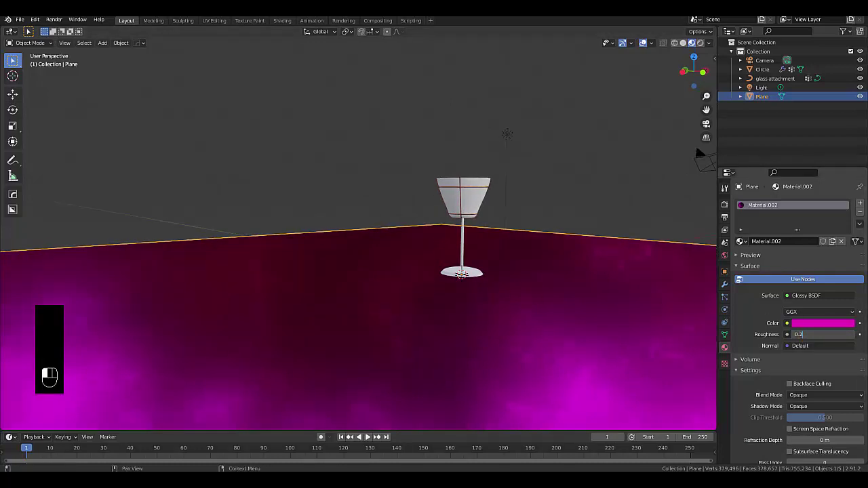
key(Return)
click(822, 334)
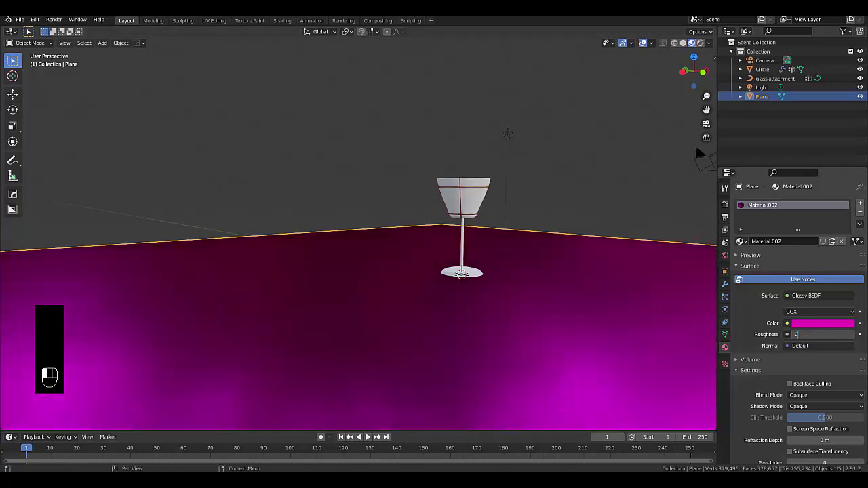
text(0.18)
key(Return)
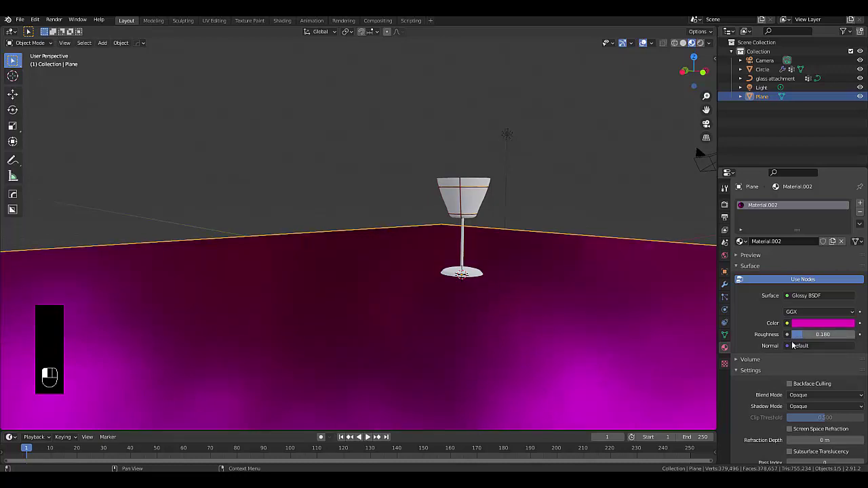
Use an Environment Texture for the world background colour and load snowy_field_2k.exr into it.
middle_drag(570, 258, 663, 263)
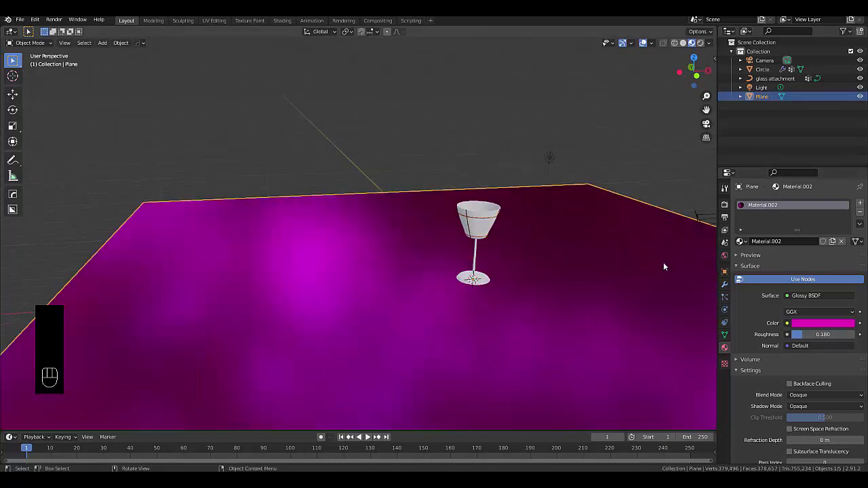
click(725, 256)
click(786, 263)
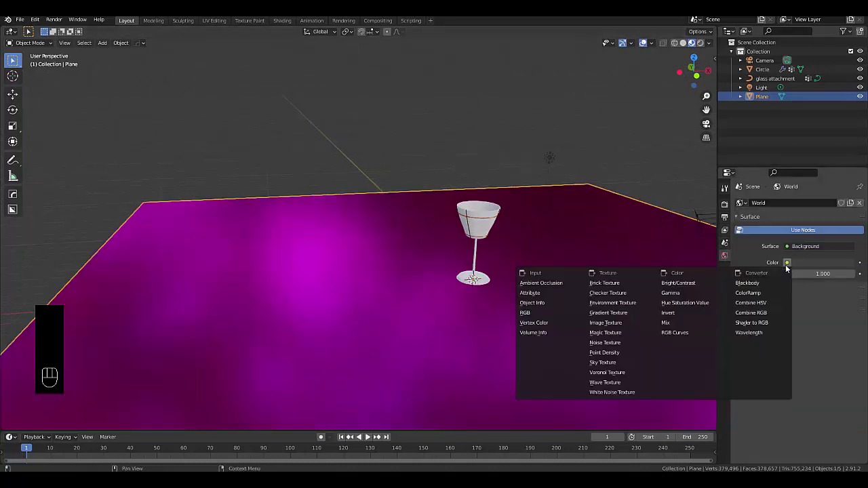
click(611, 302)
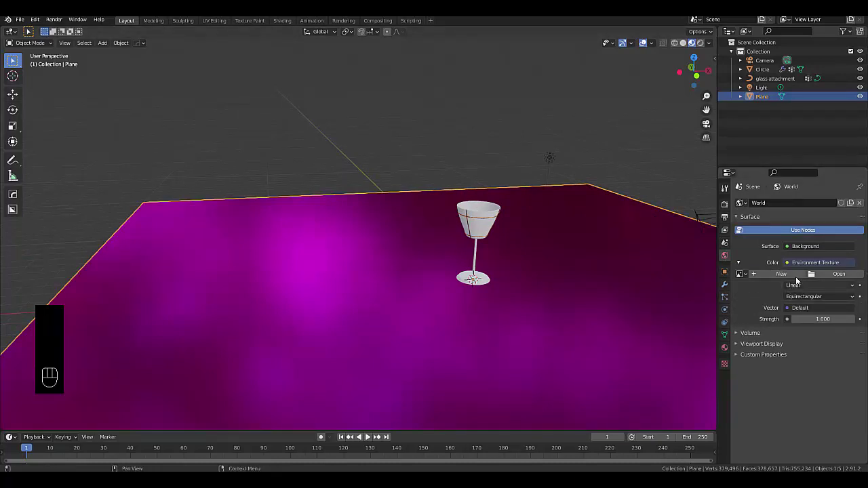
click(825, 274)
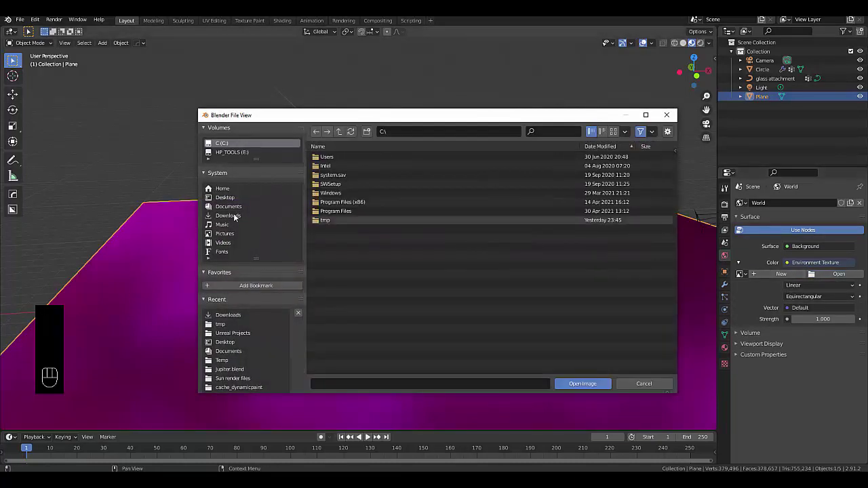
double_click(346, 175)
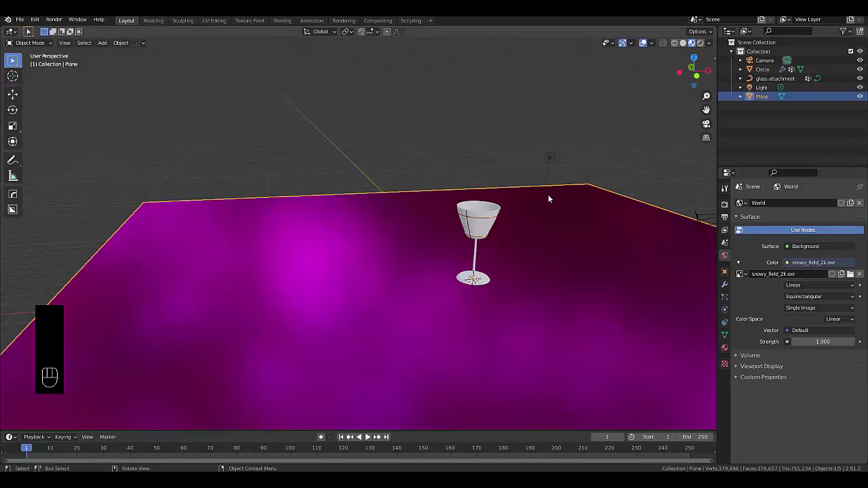
Show the viewport in rendered shading and make the render film transparent.
click(700, 43)
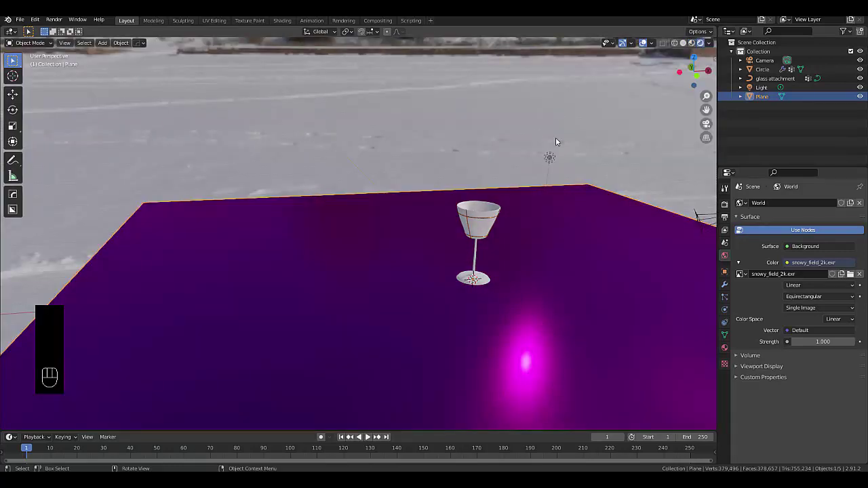
click(725, 218)
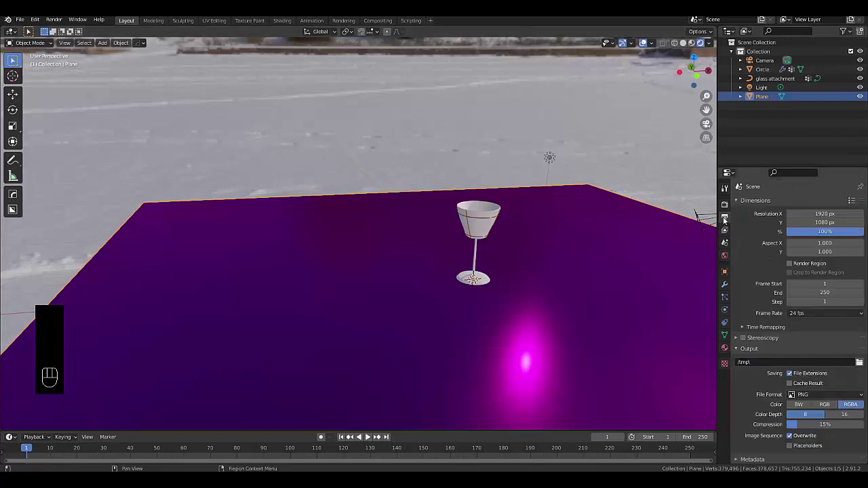
click(724, 205)
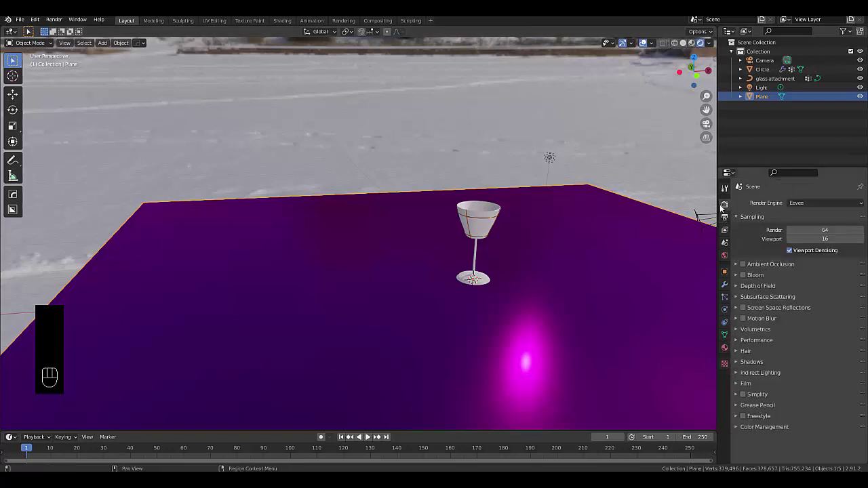
click(747, 384)
click(786, 407)
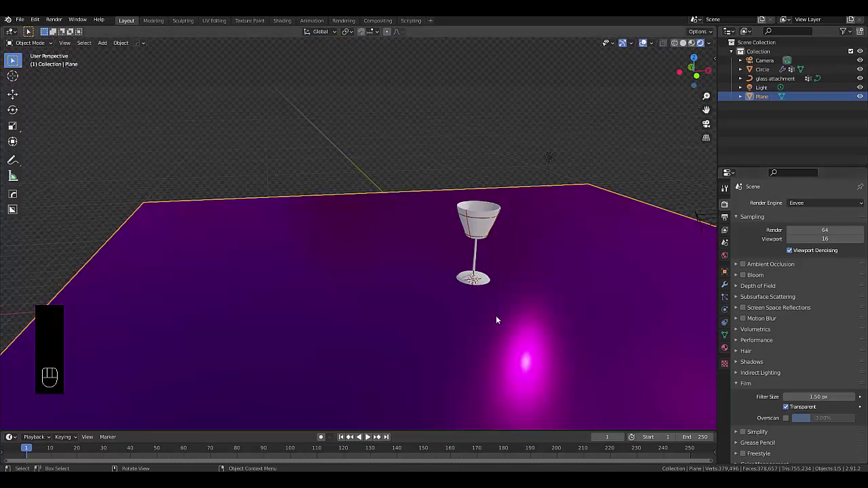
Give the wine glass object a new material with a Glass BSDF surface.
middle_drag(507, 281, 489, 271)
scroll(455, 236, up, 4)
click(507, 237)
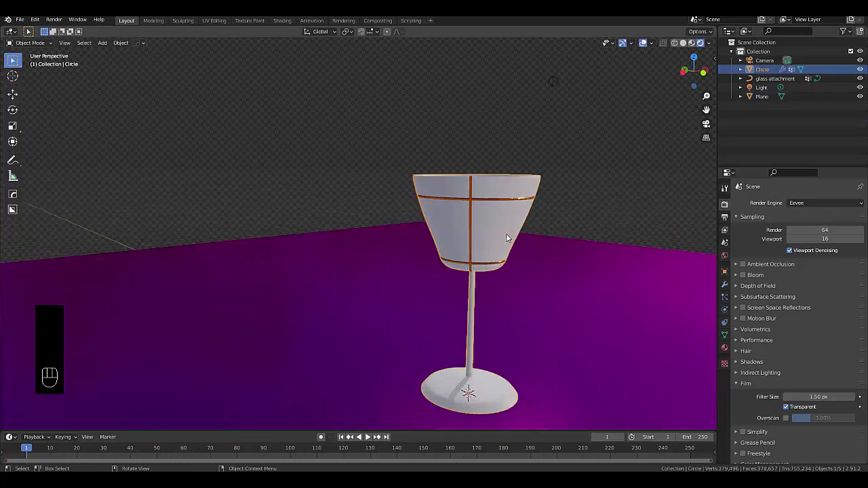
click(724, 348)
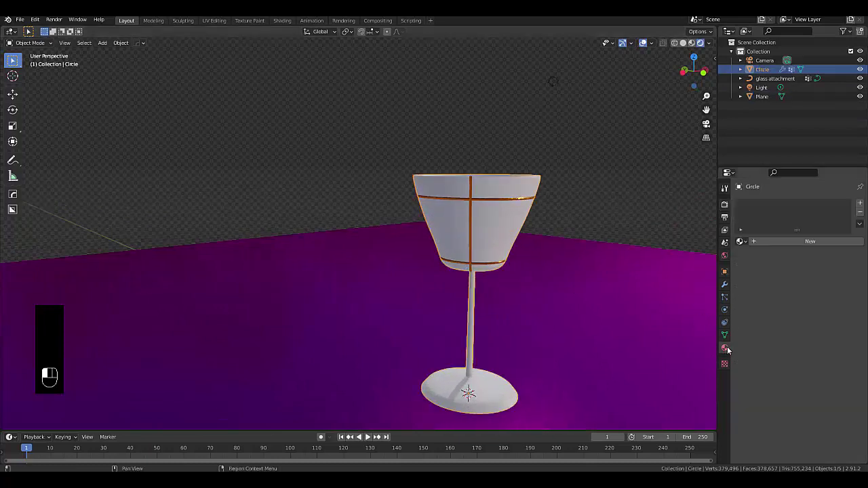
click(815, 243)
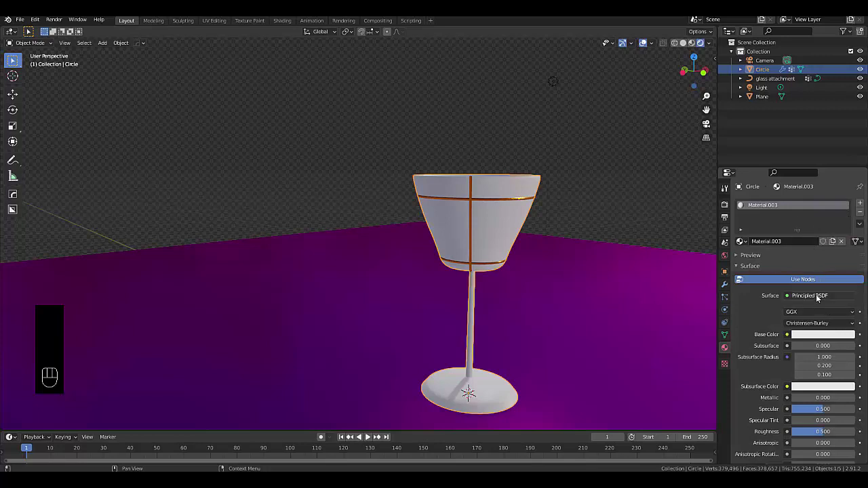
click(807, 295)
click(753, 126)
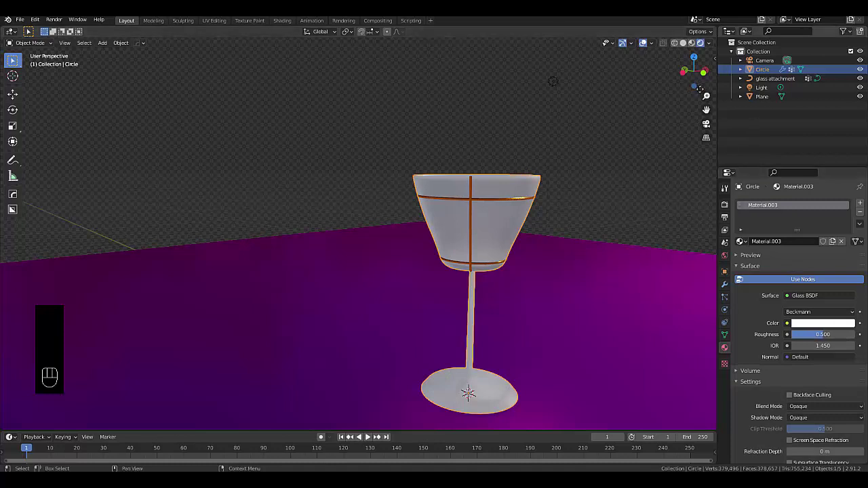
Set the glass material to Alpha Blend, enable Screen Space Refraction and Subsurface Translucency, and set the refraction depth to 0.1 m.
click(803, 407)
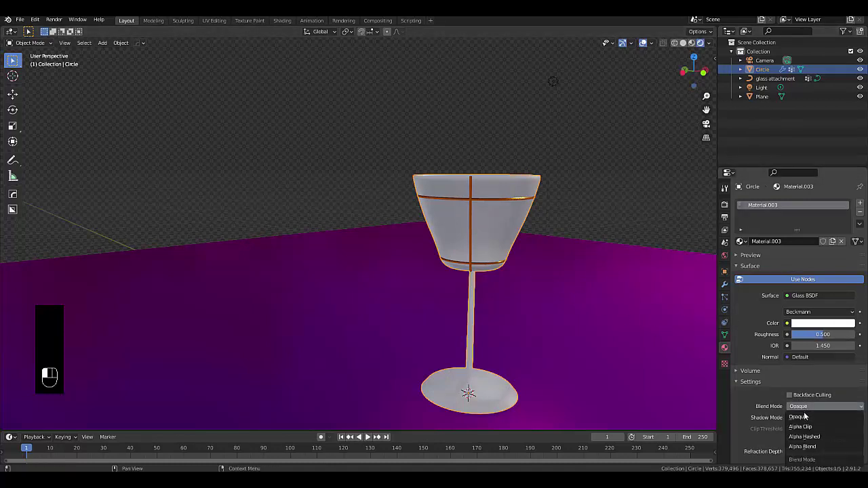
click(819, 445)
middle_drag(451, 248, 443, 230)
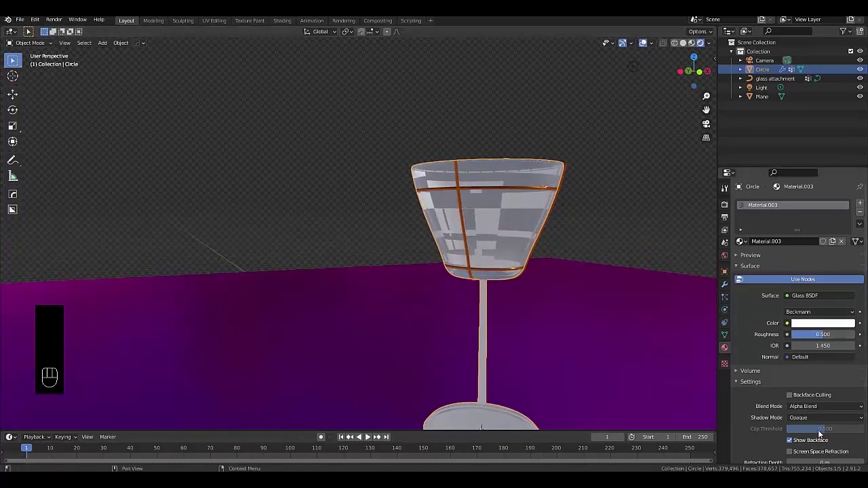
scroll(820, 434, down, 2)
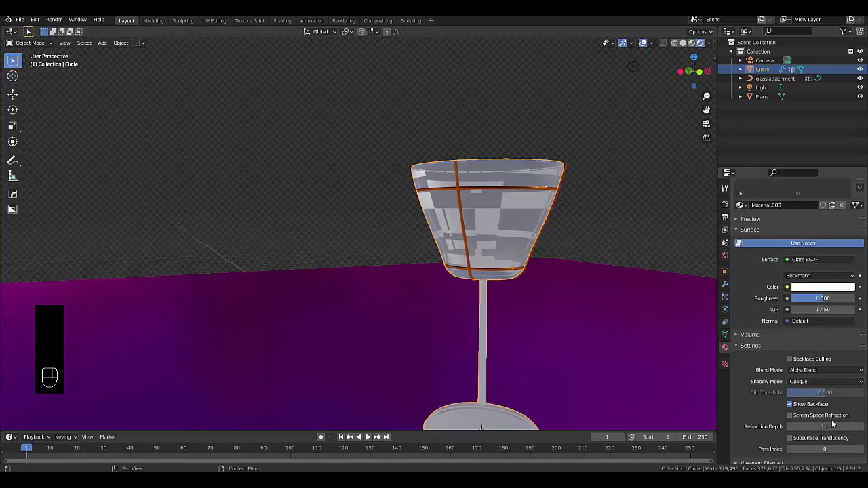
click(789, 416)
click(861, 427)
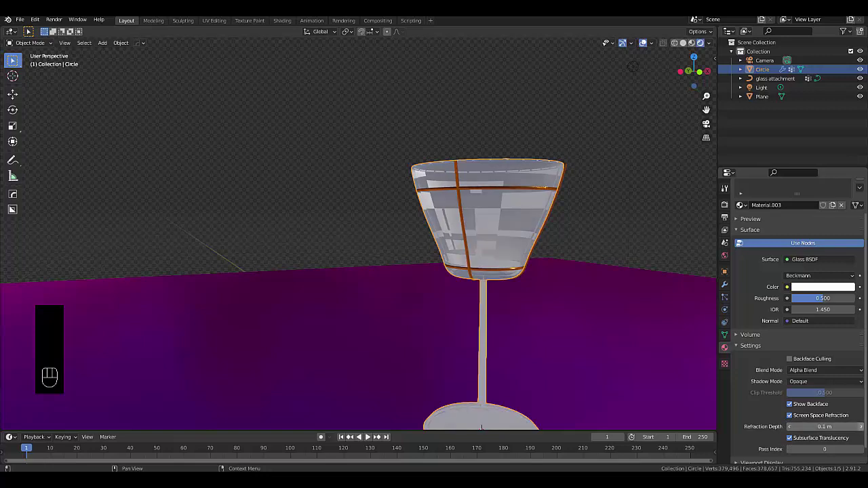
Enable Ambient Occlusion and Bloom in the Eevee render settings.
click(724, 203)
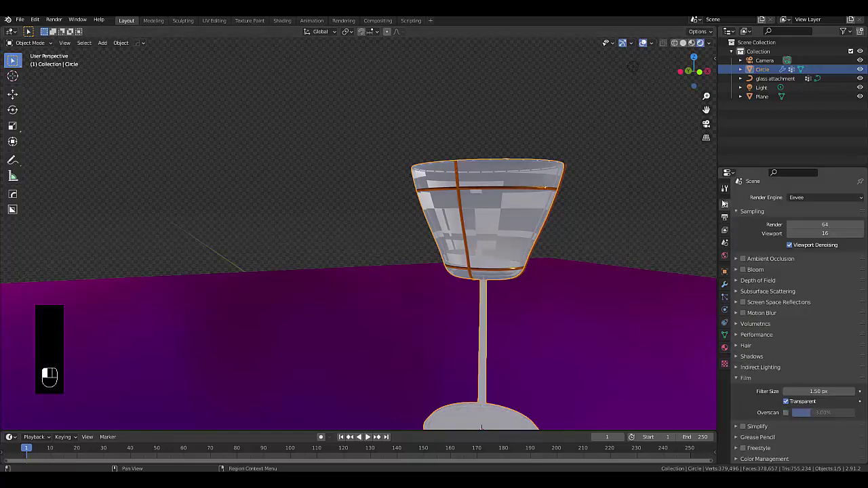
click(739, 270)
click(743, 269)
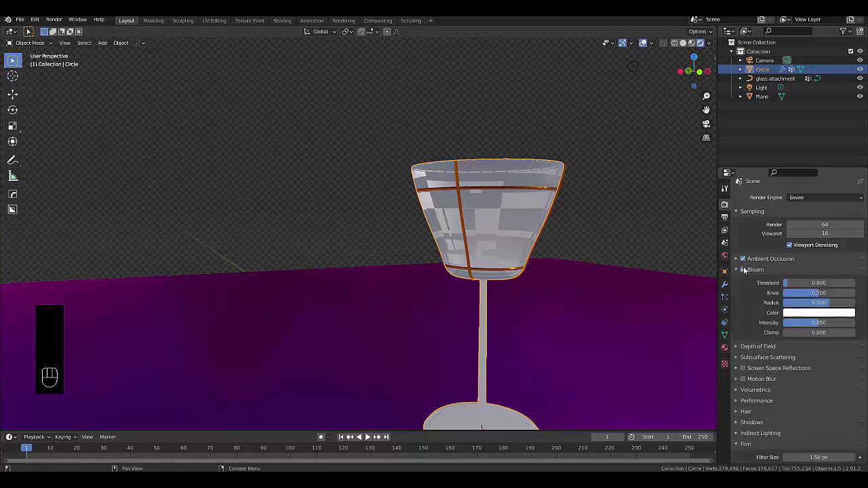
Enable Screen Space Reflections with Refraction in the Eevee render settings.
click(738, 368)
click(743, 369)
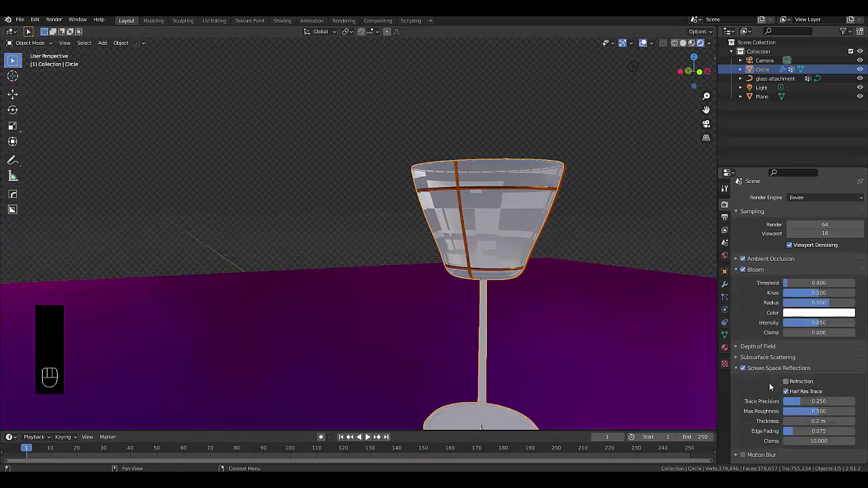
click(771, 383)
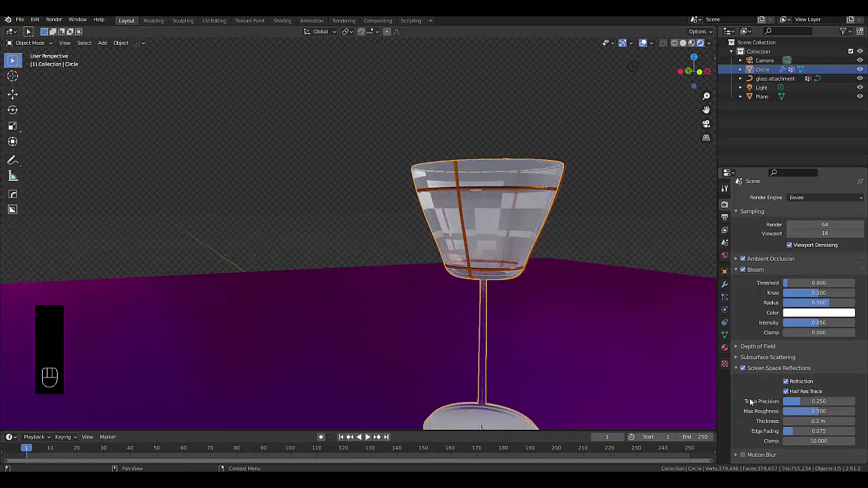
scroll(758, 387, down, 3)
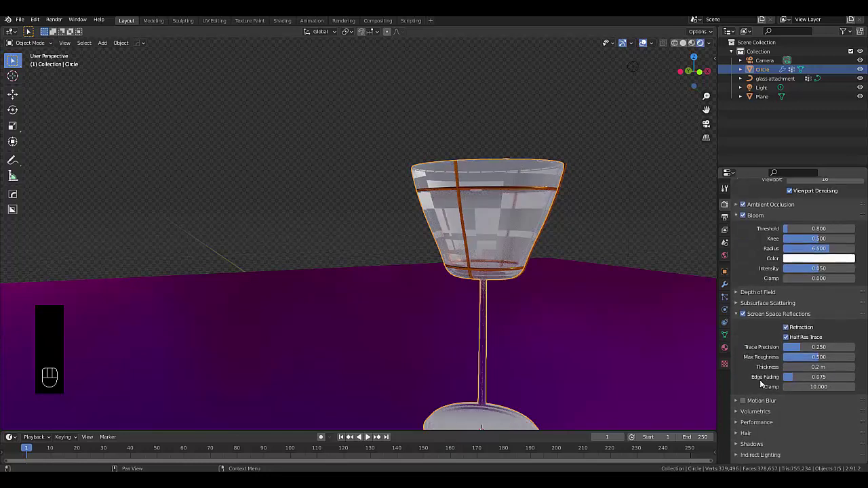
scroll(761, 384, down, 2)
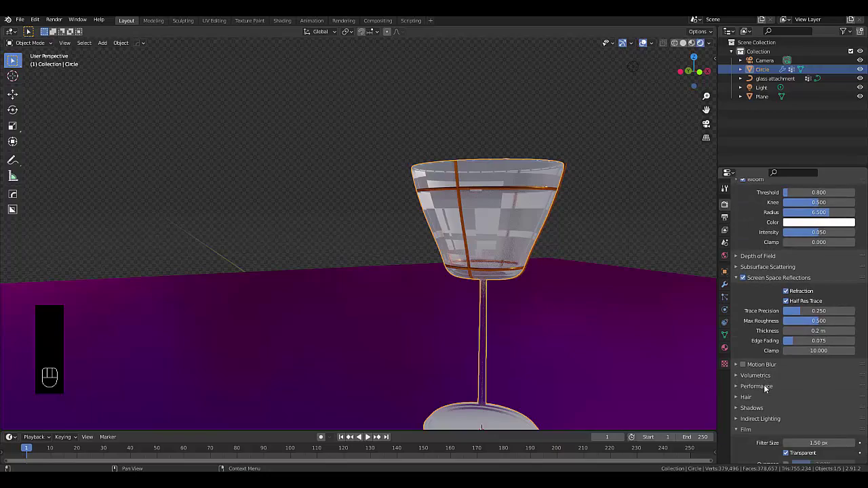
Examine the refraction on the wine glass's bowl and stem up close and from a distance in the rendered viewport.
middle_drag(502, 230, 570, 240)
scroll(556, 234, up, 6)
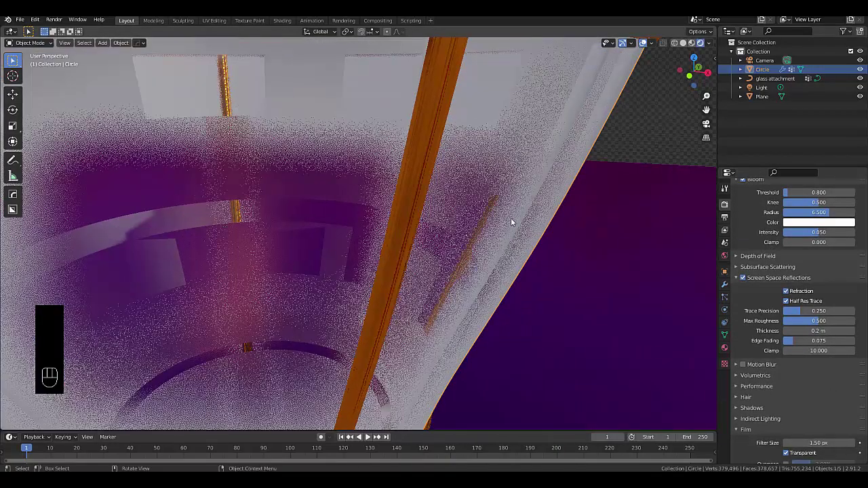
mouse_move(511, 222)
middle_down()
mouse_move(551, 210)
mouse_move(503, 197)
mouse_move(457, 208)
mouse_move(512, 212)
middle_up()
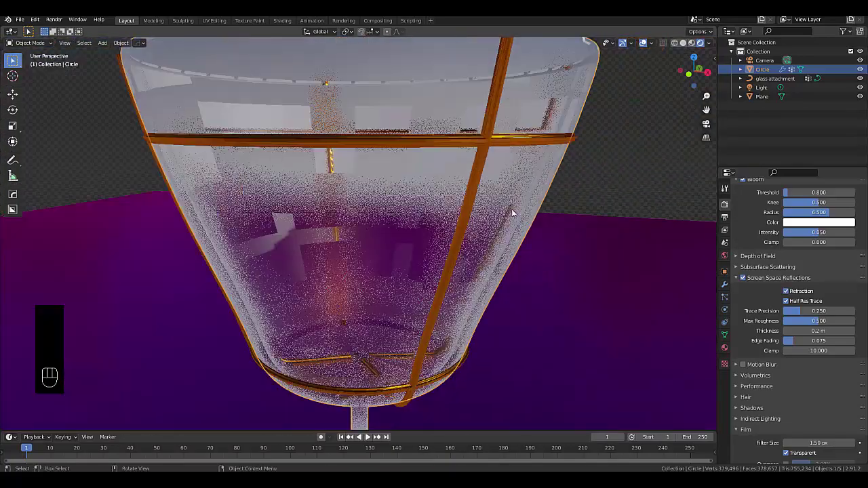
scroll(512, 212, down, 4)
scroll(450, 266, down, 3)
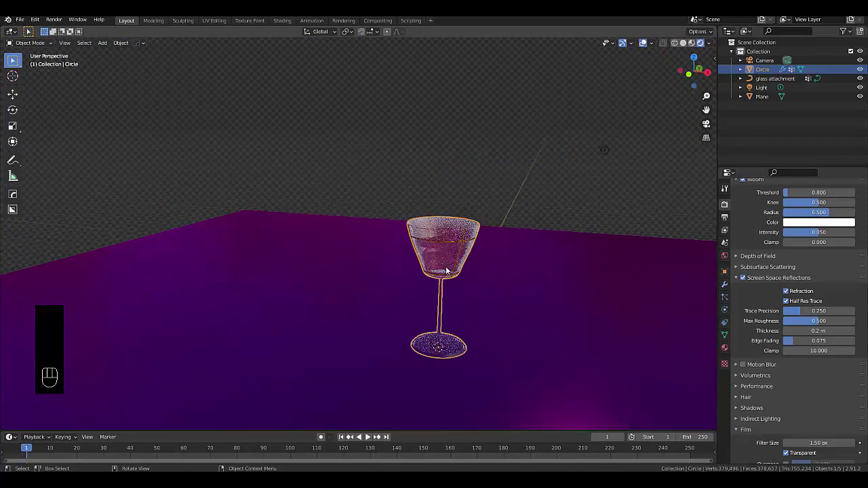
scroll(446, 266, up, 3)
scroll(438, 272, up, 2)
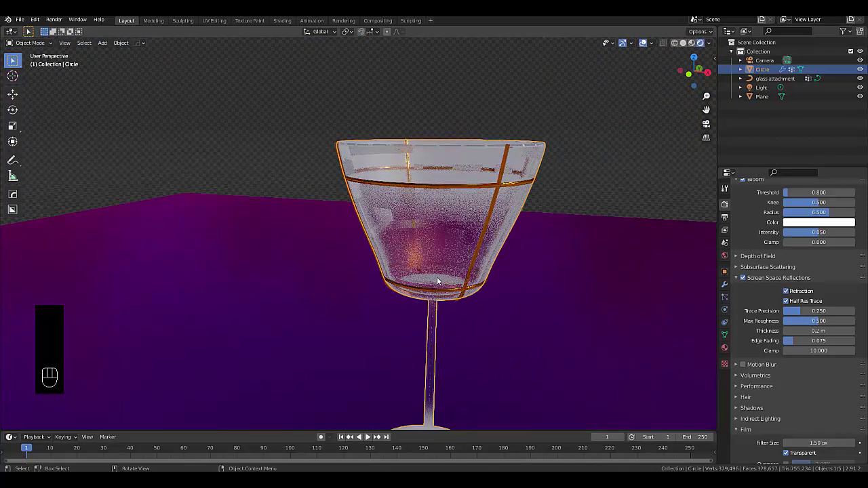
middle_drag(436, 280, 423, 323)
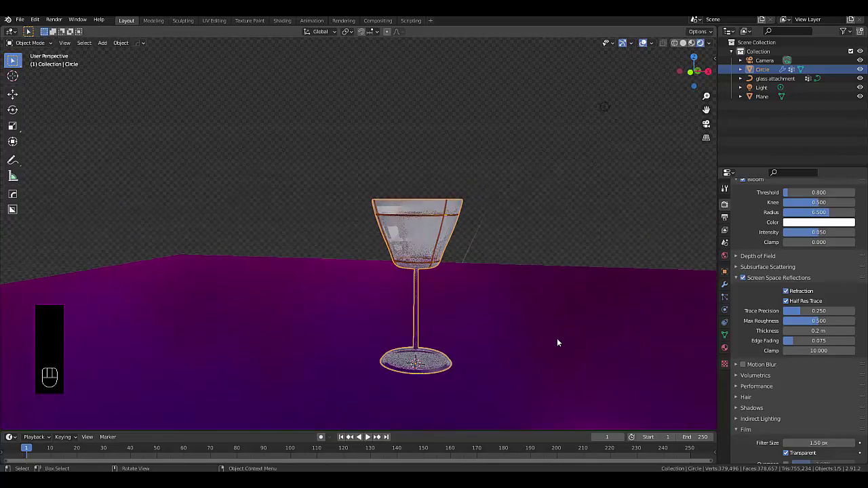
Add fluid physics to the floor plane as a planar collision Effector with a surface thickness of 0.00050.
click(556, 341)
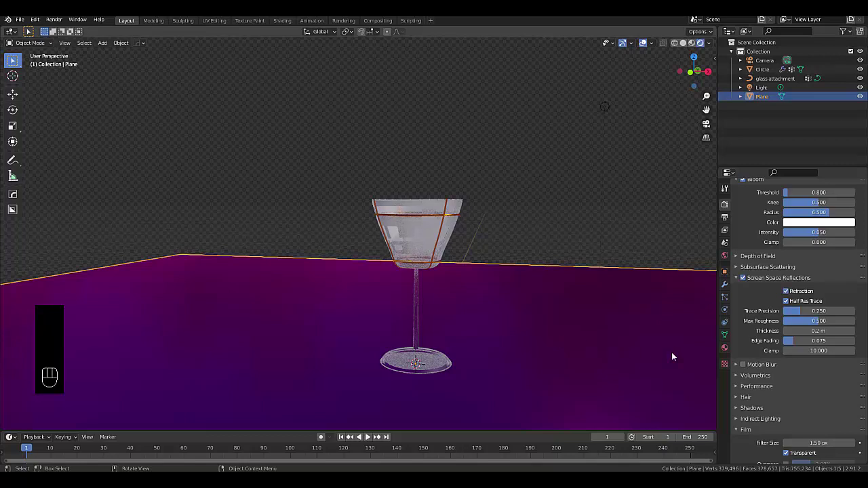
click(724, 284)
click(725, 309)
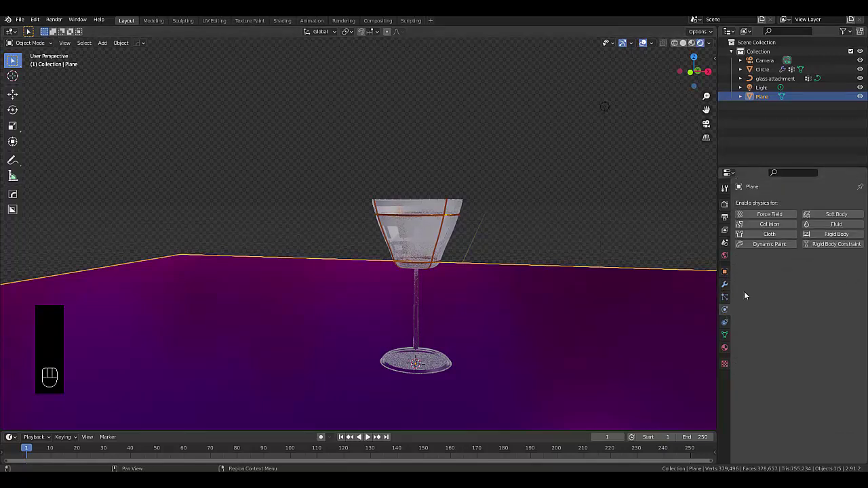
click(837, 226)
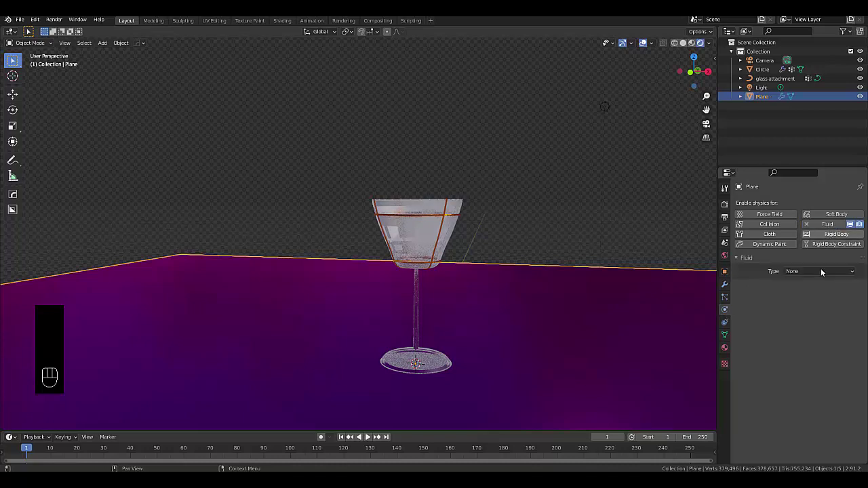
click(820, 270)
click(812, 311)
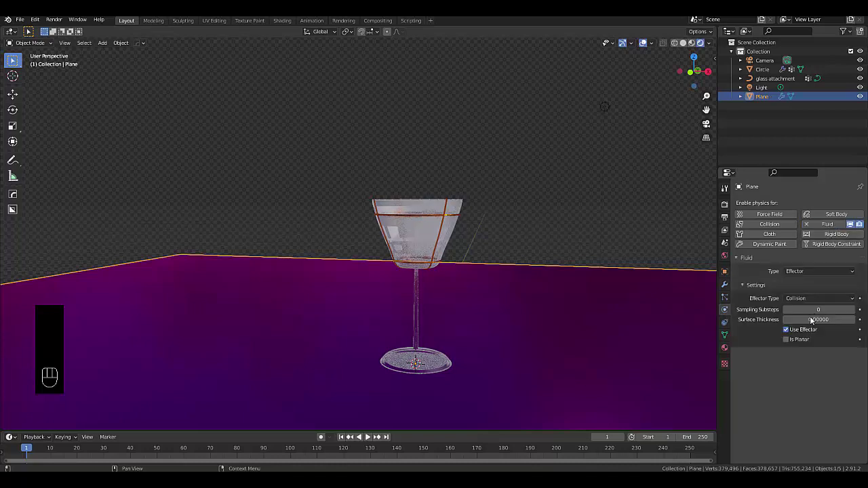
click(786, 340)
drag(819, 319, 824, 320)
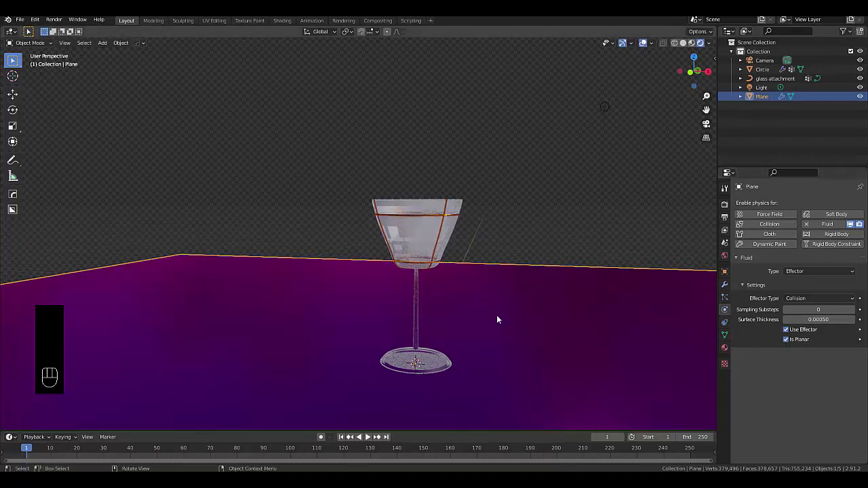
Duplicate the floor plane in place and rotate the copy 90° about the X axis to stand upright.
key(shift+d)
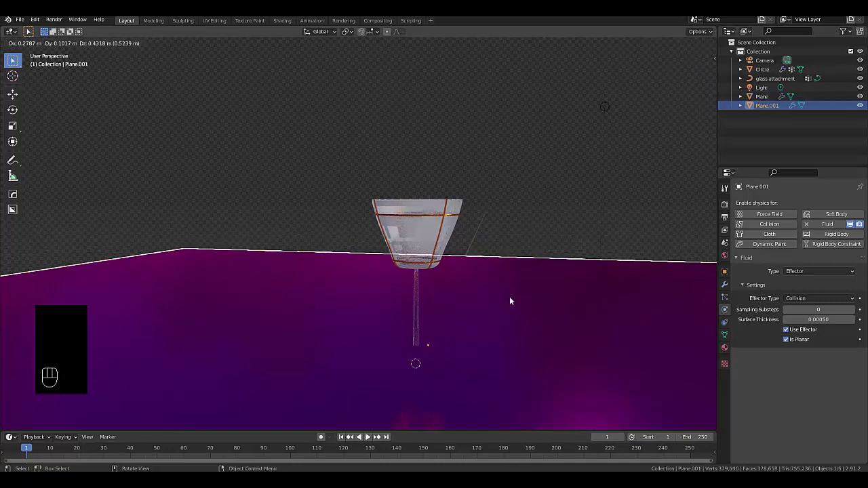
click(509, 296)
text(rx)
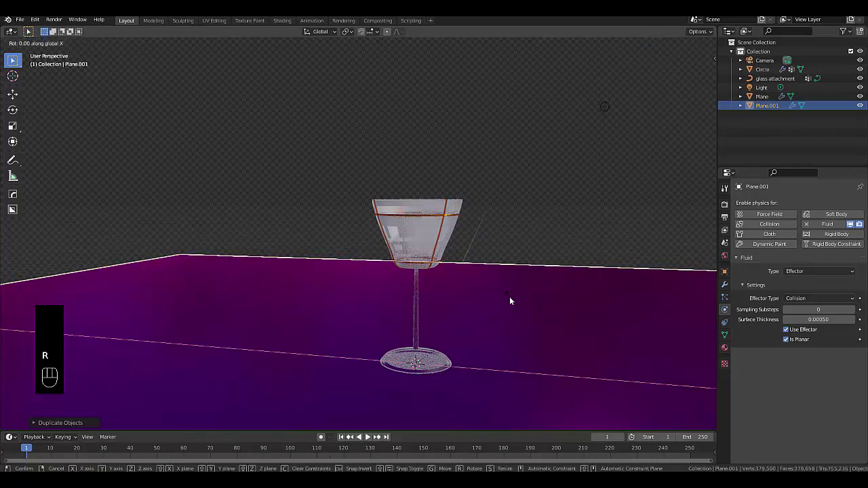
text(90)
click(510, 297)
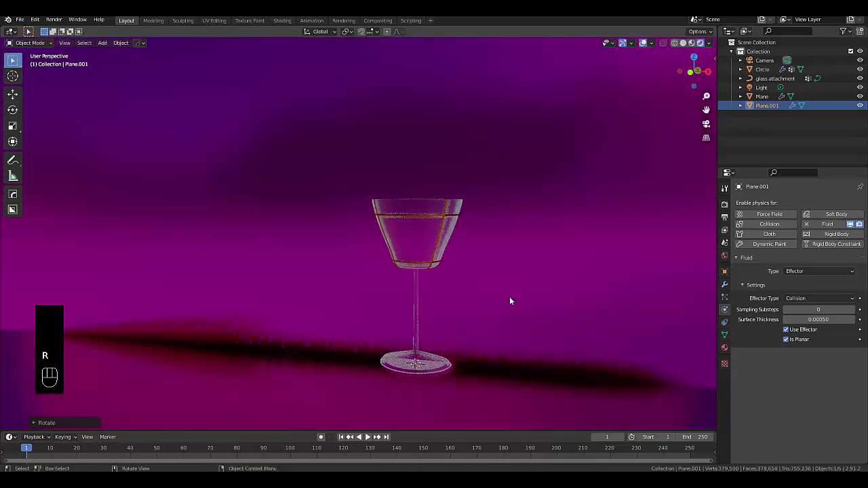
Move the upright plane about 18.5 m along the Y axis to form a back wall behind the glass.
key(g)
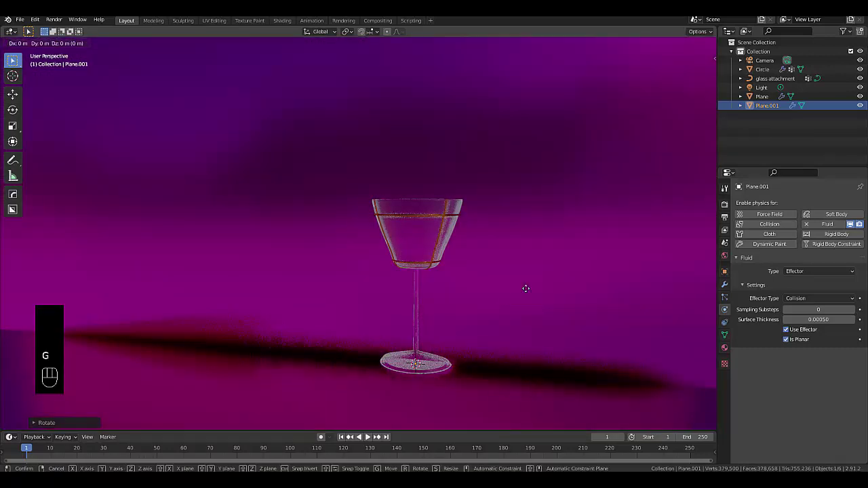
key(y)
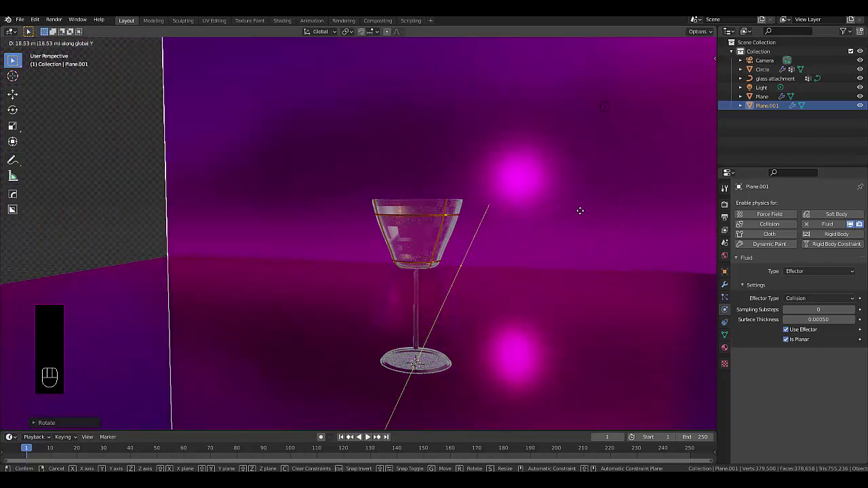
click(579, 214)
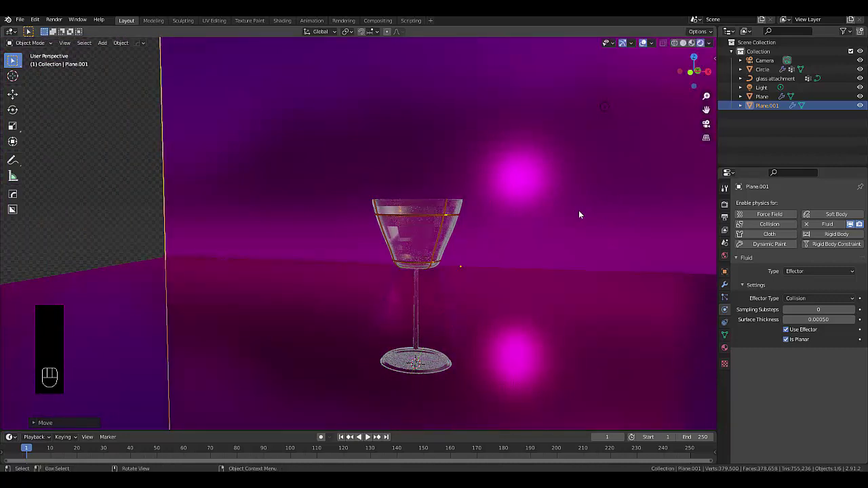
Duplicate the floor plane again in place and rotate this copy 90° about the Y axis.
click(191, 319)
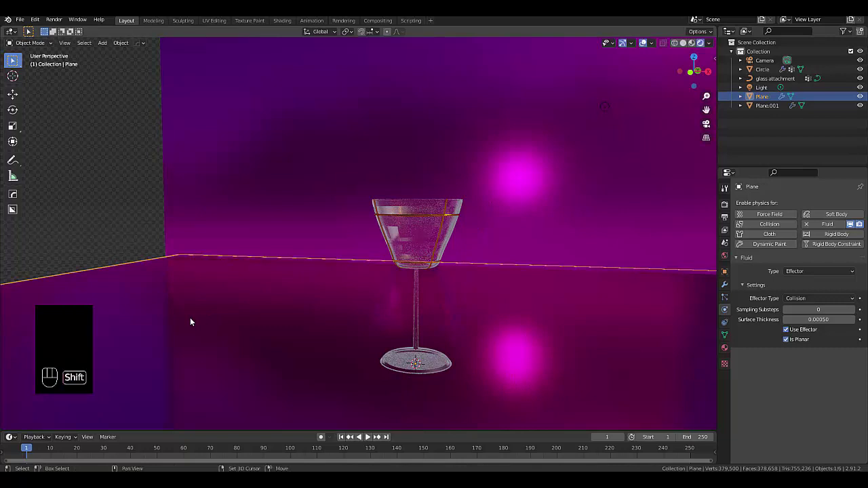
key(shift+d)
key(r)
key(x)
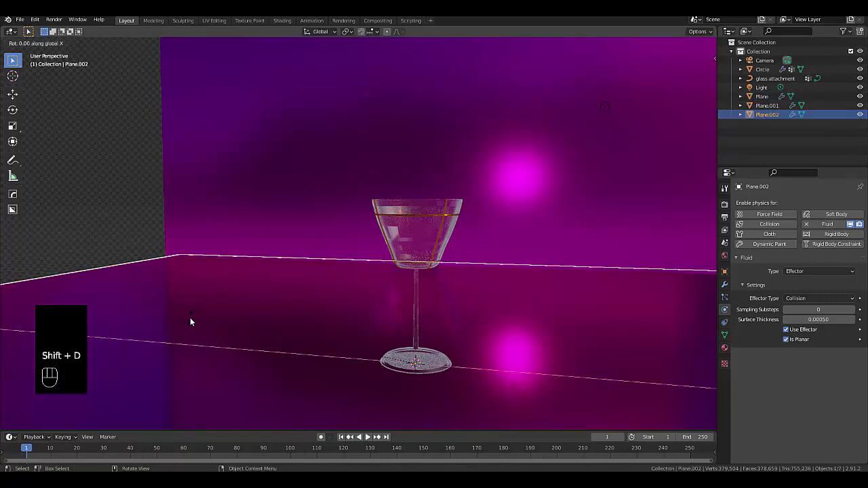
text(y90)
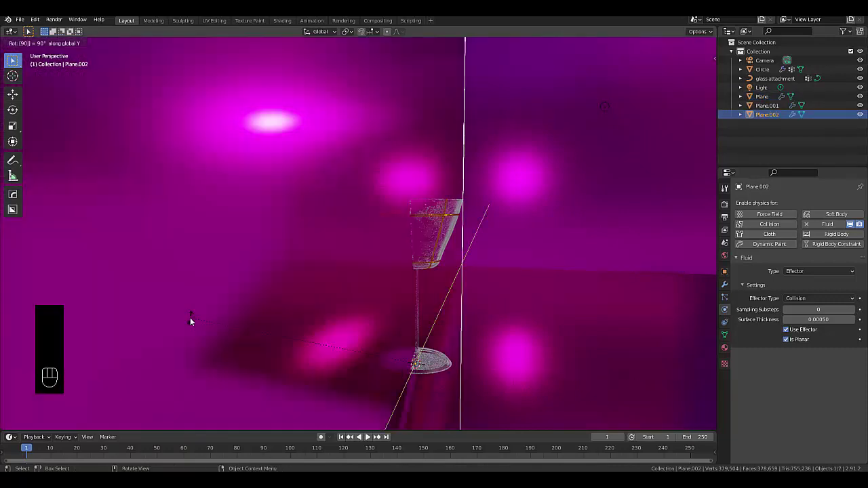
key(Return)
Move the second upright plane along the negative X axis, well clear of the glass, to form a side wall.
key(g)
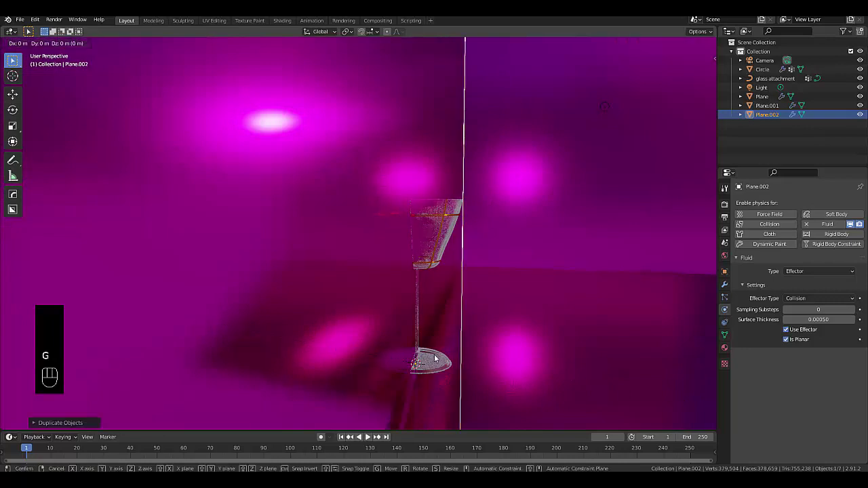
key(x)
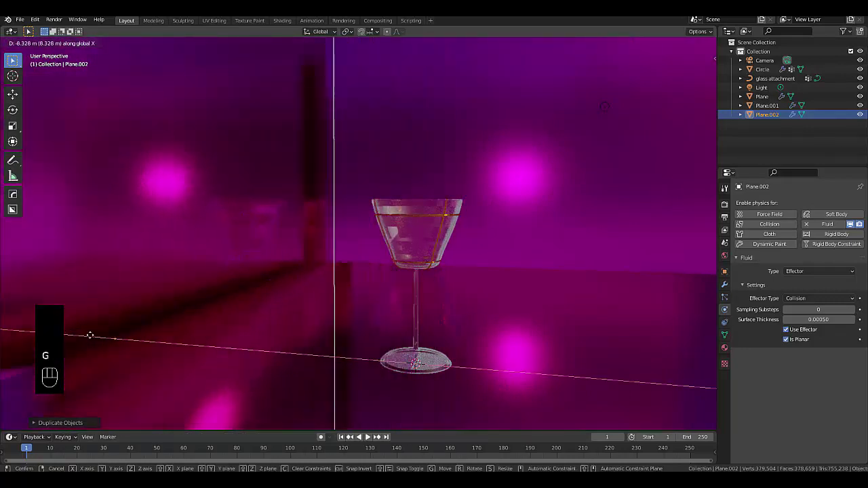
click(3, 324)
Remove the fluid physics from both the back wall and the side wall.
scroll(322, 306, down, 4)
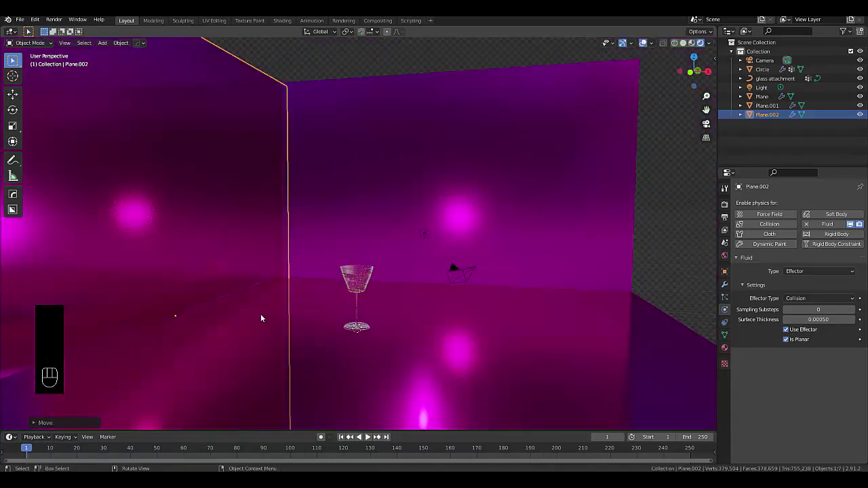
mouse_move(260, 314)
middle_down()
mouse_move(320, 312)
mouse_move(230, 316)
mouse_move(251, 314)
mouse_move(255, 301)
middle_up()
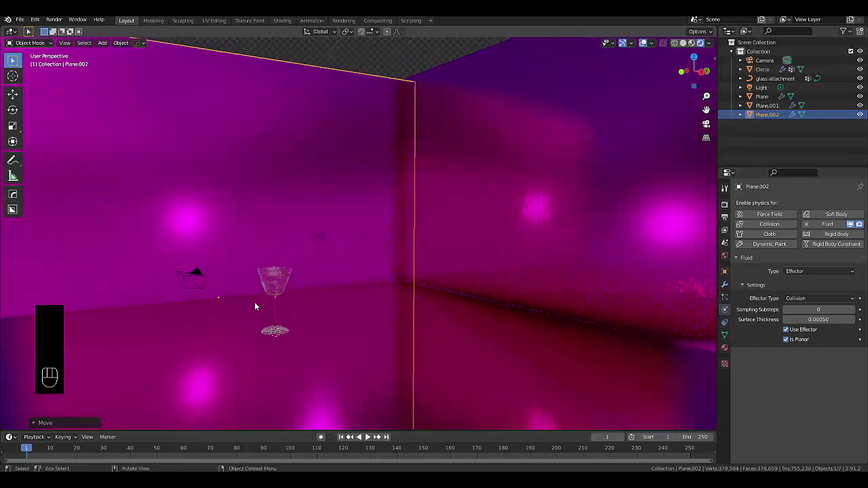
scroll(261, 293, up, 4)
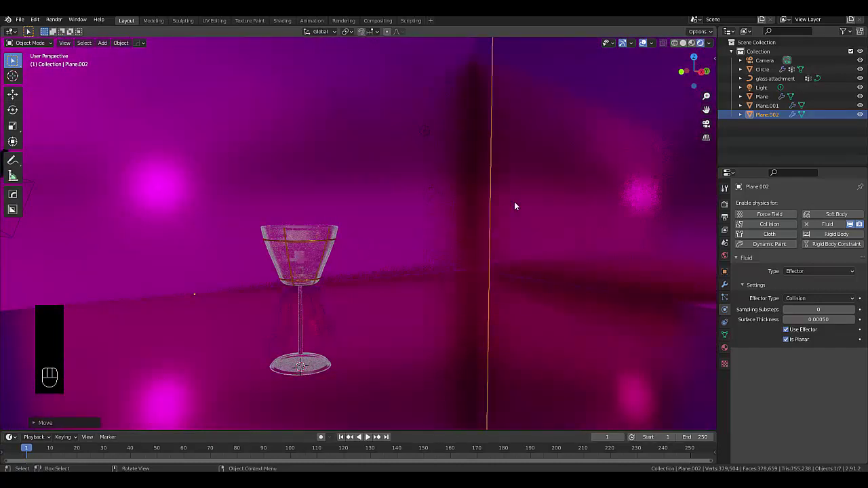
click(546, 181)
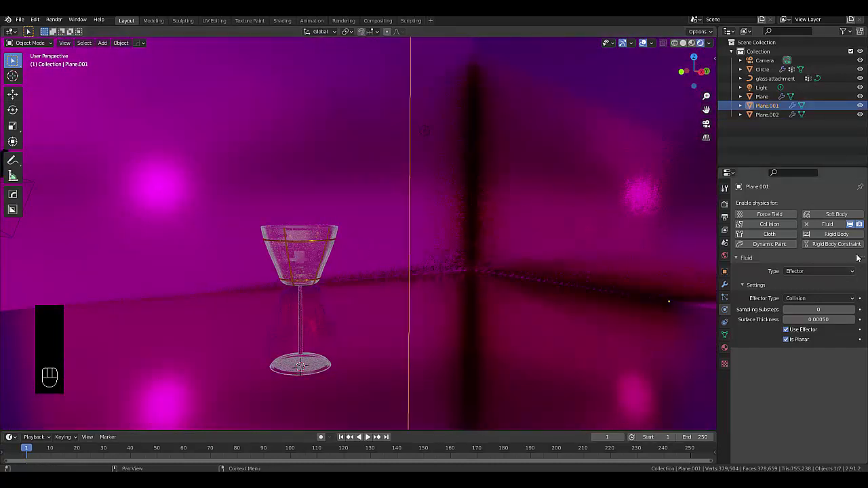
click(807, 224)
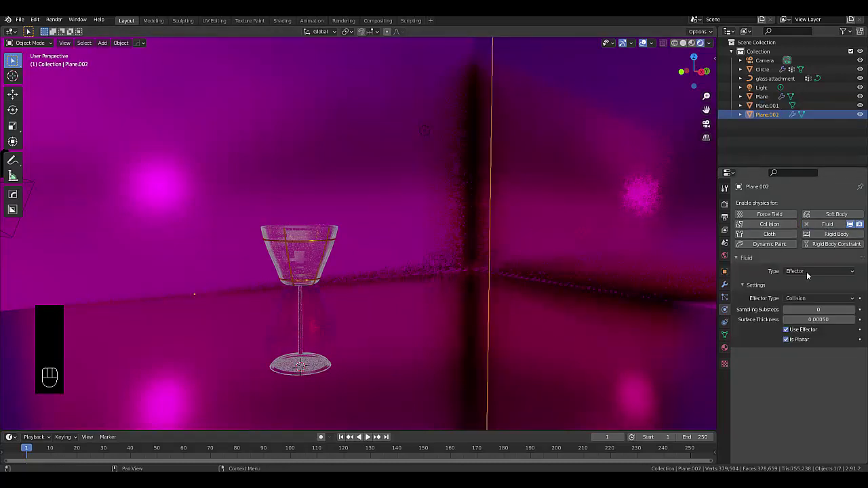
click(806, 227)
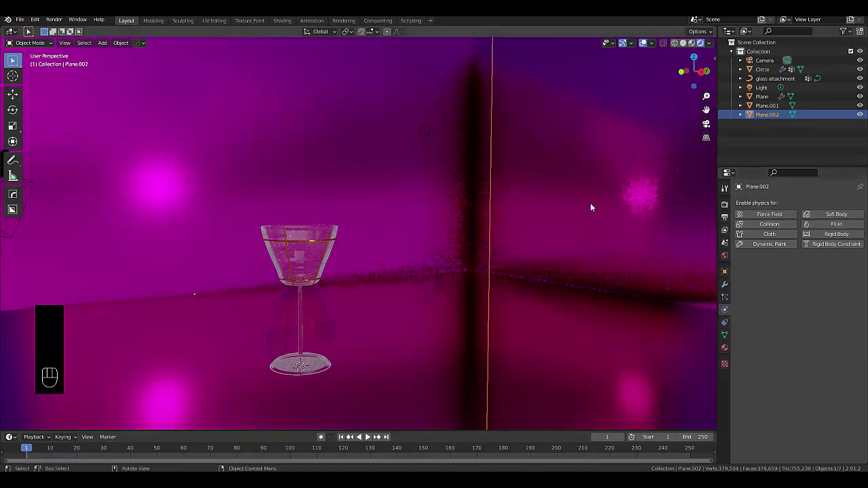
Remove the glossy floor material from the back wall and give the wall a new material of its own.
click(594, 203)
click(724, 348)
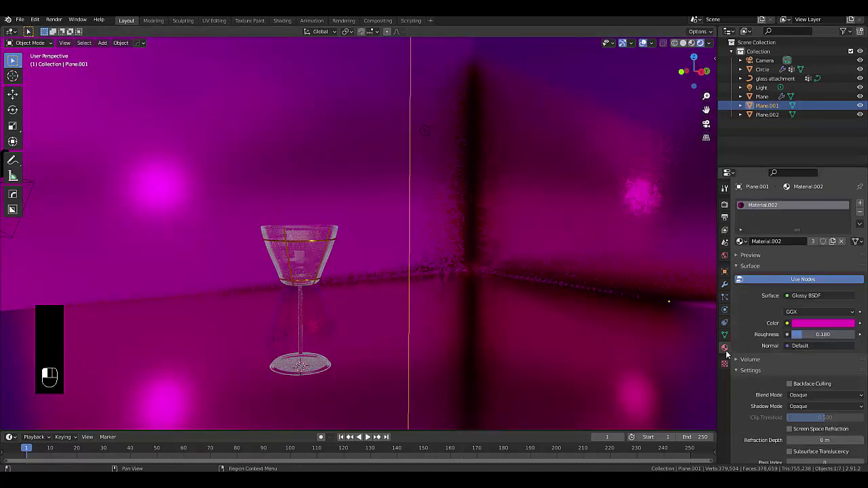
click(860, 204)
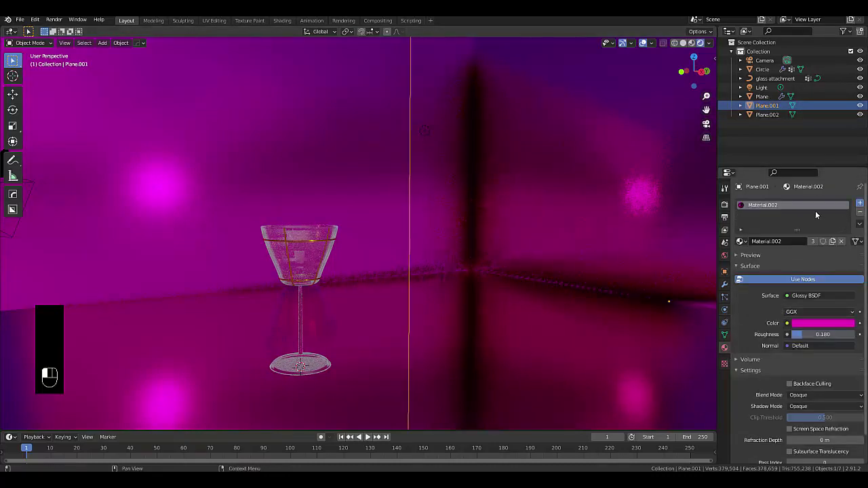
click(800, 206)
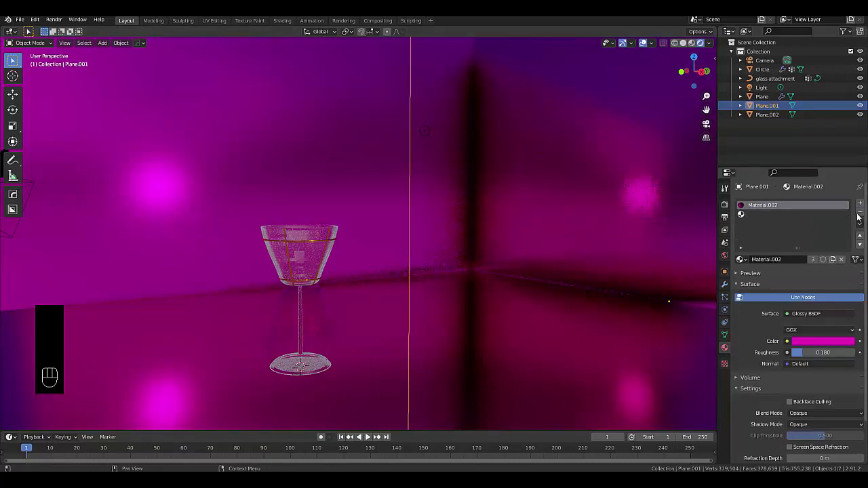
click(860, 212)
click(795, 241)
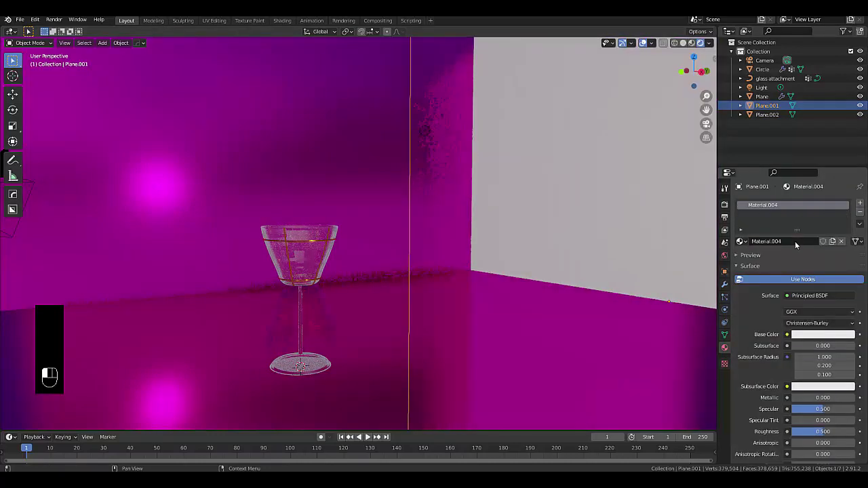
Switch the back wall material's surface to Glossy BSDF and set its color to a fully saturated cyan, hue 0.523.
click(801, 297)
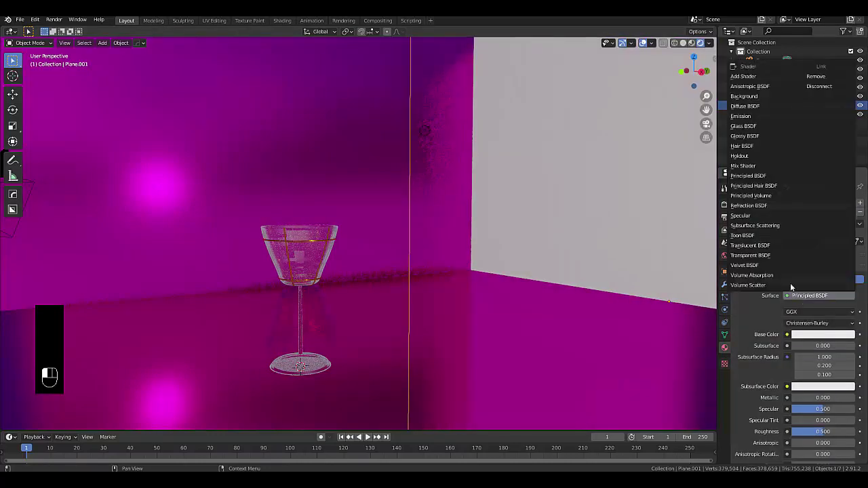
click(759, 137)
click(826, 324)
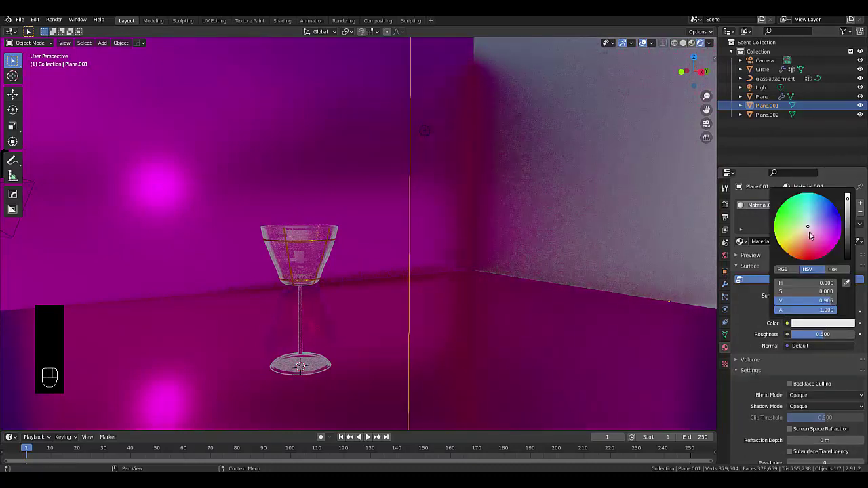
drag(811, 221, 813, 195)
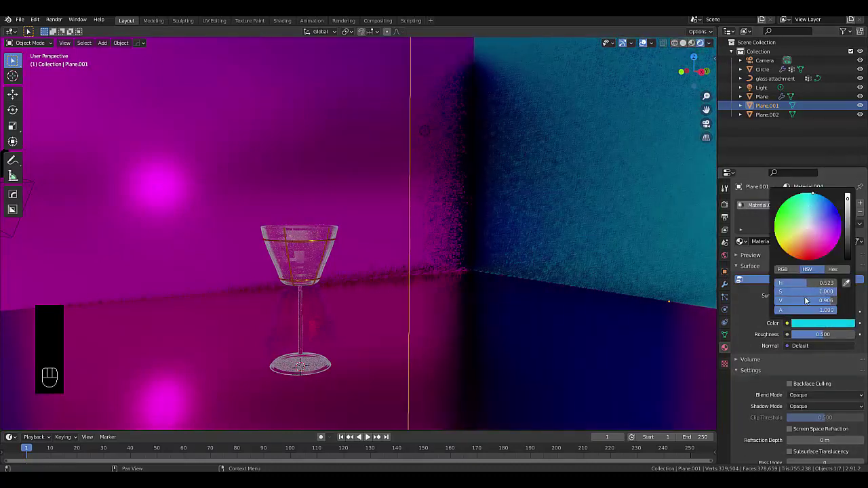
Try a roughness of 0 on the back wall's glossy material, and settle on 0.18.
click(821, 334)
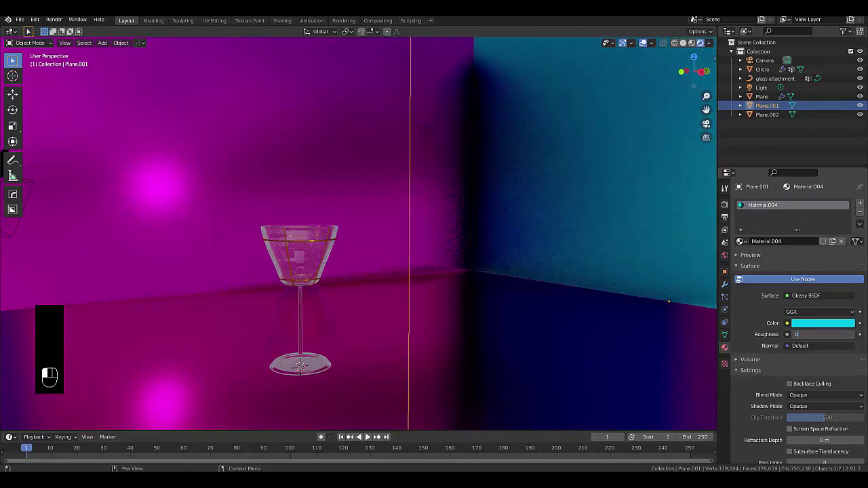
key(Return)
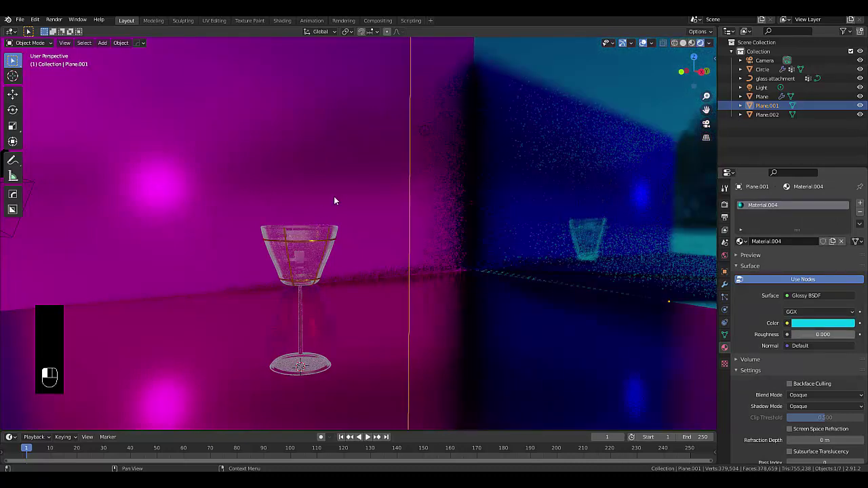
middle_drag(452, 217, 479, 221)
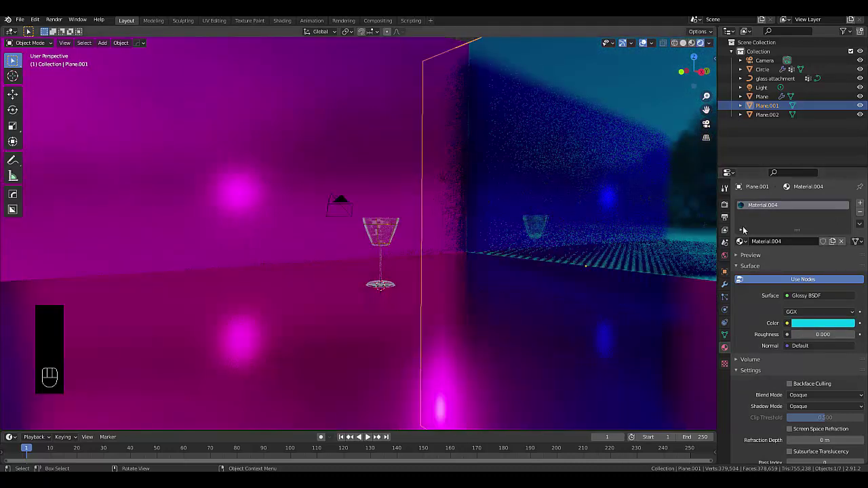
click(825, 334)
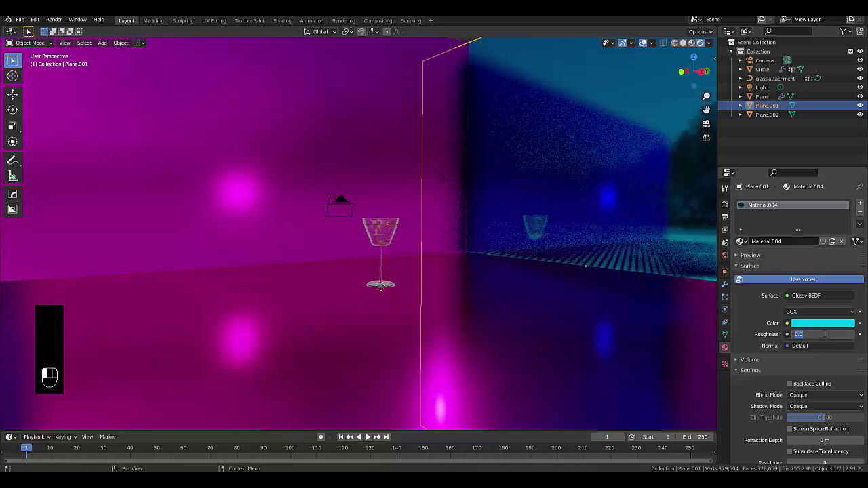
text(0.18)
key(Return)
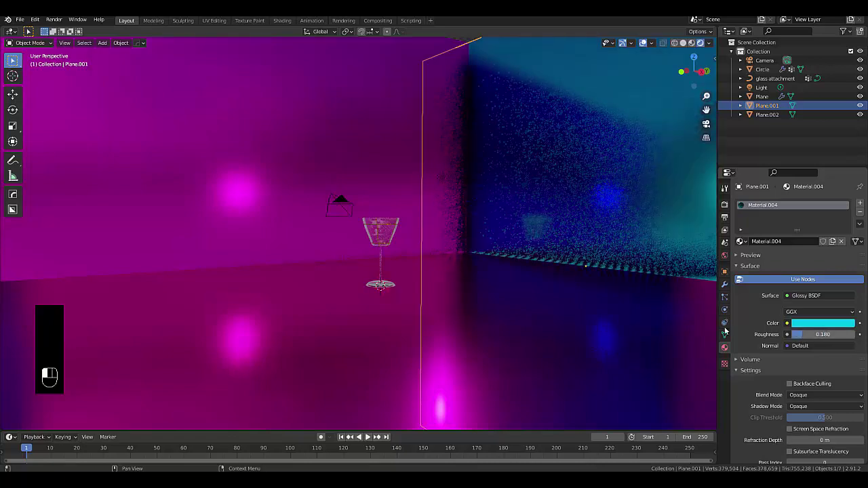
Remove the shared pink floor material from the side wall and give that wall a new material of its own.
mouse_move(581, 263)
middle_down()
mouse_move(605, 262)
mouse_move(572, 259)
mouse_move(573, 273)
middle_up()
scroll(363, 186, up, 4)
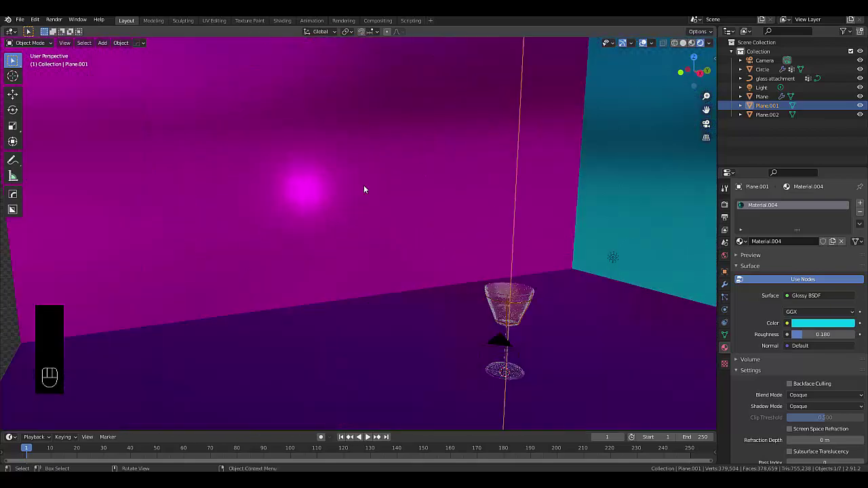
click(363, 185)
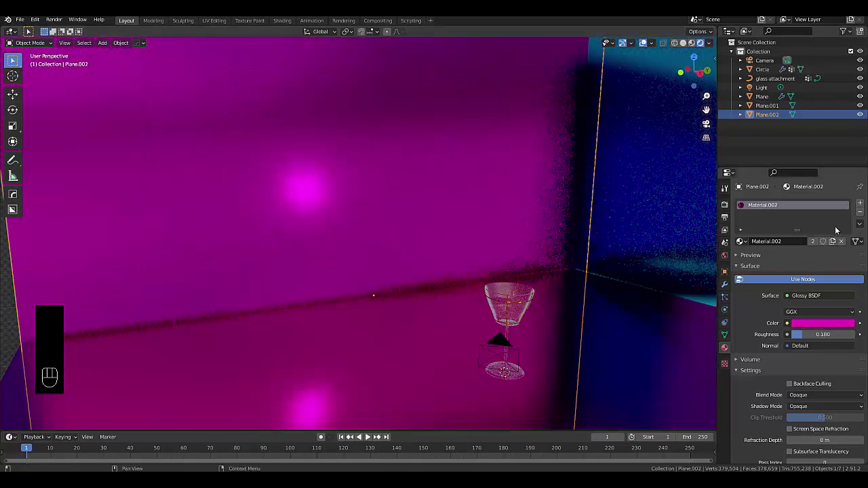
click(780, 205)
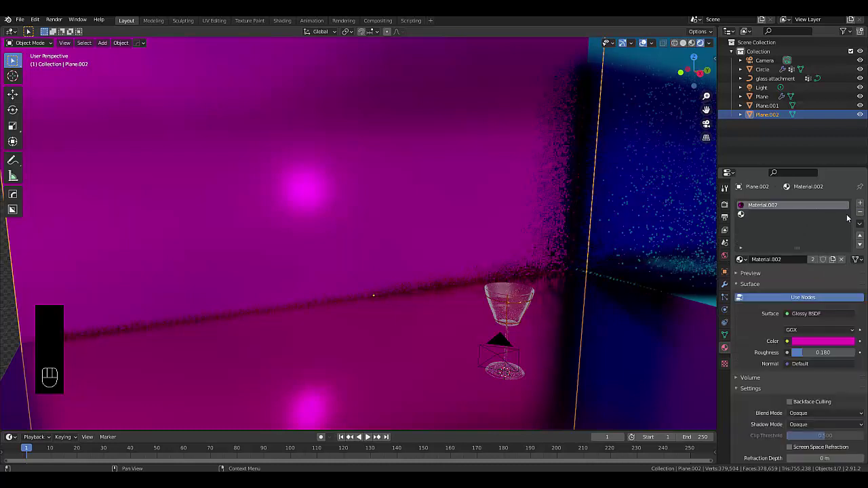
click(860, 212)
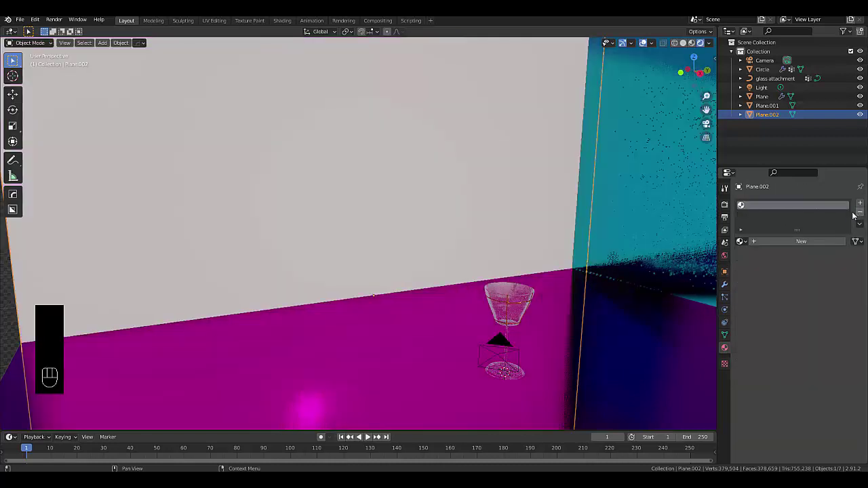
click(800, 241)
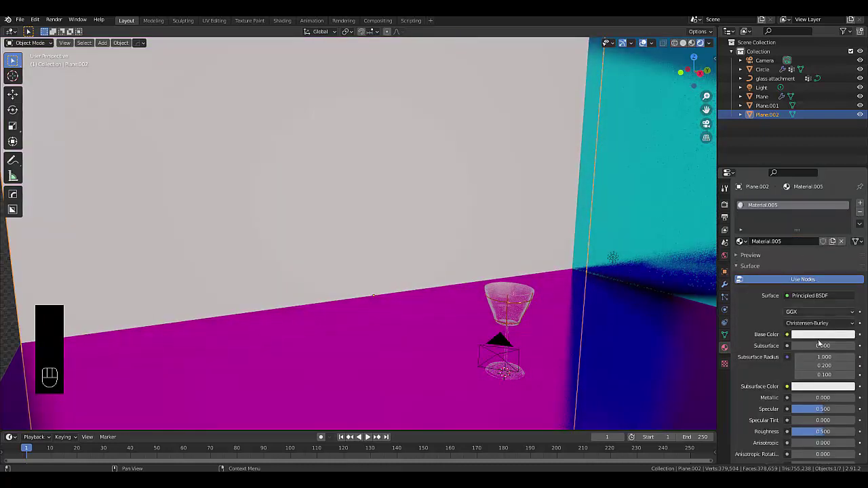
Make the side wall's new material a bright green Glossy BSDF with a roughness of 0.18.
click(821, 335)
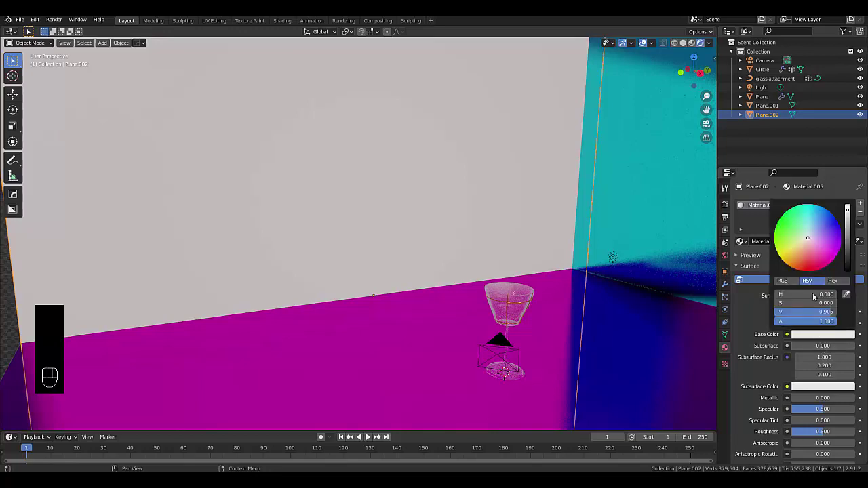
drag(805, 243, 774, 233)
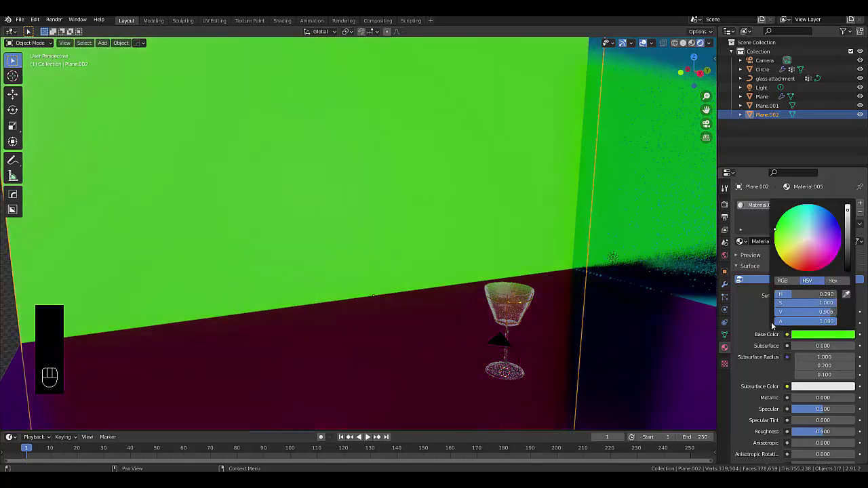
click(803, 299)
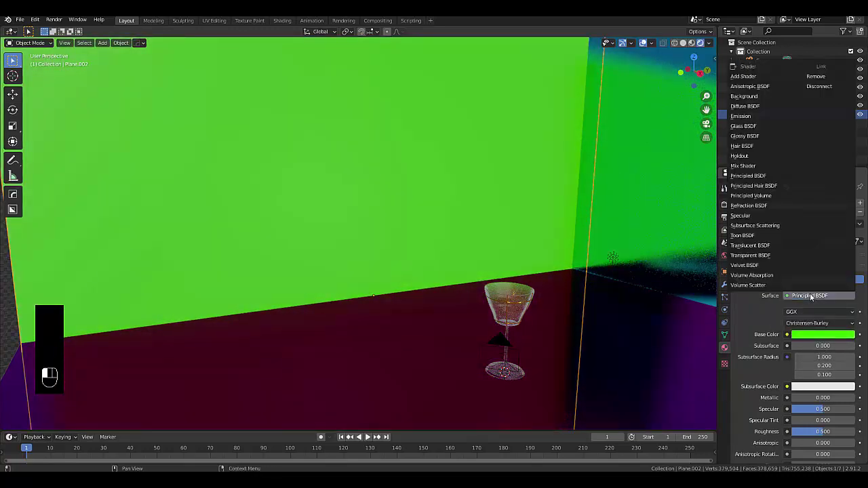
click(744, 136)
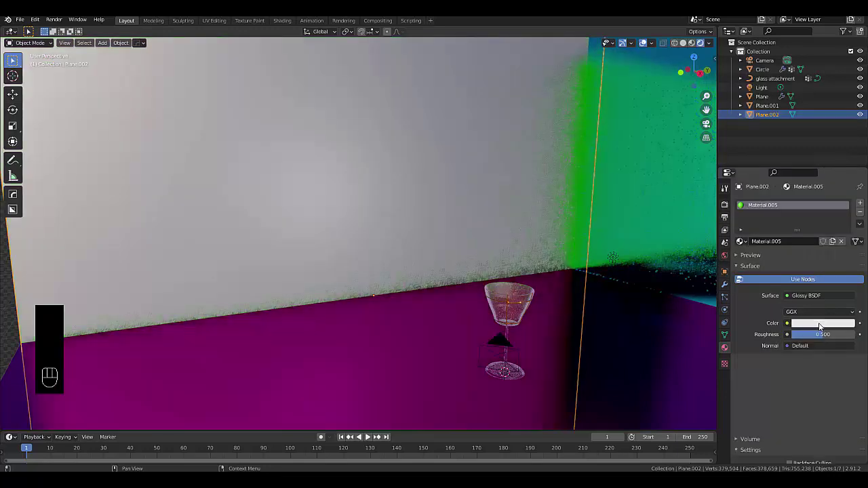
click(812, 323)
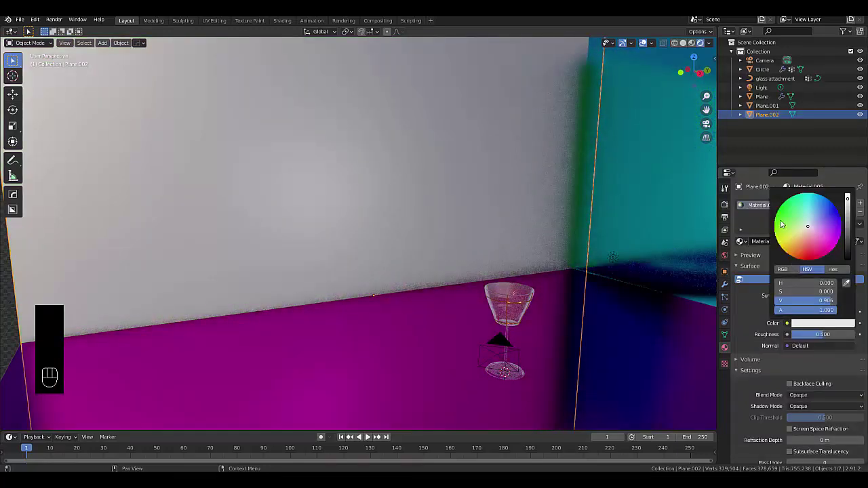
click(783, 224)
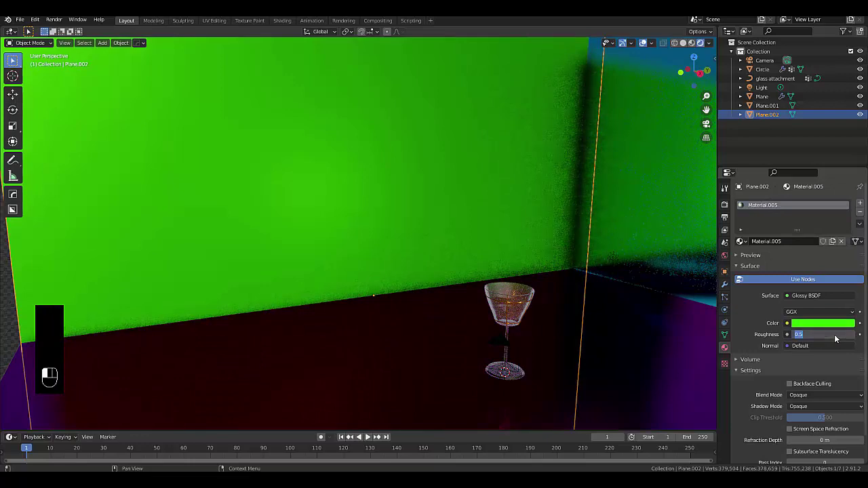
click(835, 338)
text(0.18)
key(Return)
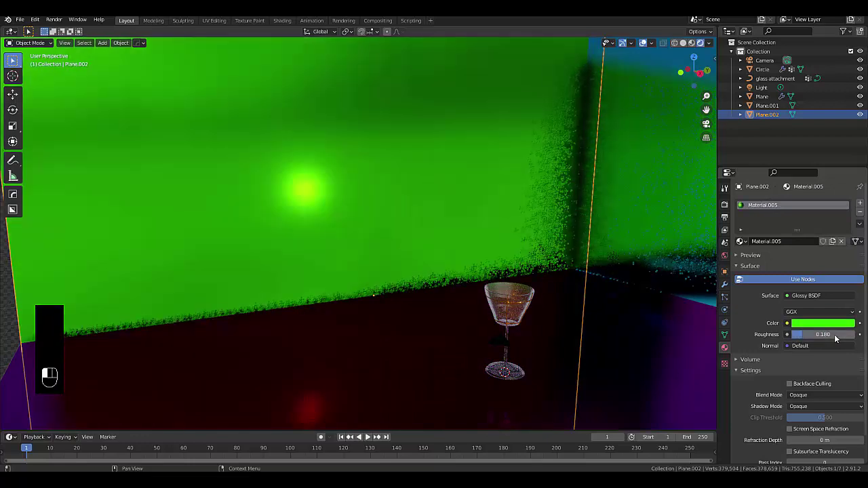
Duplicate the floor plane in place and rotate the copy 90° about the Y axis.
middle_drag(565, 248, 531, 267)
scroll(457, 240, up, 4)
scroll(456, 240, up, 5)
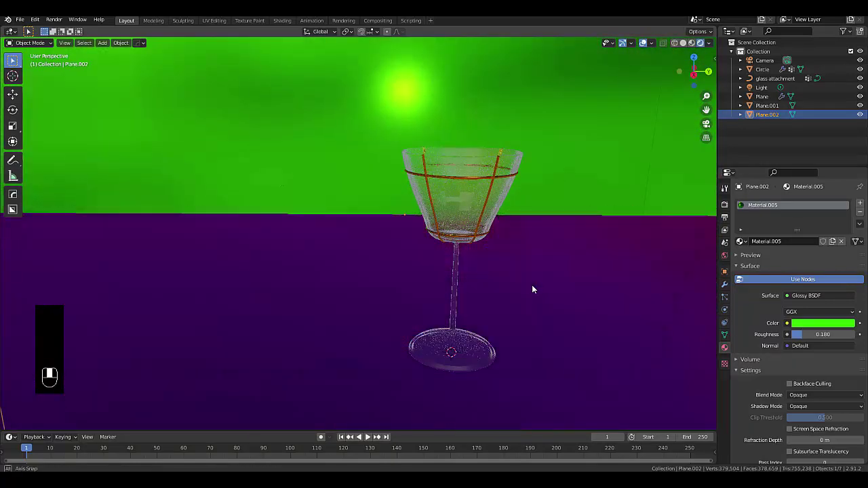
middle_drag(533, 287, 637, 310)
scroll(525, 275, down, 10)
scroll(637, 309, up, 4)
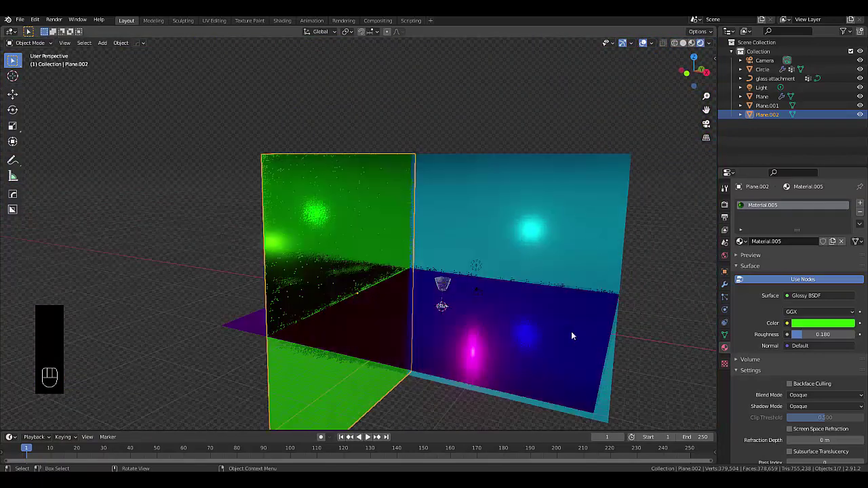
click(536, 342)
key(shift+d)
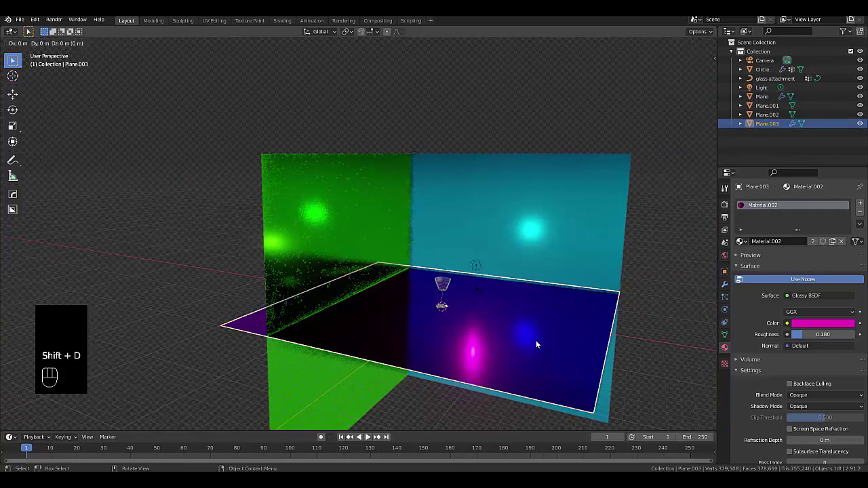
key(r)
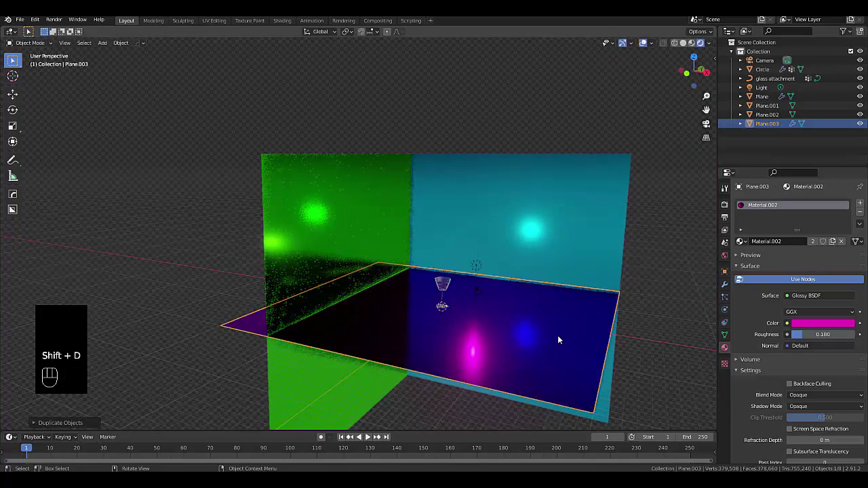
text(y)
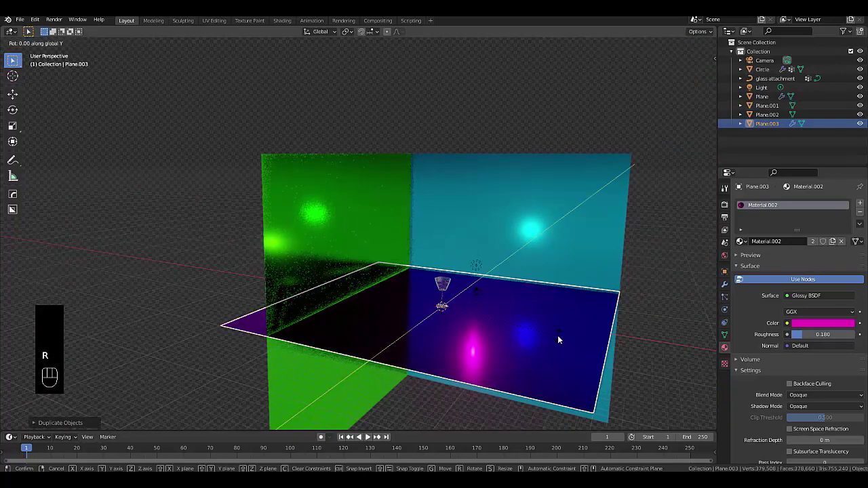
text(90)
key(Return)
Move the new upright plane about 19.8 m along the X axis to form a wall opposite the green one.
key(g)
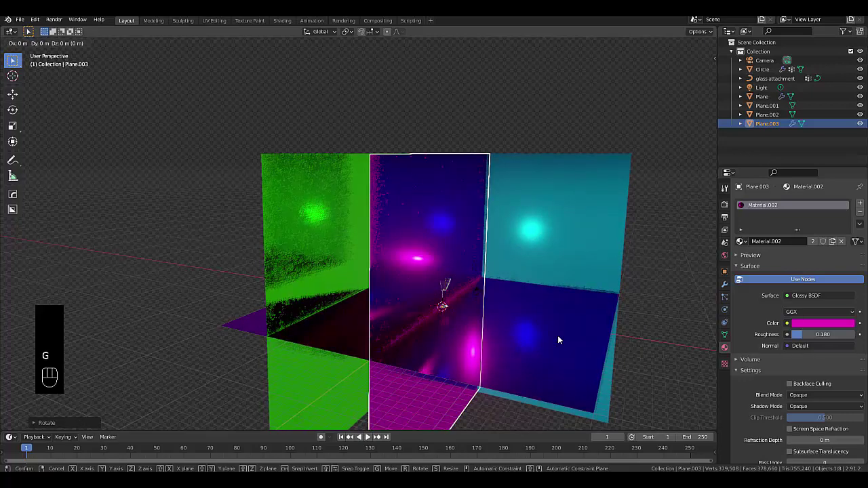
key(x)
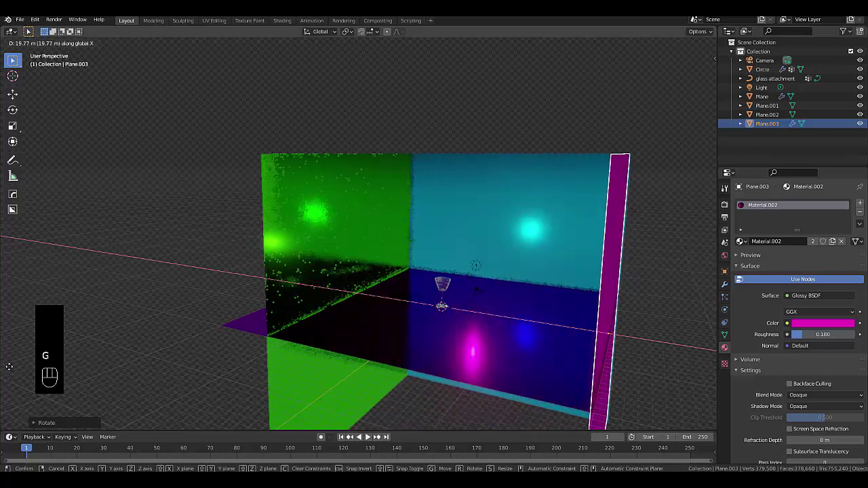
click(56, 314)
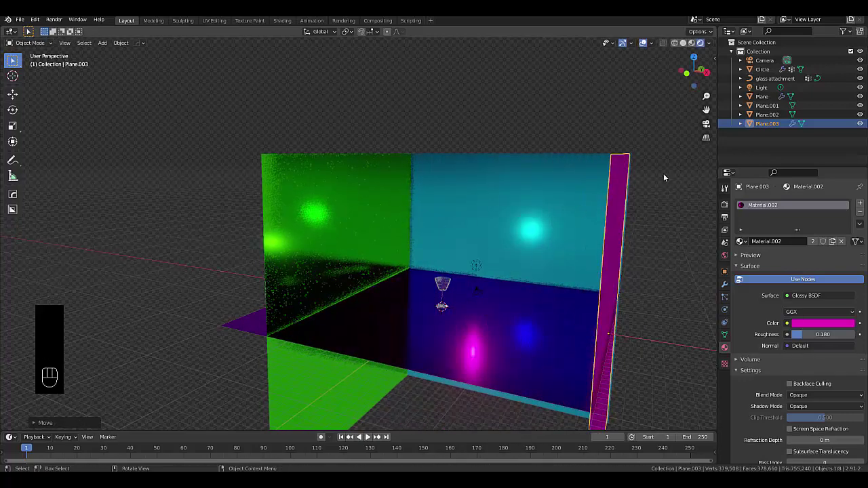
Replace the pink floor material on the opposite side wall with a new material of its own.
click(860, 204)
click(790, 205)
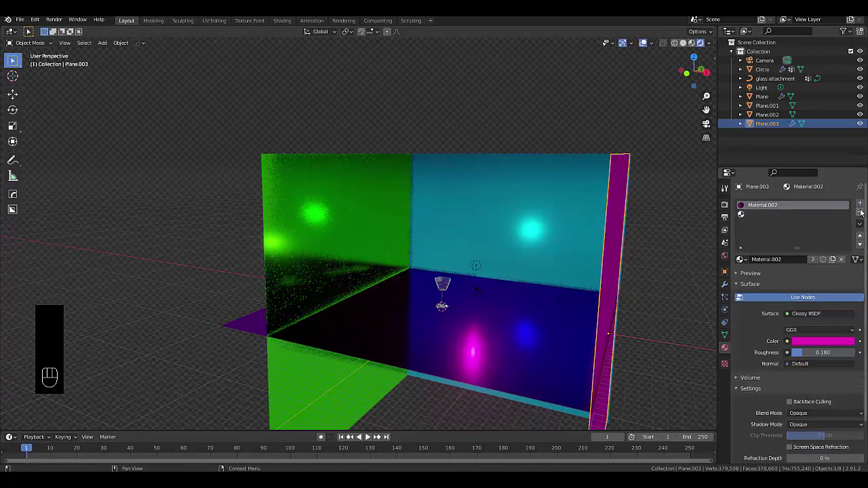
click(860, 213)
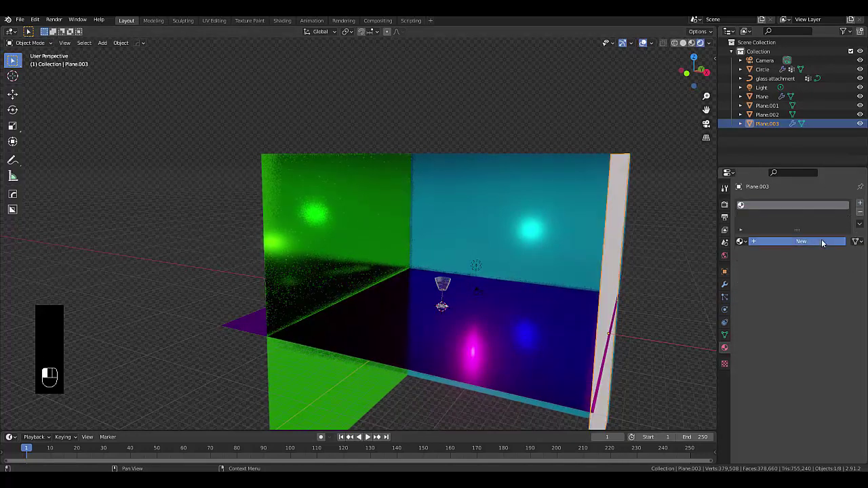
click(818, 240)
Switch the opposite side wall's material to Glossy BSDF and set its roughness to 0.18.
click(809, 296)
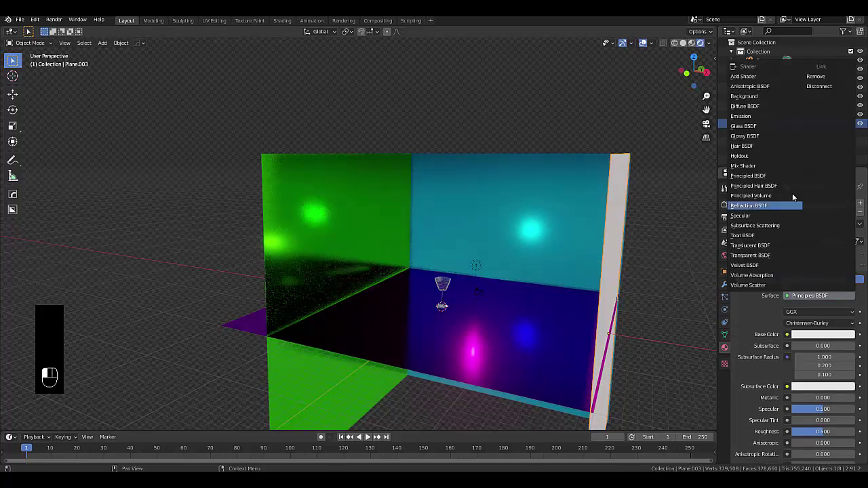
click(776, 138)
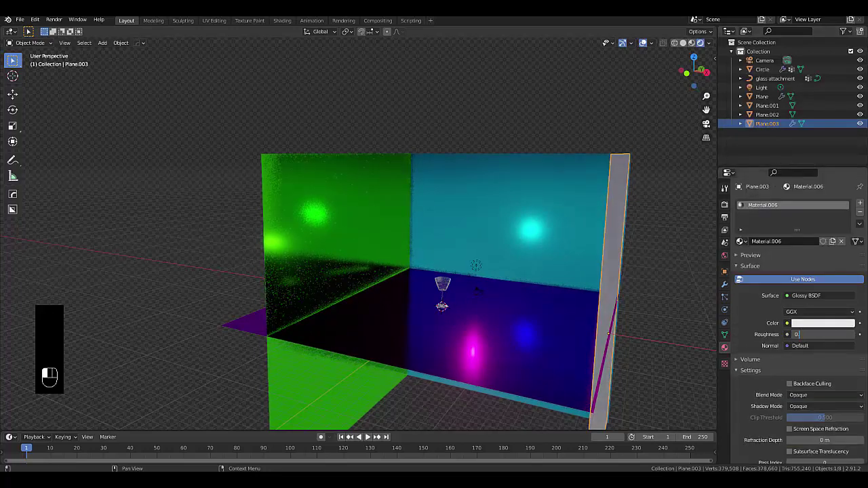
key(Return)
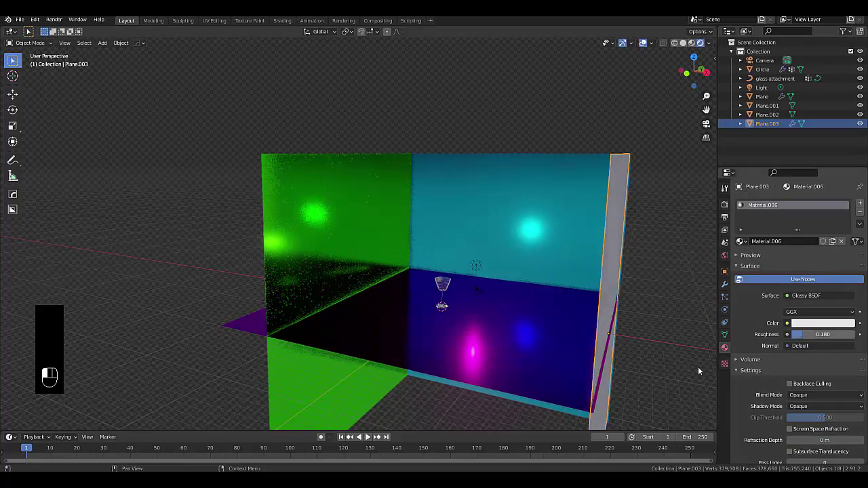
Set the opposite side wall's glossy material color to a saturated orange with hue 0.076 and saturation 1.000.
scroll(587, 340, up, 1)
middle_drag(589, 341, 622, 341)
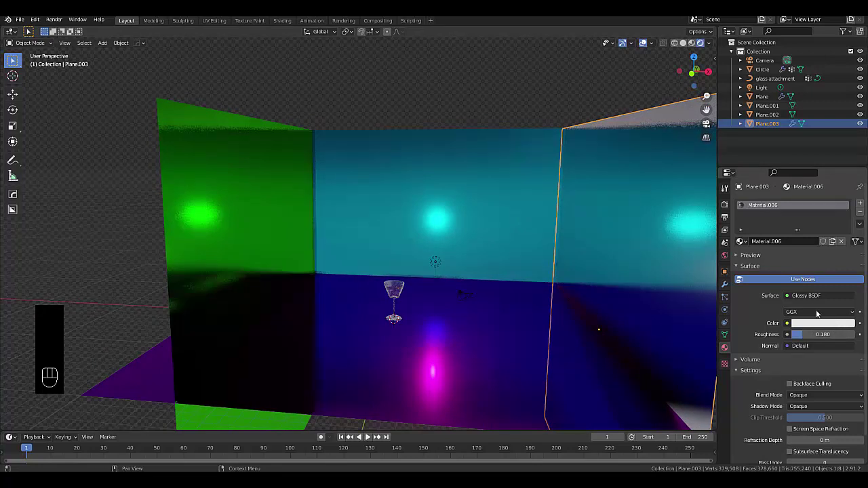
click(811, 323)
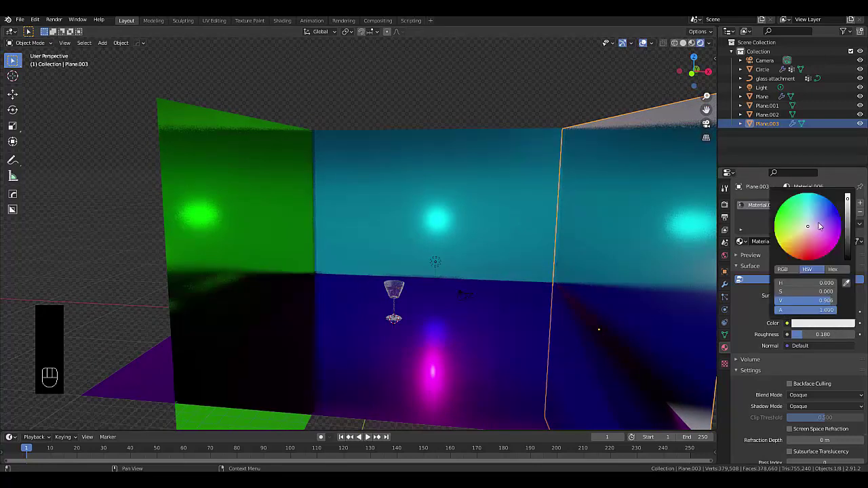
drag(813, 240, 792, 256)
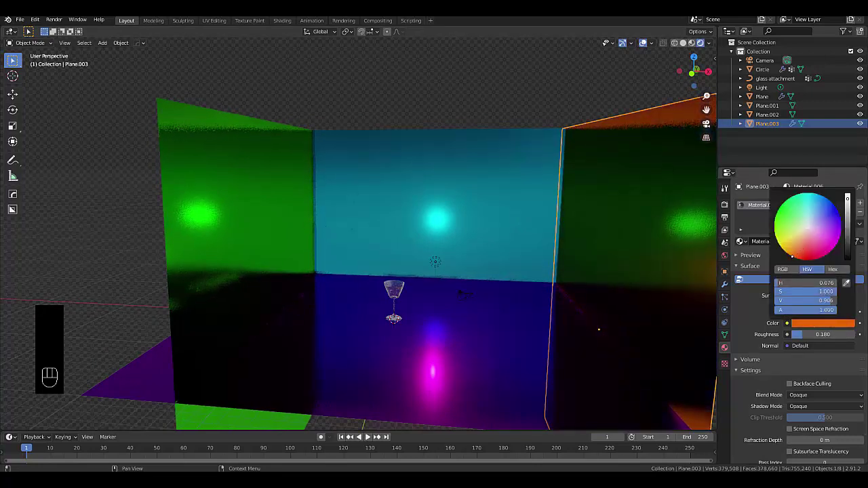
scroll(445, 311, down, 5)
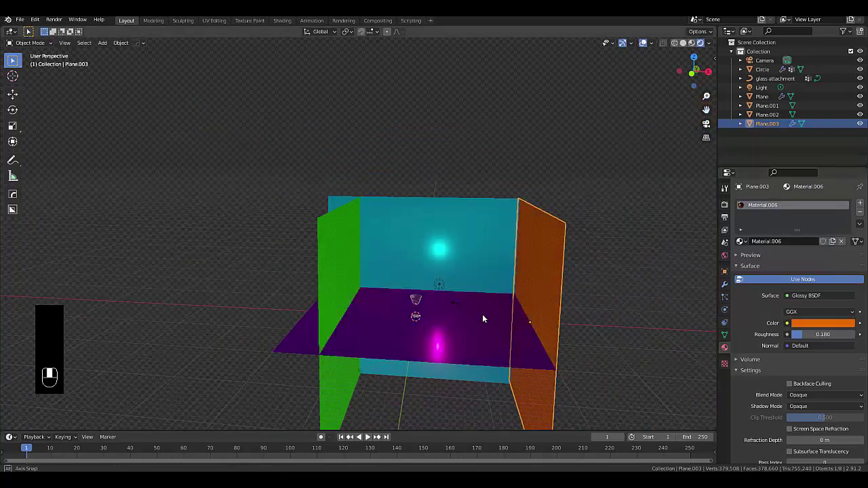
middle_drag(482, 314, 401, 298)
In the camera view, set the camera's focal length to 28 mm and move the camera up to bring the glass into the frame.
click(706, 123)
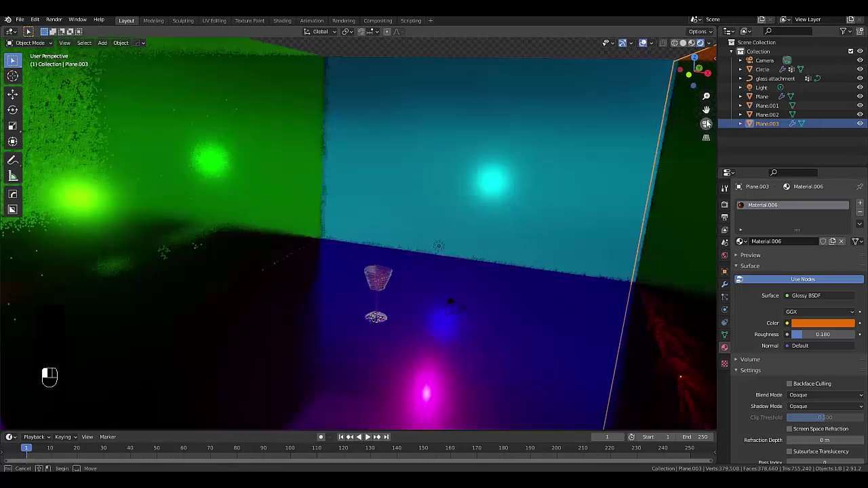
click(765, 60)
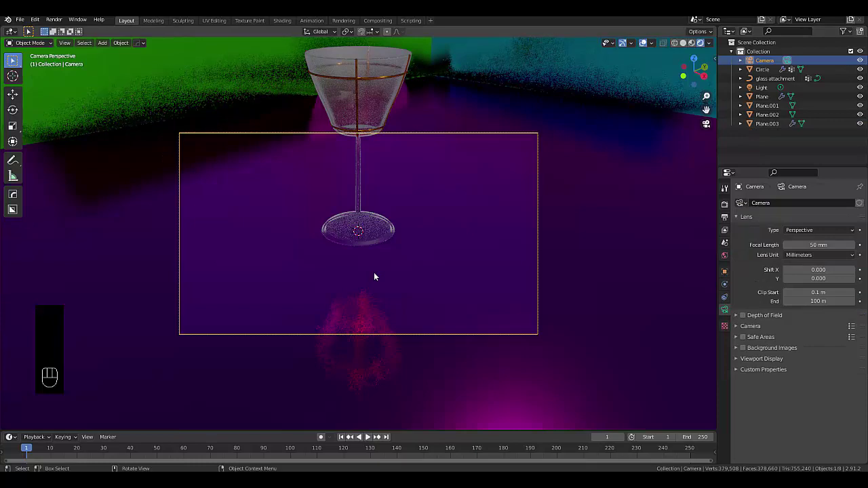
key(g)
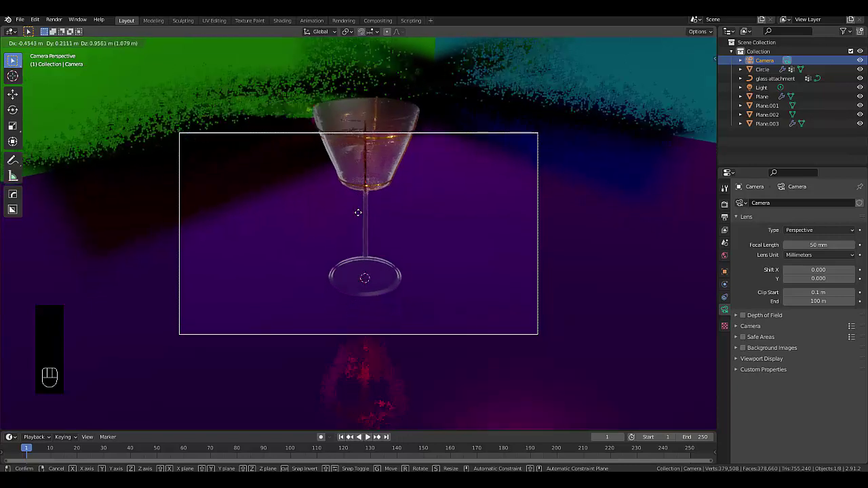
click(361, 217)
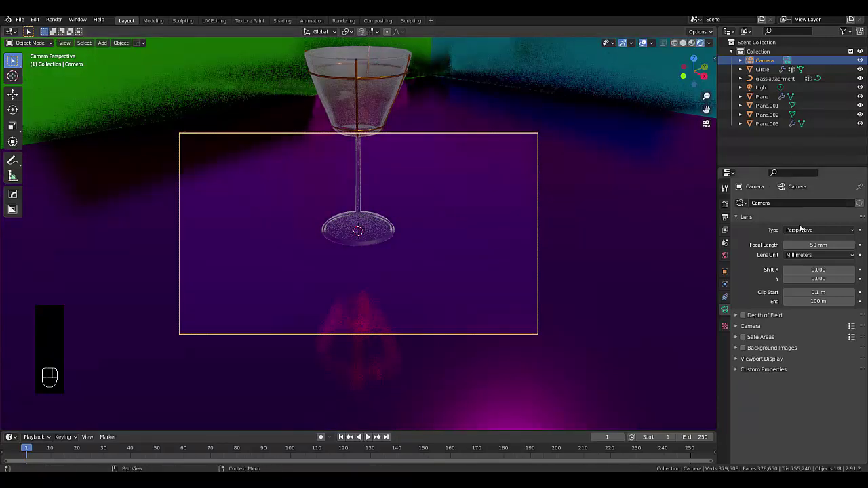
drag(819, 245, 788, 245)
key(g)
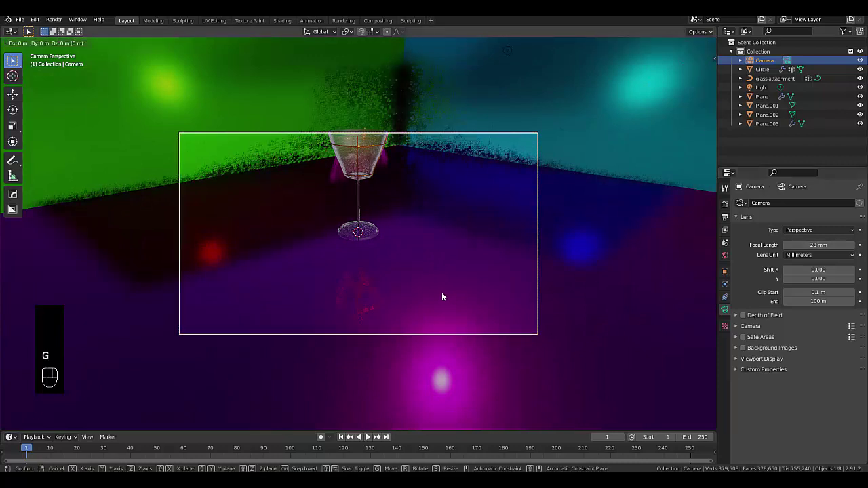
click(447, 263)
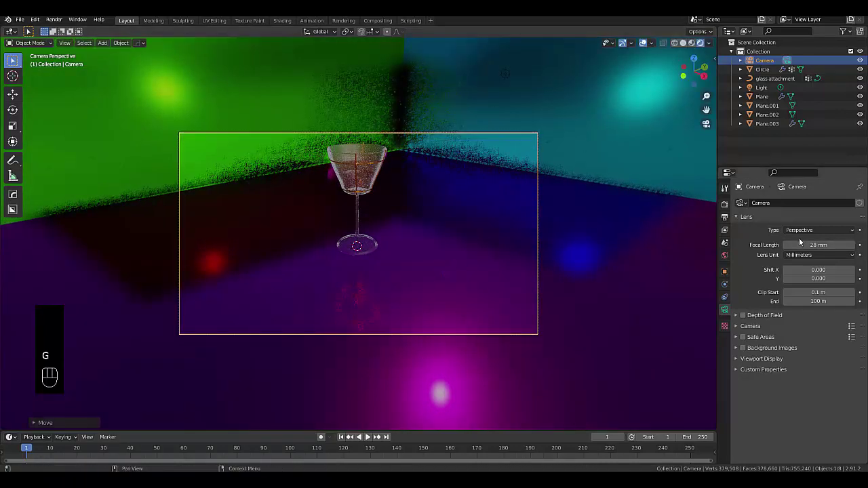
Widen the camera's focal length to 23 mm and move the camera about 0.85 m to frame the whole glass.
drag(800, 245, 790, 245)
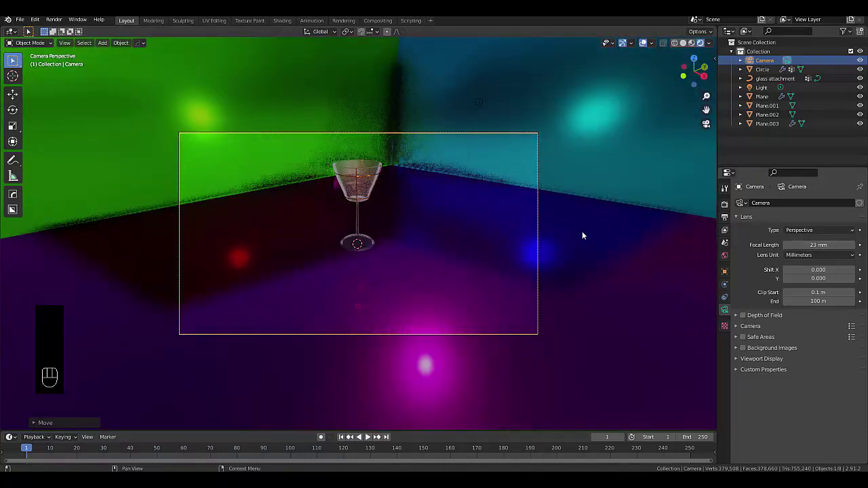
key(g)
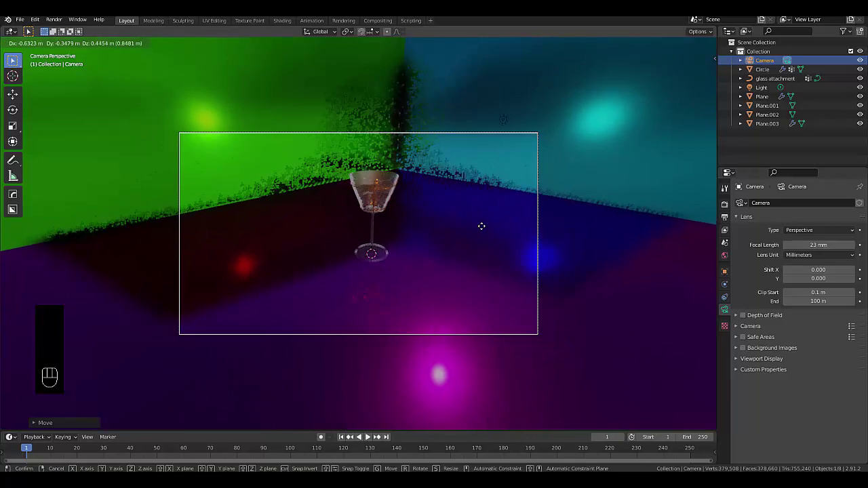
click(481, 226)
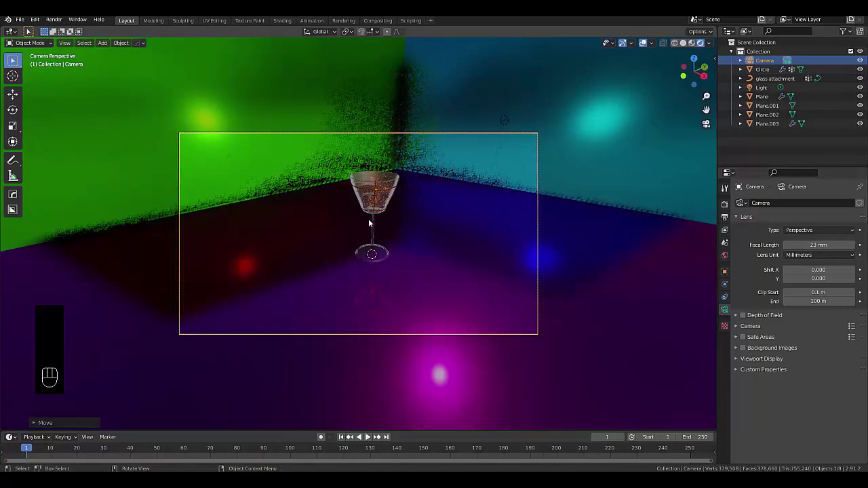
Hide the cyan back wall so the glass is unobstructed in the front view.
key(KP_1)
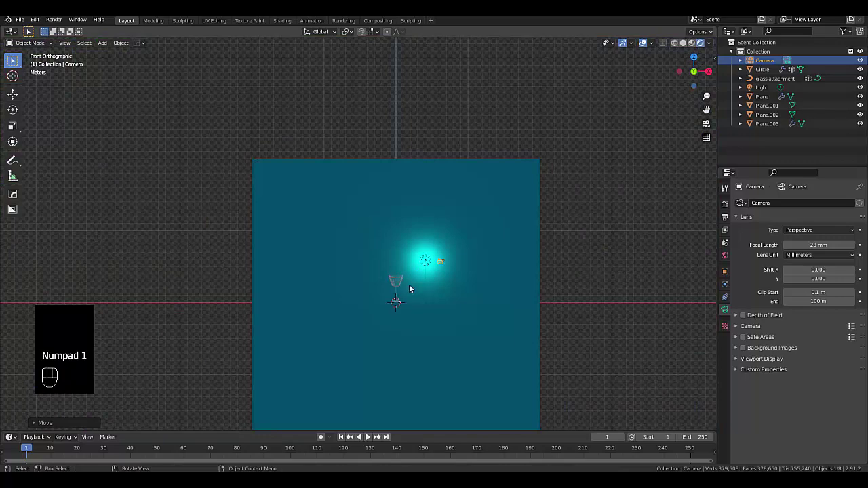
scroll(409, 288, up, 5)
click(407, 125)
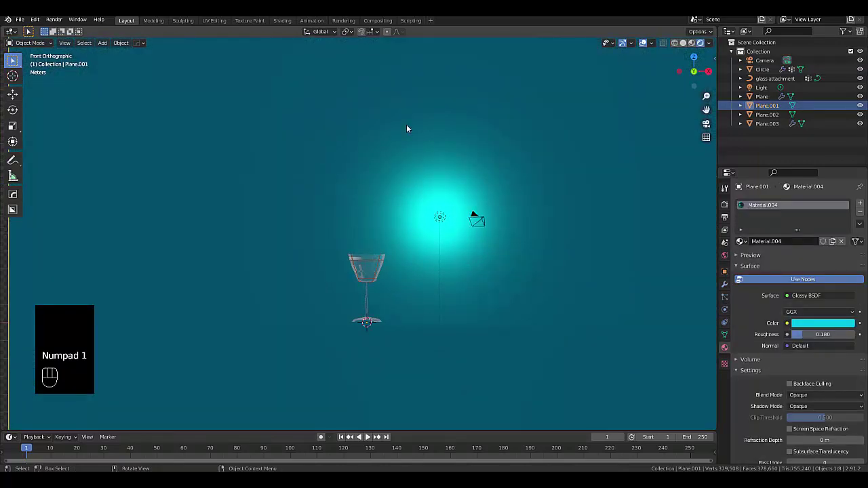
key(h)
middle_drag(382, 250, 239, 274)
key(KP_1)
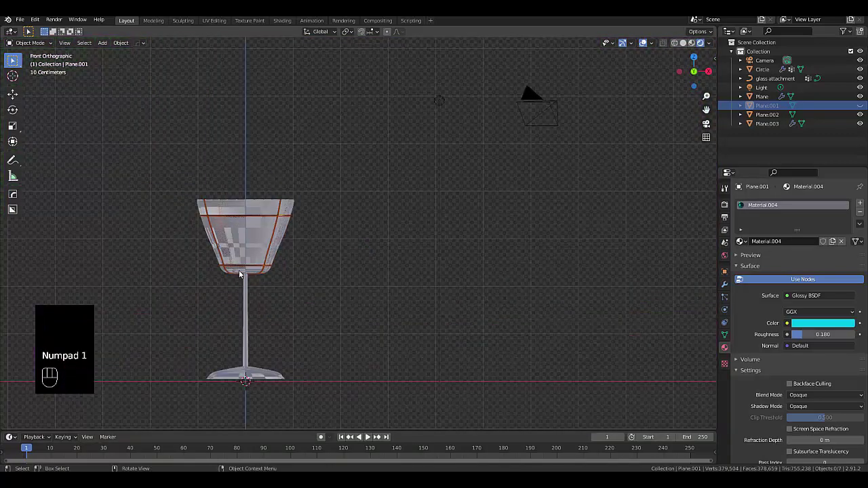
Add a UV sphere and raise it along the Z axis into the bowl of the glass.
scroll(139, 273, up, 2)
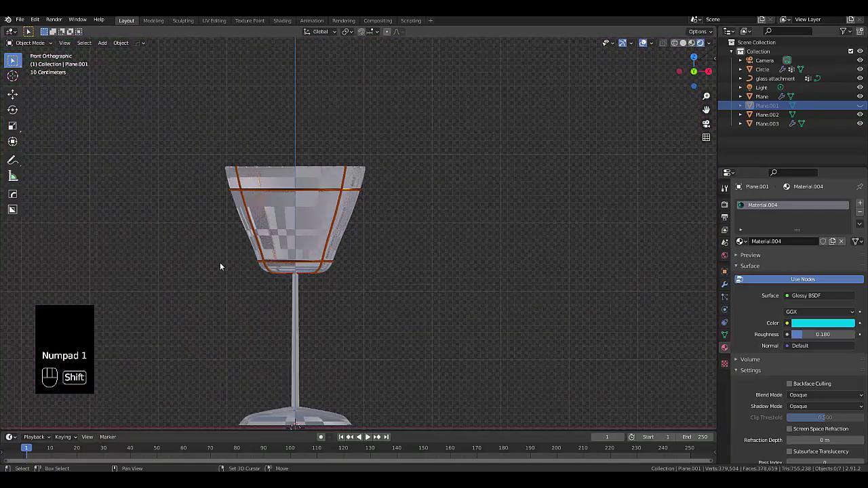
key(shift+a)
mouse_move(220, 263)
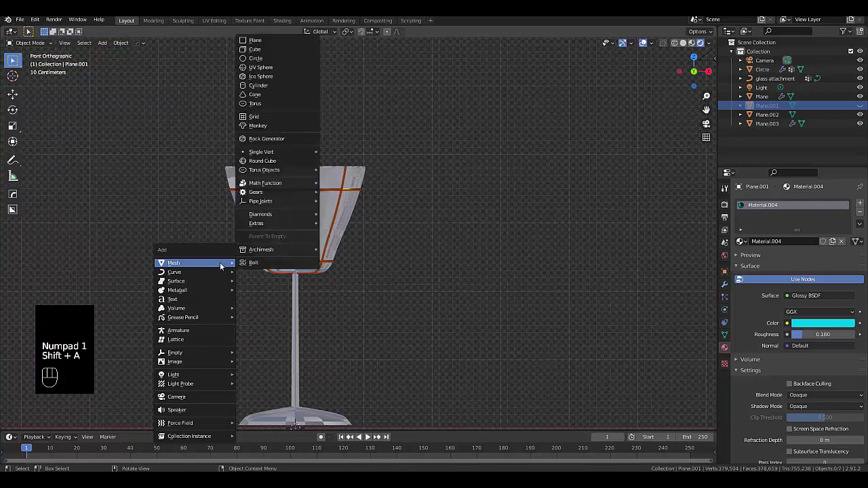
click(259, 67)
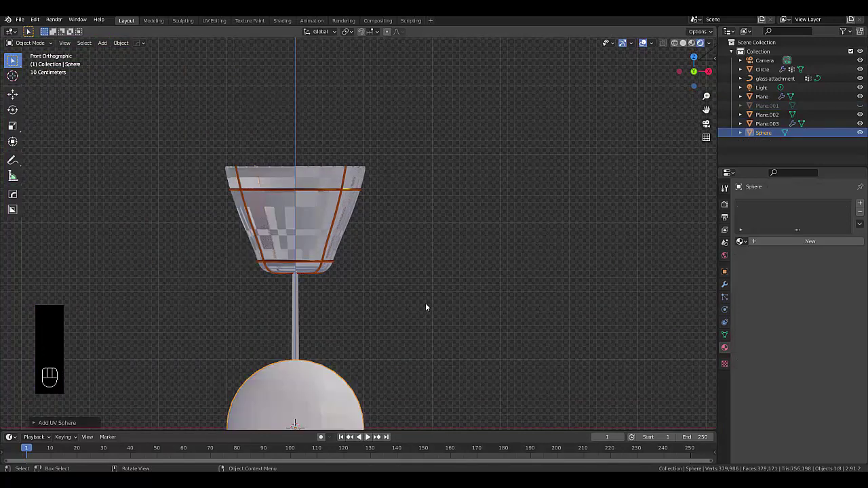
key(g)
key(z)
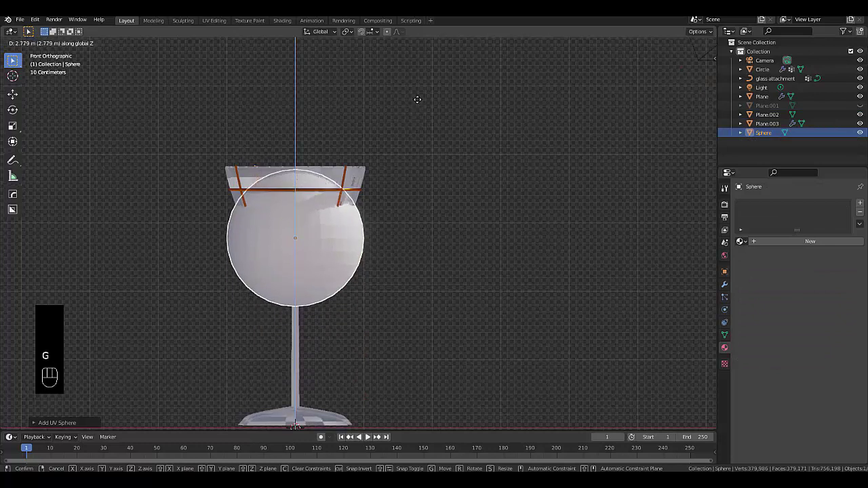
click(459, 164)
Scale the sphere down to a small ball and place it low in the bowl, slightly right of the center.
key(s)
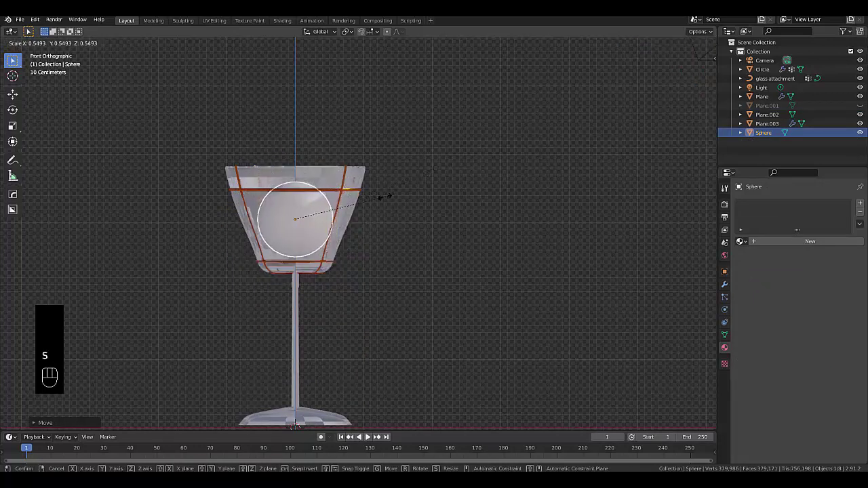
click(310, 225)
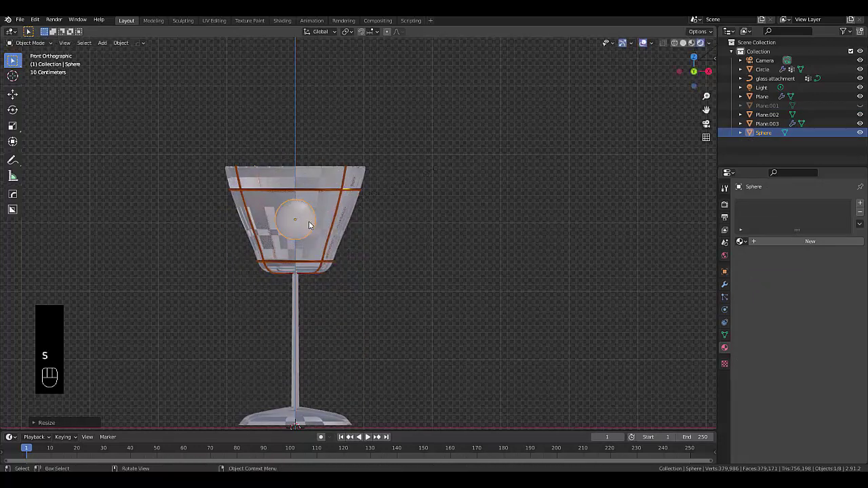
right_click(310, 225)
click(310, 223)
scroll(308, 249, up, 2)
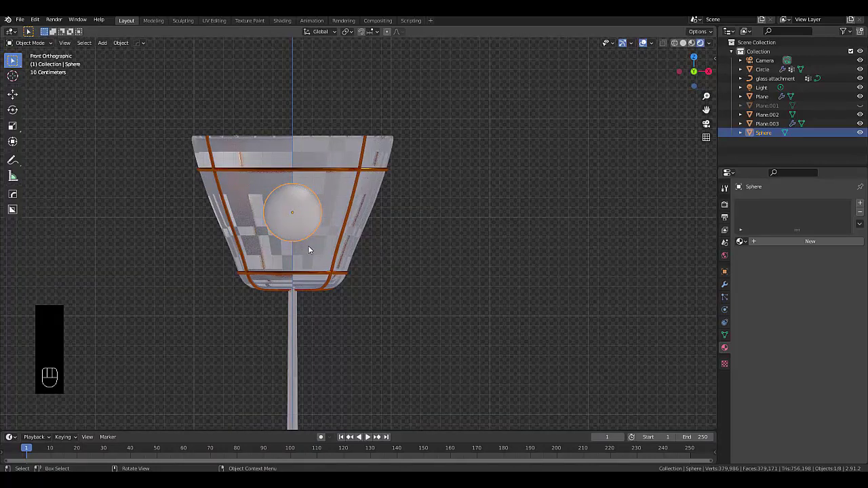
key(g)
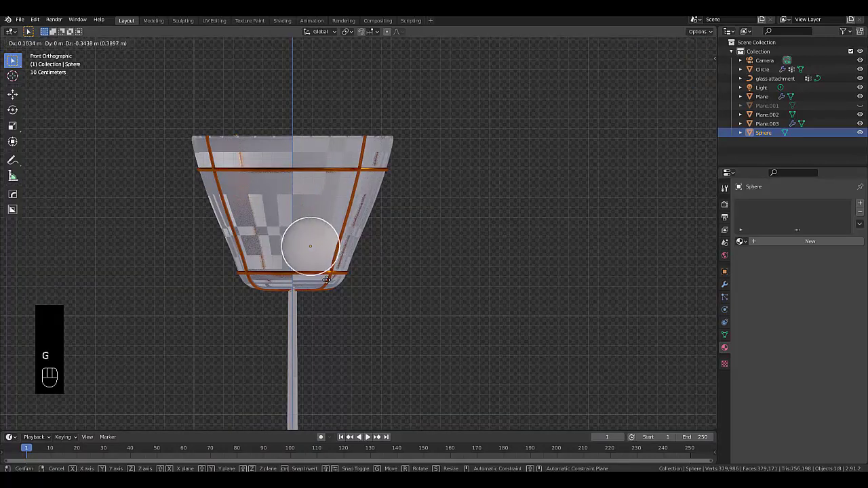
click(323, 284)
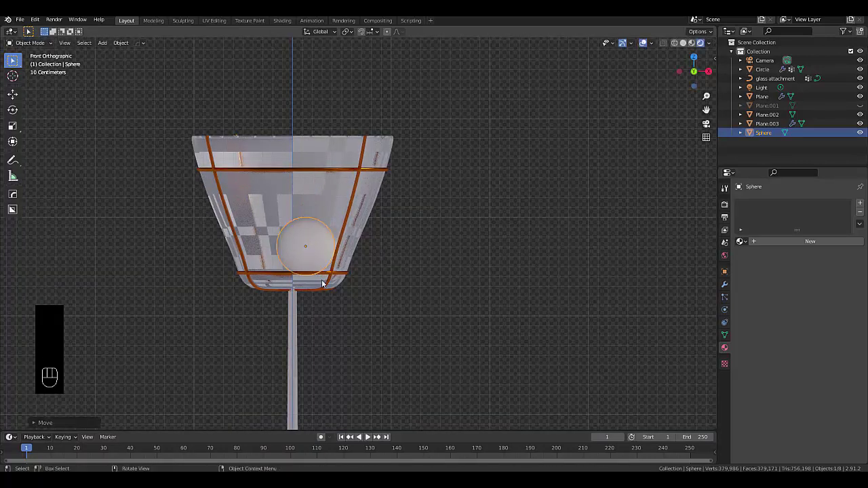
Duplicate the sphere to the upper left inside the bowl and scale the copy to about 0.62.
key(shift+d)
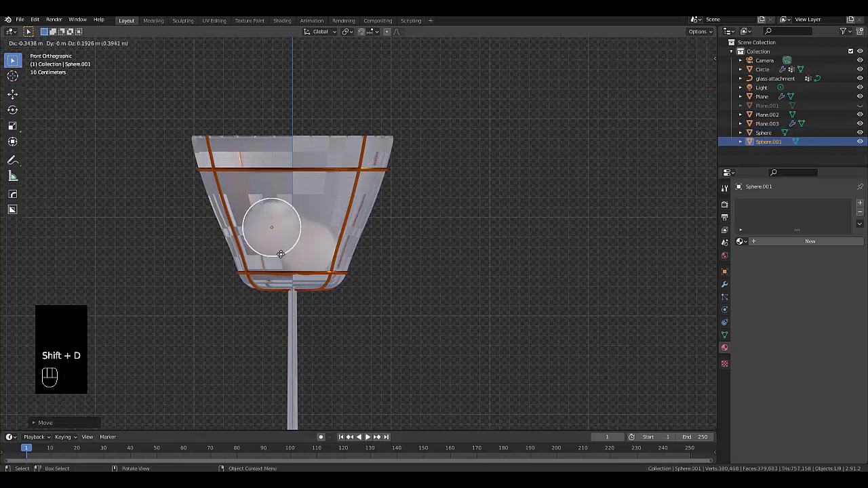
click(278, 237)
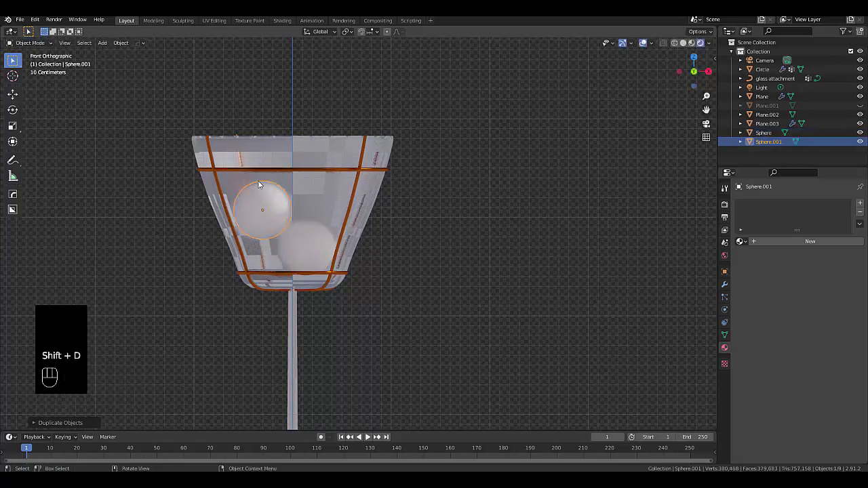
key(s)
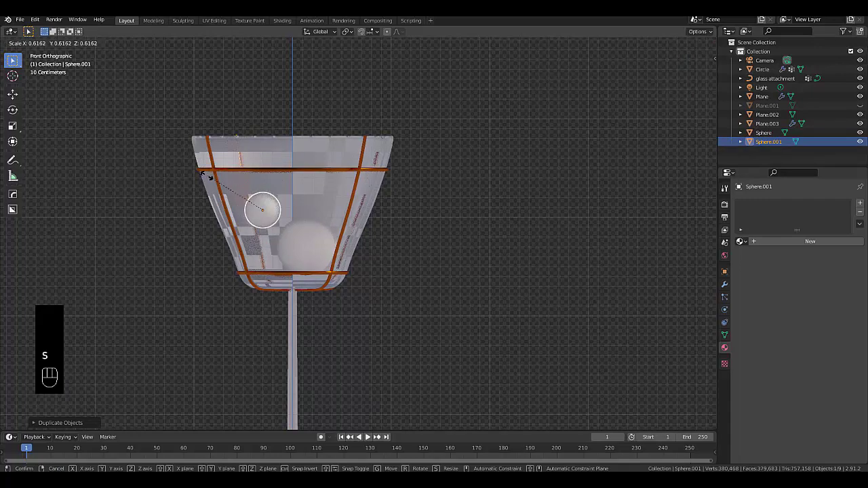
click(220, 183)
Move the smaller sphere down to the bottom of the bowl beside the larger one, checking its placement from several angles.
key(KP_4)
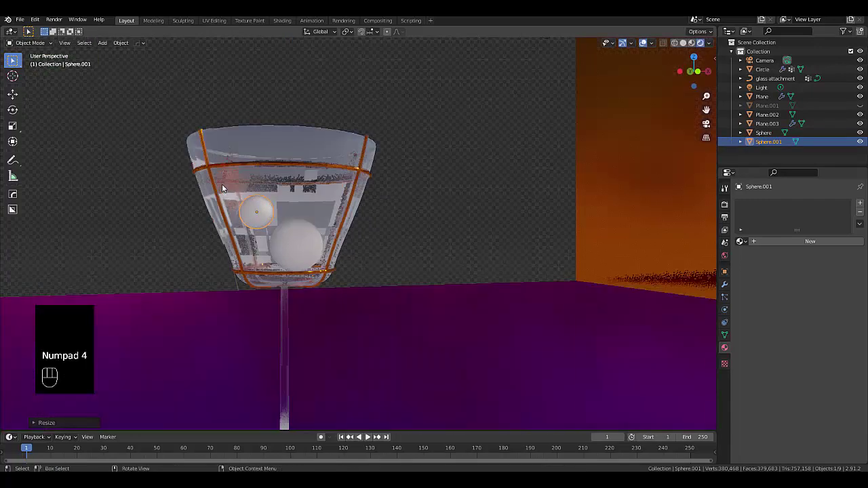
key(KP_7)
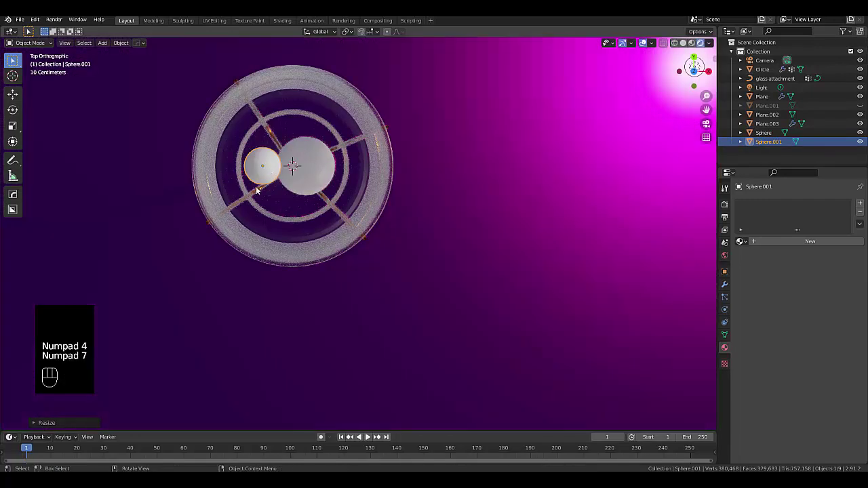
middle_drag(256, 190, 244, 178)
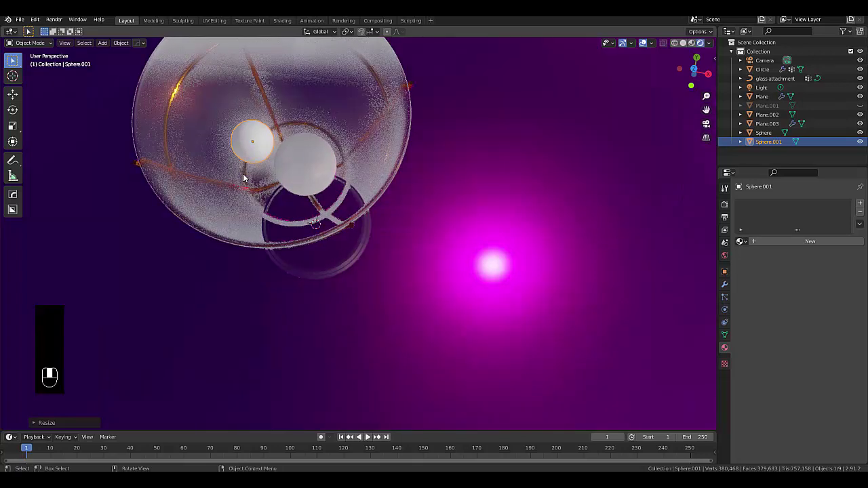
key(KP_1)
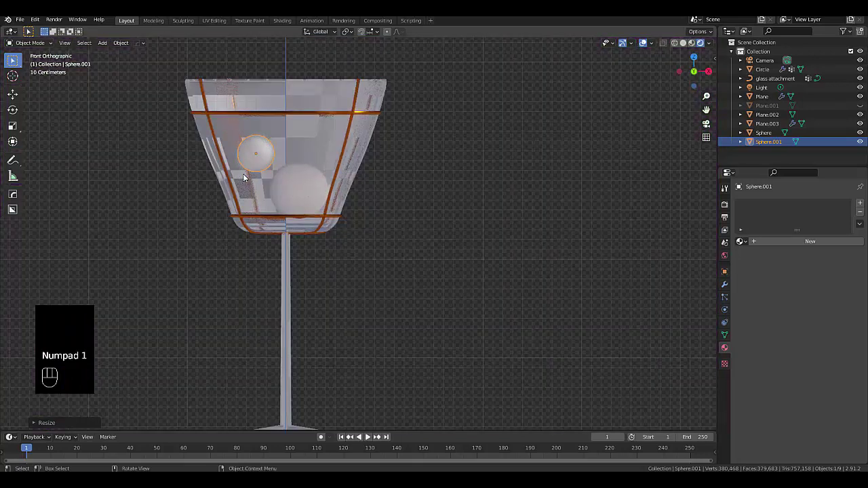
key(g)
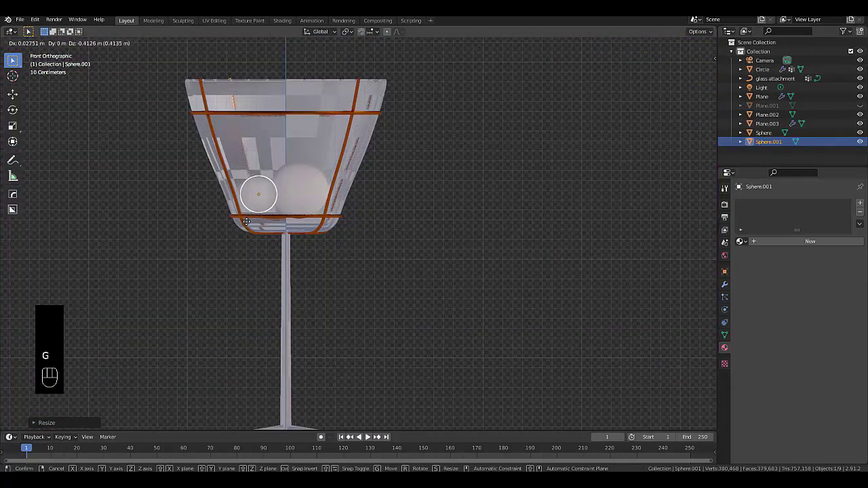
click(246, 224)
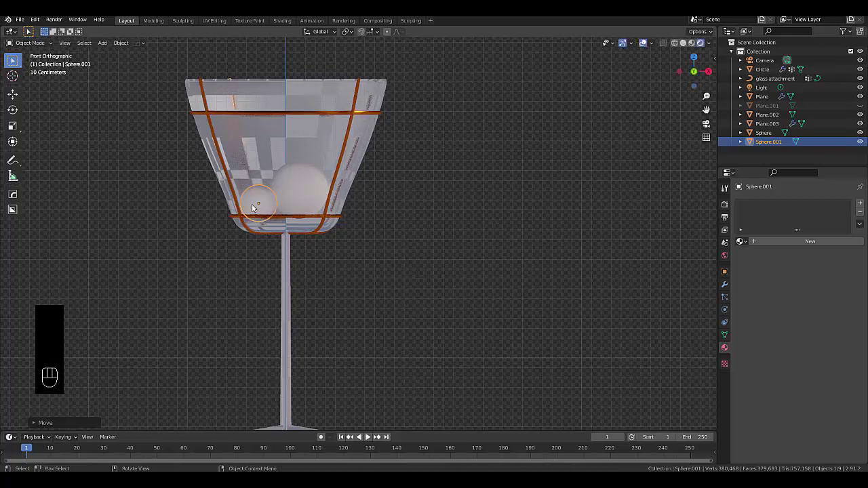
middle_drag(240, 218, 685, 312)
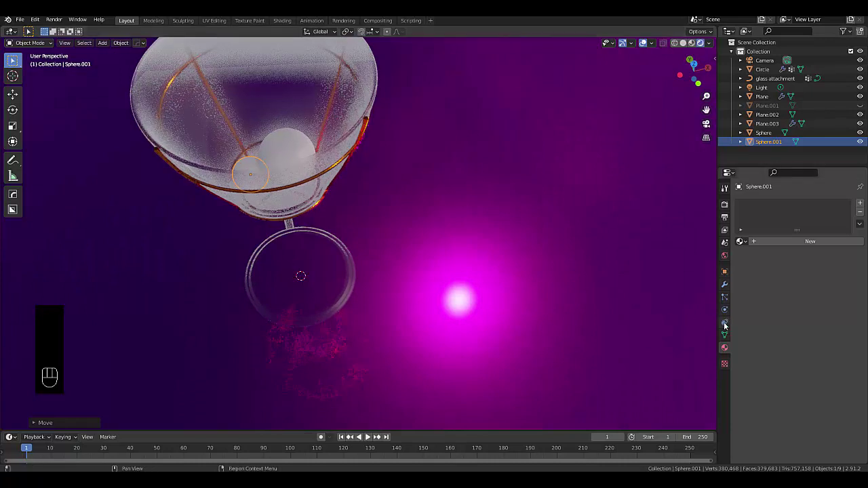
Give the smaller sphere fluid physics as a collision effector with a surface thickness of 0.0005.
click(724, 310)
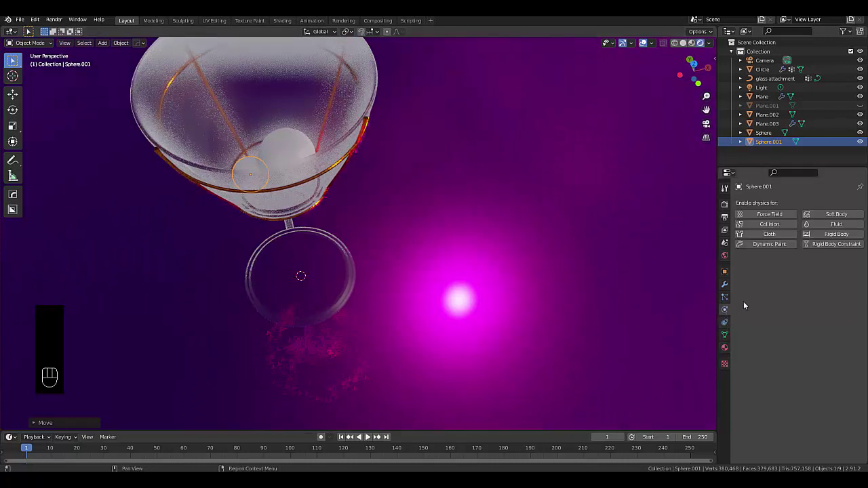
click(825, 225)
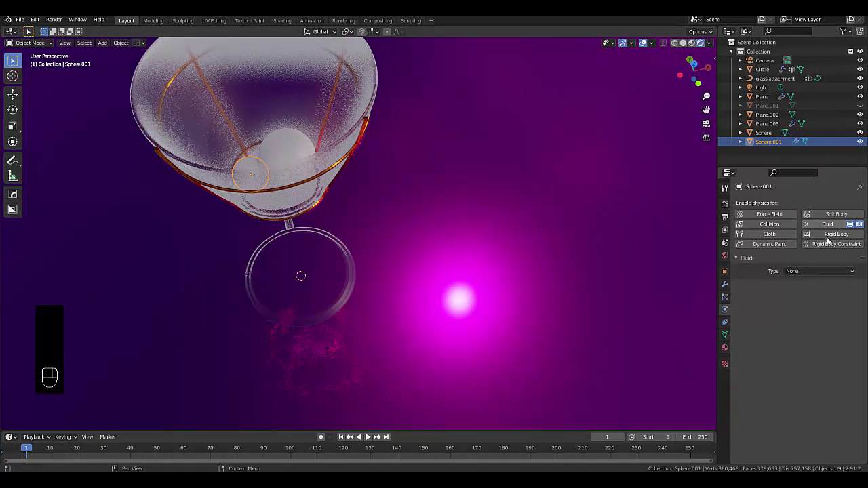
click(820, 271)
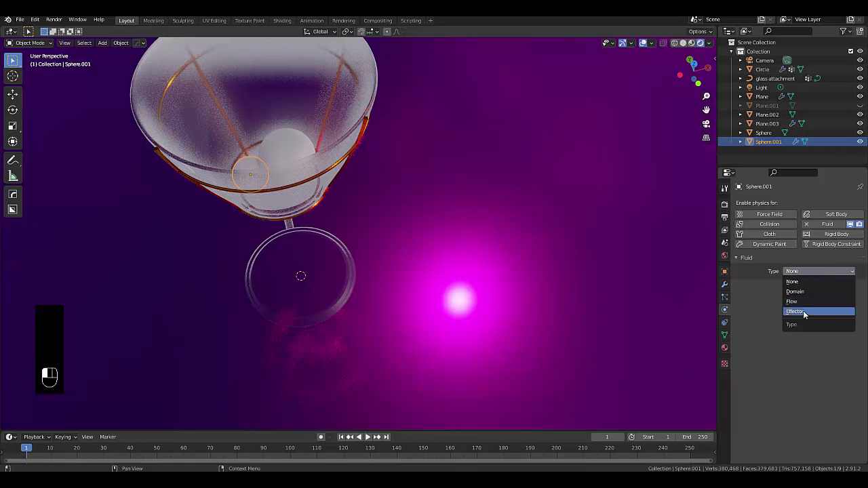
click(800, 311)
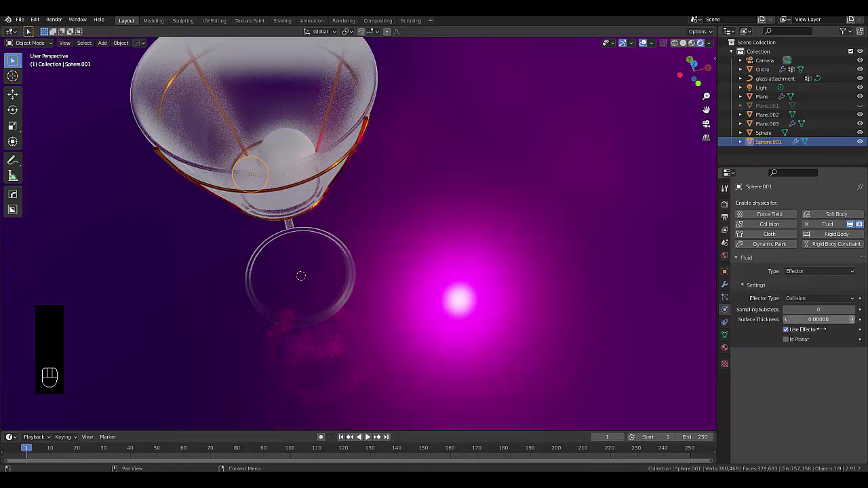
drag(819, 321, 824, 322)
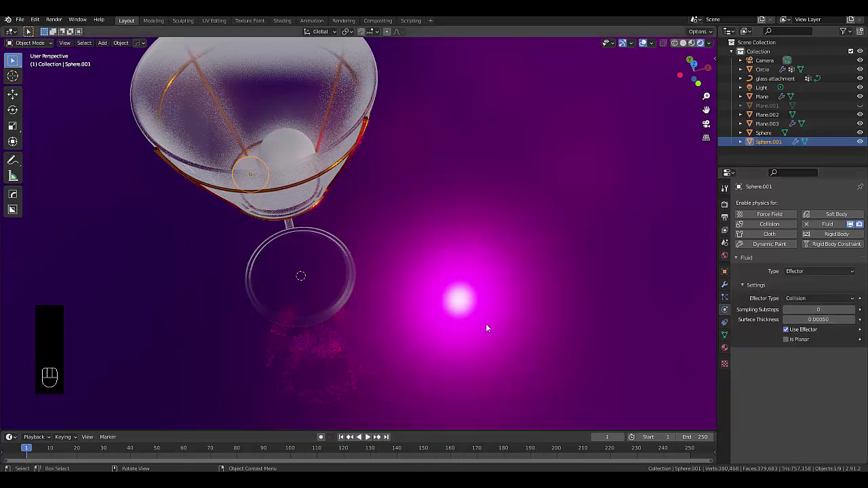
Make the larger sphere a fluid collision effector as well, with its surface thickness set to 0.0005.
click(278, 151)
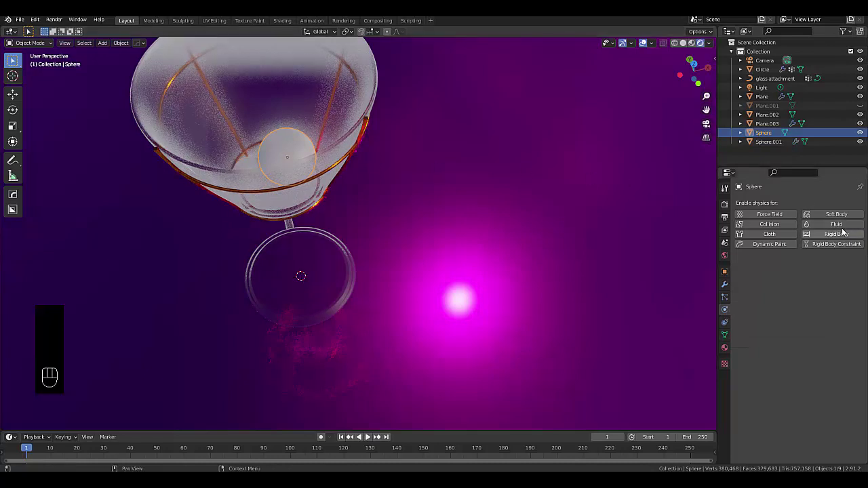
click(837, 224)
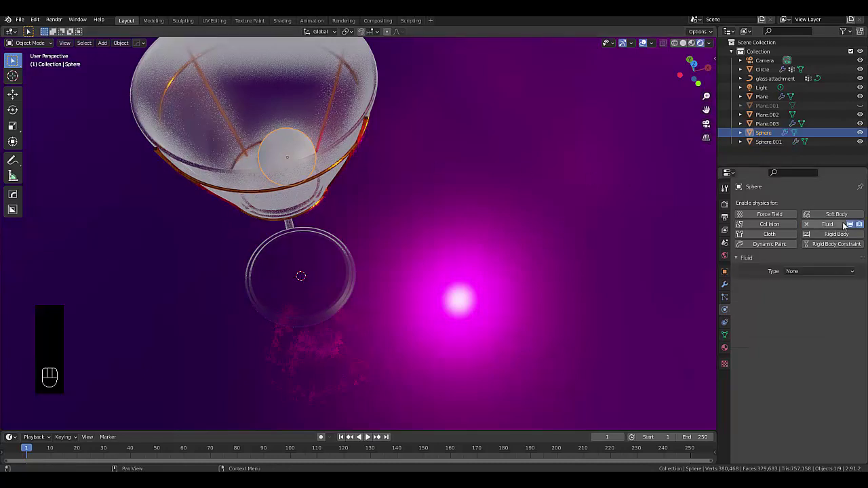
click(833, 271)
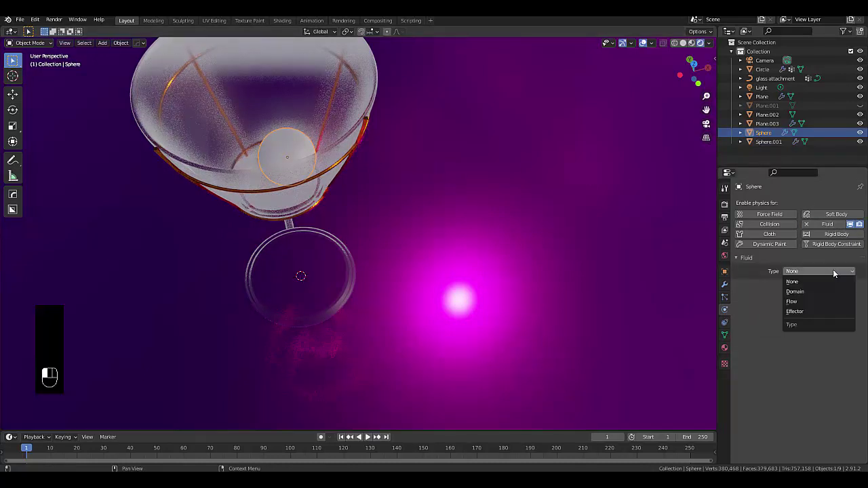
click(819, 311)
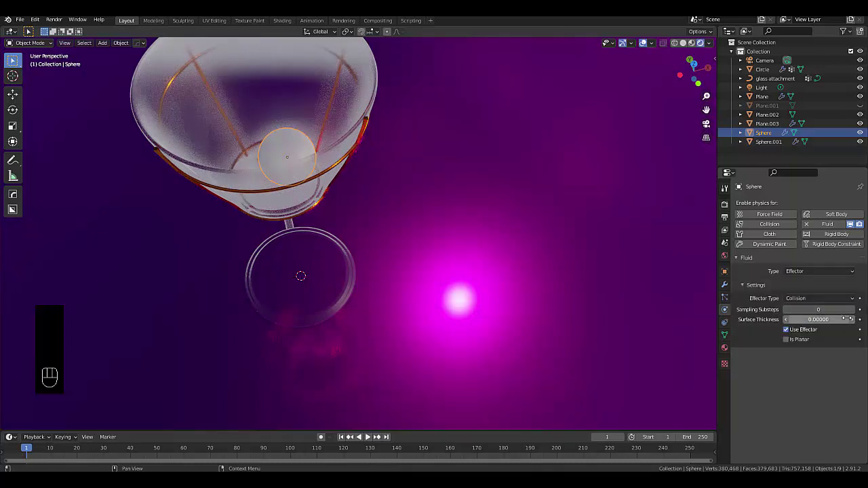
click(853, 319)
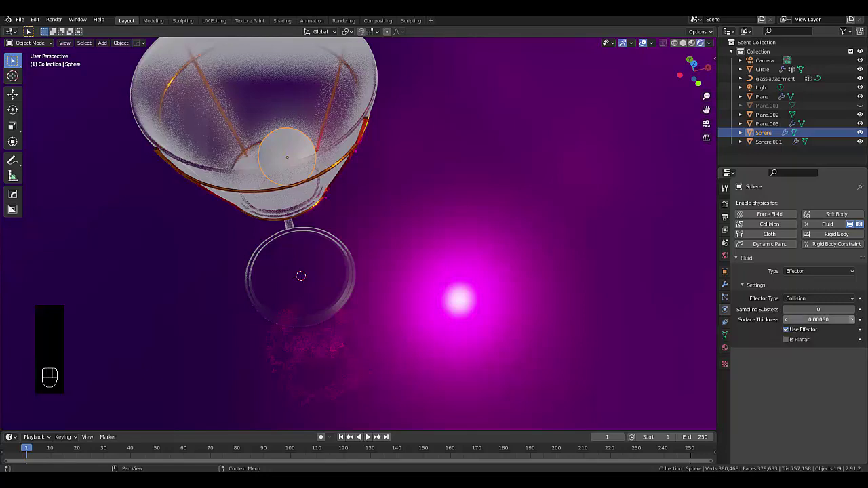
Give the wine glass fluid physics as a collision effector with a surface thickness of 0.001.
middle_drag(273, 197, 251, 108)
click(253, 89)
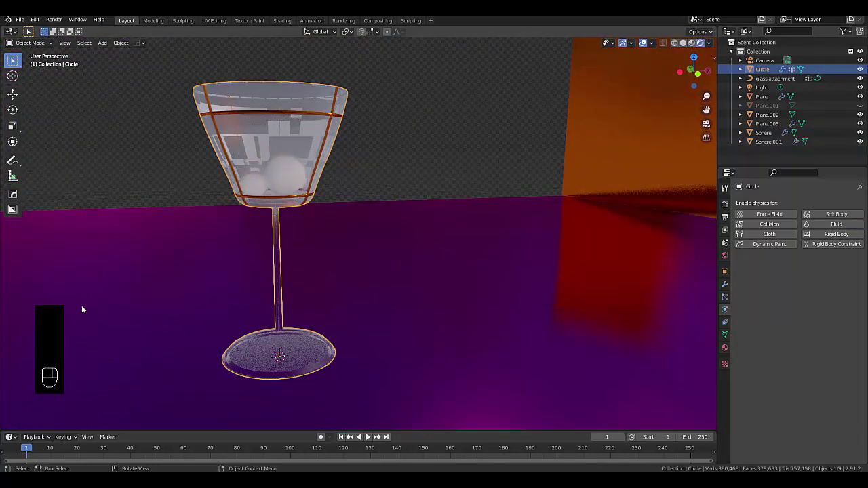
click(839, 225)
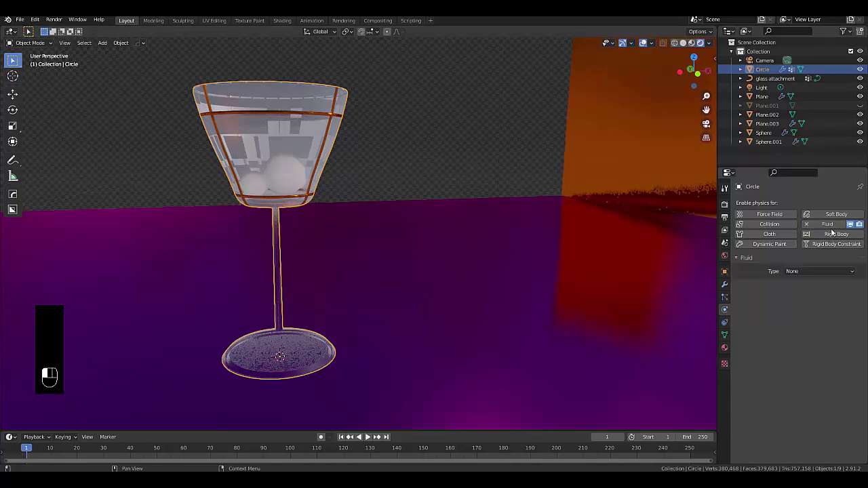
click(803, 272)
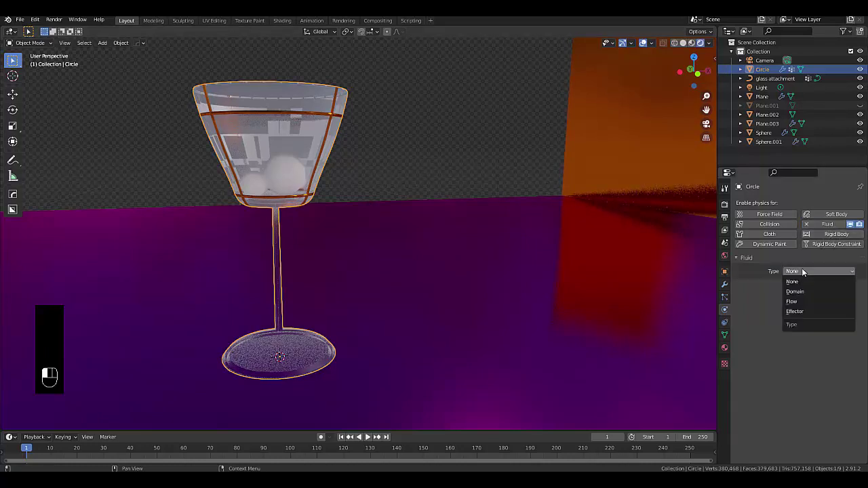
click(807, 313)
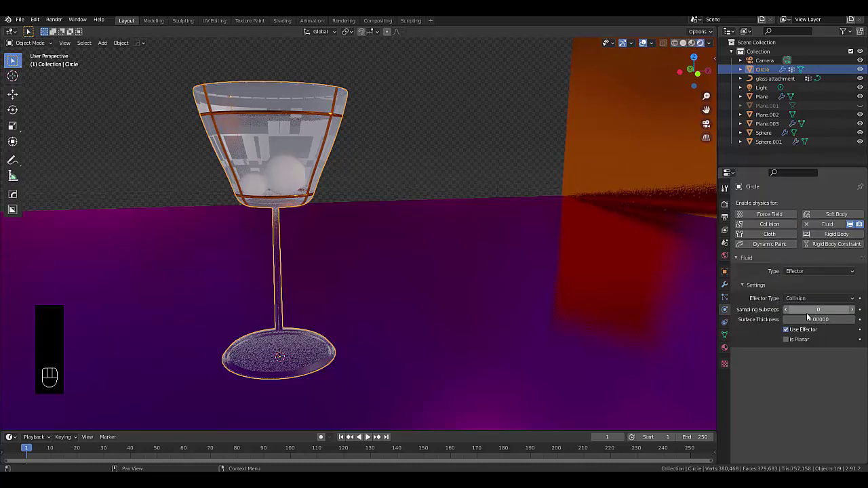
click(852, 320)
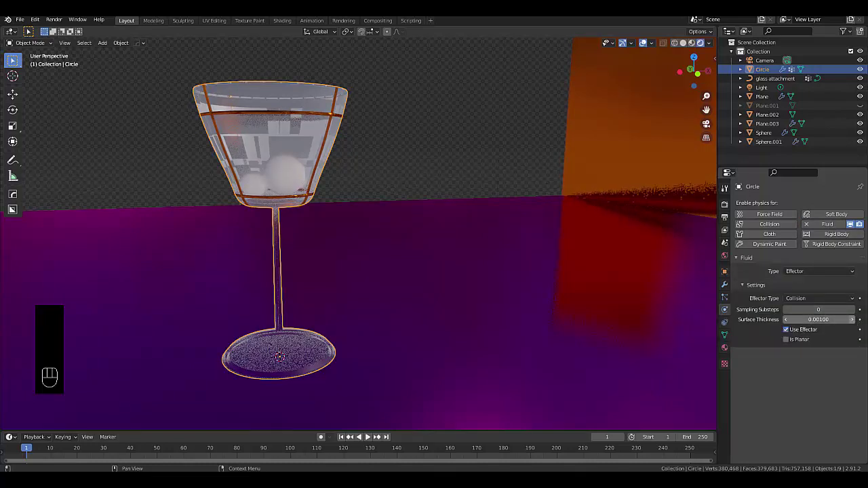
Add a monkey mesh in front view and raise it along the Z axis to the rim of the glass.
scroll(230, 148, up, 1)
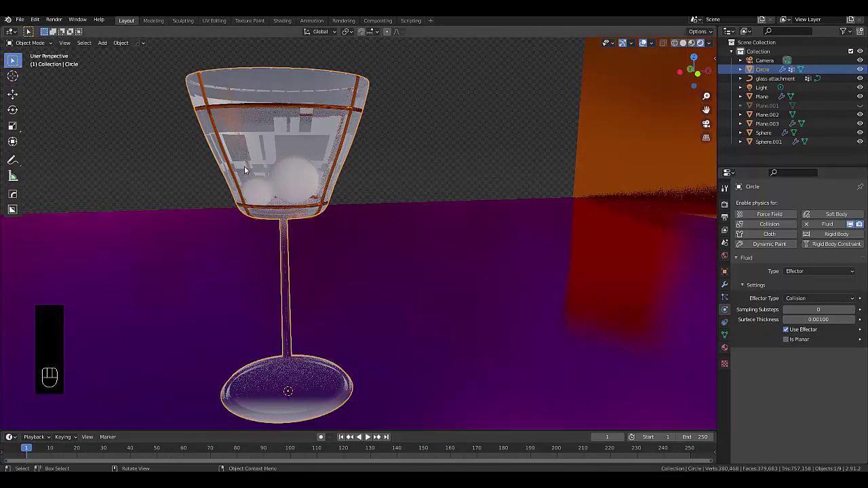
scroll(249, 175, down, 3)
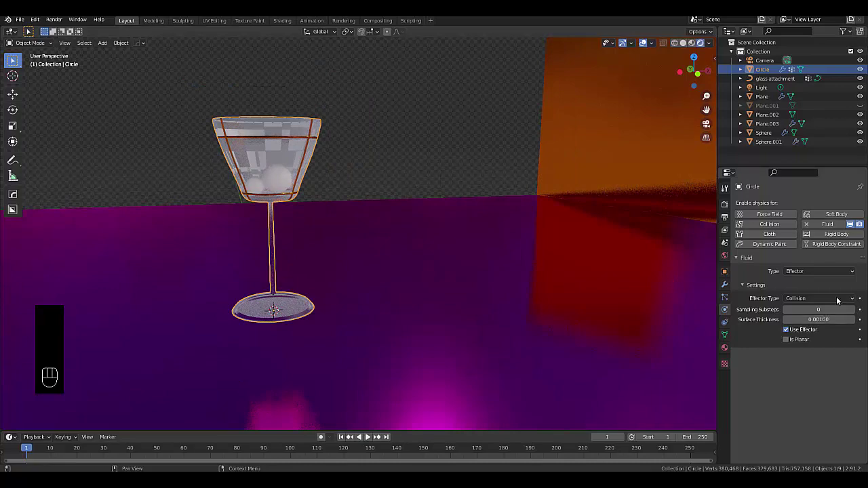
scroll(165, 199, down, 5)
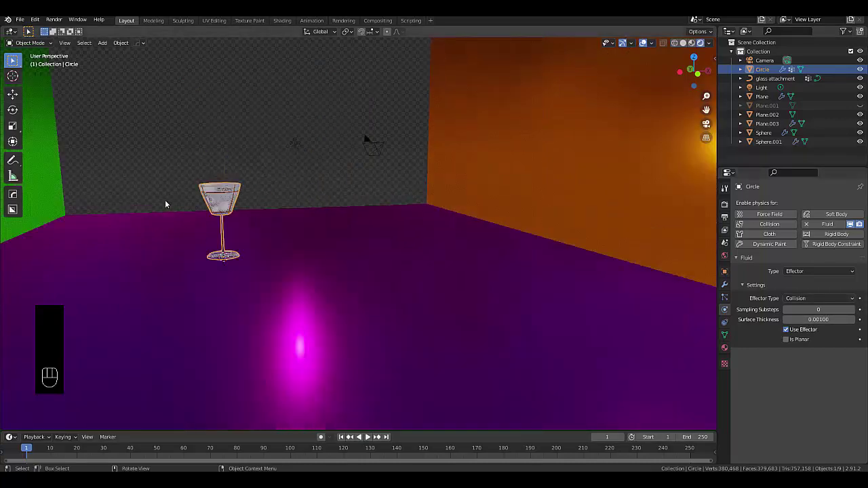
scroll(165, 199, up, 8)
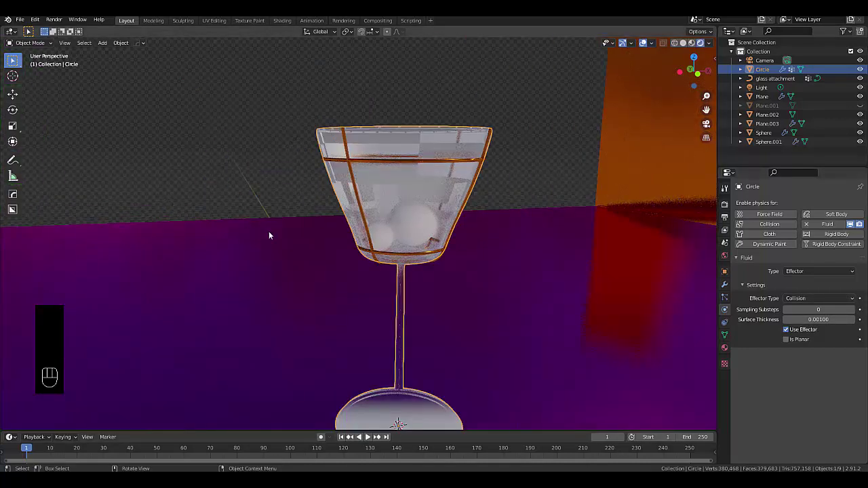
key(KP_1)
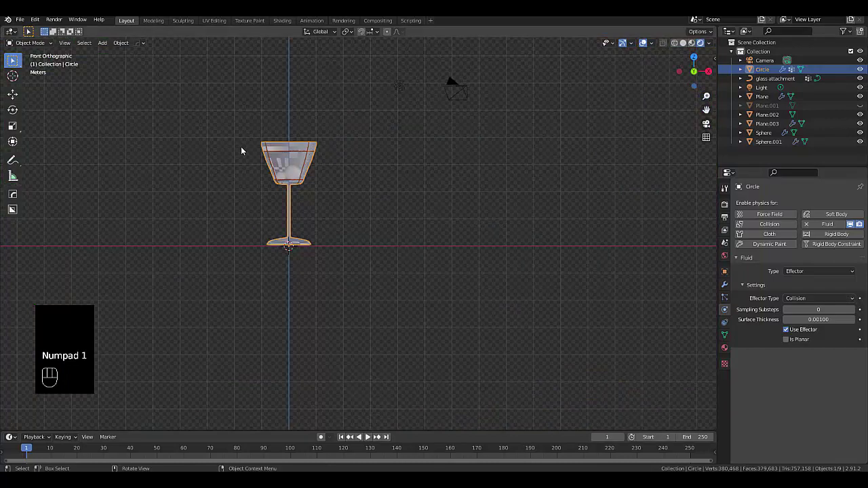
scroll(263, 144, up, 3)
shift+middle_drag(265, 145, 307, 173)
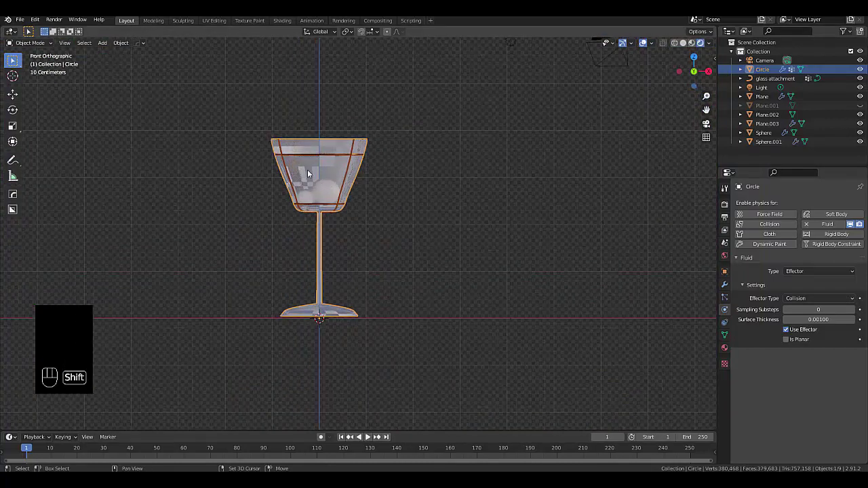
key(shift+a)
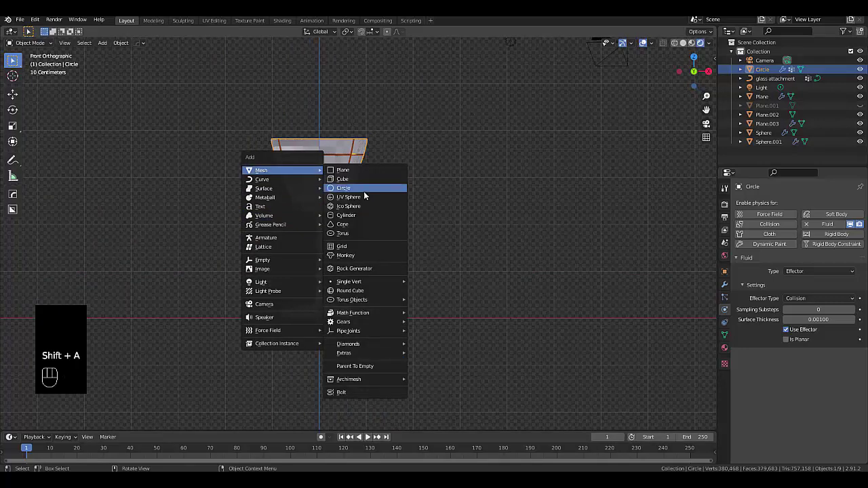
click(360, 255)
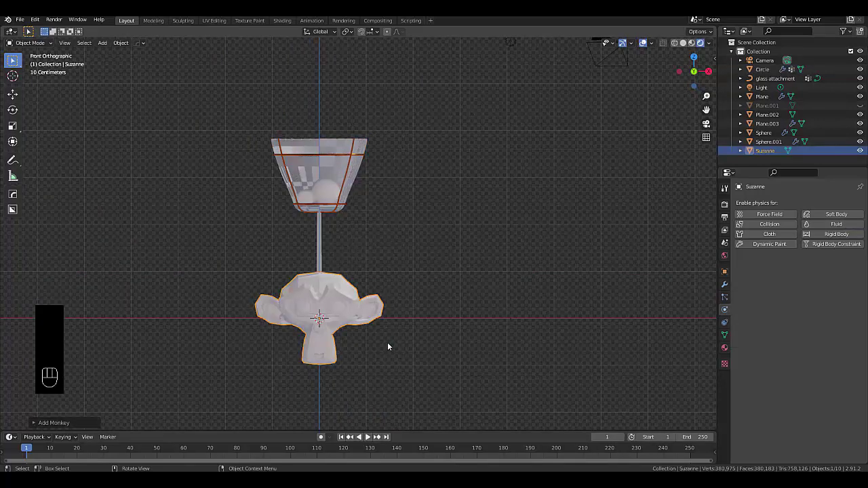
key(g)
key(z)
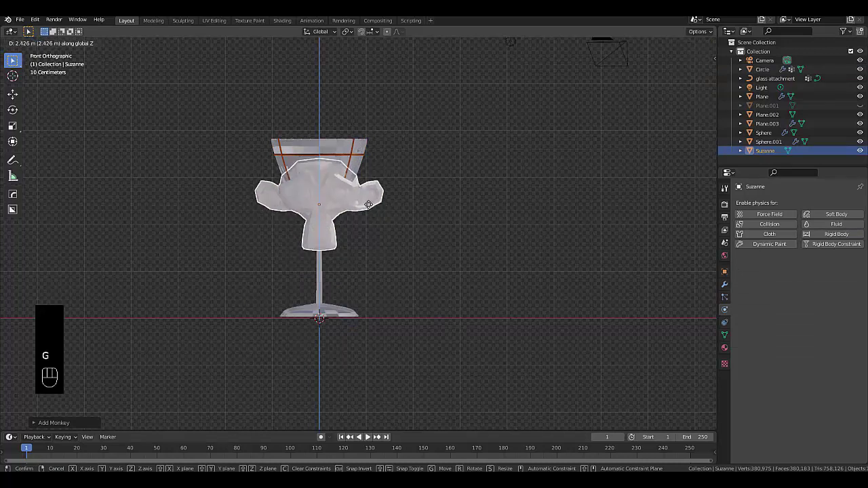
click(370, 150)
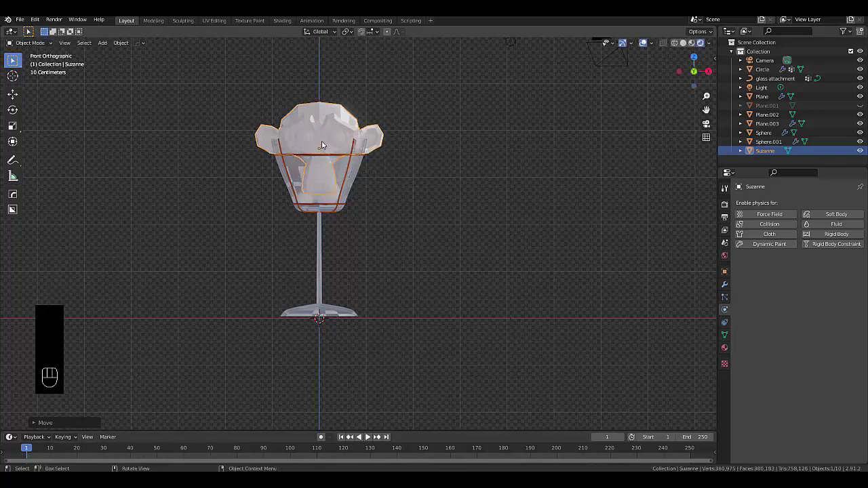
Scale the monkey head down to about 0.61 and apply smooth shading to it.
scroll(346, 136, up, 4)
key(s)
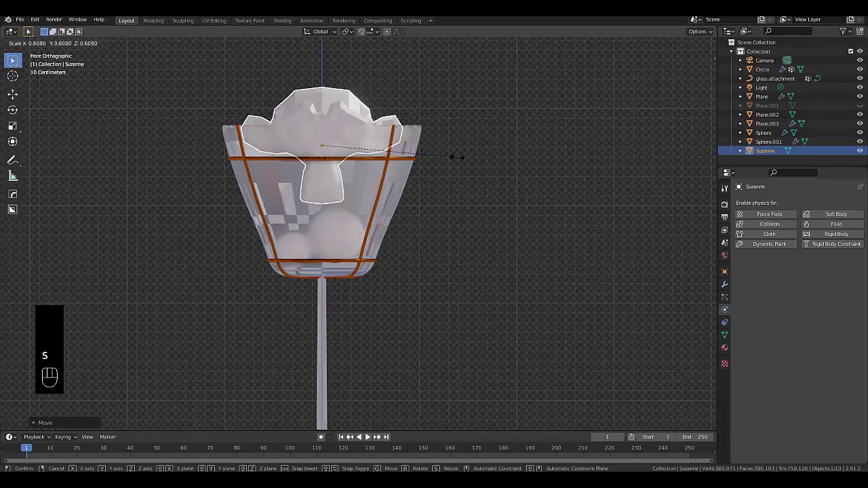
click(456, 157)
scroll(288, 124, up, 3)
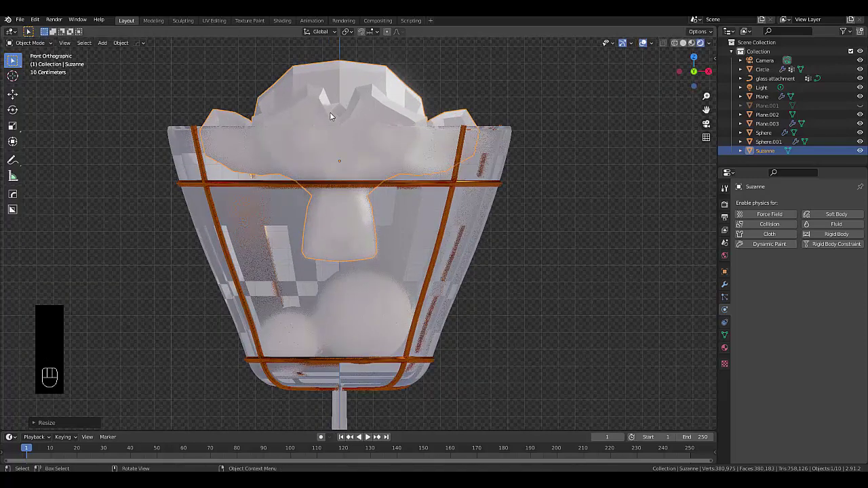
right_click(330, 112)
click(332, 114)
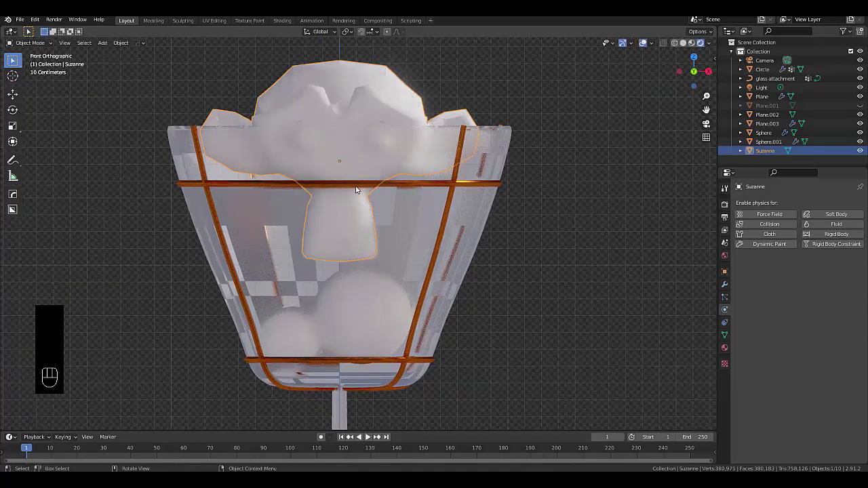
Raise the monkey head slightly along the Z axis and scale it up by about 1.10.
key(g)
key(z)
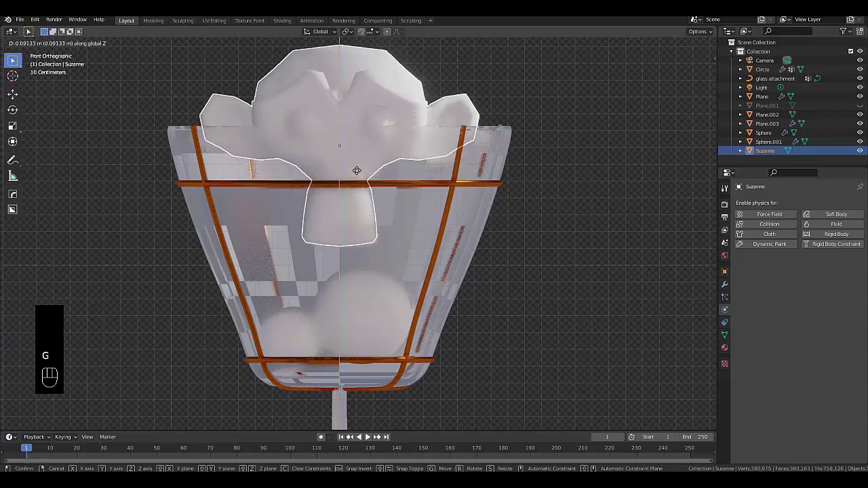
click(359, 167)
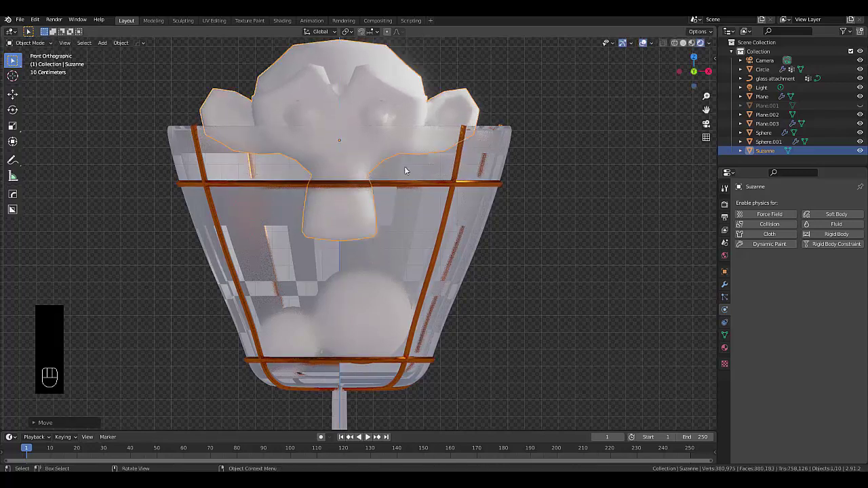
key(s)
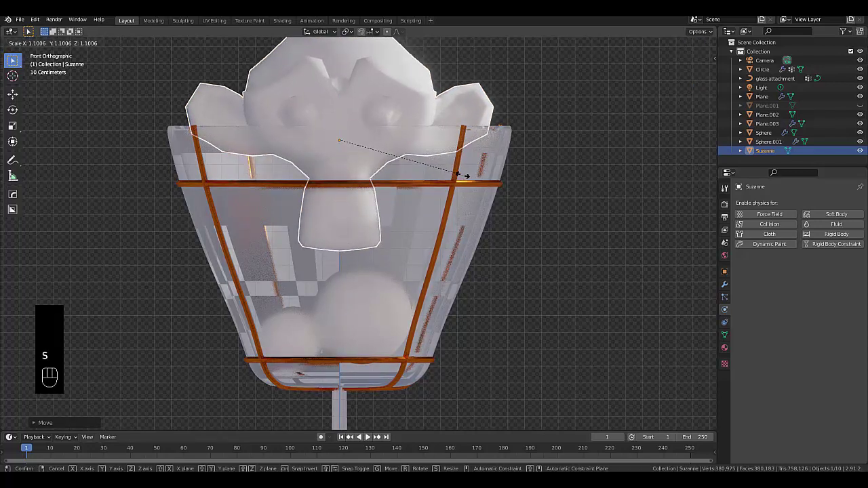
click(627, 220)
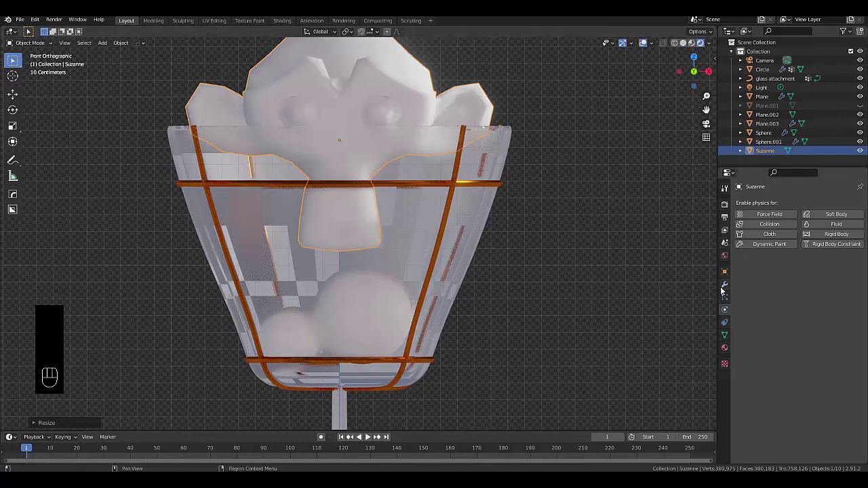
Add a Subdivision Surface modifier to the monkey head and set its viewport level to 2.
click(724, 284)
click(761, 204)
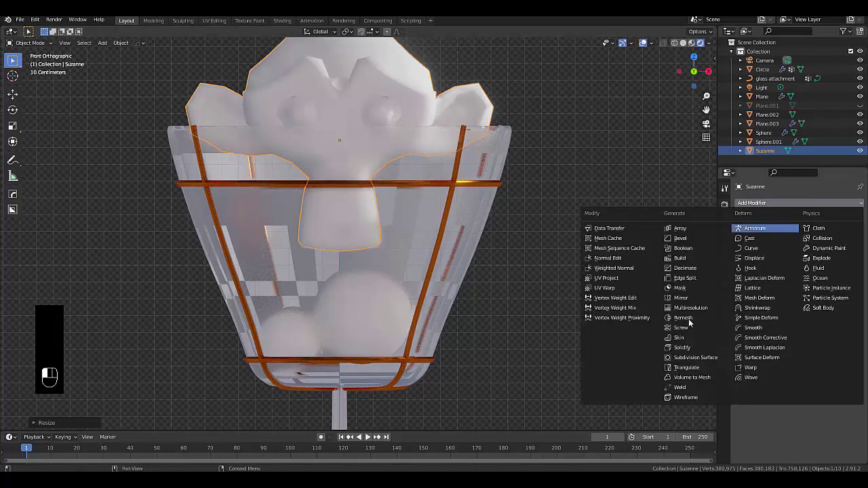
click(696, 358)
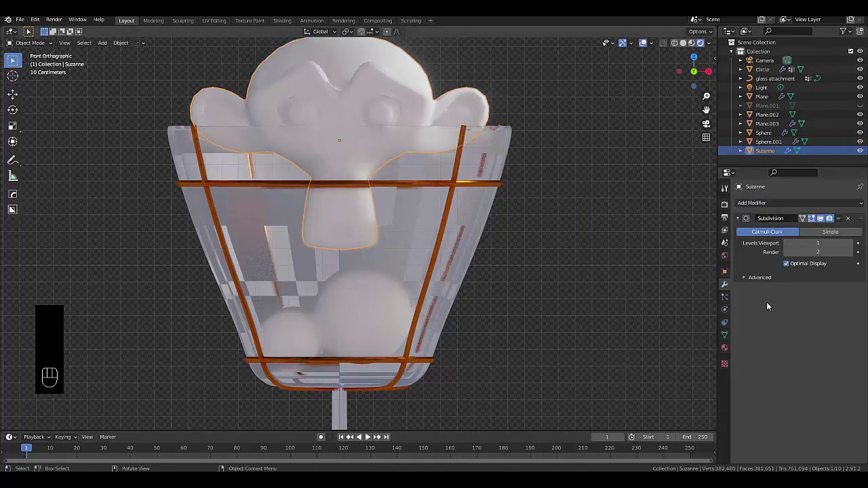
click(852, 244)
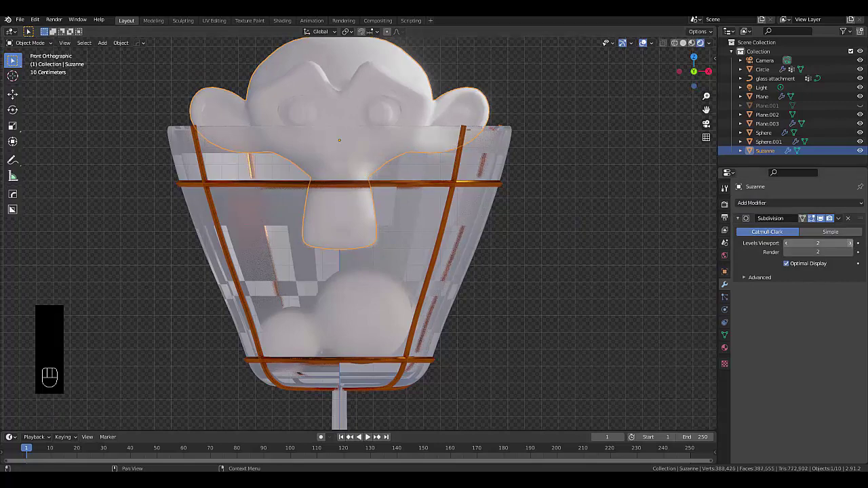
Apply smooth shading to the subdivided monkey head.
right_click(353, 95)
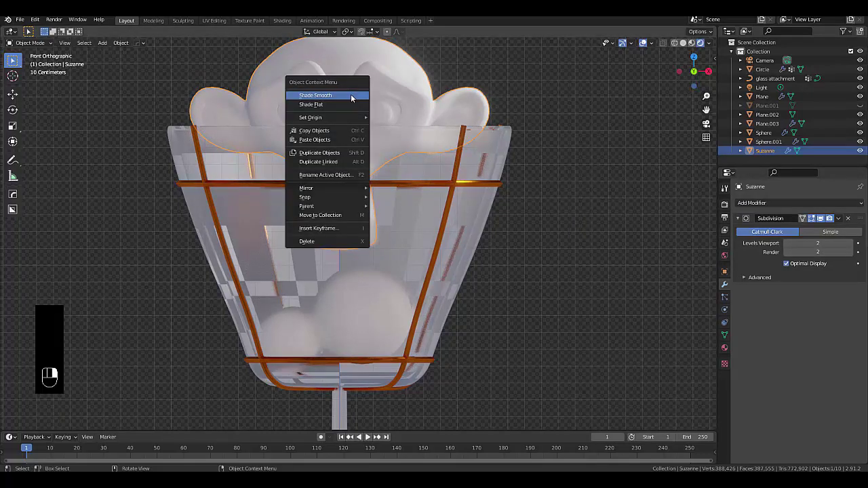
click(351, 95)
key(z)
mouse_move(348, 87)
middle_down()
mouse_move(288, 106)
mouse_move(369, 103)
mouse_move(204, 114)
mouse_move(363, 101)
mouse_move(345, 97)
middle_up()
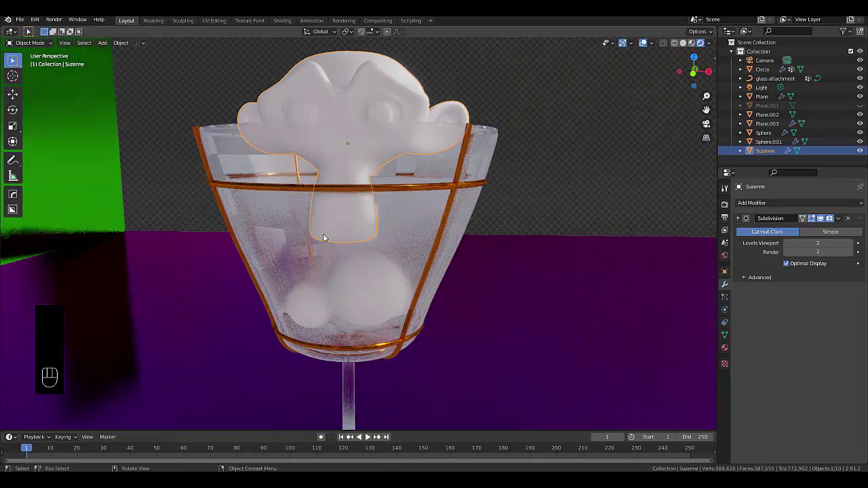
Apply the Quick Liquid effect to the monkey head.
click(122, 43)
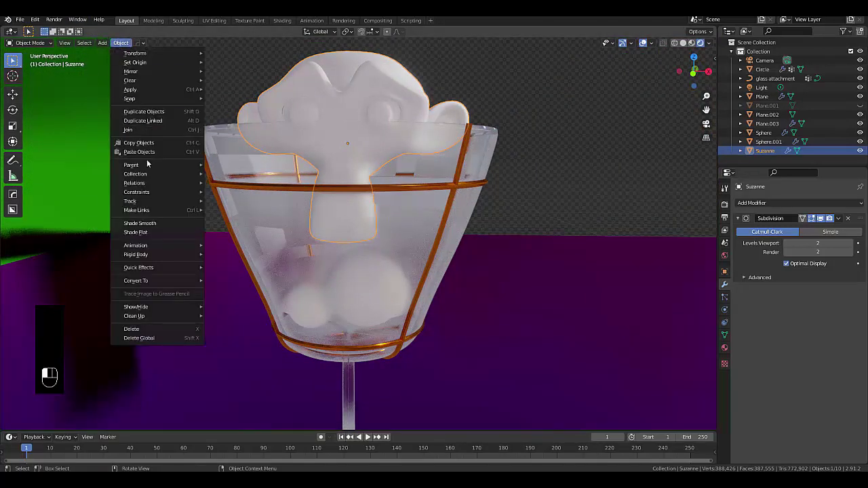
mouse_move(162, 269)
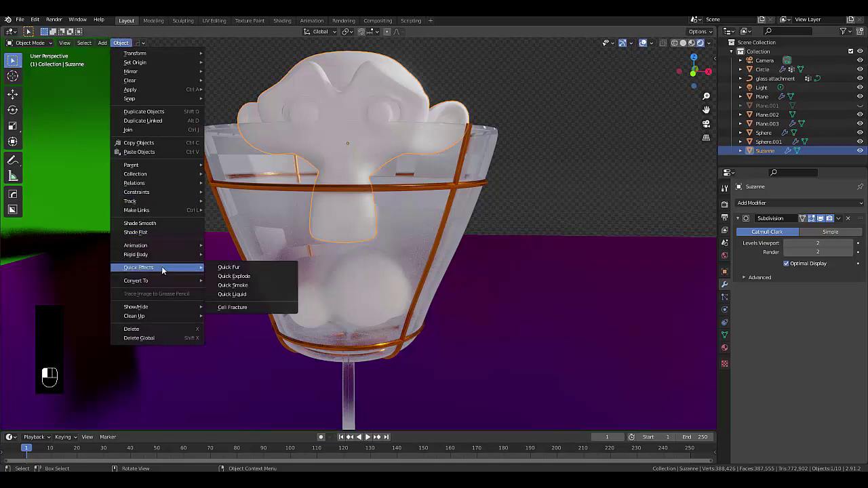
click(250, 294)
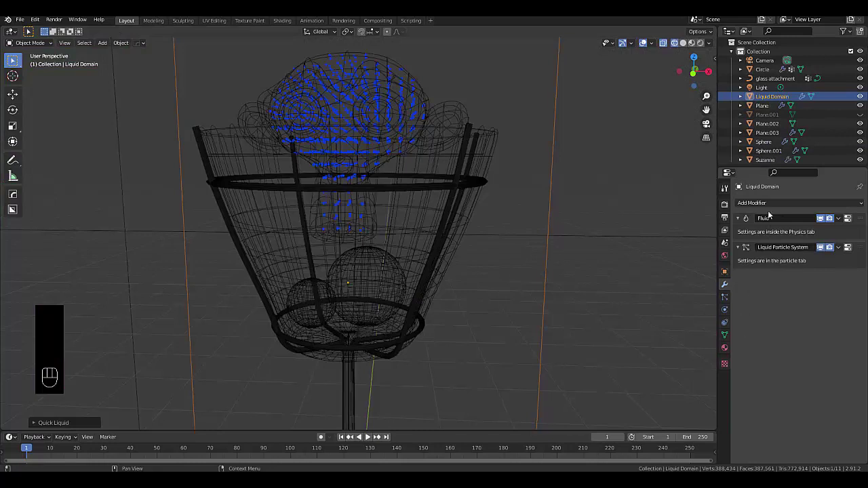
Set the liquid domain's fluid resolution divisions to 128.
click(758, 98)
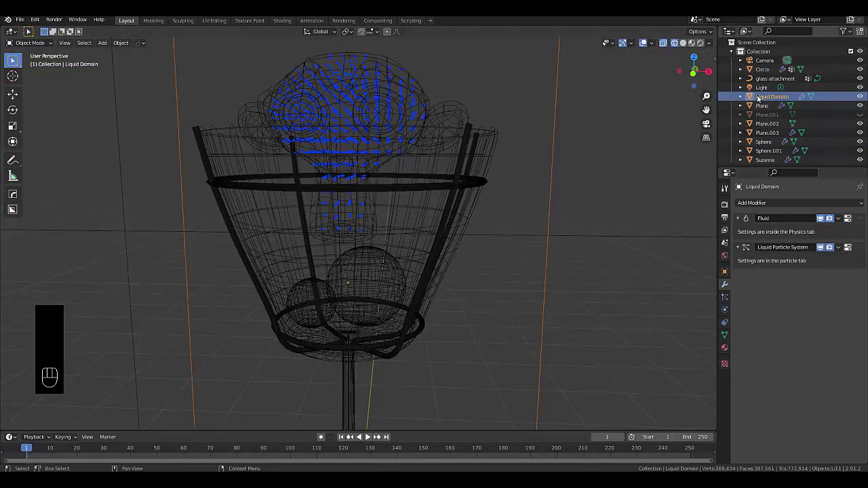
click(725, 309)
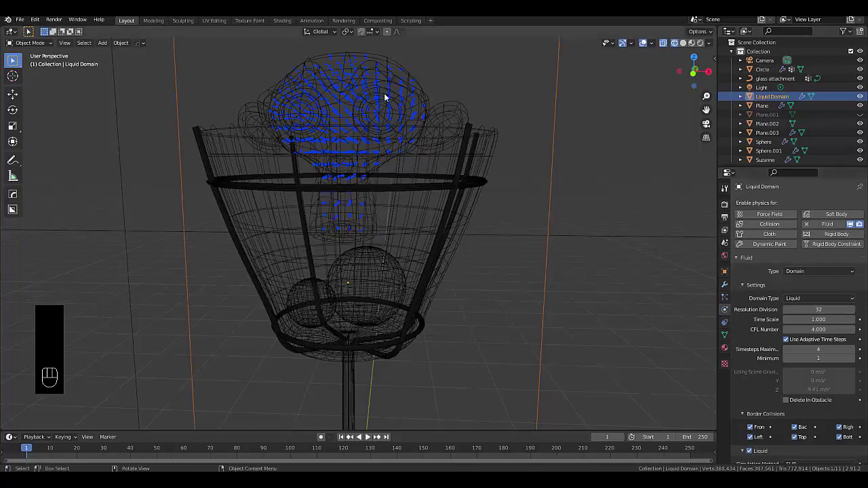
key(KP_1)
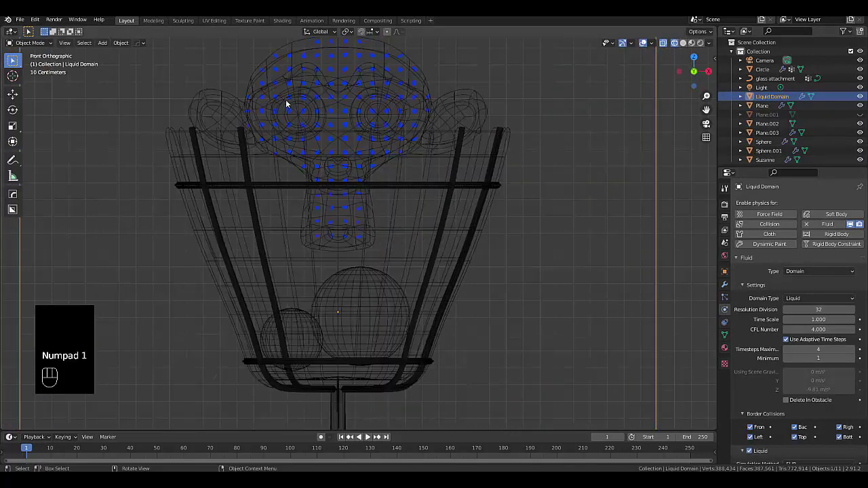
click(818, 309)
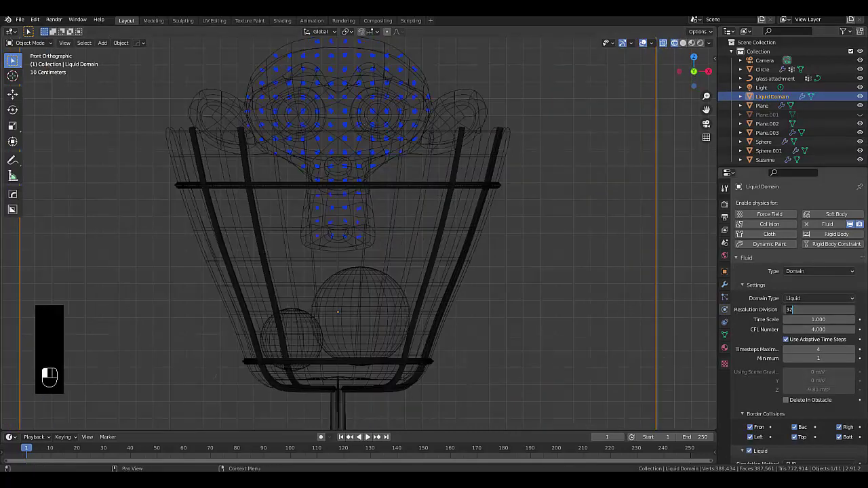
text(128)
key(Return)
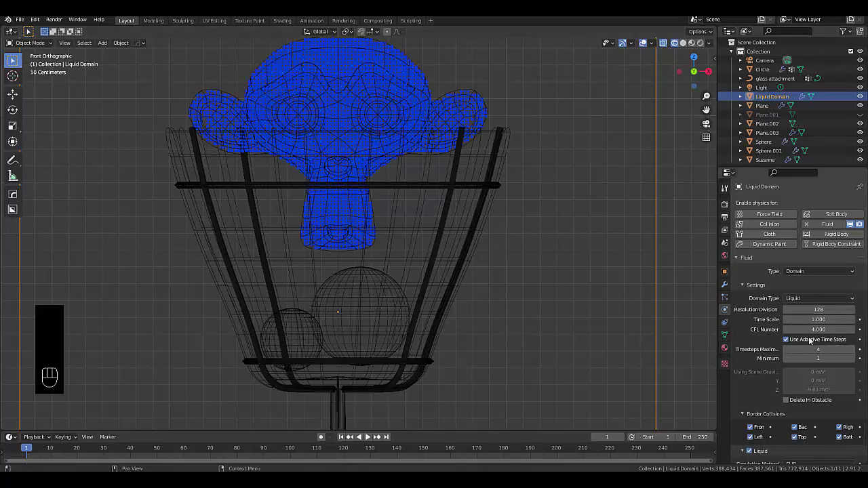
Enable Diffusion and Mesh for the liquid domain and open the list of diffusion presets.
scroll(771, 329, down, 3)
scroll(771, 329, down, 6)
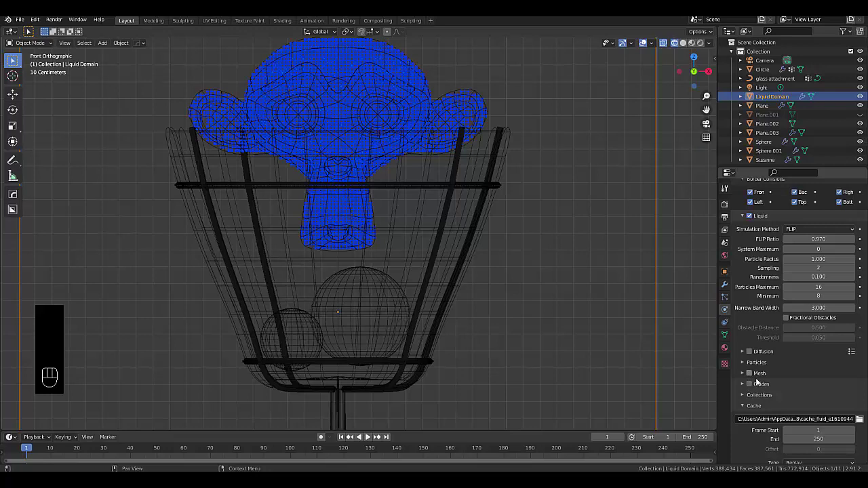
click(748, 373)
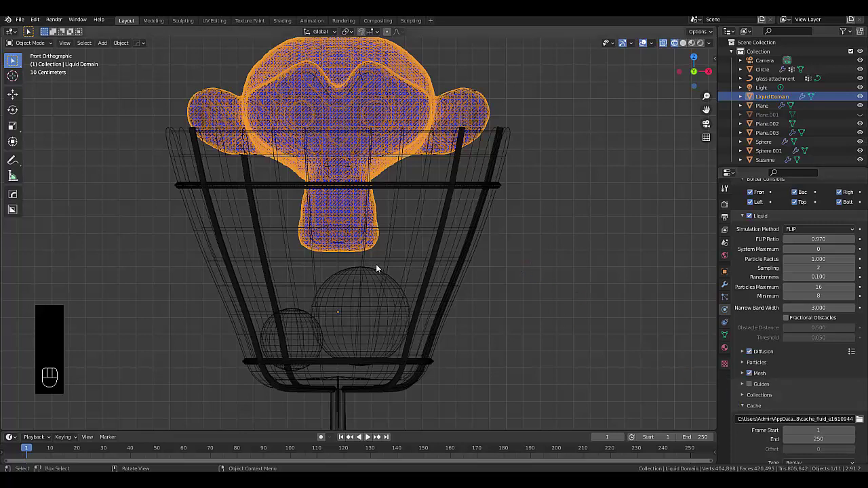
click(851, 352)
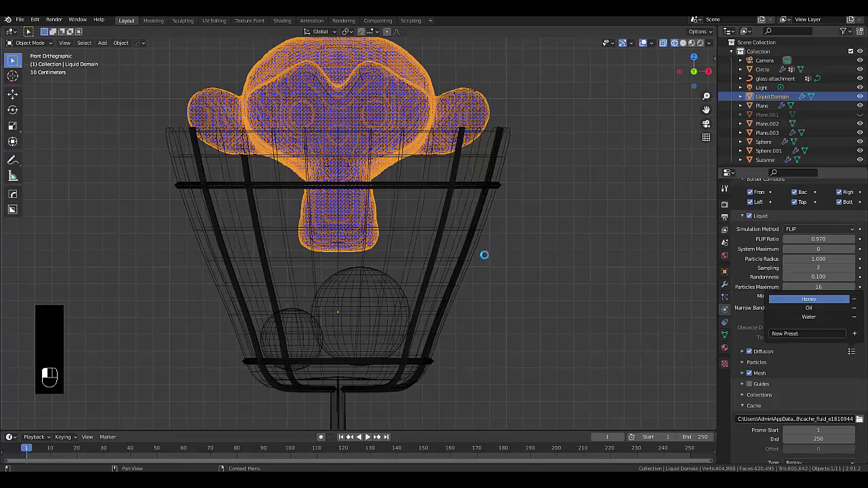
click(552, 280)
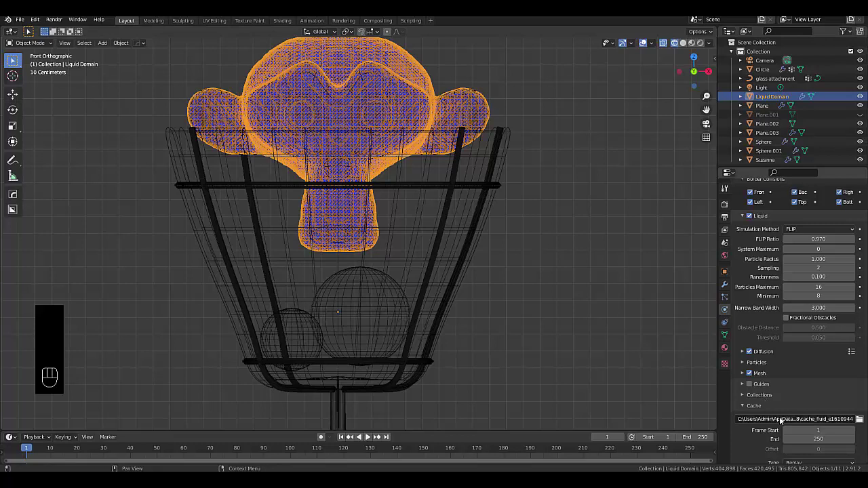
Set the liquid domain's cache type to All and make the bake resumable.
scroll(782, 420, down, 4)
click(802, 395)
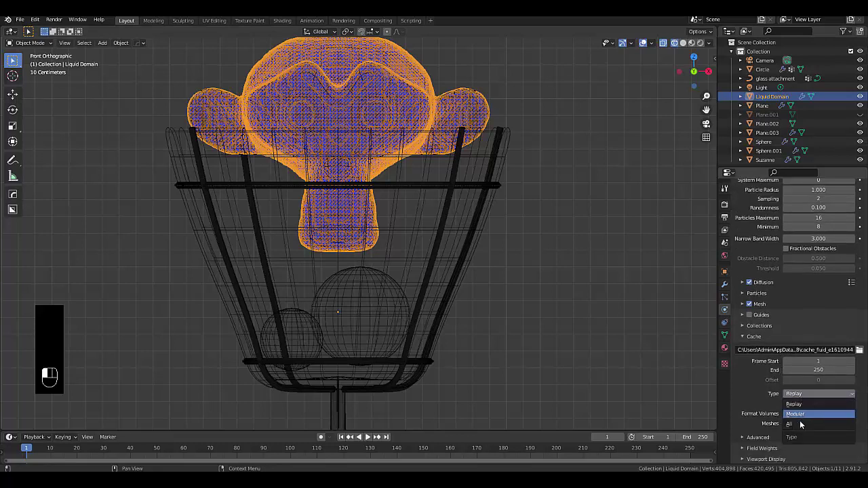
click(797, 424)
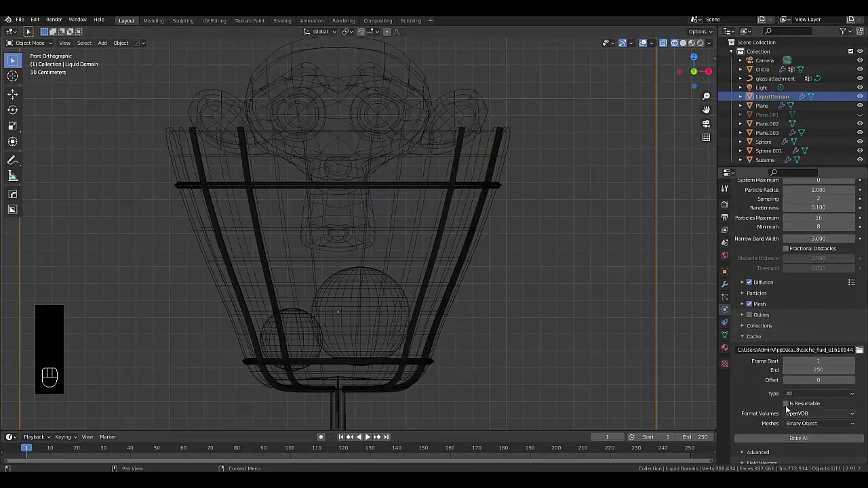
click(787, 404)
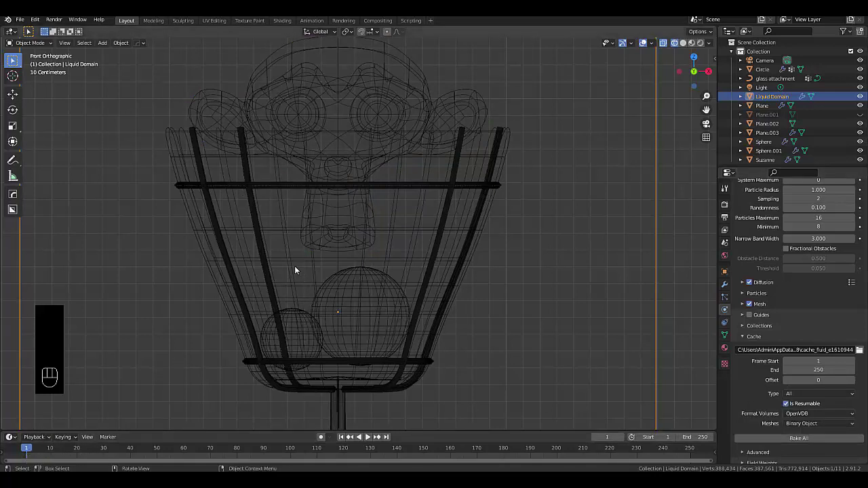
Give the larger sphere in the glass a new material with an Emission surface shader.
click(325, 285)
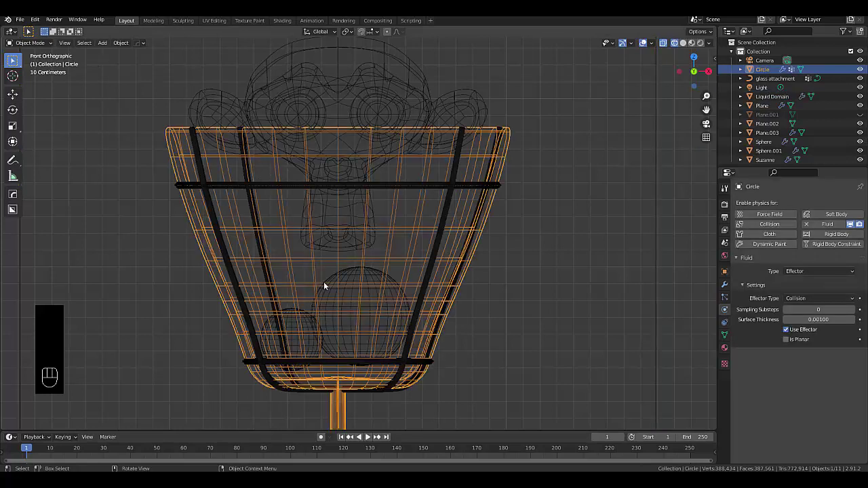
click(345, 293)
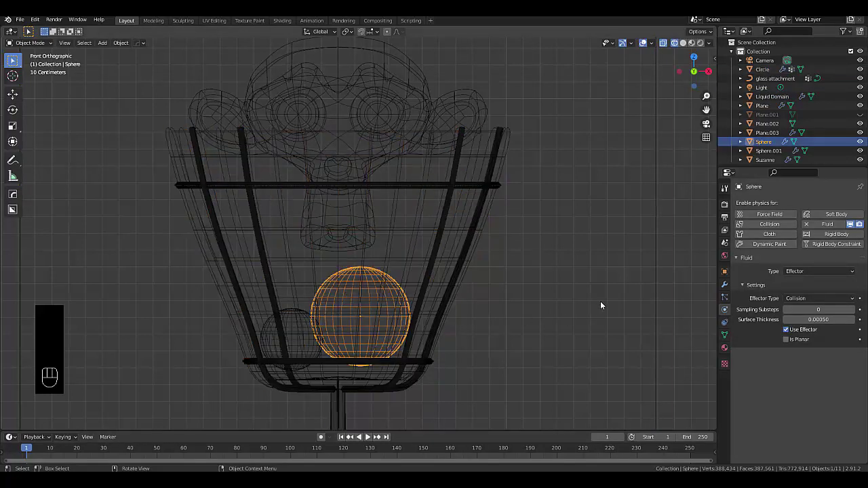
click(724, 350)
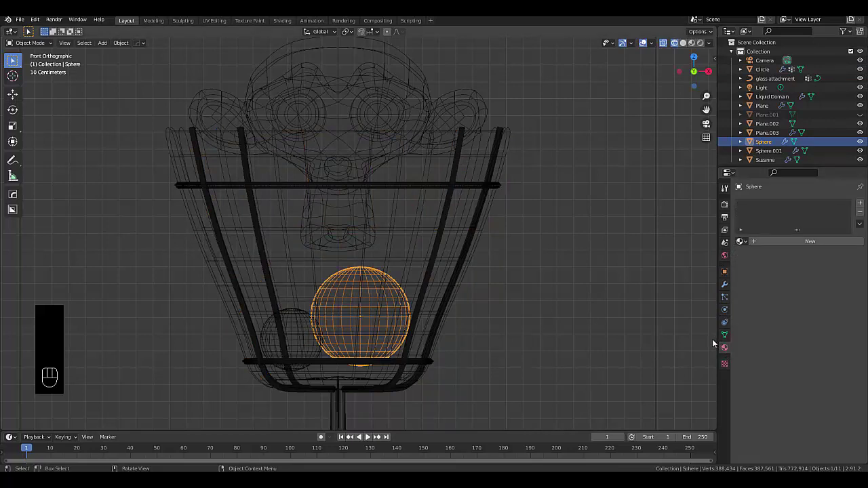
click(770, 239)
click(800, 295)
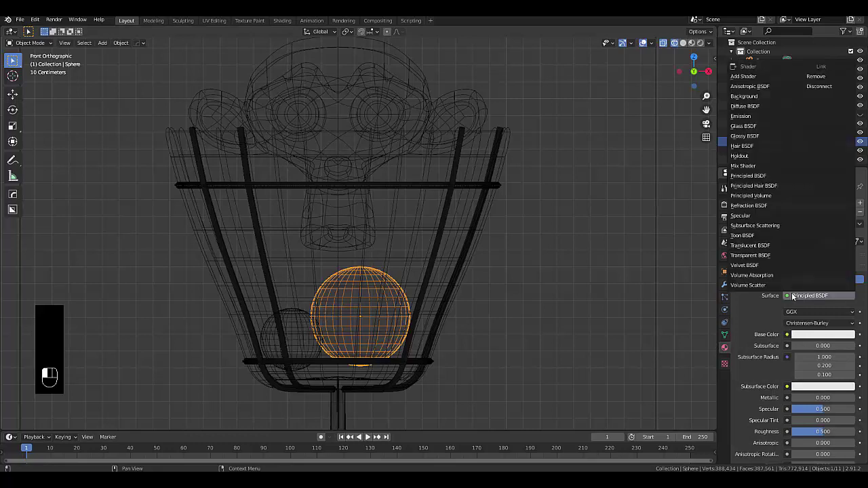
click(755, 116)
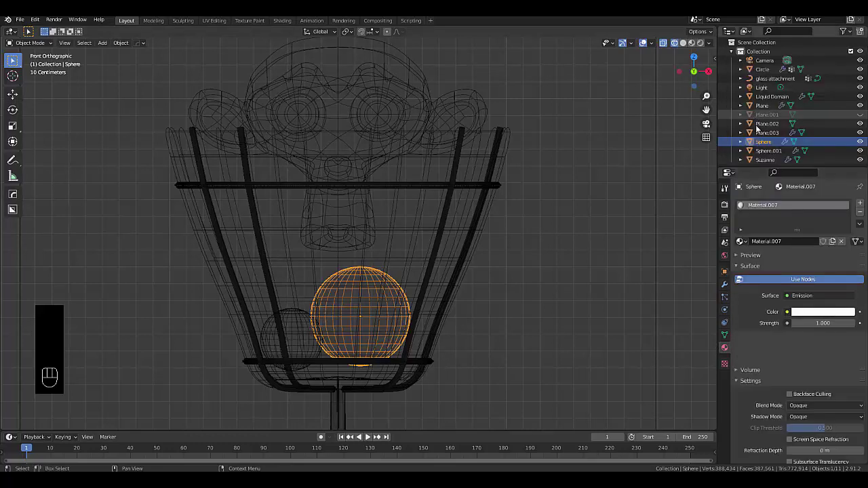
Set the larger sphere's emission strength to 30 and its color to magenta.
click(815, 323)
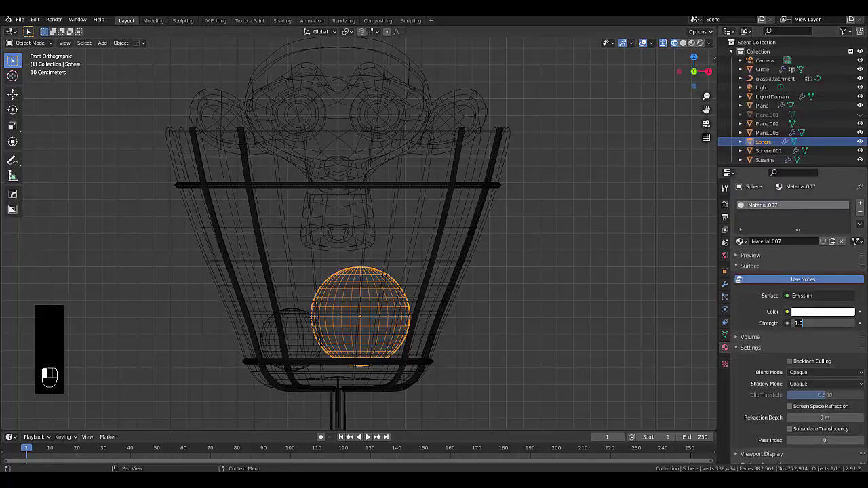
text(30)
key(Return)
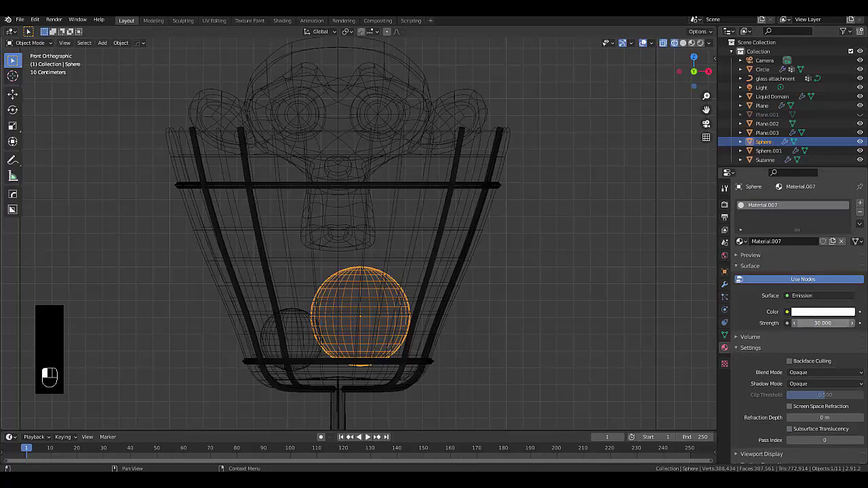
click(816, 312)
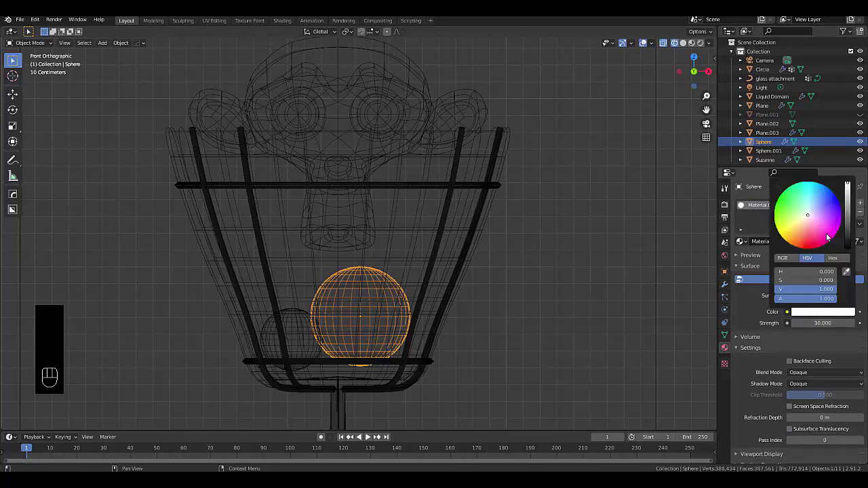
drag(828, 237, 838, 230)
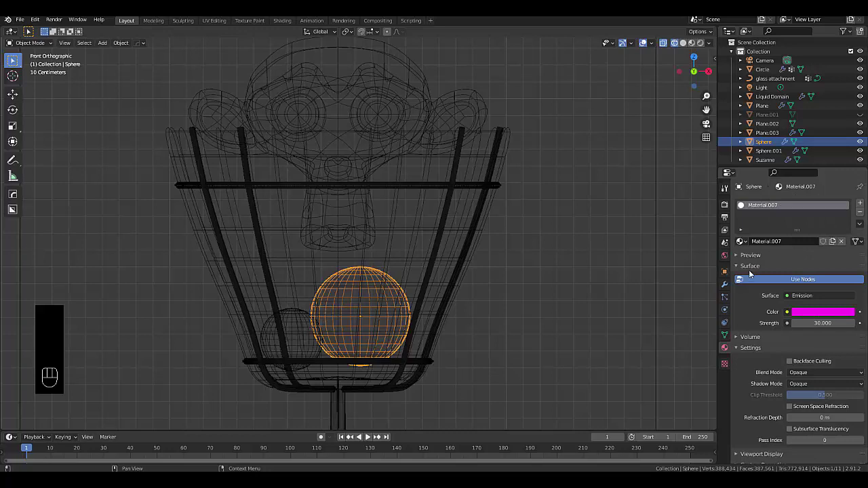
Give the smaller sphere in the glass a new material with an Emission surface shader.
click(262, 333)
click(774, 242)
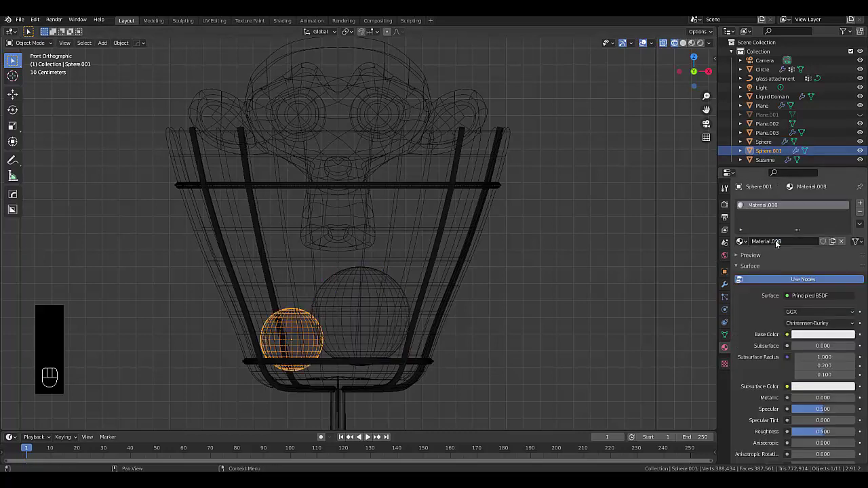
click(814, 295)
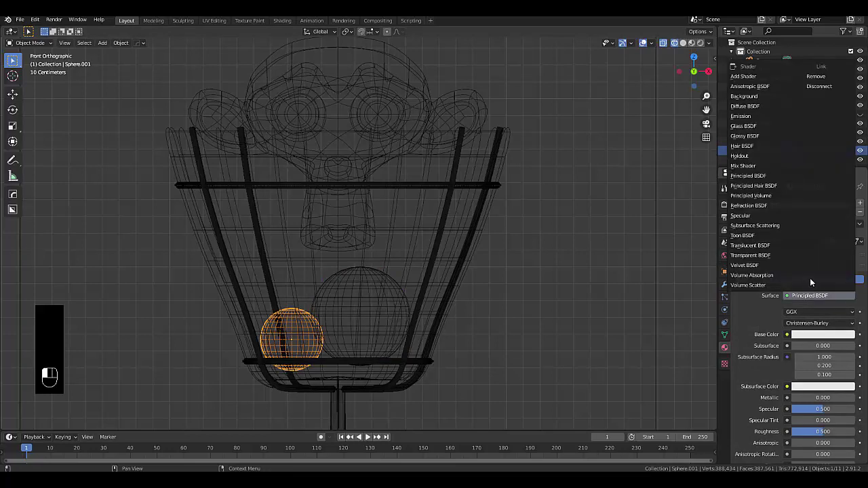
click(746, 116)
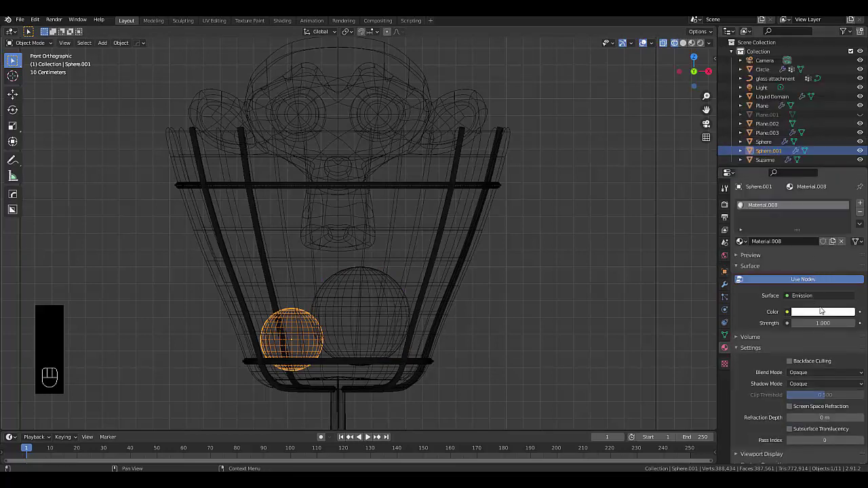
Set the smaller sphere's emission color to cyan and its strength to 30.
click(820, 314)
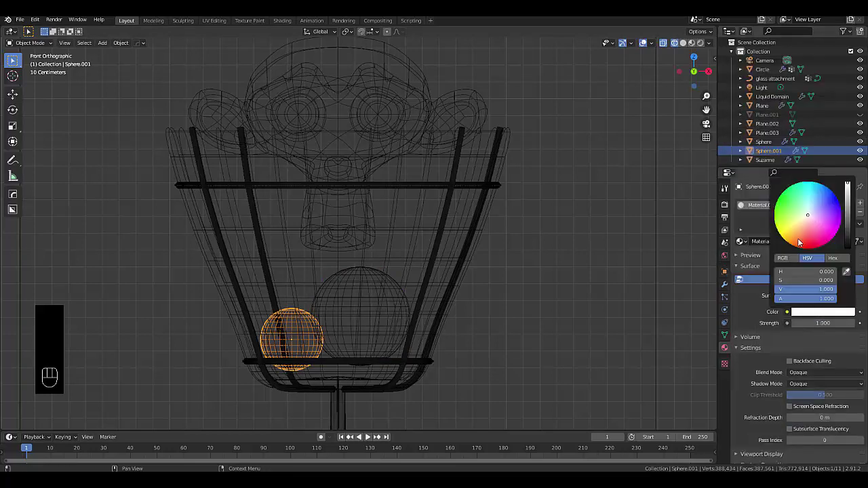
drag(806, 210, 813, 185)
click(810, 322)
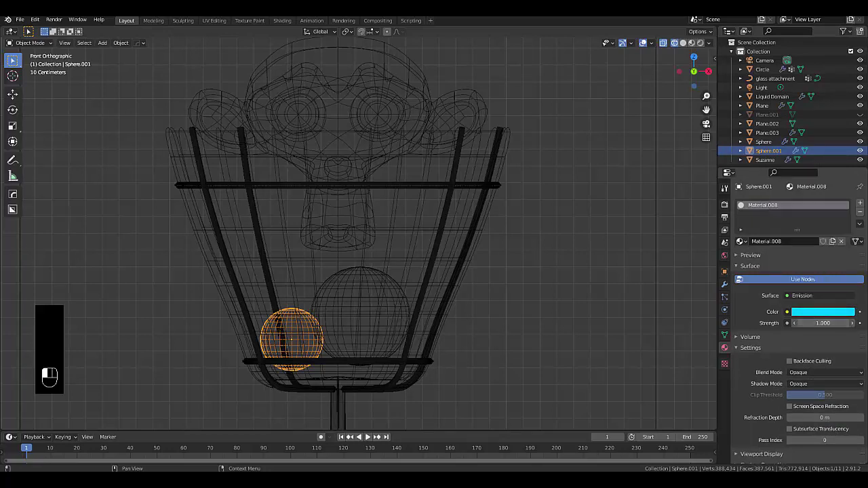
text(30)
key(Return)
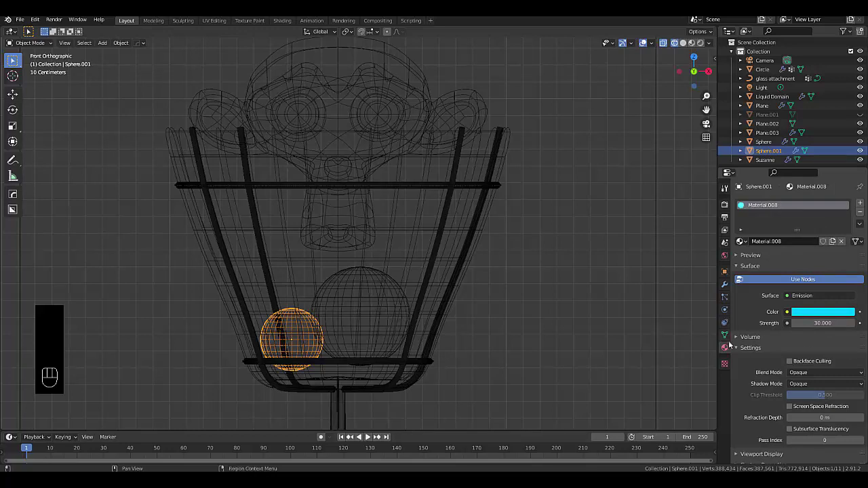
Switch the viewport to rendered shading and hide the liquid domain.
click(700, 43)
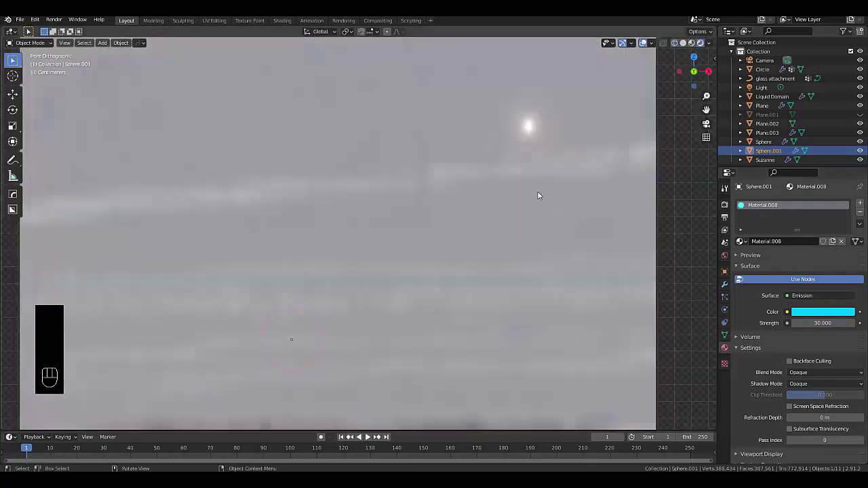
click(592, 211)
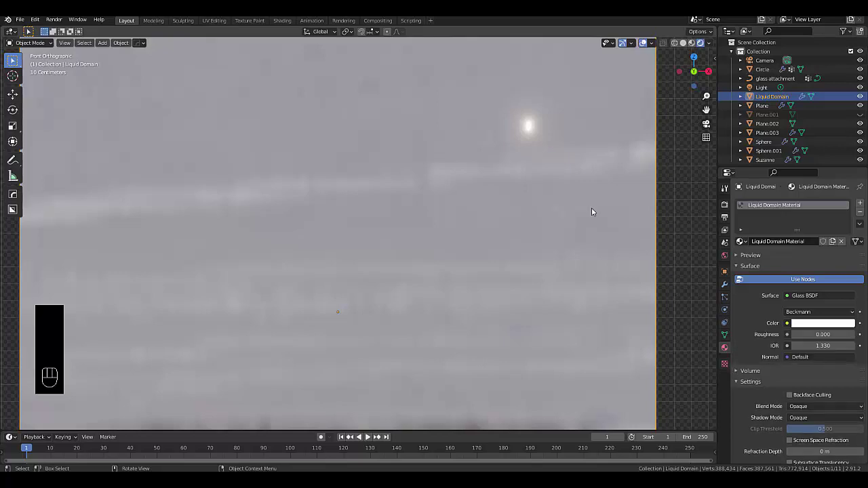
key(h)
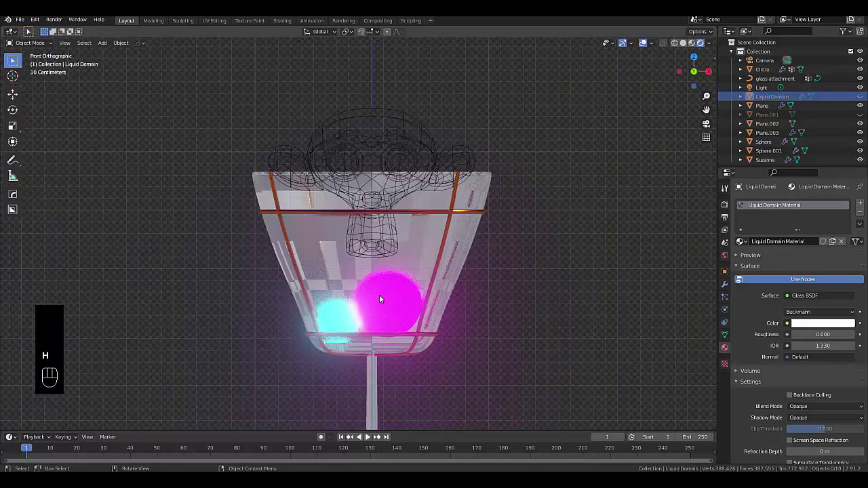
Show the render-visibility toggles in the outliner and disable the Suzanne monkey head in renders.
middle_drag(379, 299, 420, 135)
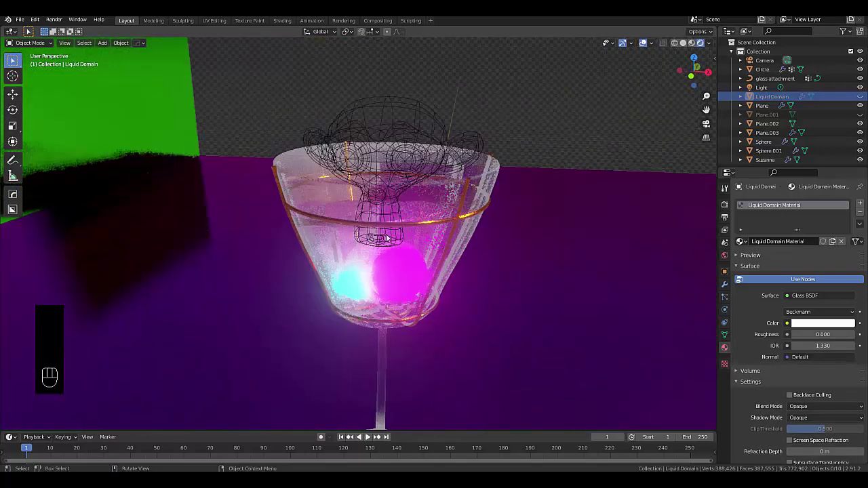
click(417, 116)
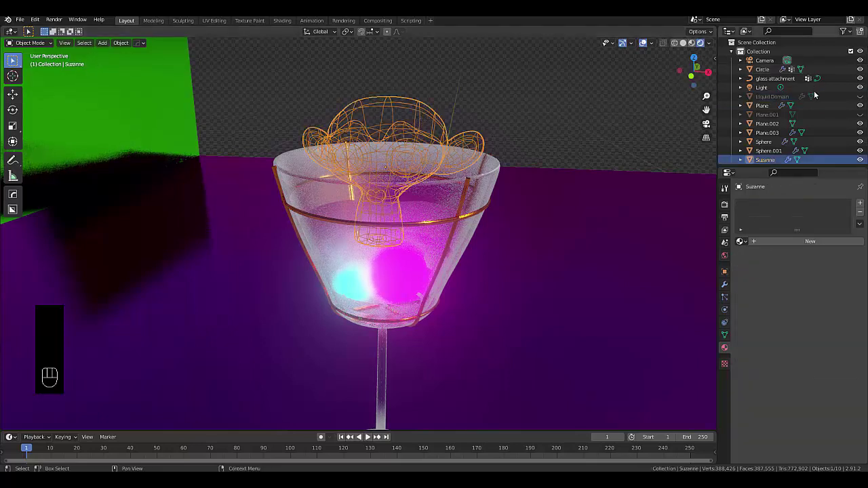
click(846, 31)
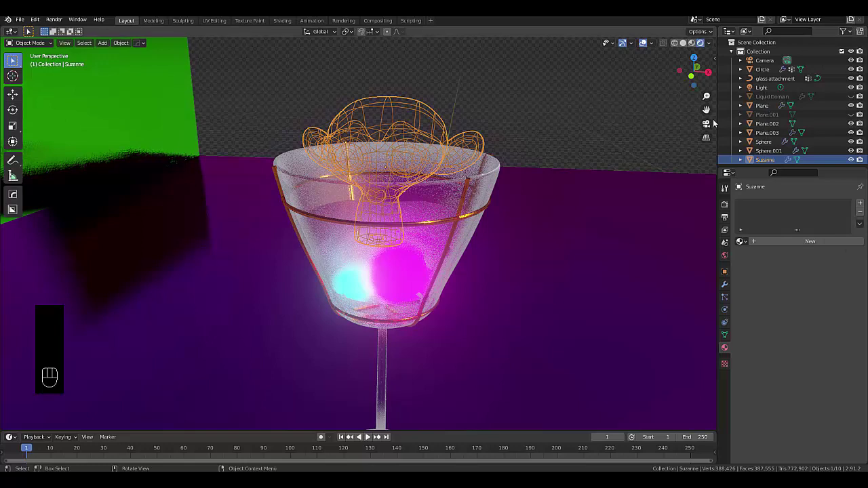
click(860, 160)
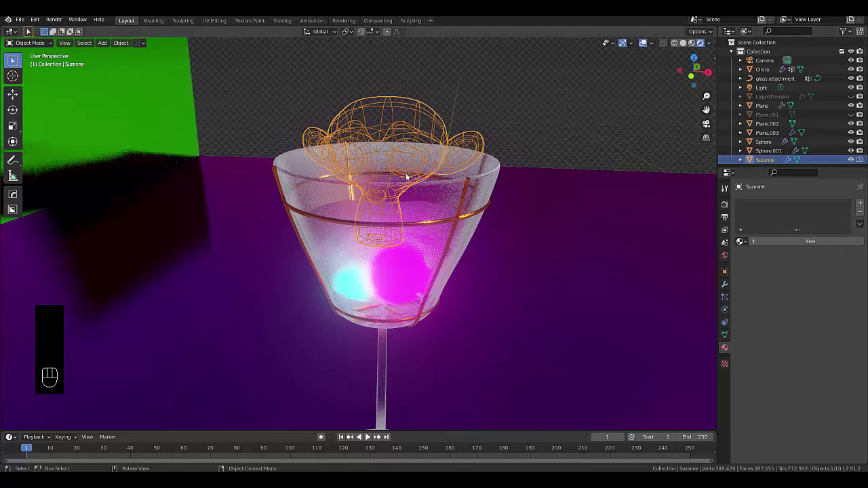
scroll(399, 197, down, 3)
scroll(382, 187, up, 4)
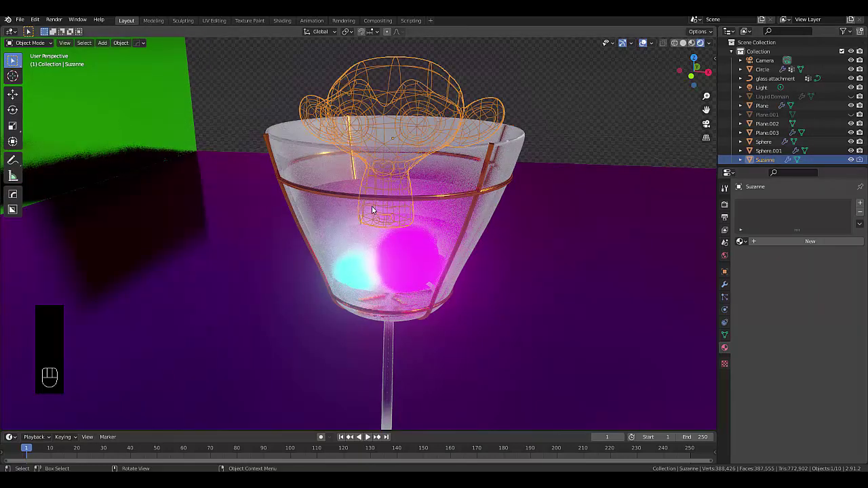
middle_drag(390, 192, 370, 193)
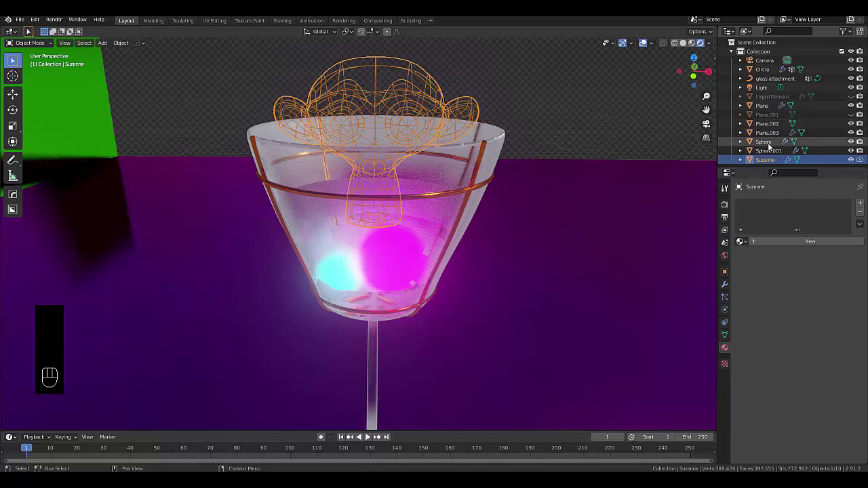
Start baking the complete fluid simulation for the liquid domain, and pause the bake partway through.
scroll(767, 147, down, 1)
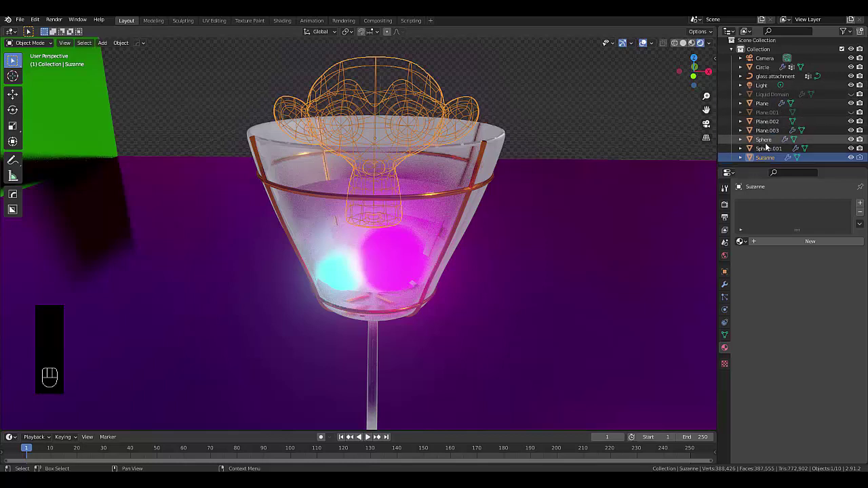
click(775, 95)
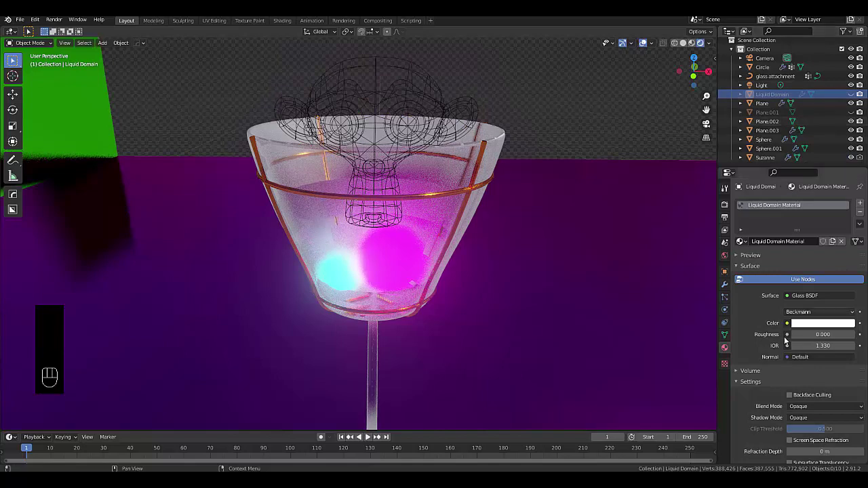
scroll(783, 336, down, 2)
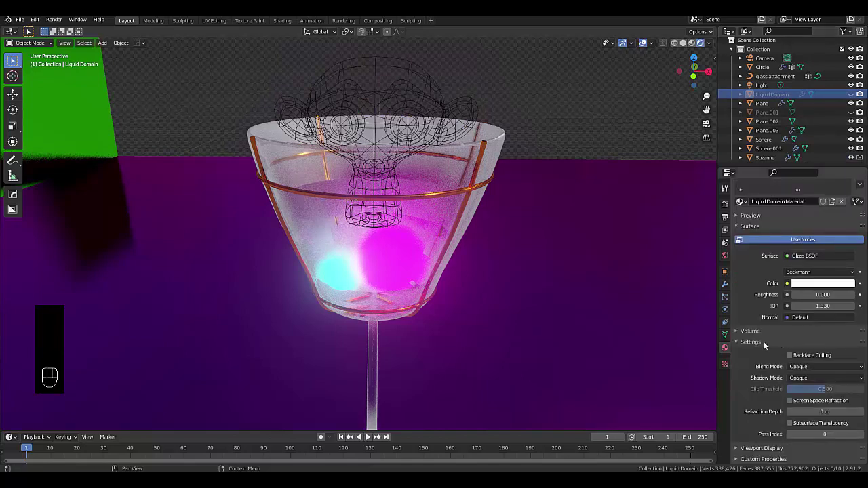
click(724, 309)
scroll(792, 310, down, 12)
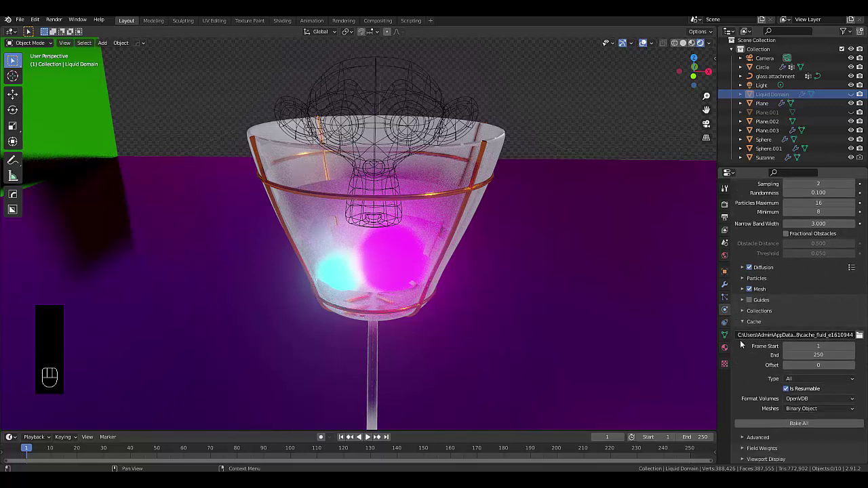
click(787, 423)
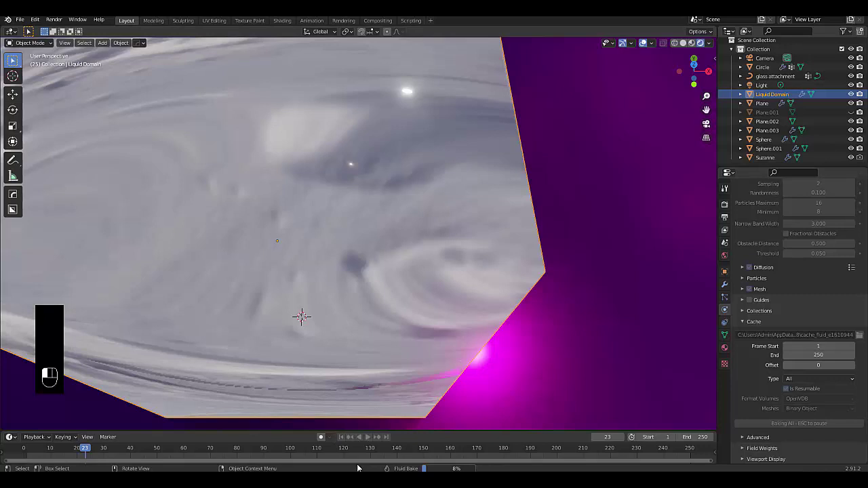
key(Escape)
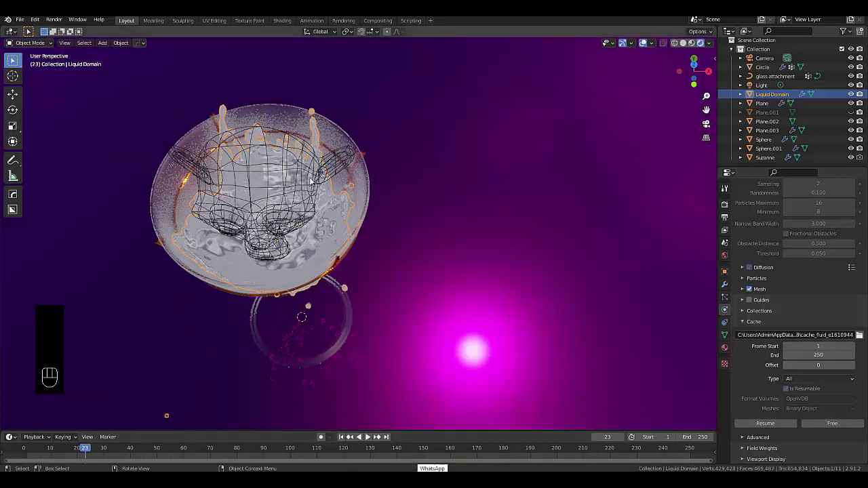
Examine the partly baked liquid around the glass bowl from several angles and check the glass's fluid effector settings.
middle_drag(311, 183, 310, 181)
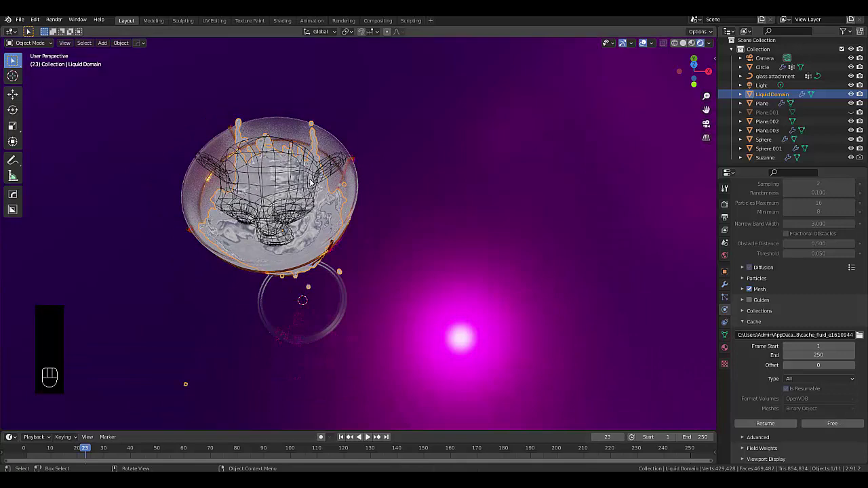
key(KP_1)
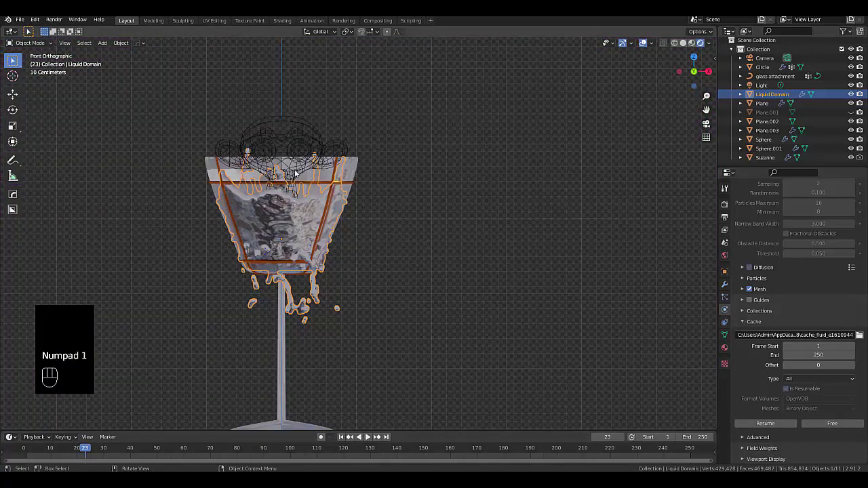
scroll(268, 249, up, 2)
scroll(284, 279, up, 3)
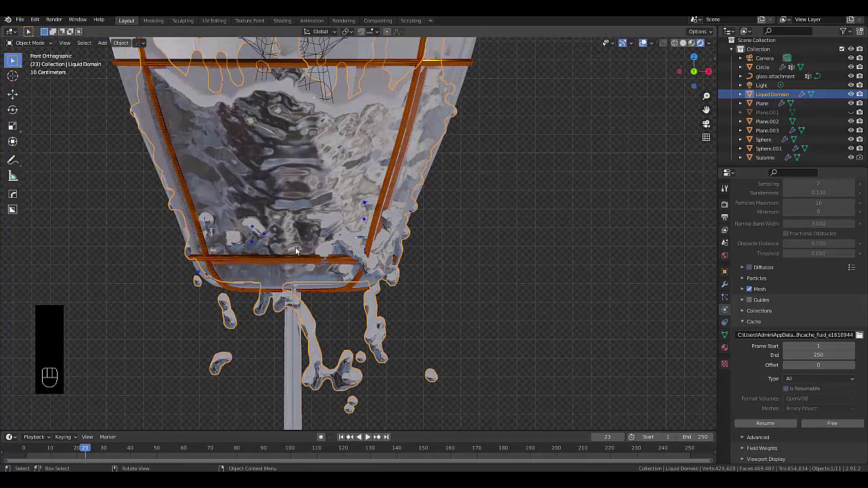
middle_drag(358, 224, 266, 120)
scroll(372, 233, down, 5)
scroll(350, 230, up, 3)
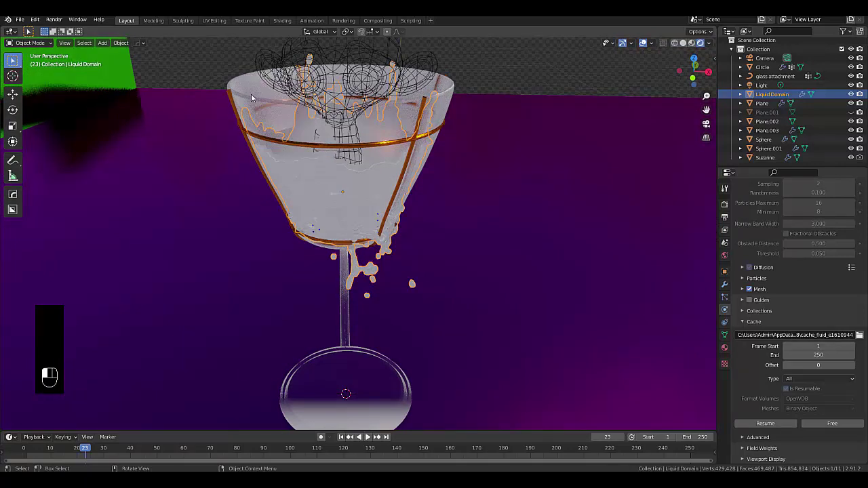
click(277, 113)
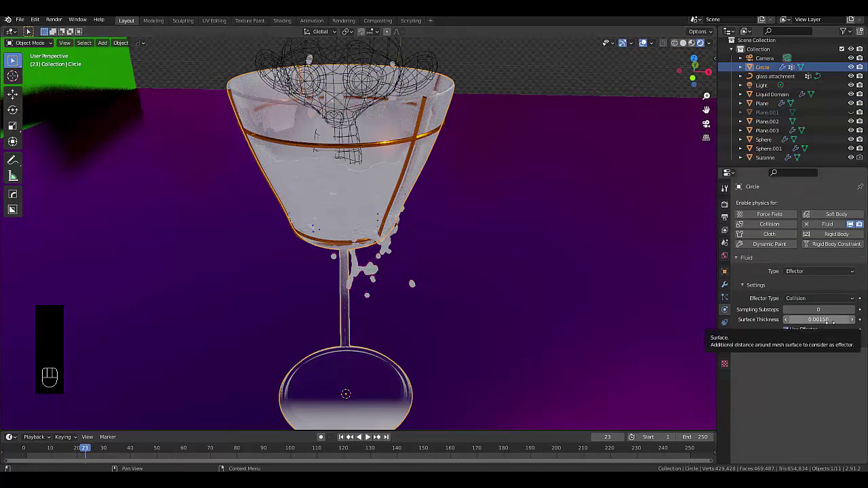
middle_drag(403, 254, 367, 247)
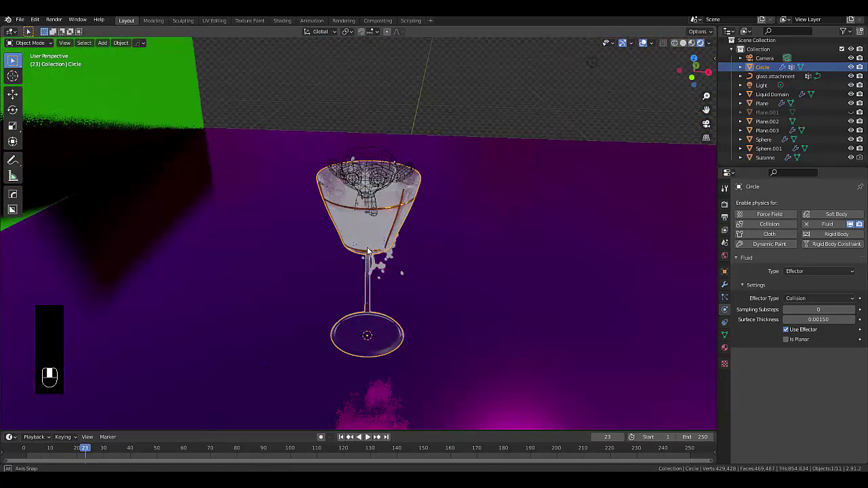
scroll(354, 225, up, 2)
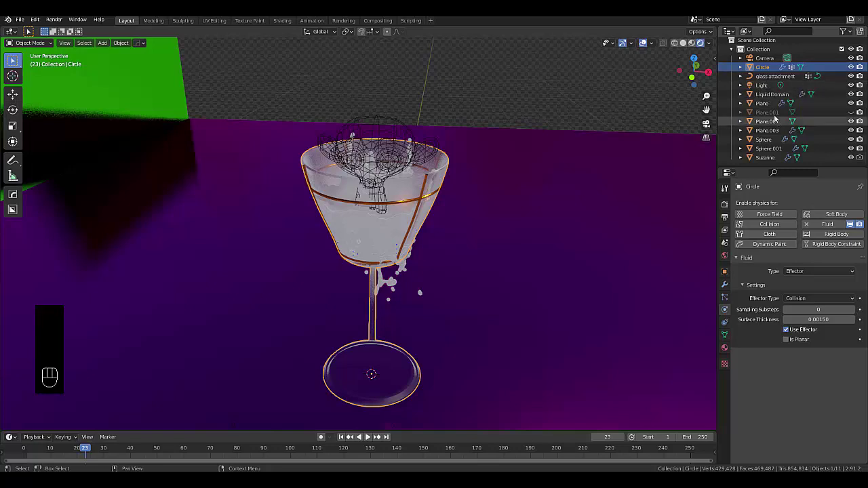
Resume the paused fluid bake of the liquid domain and let it finish.
click(761, 95)
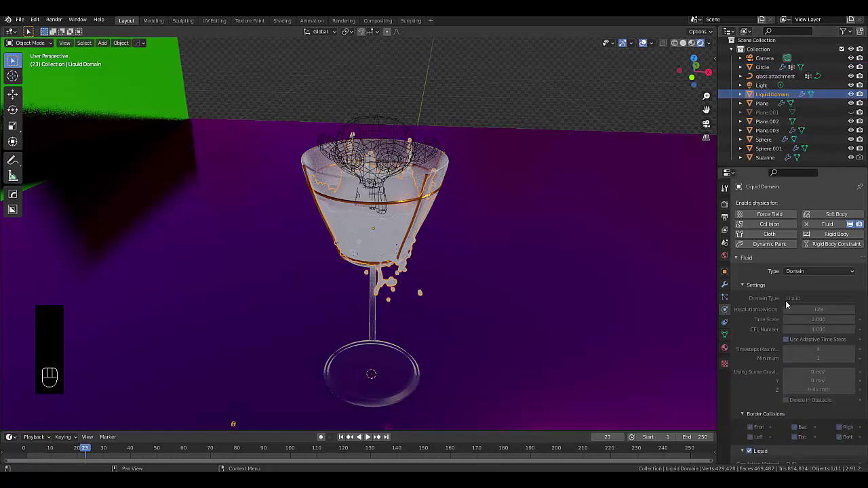
scroll(771, 344, down, 8)
scroll(771, 344, down, 5)
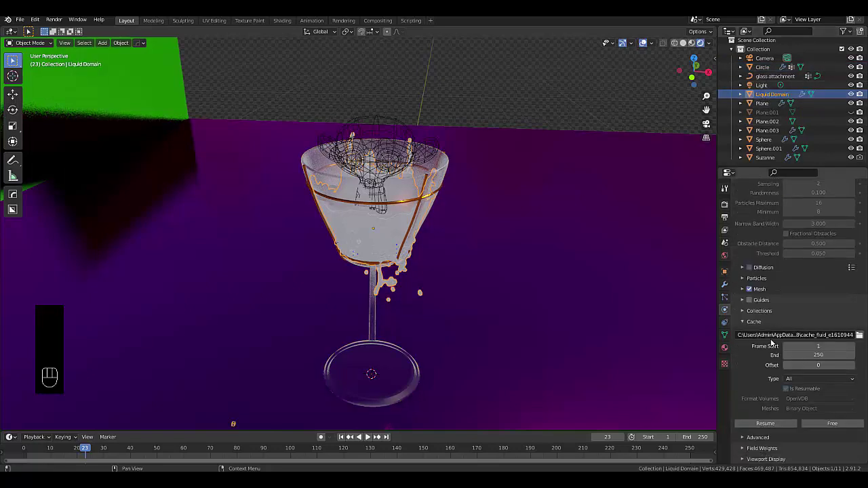
click(766, 423)
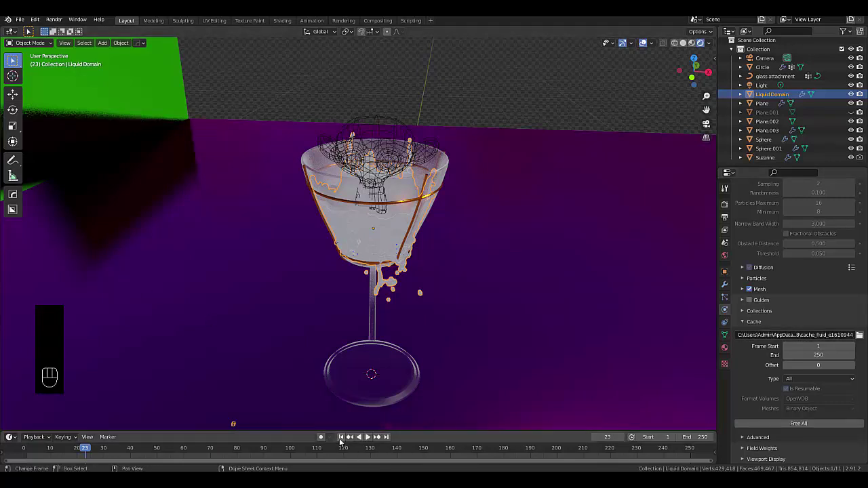
Play the baked simulation from frame 1 in solid shading and examine the liquid around the outside of the bowl.
drag(341, 437, 364, 437)
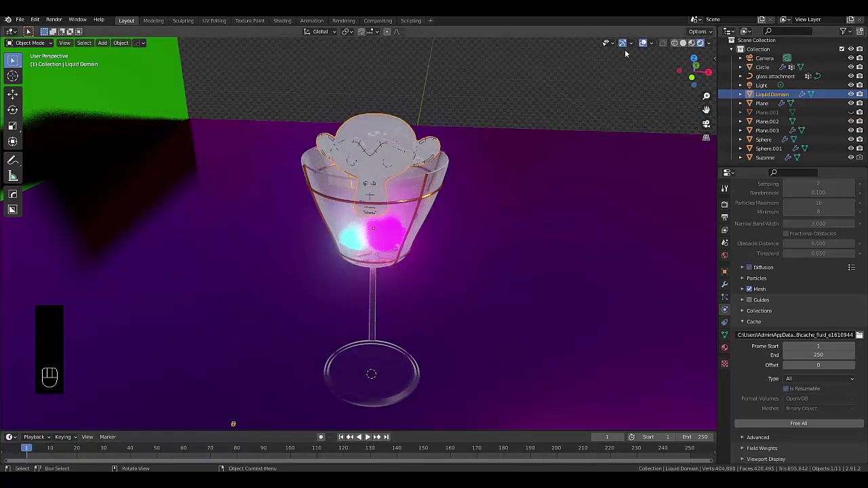
click(692, 43)
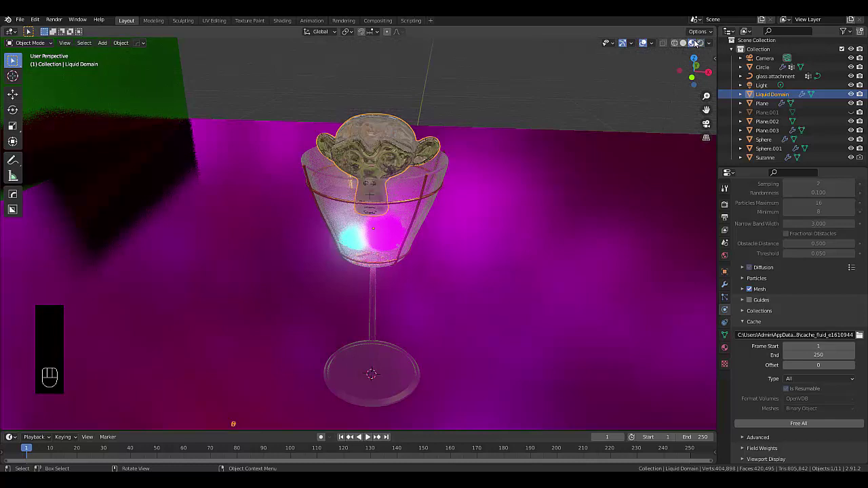
click(367, 437)
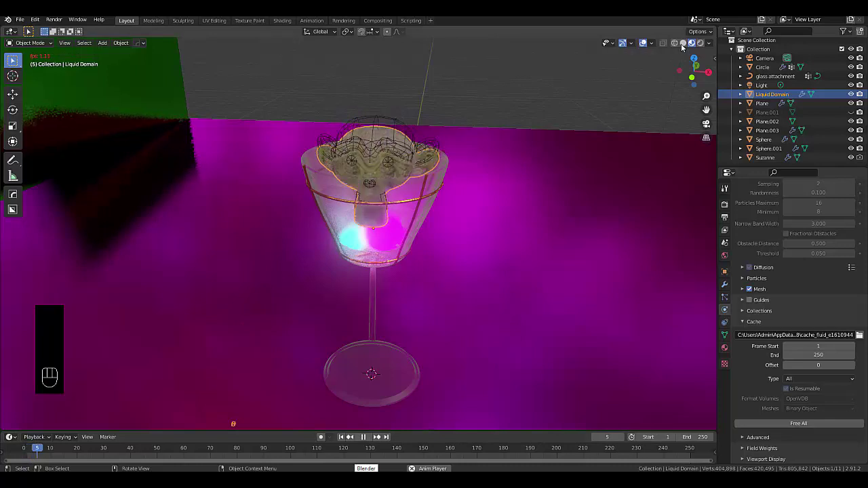
key(z)
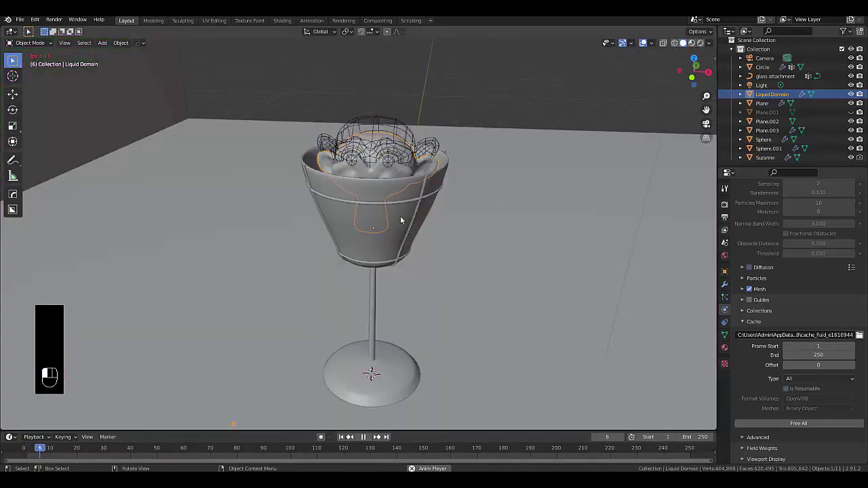
mouse_move(360, 229)
middle_down()
mouse_move(380, 210)
mouse_move(359, 229)
middle_up()
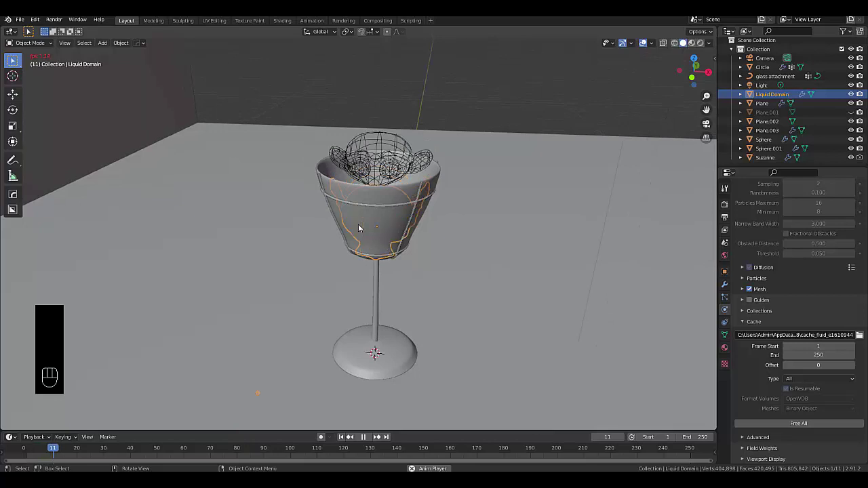
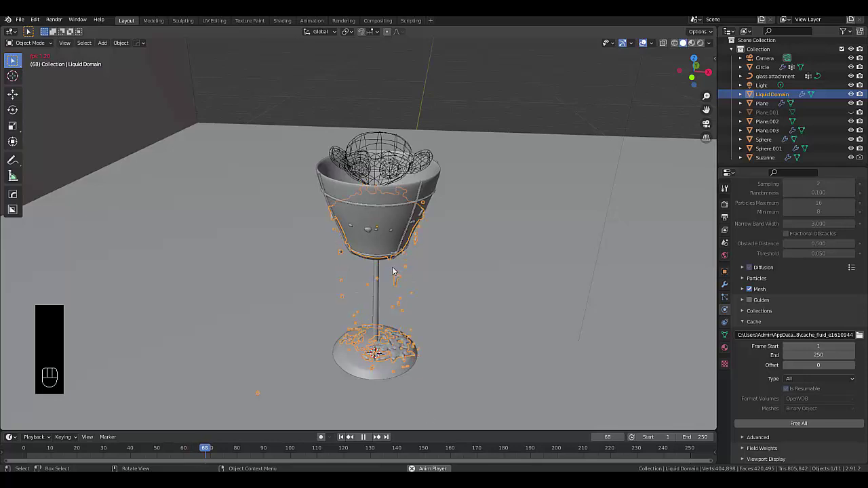
scroll(390, 256, up, 2)
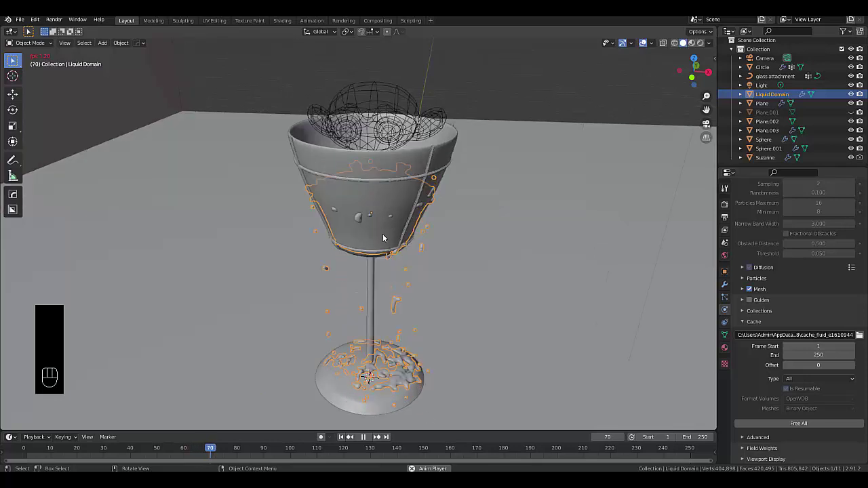
scroll(392, 245, up, 2)
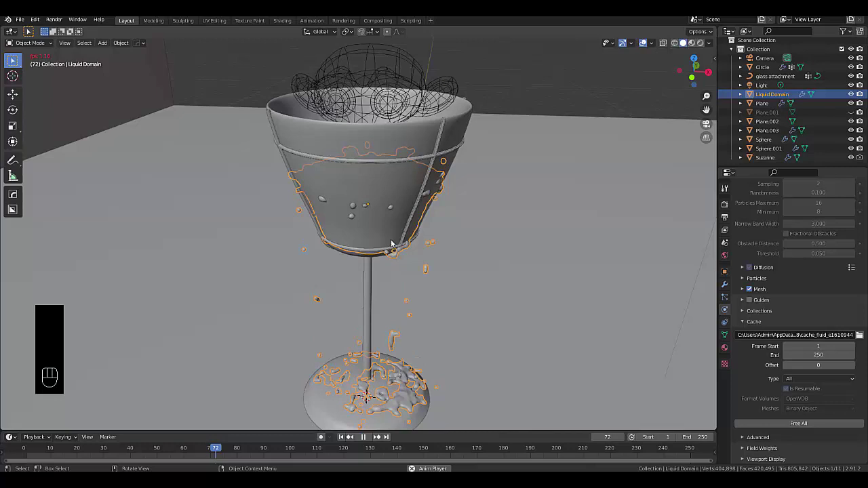
scroll(392, 244, up, 3)
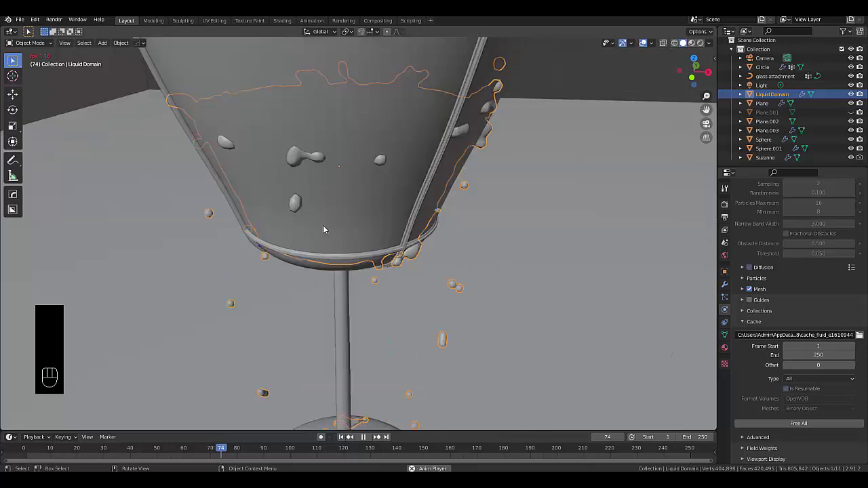
middle_drag(320, 224, 223, 228)
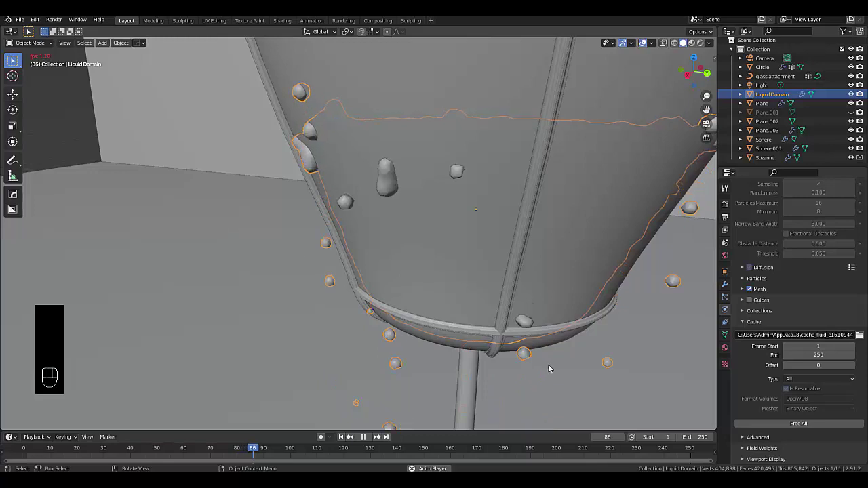
Stop the playback and set the current frame to 200.
click(364, 440)
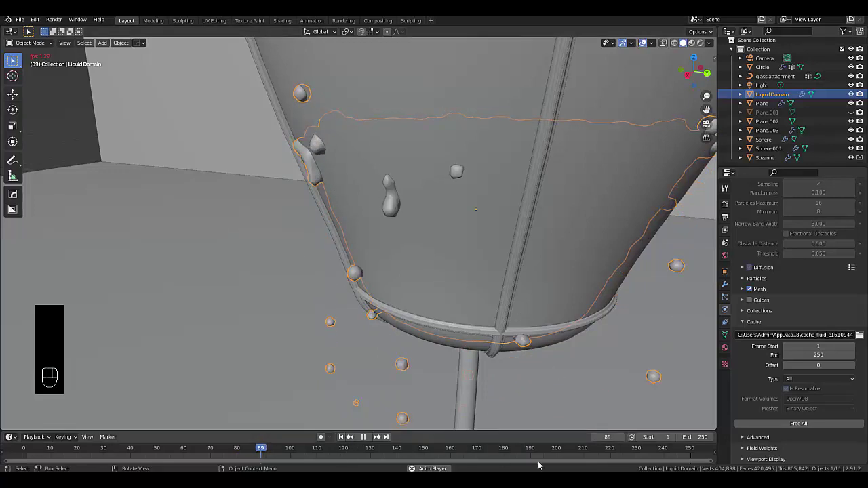
click(610, 438)
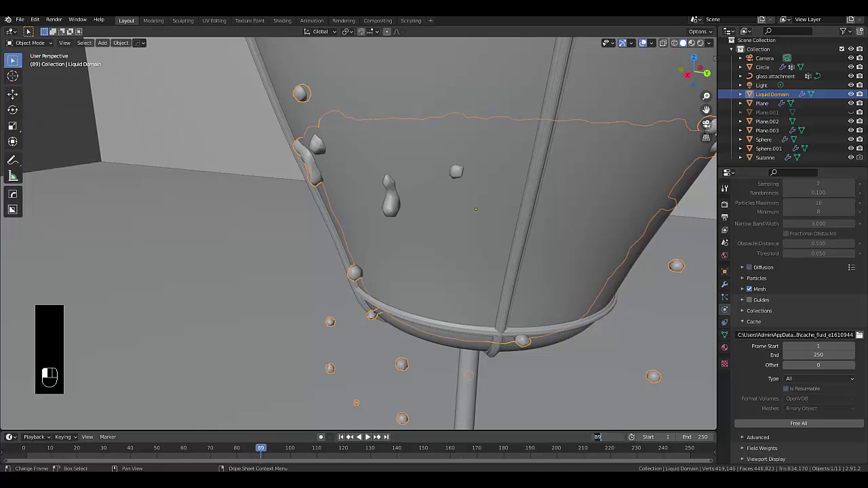
text(200)
key(Return)
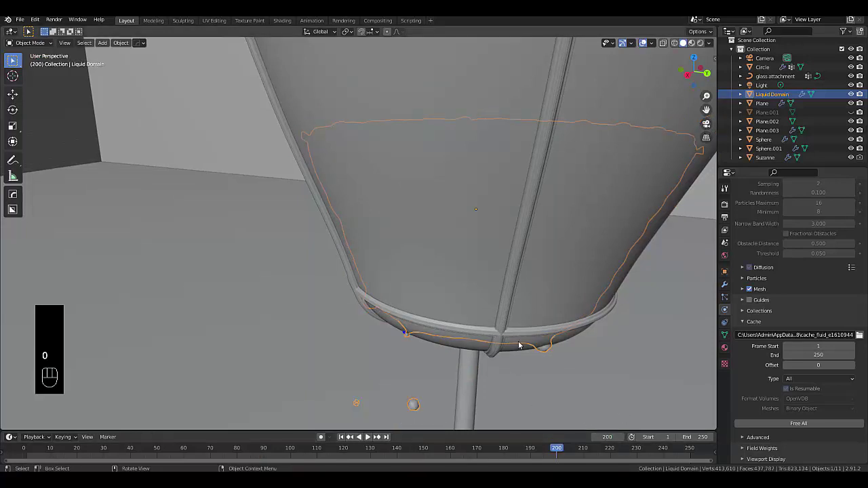
Set the current frame to 250.
drag(607, 429, 608, 433)
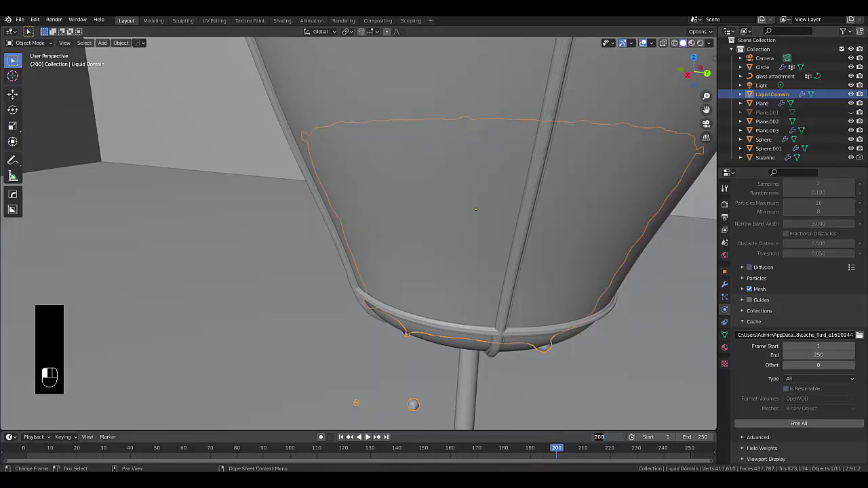
text(2)
key(Return)
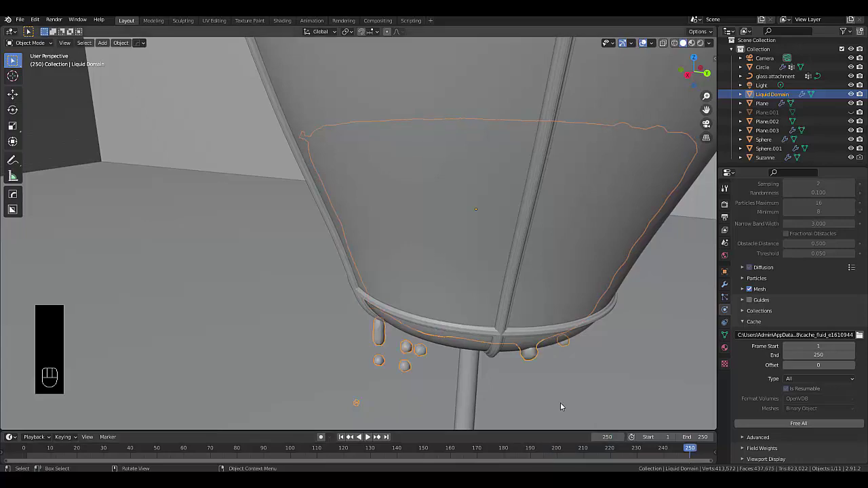
Examine the liquid around the bowl, stem and foot of the glass from several distances, including the front view in rendered shading.
middle_drag(561, 400, 639, 311)
scroll(461, 353, down, 10)
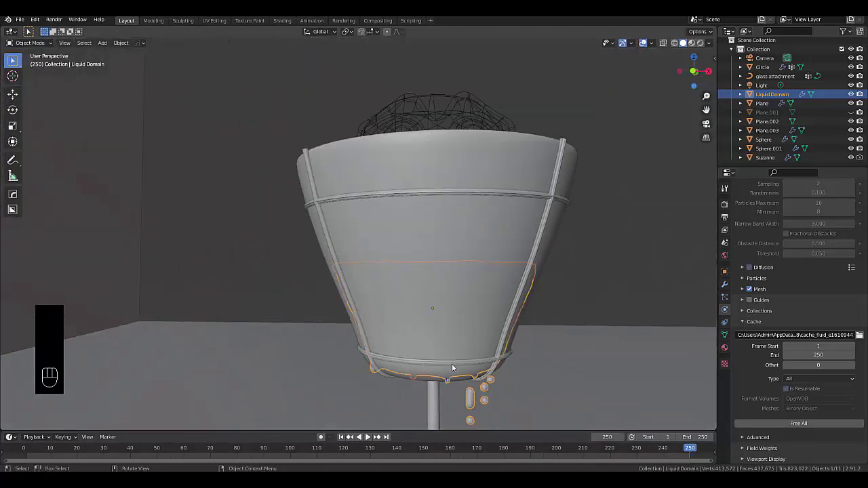
scroll(441, 385, up, 5)
mouse_move(441, 385)
middle_down()
mouse_move(443, 377)
mouse_move(439, 385)
middle_up()
scroll(439, 374, down, 3)
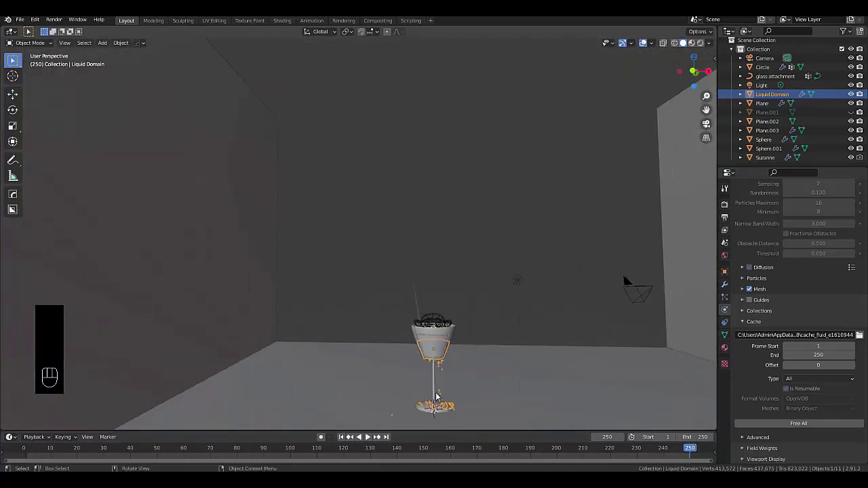
scroll(436, 392, up, 4)
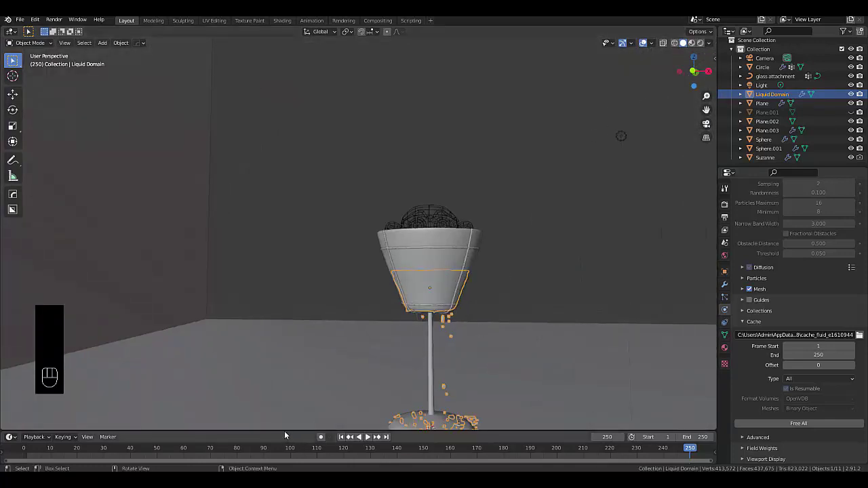
scroll(287, 428, down, 1)
scroll(337, 337, down, 3)
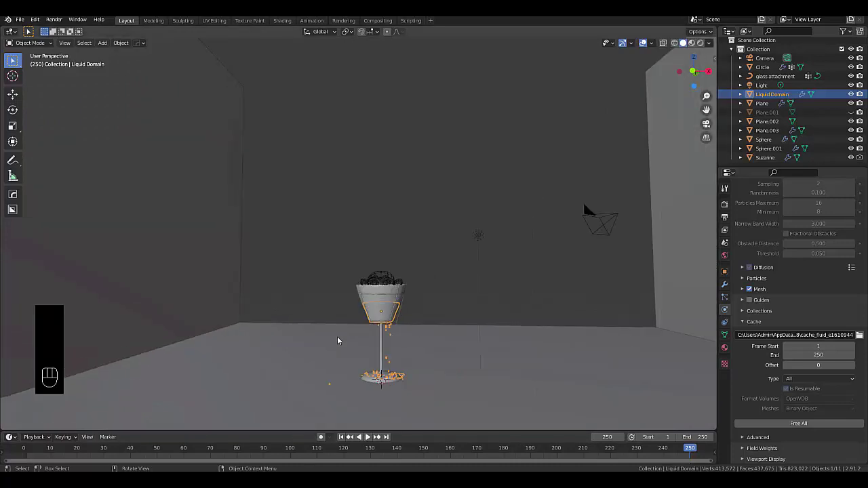
scroll(410, 408, up, 5)
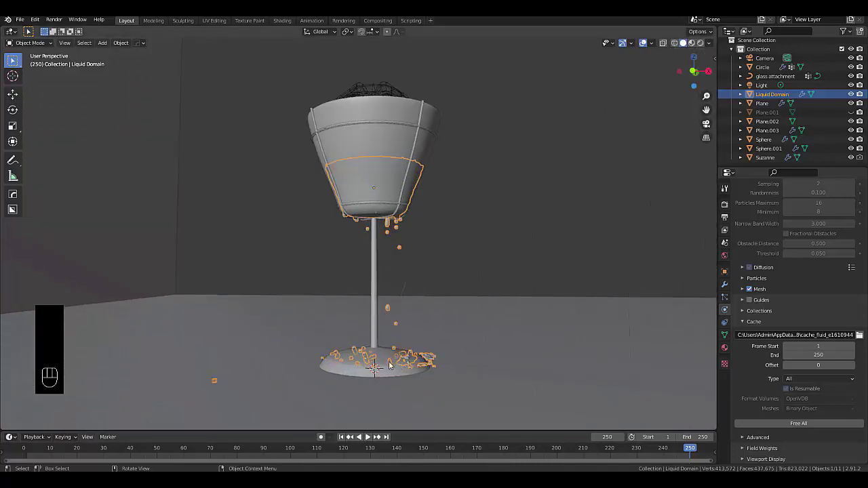
scroll(389, 366, up, 8)
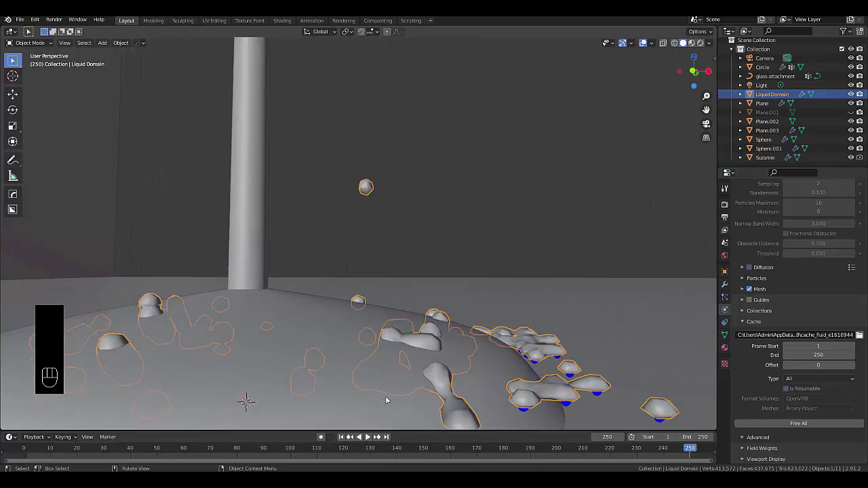
scroll(372, 333, down, 7)
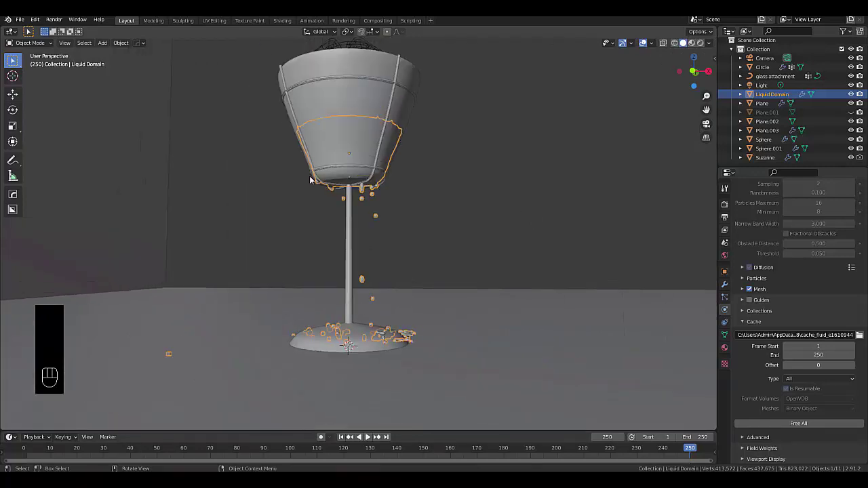
scroll(338, 208, up, 7)
key(KP_1)
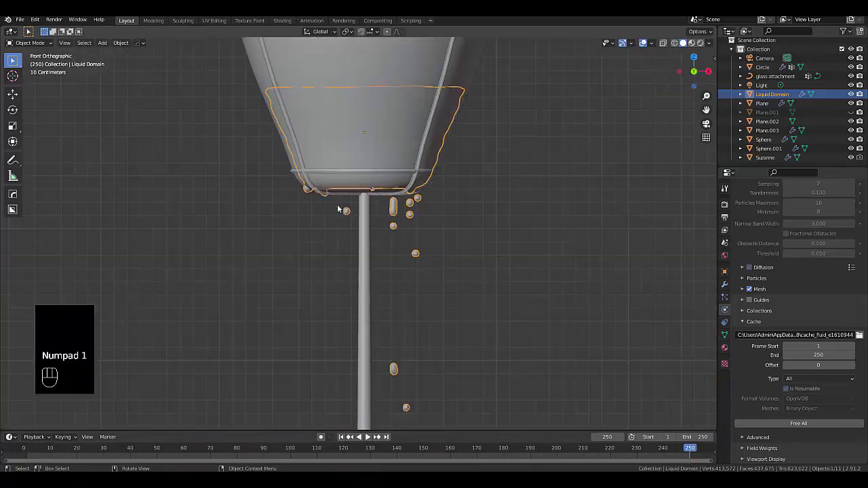
scroll(327, 242, down, 3)
scroll(318, 248, up, 1)
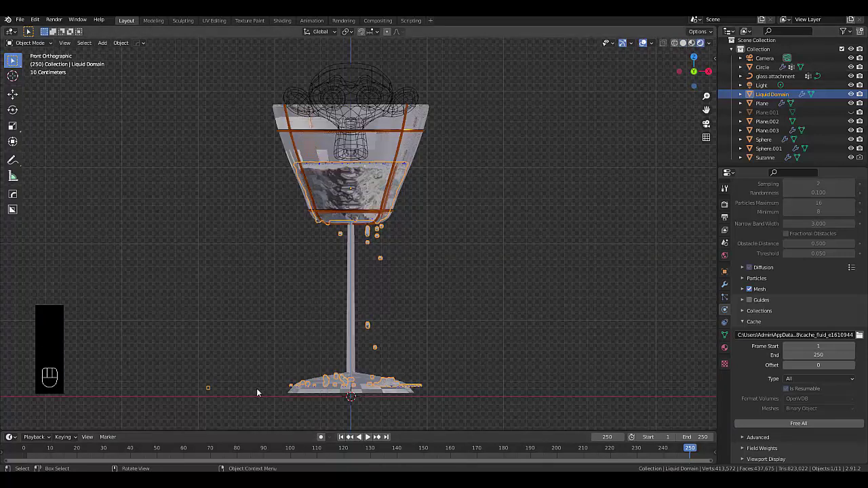
Enlarge the timeline area below the 3D view and switch it to the Shader Editor.
drag(252, 432, 269, 263)
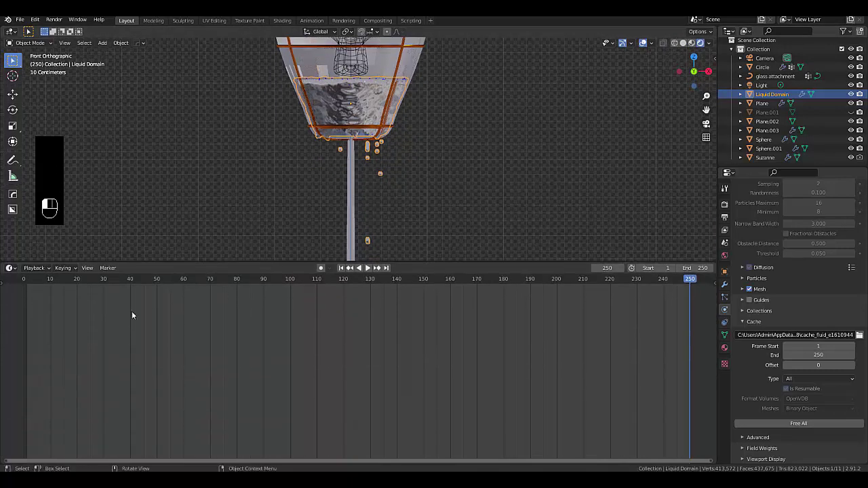
click(10, 268)
click(41, 343)
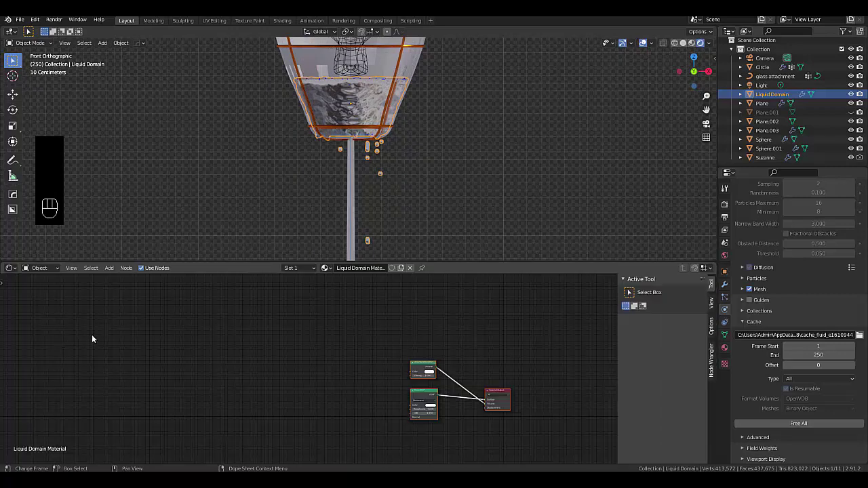
Move the Glass BSDF node of the liquid domain's material well away from the Material Output to make room between them.
scroll(458, 403, up, 8)
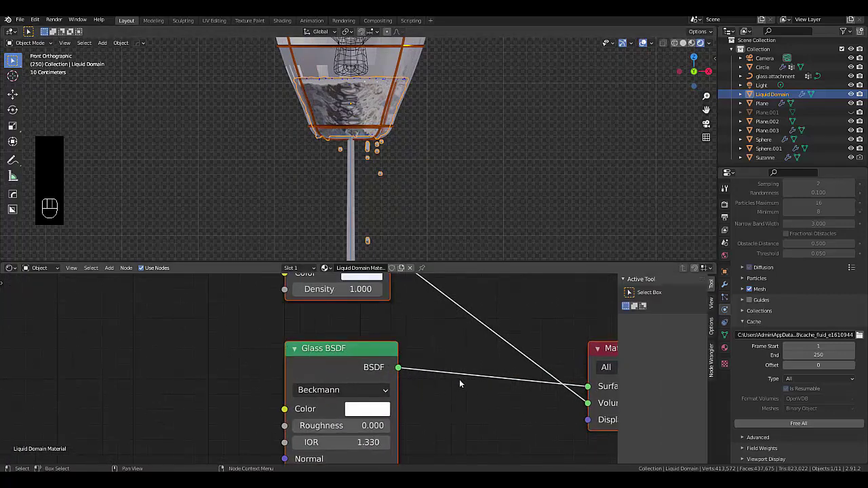
scroll(450, 335, down, 4)
scroll(402, 258, up, 1)
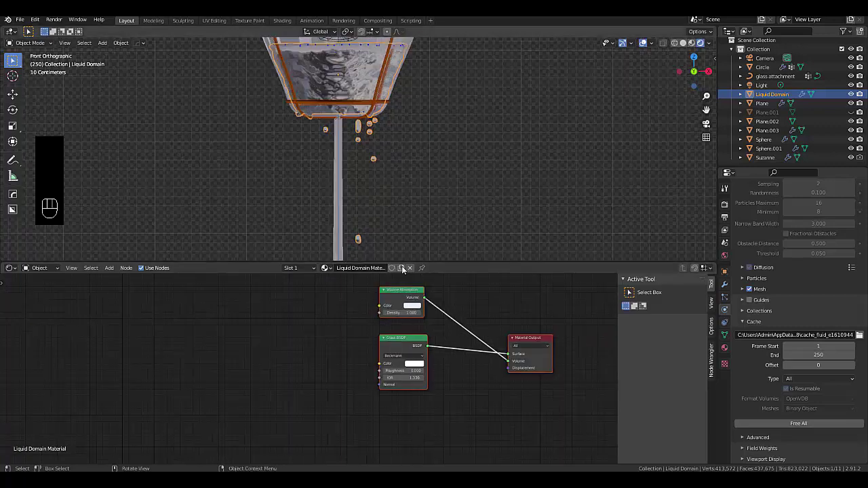
scroll(410, 249, up, 3)
scroll(405, 288, up, 3)
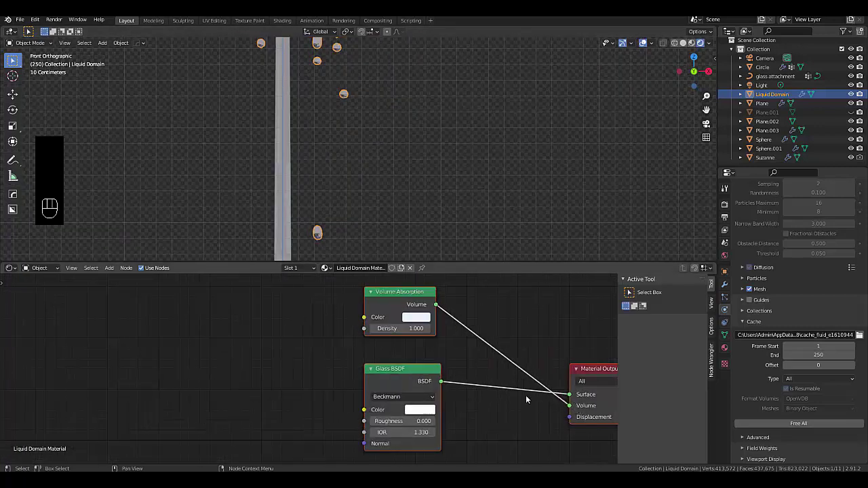
scroll(492, 360, down, 3)
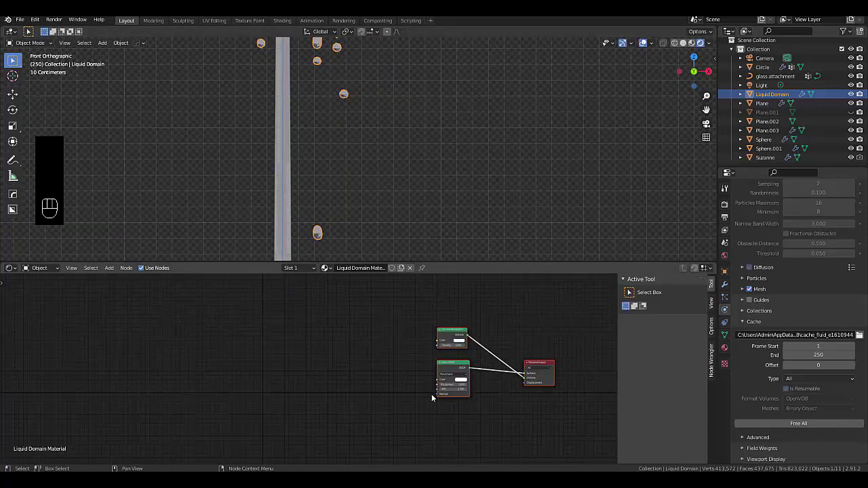
middle_drag(421, 357, 319, 360)
drag(418, 369, 215, 373)
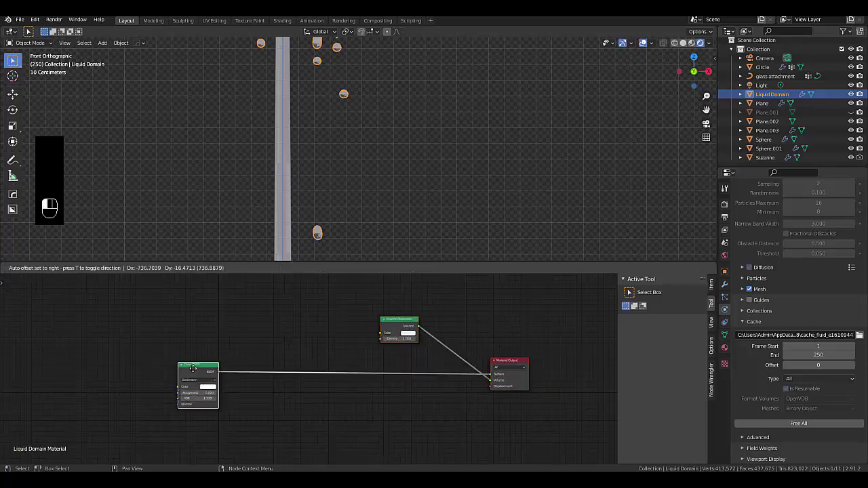
Split a narrow strip off the top of the Shader Editor and turn it into a Timeline.
scroll(442, 122, down, 5)
scroll(352, 195, up, 6)
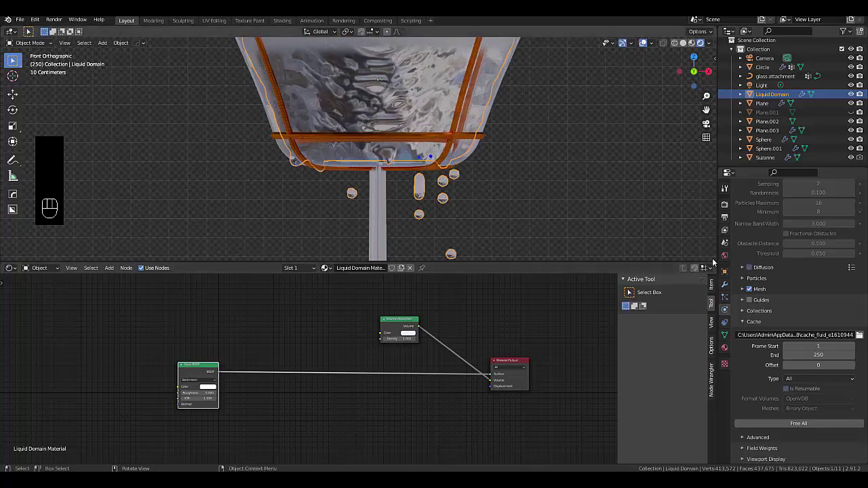
drag(715, 276, 706, 296)
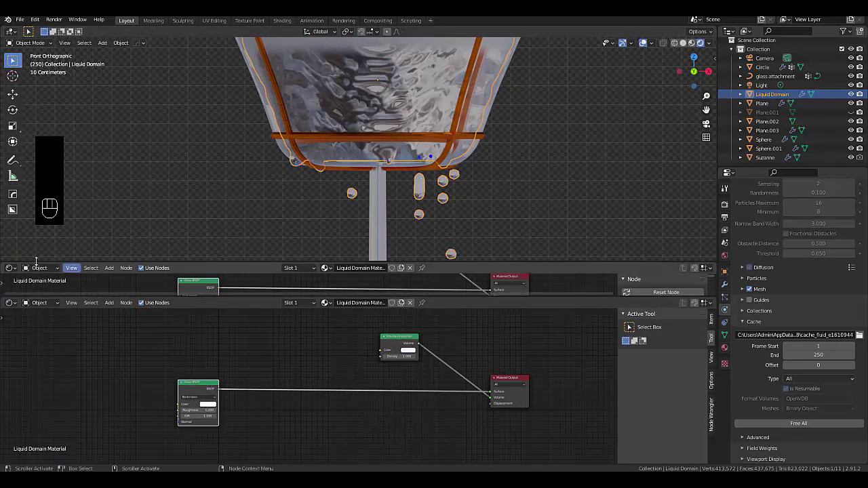
click(8, 268)
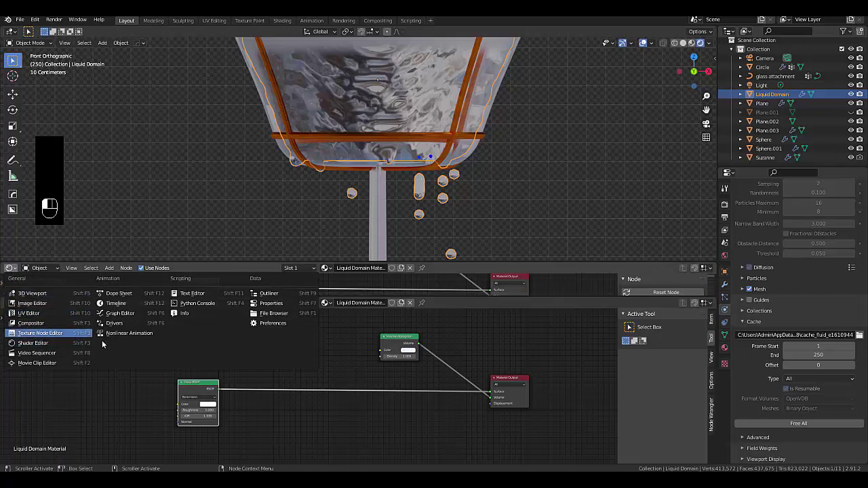
click(116, 304)
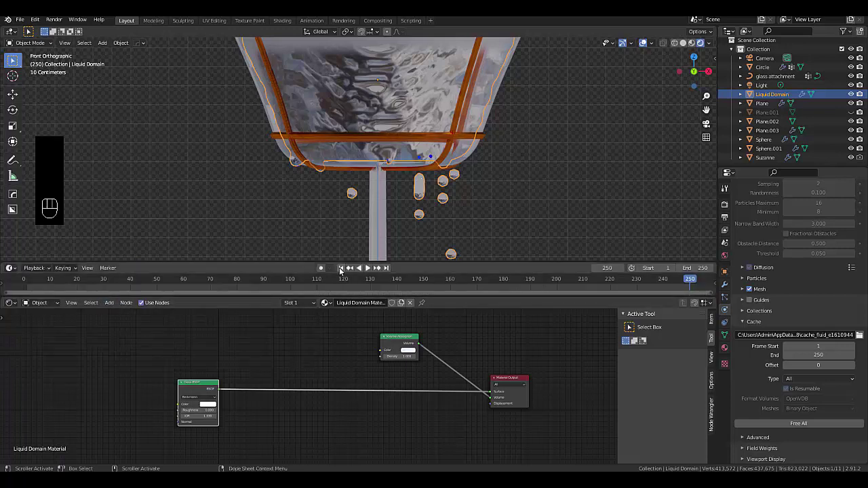
Return to frame 1 and frame the monkey head and glowing spheres in the rendered front view.
click(341, 268)
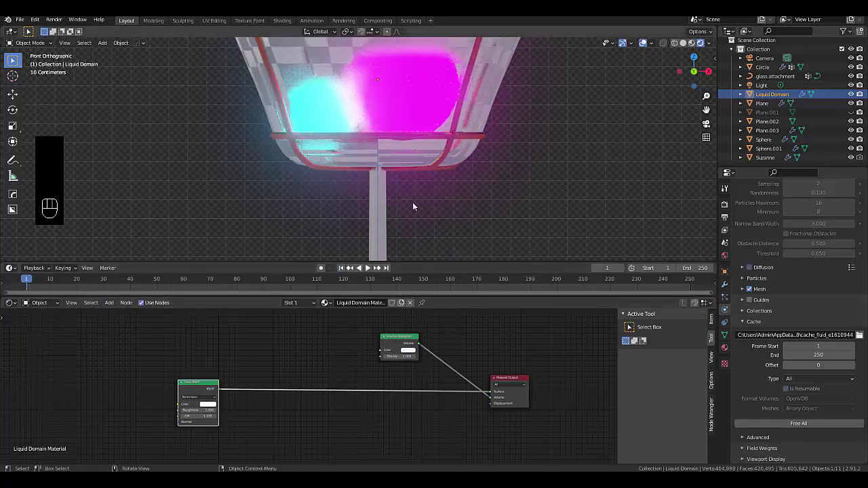
scroll(414, 203, down, 3)
scroll(394, 149, up, 2)
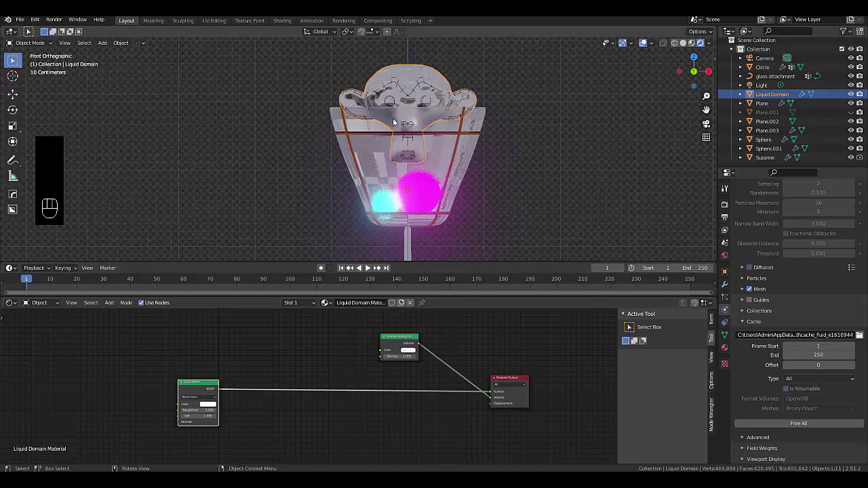
scroll(398, 195, up, 1)
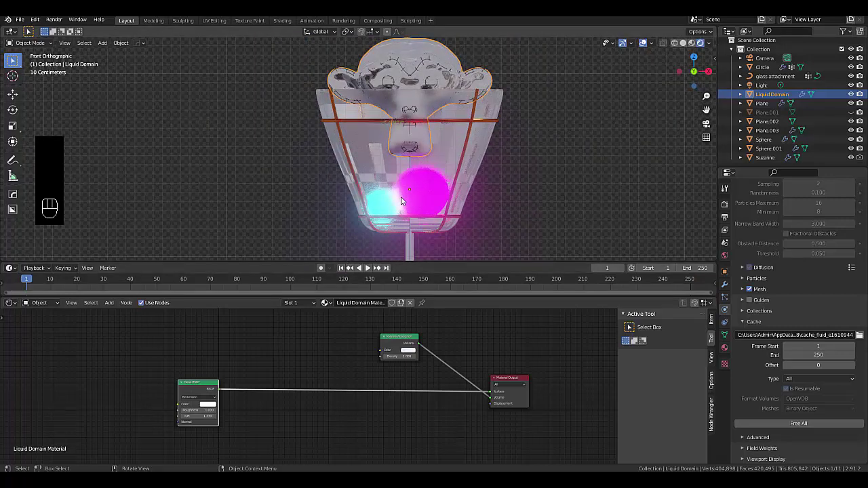
scroll(402, 195, up, 2)
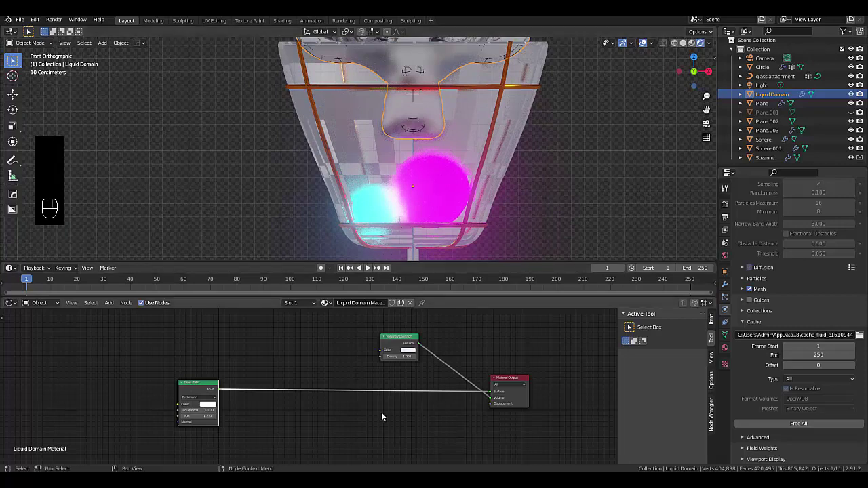
Add a Mix Shader node on the link between the Glass BSDF and the Material Output's surface.
scroll(312, 412, up, 1)
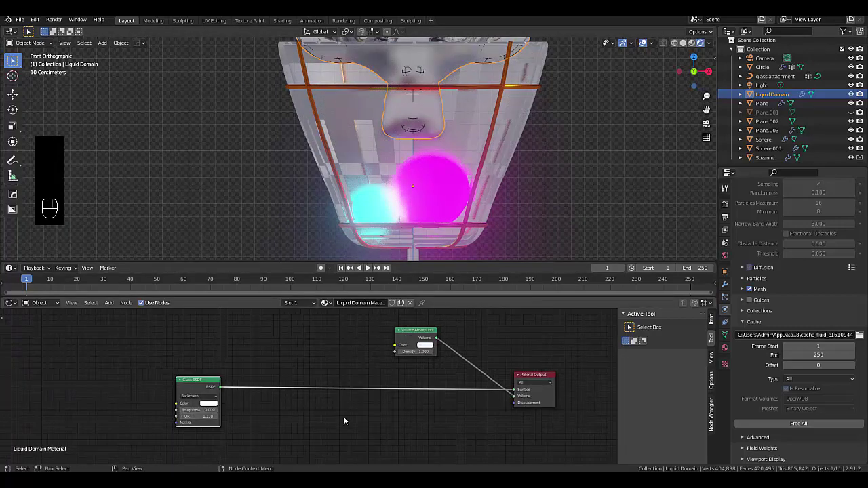
key(shift+a)
mouse_move(344, 417)
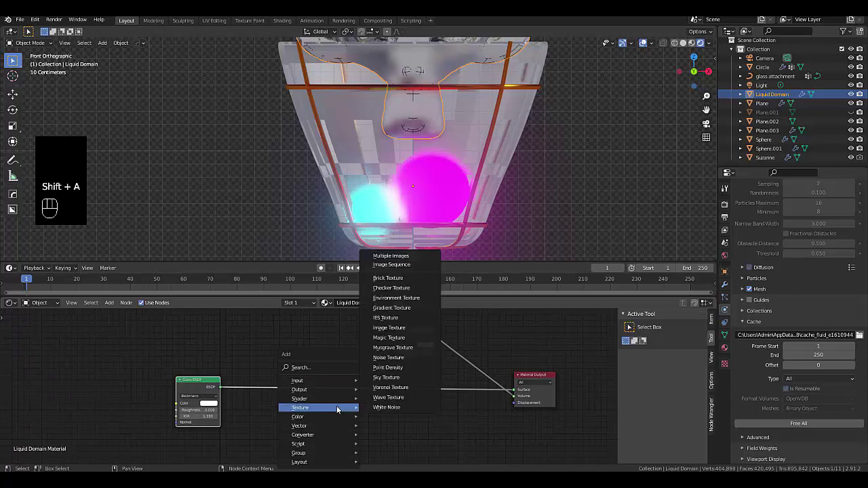
mouse_move(339, 399)
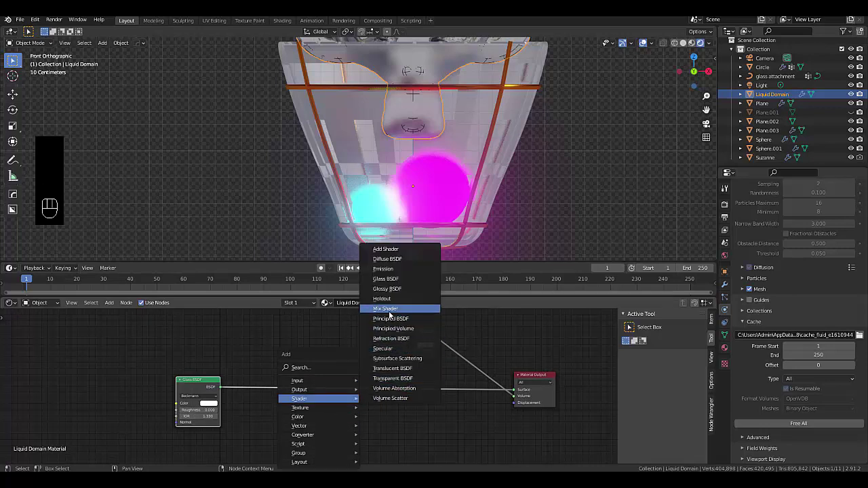
click(386, 308)
click(401, 377)
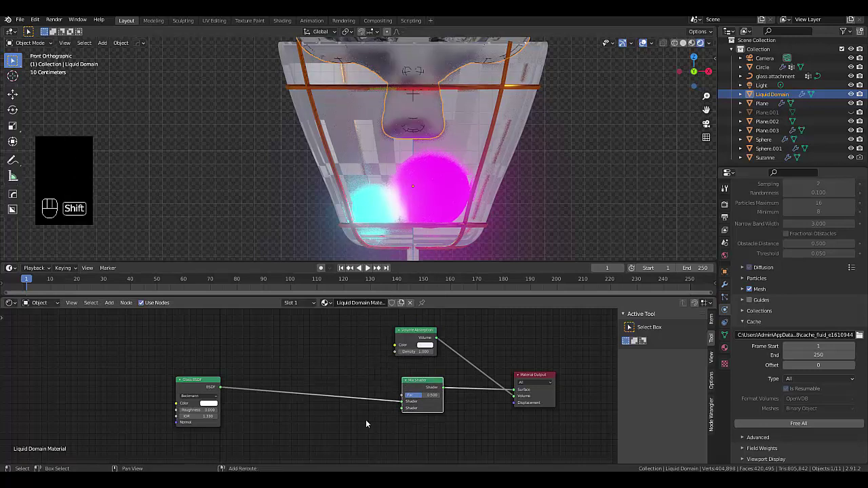
Add an Emission shader connected to the Mix Shader's second shader input and set the mix factor to 0.
key(shift+a)
mouse_move(346, 399)
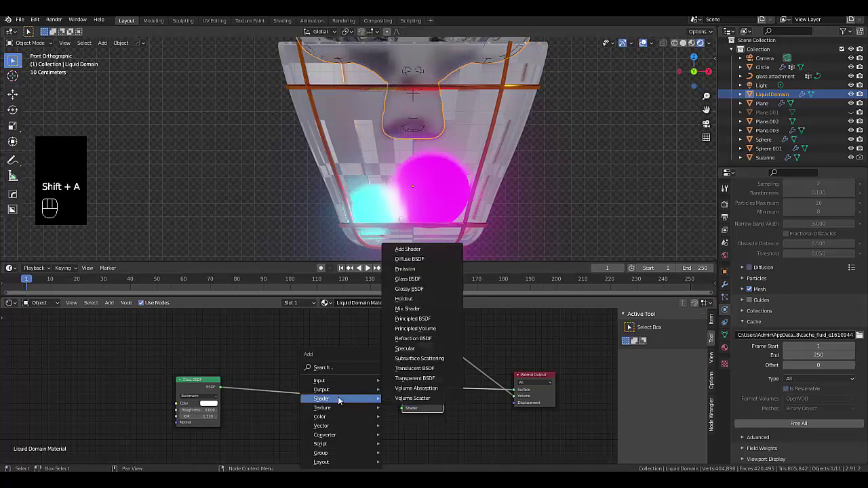
click(405, 269)
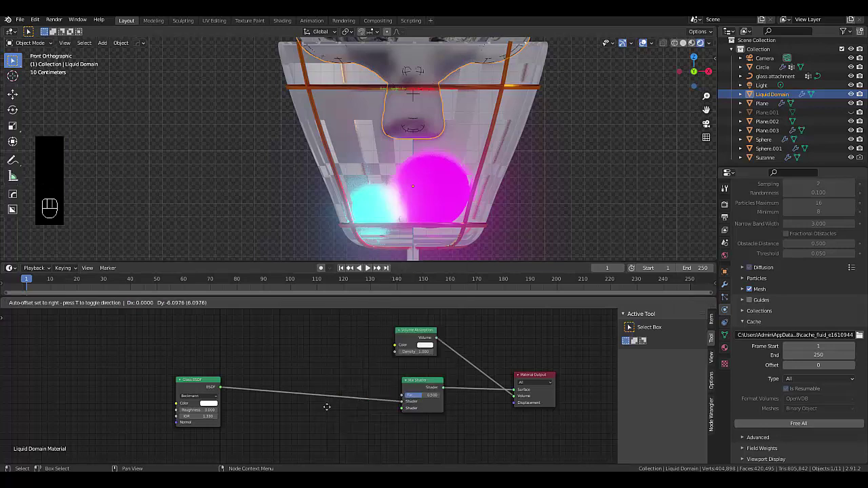
click(360, 441)
drag(350, 444, 402, 395)
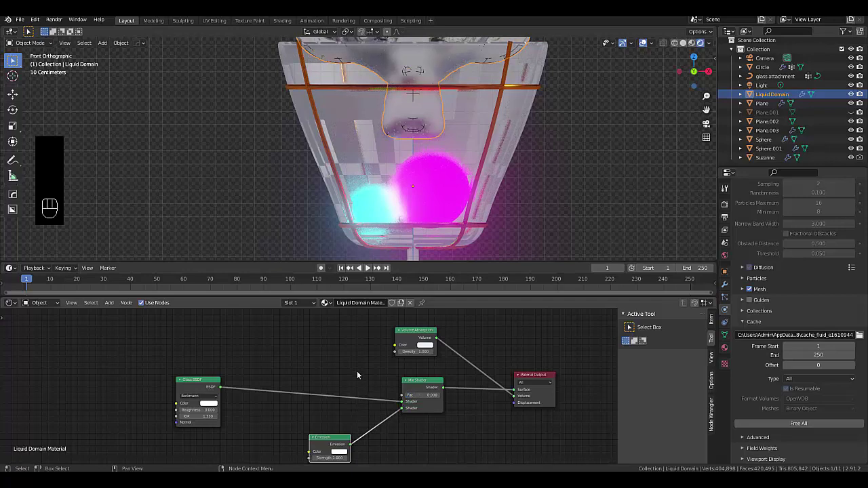
Set the Emission shader's strength to 30 and its color to a saturated cyan-blue.
scroll(448, 415, down, 1)
scroll(427, 248, down, 3)
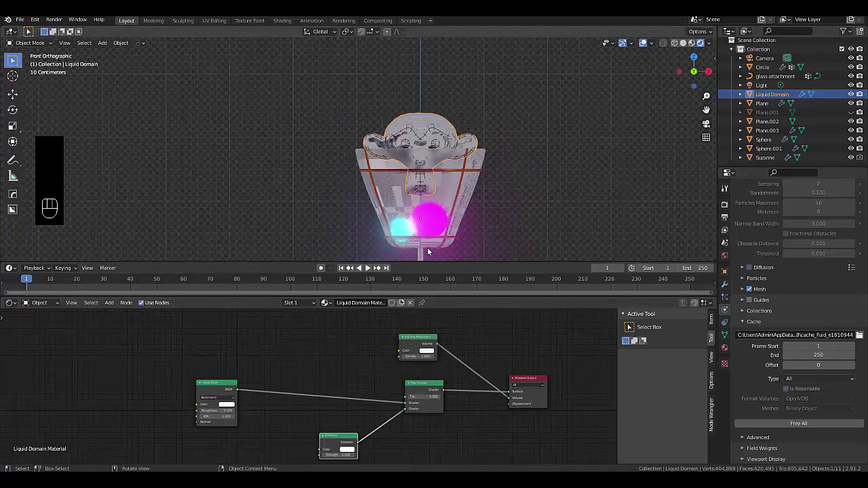
scroll(428, 248, up, 2)
click(338, 455)
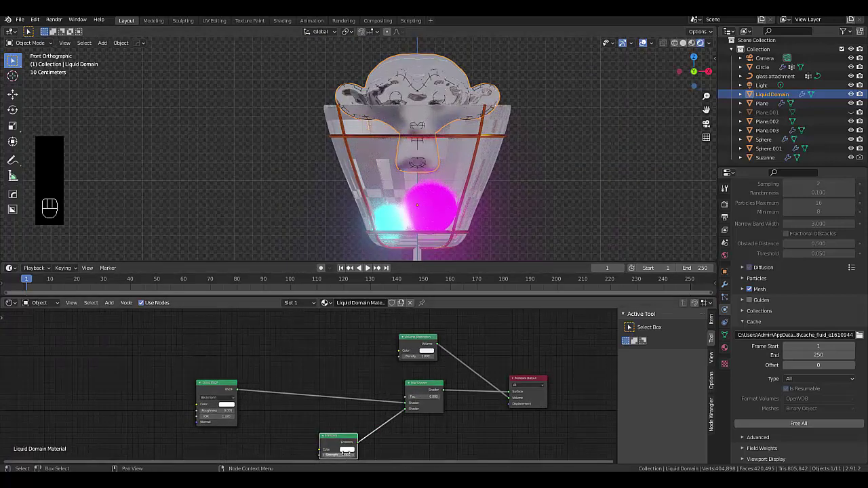
text(1.0)
key(Return)
click(347, 450)
click(345, 451)
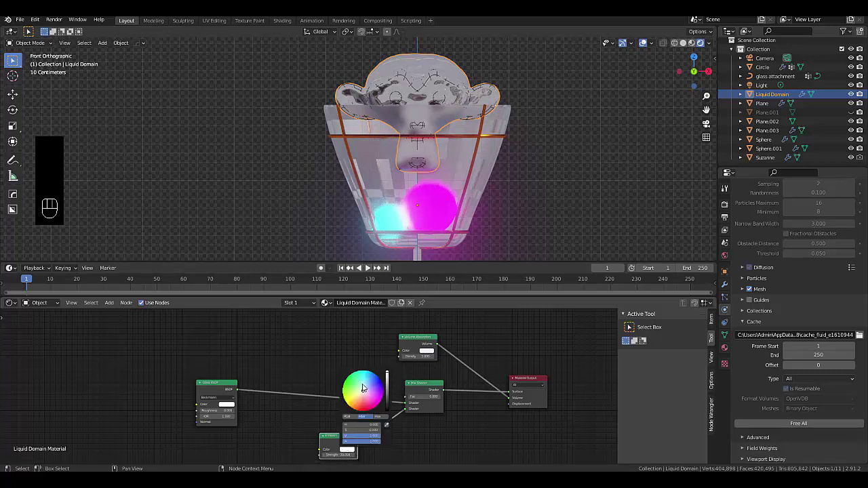
mouse_move(362, 388)
mouse_down()
mouse_move(372, 389)
mouse_move(368, 371)
mouse_up()
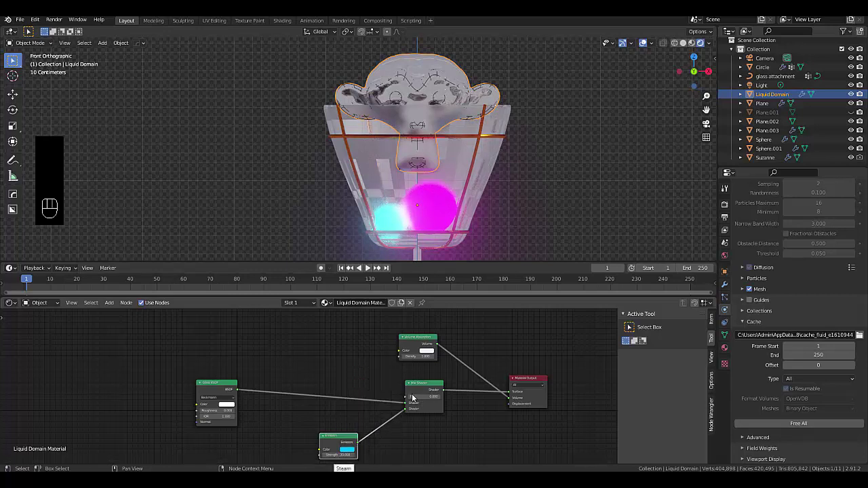
Keyframe the Mix Shader factor at 0 on frame 1, then go to frame 30 and look over the liquid.
mouse_move(412, 398)
mouse_down()
mouse_move(441, 398)
mouse_move(414, 399)
mouse_up()
key(i)
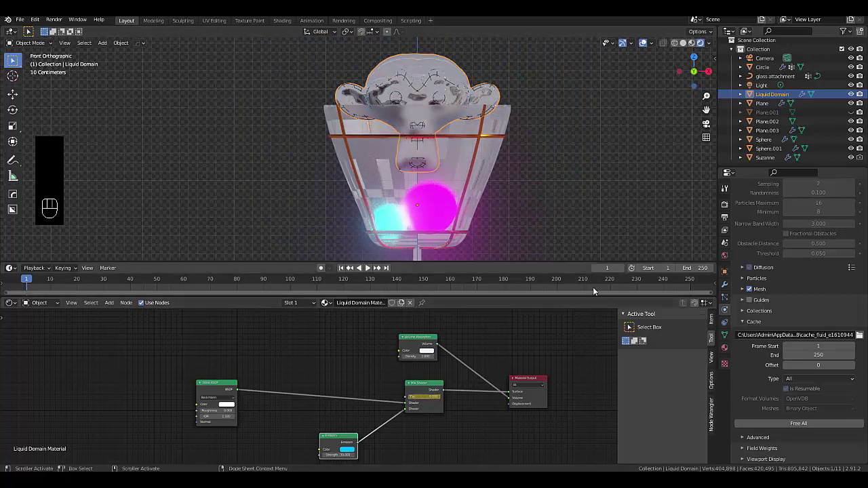
click(609, 267)
key(Return)
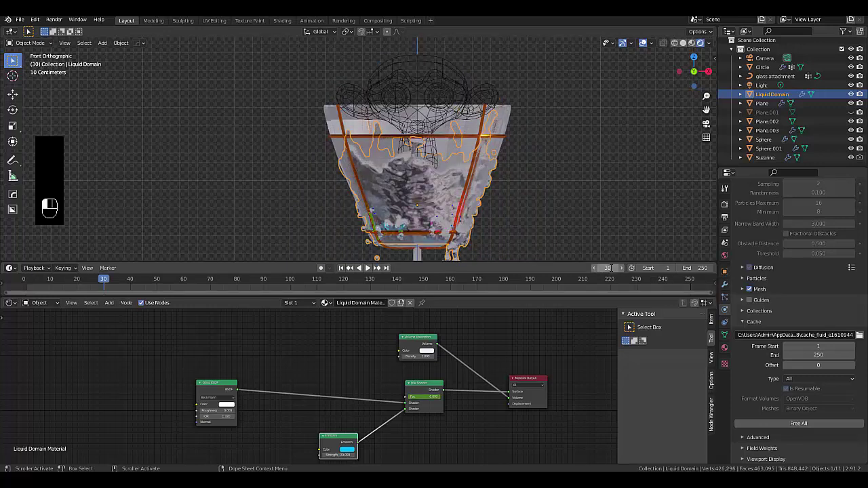
scroll(404, 228, up, 4)
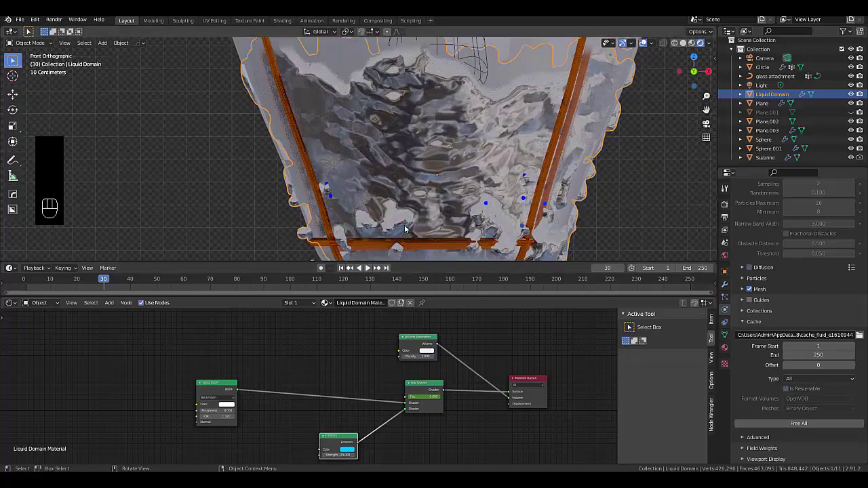
scroll(407, 229, down, 5)
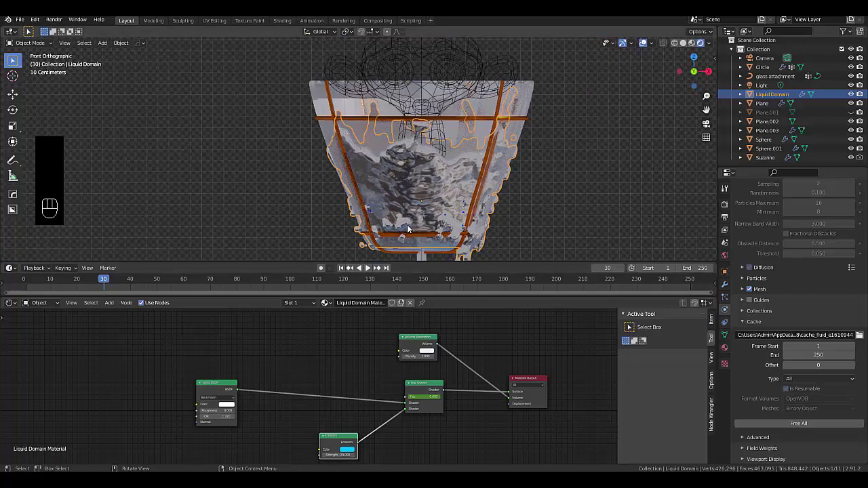
mouse_move(408, 229)
middle_down()
mouse_move(453, 239)
mouse_move(534, 237)
mouse_move(378, 229)
mouse_move(419, 230)
middle_up()
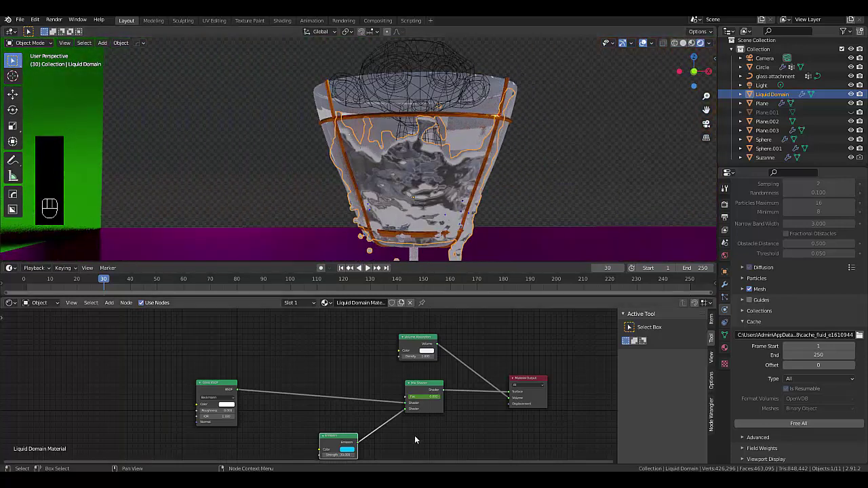
scroll(424, 403, up, 1)
Try mix factors of 0.5 and 0.2 on the Mix Shader at frame 30.
click(424, 396)
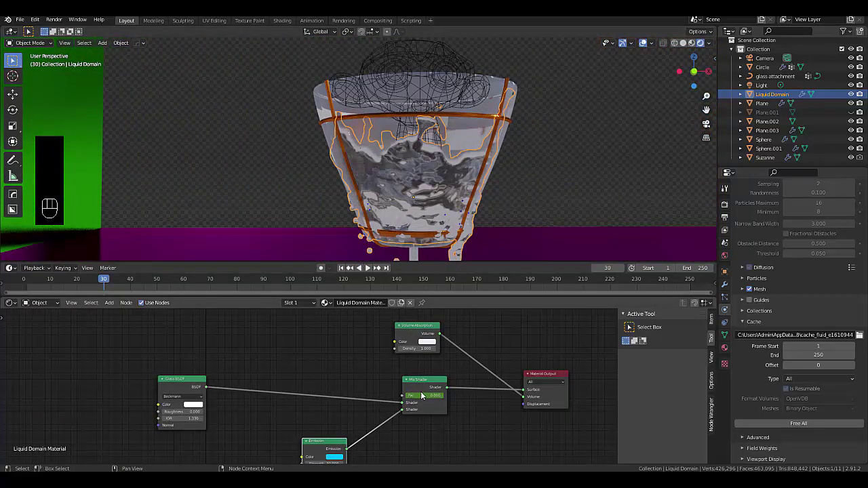
text(0.8)
key(Return)
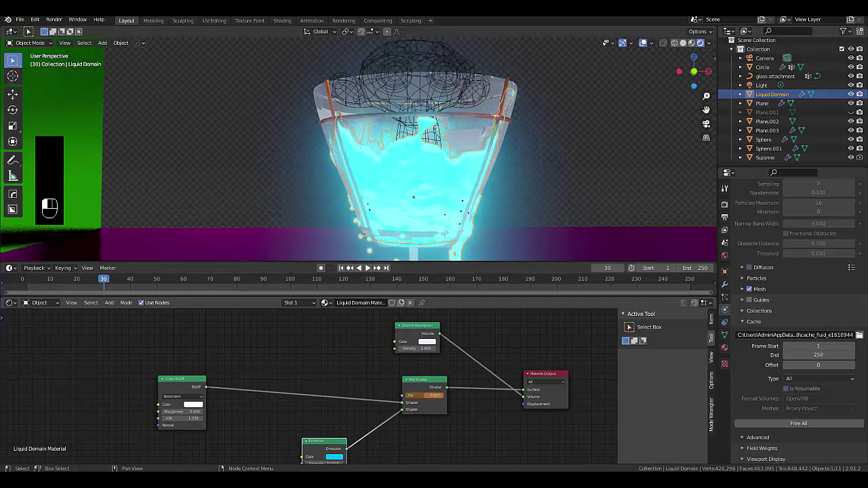
click(424, 396)
text(0.7)
key(Return)
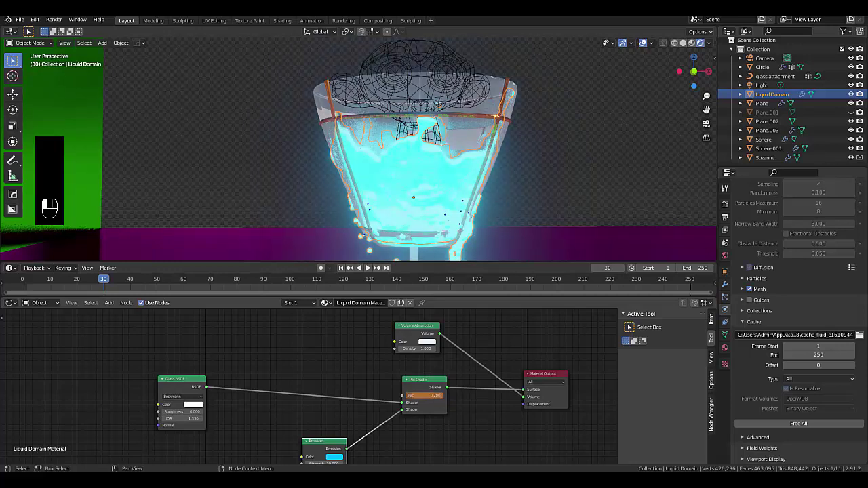
Set the Mix Shader factor to 0.1 and keyframe it at frame 30.
click(424, 397)
text(0.1)
key(Return)
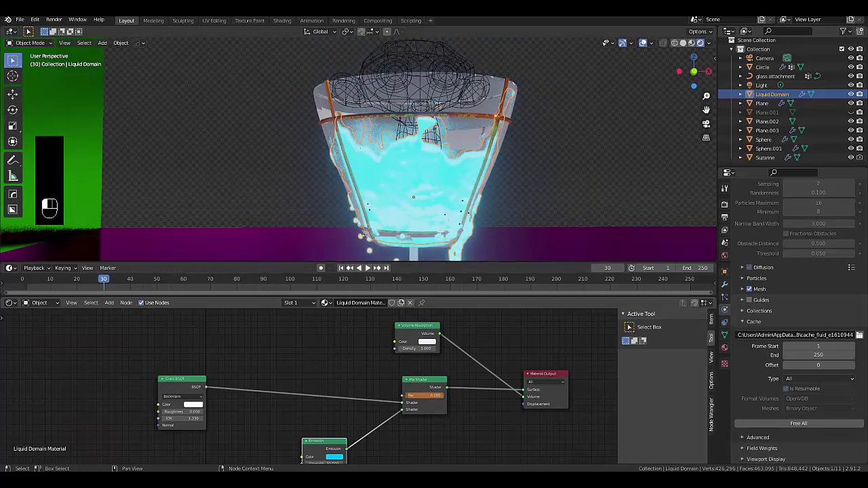
key(i)
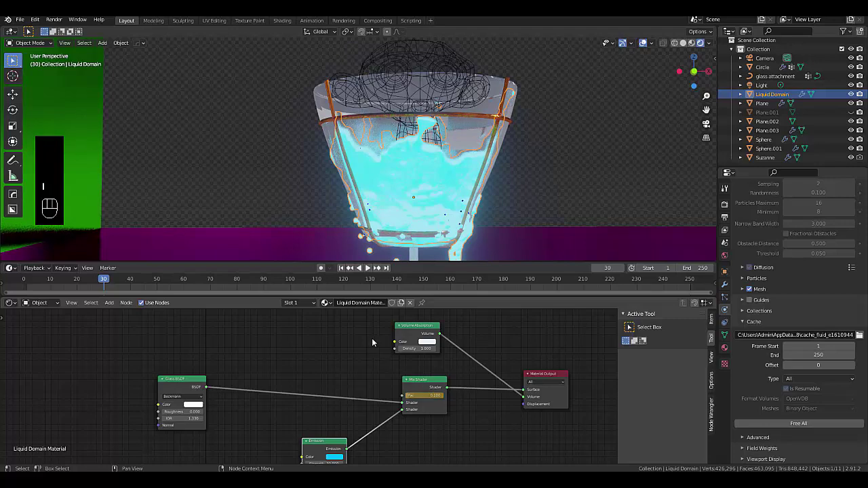
Keyframe the Emission shader's cyan-blue color at frame 30.
scroll(413, 178, up, 3)
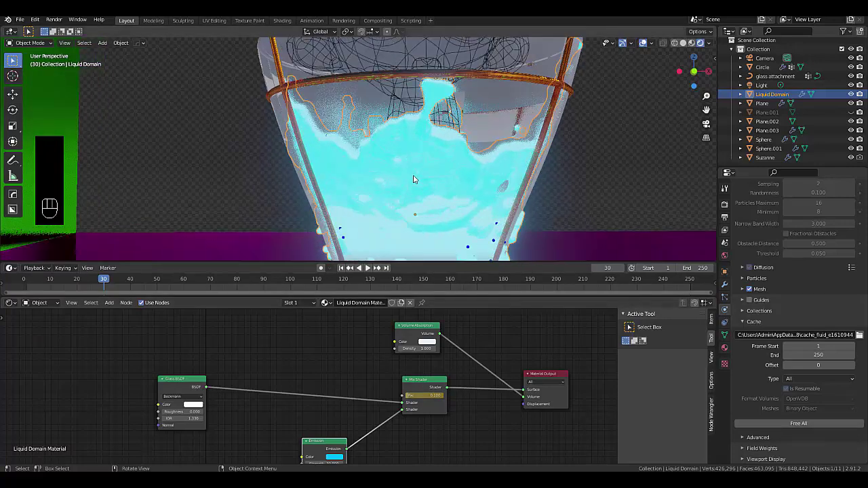
scroll(414, 180, down, 3)
scroll(317, 400, up, 3)
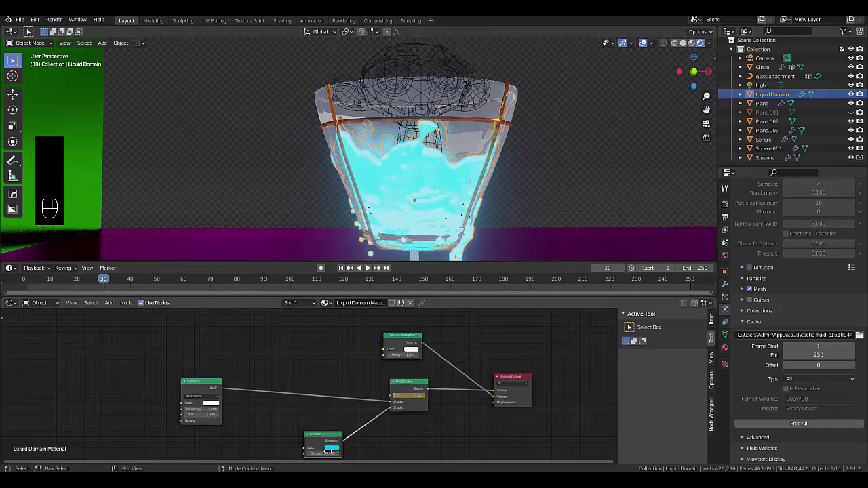
scroll(330, 455, up, 2)
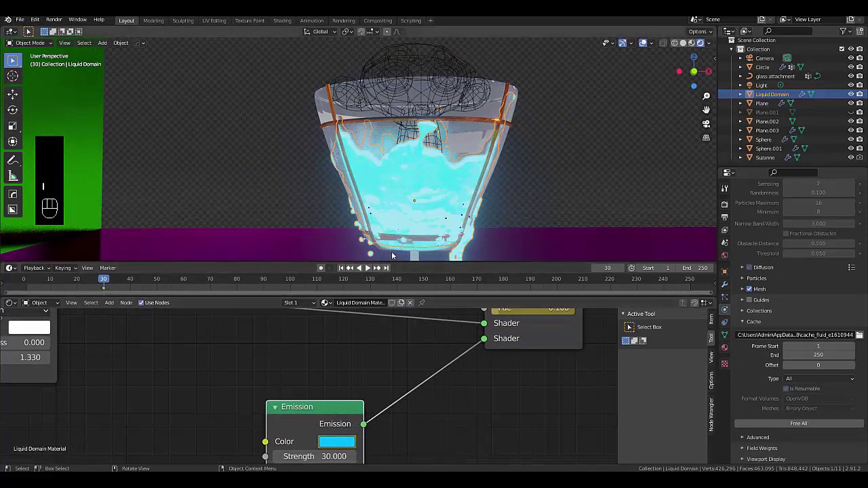
scroll(408, 203, down, 4)
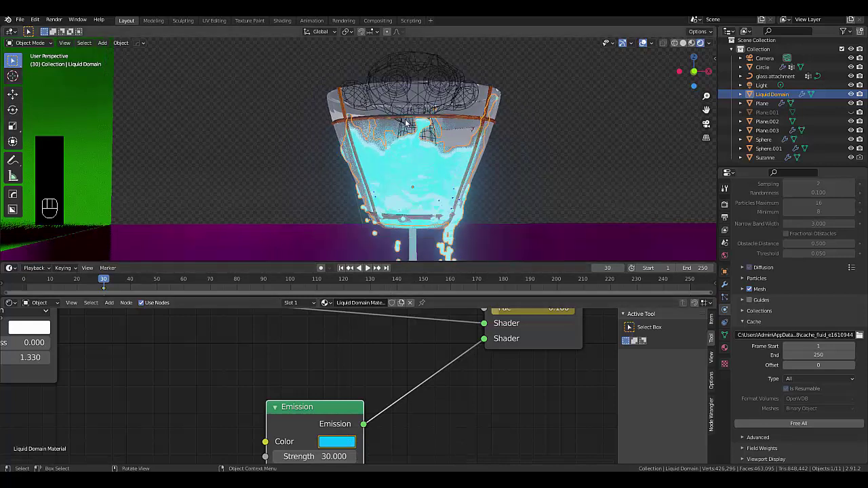
scroll(408, 204, up, 3)
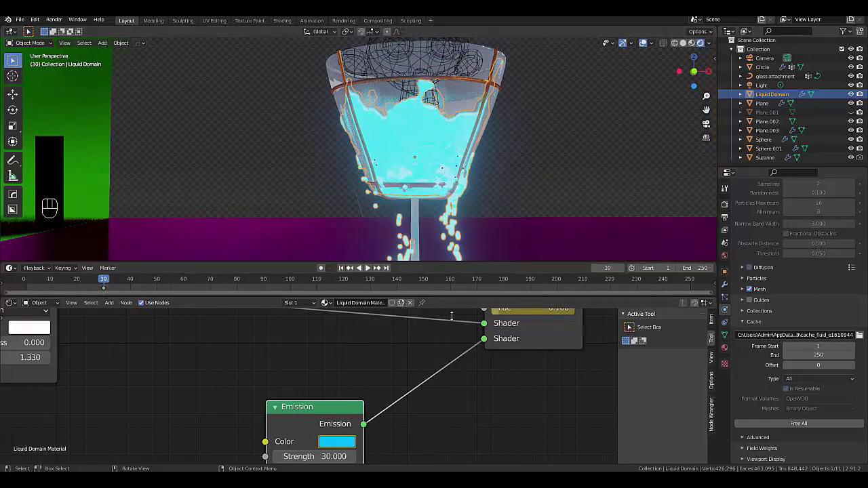
scroll(287, 369, down, 3)
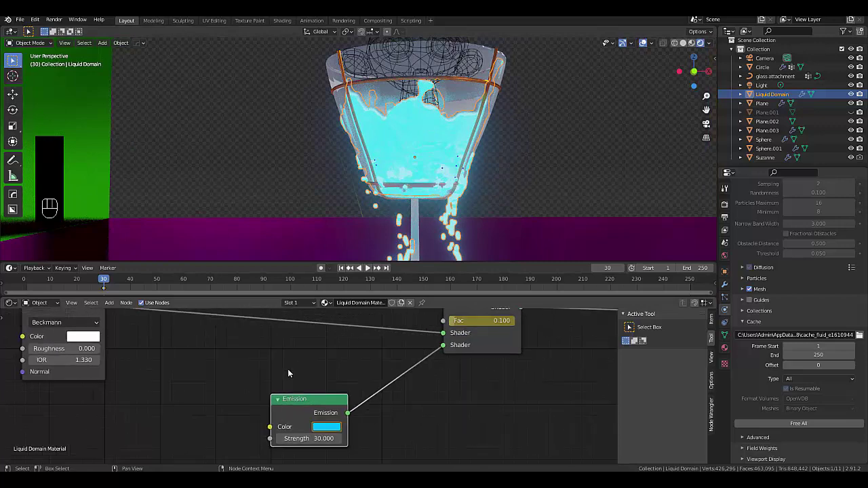
scroll(231, 417, up, 1)
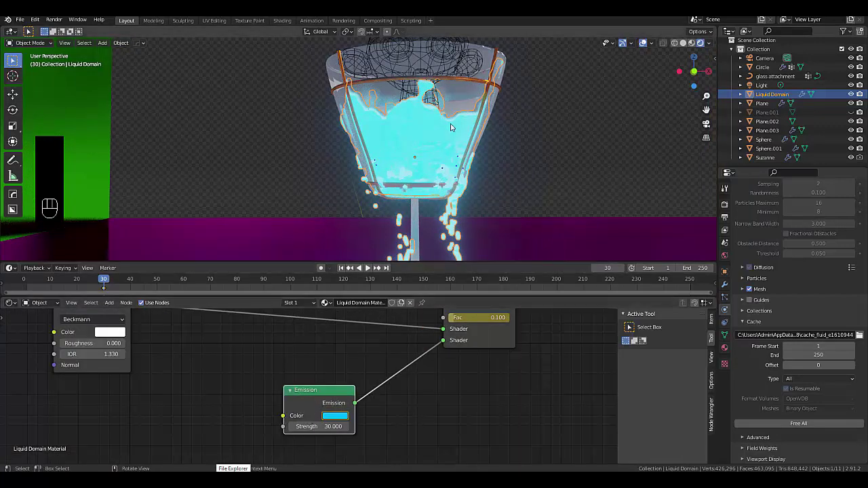
Go to frame 60, change the Emission color to violet and keyframe it.
click(608, 268)
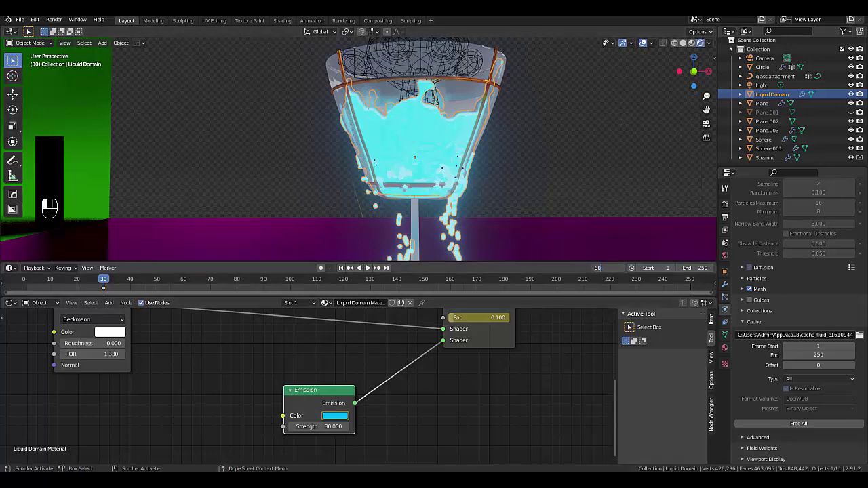
key(Return)
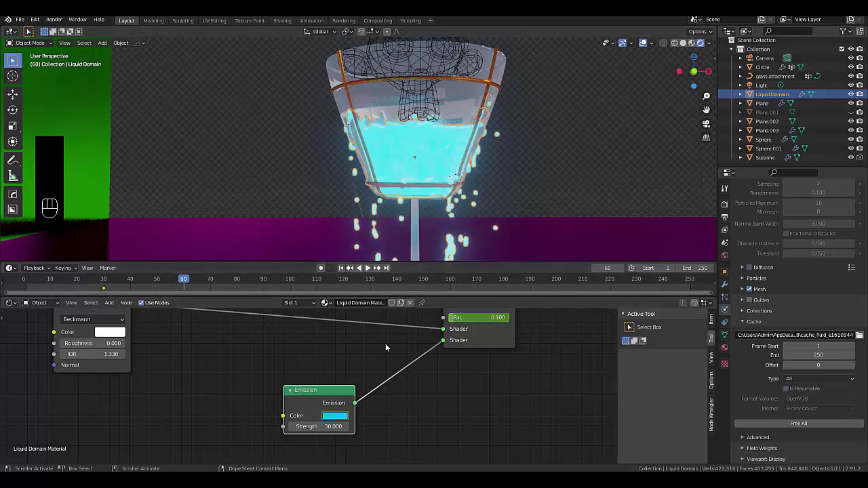
click(332, 419)
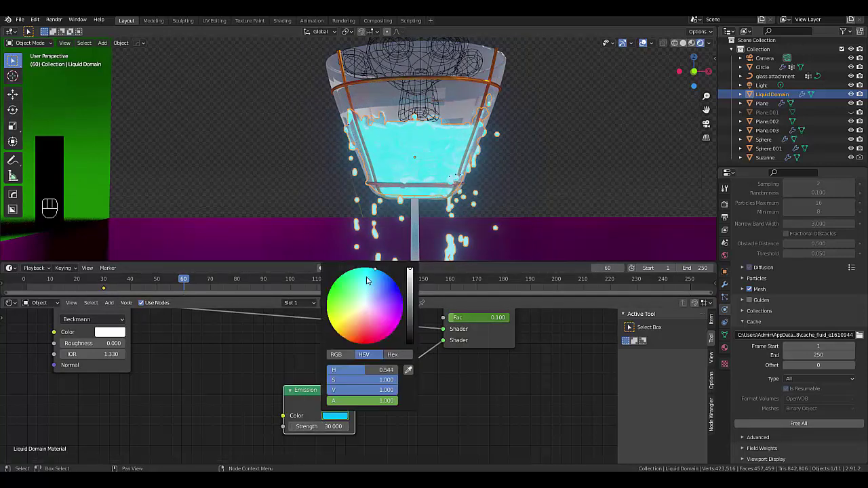
click(402, 309)
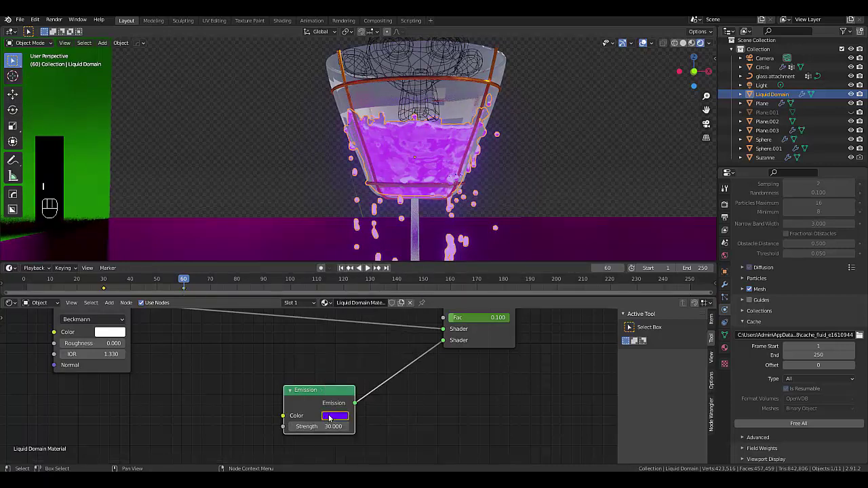
Set the Mix Shader factor to 0.4 and keyframe it at frame 60.
scroll(468, 378, down, 4)
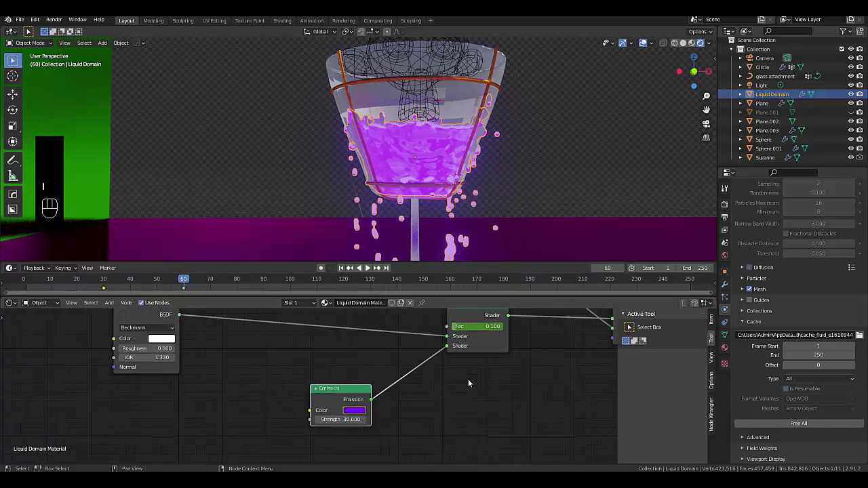
scroll(489, 328, up, 6)
scroll(489, 322, up, 1)
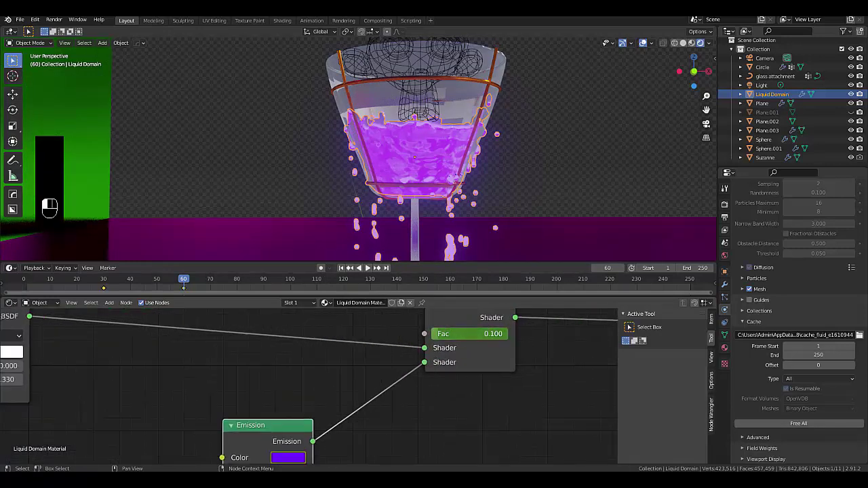
drag(463, 335, 484, 335)
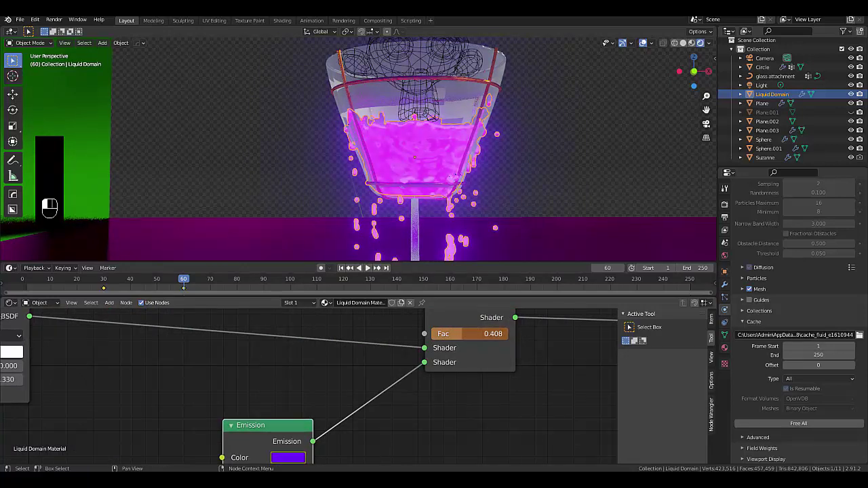
click(468, 337)
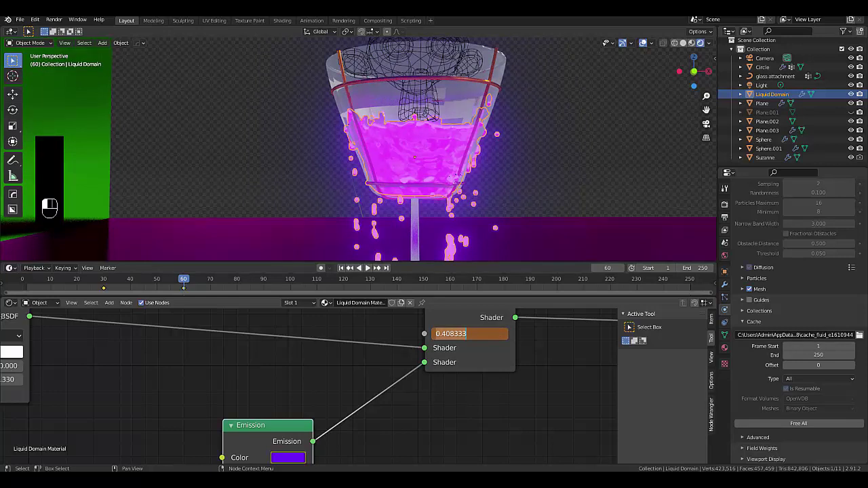
text(0.4)
key(Return)
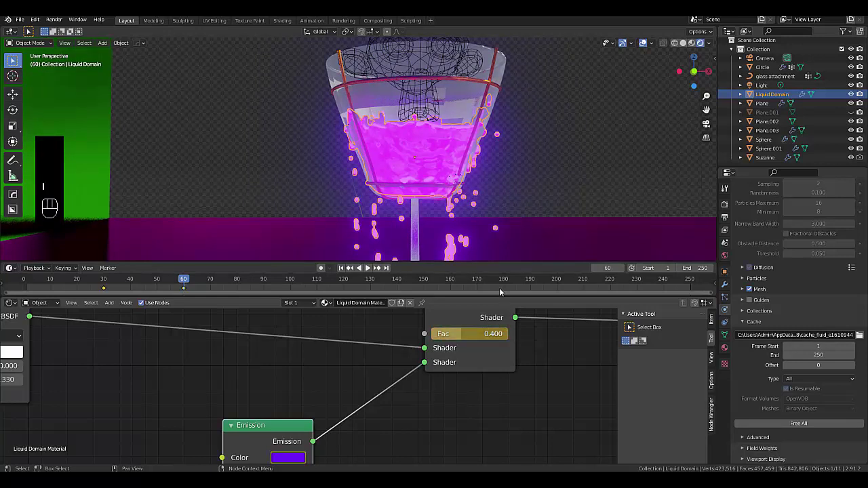
Go to frame 120, change the Emission color to red and keyframe it.
click(607, 268)
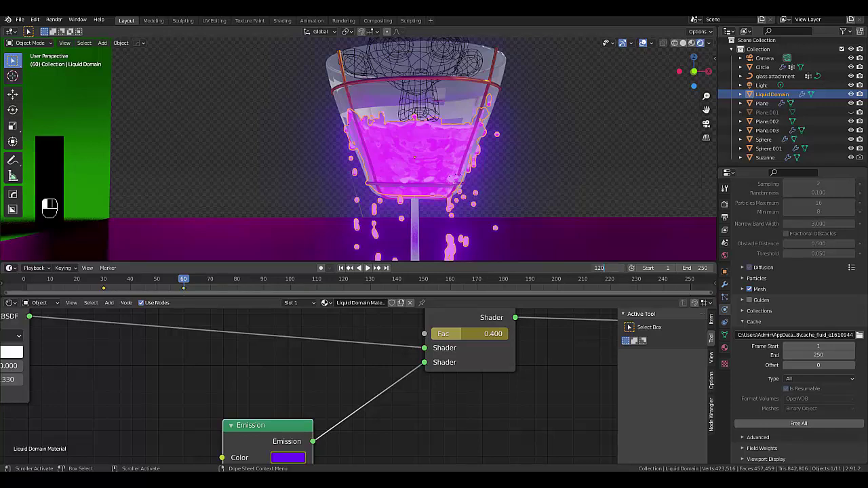
key(Return)
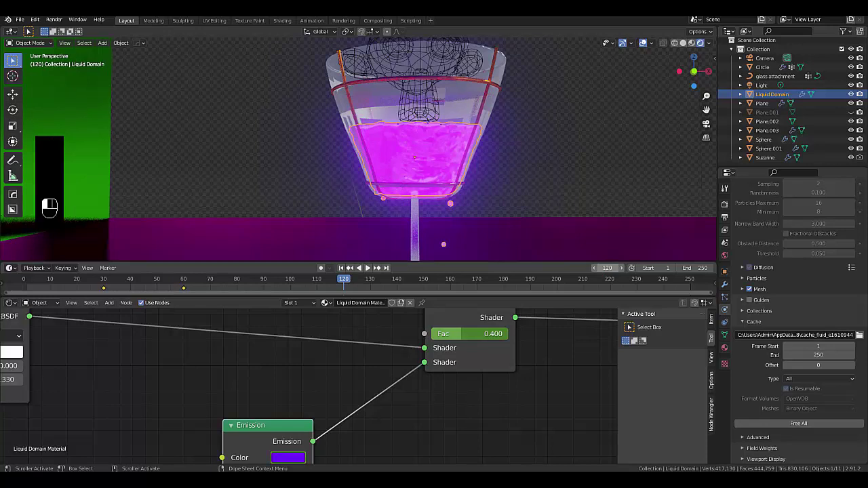
click(288, 458)
drag(349, 346, 314, 365)
drag(318, 367, 325, 367)
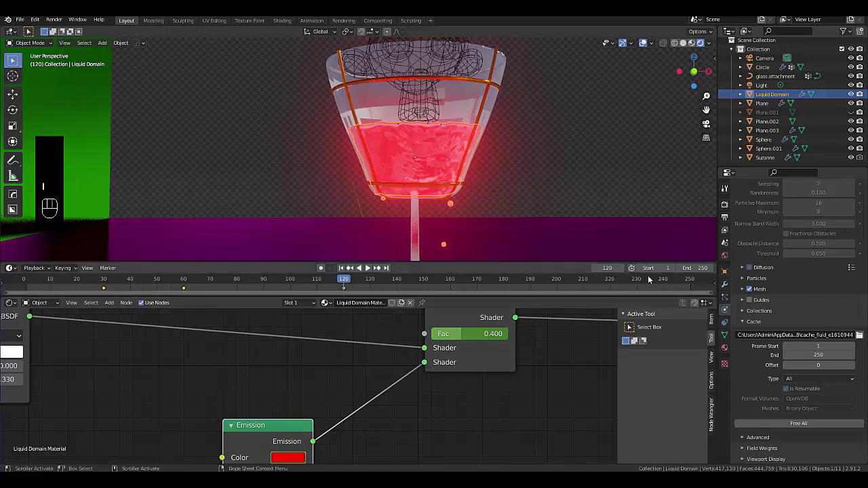
At frame 200, keyframe a green Emission color and a Mix Shader factor of 1.000.
click(619, 273)
text(200)
key(Return)
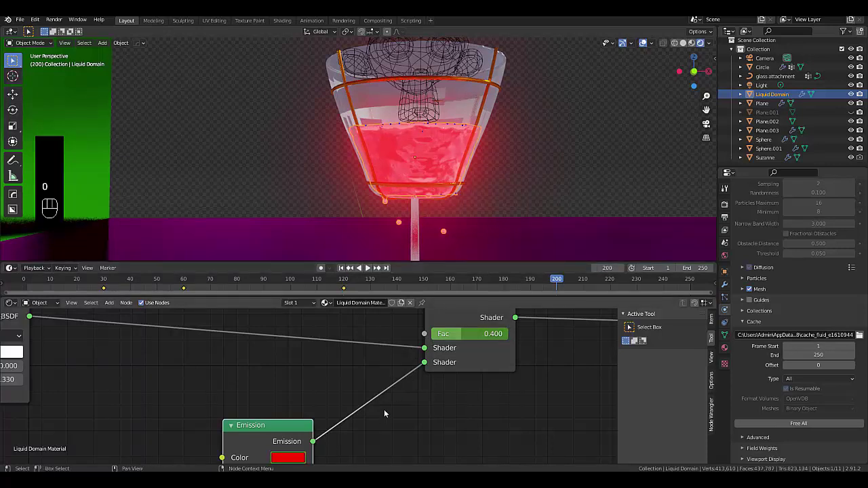
click(294, 460)
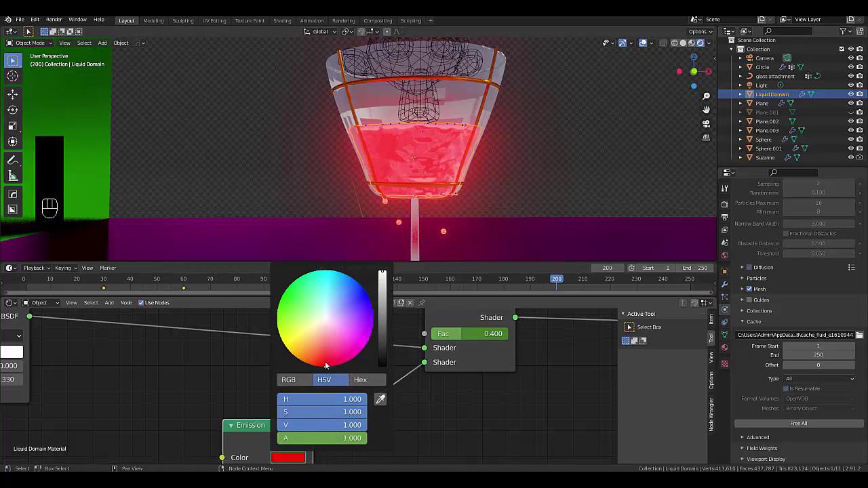
drag(322, 400, 366, 400)
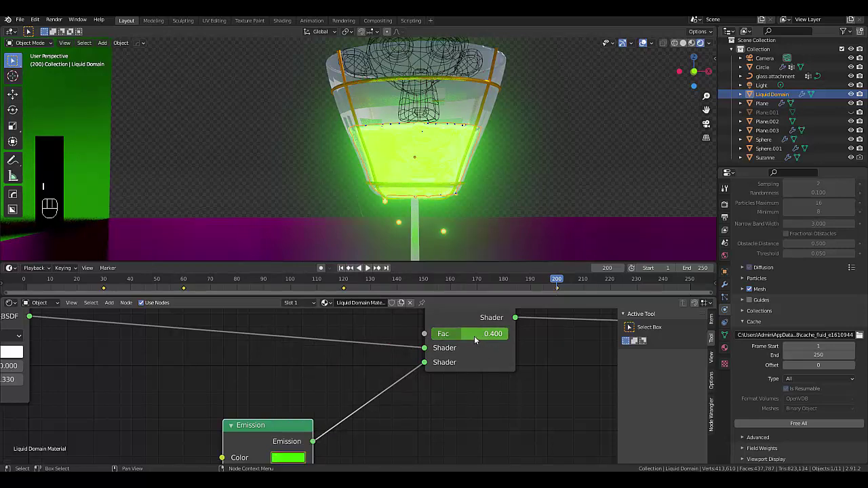
drag(475, 334, 509, 334)
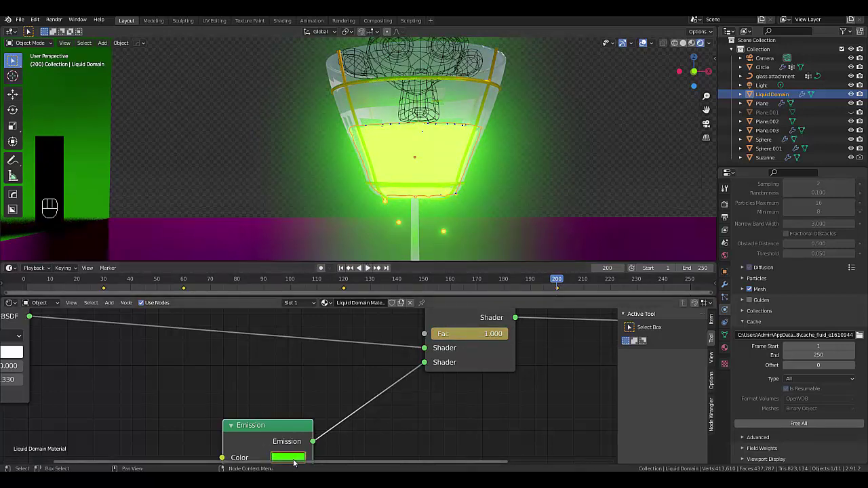
Go to frame 250 and change the Emission shader's color to red, hue 0.002.
click(601, 268)
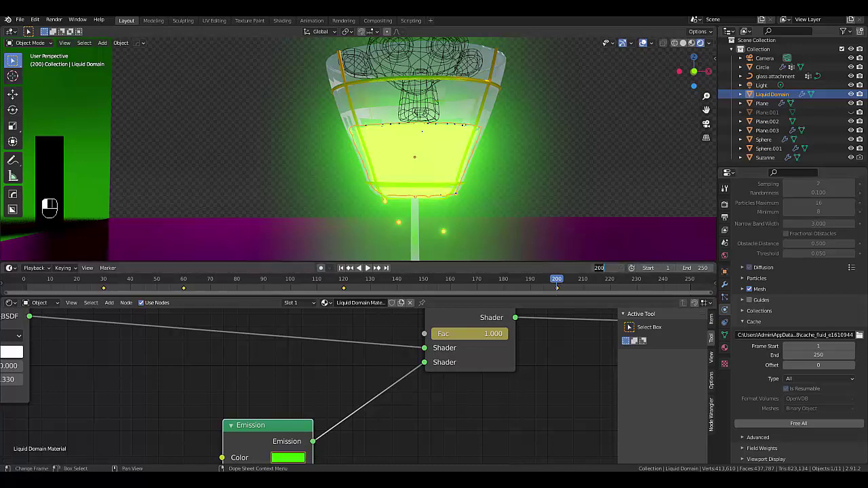
text(2)
key(Return)
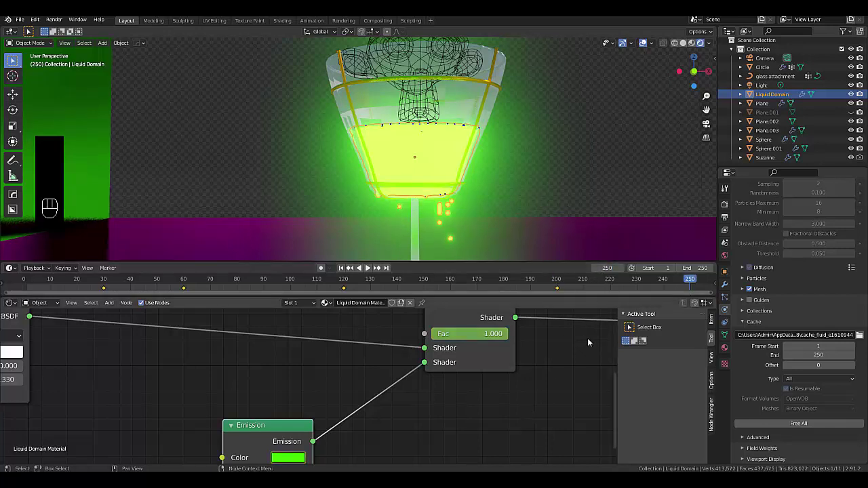
click(293, 460)
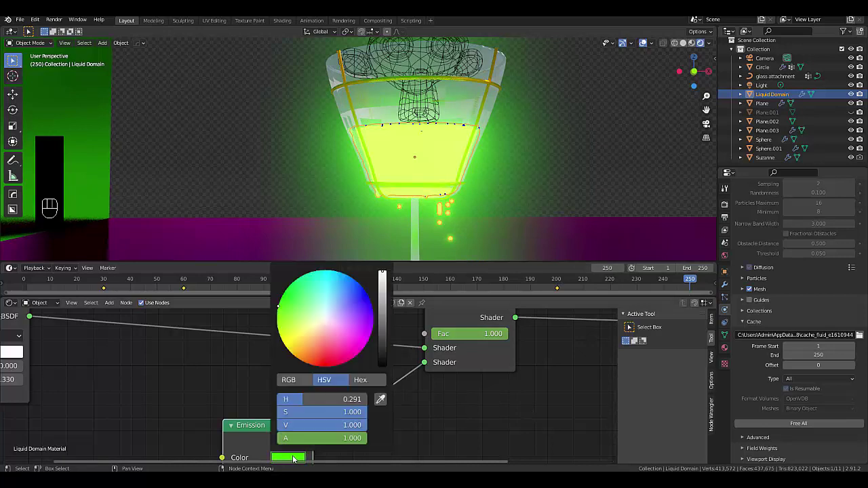
mouse_move(327, 305)
mouse_down()
mouse_move(331, 320)
mouse_move(308, 341)
mouse_move(323, 363)
mouse_move(306, 361)
mouse_move(344, 362)
mouse_move(312, 363)
mouse_move(325, 366)
mouse_up()
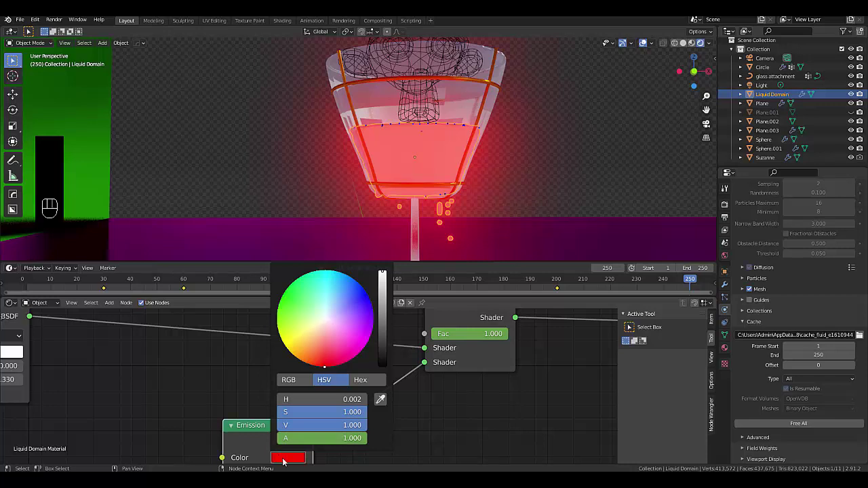
Return to frame 200 and examine the liquid's glow across the whole wine glass.
scroll(519, 419, down, 2)
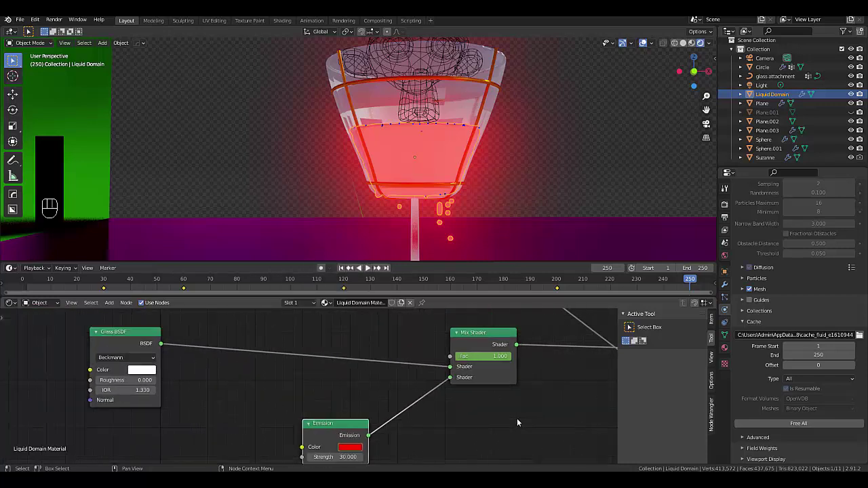
scroll(517, 418, up, 1)
scroll(458, 205, down, 4)
scroll(458, 209, up, 2)
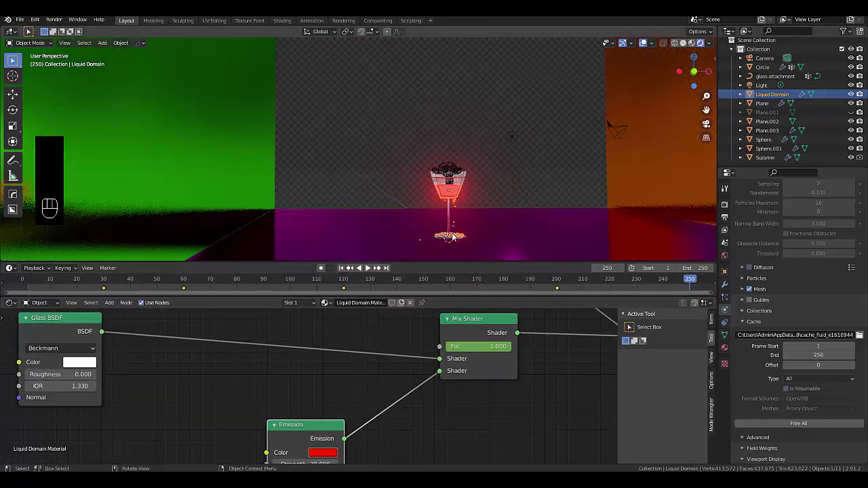
middle_drag(458, 209, 362, 269)
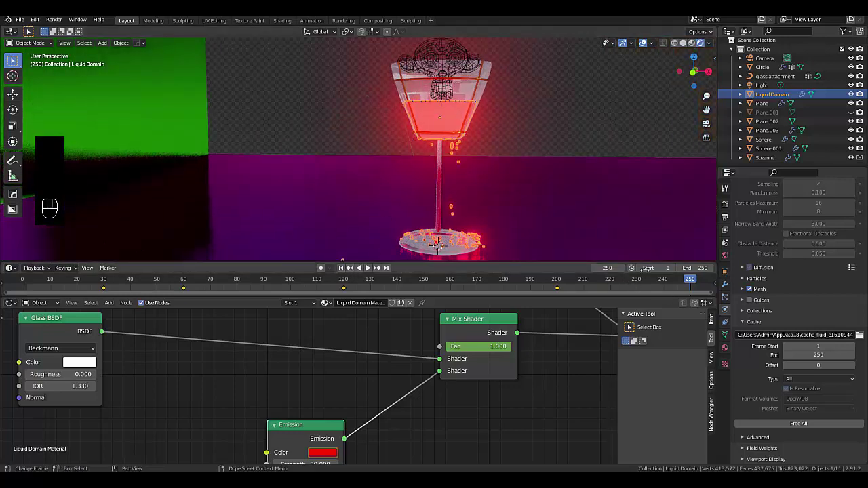
click(609, 268)
text(200)
key(Return)
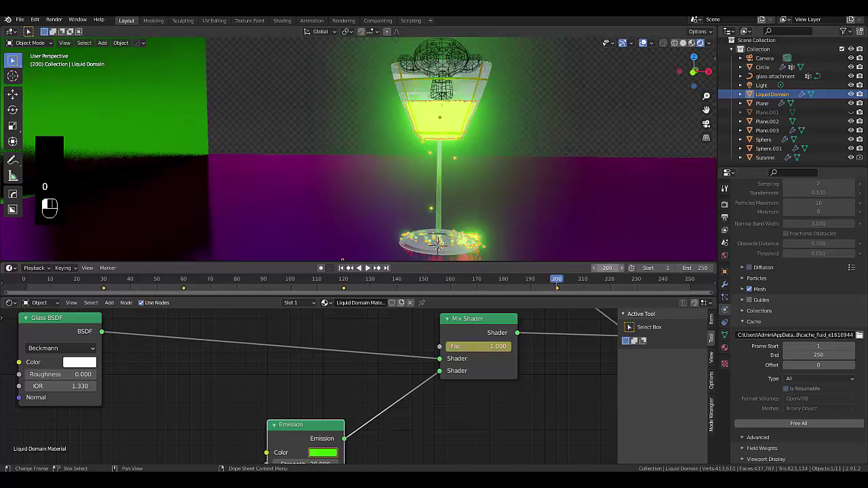
At frame 120, set the liquid material's Mix Shader factor to 0.4 and keyframe it.
click(607, 268)
text(1)
key(Return)
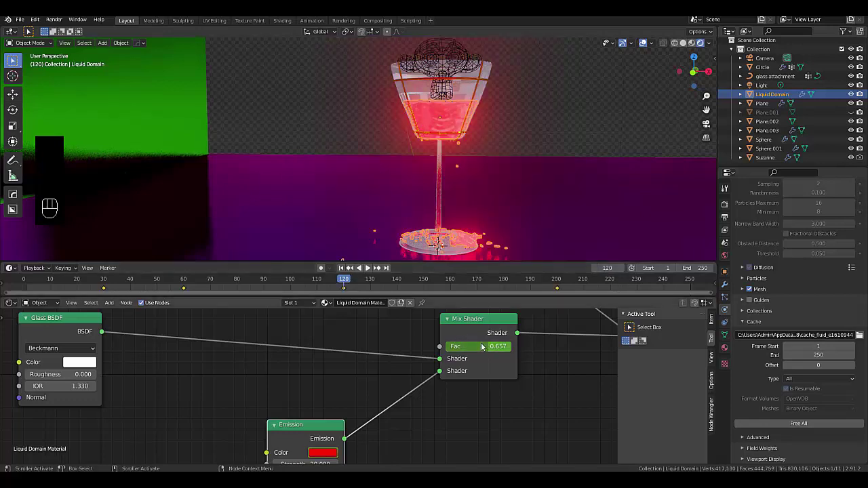
scroll(452, 109, up, 5)
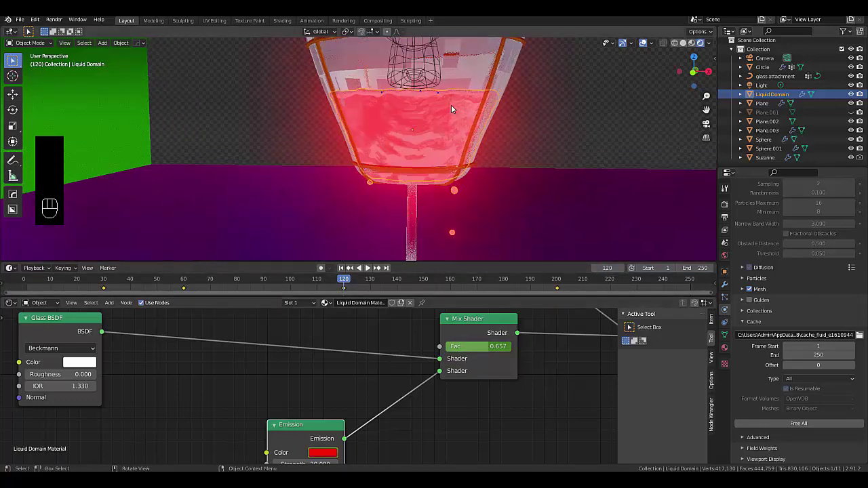
scroll(451, 108, up, 1)
click(475, 346)
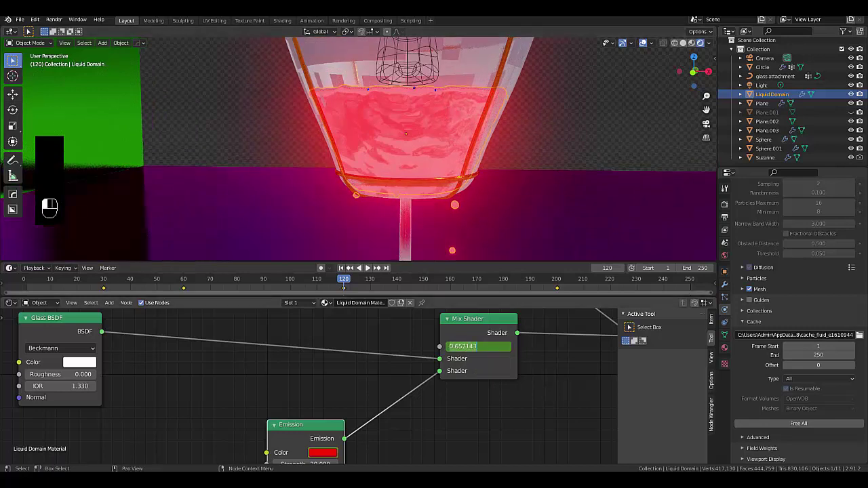
text(0.4)
key(Return)
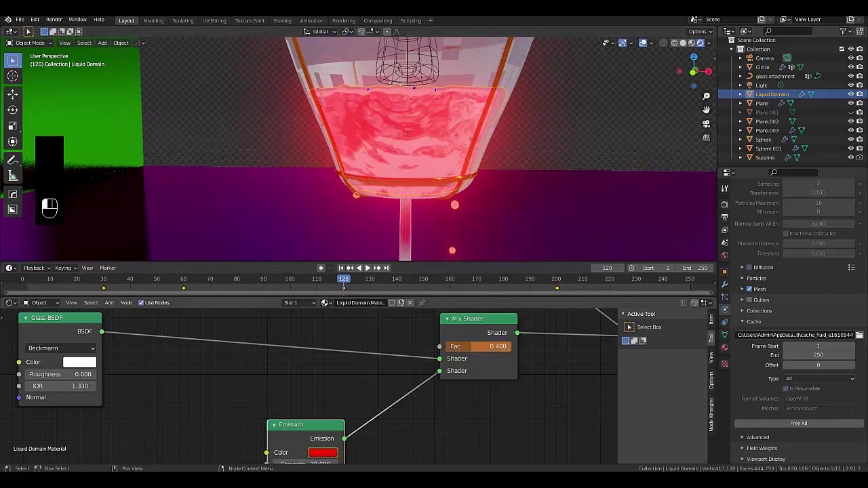
key(i)
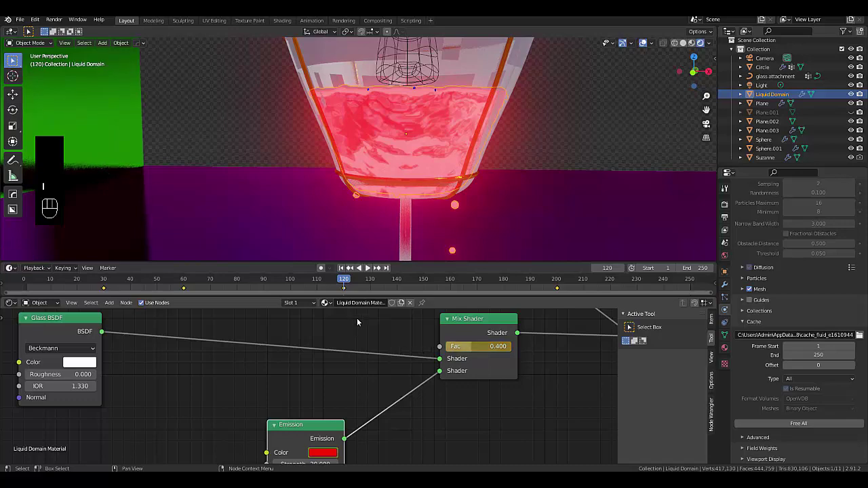
Try refraction depths of 0 m, 0.3 m and 0.05 m on the cocktail glass's material.
scroll(383, 159, down, 6)
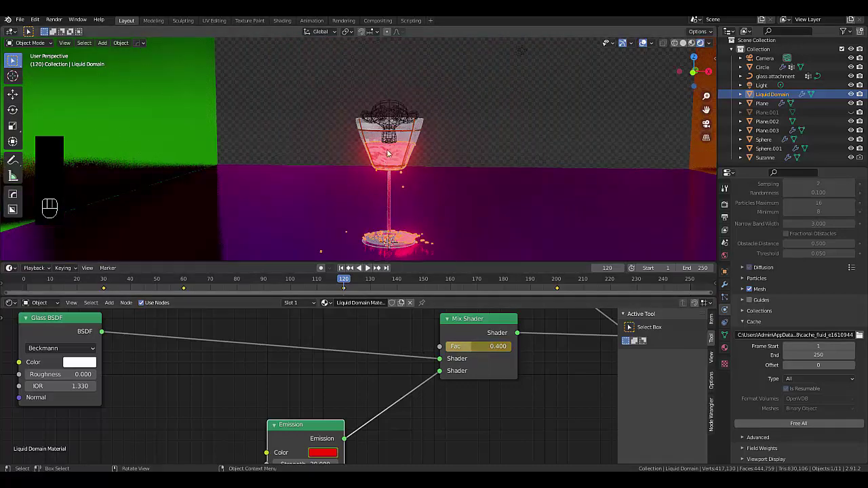
scroll(386, 160, up, 6)
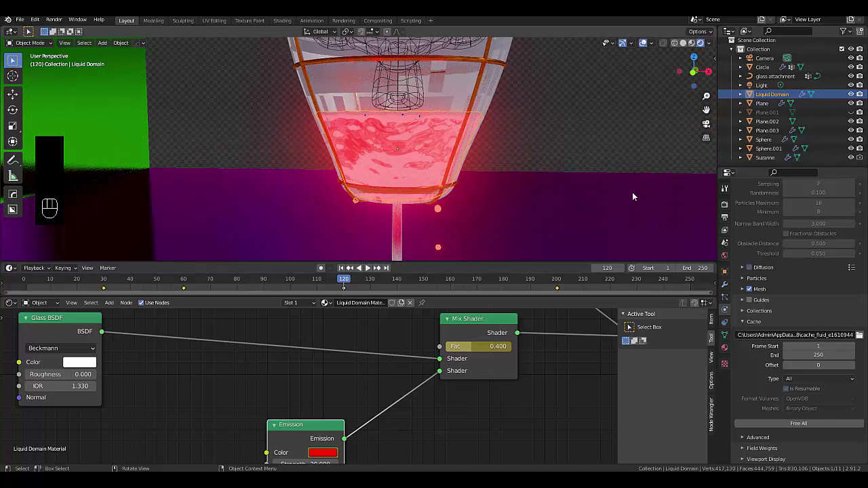
click(448, 81)
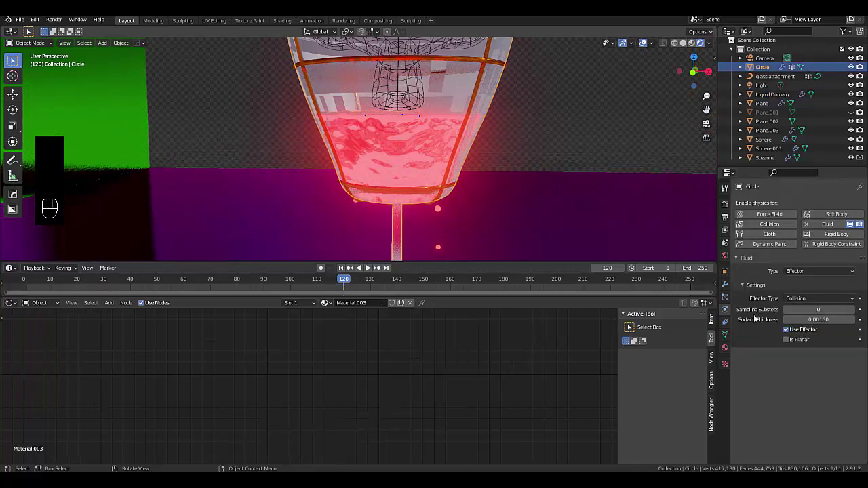
click(724, 347)
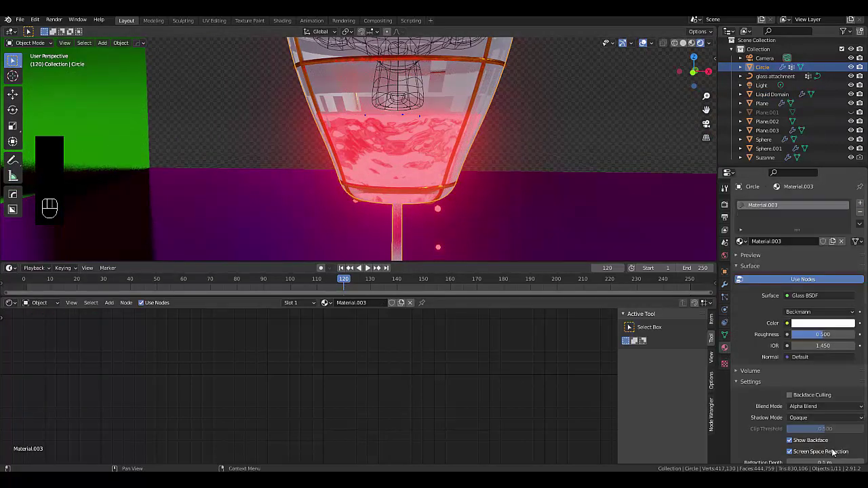
scroll(799, 403, down, 3)
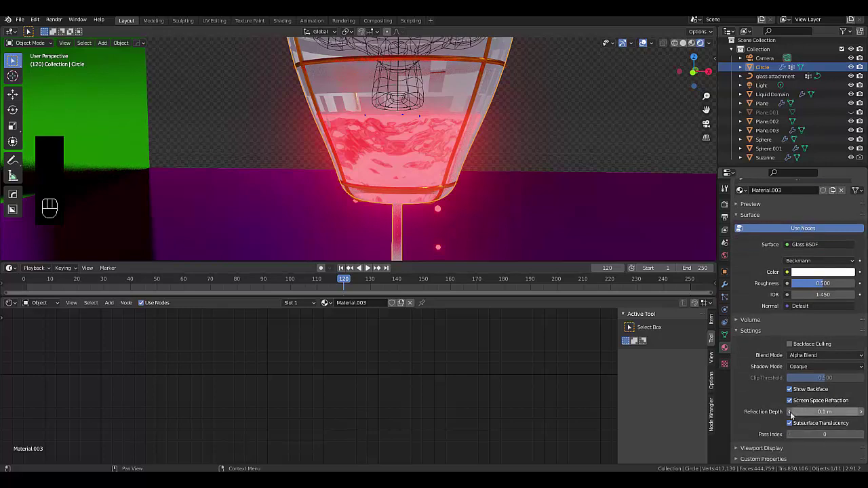
drag(795, 412, 774, 412)
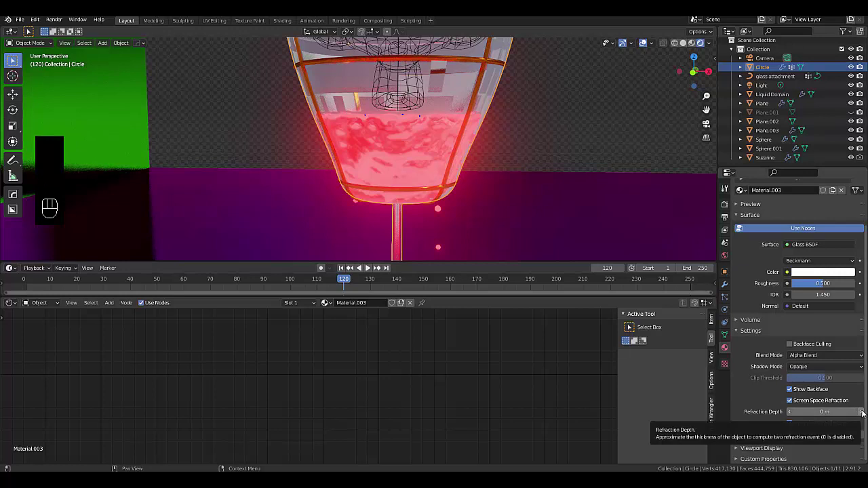
drag(823, 411, 842, 412)
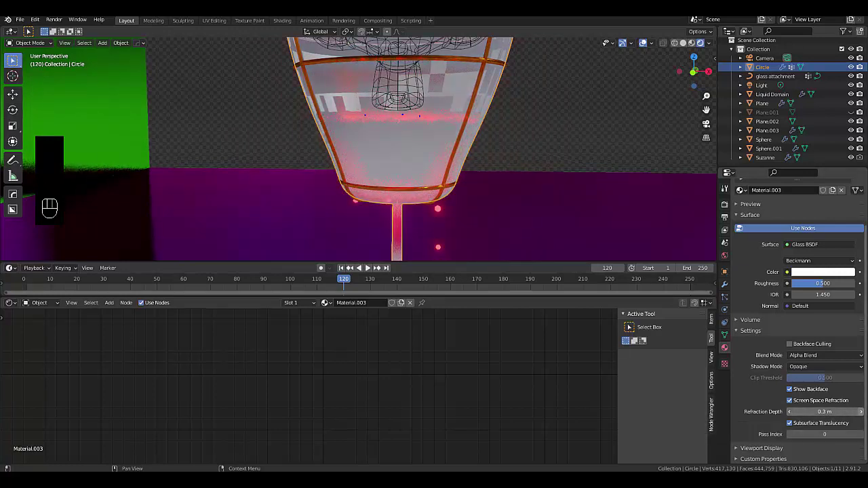
click(845, 412)
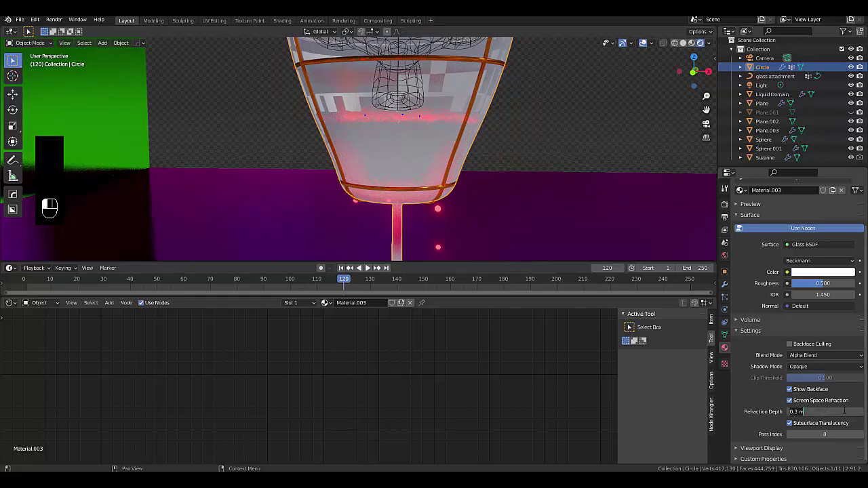
text(0.05)
key(Return)
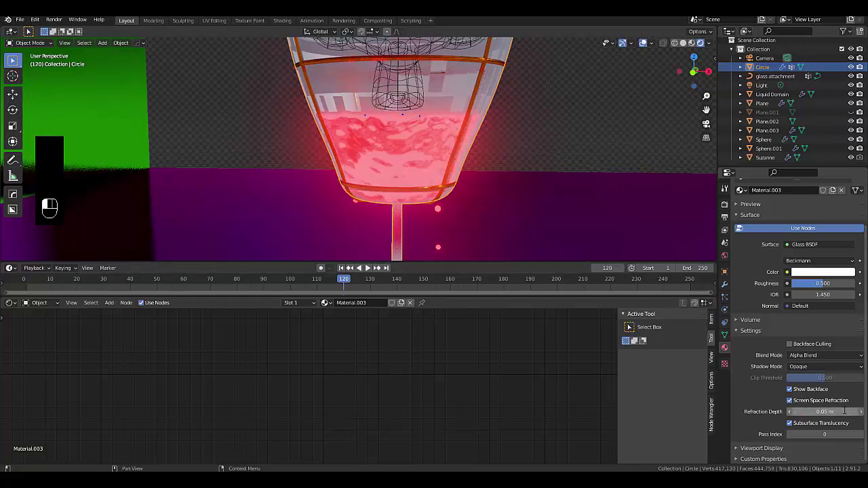
Set the glass material's refraction depth to 0.1 m.
scroll(491, 218, down, 5)
middle_drag(389, 235, 352, 233)
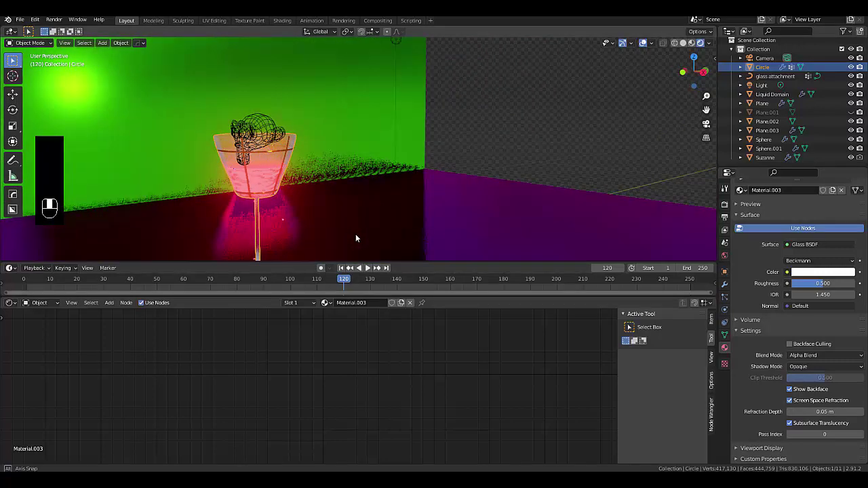
scroll(244, 163, up, 2)
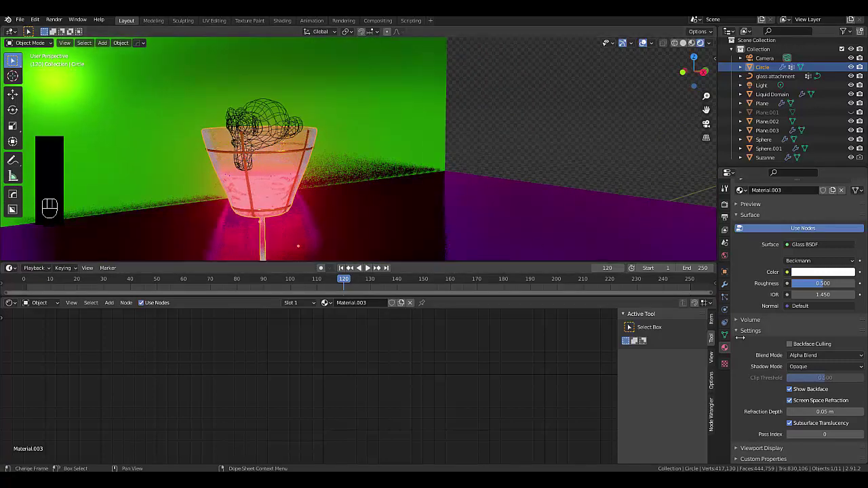
click(802, 413)
text(0)
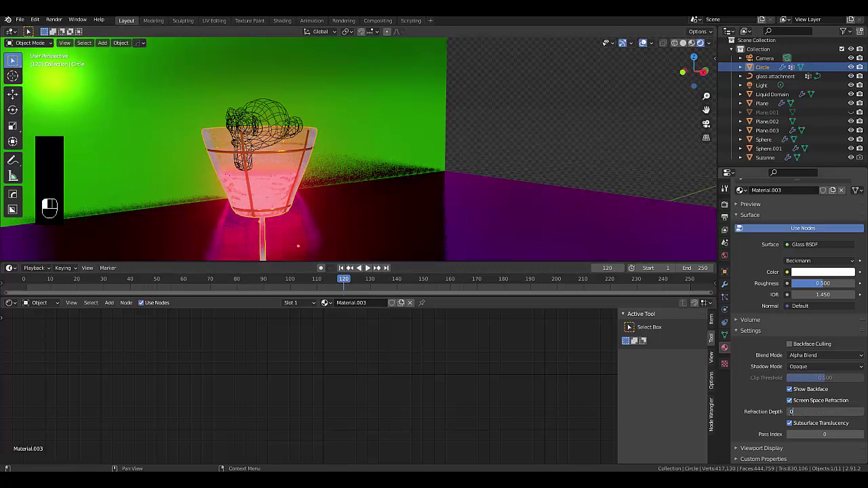
text(.1)
key(Return)
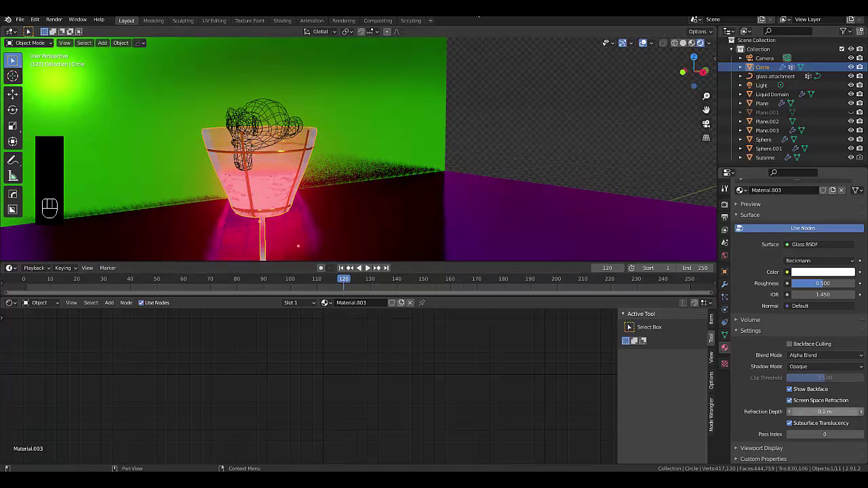
Look through the scene camera and return the timeline to frame 1.
click(704, 123)
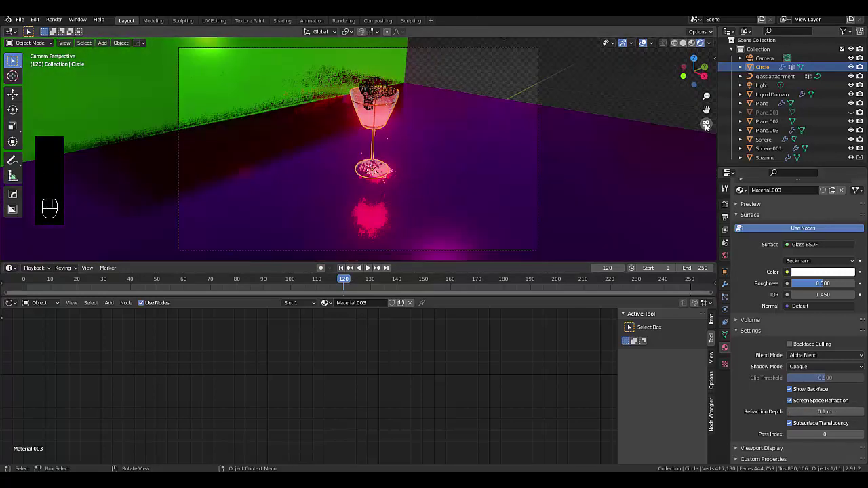
scroll(366, 170, down, 2)
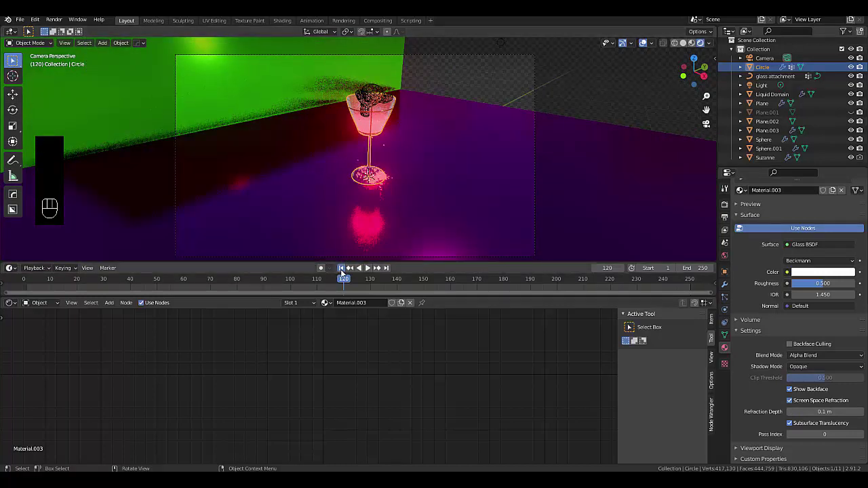
key(shift+Left)
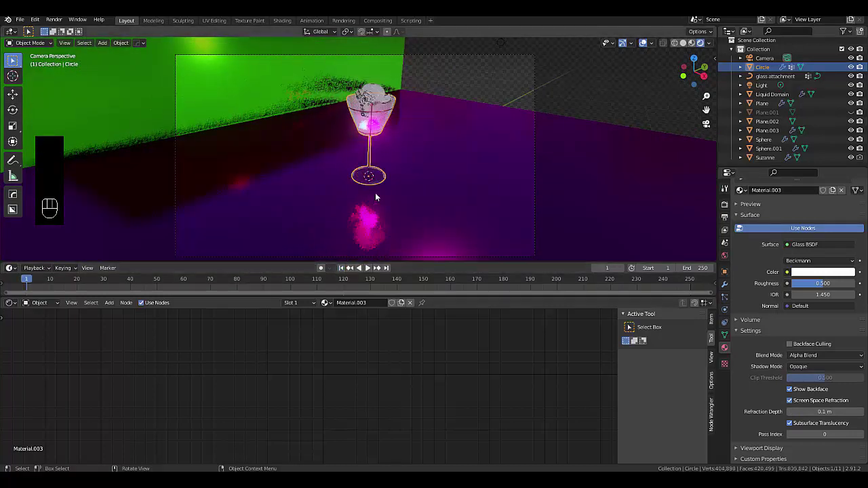
Deselect the glass and, in top view, add a circle empty at the centre of the glass.
click(587, 105)
key(KP_7)
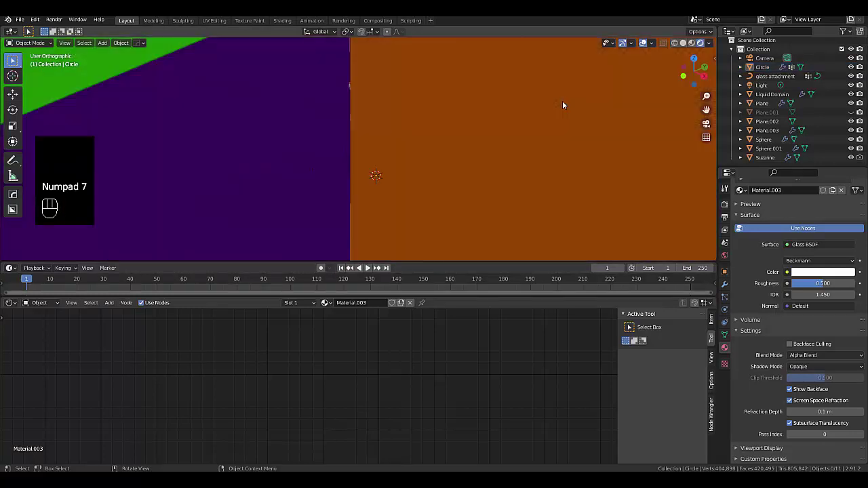
scroll(562, 103, down, 10)
scroll(429, 138, up, 2)
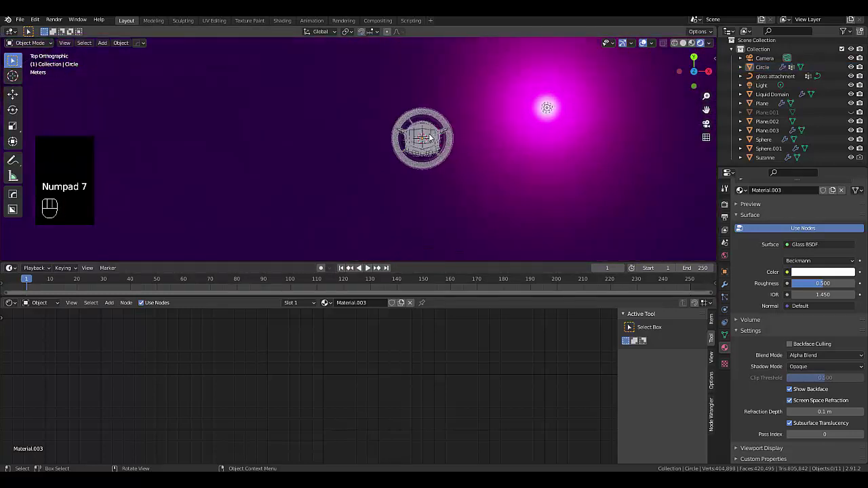
key(shift+a)
mouse_move(431, 137)
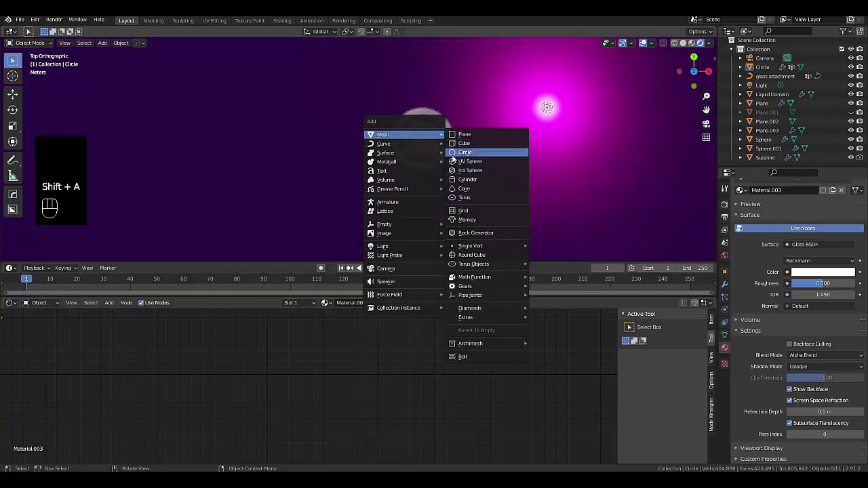
mouse_move(399, 226)
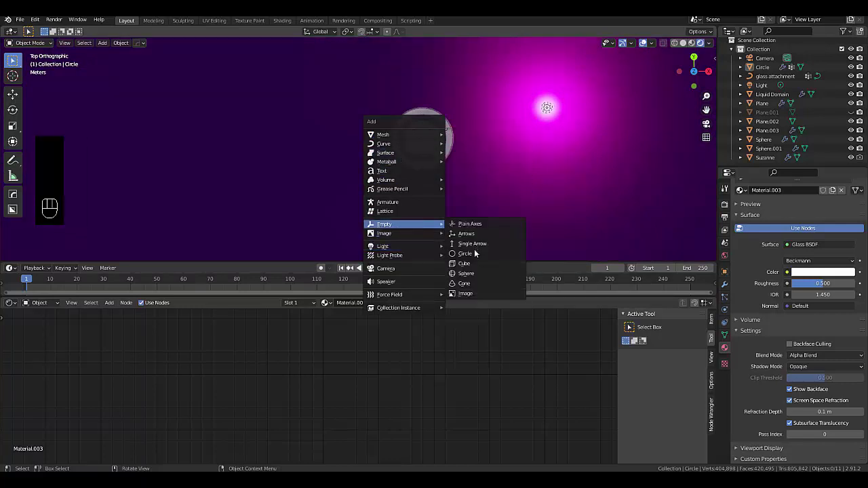
key(Return)
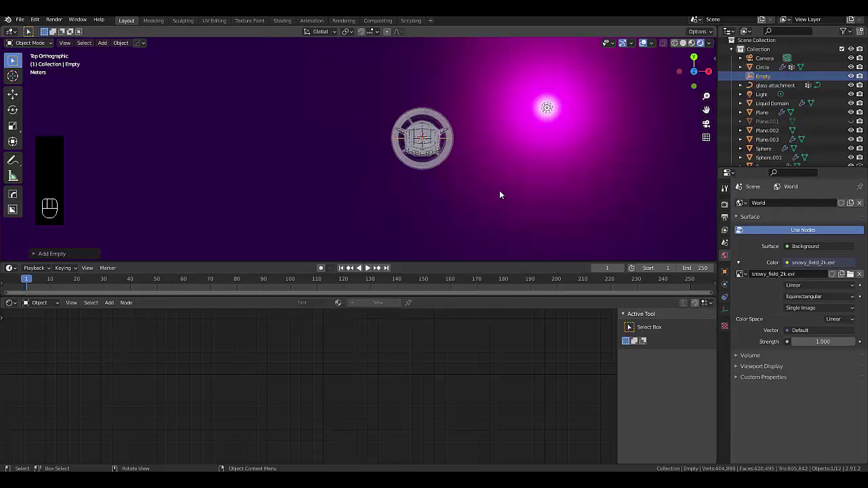
Scale the circle empty by 5 and rotate it 90° about the X axis so it lies flat.
text(s5)
key(Return)
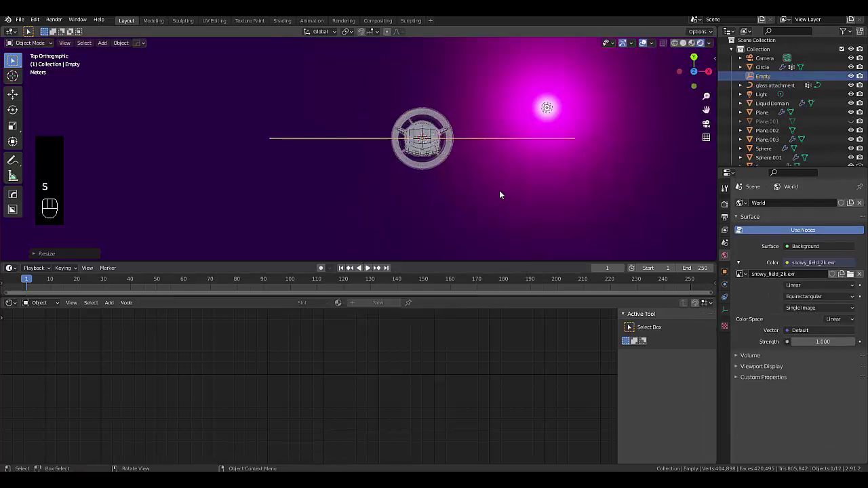
text(rx90)
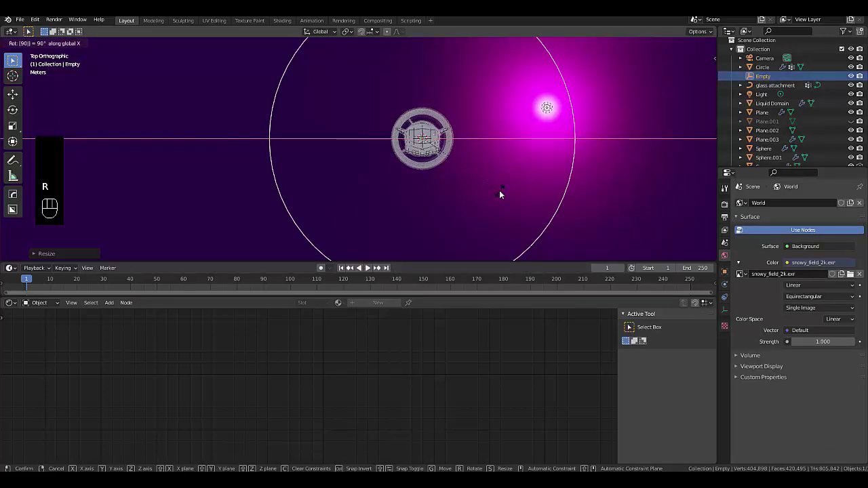
key(Return)
Parent the circle empty to the camera using the Object option, with the camera as the active object.
scroll(499, 194, down, 4)
middle_drag(488, 184, 545, 131)
scroll(545, 139, up, 3)
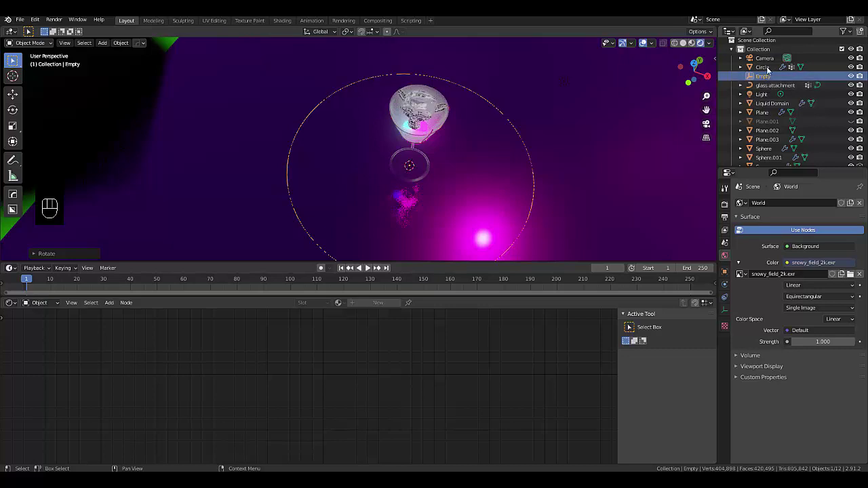
middle_drag(570, 137, 630, 158)
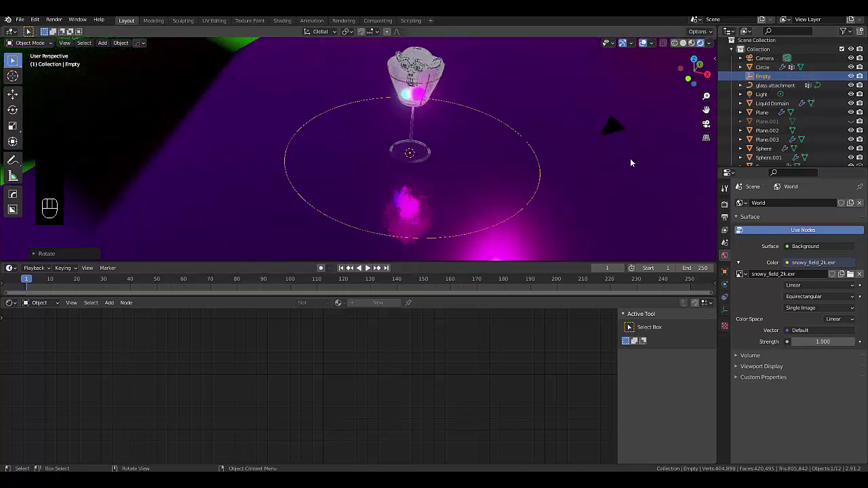
shift+click(626, 156)
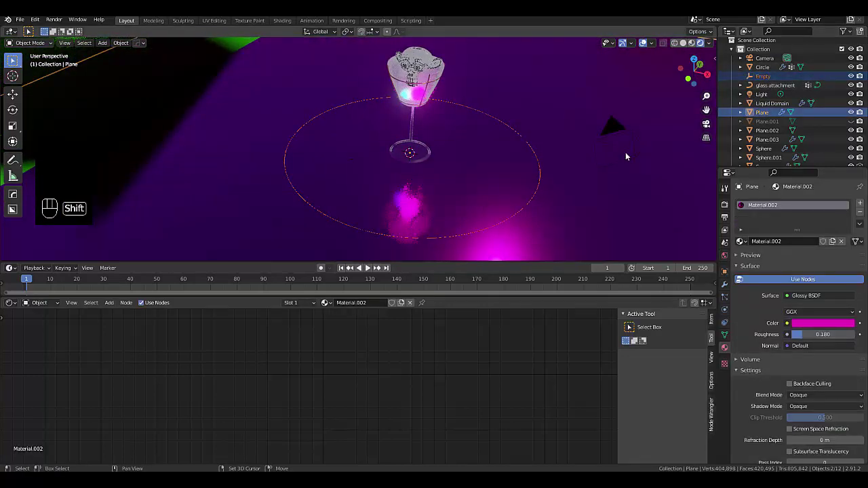
click(619, 153)
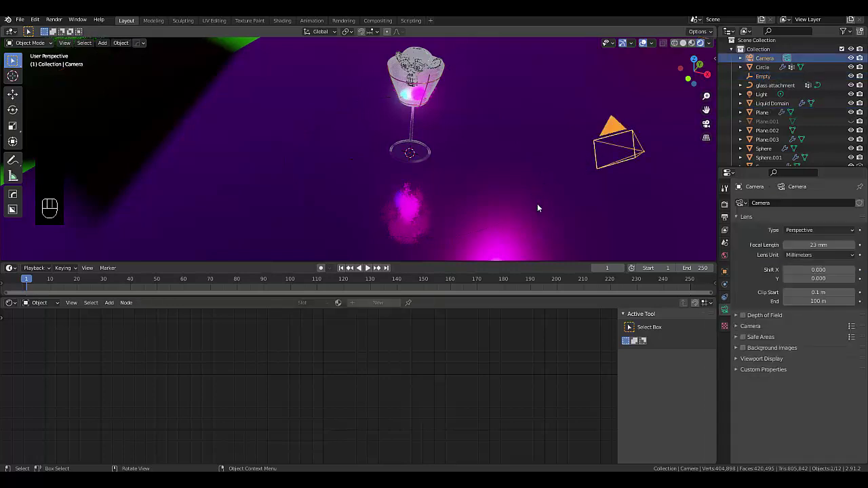
click(533, 201)
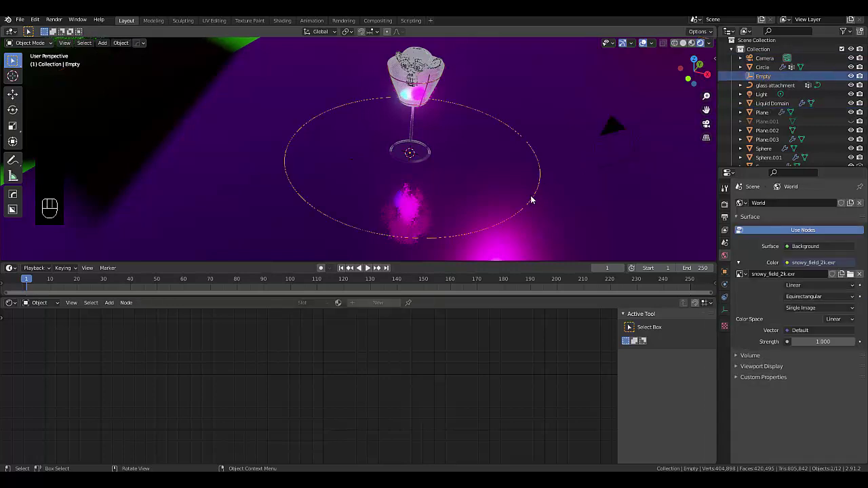
shift+click(642, 152)
key(ctrl+p)
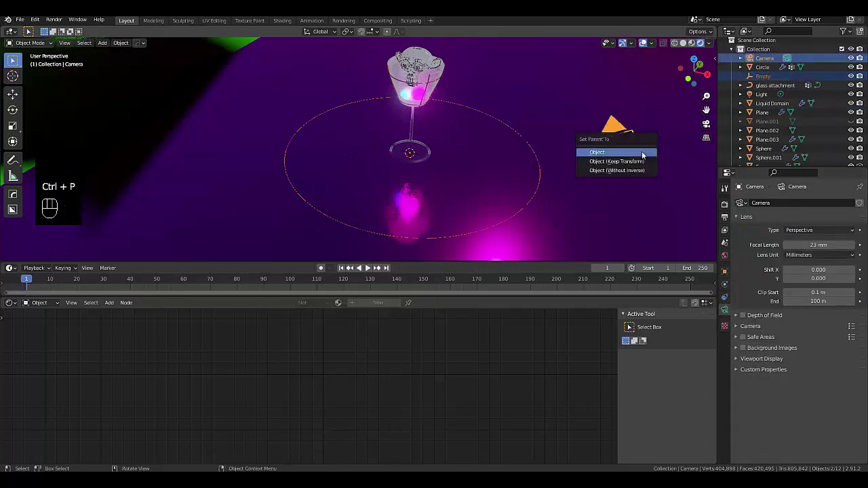
click(642, 153)
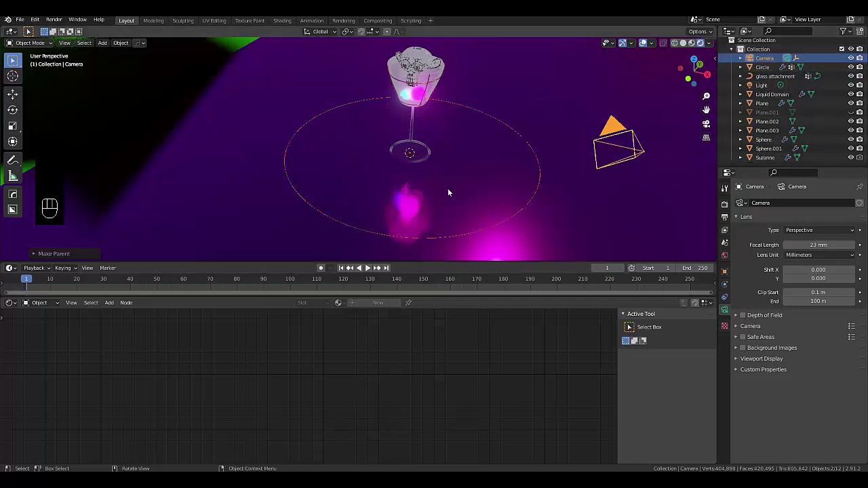
Reveal the camera's child objects and try rotating the circle empty alone to test the parenting.
click(740, 58)
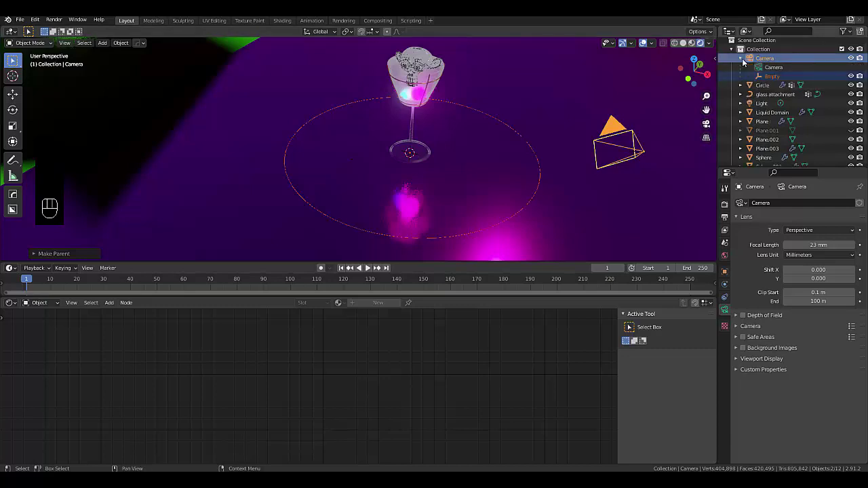
click(555, 204)
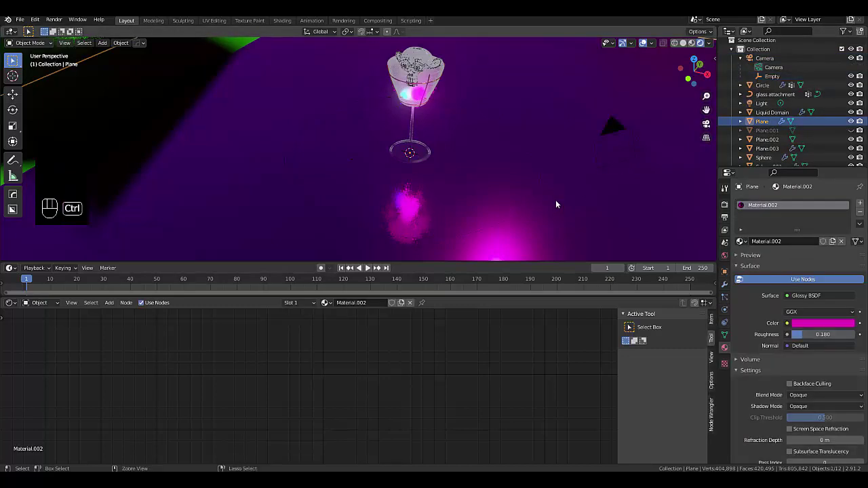
click(534, 202)
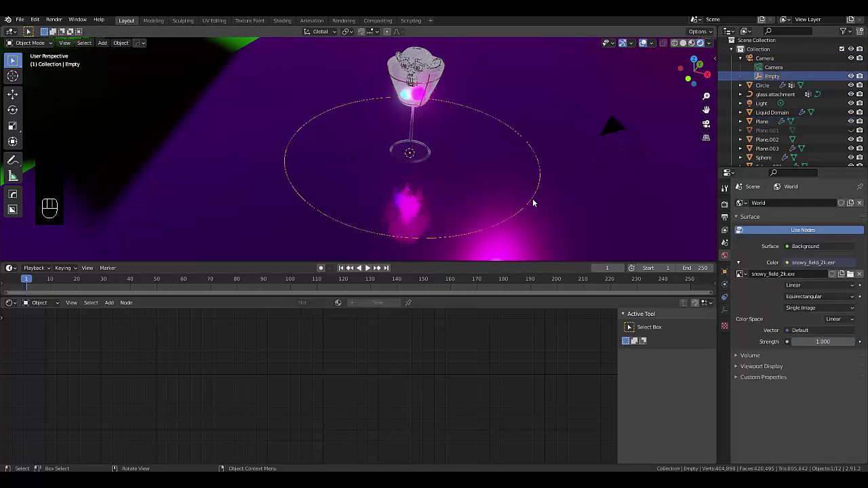
key(r)
right_click(506, 215)
Undo the parenting of the circle empty to the camera.
key(ctrl+z)
key(ctrl+z)
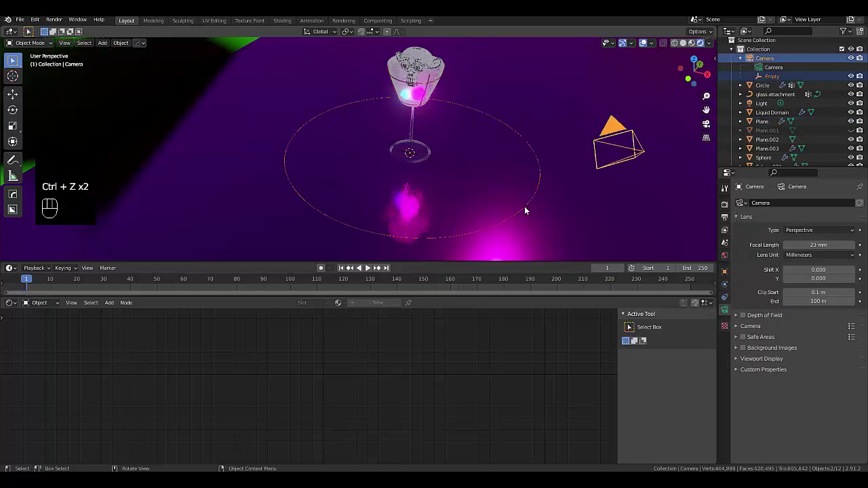
key(ctrl+z)
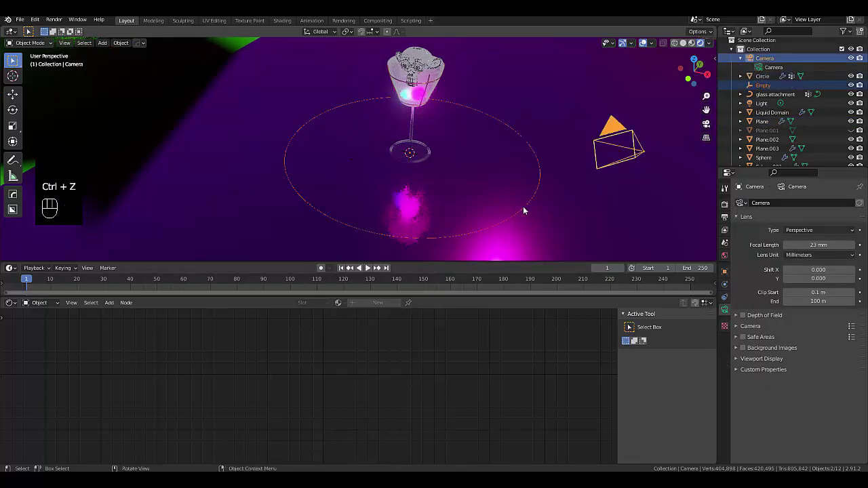
key(ctrl+z)
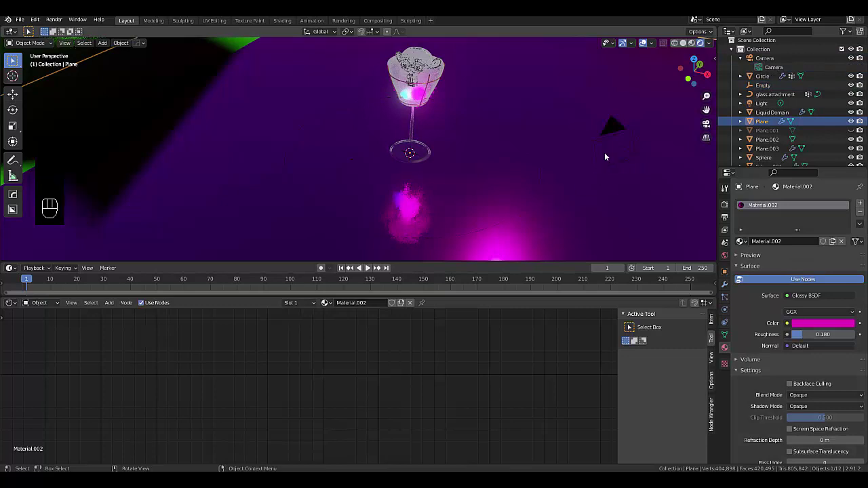
click(622, 146)
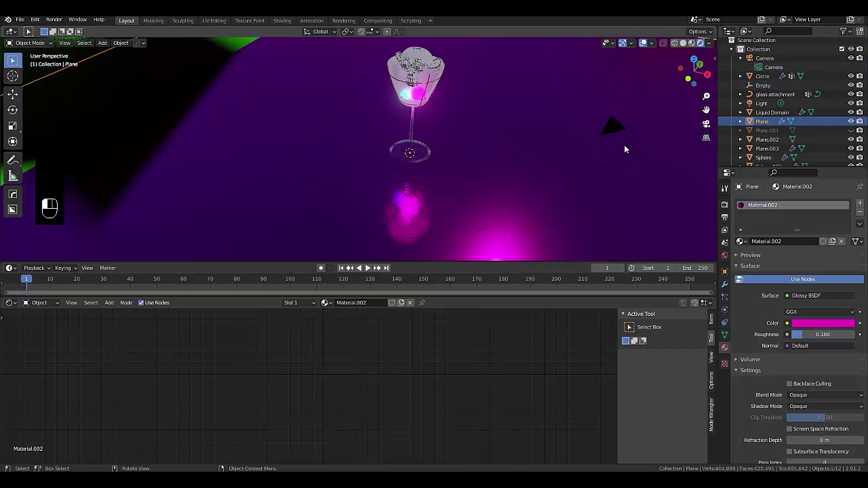
shift+click(522, 212)
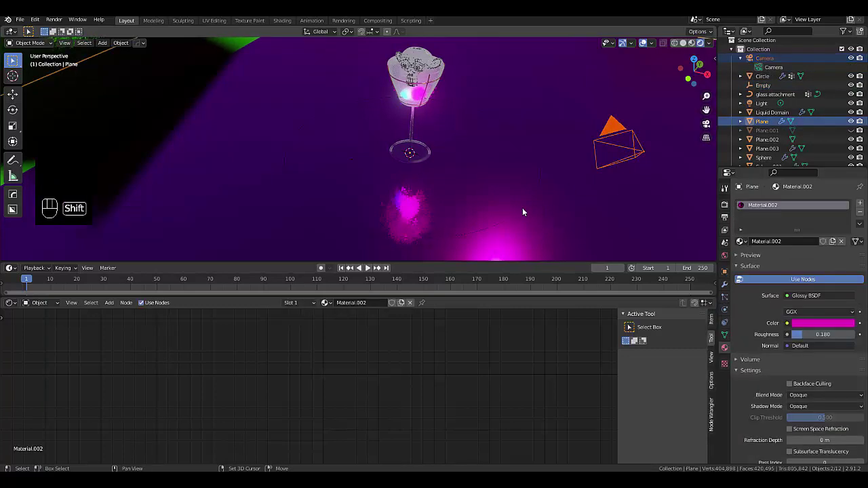
shift+click(624, 156)
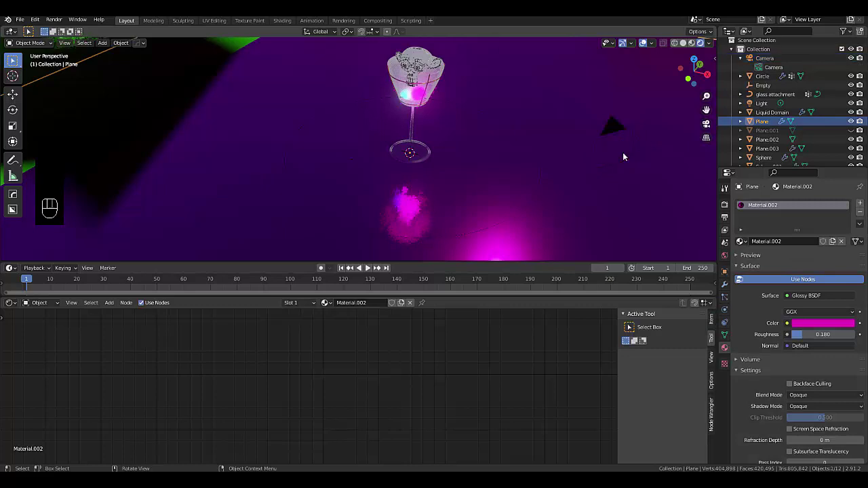
click(614, 149)
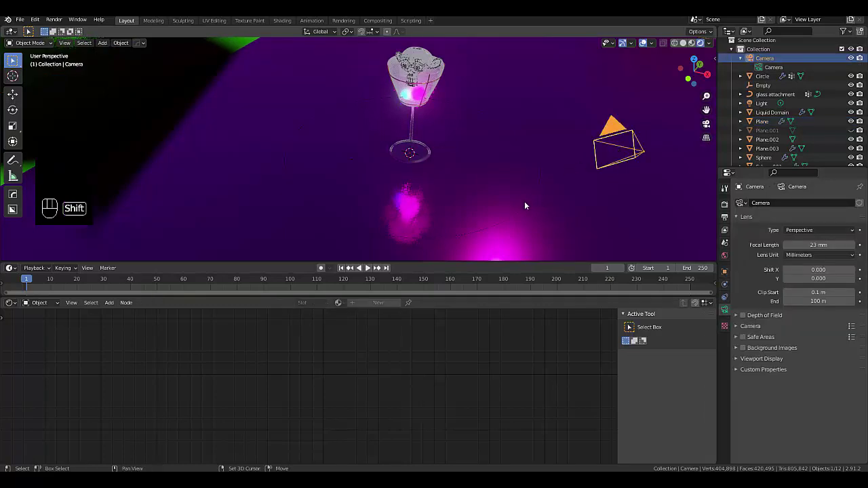
scroll(523, 203, up, 4)
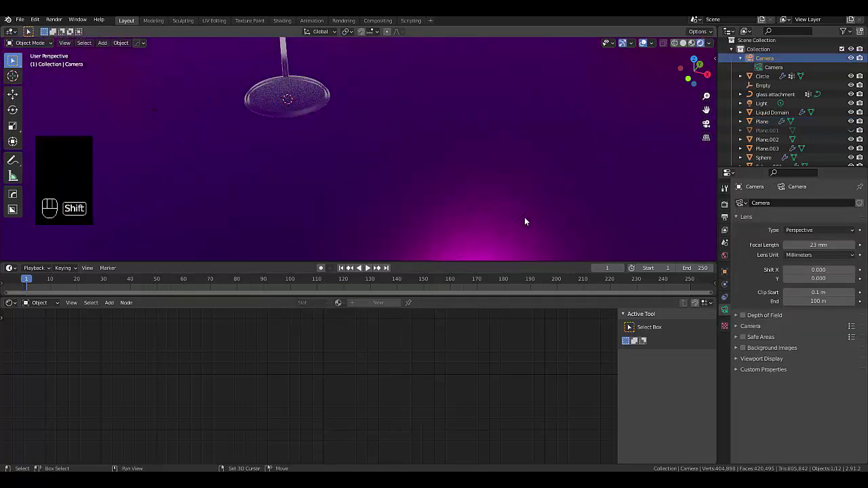
shift+click(520, 220)
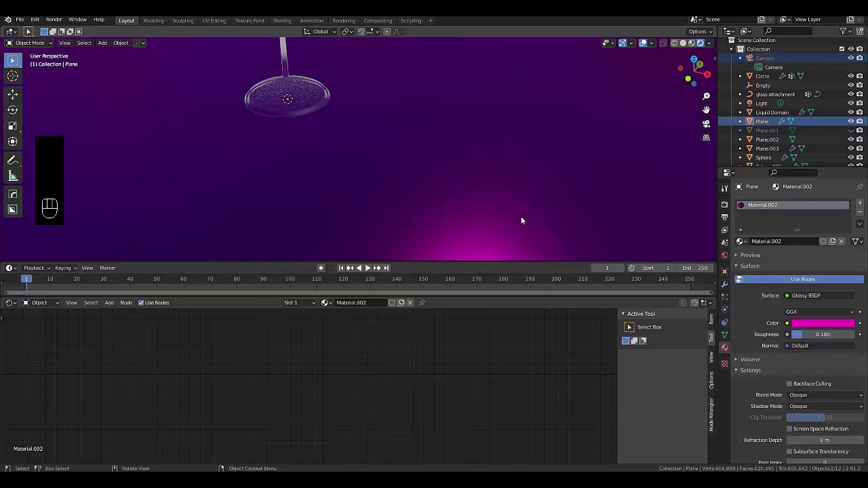
scroll(521, 220, down, 5)
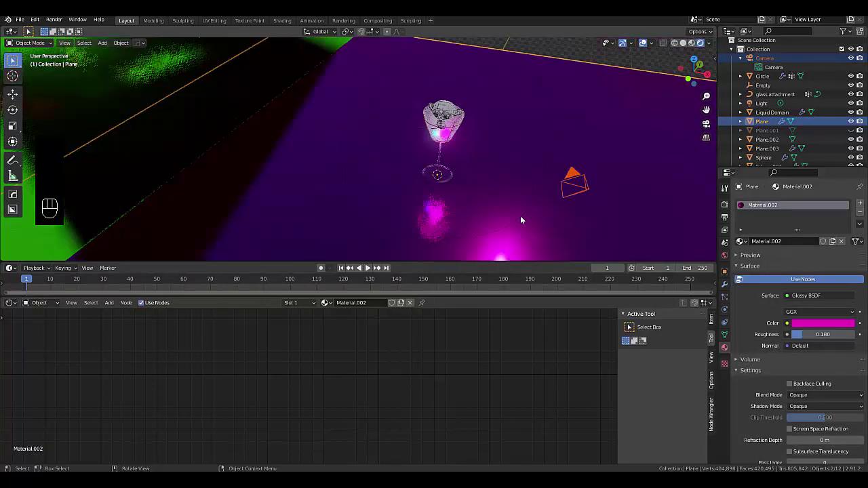
Select the circle empty and raise it along the Z axis to the height of the glass bowl.
click(762, 86)
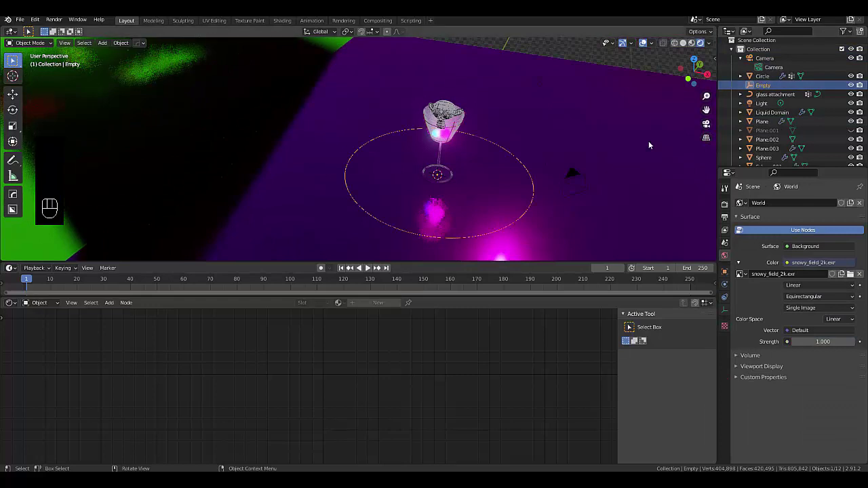
key(g)
key(z)
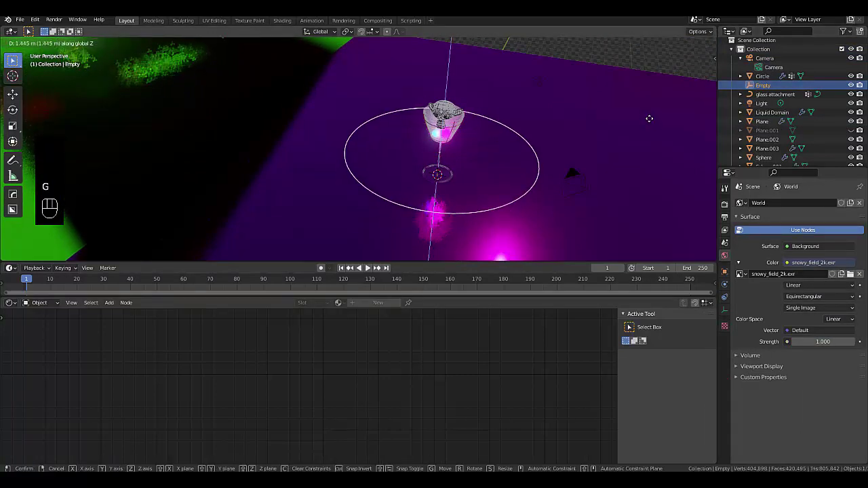
click(639, 101)
Parent the camera to the circle empty using the Object option, with the empty as the active object.
middle_drag(560, 145, 569, 113)
click(595, 61)
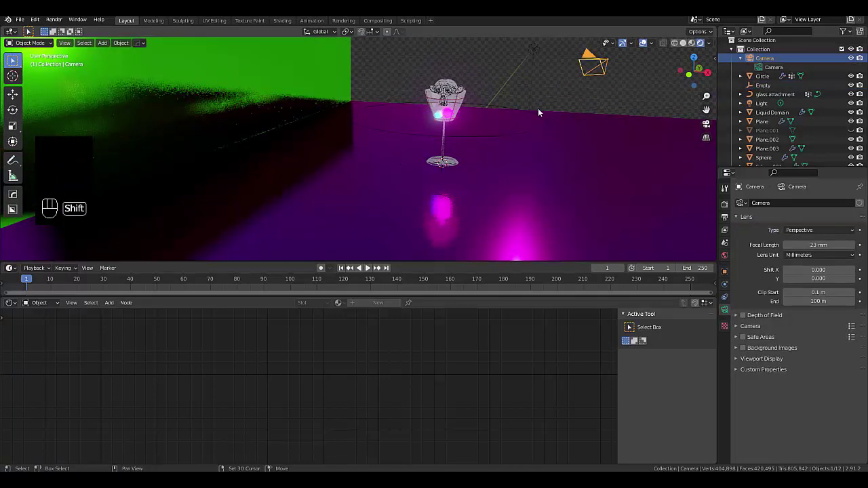
shift+click(493, 105)
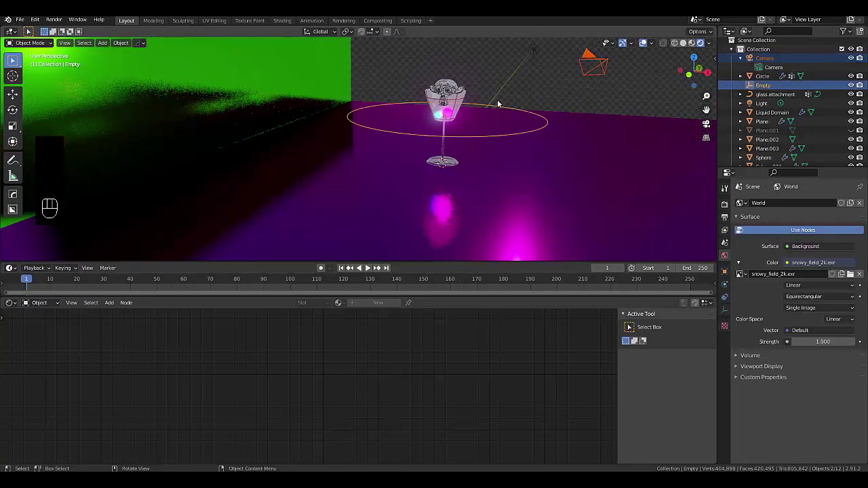
key(ctrl+p)
click(497, 99)
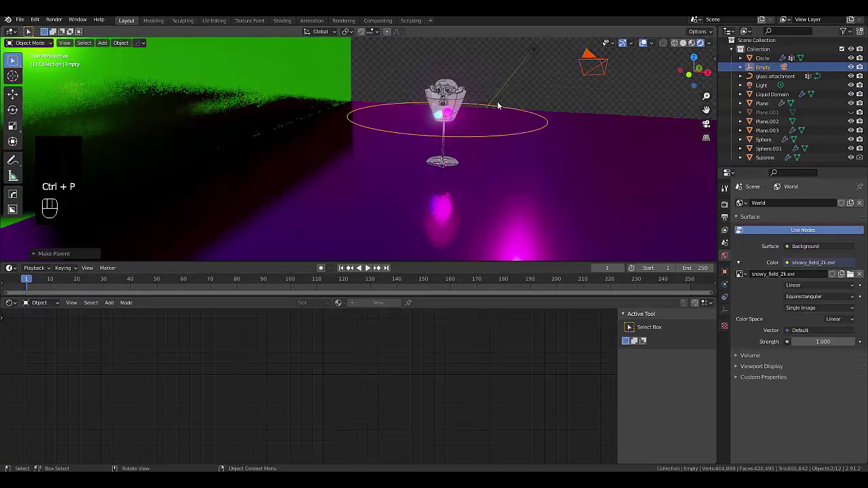
Insert a Rotation keyframe for the circle empty and camera at frame 1.
middle_drag(500, 120, 449, 133)
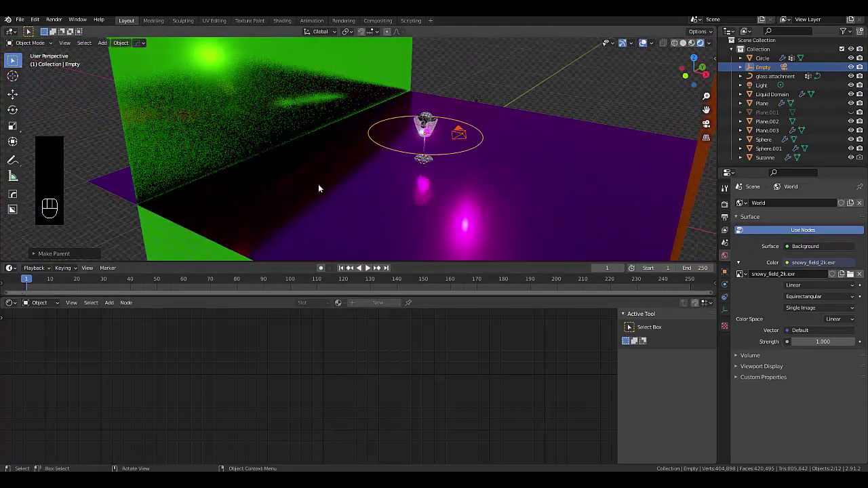
key(i)
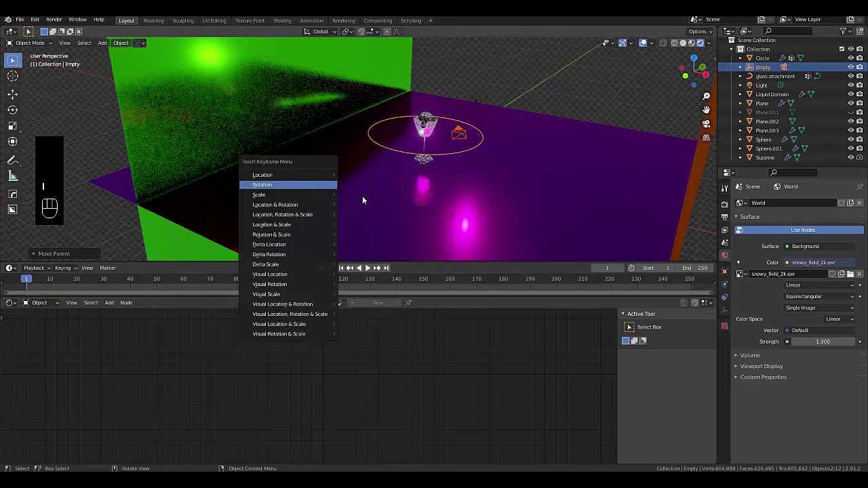
click(318, 184)
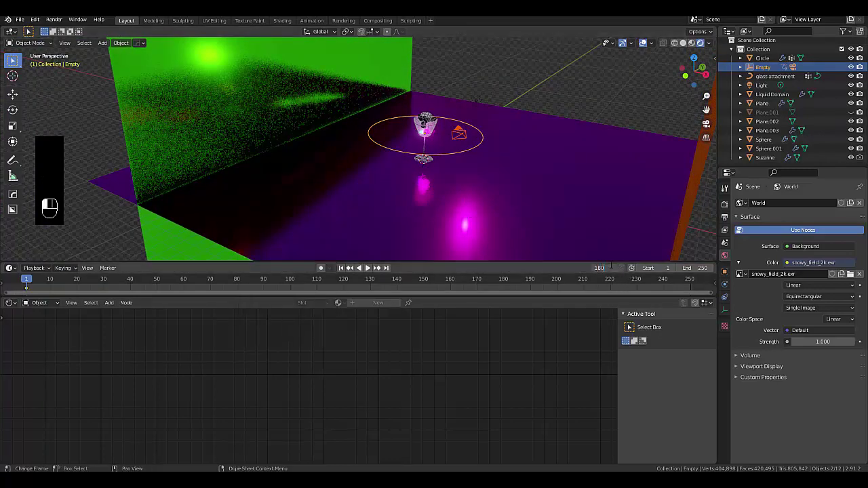
At frame 180, rotate the selected circle empty and camera 360° about the Z axis and insert a Rotation keyframe.
key(Return)
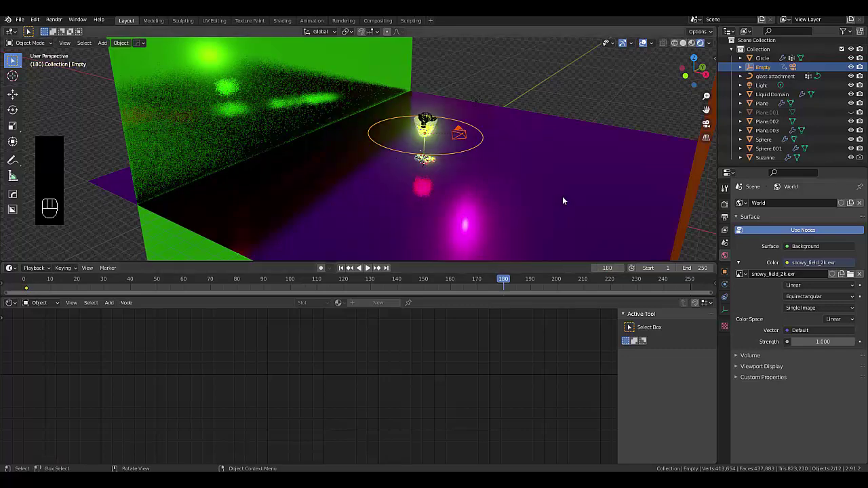
key(r)
key(z)
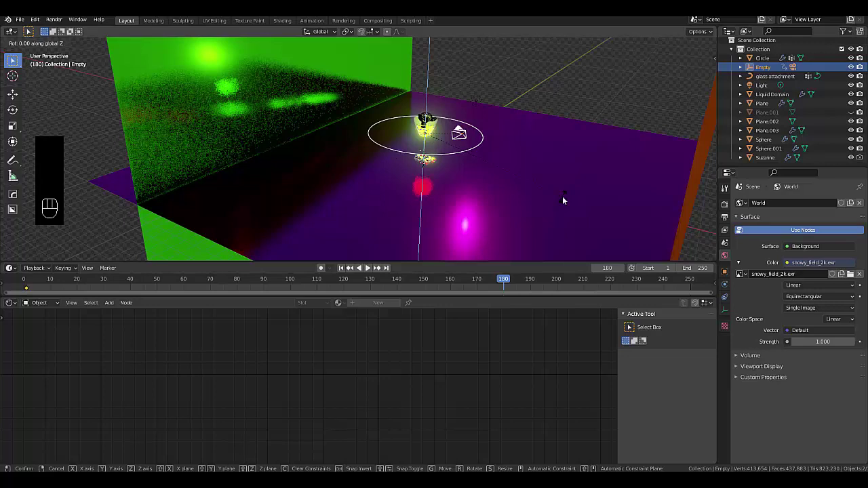
text(360)
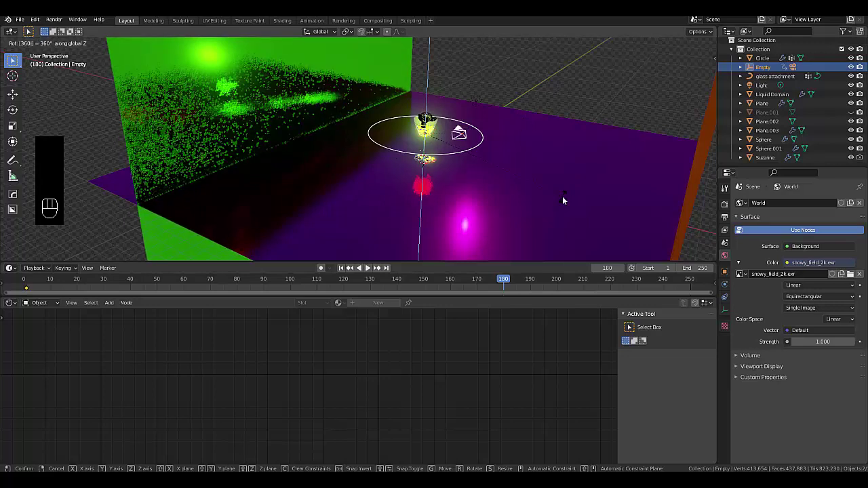
key(Return)
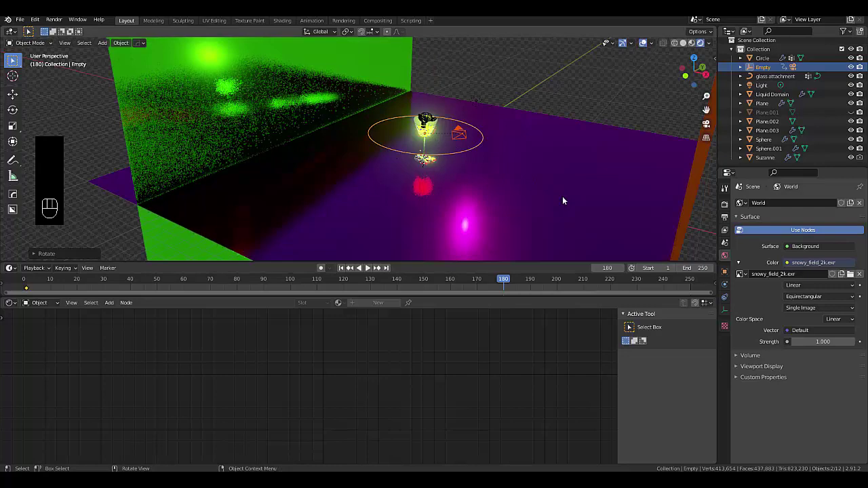
key(i)
click(562, 196)
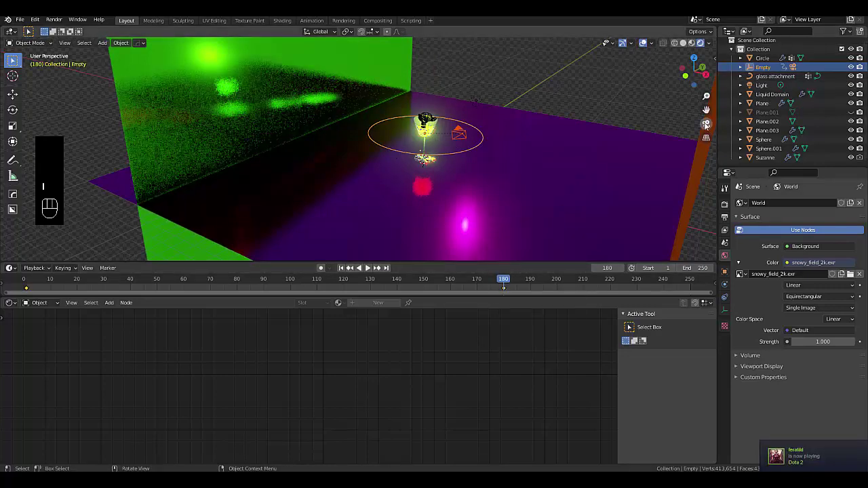
Look through the scene camera and play the orbit animation from frame 1.
click(706, 124)
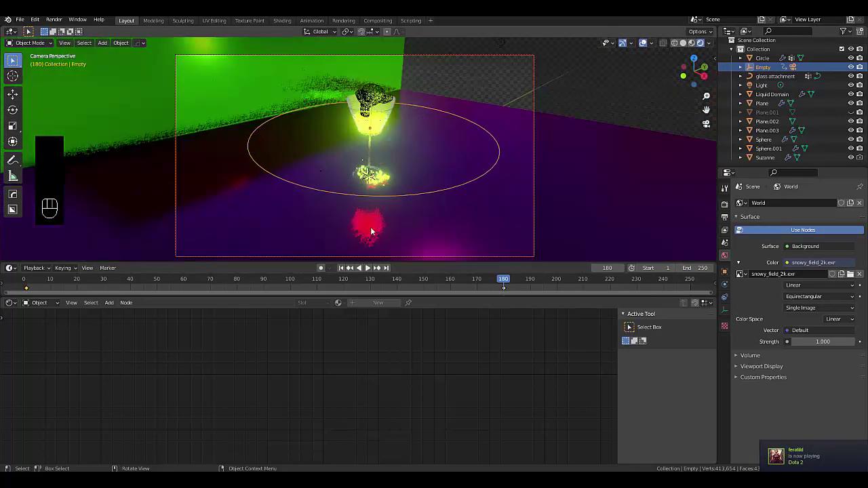
click(341, 268)
key(space)
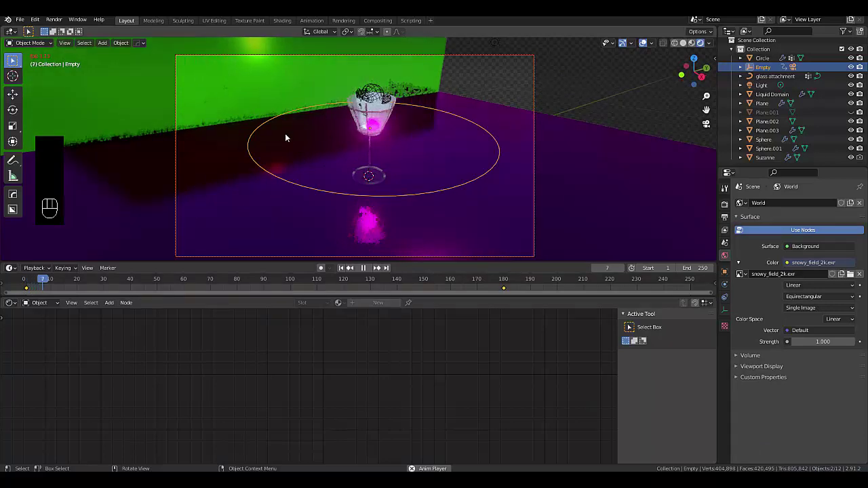
key(space)
key(space)
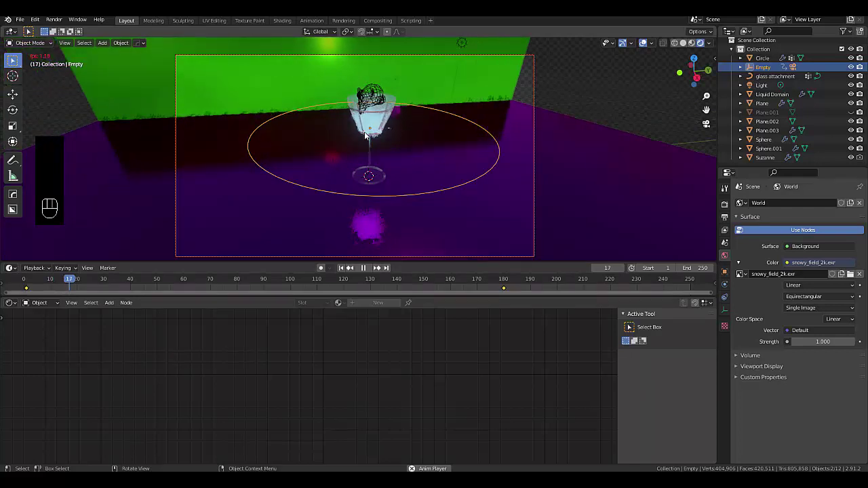
key(space)
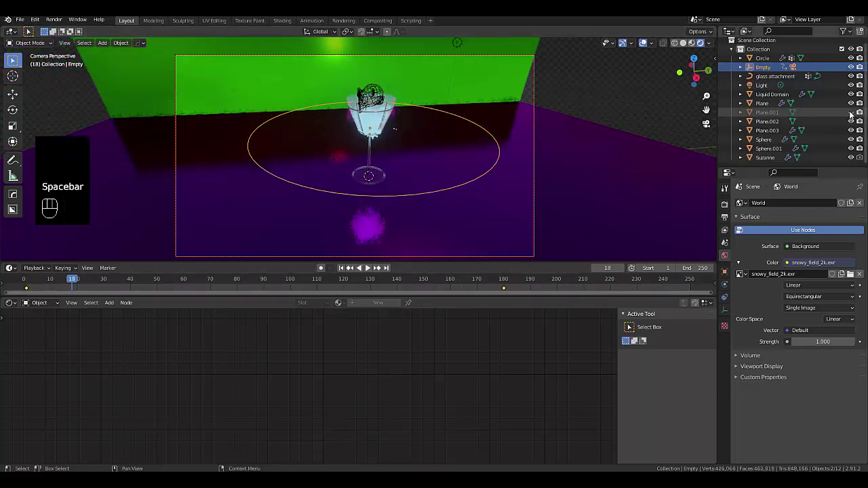
Unhide Plane.001 in the viewport and briefly play the animation with that wall shown.
click(851, 112)
key(space)
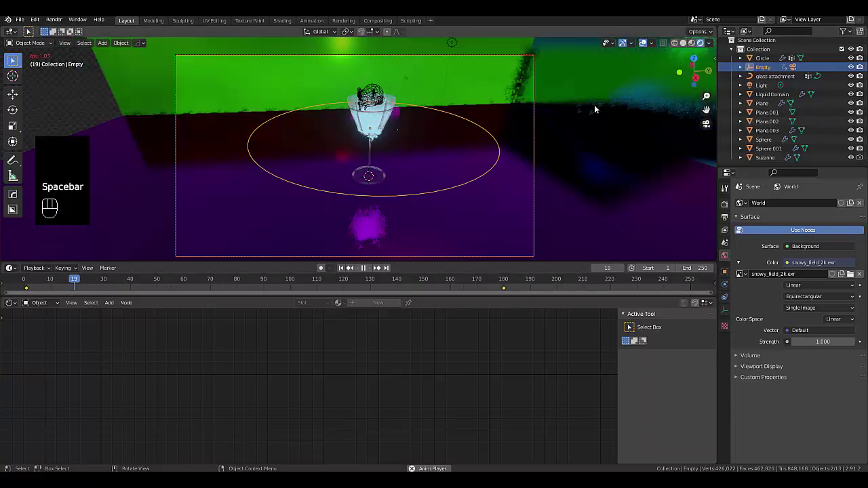
key(space)
Duplicate the cyan wall Plane.001 and move the copy about 38 m along negative Y to the opposite side of the glass.
click(614, 105)
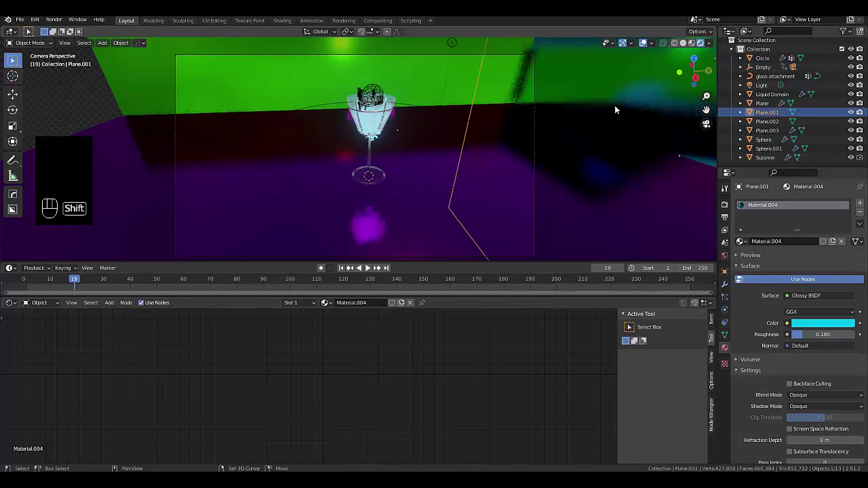
key(shift+d)
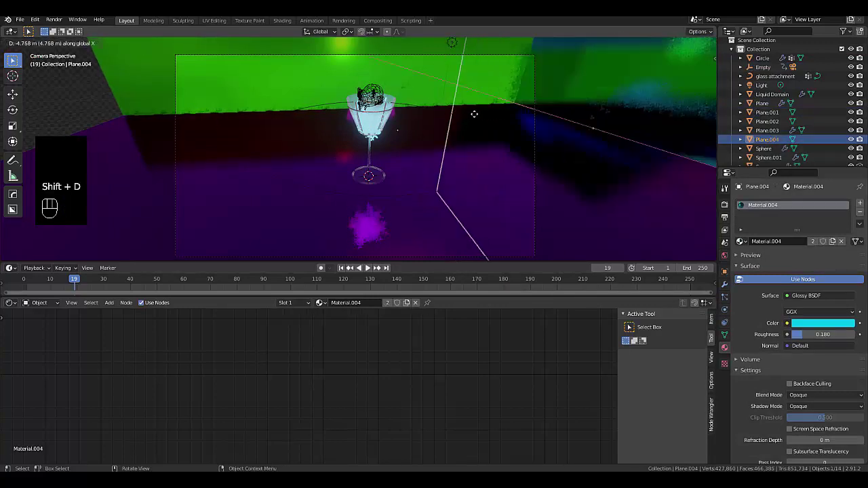
key(y)
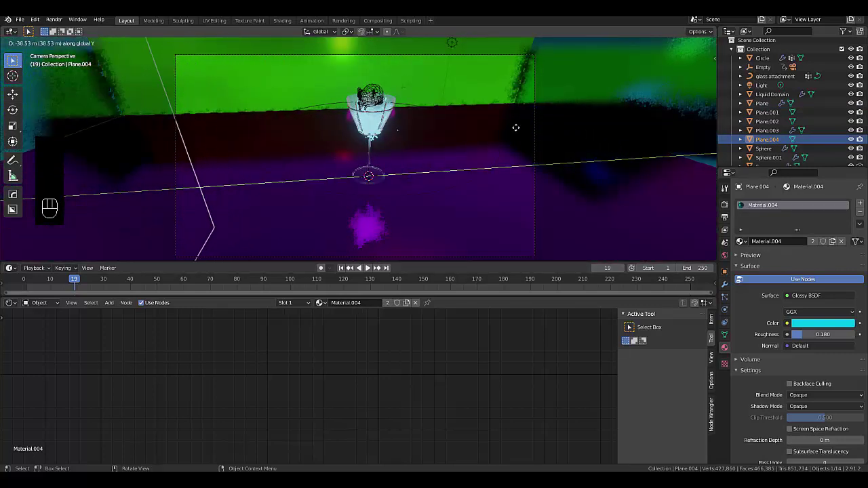
click(536, 130)
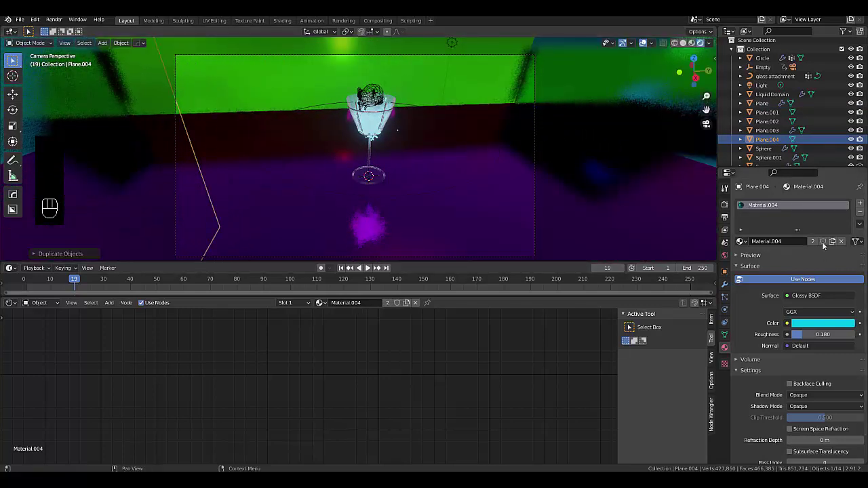
Add a second material slot with a new Glossy BSDF material to the Plane.004 wall and set its roughness to 0.1.
click(859, 204)
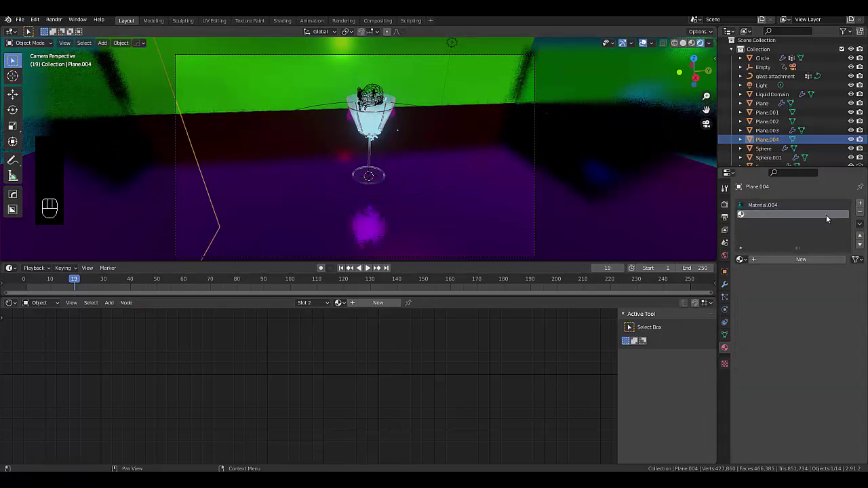
click(797, 259)
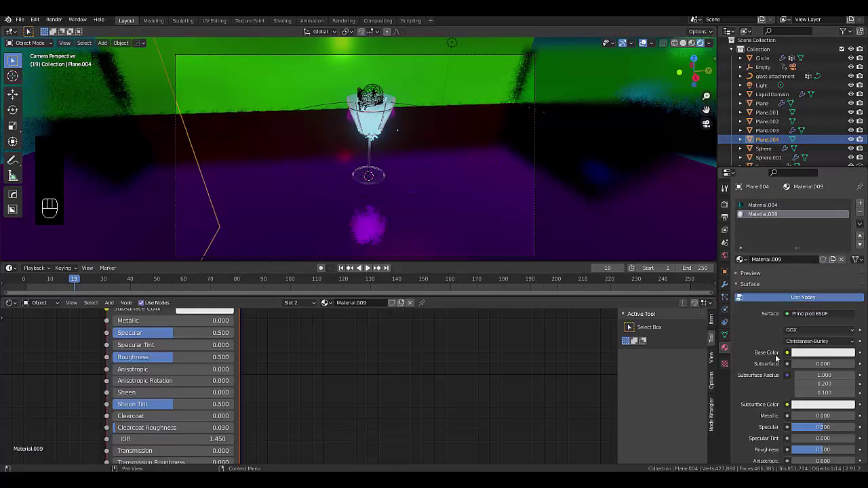
click(798, 316)
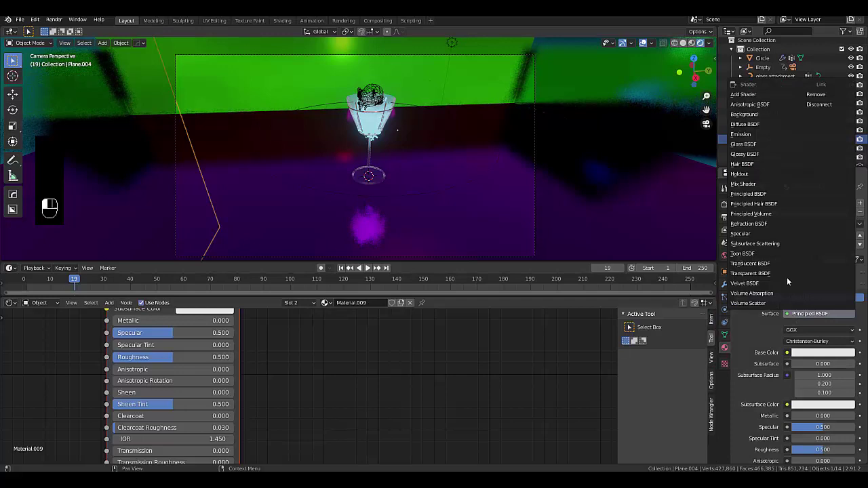
click(744, 155)
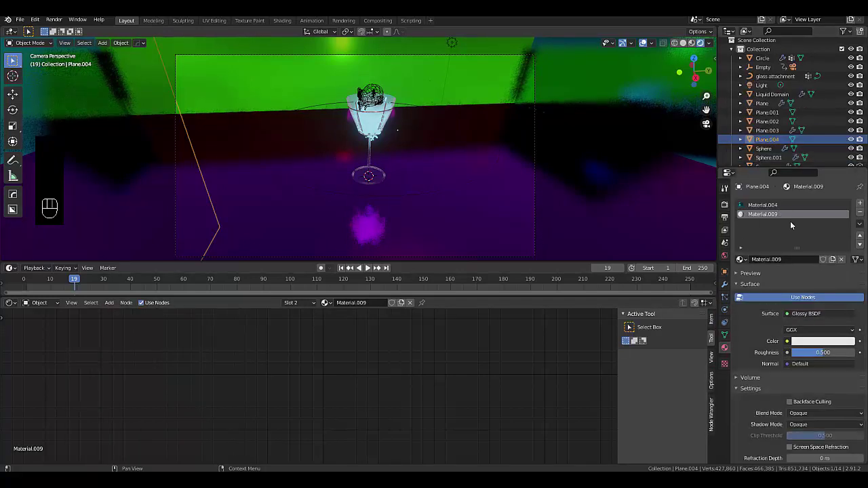
drag(812, 348, 811, 347)
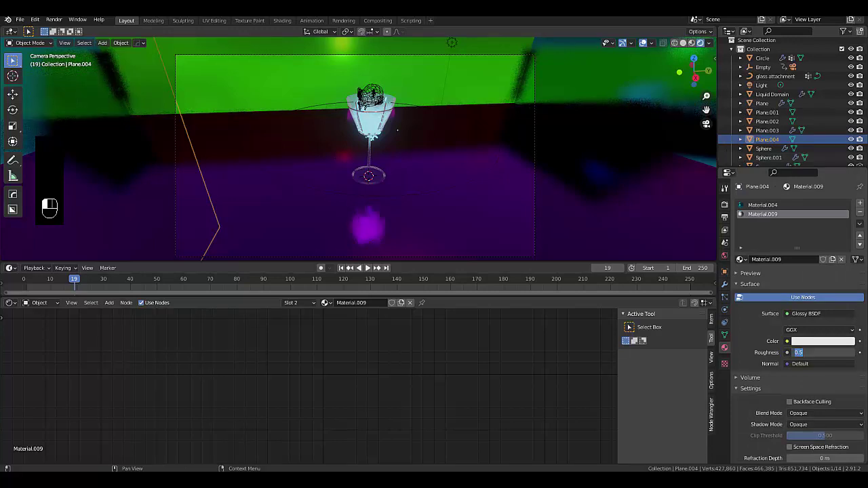
key(Return)
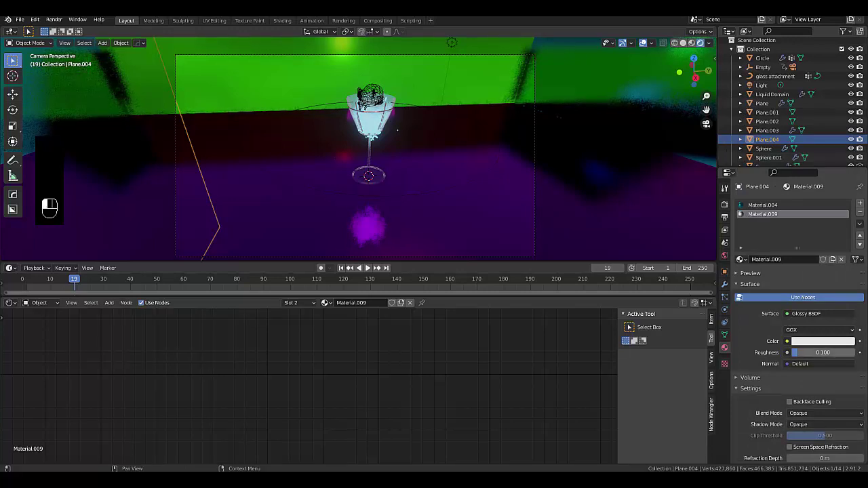
Set the new glossy material's colour to orange with a hue of about 0.077.
click(821, 343)
click(786, 272)
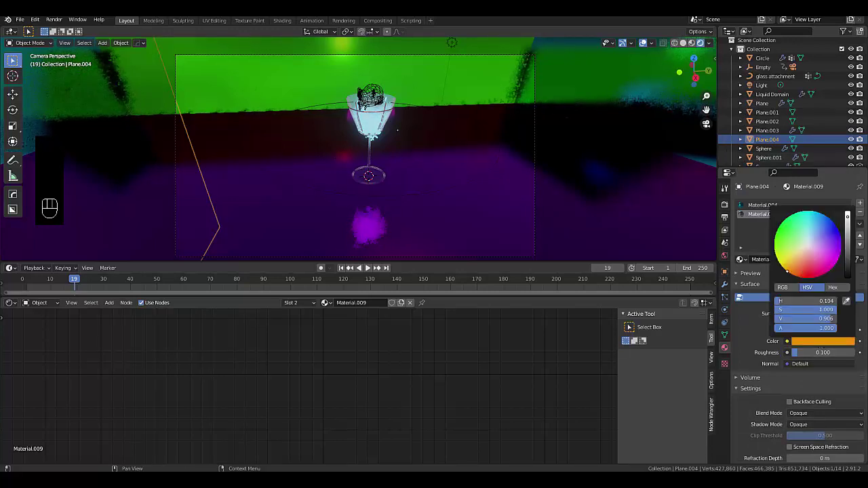
middle_drag(489, 229, 408, 191)
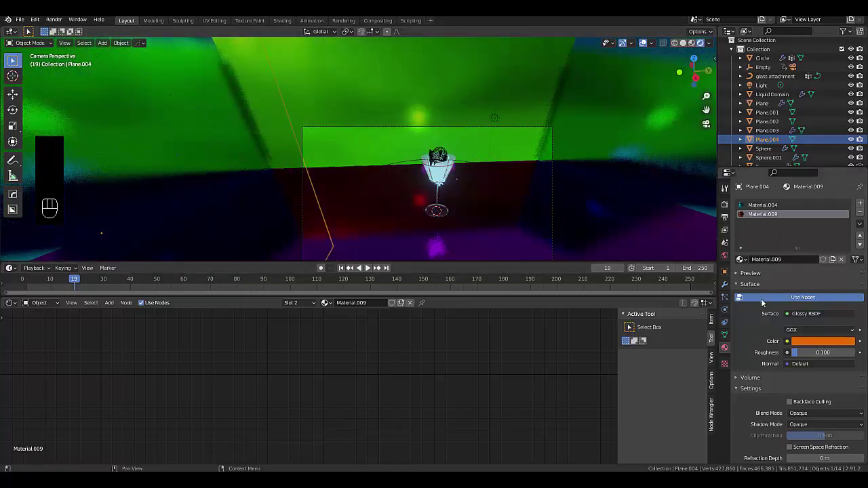
Remove the cyan Material.004 slot from Plane.004 so the wall uses only the new glossy material.
click(803, 204)
click(860, 213)
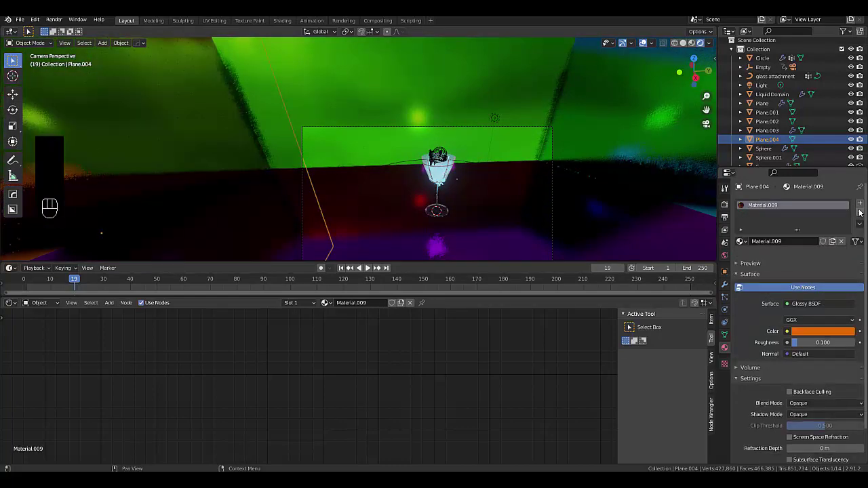
scroll(371, 194, down, 3)
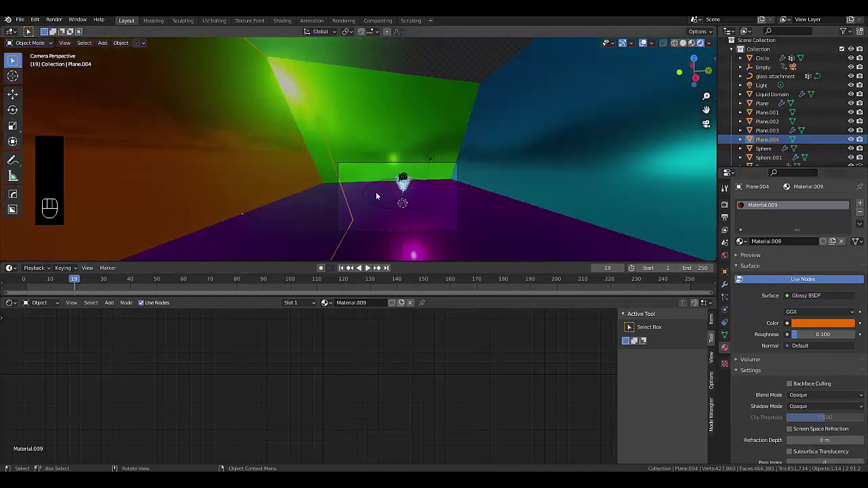
scroll(377, 192, up, 3)
Recolour the Plane.004 wall's glossy material to purple with hue 0.788, saturation 1.000 and value 0.906.
middle_drag(376, 191, 378, 211)
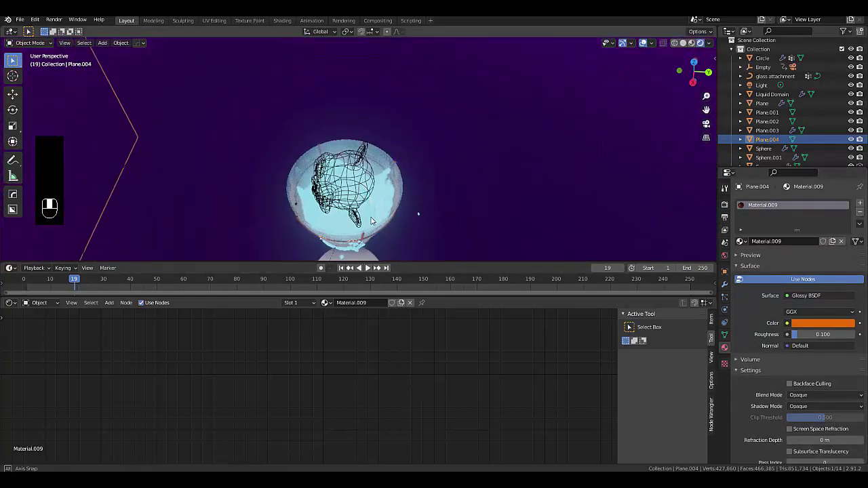
scroll(378, 211, down, 6)
scroll(458, 202, down, 3)
middle_drag(482, 188, 421, 190)
click(836, 323)
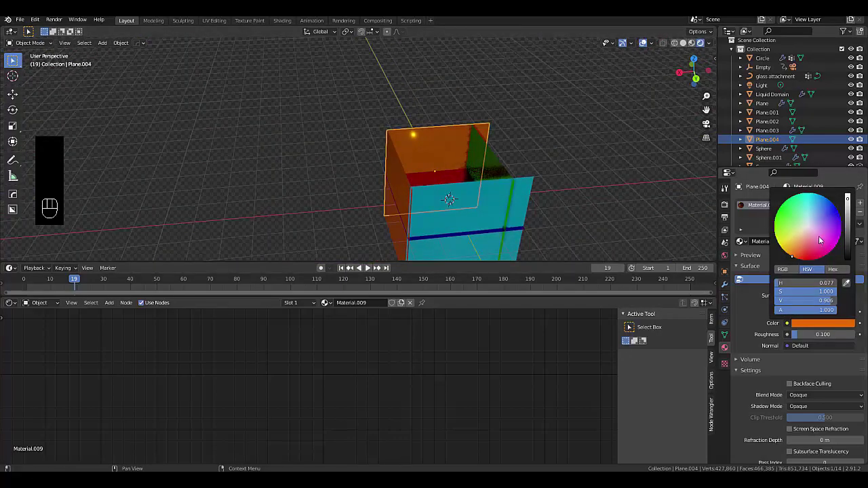
drag(819, 240, 839, 210)
middle_drag(586, 220, 486, 163)
click(823, 323)
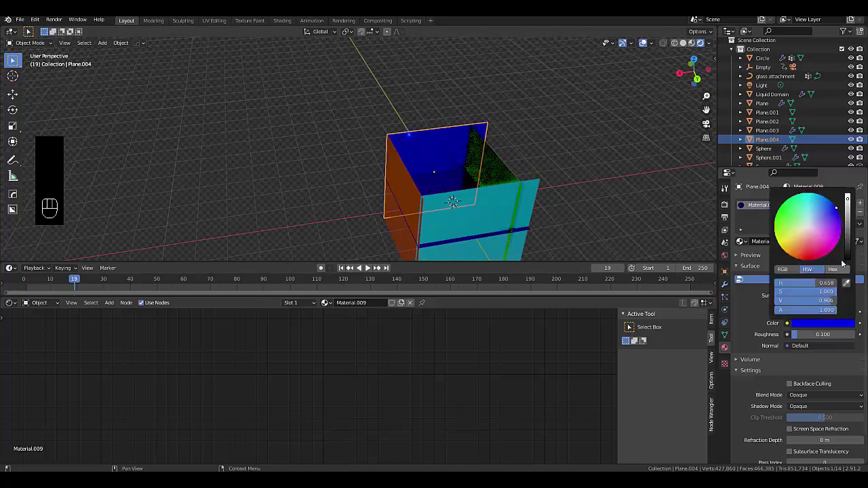
drag(847, 231, 839, 237)
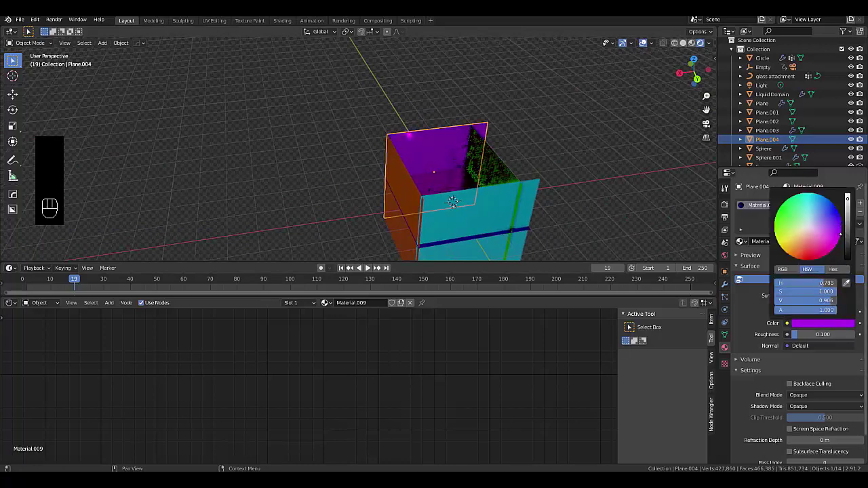
Hide the floor Plane, the purple wall Plane.004 and the green wall Plane.002 in the viewport.
middle_drag(363, 189, 609, 204)
scroll(578, 189, up, 4)
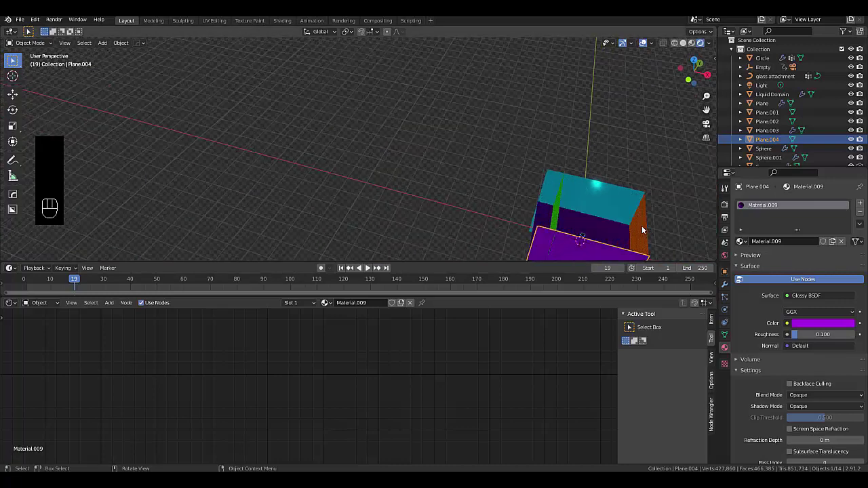
scroll(618, 151, down, 3)
scroll(594, 196, up, 3)
scroll(577, 191, up, 3)
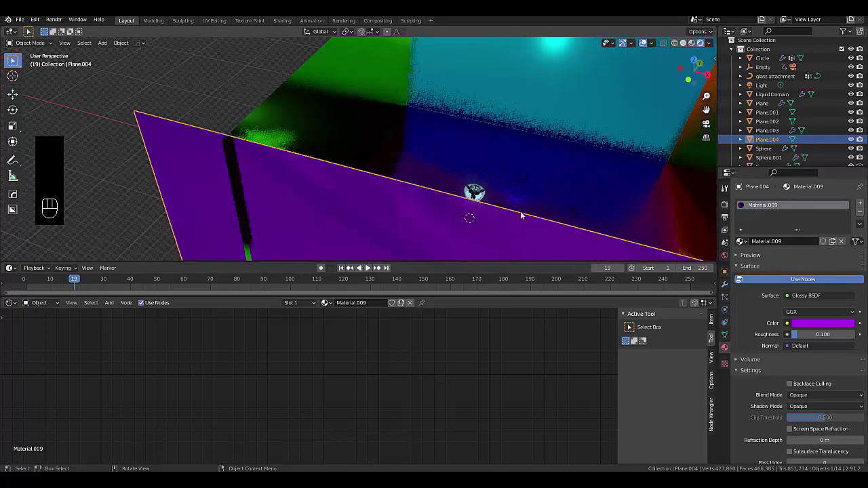
click(502, 234)
key(h)
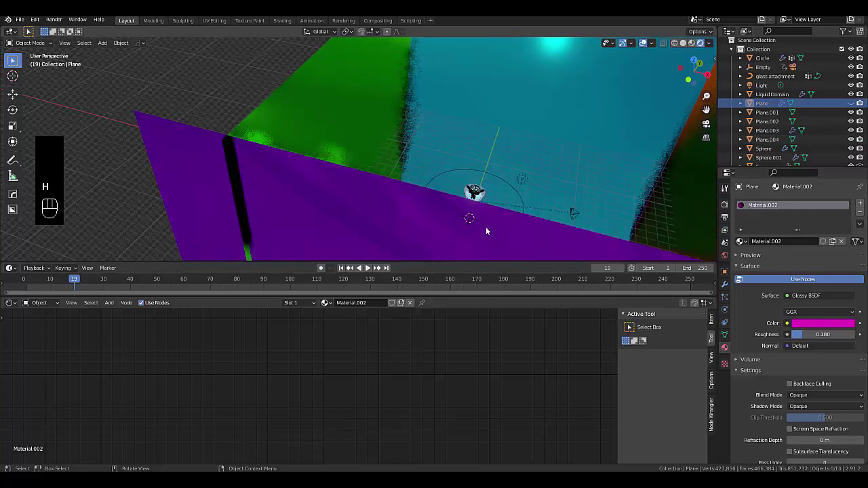
click(373, 204)
key(h)
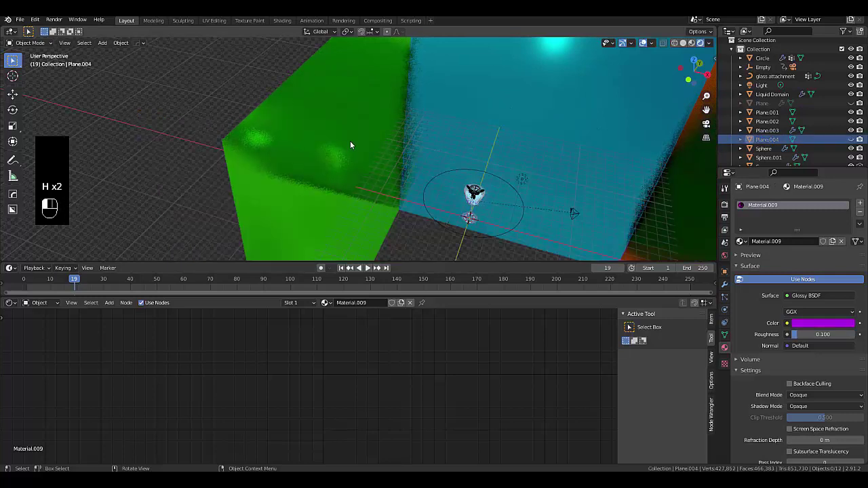
click(350, 142)
key(h)
Enter Edit Mode on the glass object Circle and select the vertices of its "bottom" vertex group.
scroll(468, 227, up, 3)
mouse_move(452, 229)
middle_down()
mouse_move(438, 215)
mouse_move(457, 215)
middle_up()
scroll(457, 216, down, 3)
scroll(491, 204, up, 5)
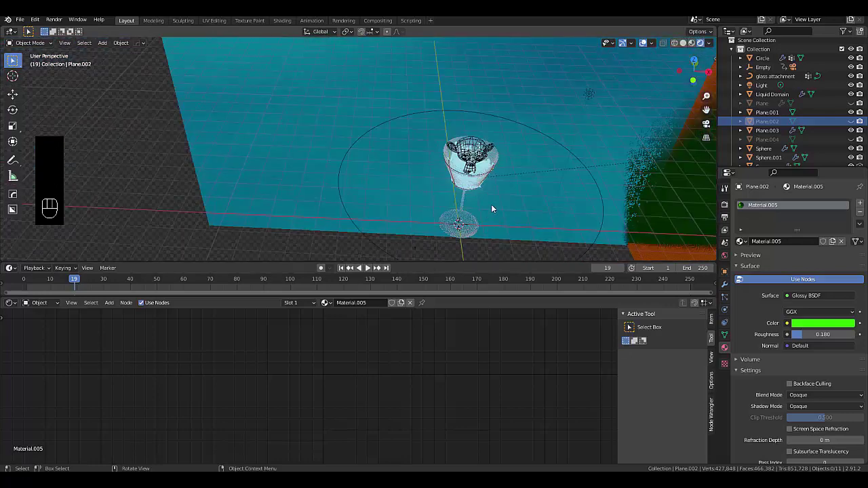
scroll(535, 231, down, 3)
middle_drag(515, 217, 467, 207)
scroll(495, 207, up, 3)
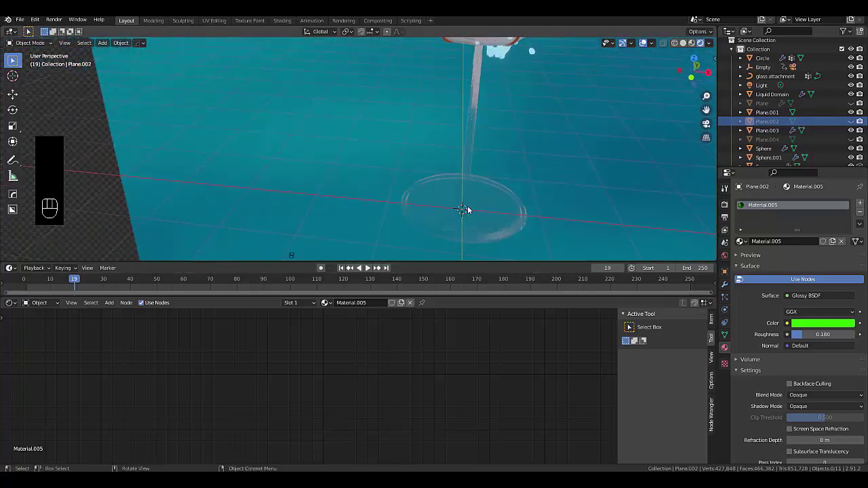
click(466, 232)
key(Tab)
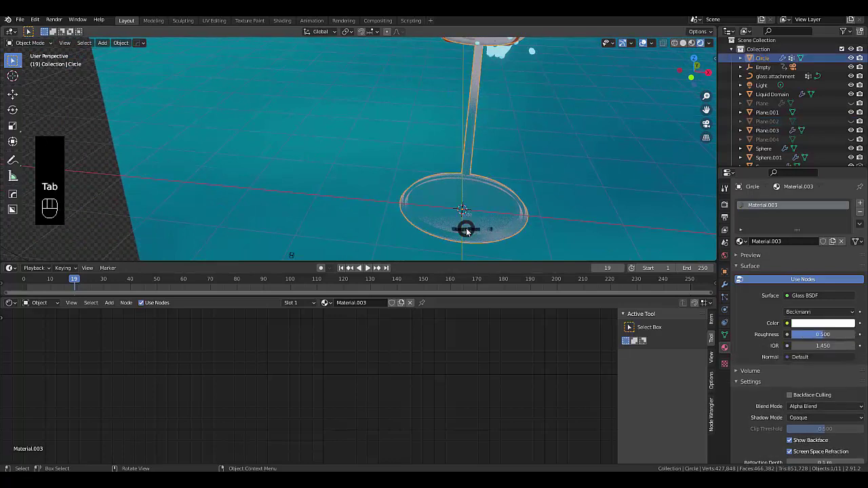
click(515, 229)
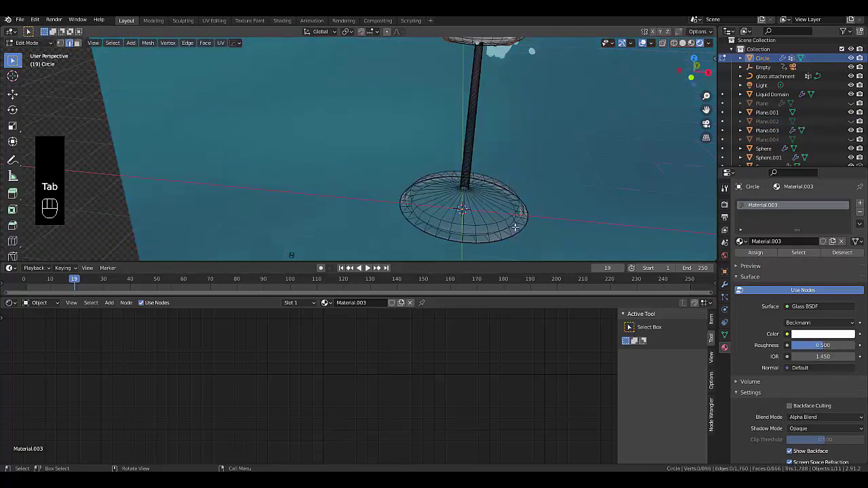
click(725, 335)
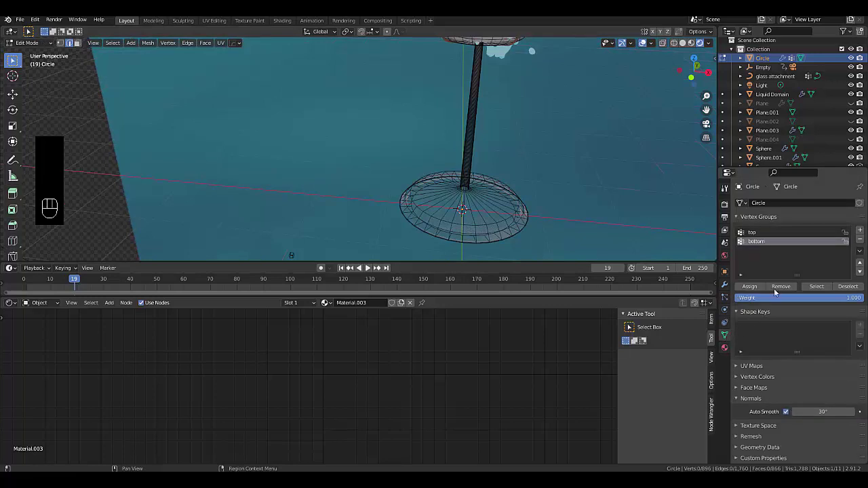
click(816, 286)
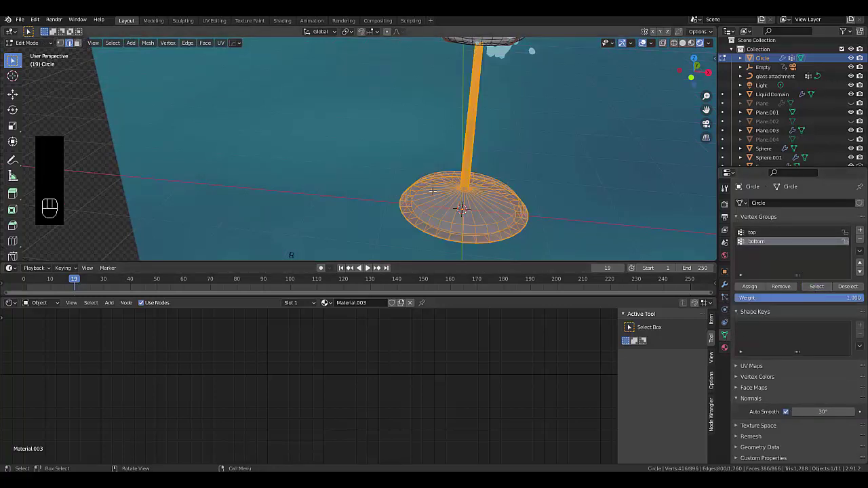
Add a second material slot to the glass with a new Glossy BSDF material and set its roughness to 0.1.
scroll(400, 209, down, 5)
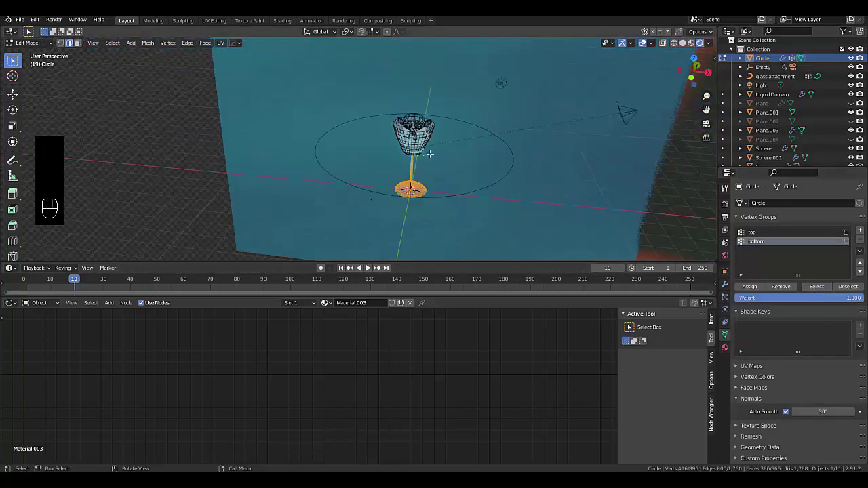
click(723, 347)
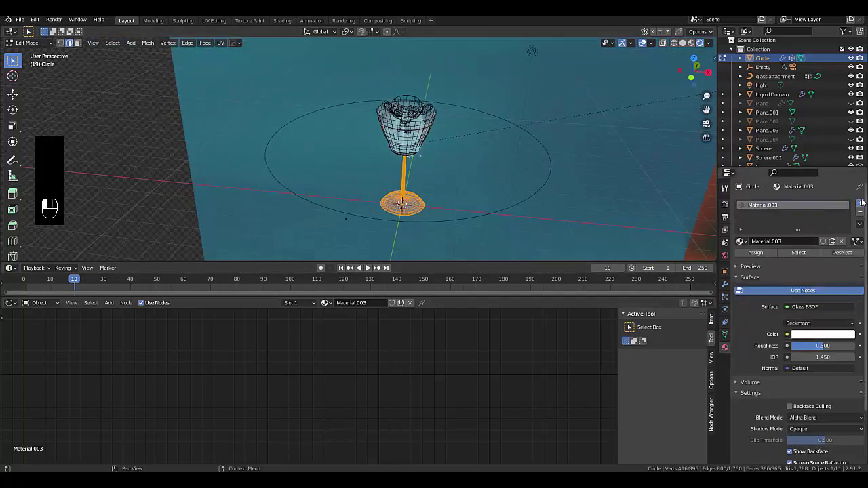
click(860, 203)
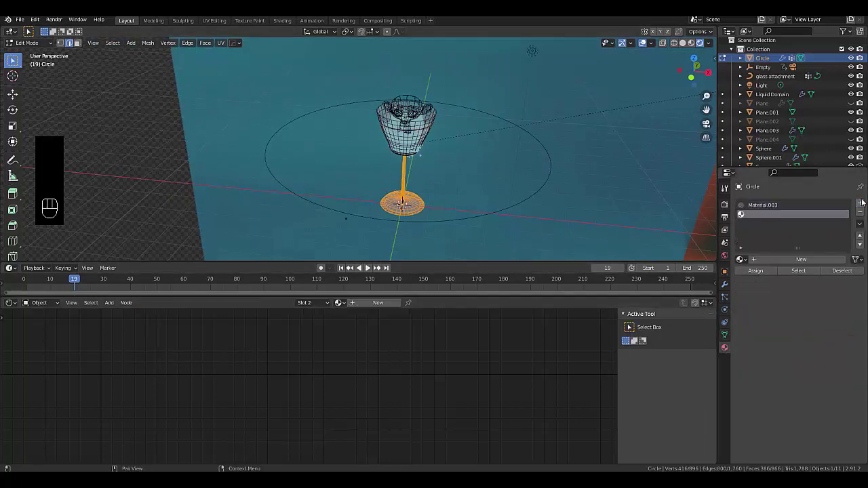
click(801, 260)
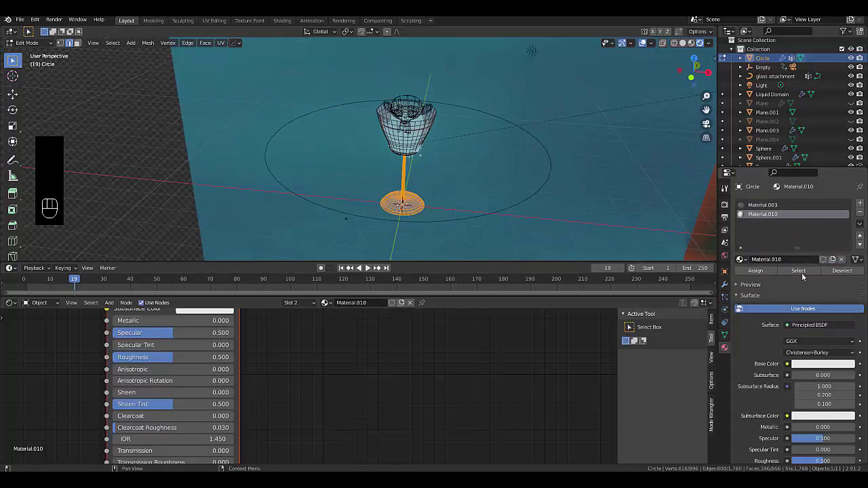
click(809, 326)
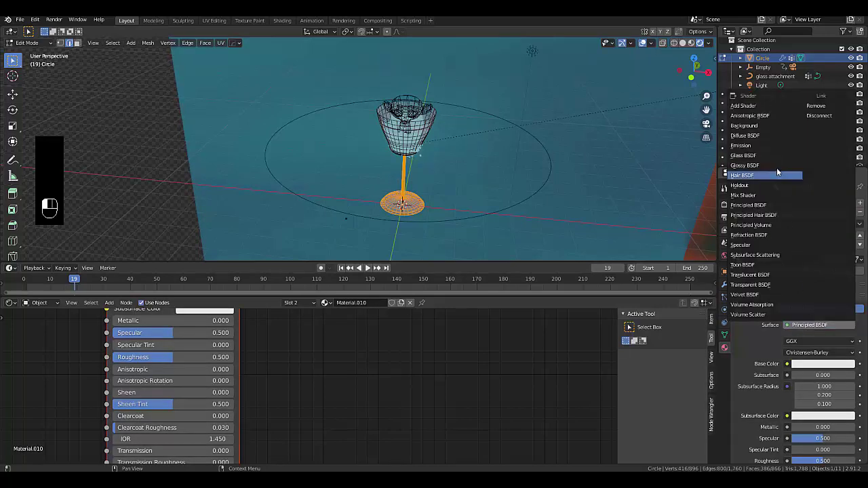
click(766, 175)
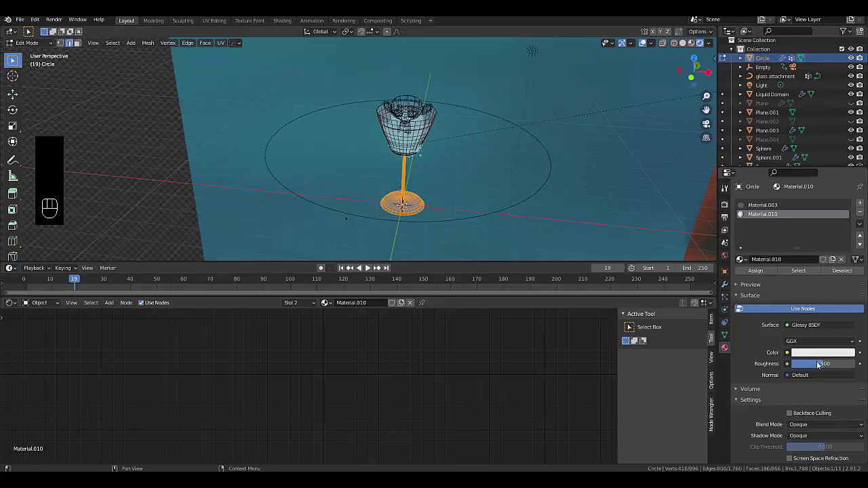
click(818, 365)
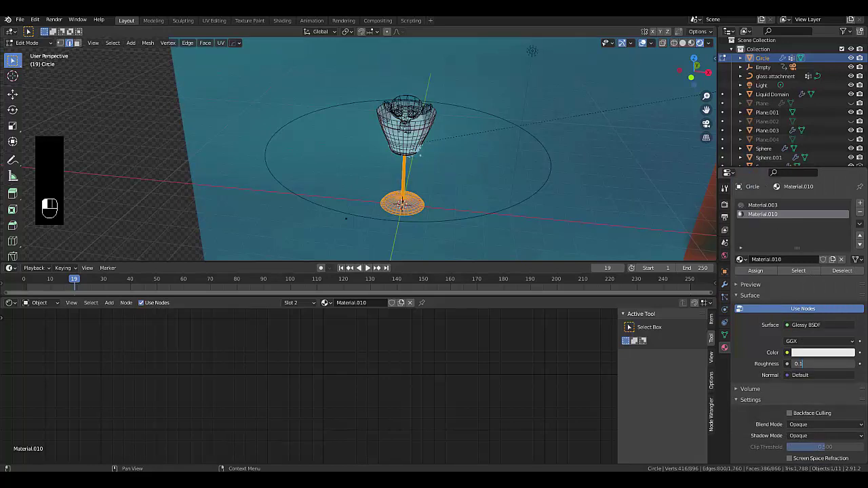
key(Return)
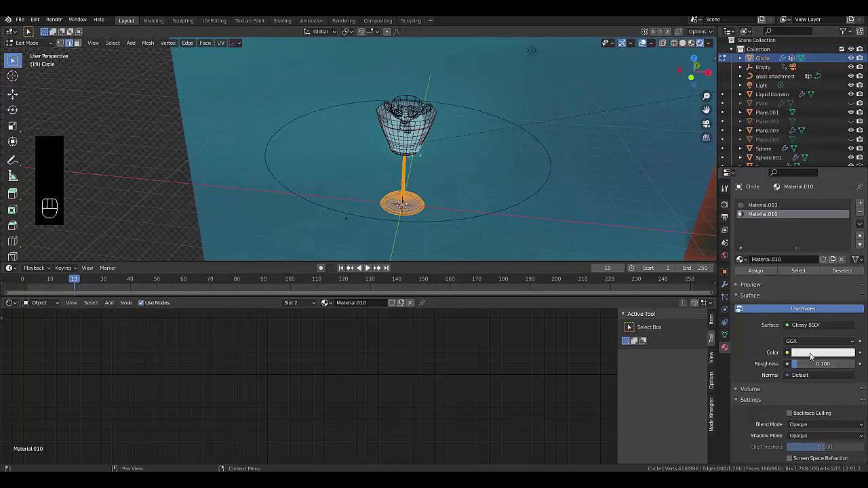
Assign the glossy Material.010 to the selected stem and base of the glass and return to Object Mode.
scroll(421, 183, up, 4)
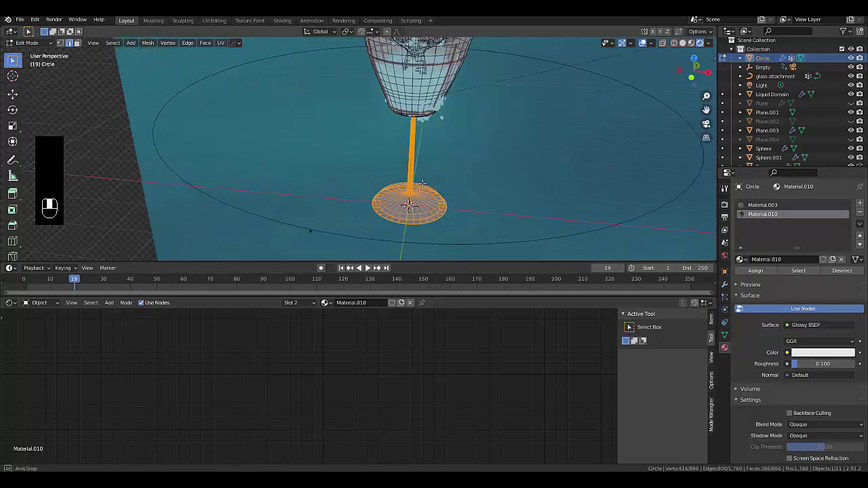
middle_drag(422, 183, 424, 136)
click(754, 271)
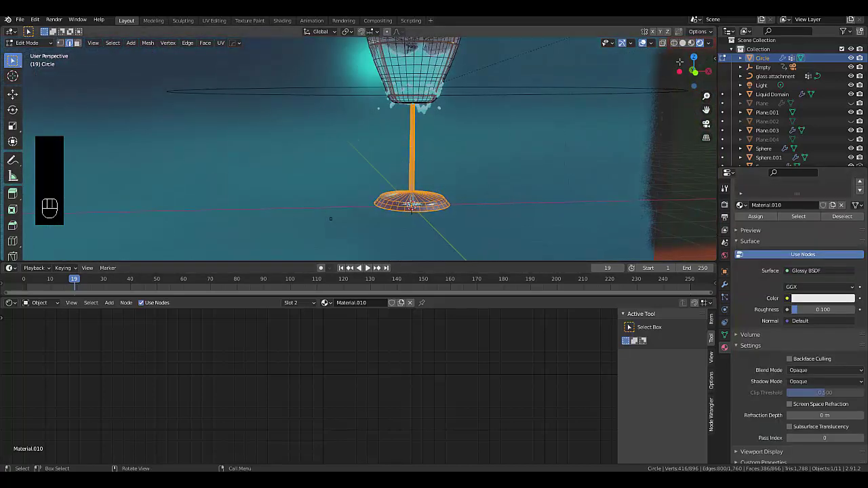
key(Tab)
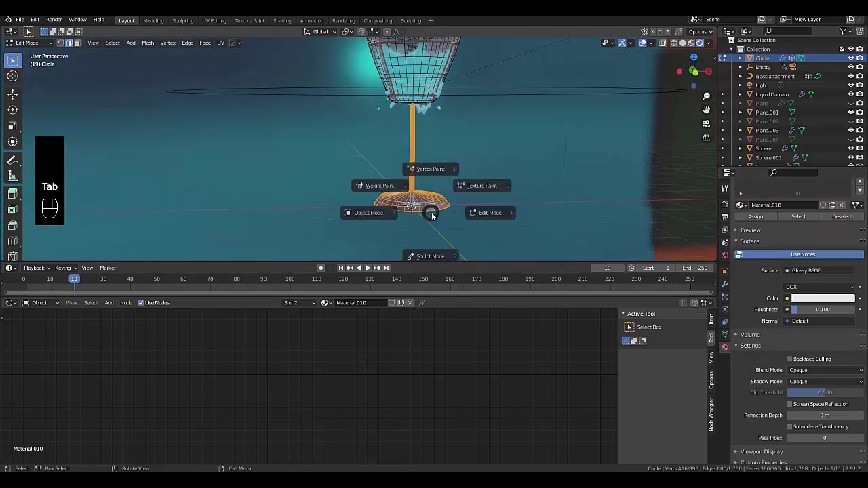
click(388, 185)
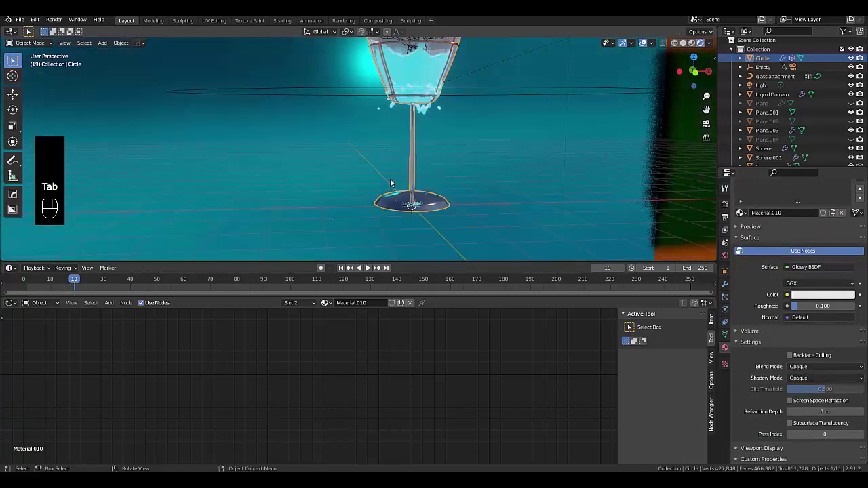
View the glass's base through the camera and set the roughness of its Glossy BSDF material to 0.15.
middle_drag(388, 186, 385, 183)
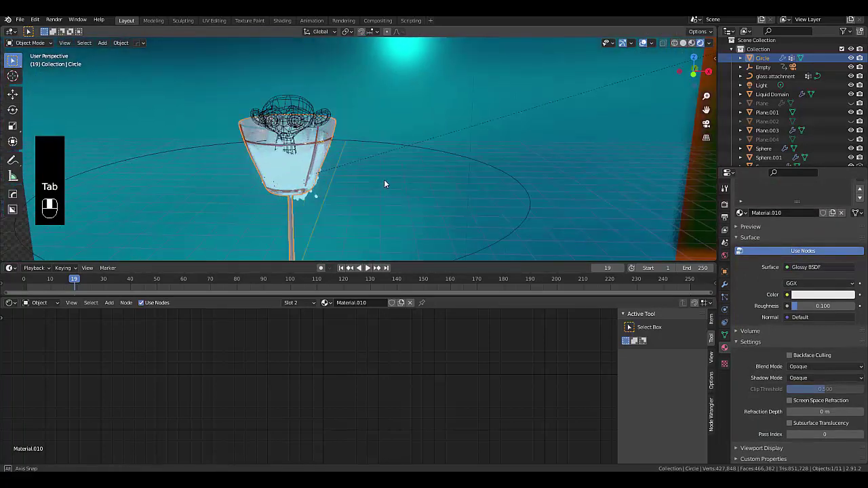
click(706, 124)
scroll(409, 212, up, 8)
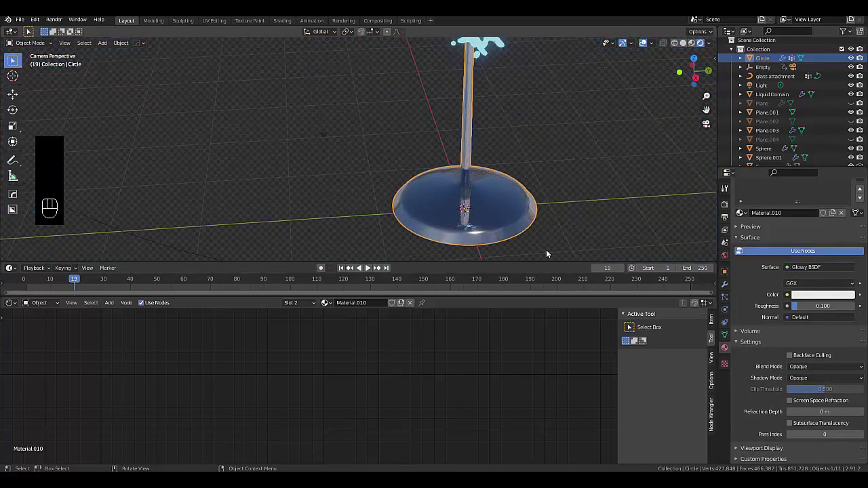
click(812, 306)
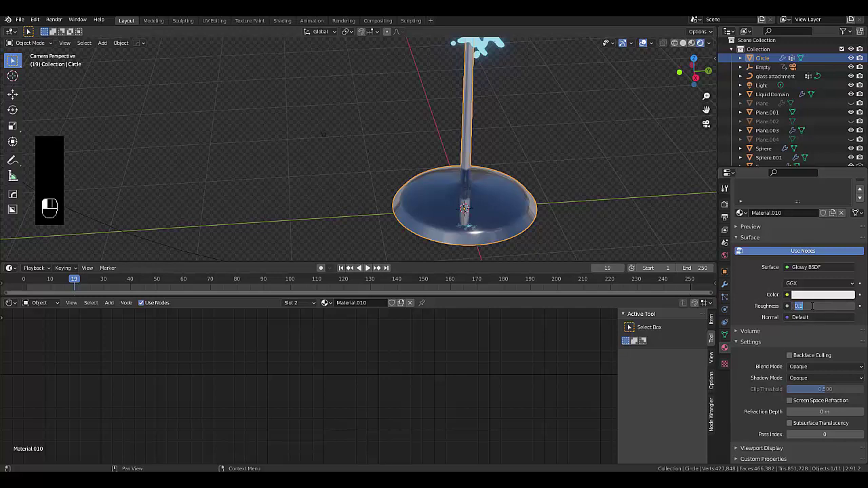
text(5)
key(Return)
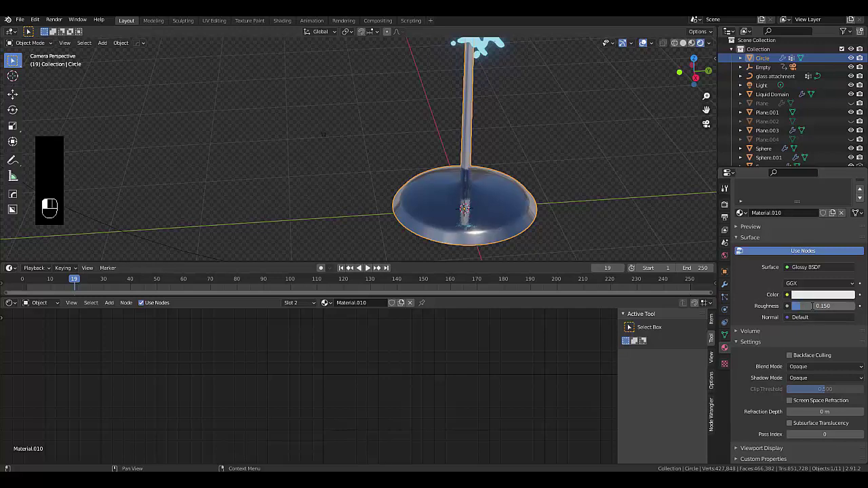
Change the stem and base's glossy material colour from white to a golden orange.
scroll(484, 216, up, 6)
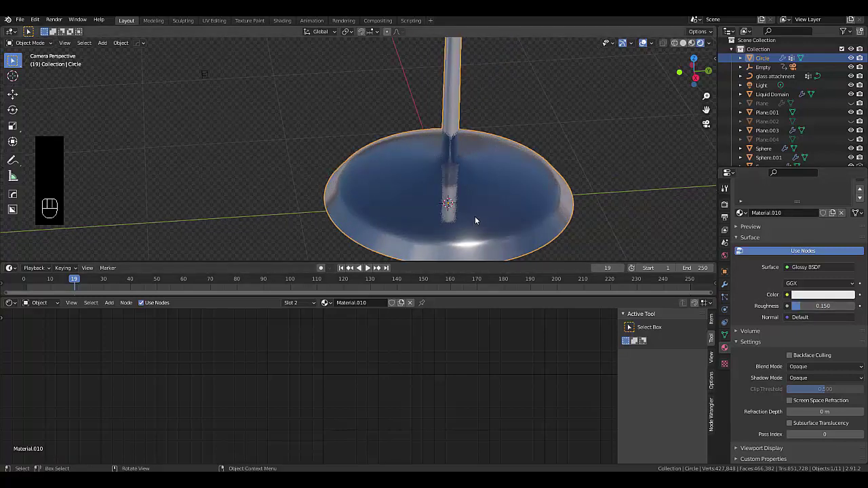
middle_drag(484, 213, 2, 211)
middle_drag(669, 210, 385, 217)
scroll(384, 217, up, 3)
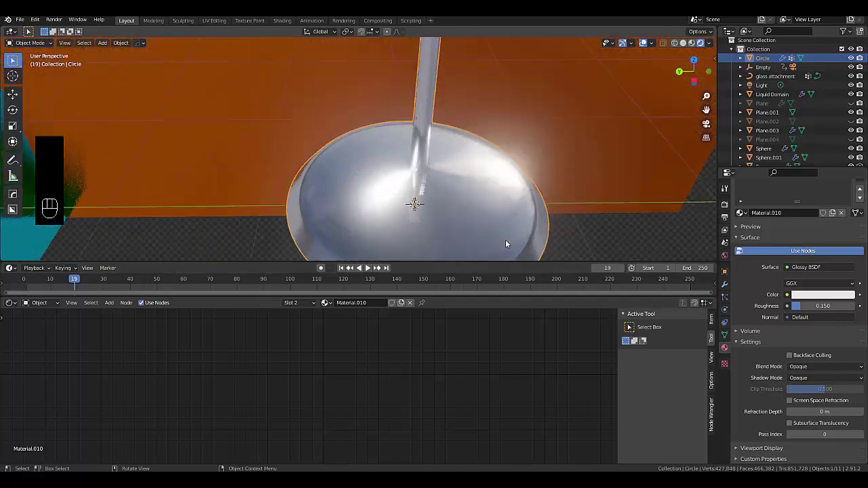
click(817, 295)
drag(798, 232, 787, 224)
Enter Edit Mode on the glass object Circle with its base in close view.
scroll(442, 137, down, 5)
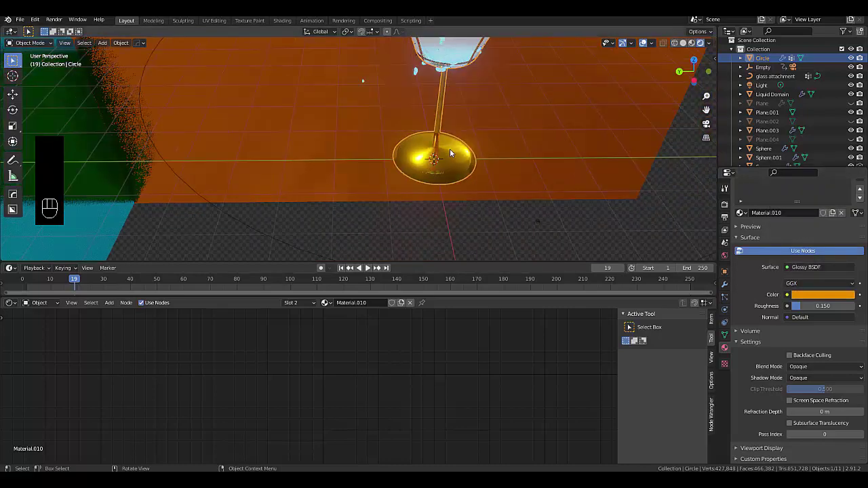
middle_drag(449, 96, 447, 142)
scroll(494, 53, up, 2)
scroll(405, 133, up, 4)
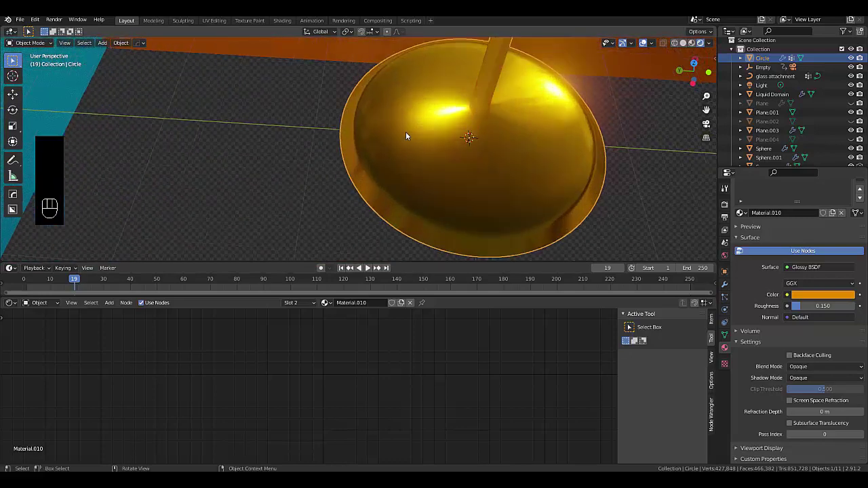
key(Tab)
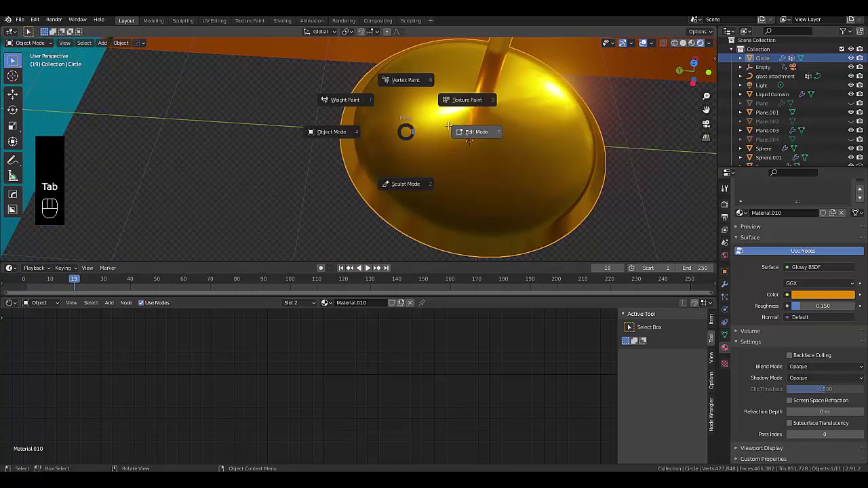
click(396, 118)
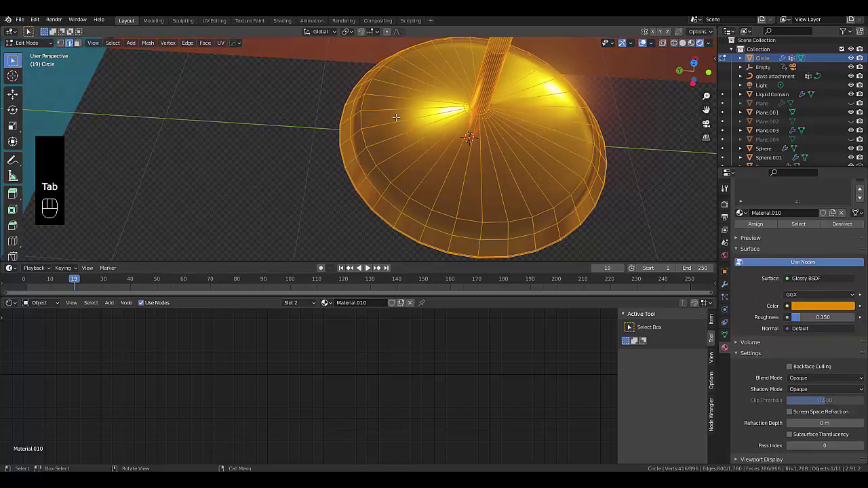
Try to add a loop cut around the top of the glass's base, and undo it.
key(ctrl+r)
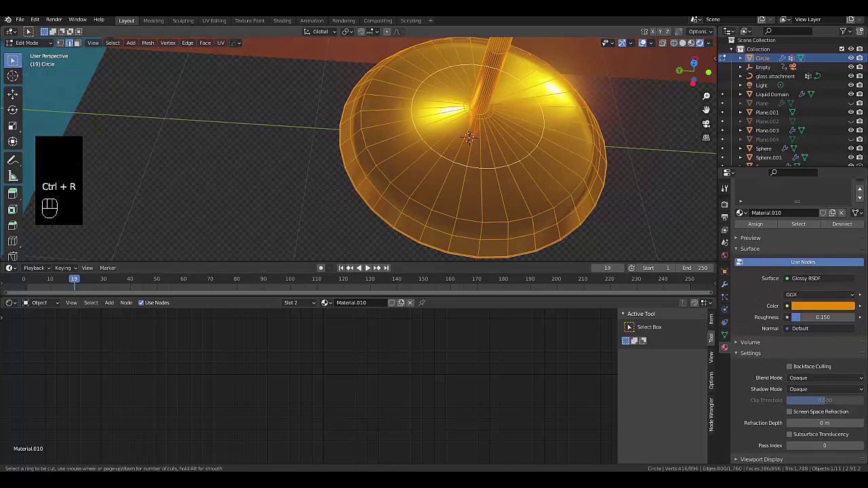
click(468, 138)
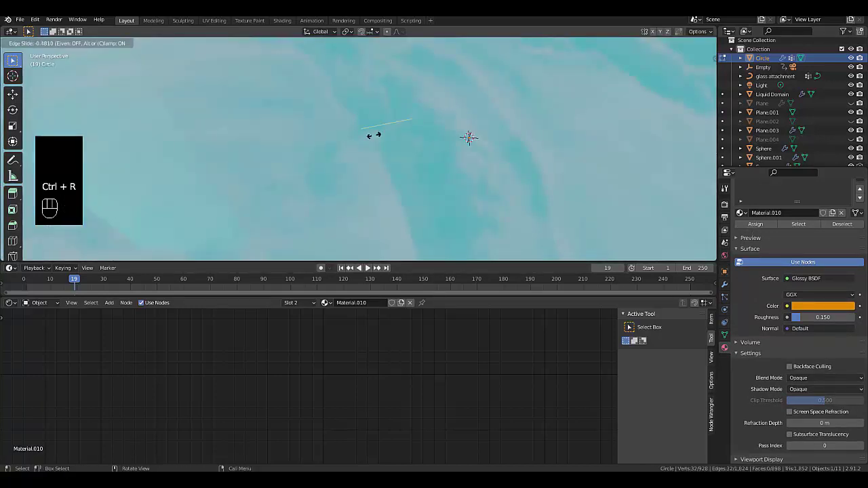
click(373, 135)
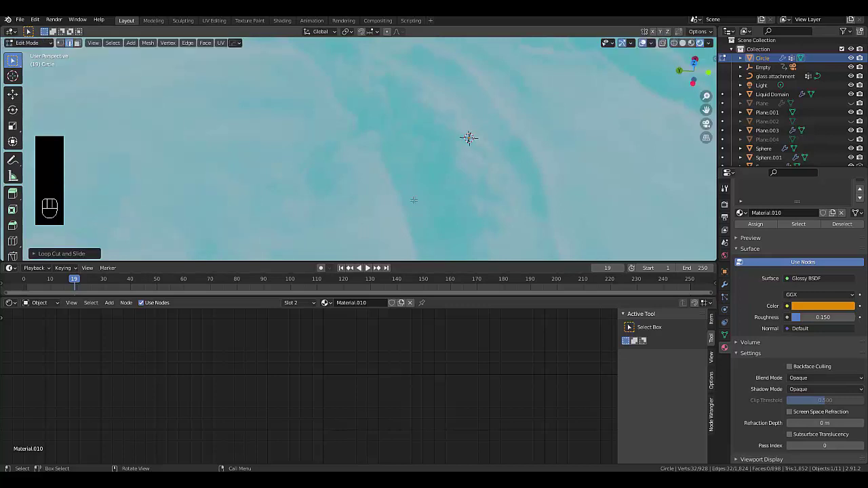
scroll(414, 200, down, 5)
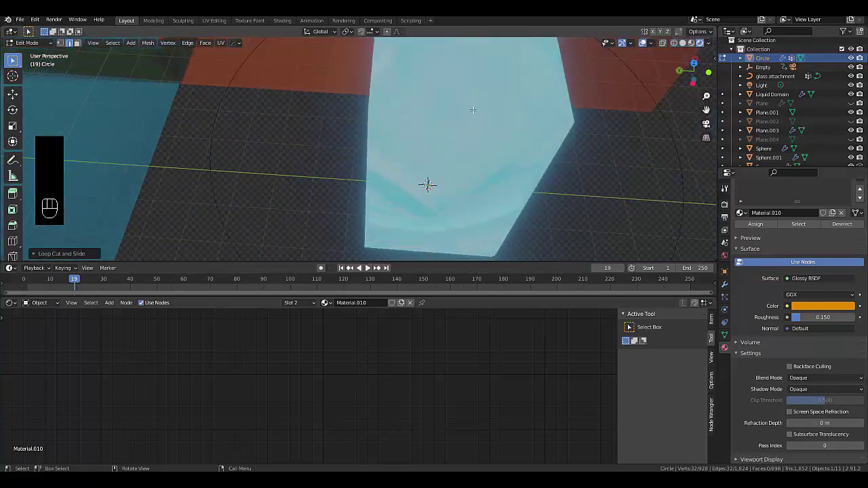
key(ctrl)
key(ctrl+z)
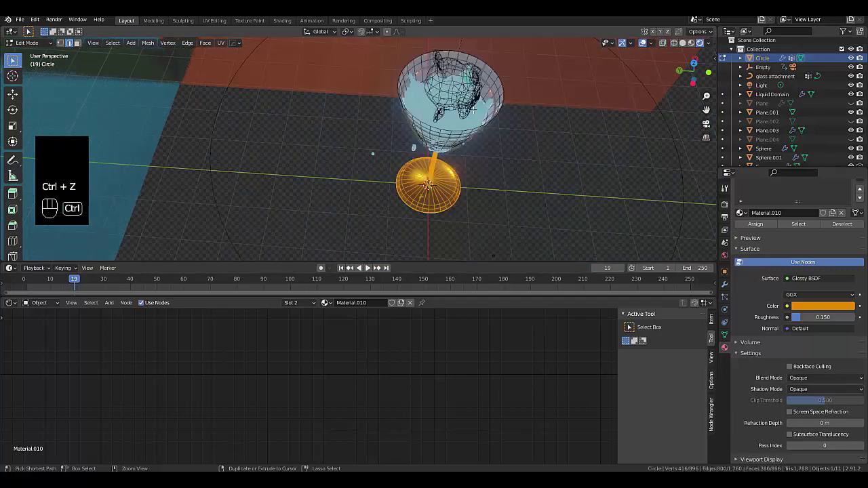
Switch to vertex selection and select a single vertex on the outer ring of the base's upper surface.
scroll(396, 218, up, 1)
scroll(396, 218, up, 7)
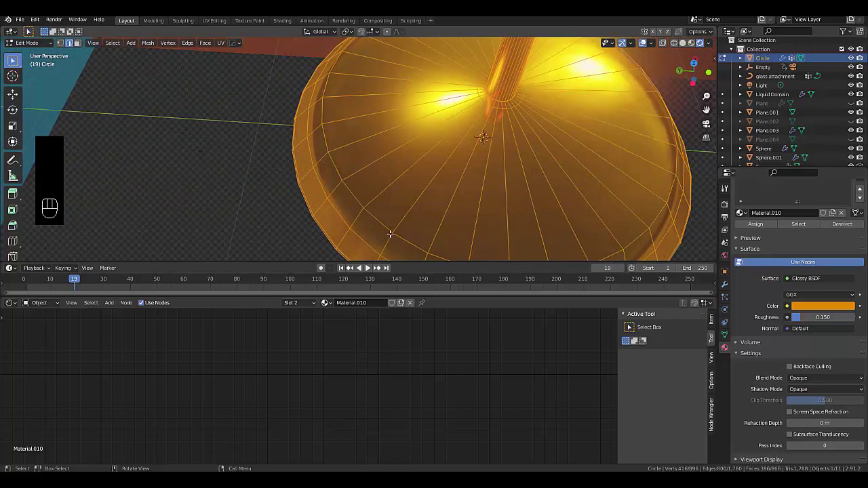
click(390, 234)
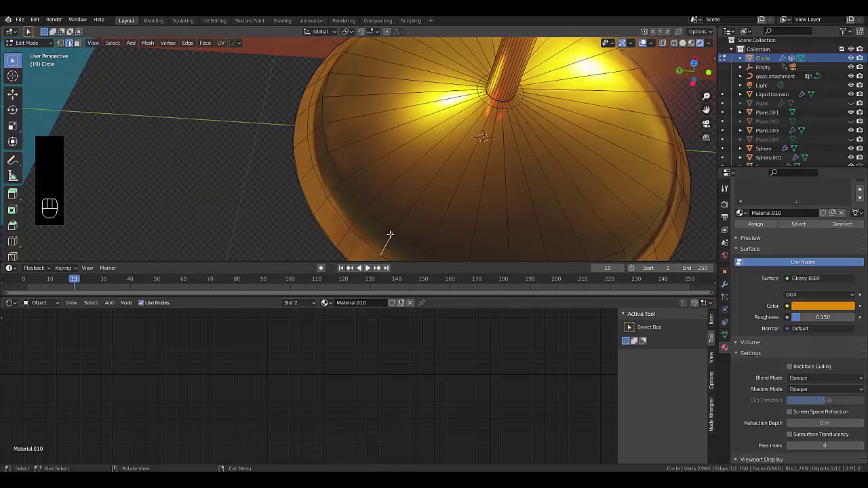
key(1)
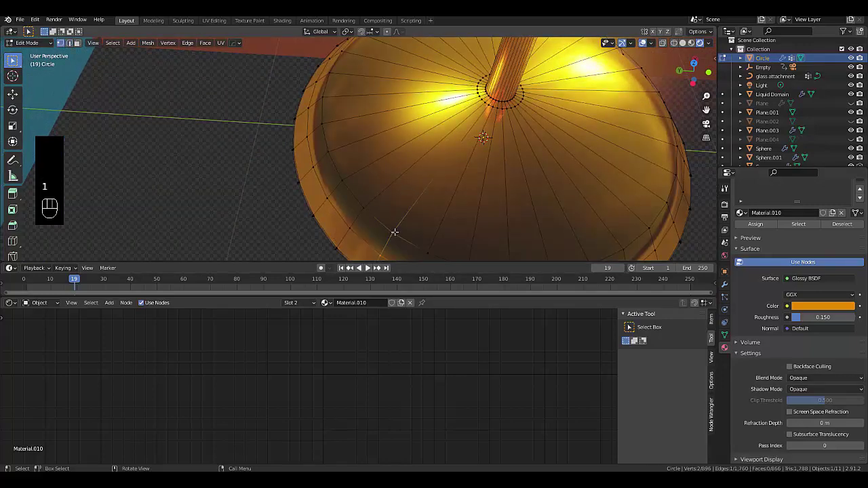
click(393, 233)
Try to bevel the mesh at the selected vertex on the base, and cancel the operation.
key(ctrl)
key(ctrl)
key(shift+alt)
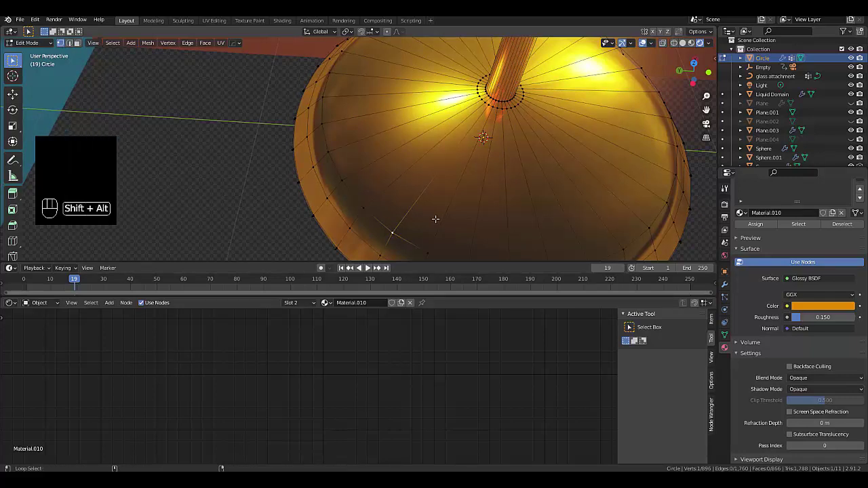
key(shift+alt+b)
key(ctrl)
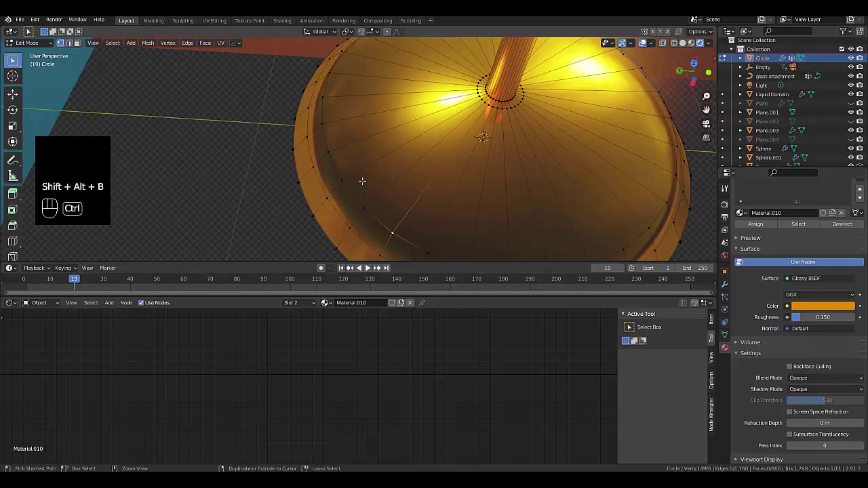
key(ctrl+alt+b)
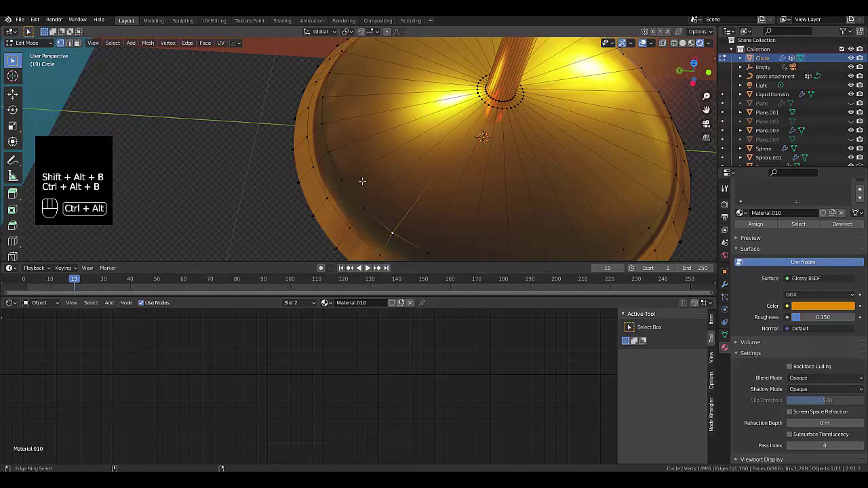
right_click(385, 214)
key(Escape)
scroll(386, 251, up, 2)
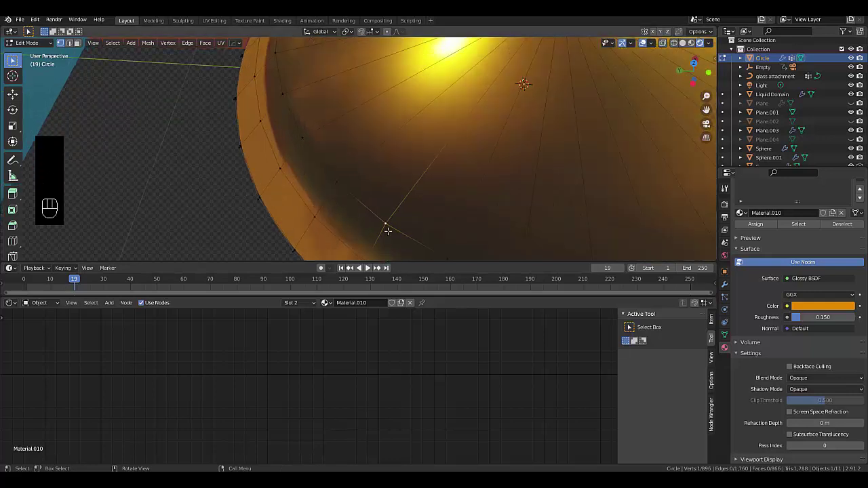
scroll(387, 230, up, 1)
key(alt)
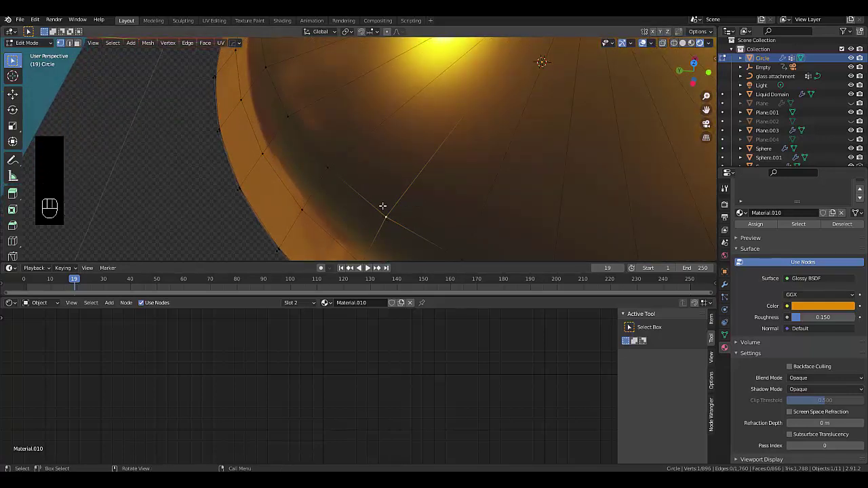
key(shift)
key(shift+b)
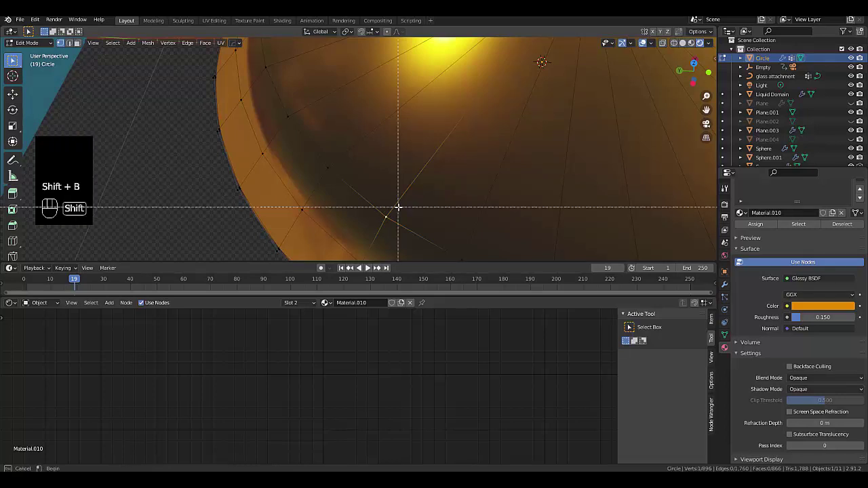
right_click(476, 191)
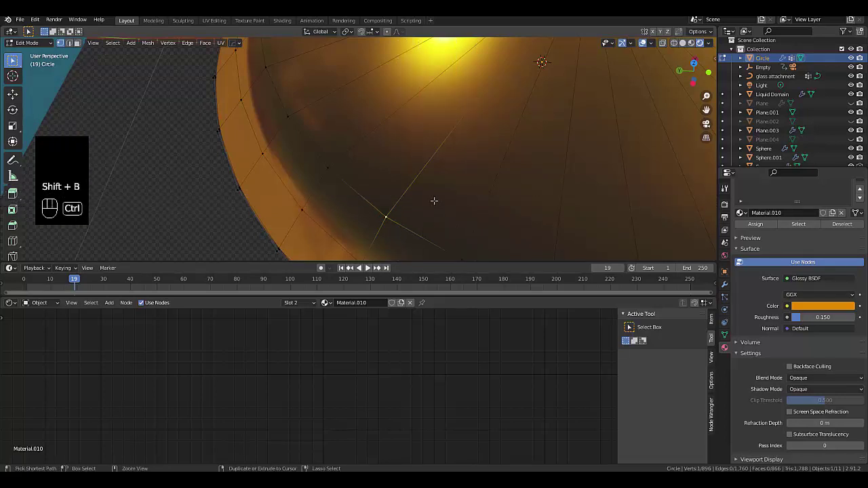
key(ctrl+b)
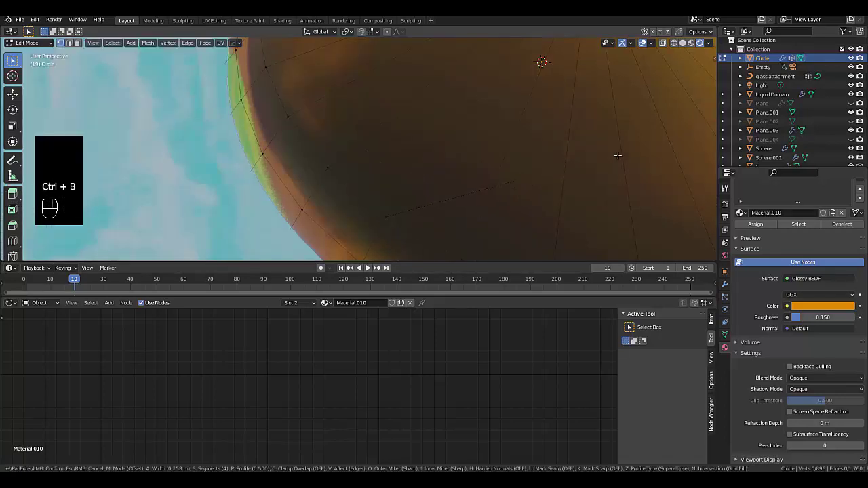
right_click(826, 99)
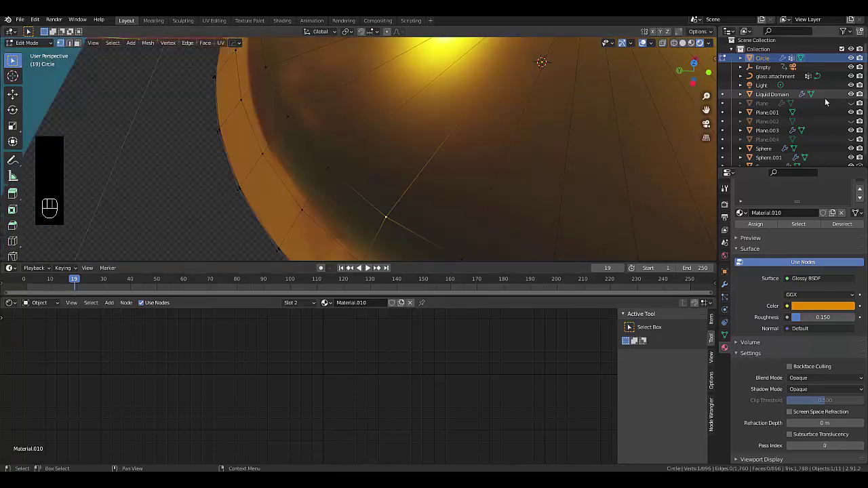
Switch to face selection and select one wedge-shaped face on the upper surface of the glass's base.
scroll(341, 202, down, 7)
scroll(347, 194, up, 5)
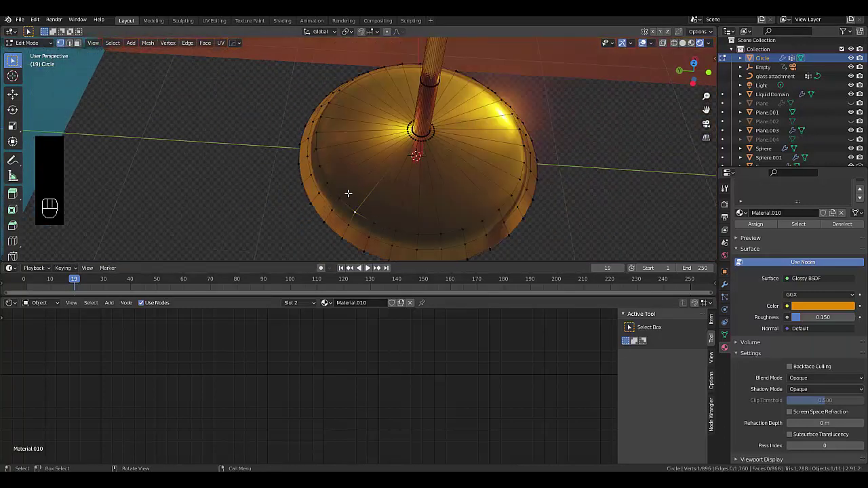
scroll(347, 201, down, 3)
scroll(346, 202, down, 1)
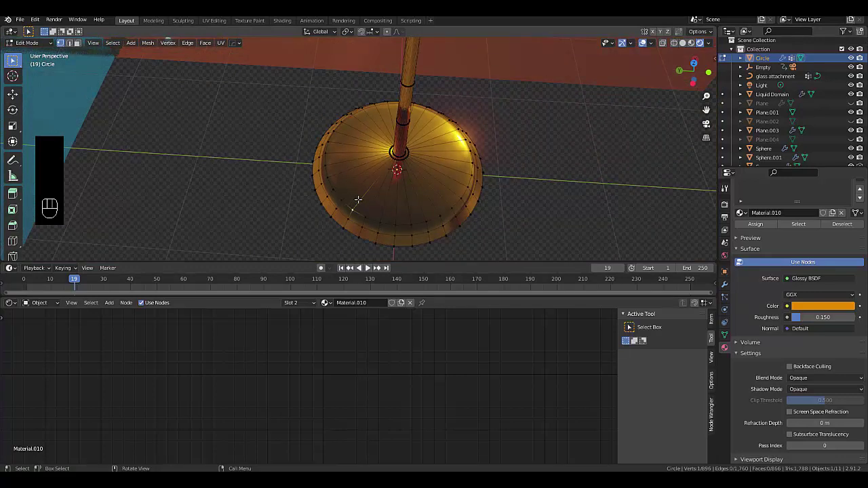
key(3)
scroll(360, 191, up, 1)
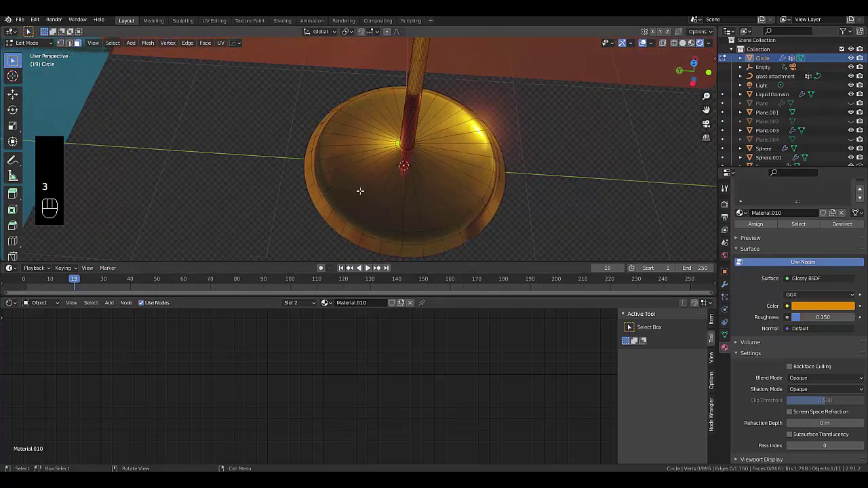
click(360, 190)
scroll(360, 191, down, 3)
scroll(355, 179, up, 2)
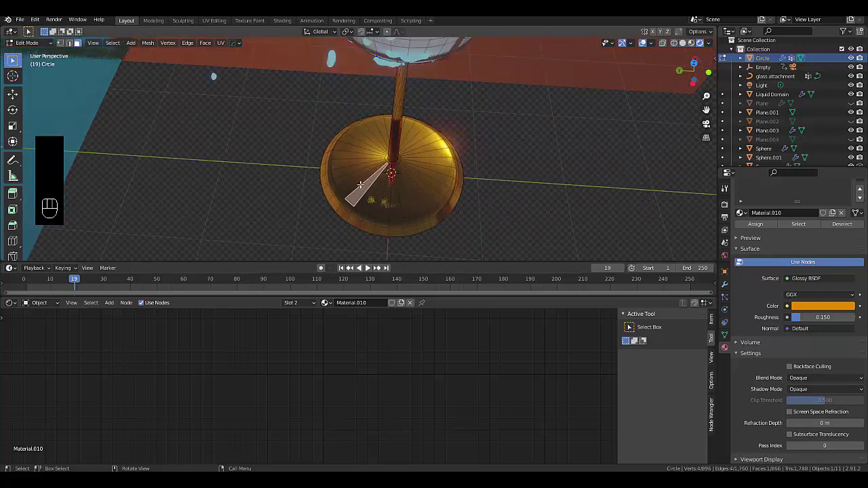
Select the full ring of wedge faces on the base's upper surface, duplicate it in place, and separate the copy into its own object.
alt+click(356, 179)
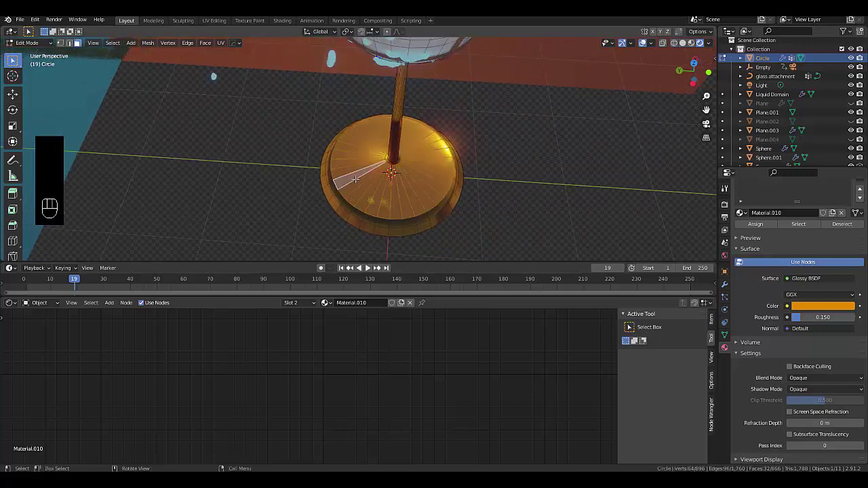
key(shift+d)
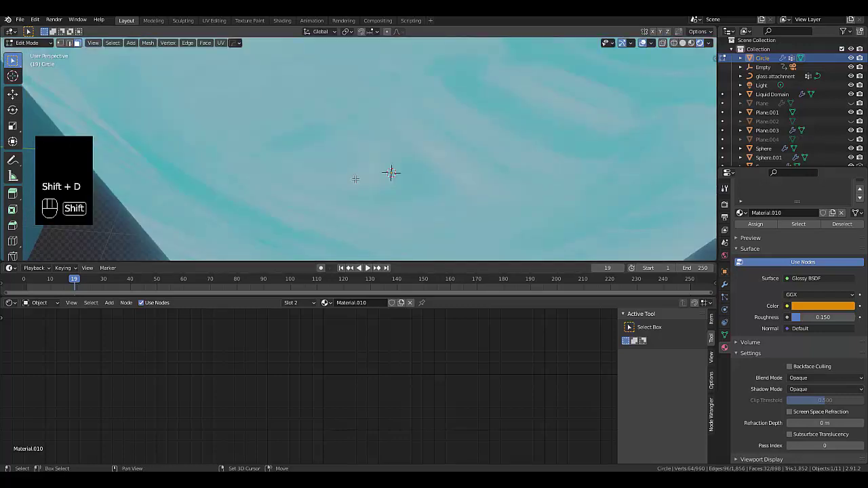
right_click(356, 179)
right_click(355, 179)
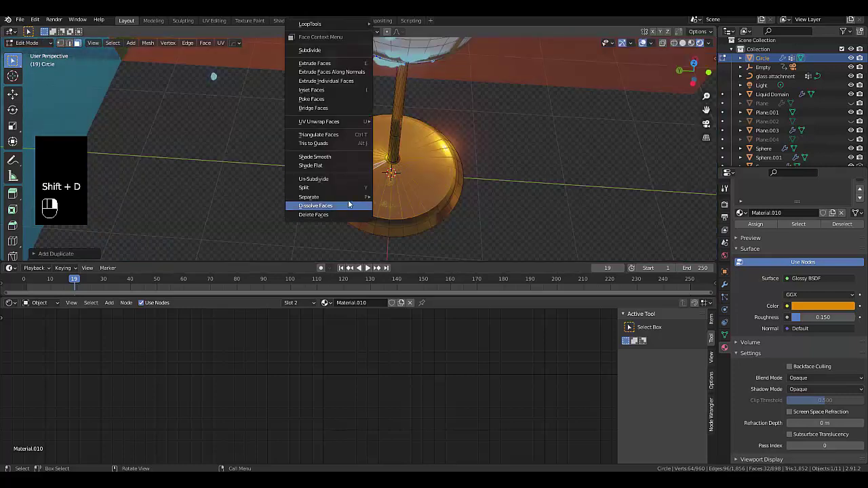
mouse_move(356, 197)
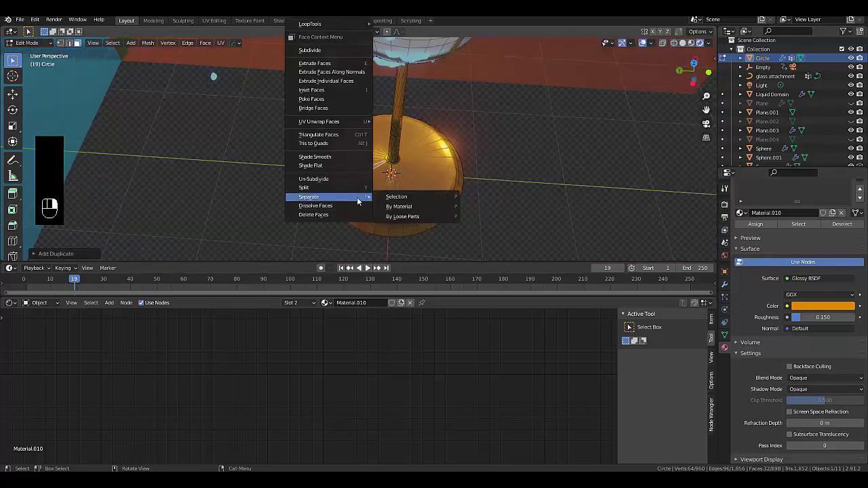
click(426, 197)
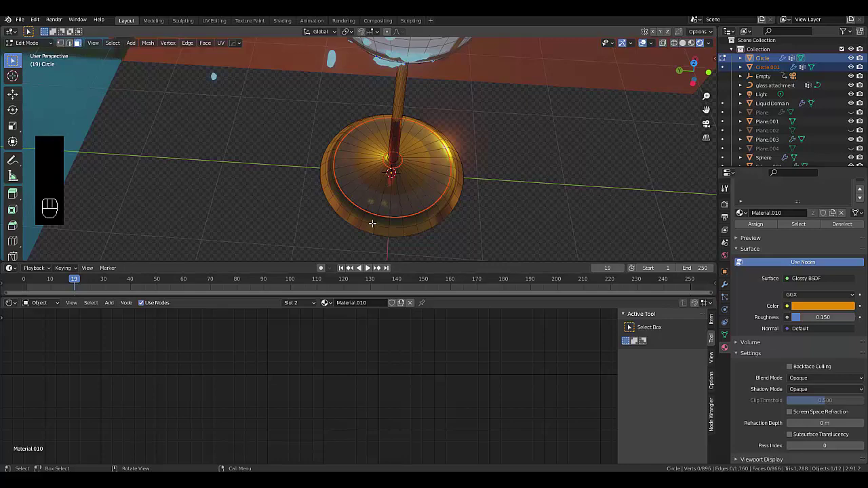
Try to add a loop cut around the base's upper surface, slid fully outward toward its rim.
scroll(396, 217, down, 3)
scroll(396, 218, up, 8)
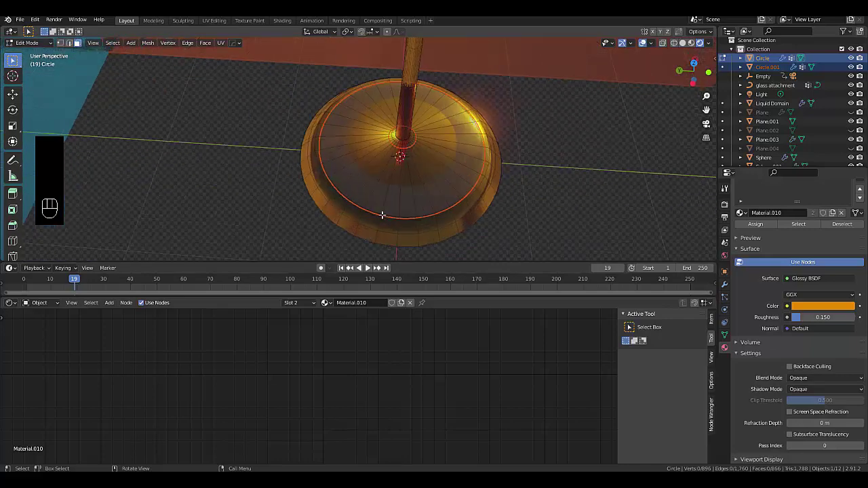
scroll(350, 197, up, 2)
scroll(346, 197, down, 2)
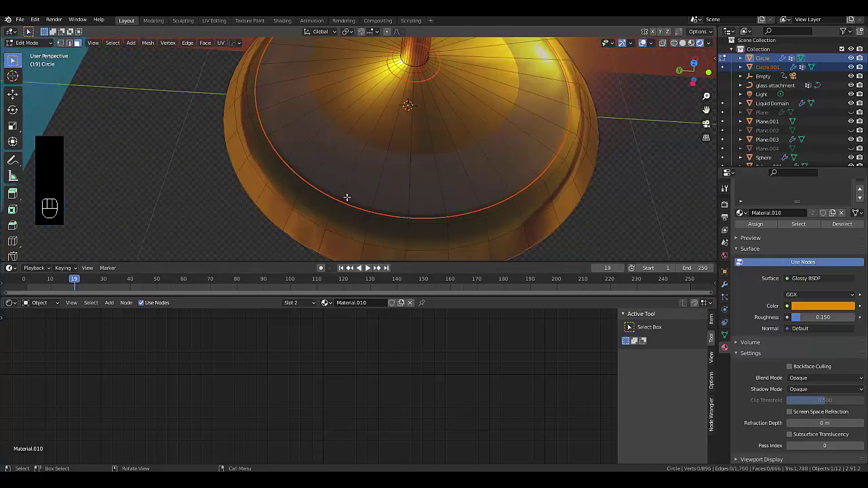
key(Tab)
scroll(365, 169, down, 3)
middle_drag(340, 150, 355, 166)
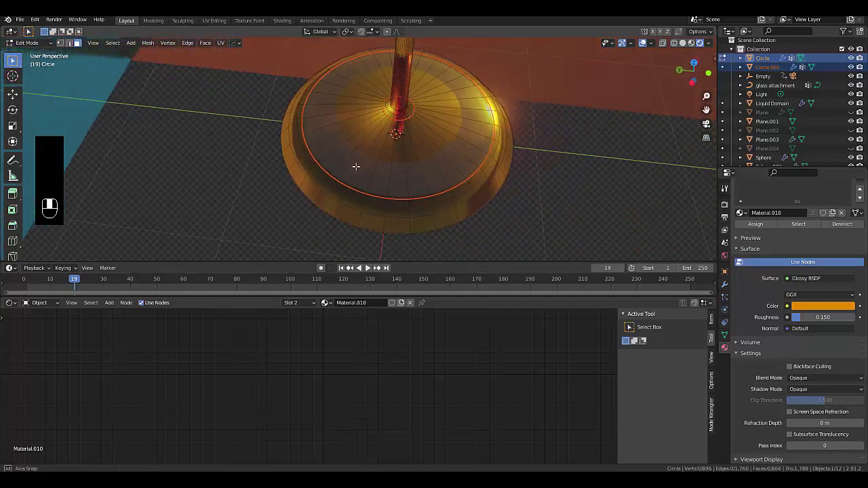
key(ctrl+r)
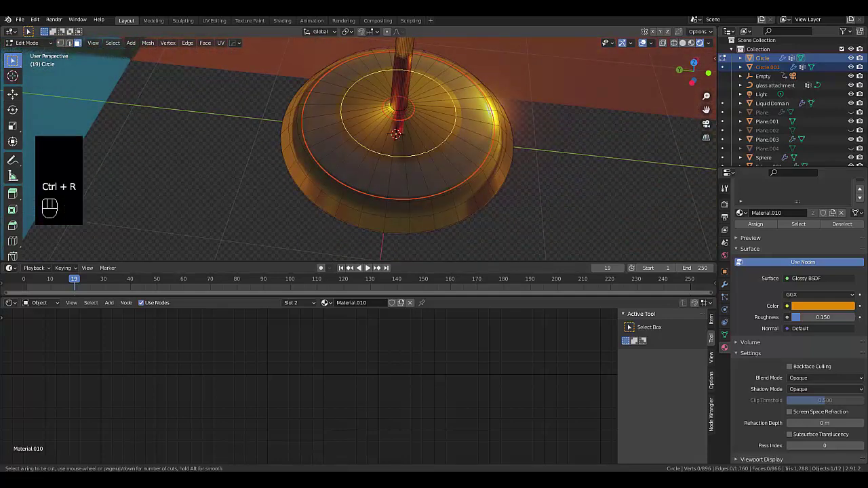
click(348, 175)
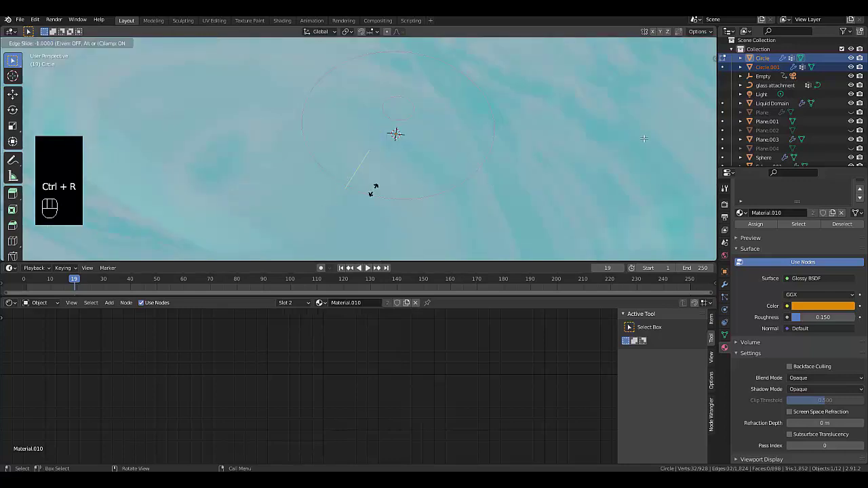
click(372, 190)
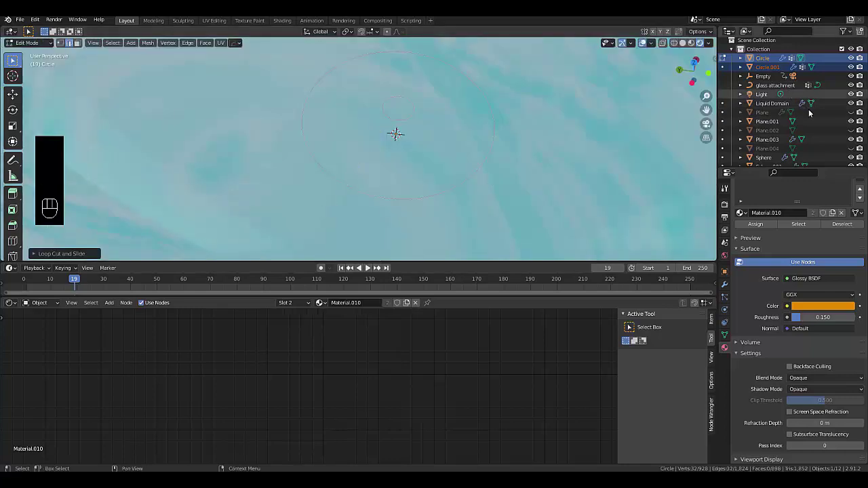
Hide the Liquid Domain object in the viewport and undo the last loop cut on the base.
click(851, 102)
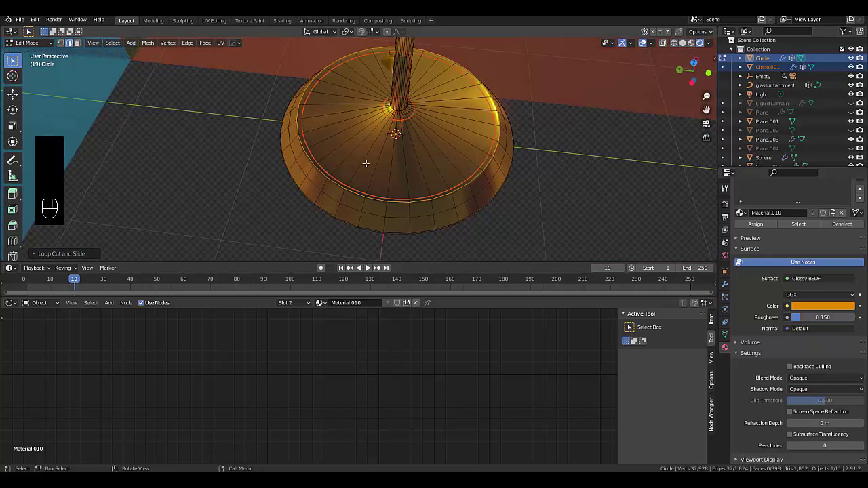
key(ctrl)
key(ctrl+z)
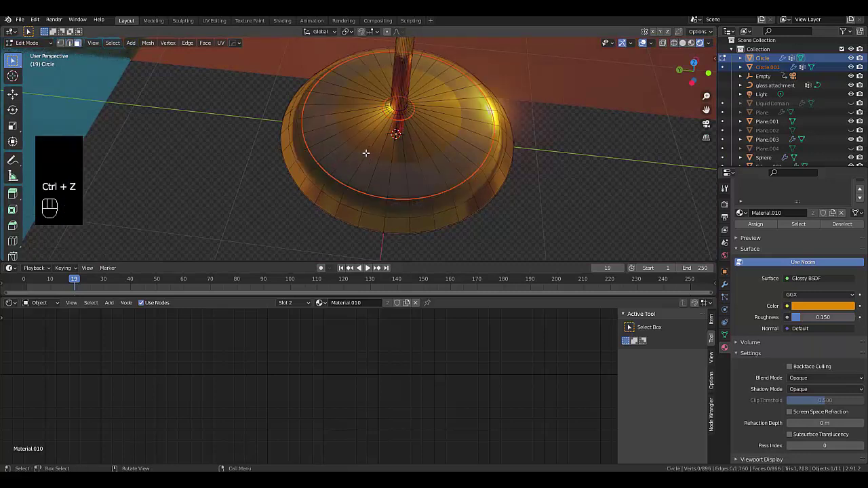
Add a loop cut around the base's upper surface, slid outward by a factor of about 0.3.
key(ctrl+r)
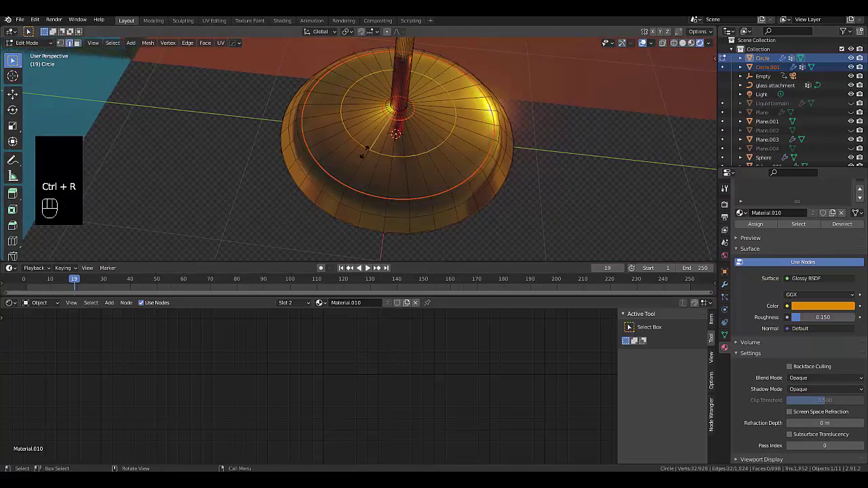
click(366, 152)
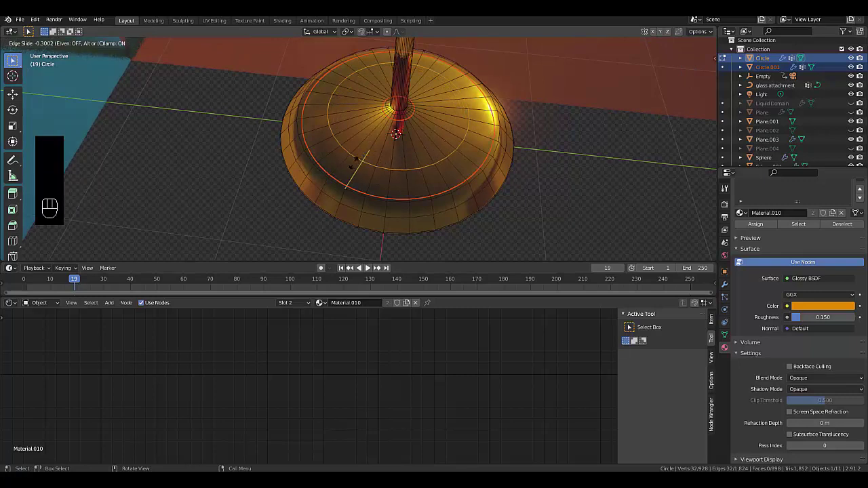
click(350, 160)
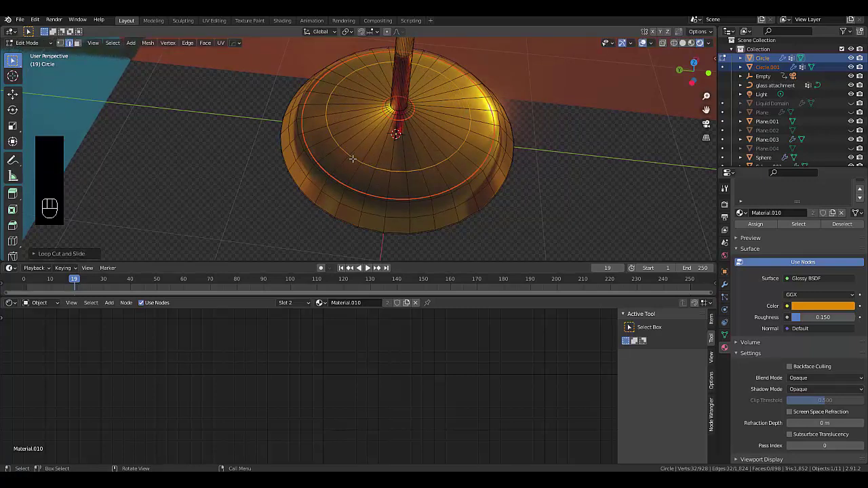
Switch to vertex selection and select eight evenly spaced vertices, every fourth one, around the new edge loop on the base.
key(1)
scroll(363, 163, up, 3)
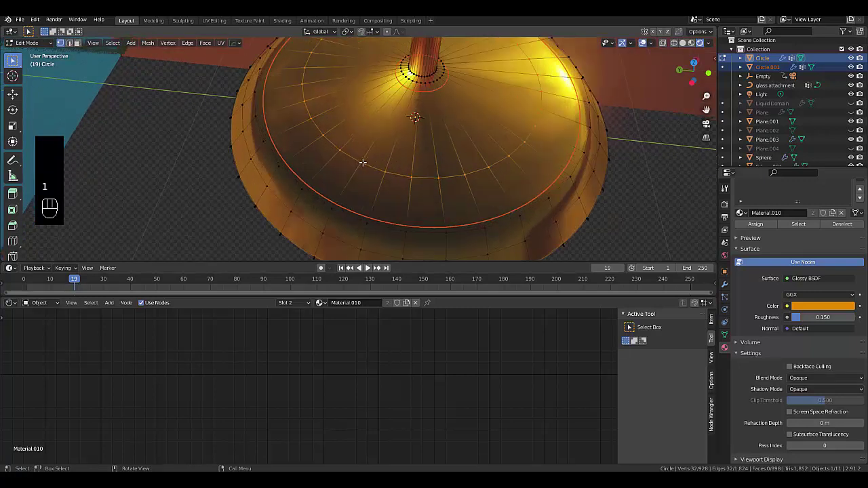
click(361, 163)
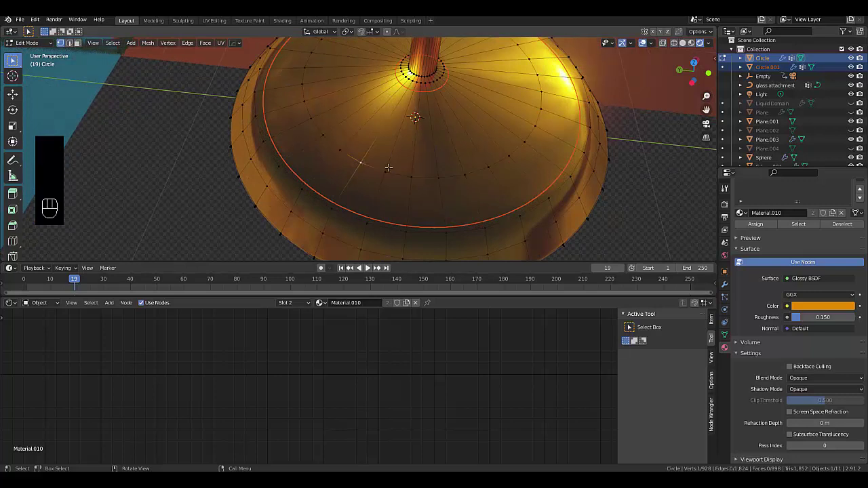
shift+click(464, 175)
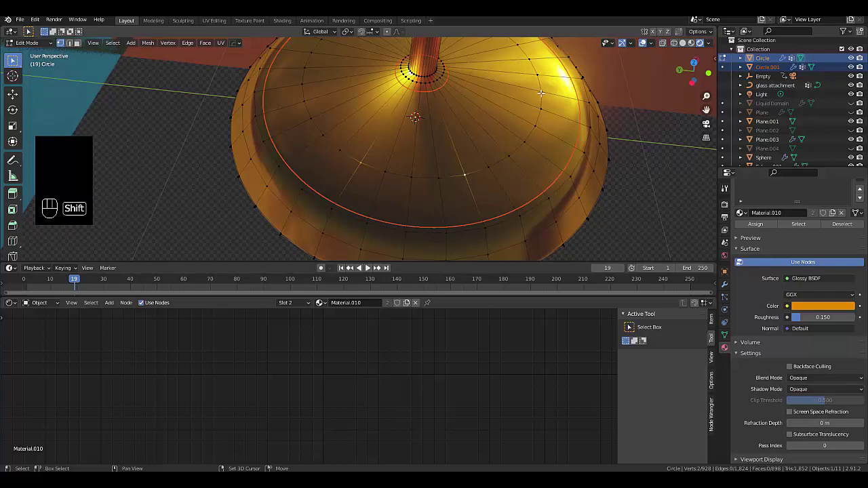
shift+click(538, 127)
shift+click(530, 60)
shift+click(310, 118)
shift+click(312, 52)
scroll(332, 148, down, 4)
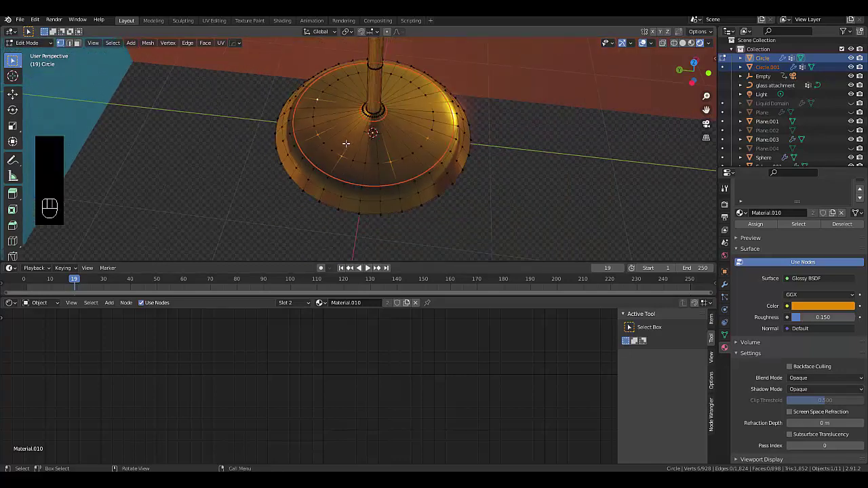
middle_drag(347, 146, 480, 130)
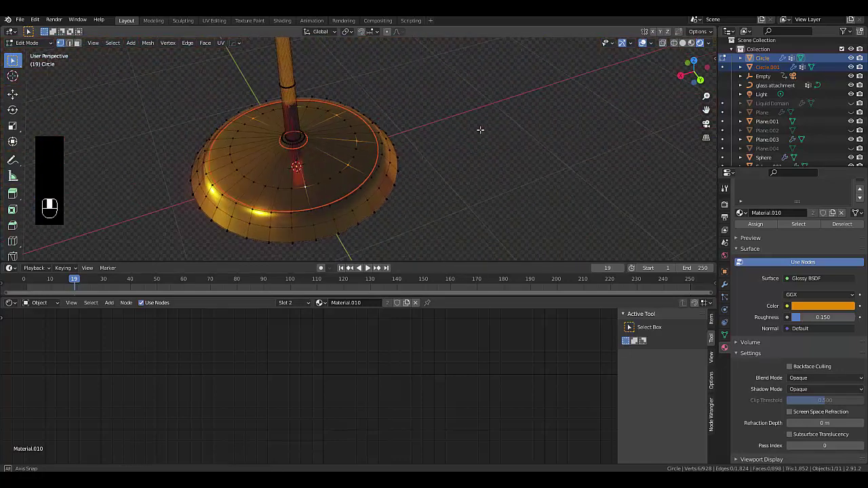
shift+click(255, 181)
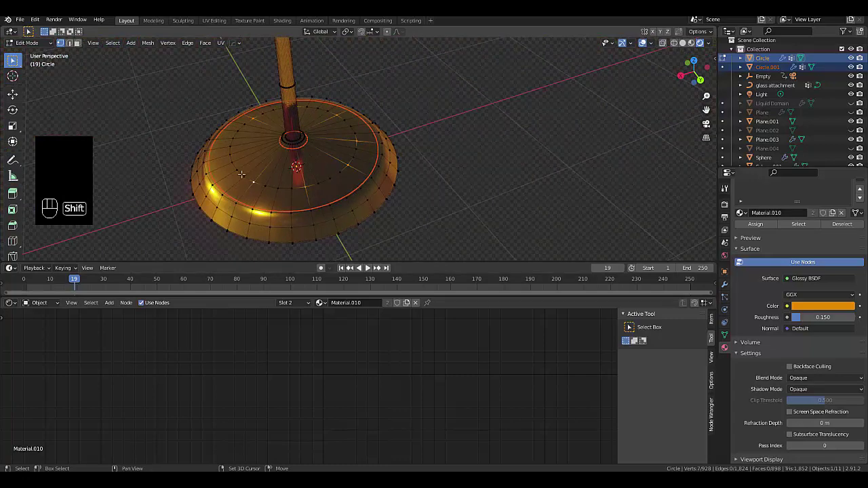
middle_drag(223, 170, 265, 157)
scroll(217, 164, up, 3)
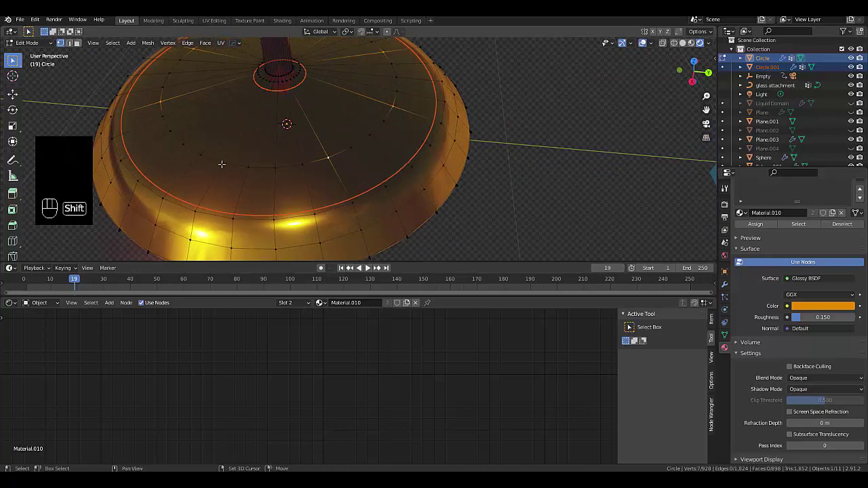
shift+click(217, 164)
middle_drag(190, 162, 153, 175)
scroll(233, 164, down, 3)
scroll(152, 175, up, 3)
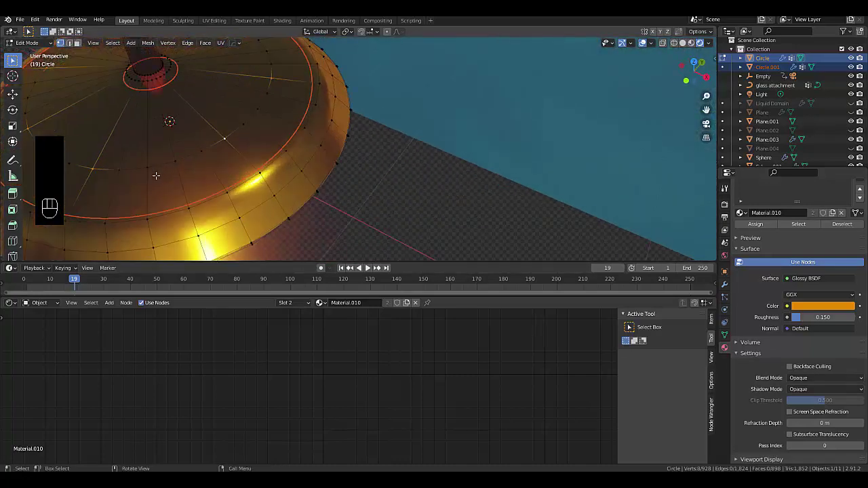
scroll(155, 174, down, 4)
scroll(131, 171, up, 3)
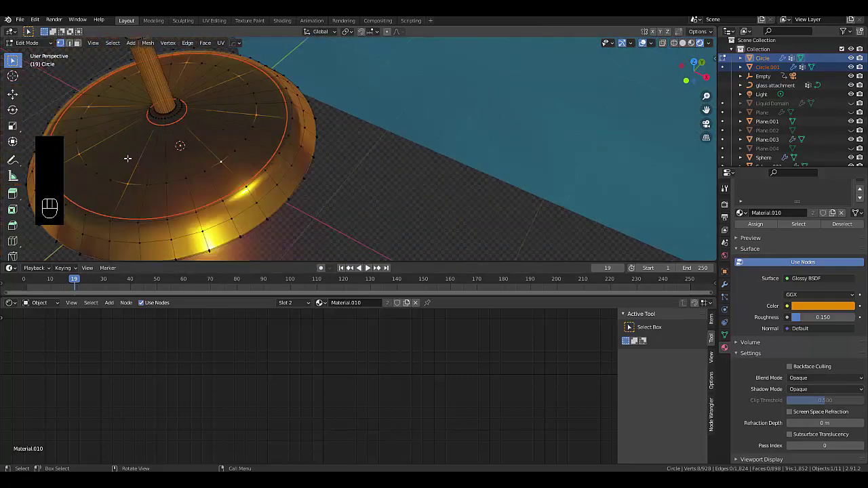
middle_drag(135, 173, 221, 187)
scroll(223, 185, up, 2)
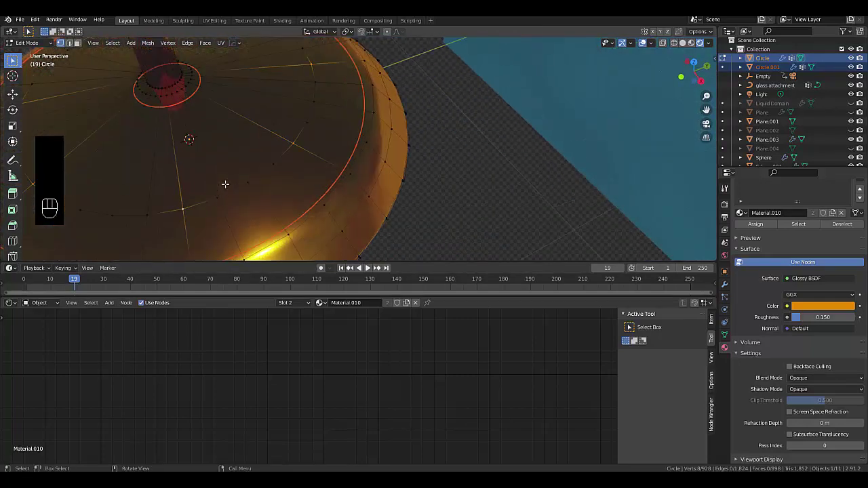
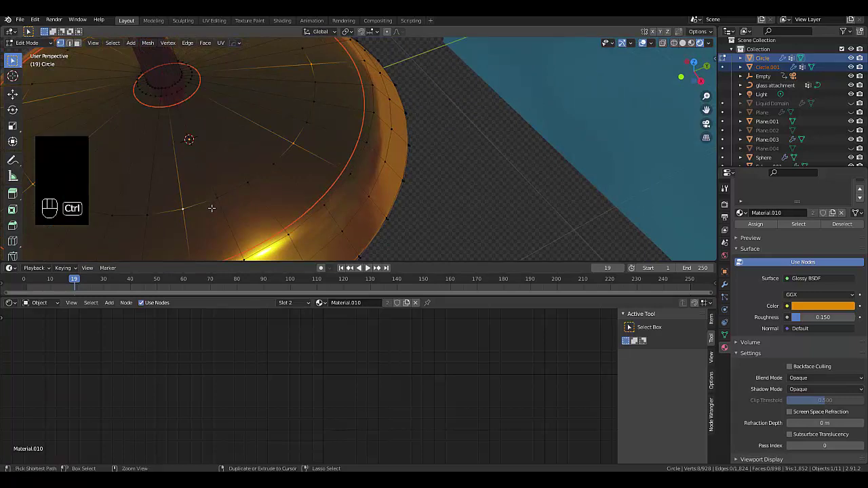
key(ctrl+alt+b)
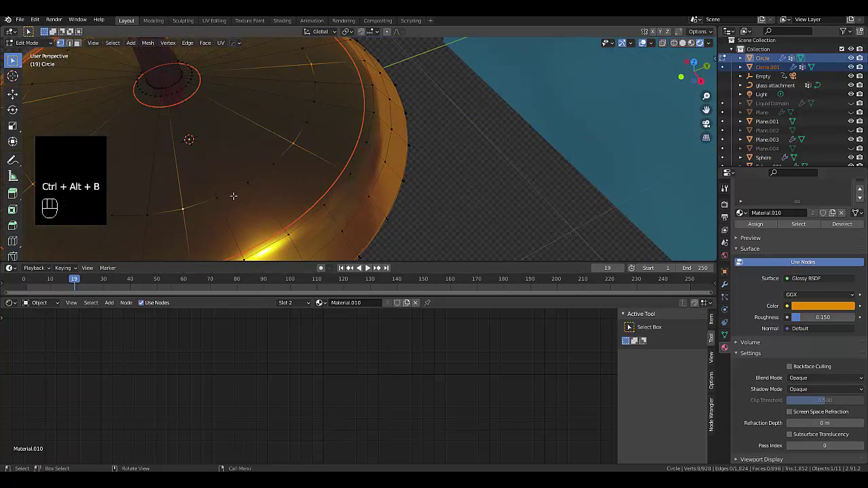
right_click(282, 212)
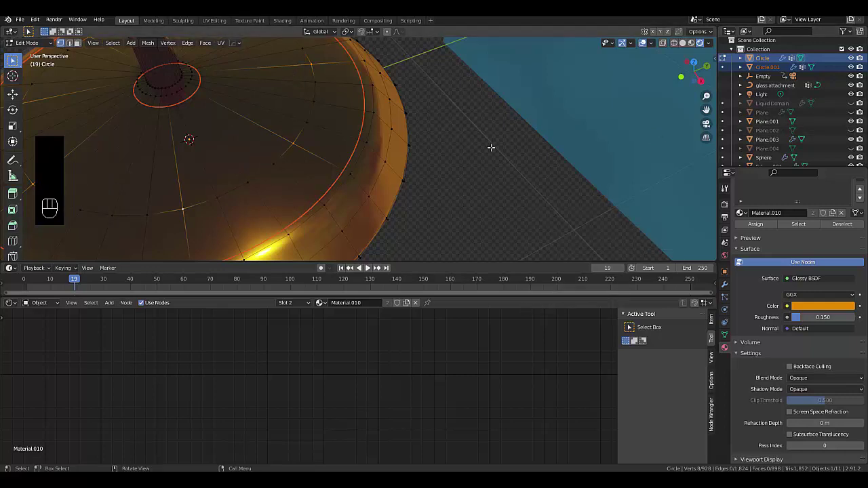
Bevel the eight selected vertices on the base with 4 segments and a width of about 0.04 m.
middle_drag(491, 147, 333, 188)
scroll(333, 181, up, 3)
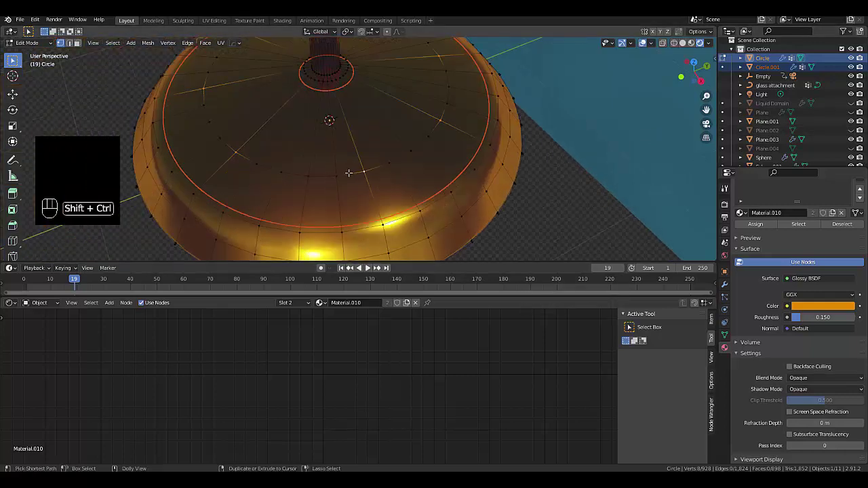
key(shift+ctrl+b)
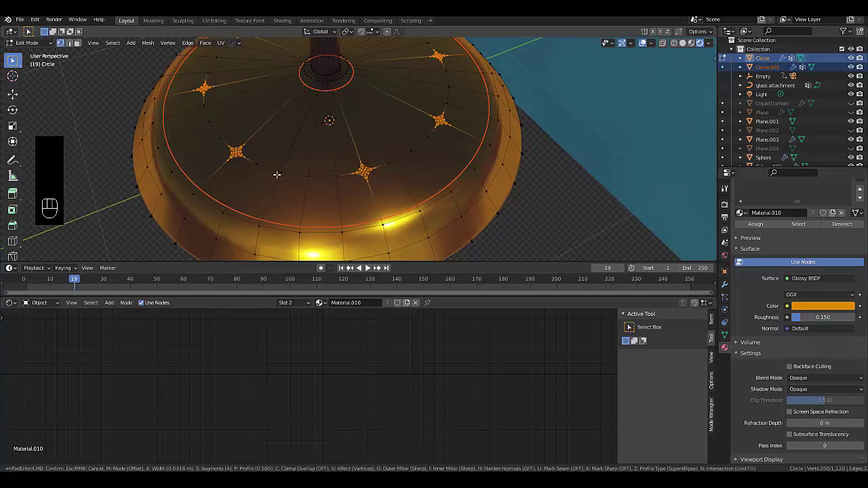
click(277, 174)
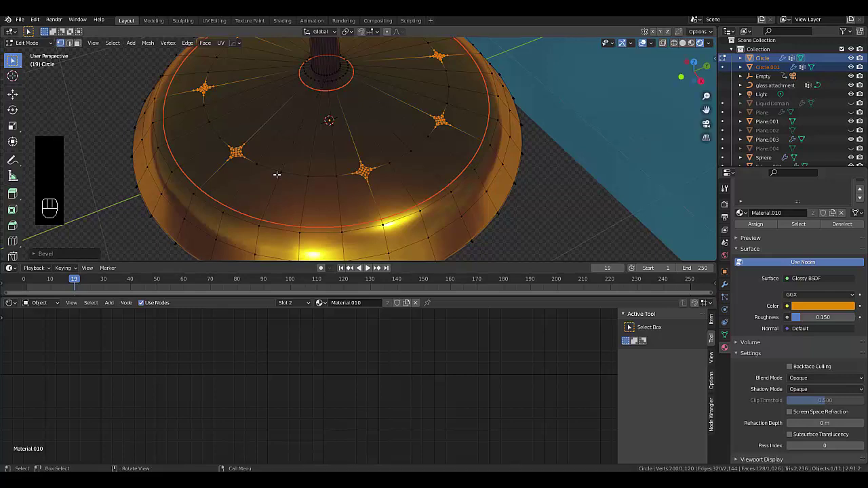
Try larger widths for the vertex bevel on the base, including 0.5 m and 0.3 m.
click(52, 255)
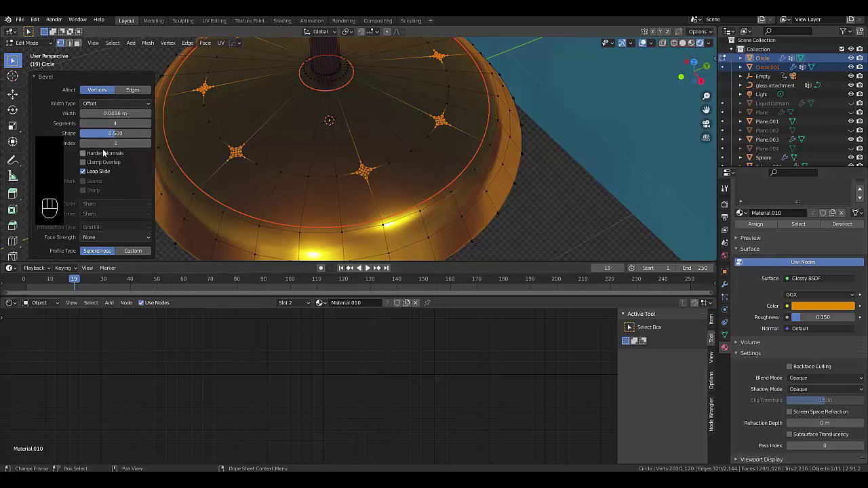
drag(108, 113, 150, 114)
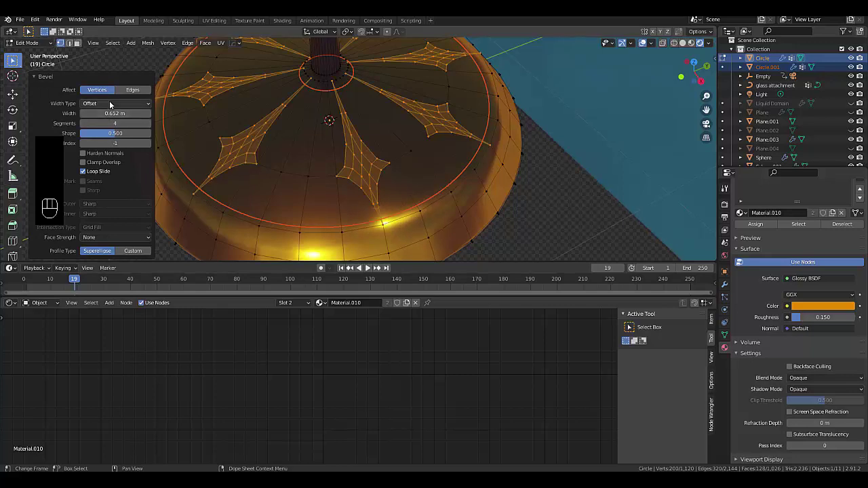
click(109, 113)
text(0)
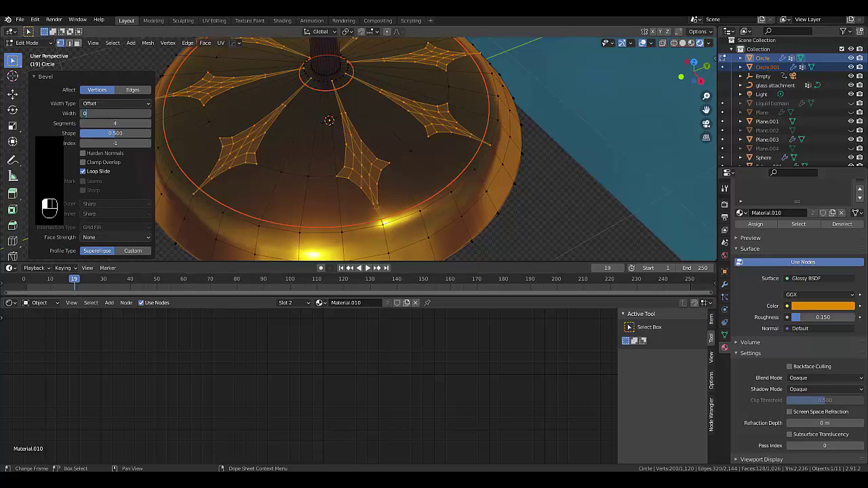
text(.5)
key(Return)
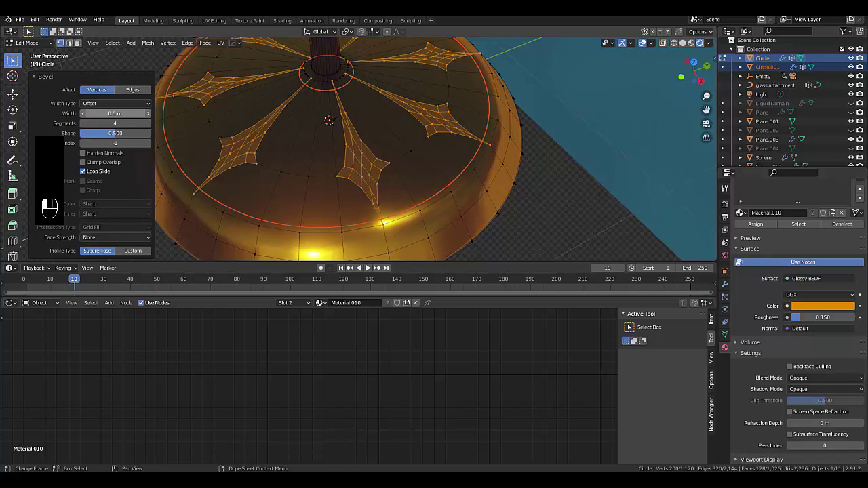
click(108, 113)
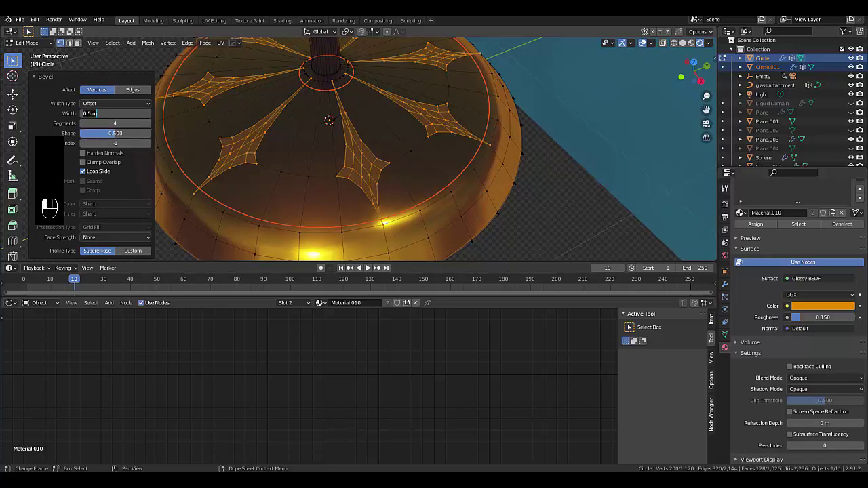
text(0.3)
key(Return)
Set the vertex bevel's width to 0.1 m and its segment count to 5.
click(101, 113)
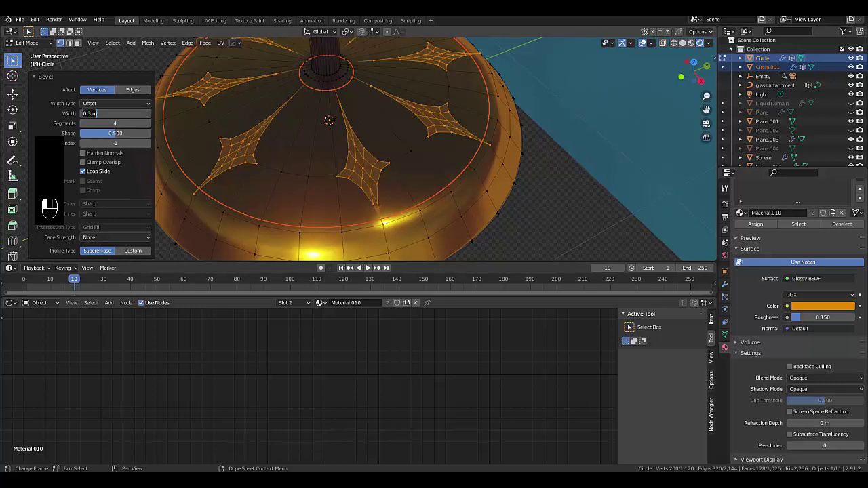
text(0.1)
key(Return)
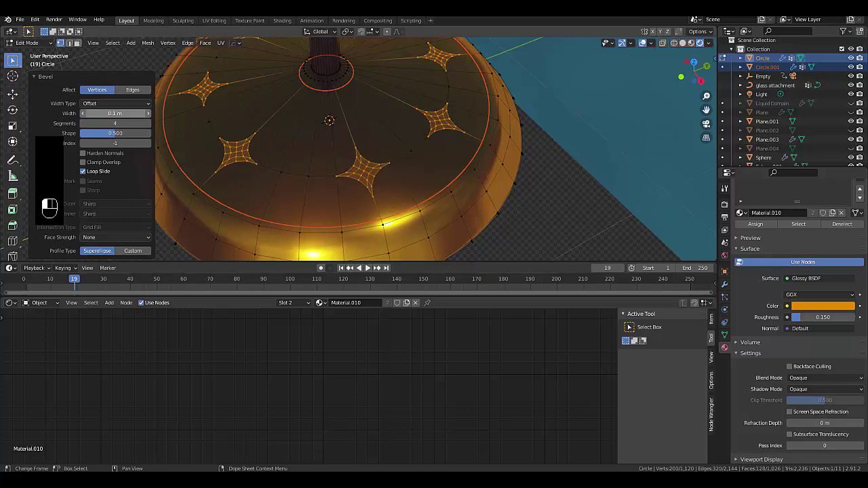
click(106, 102)
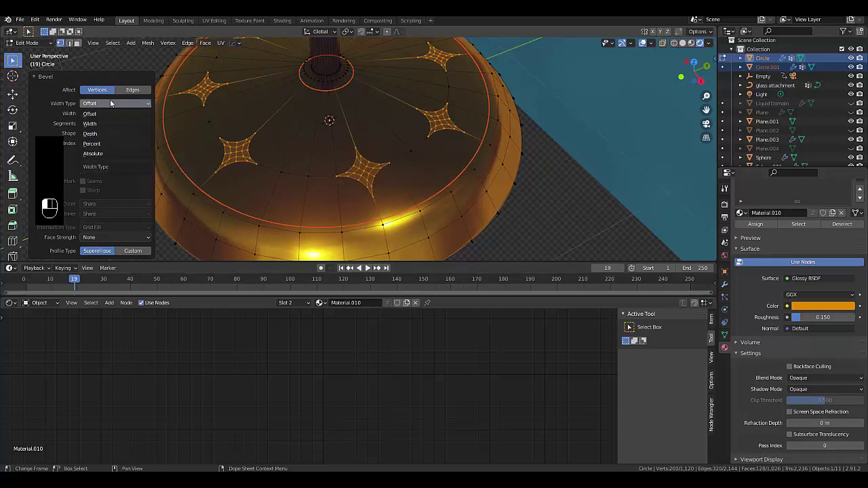
click(110, 99)
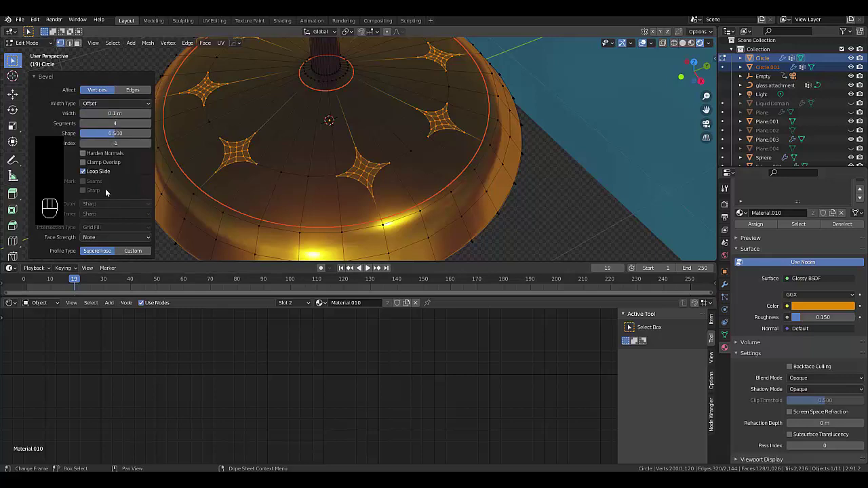
click(116, 239)
click(114, 124)
text(4)
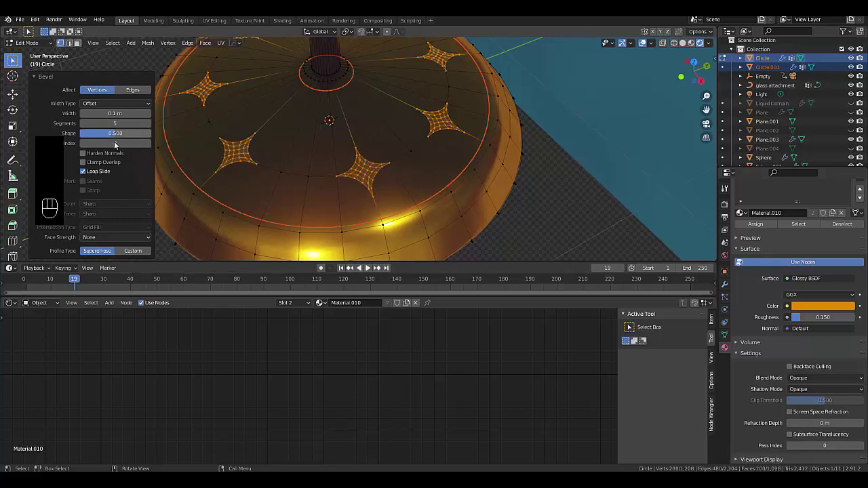
Set the vertex bevel's profile shape to 0.1 so the eight patches on the base turn round.
drag(113, 139, 114, 140)
text(0.1)
key(Return)
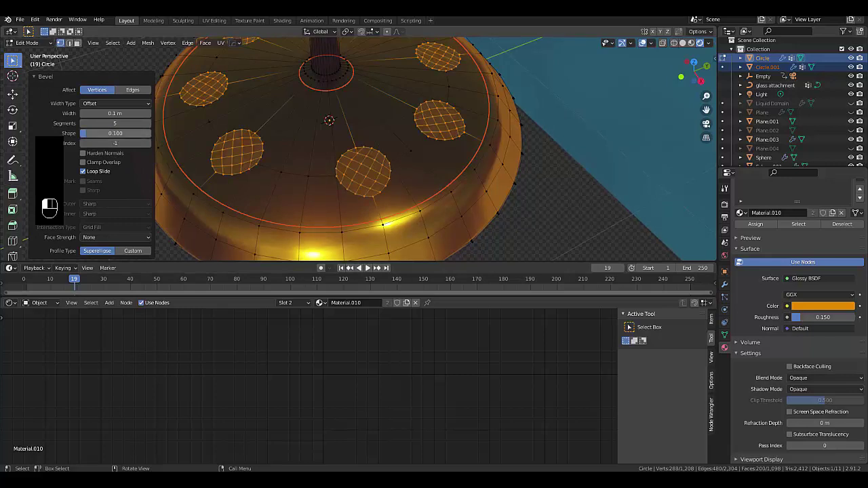
Try bevel shape values of 0.05, 0.15, 0.9 and 0.09, then set the shape back to 0.1.
click(115, 133)
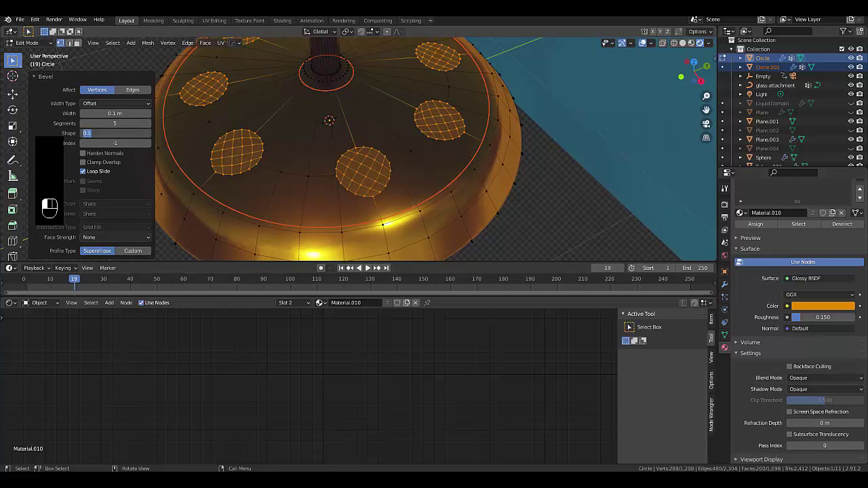
text(0.05)
key(Return)
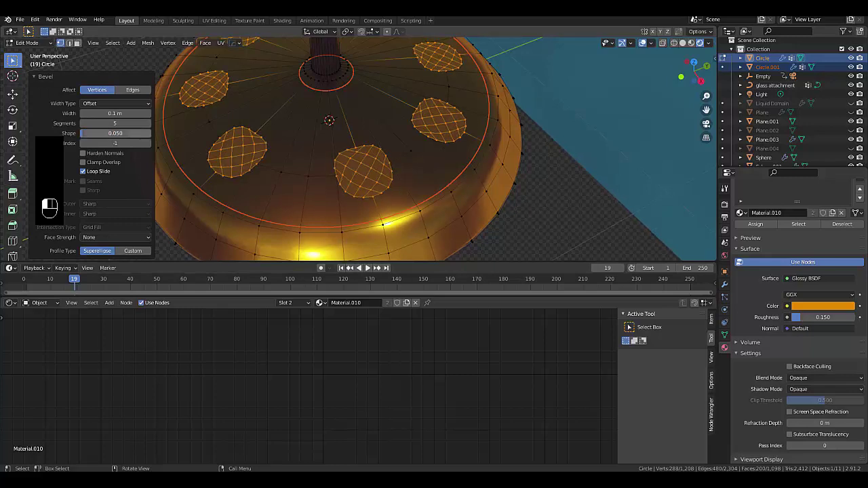
click(115, 133)
text(0)
key(Return)
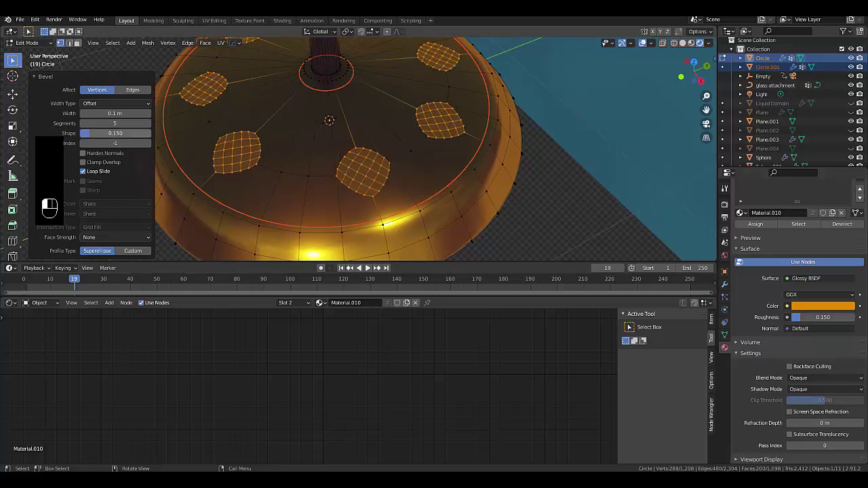
click(115, 133)
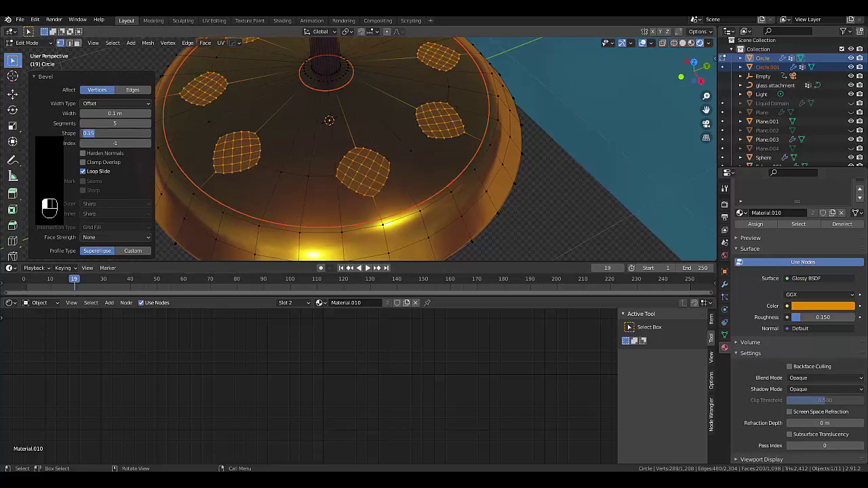
text(0)
key(Return)
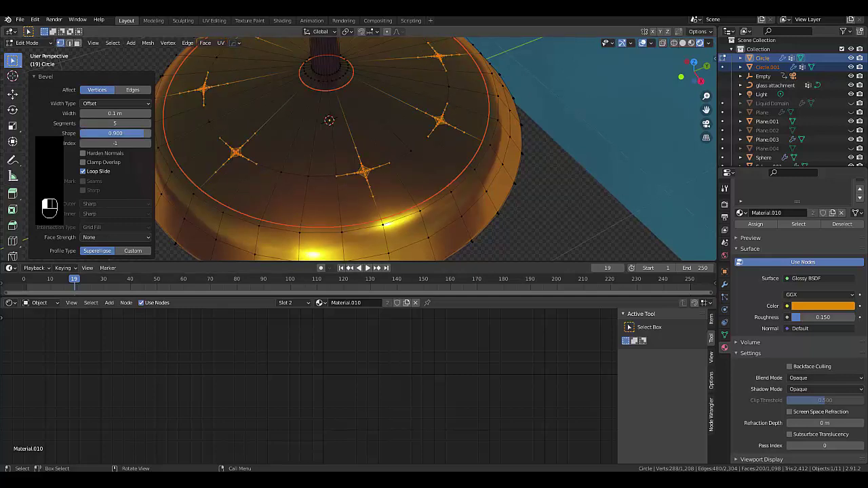
click(115, 132)
text(0)
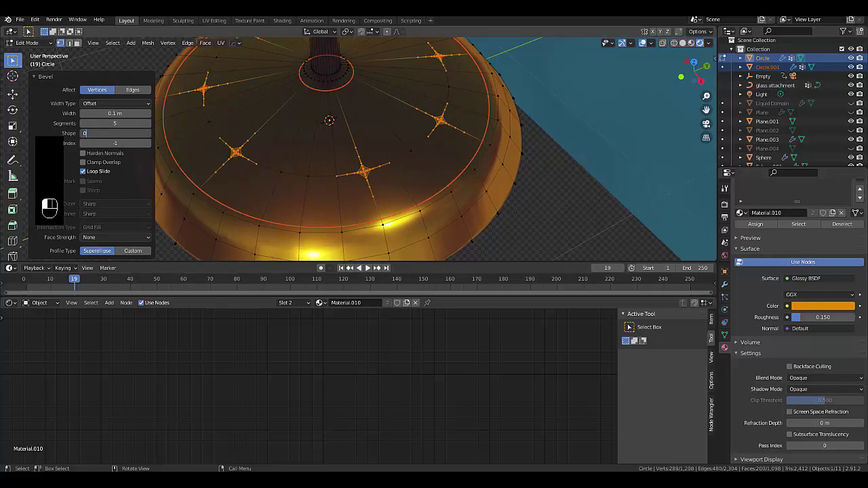
key(Return)
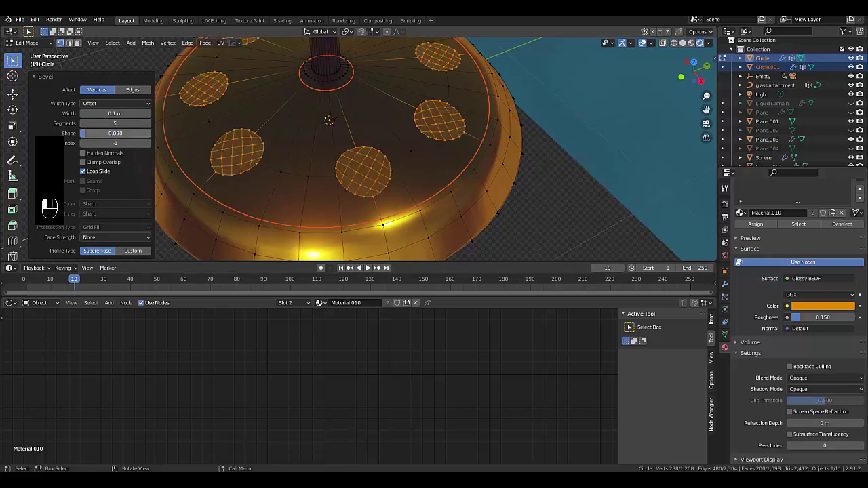
click(116, 133)
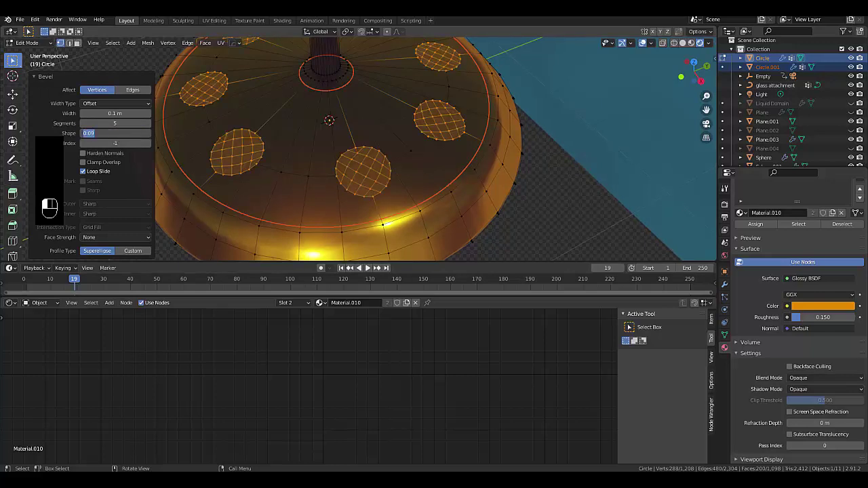
text(0.1)
key(Return)
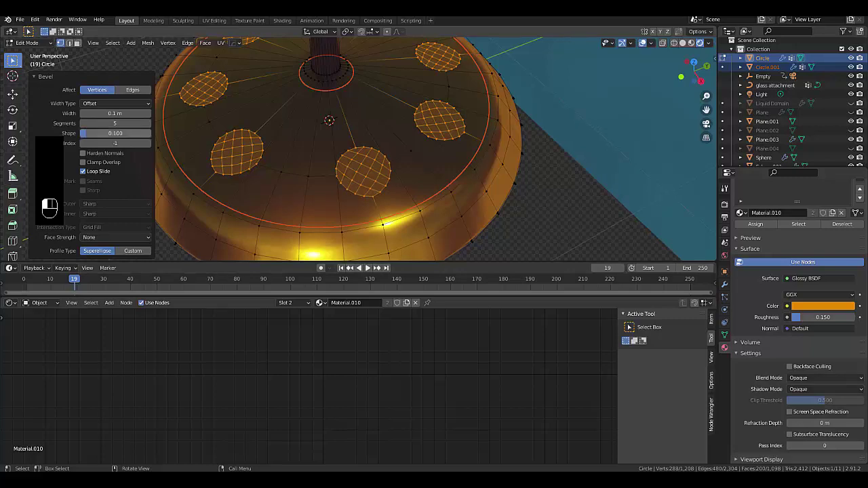
Add a vertex group named holes to the base mesh and assign the selected round patches to it.
middle_drag(271, 170, 312, 157)
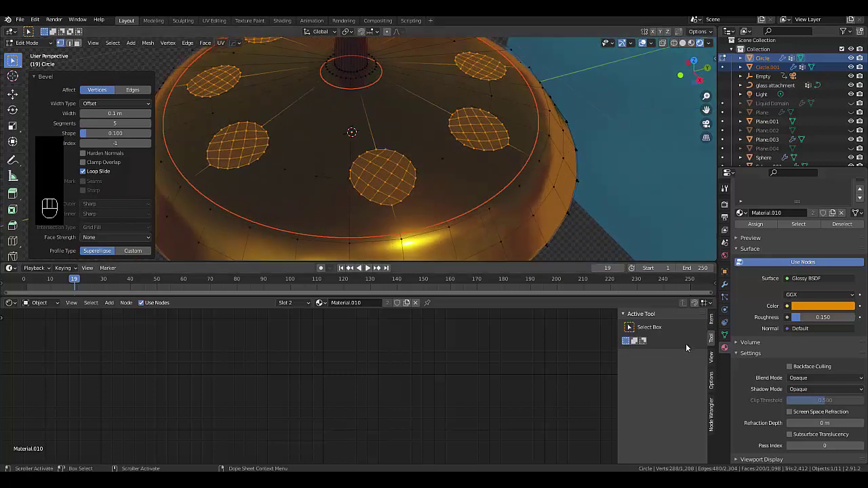
click(724, 335)
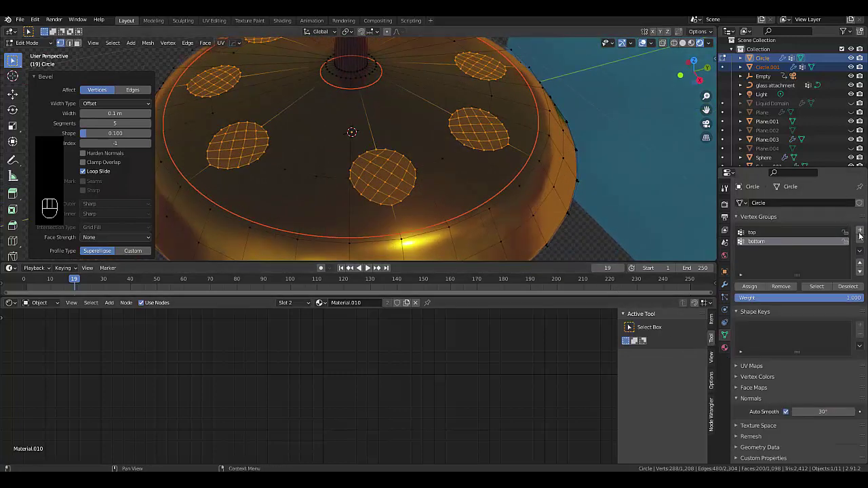
click(860, 232)
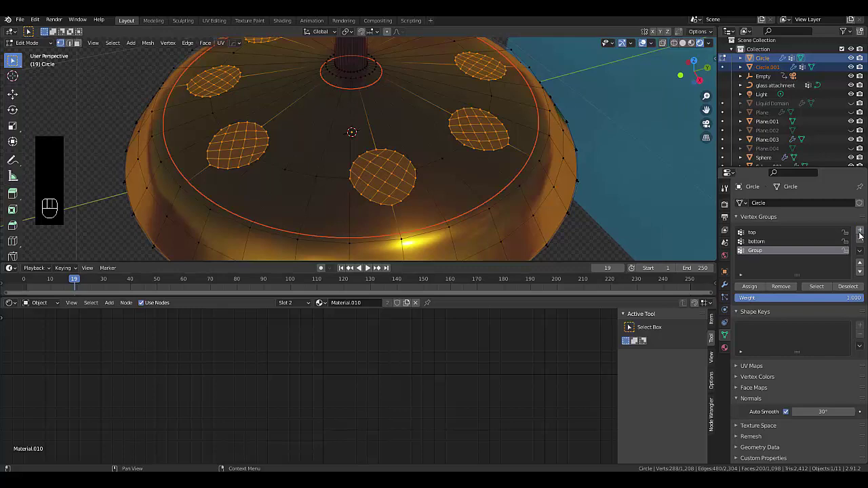
click(758, 251)
click(754, 251)
click(756, 252)
key(ctrl+a)
text(holes)
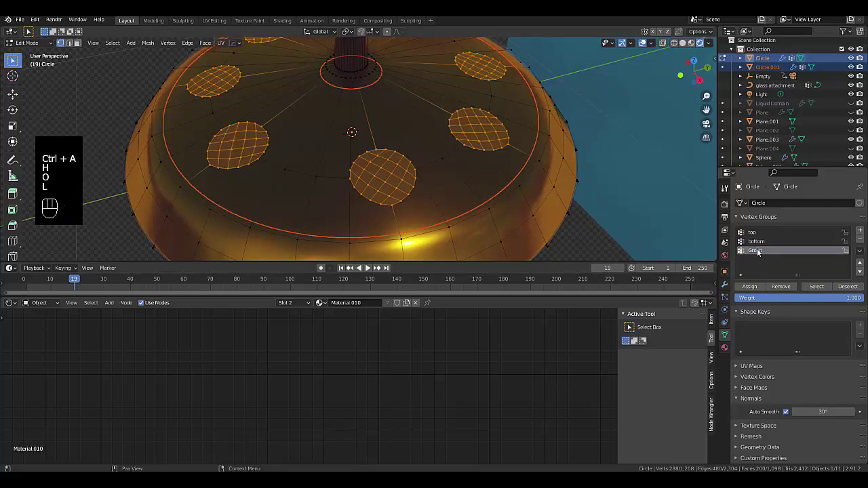
key(Return)
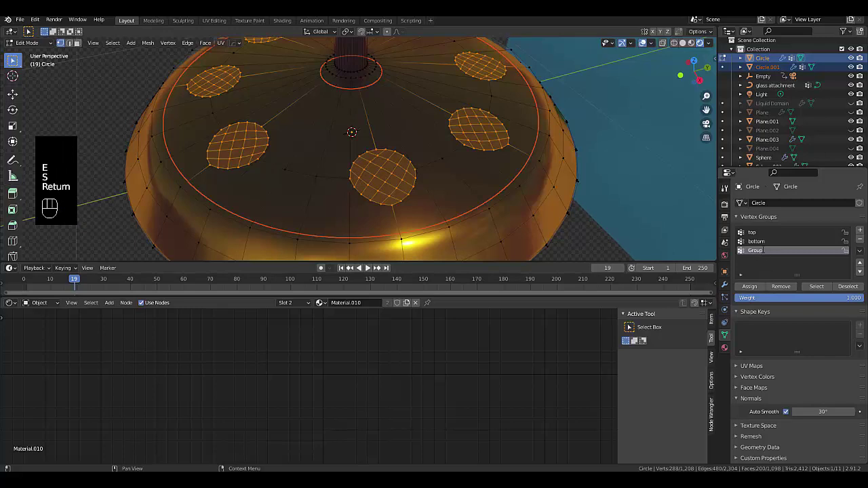
click(764, 250)
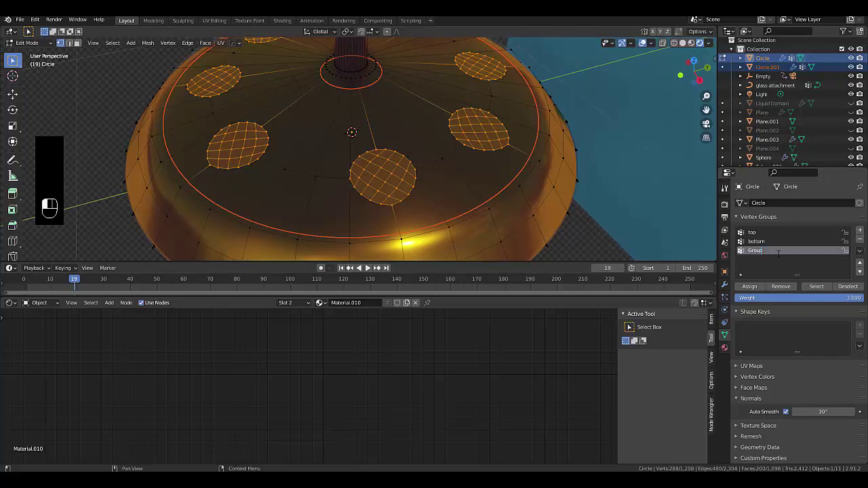
key(BackSpace)
key(BackSpace)
click(750, 287)
scroll(353, 173, up, 2)
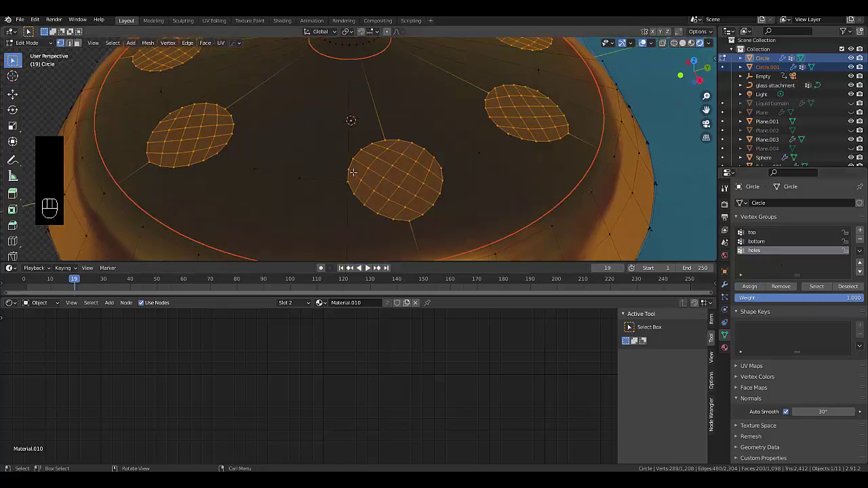
middle_drag(357, 174, 419, 135)
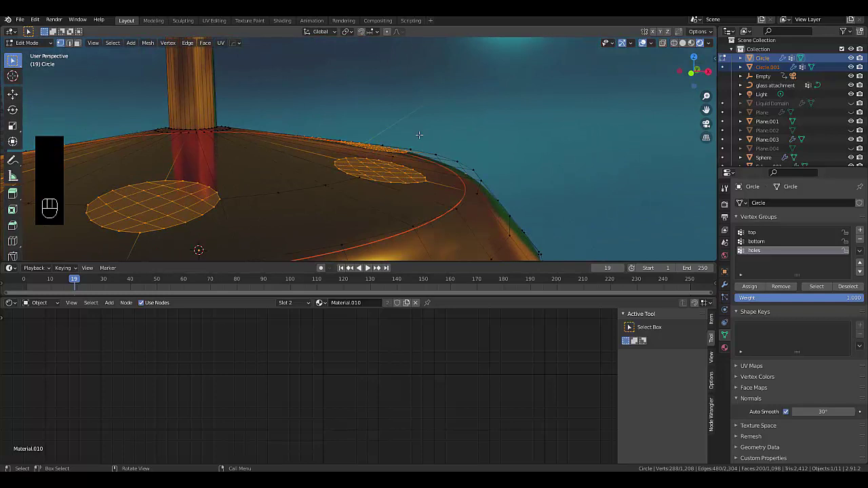
key(e)
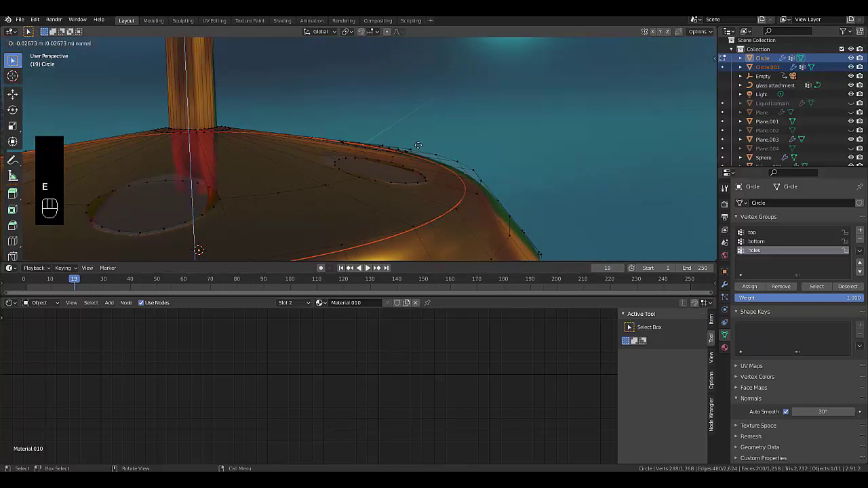
middle_click(418, 145)
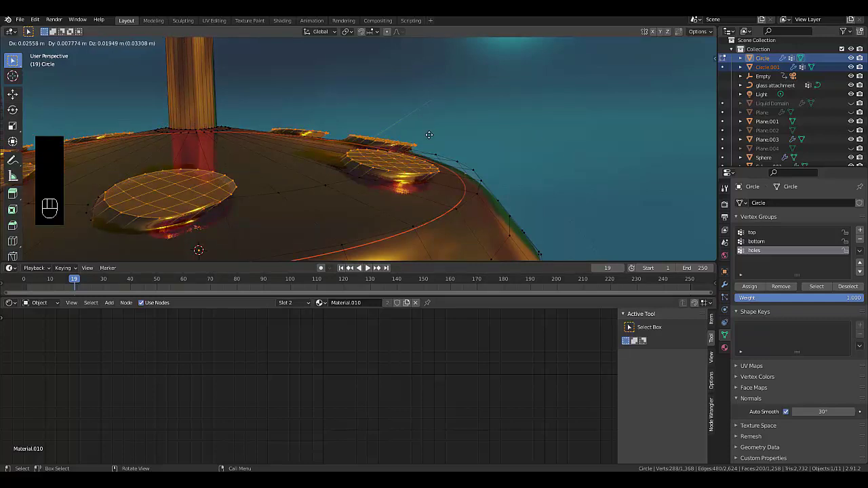
right_click(429, 136)
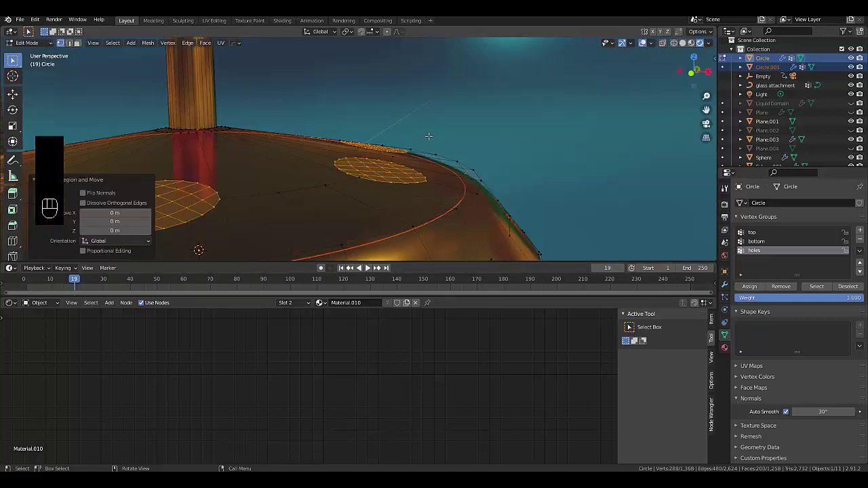
Set the pivot point to Individual Origins and extrude the eight round patches about 0.037 m down into the base along their normals.
click(348, 32)
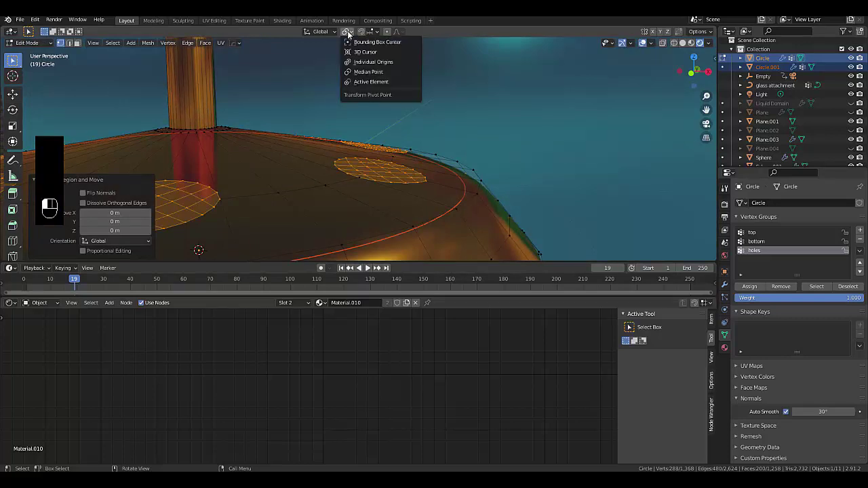
click(372, 62)
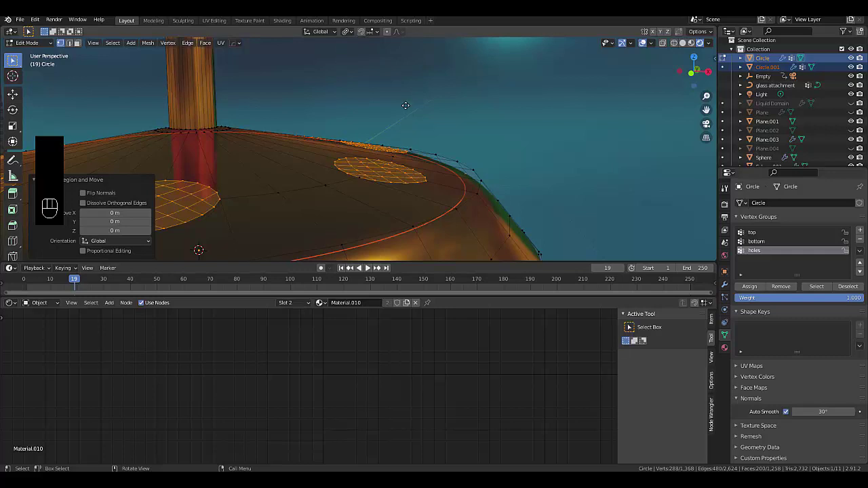
key(e)
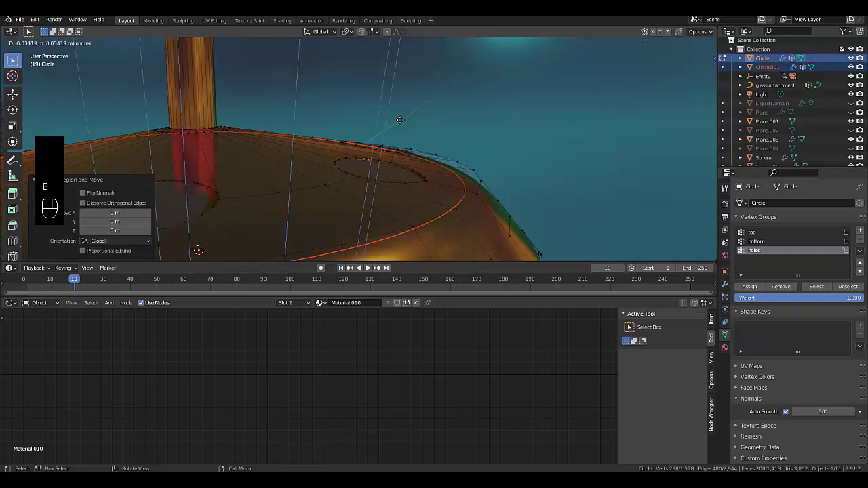
click(400, 120)
middle_drag(381, 163, 295, 202)
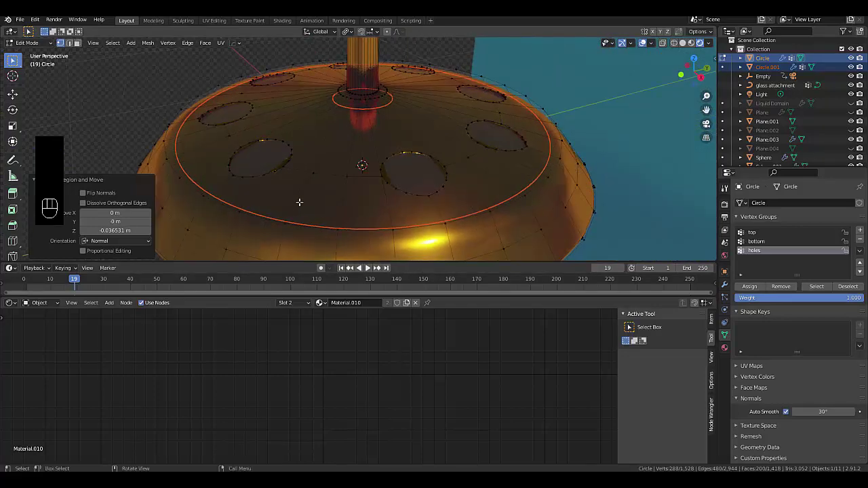
Undo the inward extrusion of the eight round patches and extrude them about 0.022 m outward from the base instead.
key(g)
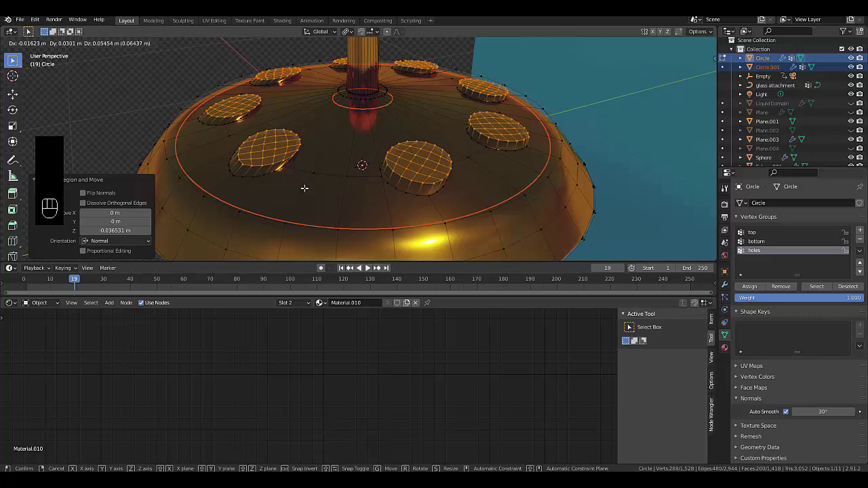
right_click(305, 202)
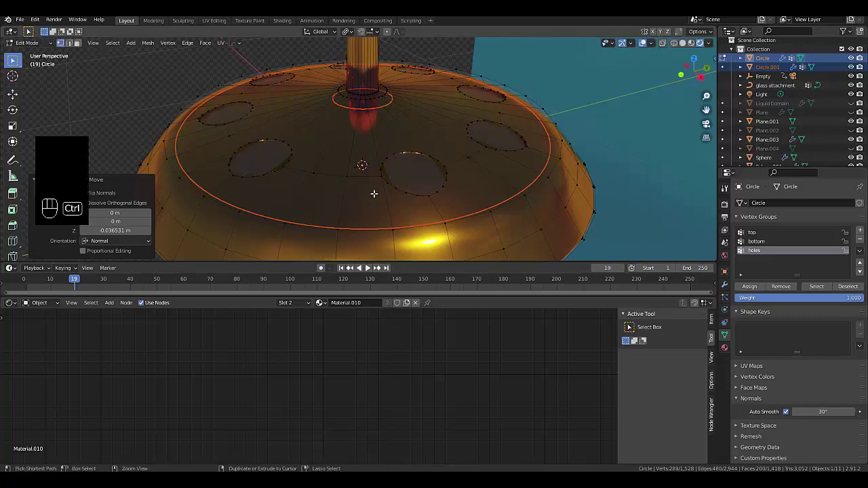
key(ctrl+z)
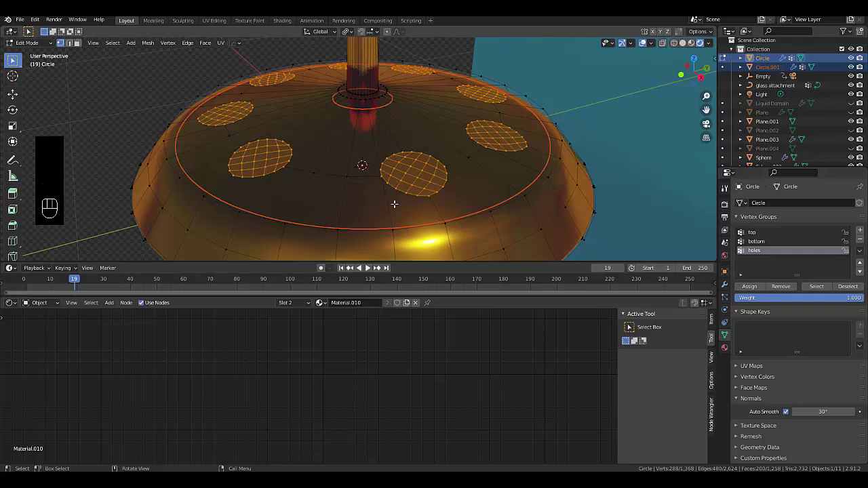
key(e)
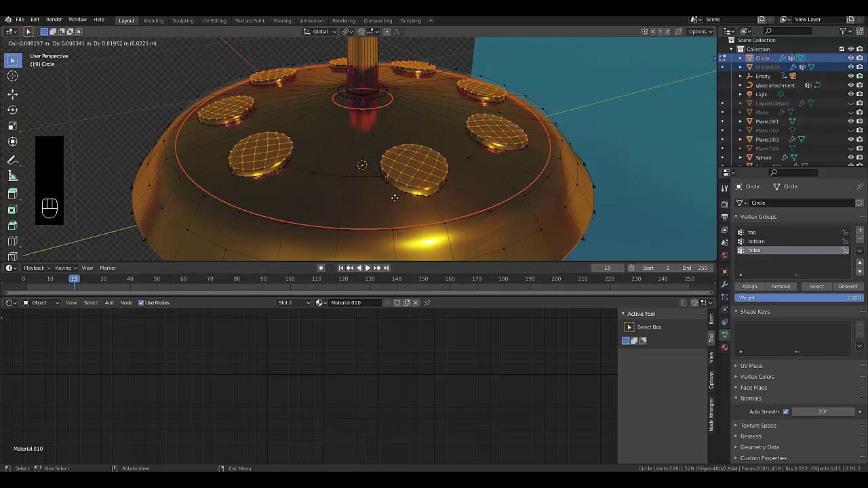
click(394, 197)
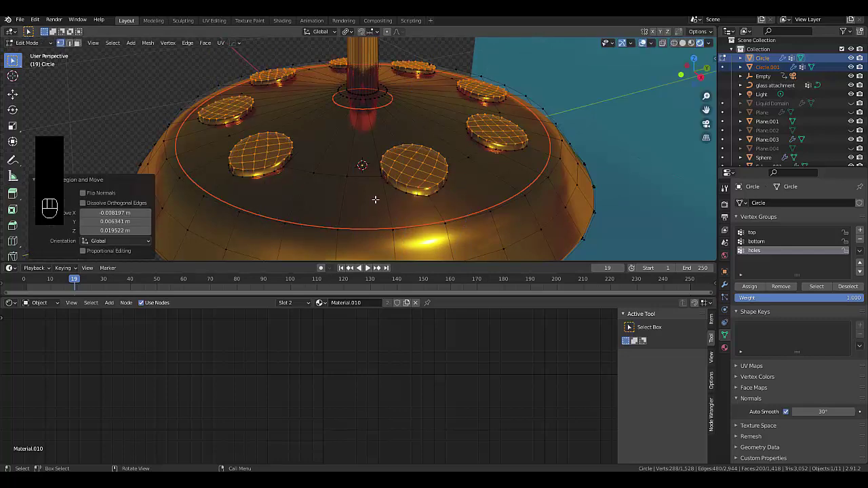
scroll(276, 180, up, 3)
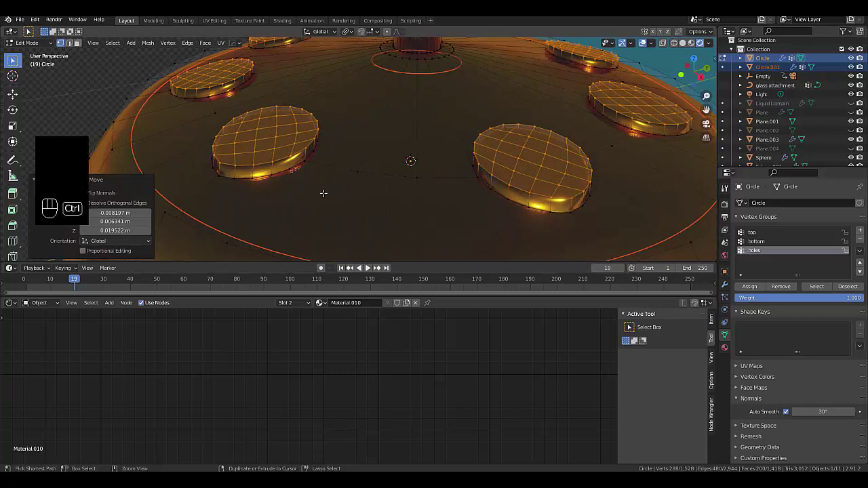
key(ctrl+b)
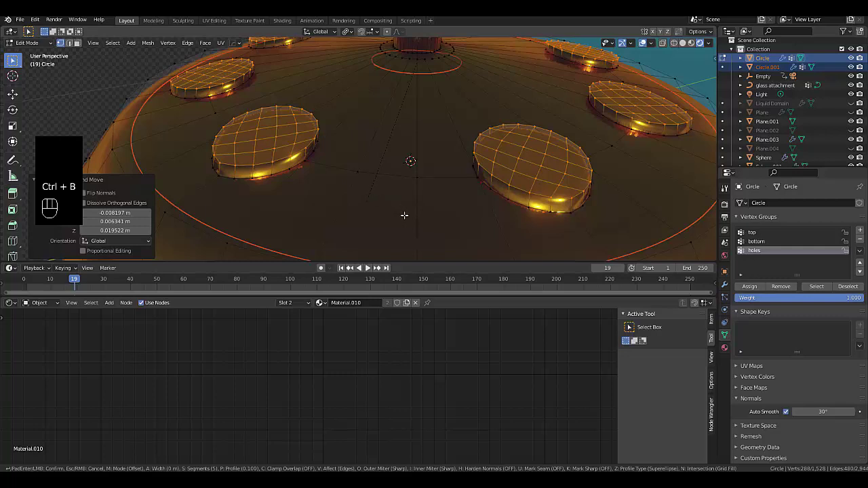
key(0)
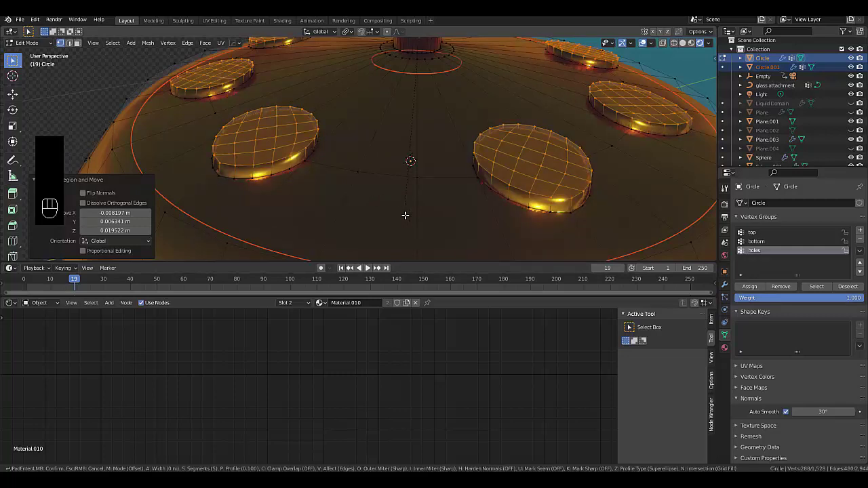
key(Escape)
Switch to Object Mode and examine the extruded discs on the golden base up close and within the whole glass.
scroll(407, 213, down, 5)
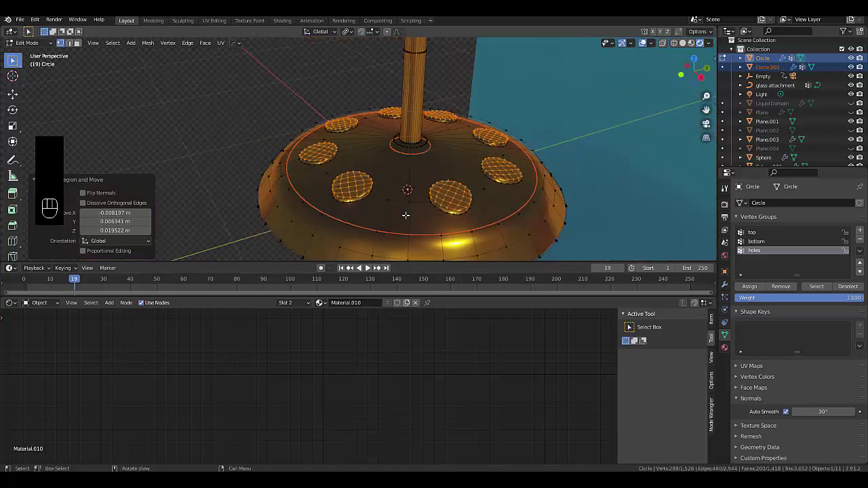
middle_drag(407, 213, 379, 204)
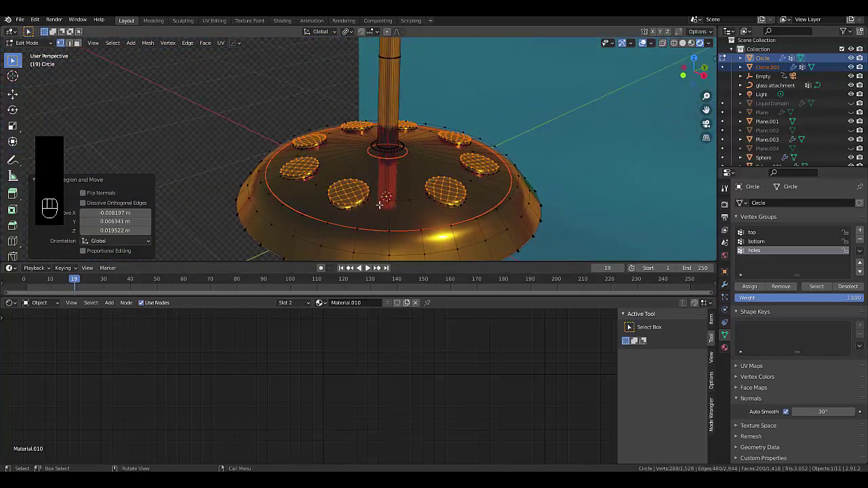
key(Tab)
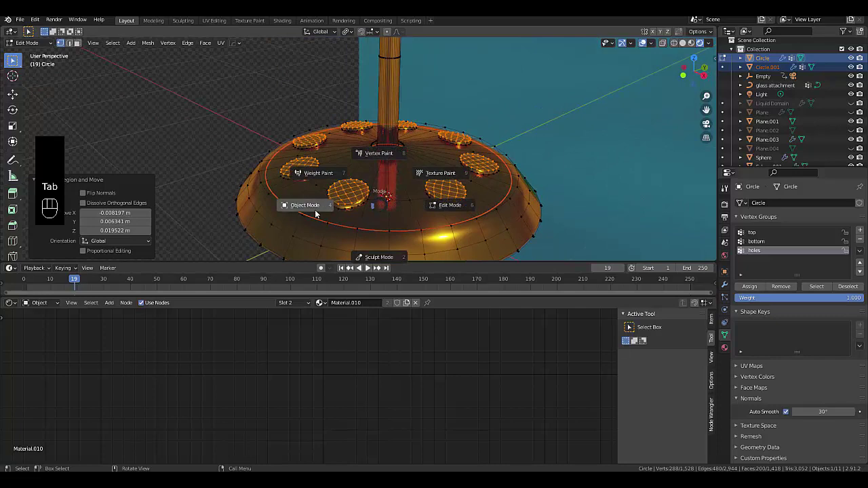
click(315, 214)
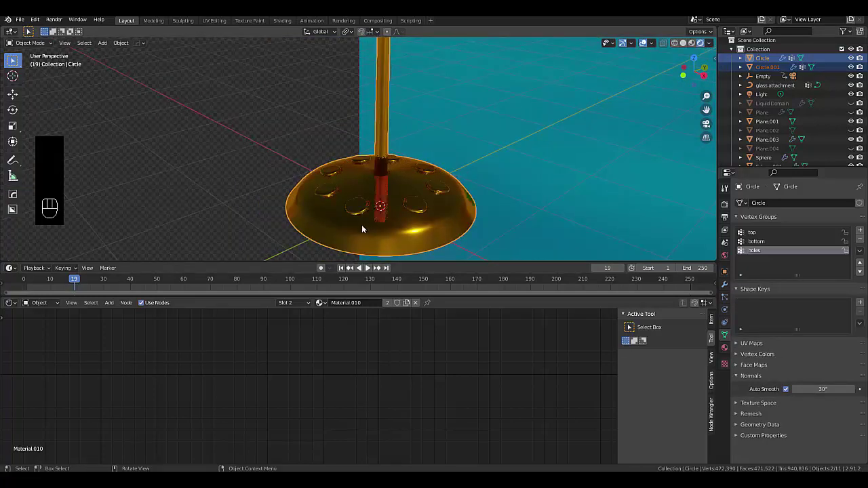
mouse_move(362, 226)
middle_down()
mouse_move(475, 217)
mouse_move(359, 238)
mouse_move(383, 231)
mouse_move(347, 221)
middle_up()
scroll(346, 220, up, 4)
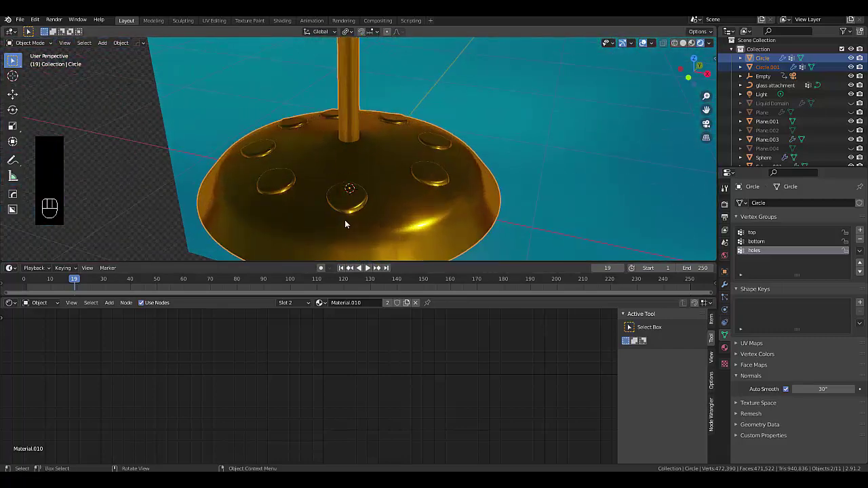
scroll(348, 217, down, 4)
scroll(348, 217, down, 8)
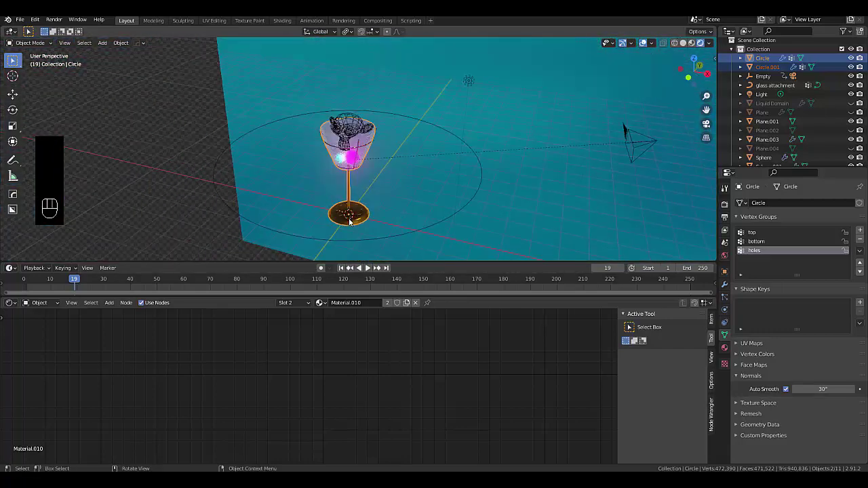
scroll(347, 210, up, 10)
scroll(349, 199, up, 2)
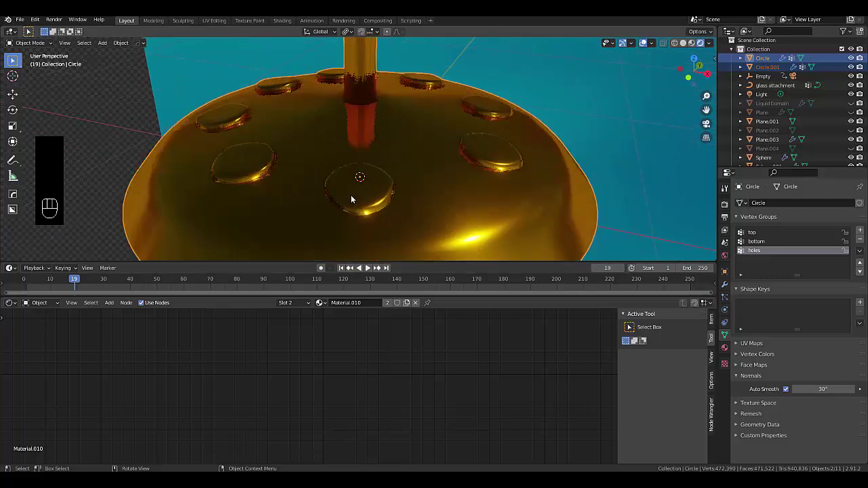
Check the separate ring-shaped object Circle.001 overlapping the base in Edit Mode, return to Object Mode and delete it.
click(360, 198)
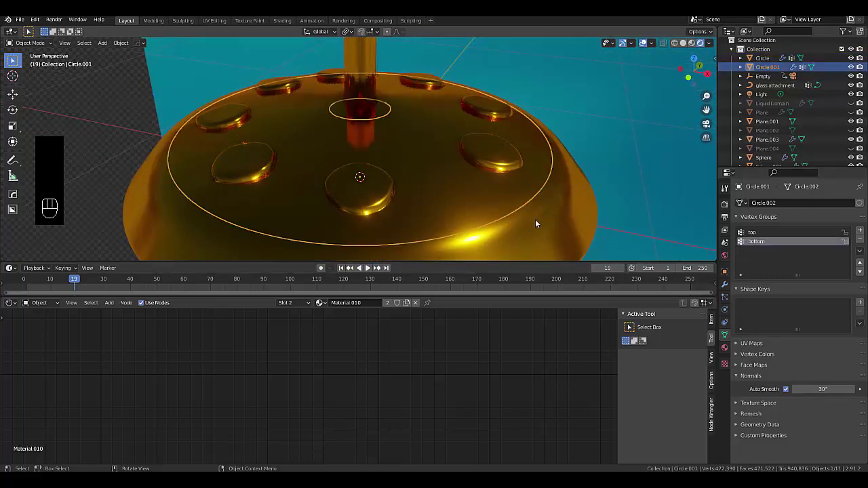
key(Tab)
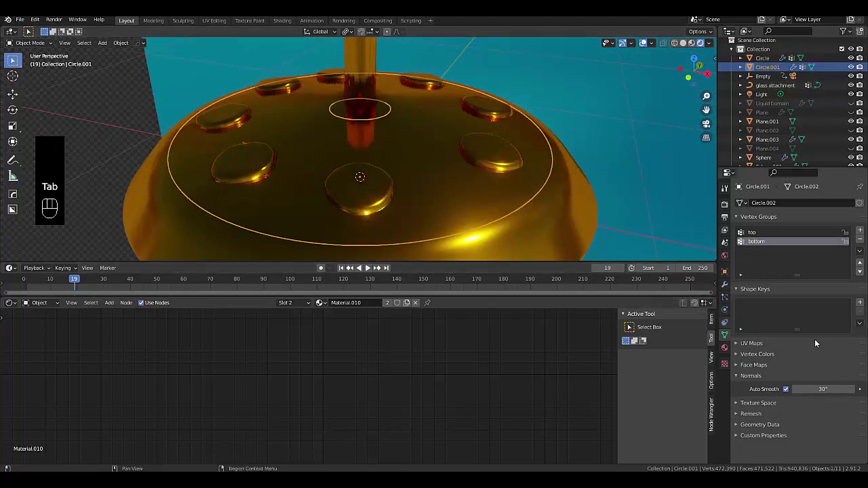
scroll(495, 198, down, 3)
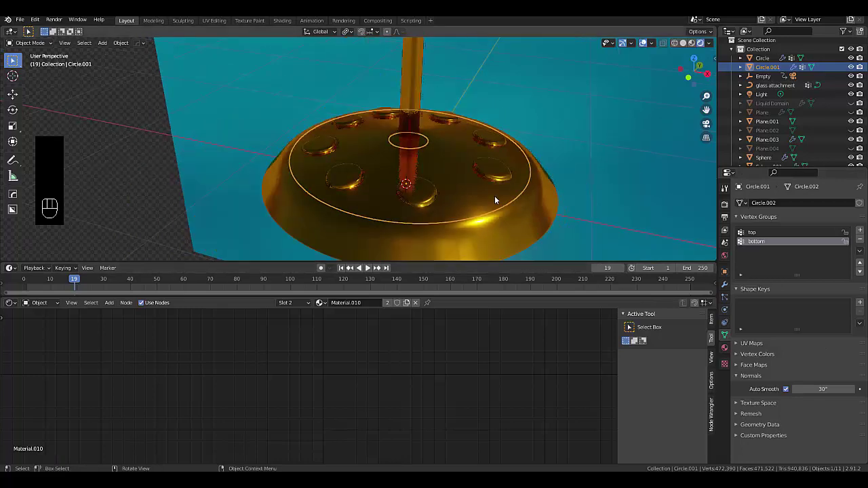
scroll(494, 199, up, 2)
key(Tab)
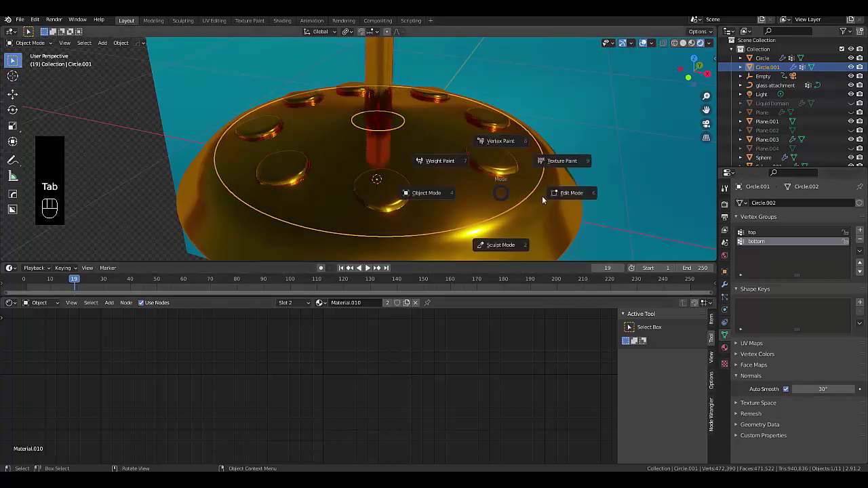
click(556, 196)
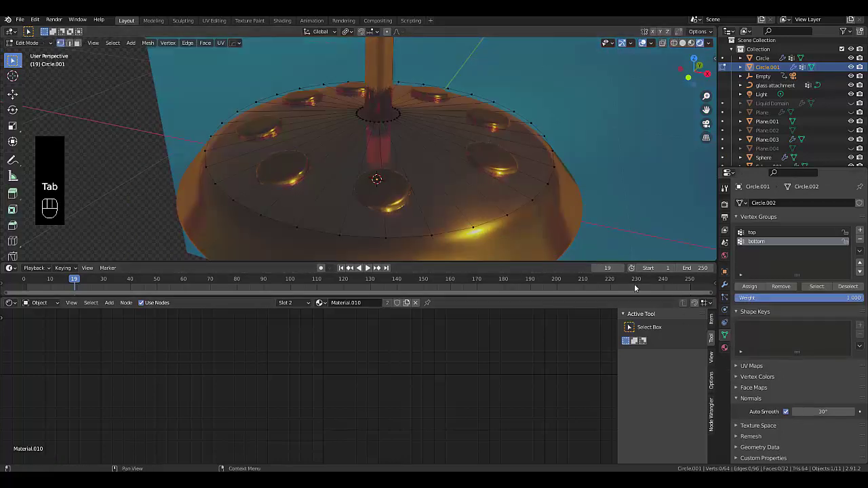
scroll(434, 166, down, 4)
middle_drag(410, 172, 435, 177)
key(Tab)
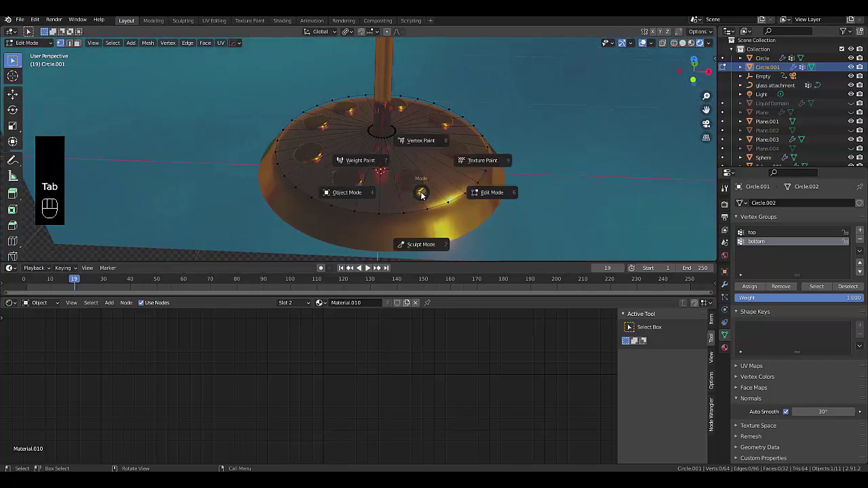
click(349, 192)
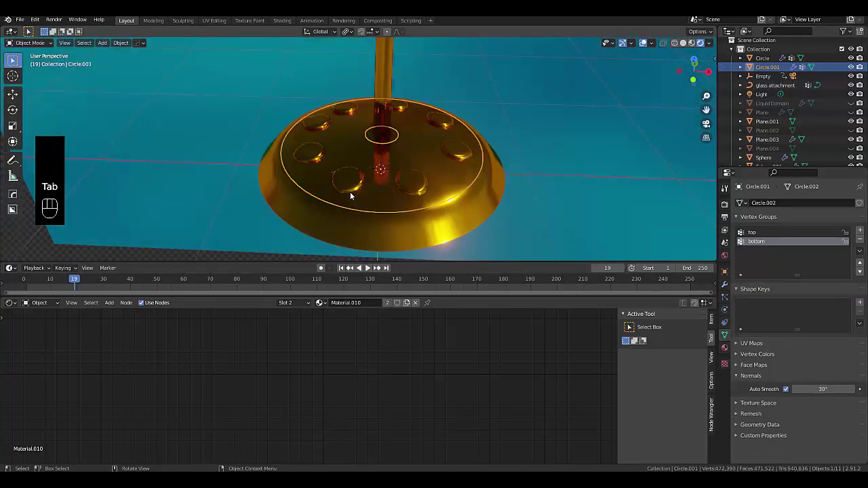
key(x)
click(350, 195)
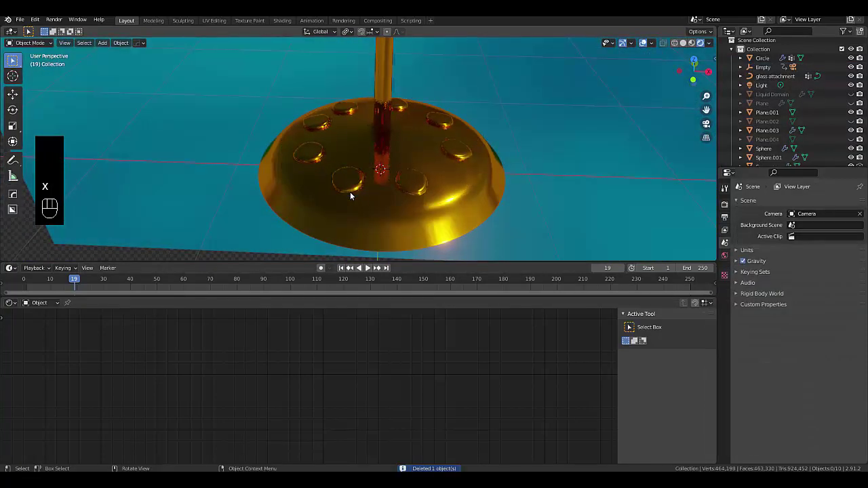
Select the golden base object Circle and enter Edit Mode with its eight raised discs selected.
scroll(350, 192, up, 3)
middle_drag(350, 192, 376, 192)
key(Tab)
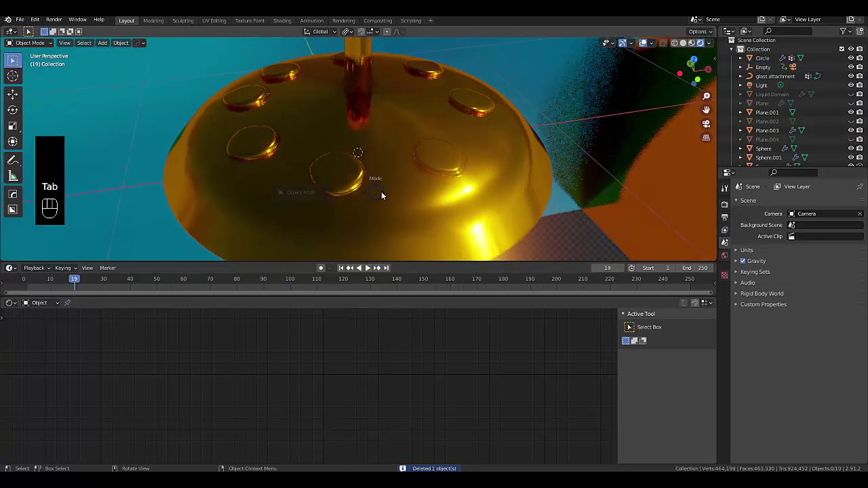
middle_drag(382, 147, 360, 159)
click(359, 159)
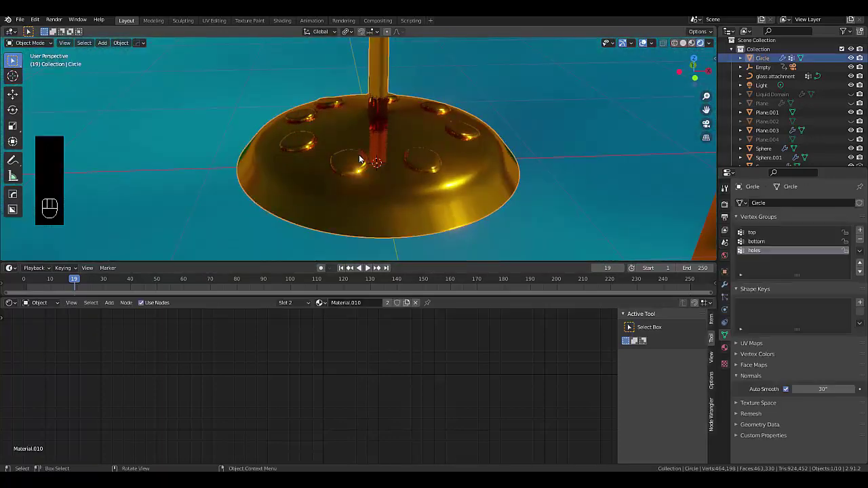
key(Tab)
click(421, 161)
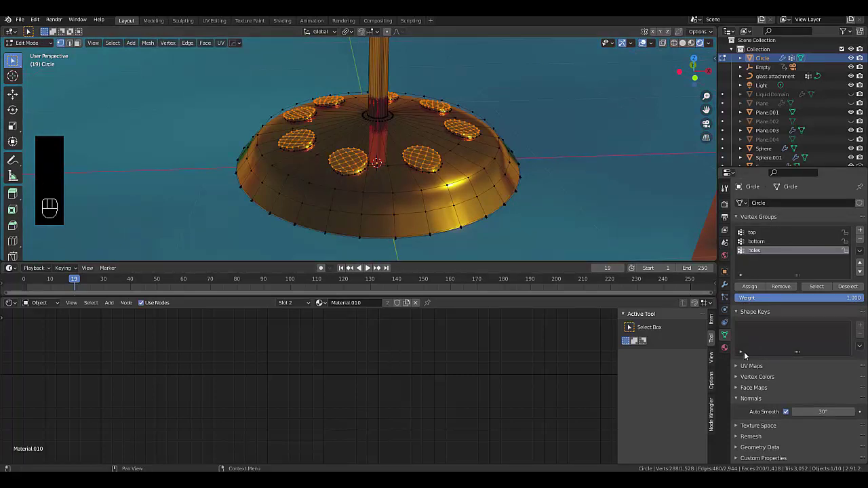
Try to remove Material.003 from the base object, and add a third material slot with a new material.
click(724, 347)
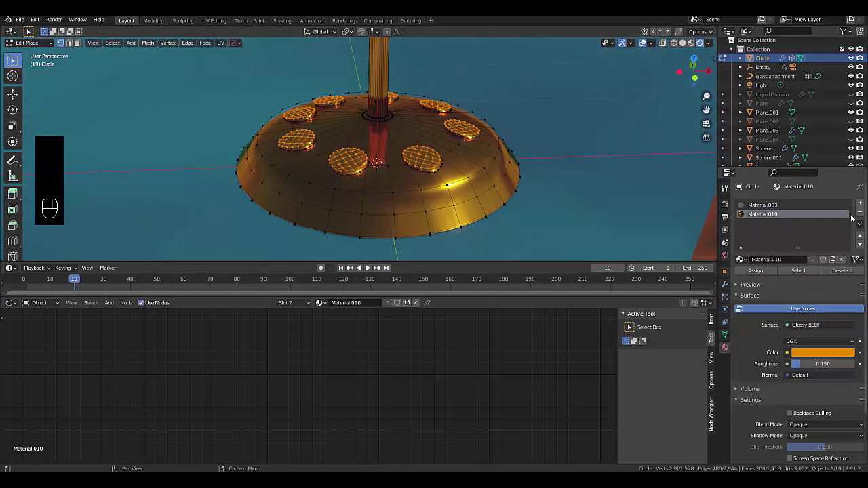
click(793, 205)
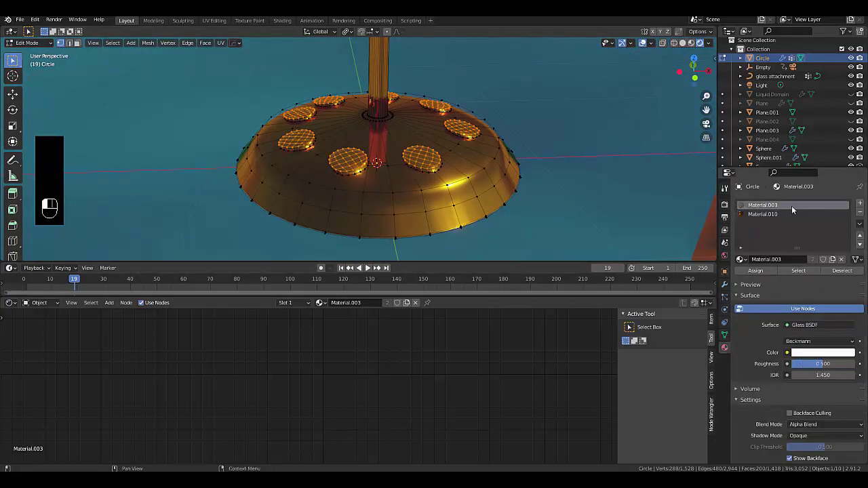
click(862, 213)
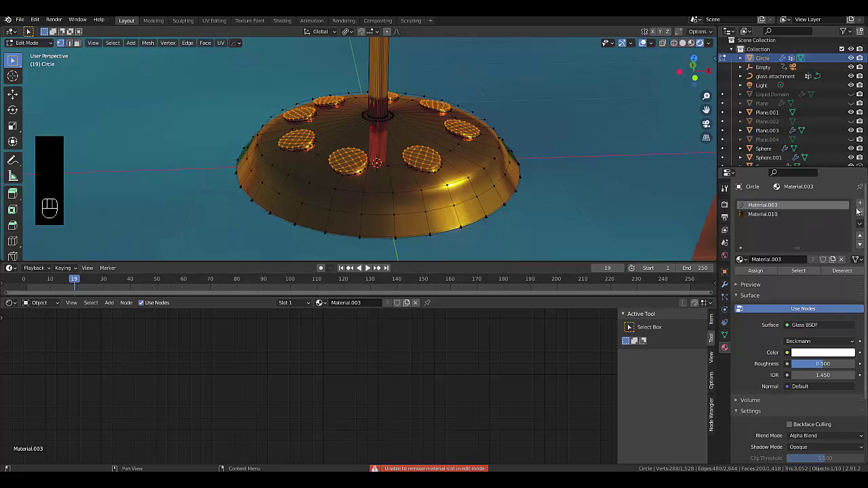
click(861, 205)
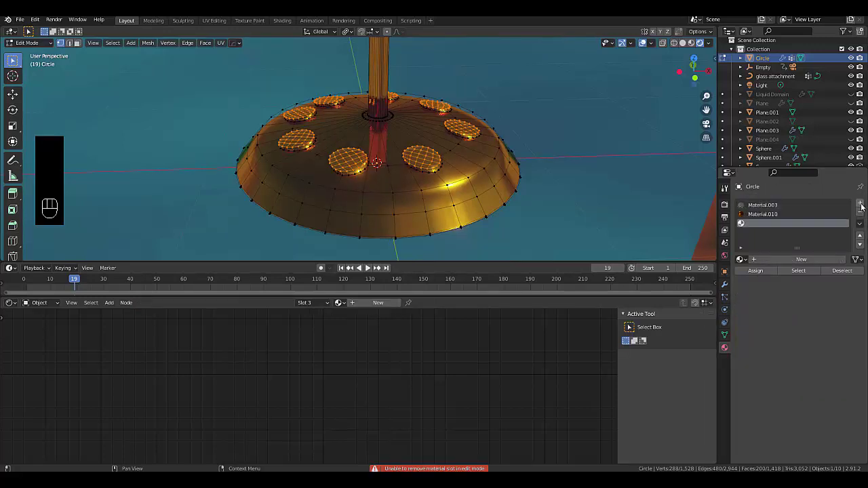
click(795, 261)
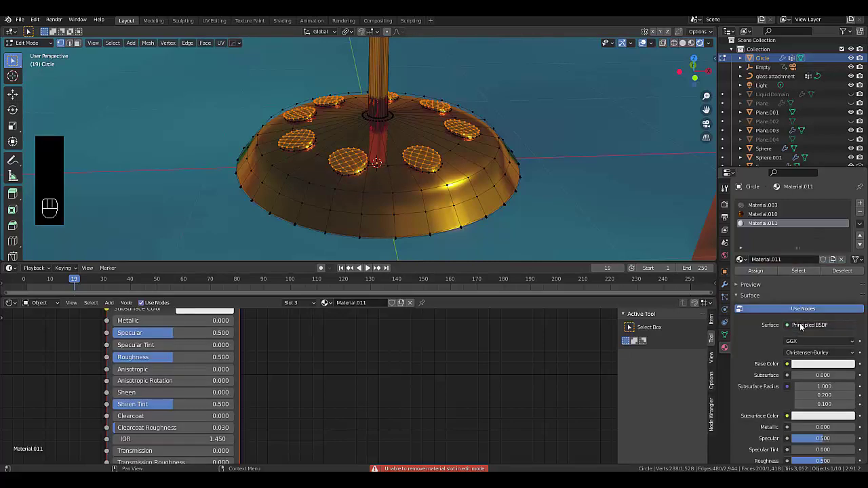
Make the new material an Emission shader with a fully saturated red colour of hue 0.022 and a strength of 5.
click(802, 326)
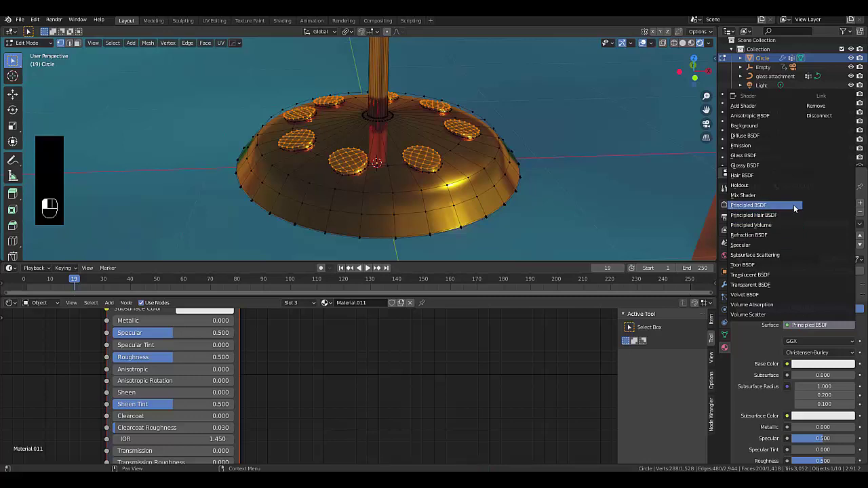
click(766, 145)
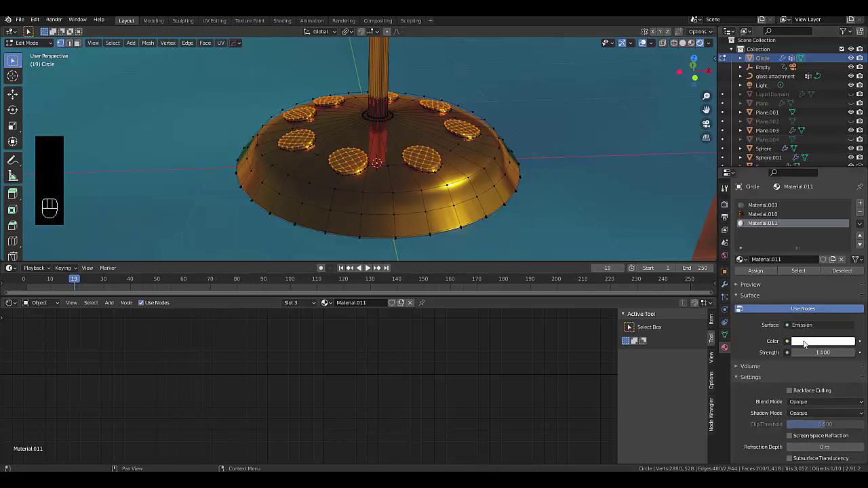
click(807, 341)
click(810, 276)
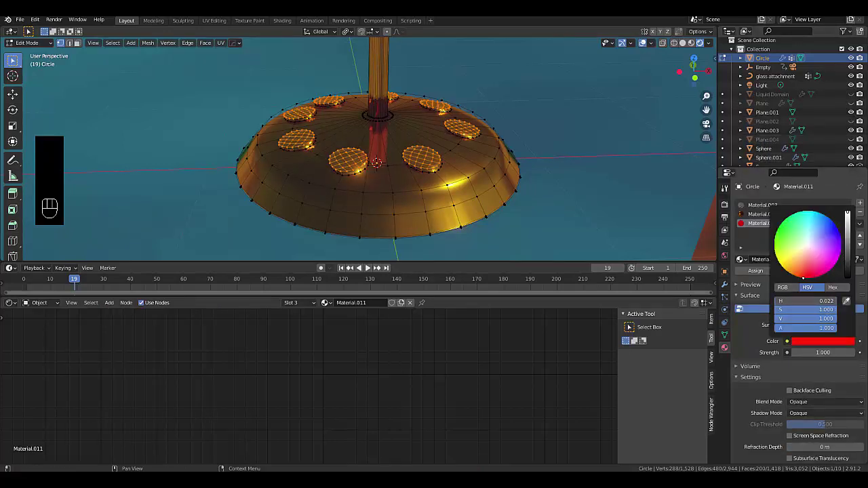
click(823, 352)
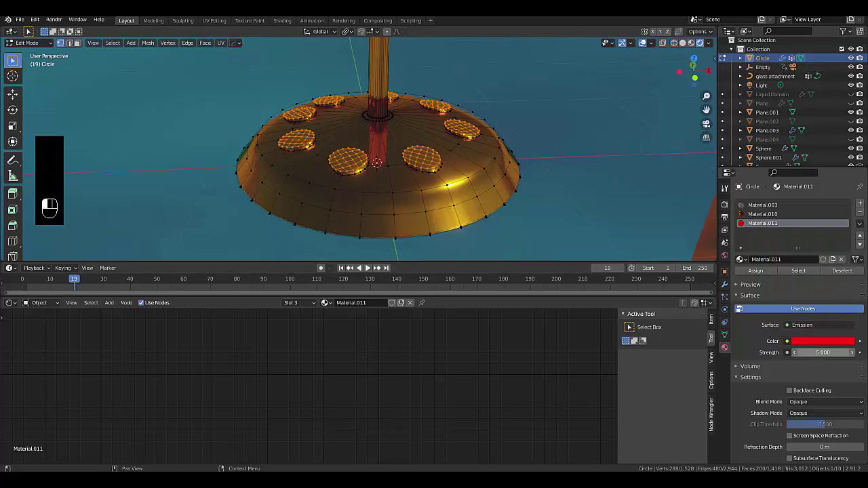
Assign the red emission material to the eight selected discs on the golden base and return to Object Mode.
key(Return)
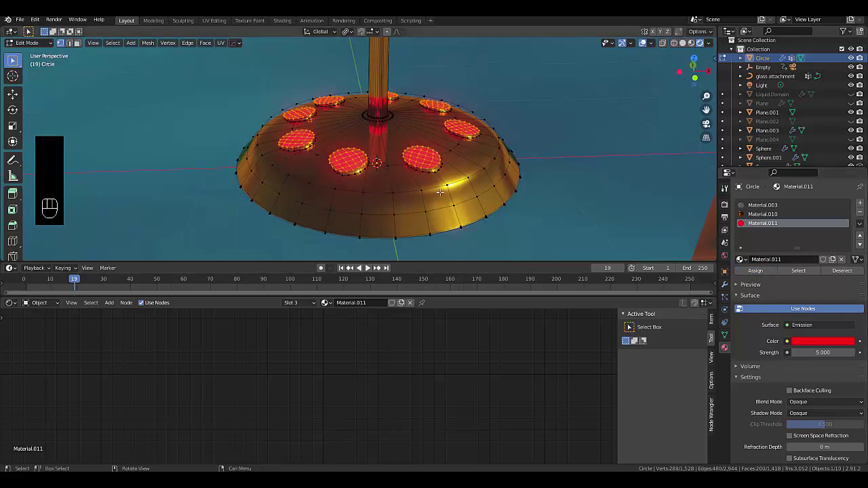
scroll(389, 147, down, 2)
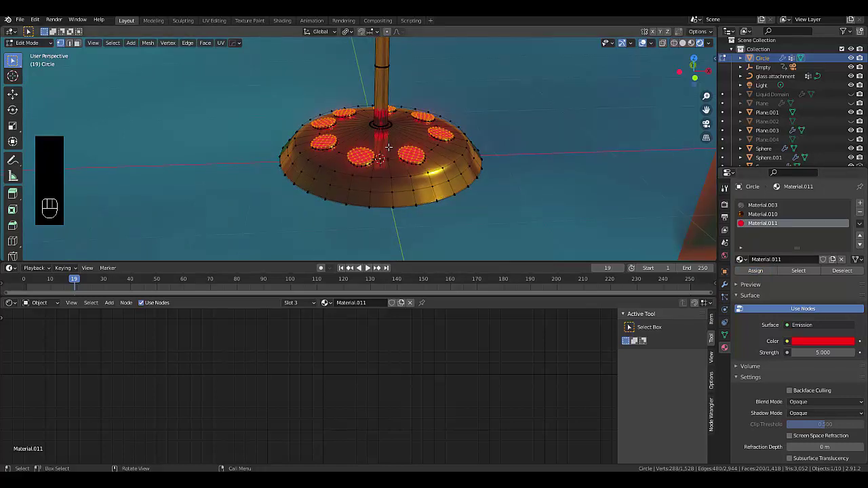
key(Tab)
click(334, 149)
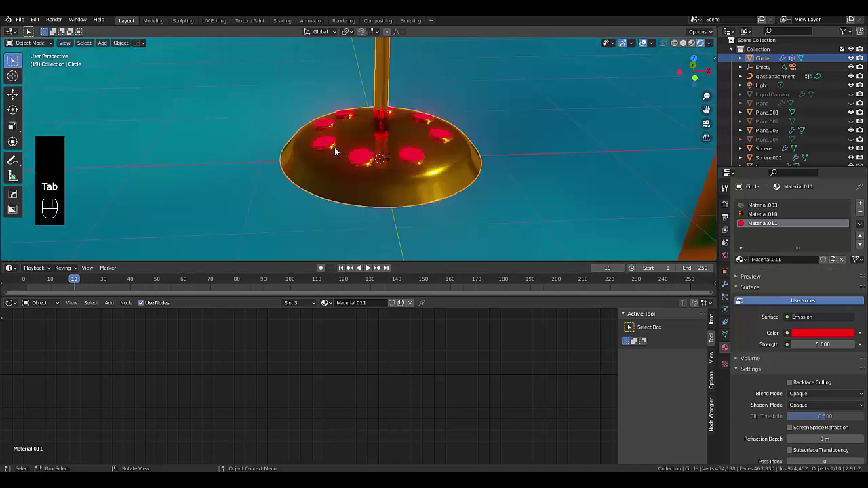
scroll(335, 148, down, 3)
middle_drag(335, 147, 476, 148)
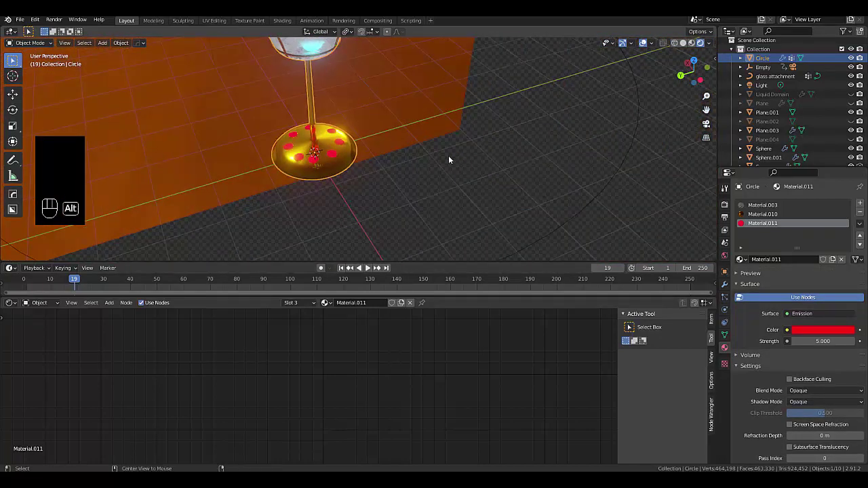
Reveal all hidden objects and inspect the glass and its red discs inside the coloured room.
key(alt+h)
middle_drag(448, 160, 362, 133)
scroll(363, 132, up, 5)
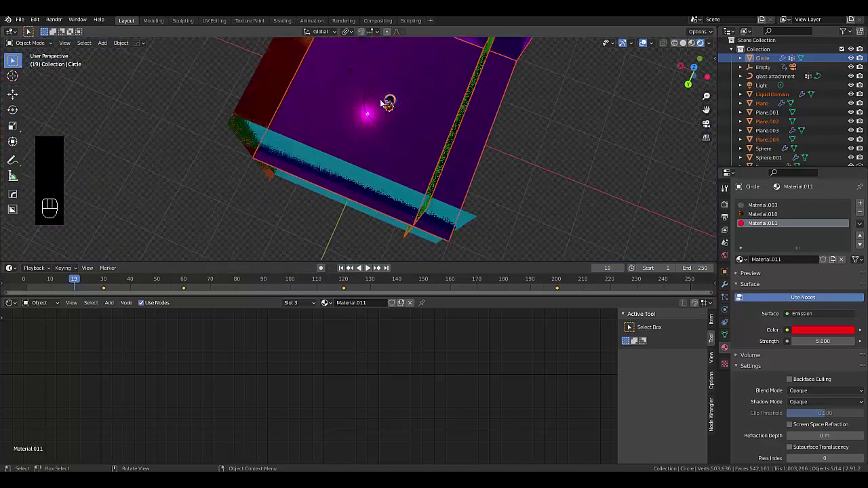
scroll(406, 118, down, 3)
scroll(417, 86, up, 4)
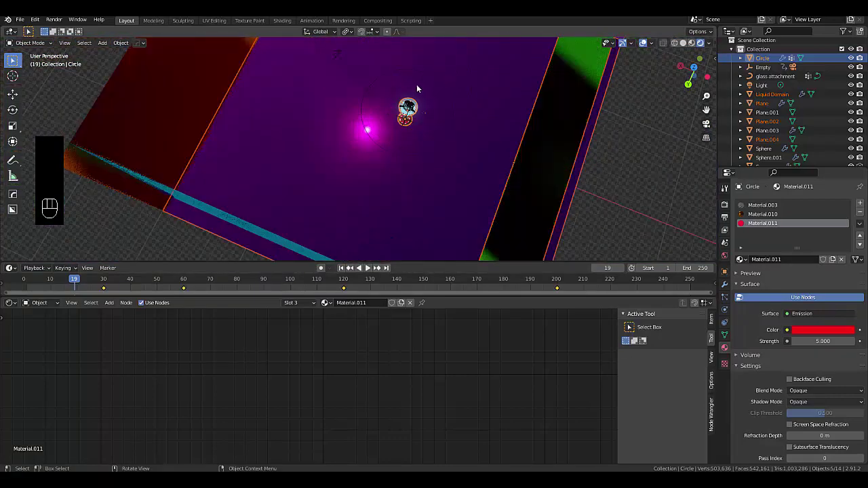
scroll(416, 86, down, 3)
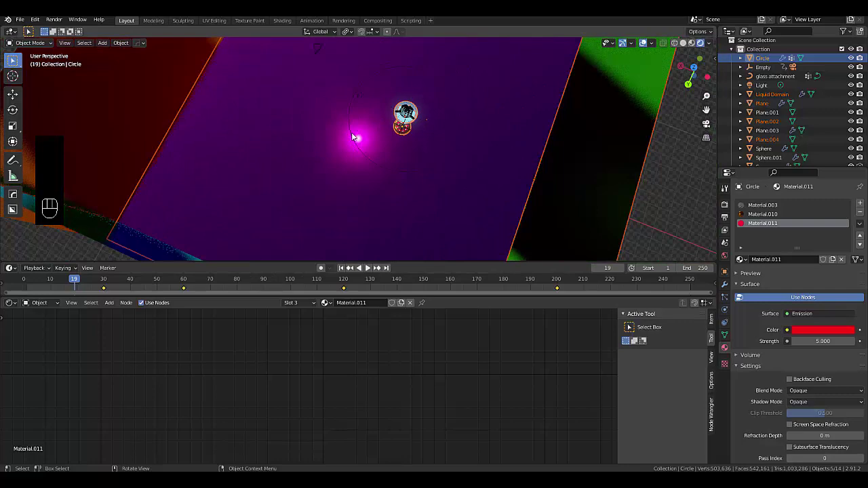
middle_drag(411, 95, 453, 76)
scroll(394, 80, up, 3)
scroll(393, 79, up, 3)
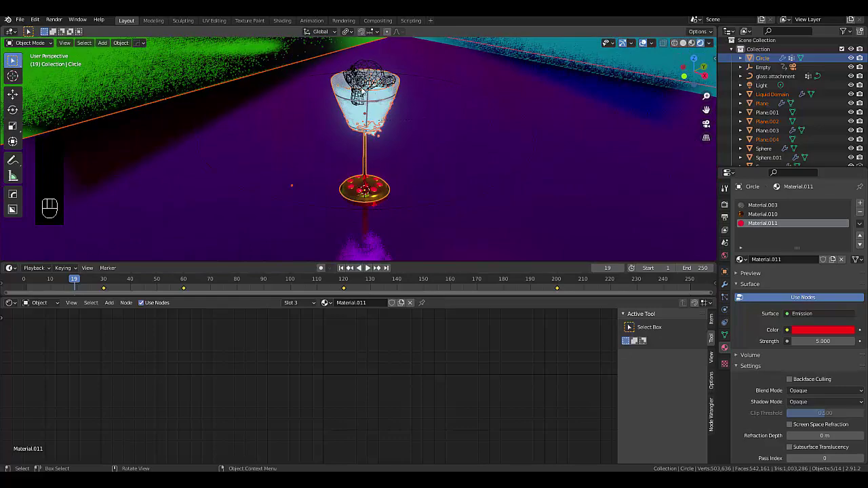
scroll(375, 141, up, 3)
middle_drag(375, 141, 346, 159)
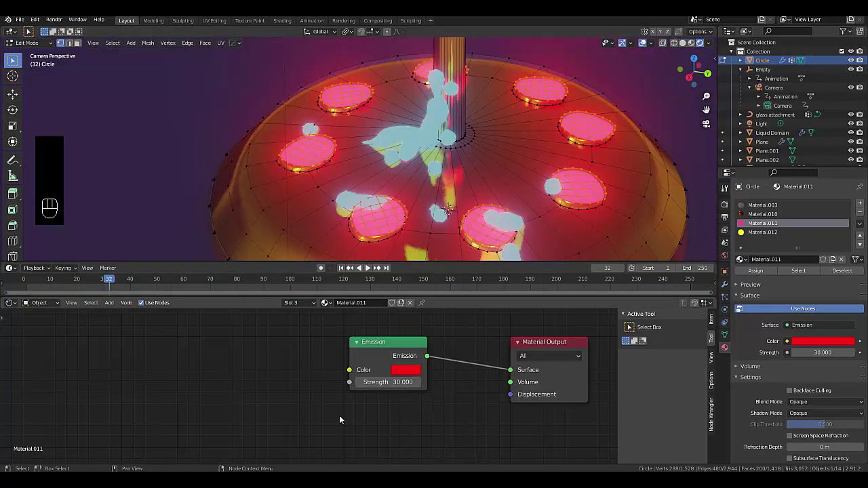
Add an Object Info node to Material.011 and connect its Random output to the Emission colour.
scroll(320, 388, down, 1)
scroll(400, 393, up, 3)
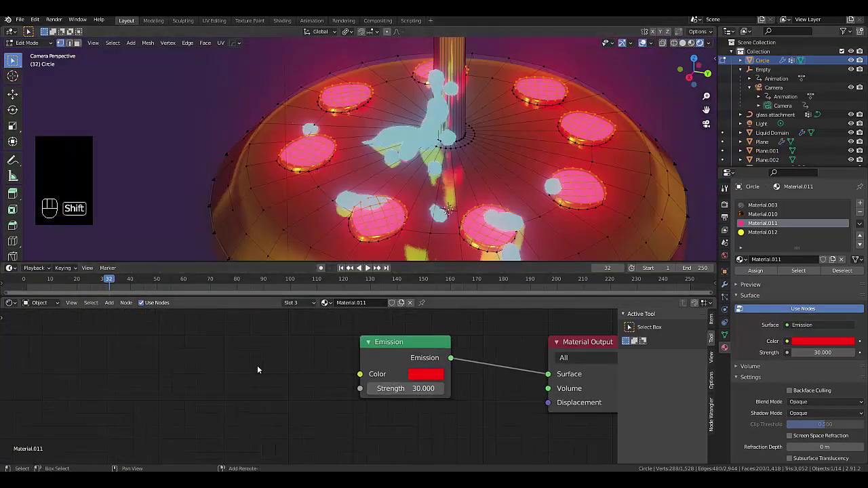
key(shift+a)
mouse_move(256, 380)
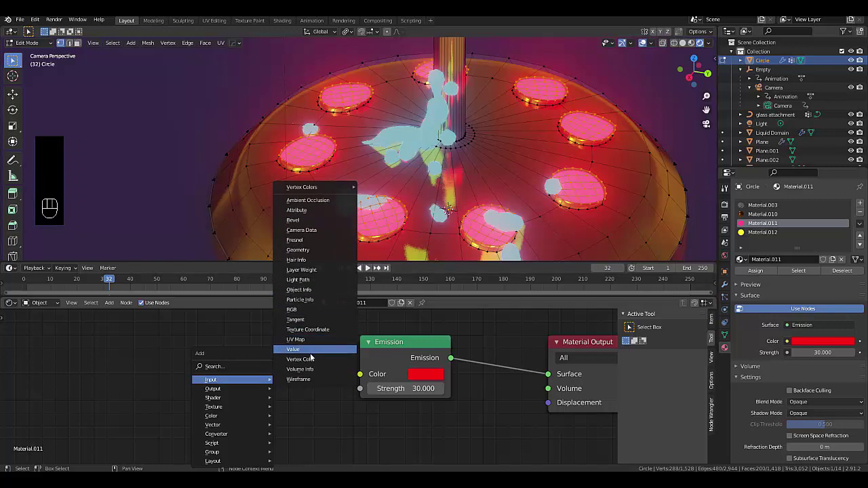
click(227, 366)
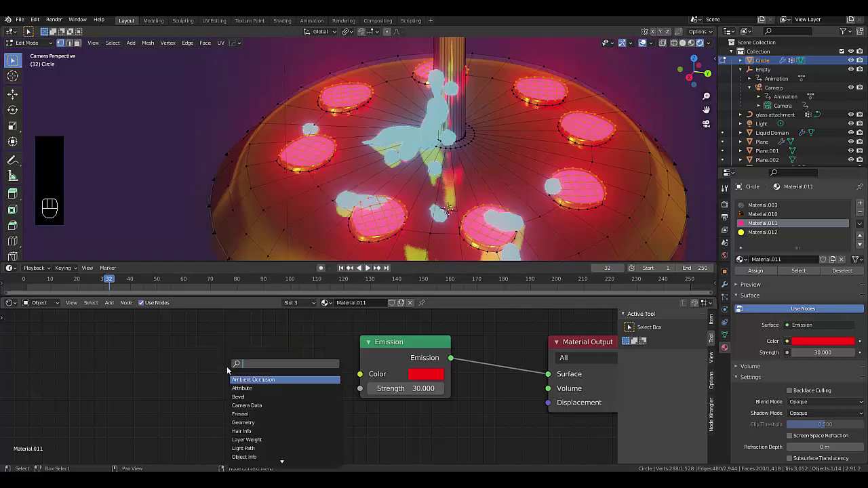
text(ob)
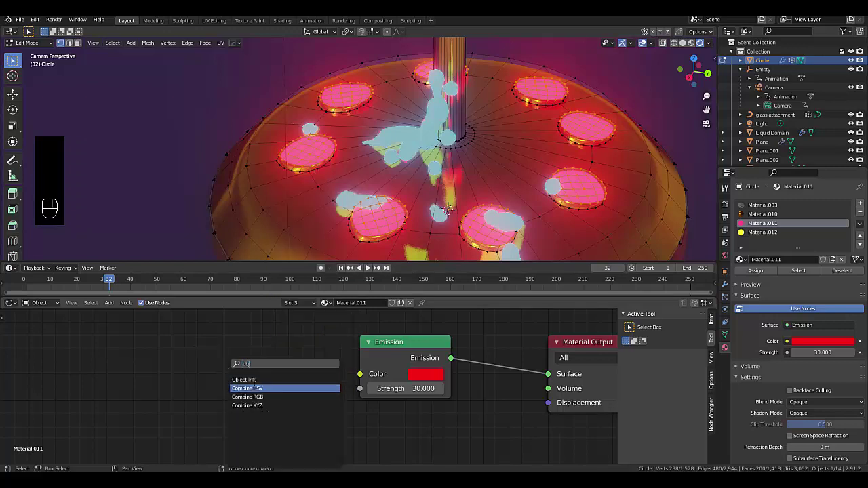
click(252, 380)
click(187, 331)
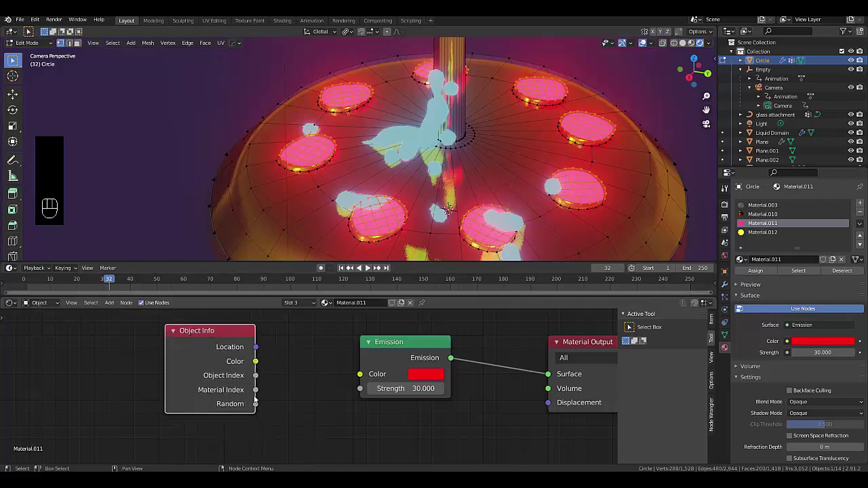
drag(256, 404, 360, 377)
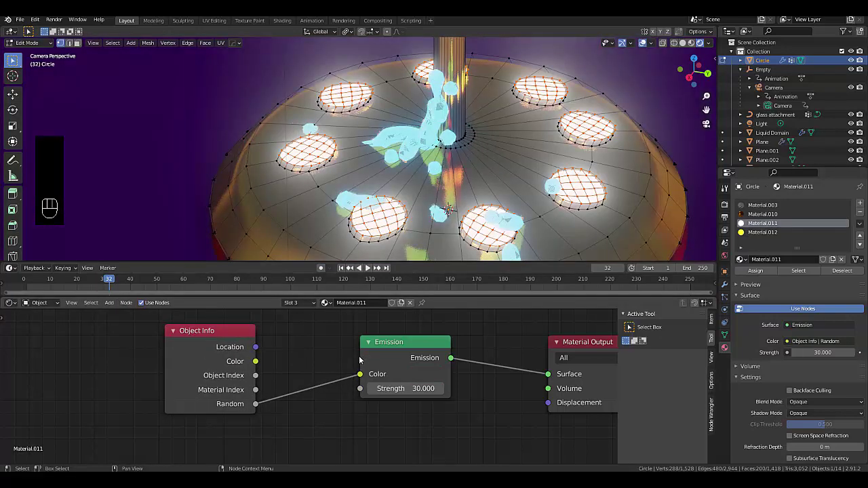
Insert a ColorRamp node between the Object Info Random output and the Emission colour, and place it level with the other nodes.
scroll(325, 422, down, 2)
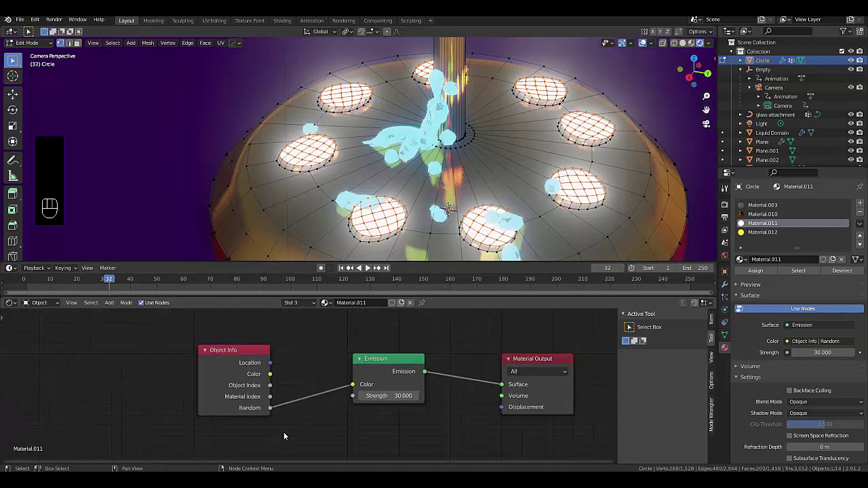
scroll(284, 428, up, 3)
drag(420, 334, 444, 333)
key(shift+a)
mouse_move(282, 432)
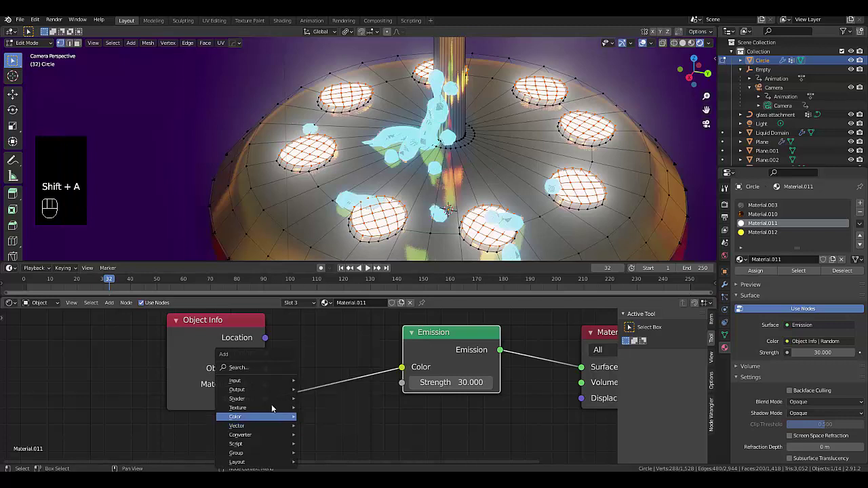
mouse_move(265, 400)
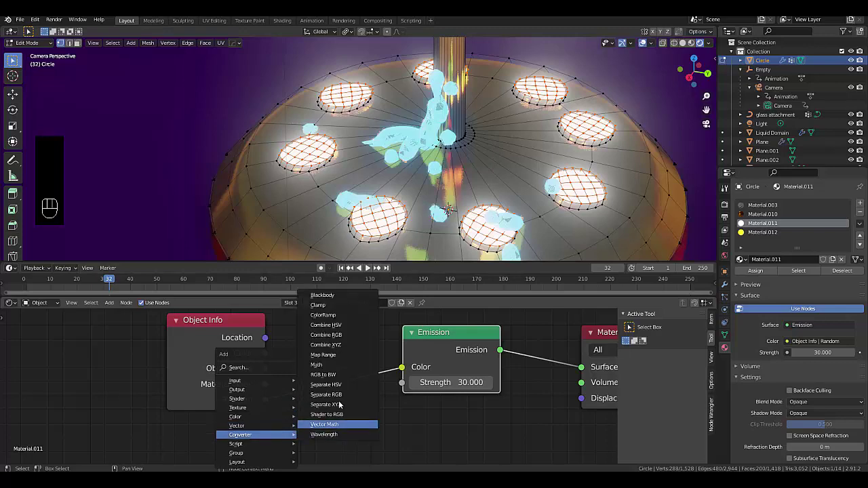
click(324, 315)
click(303, 359)
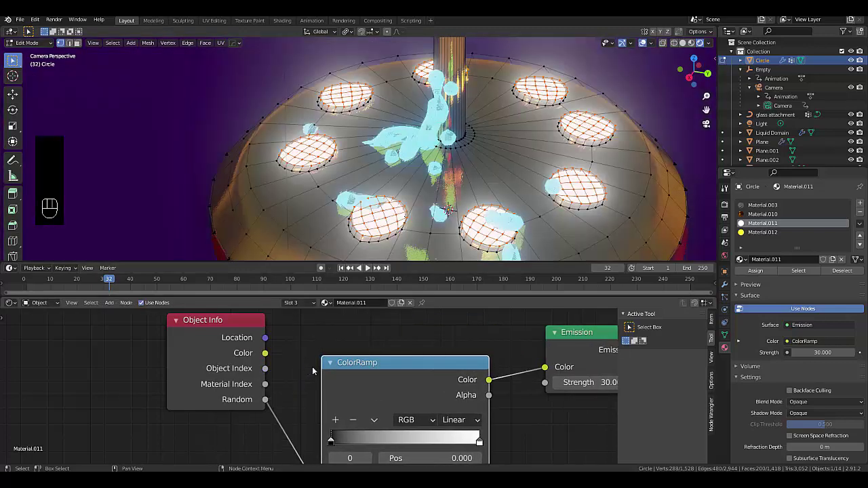
drag(374, 353, 373, 321)
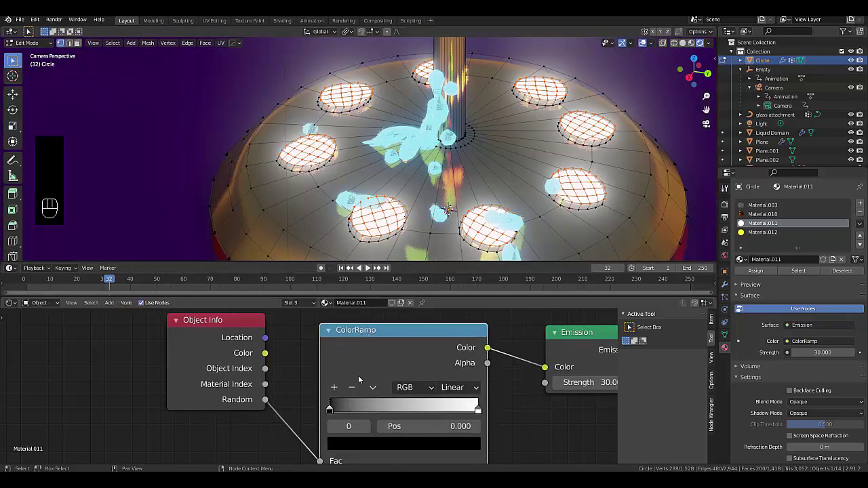
Set the ColorRamp to HSV colour mode with Far interpolation.
click(420, 392)
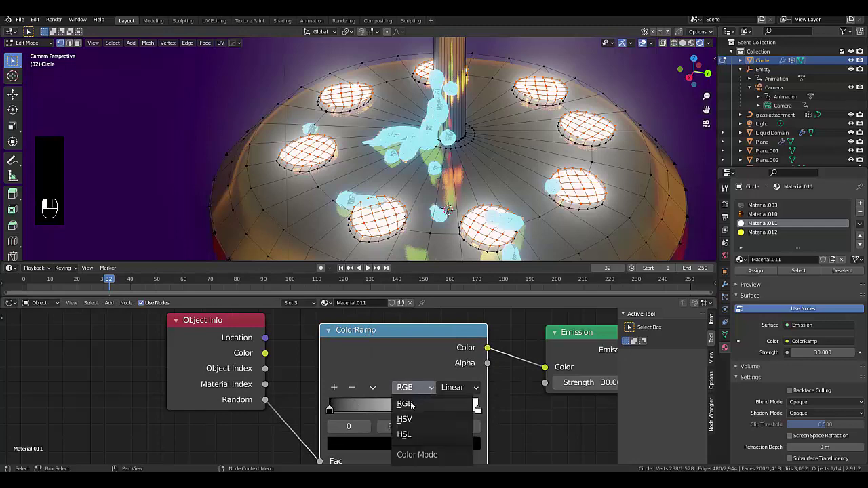
click(406, 420)
click(451, 387)
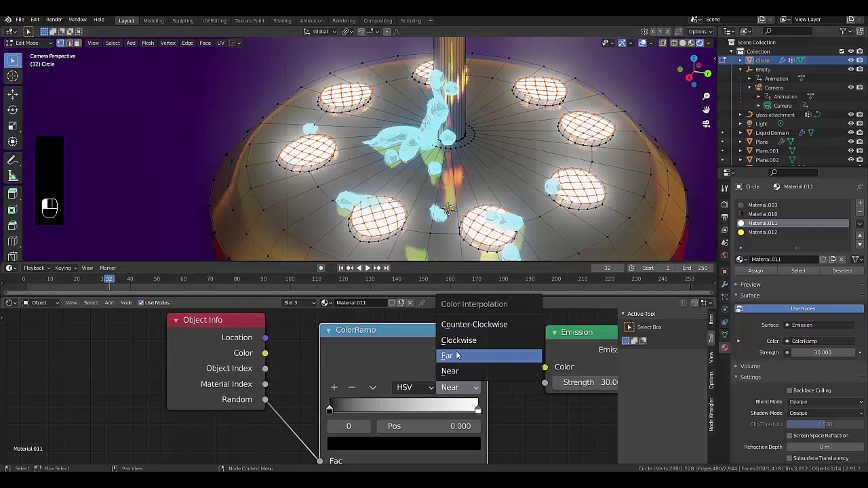
click(457, 355)
scroll(418, 405, up, 2)
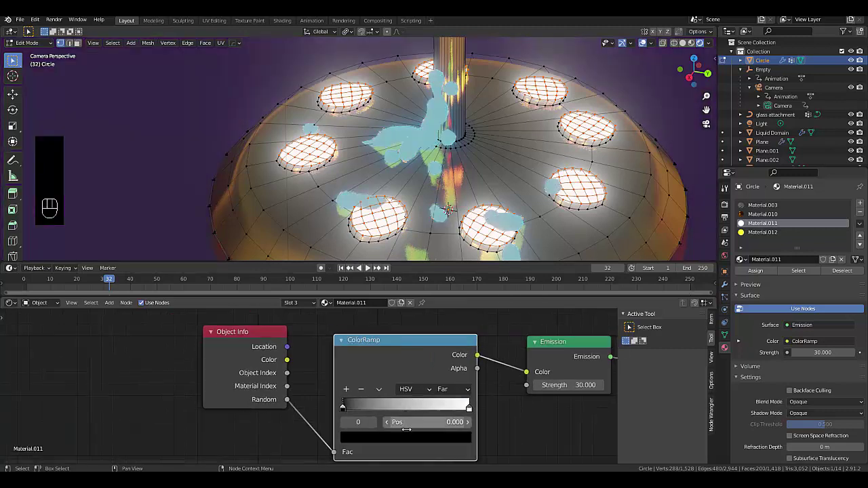
Set both end stops of the ColorRamp, at positions 1.000 and 0.000, to fully saturated red.
click(481, 400)
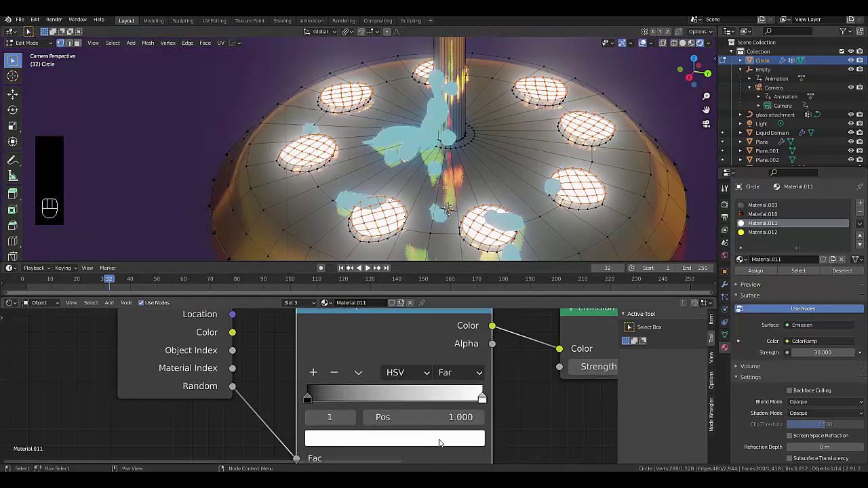
click(395, 439)
drag(347, 383, 428, 383)
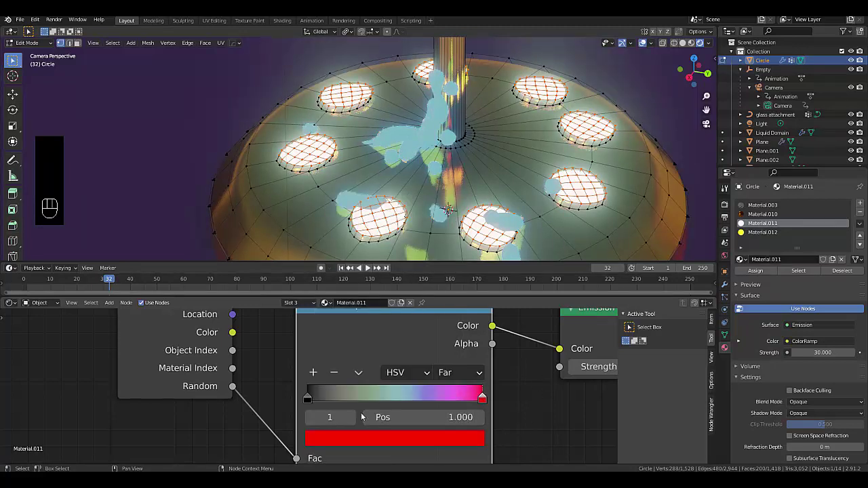
click(308, 398)
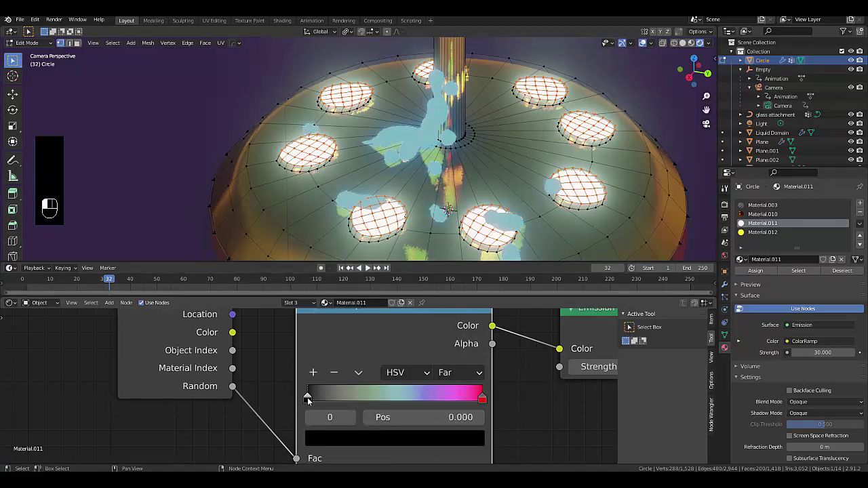
click(370, 439)
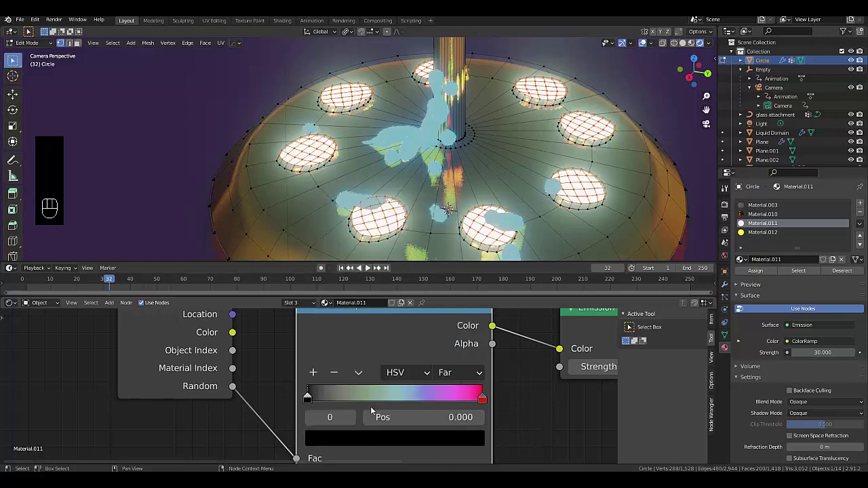
click(392, 438)
drag(392, 397, 447, 397)
drag(328, 381, 428, 381)
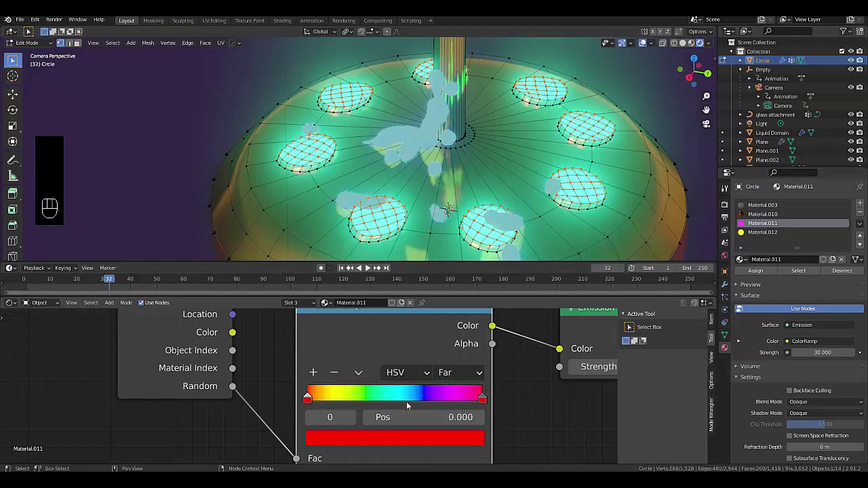
Move the Object Info and ColorRamp nodes away from the Emission node to leave a wide gap.
scroll(406, 402, down, 1)
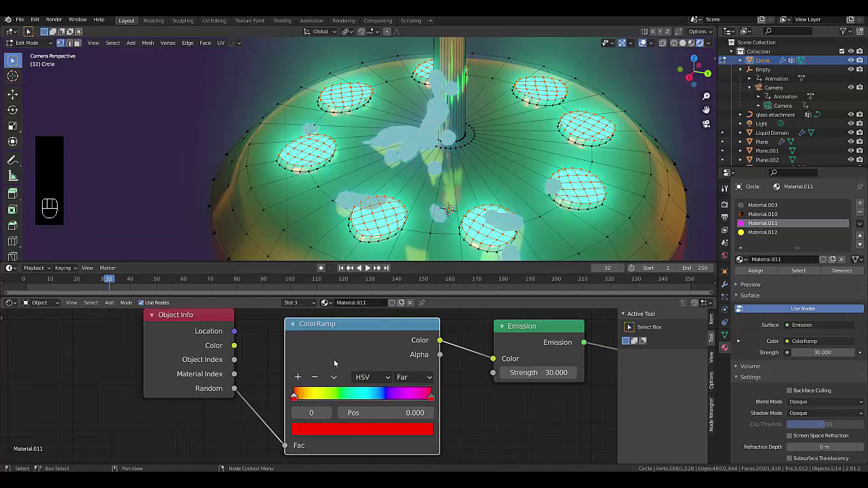
scroll(335, 364, down, 2)
click(228, 353)
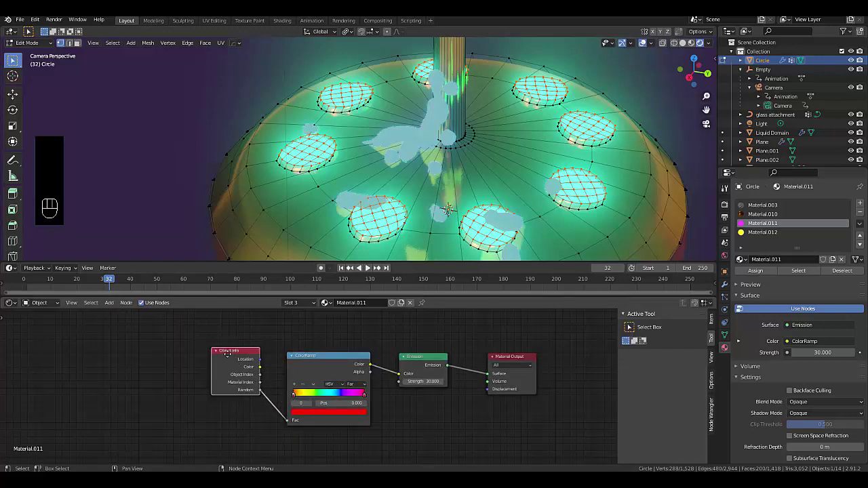
drag(231, 357, 187, 360)
drag(323, 355, 265, 351)
scroll(323, 341, up, 4)
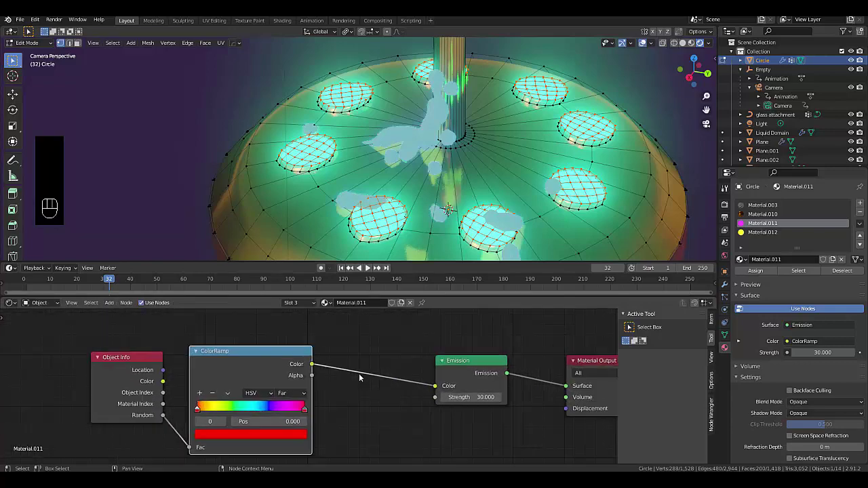
scroll(359, 376, up, 1)
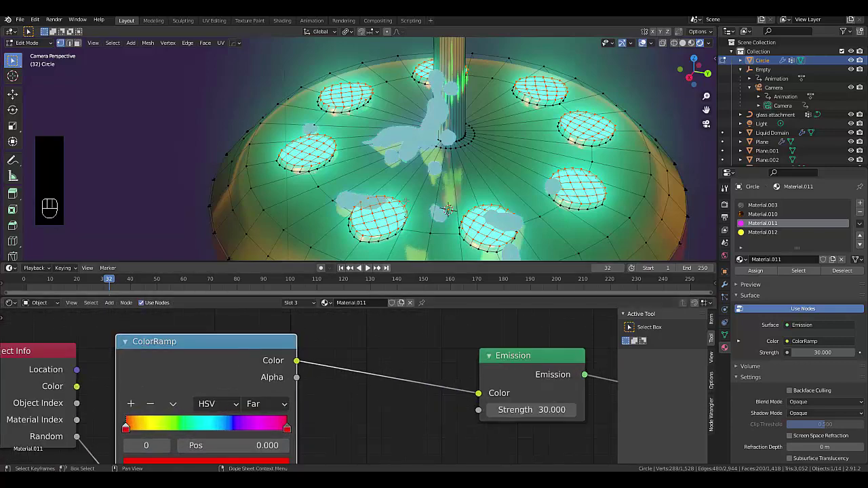
middle_drag(387, 224, 376, 239)
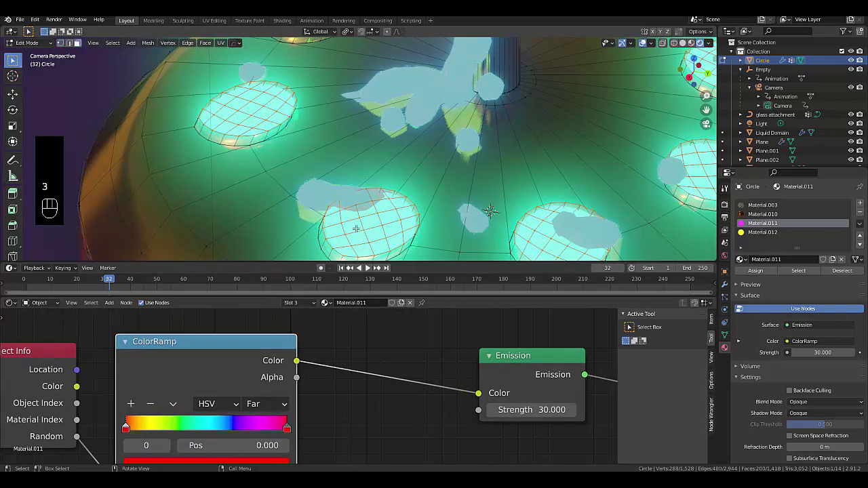
alt+click(332, 204)
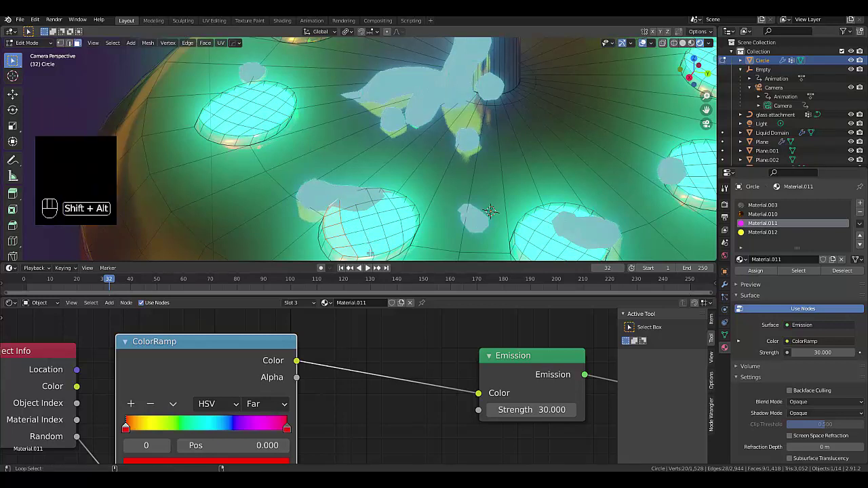
alt+shift+click(367, 239)
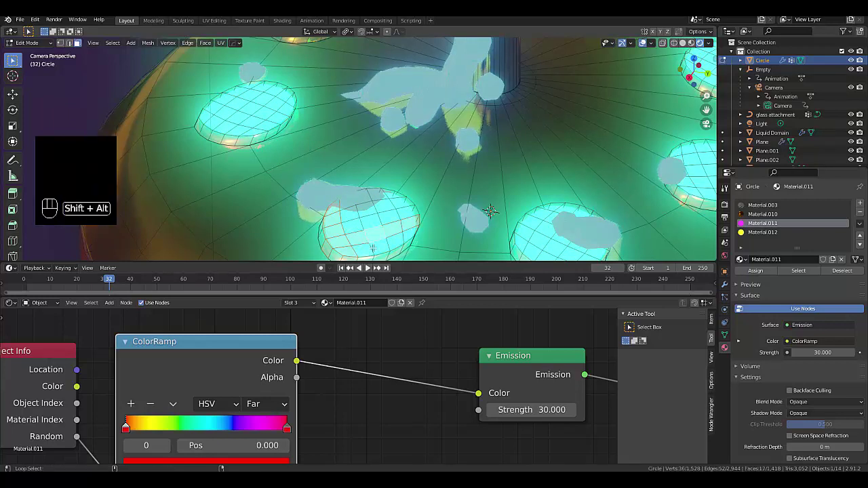
alt+shift+click(360, 230)
click(359, 219)
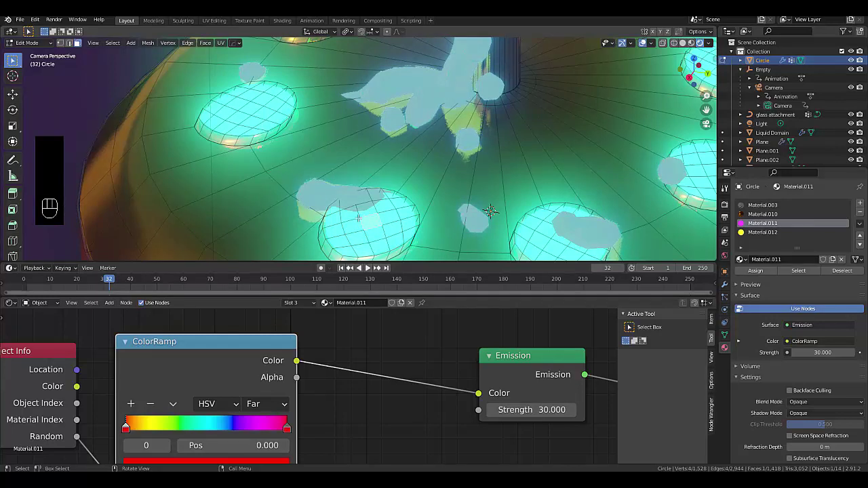
Select all top faces of the front disc beside the 3D cursor and assign Material.012 to them.
alt+click(356, 202)
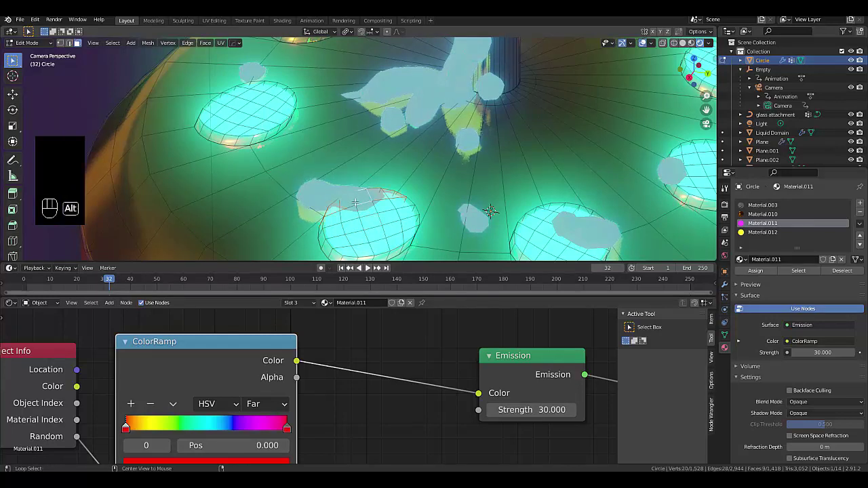
alt+shift+click(361, 221)
alt+shift+click(365, 229)
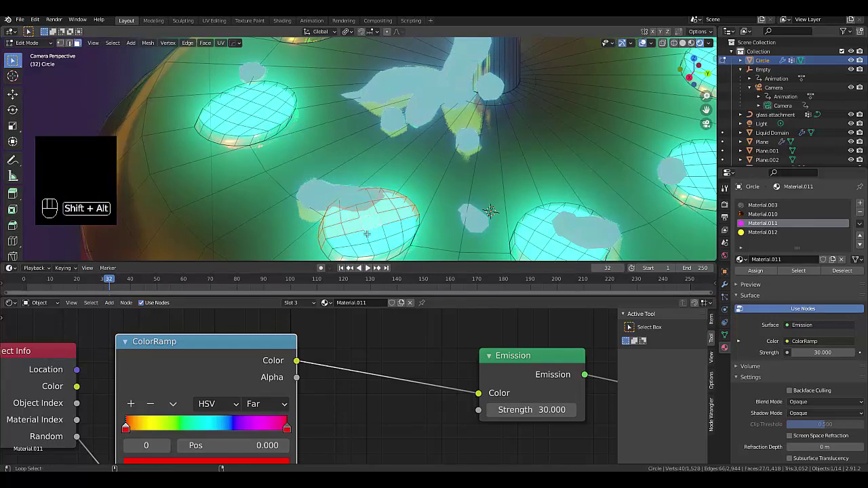
alt+shift+click(370, 248)
alt+shift+click(370, 250)
middle_drag(371, 249, 365, 252)
scroll(365, 253, up, 6)
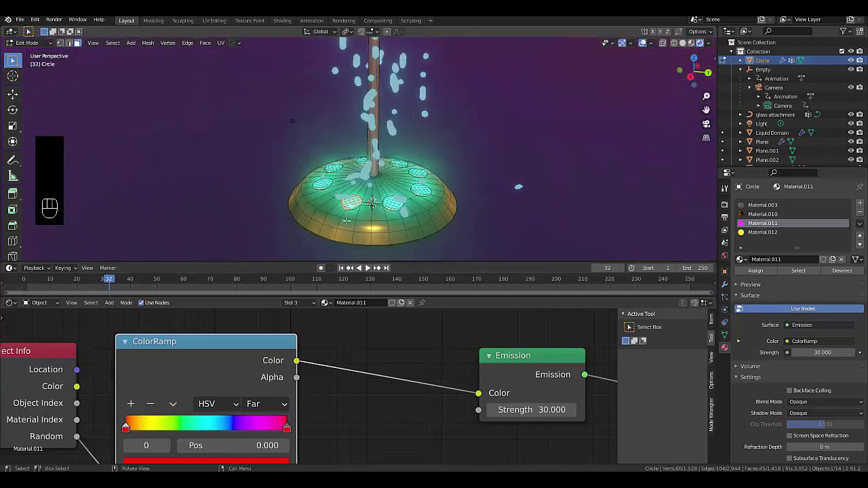
click(763, 232)
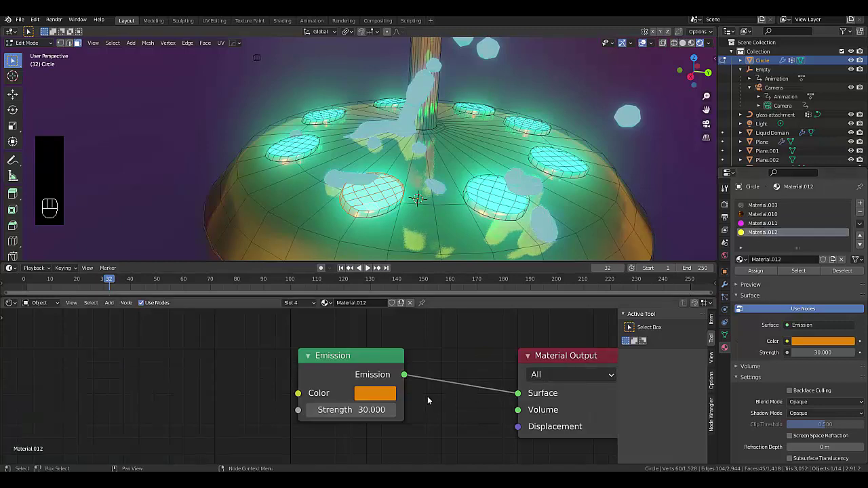
click(755, 271)
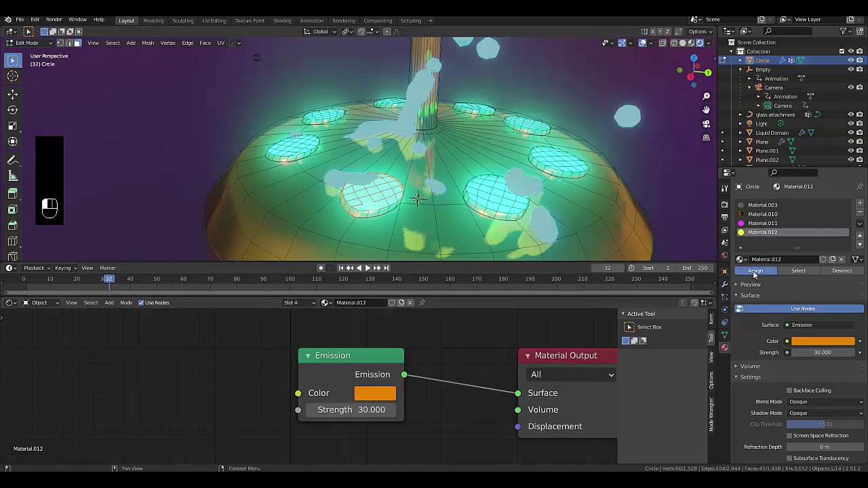
Add all faces of the disc two places around the base from the yellow disc to the face selection.
scroll(360, 162, down, 3)
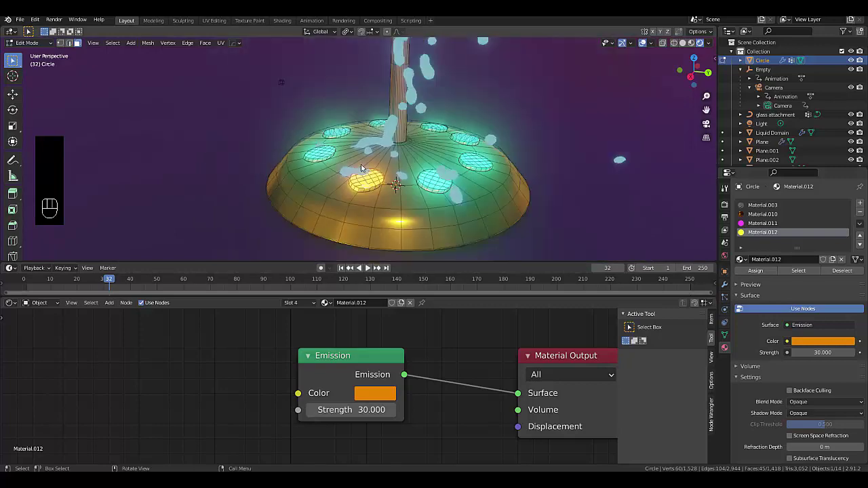
middle_drag(349, 174, 394, 179)
scroll(261, 147, up, 5)
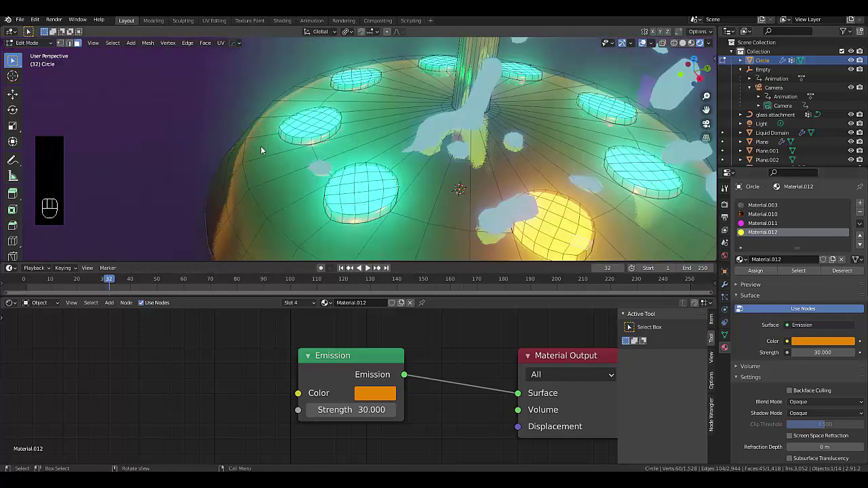
middle_drag(344, 137, 401, 155)
scroll(289, 112, up, 4)
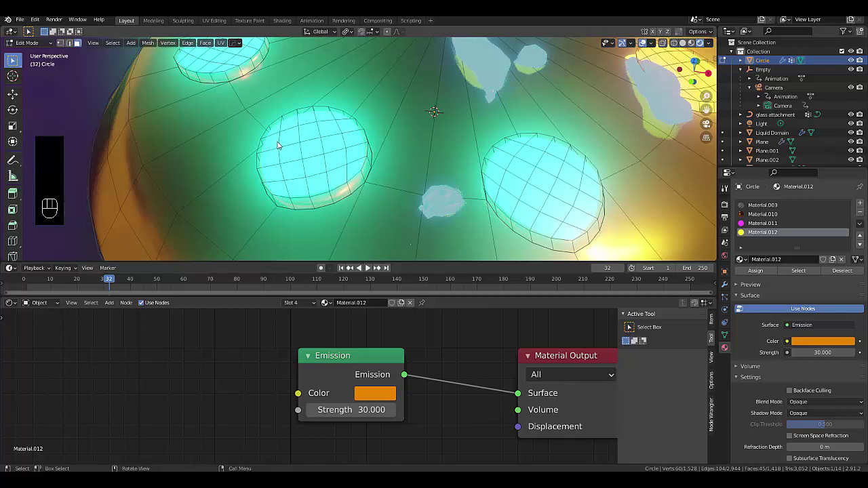
alt+shift+click(327, 177)
alt+shift+click(324, 168)
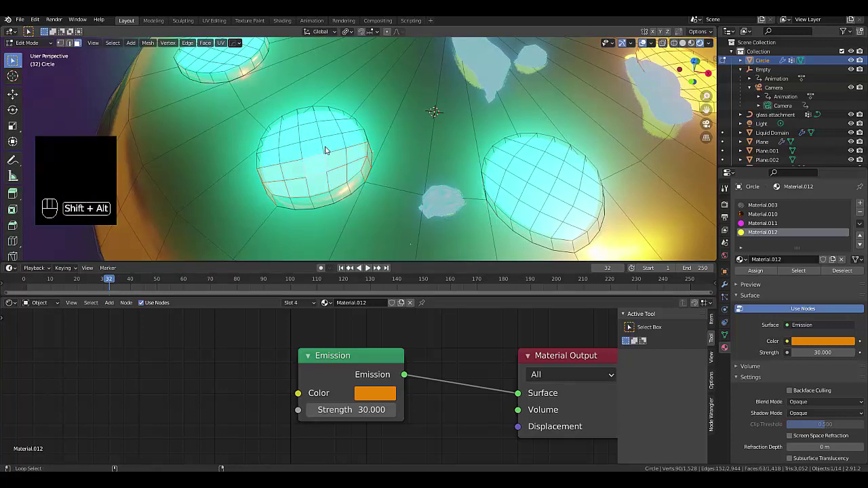
alt+shift+click(323, 149)
alt+shift+click(317, 124)
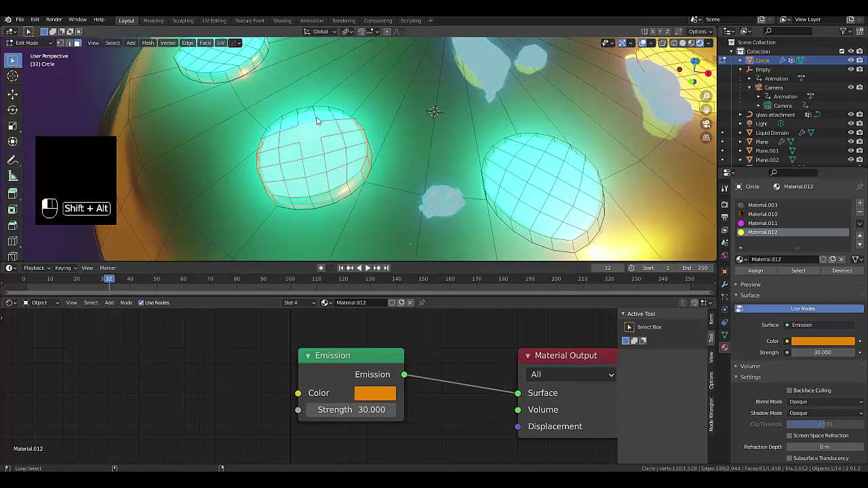
alt+shift+click(317, 120)
Extend the face selection with the whole next alternate disc, leaving one cyan disc unselected in between.
middle_drag(316, 121, 339, 151)
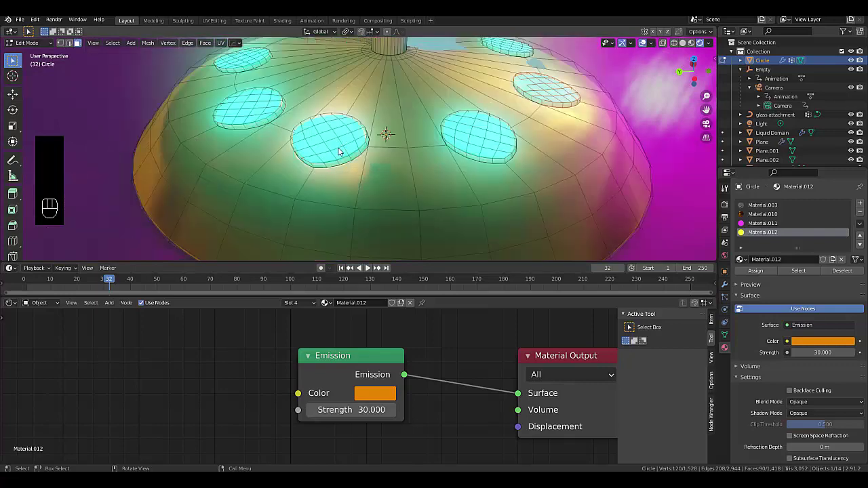
scroll(339, 151, up, 3)
alt+shift+click(342, 142)
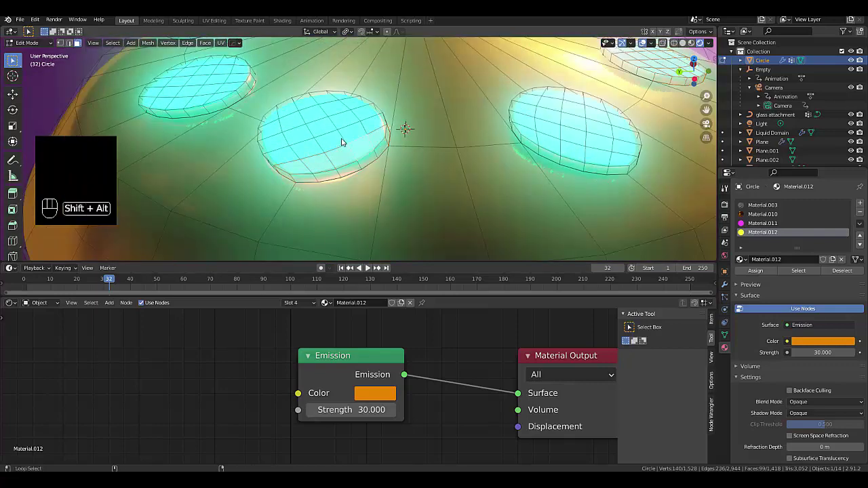
alt+shift+click(336, 128)
alt+shift+click(327, 116)
alt+shift+click(317, 111)
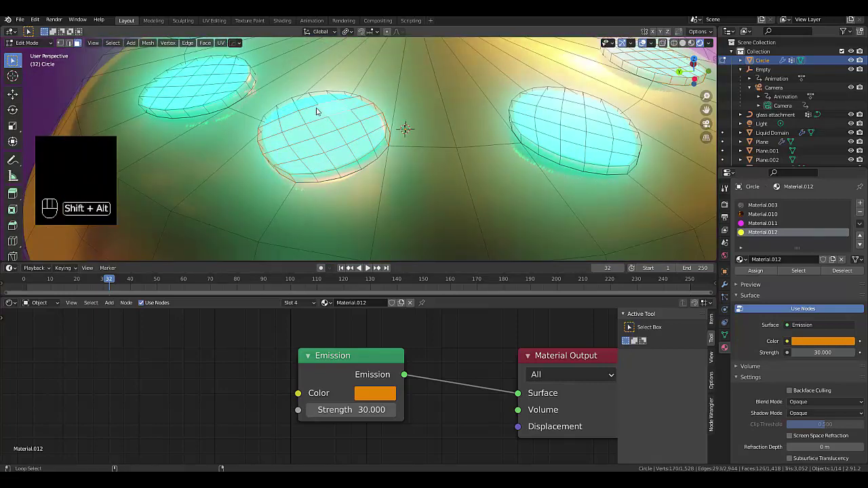
alt+shift+click(314, 107)
Add the faces of the last alternate disc to the selection and assign Material.012 to the selected discs.
scroll(320, 138, down, 7)
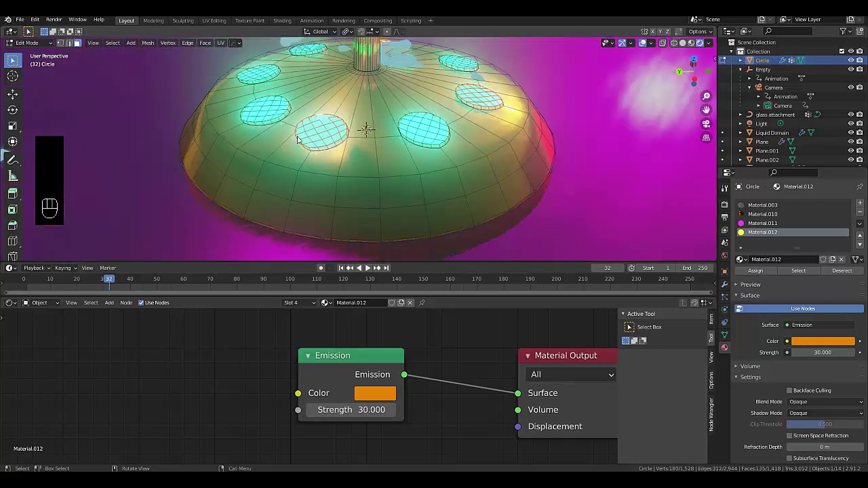
middle_drag(321, 139, 322, 152)
scroll(322, 156, up, 8)
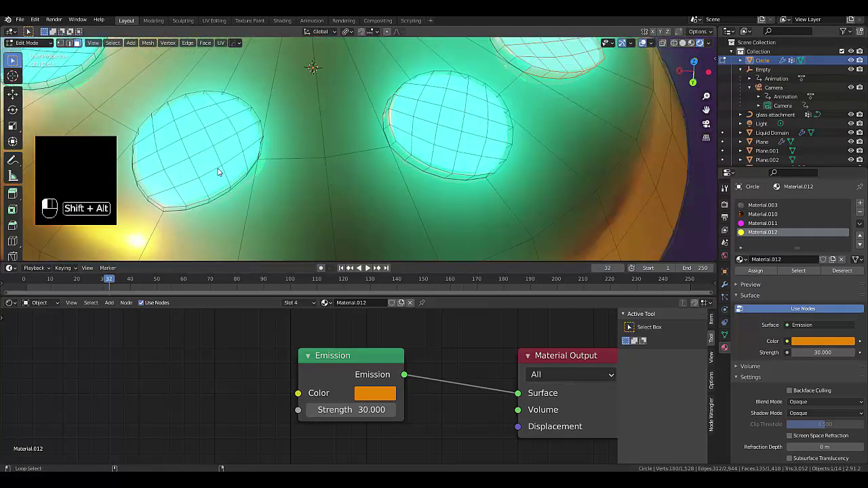
alt+shift+click(215, 160)
alt+shift+click(201, 123)
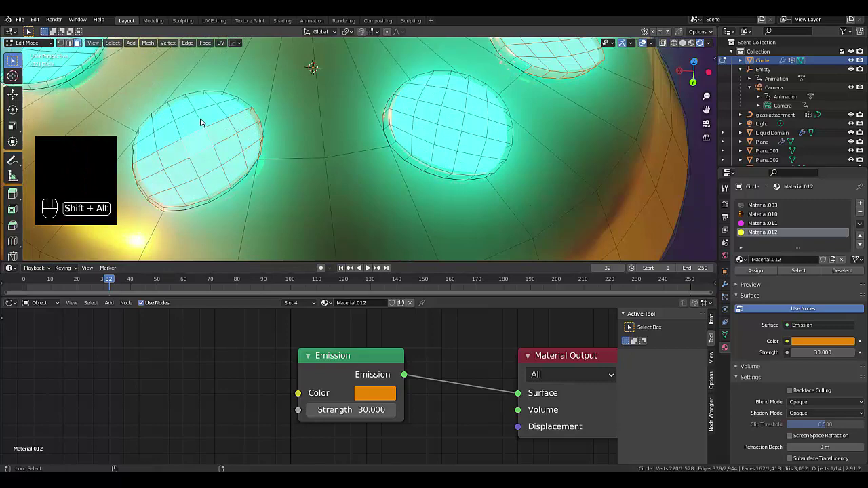
alt+shift+click(189, 109)
alt+shift+click(191, 107)
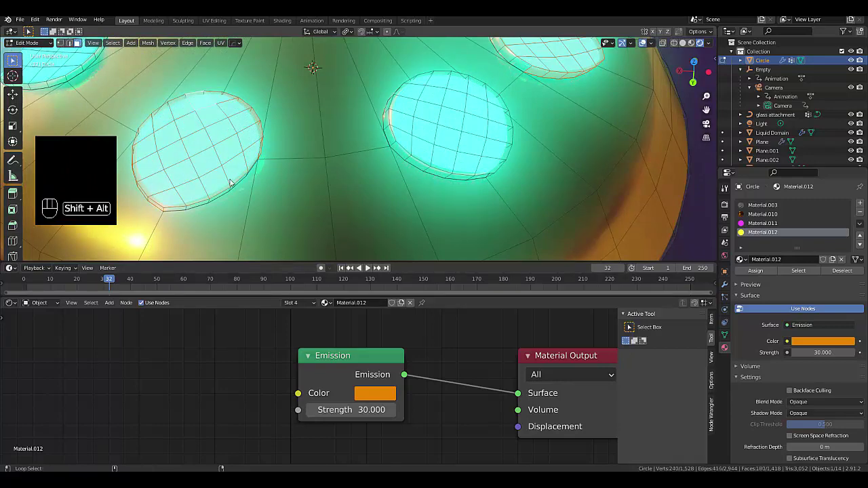
scroll(183, 115, down, 6)
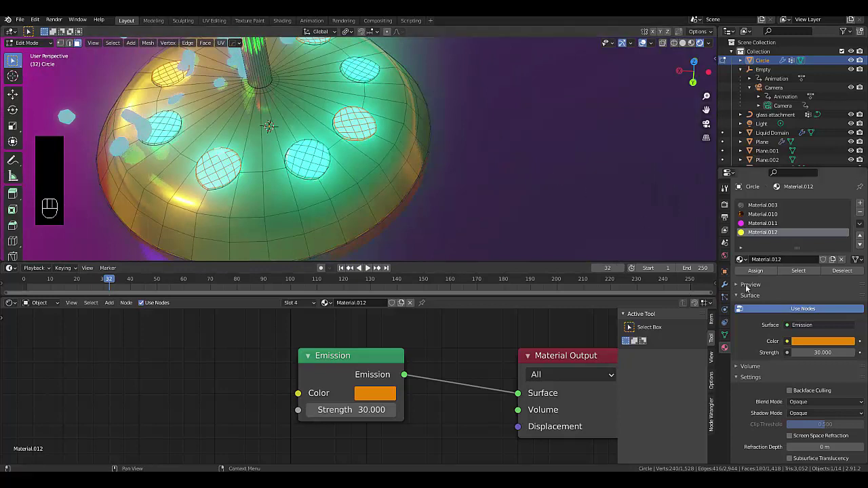
Create a vertex group named "holes 2" and assign the selected alternate discs to it.
click(725, 335)
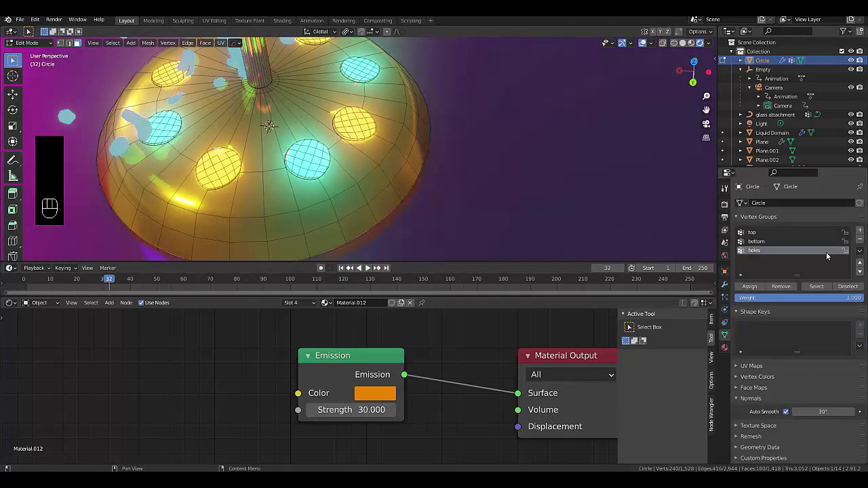
click(860, 232)
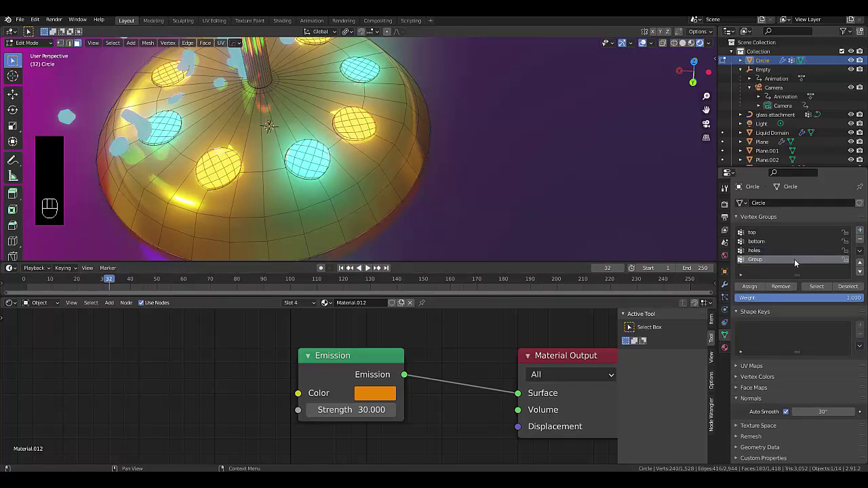
click(757, 264)
key(BackSpace)
key(BackSpace)
key(BackSpace)
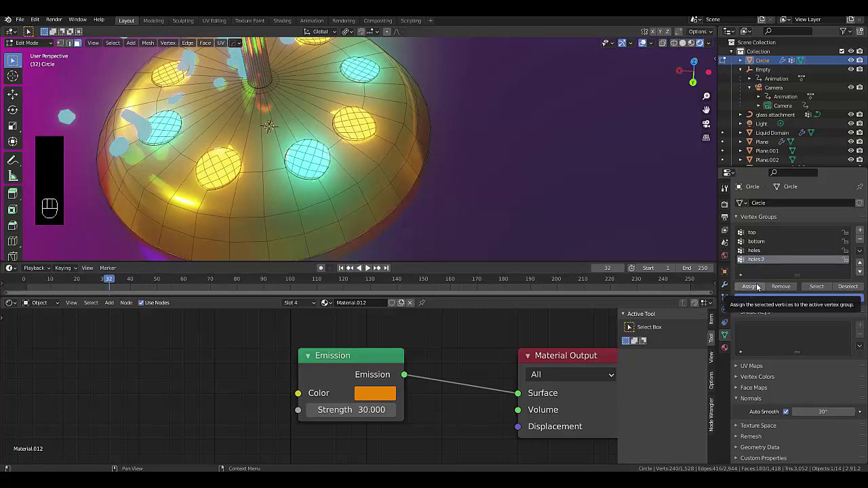
click(758, 287)
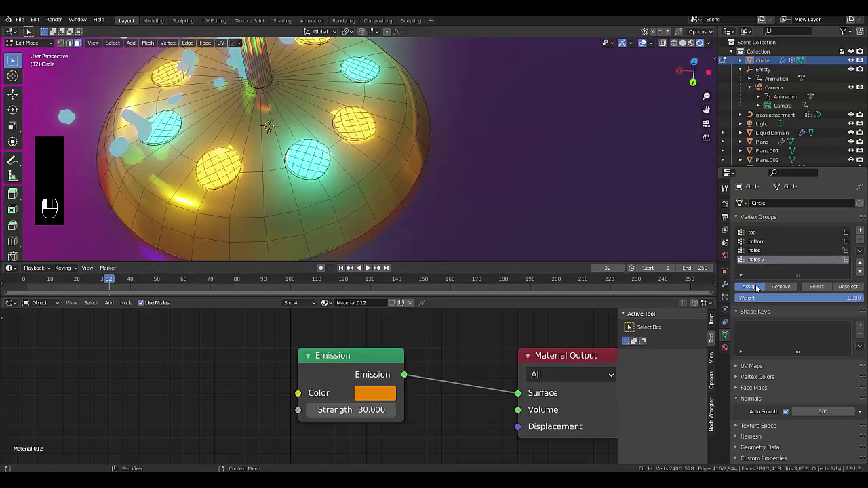
Change the Emission colour of Material.012 from the colour wheel to bright cyan.
middle_drag(403, 145, 292, 251)
click(371, 400)
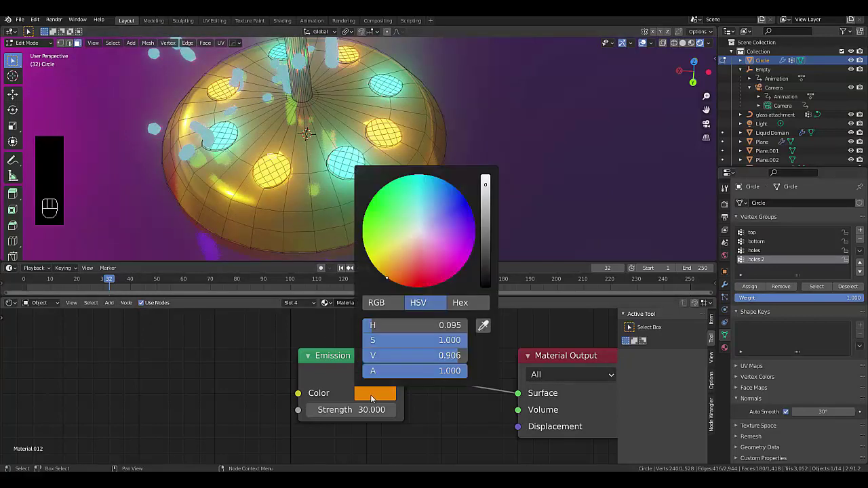
mouse_move(377, 273)
mouse_down()
mouse_move(374, 248)
mouse_move(425, 282)
mouse_move(397, 279)
mouse_move(370, 223)
mouse_move(434, 182)
mouse_move(459, 194)
mouse_move(391, 181)
mouse_move(430, 176)
mouse_move(422, 174)
mouse_up()
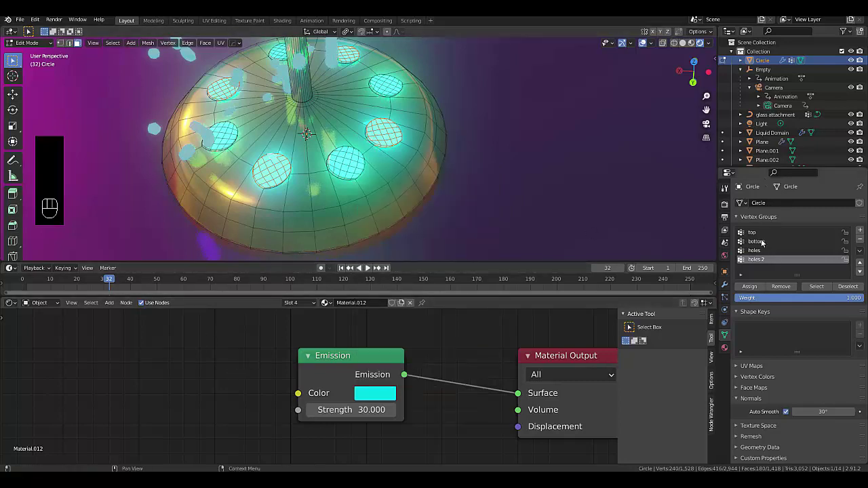
Make Material.011 the active material and bring its Object Info and ColorRamp nodes into reach.
click(725, 347)
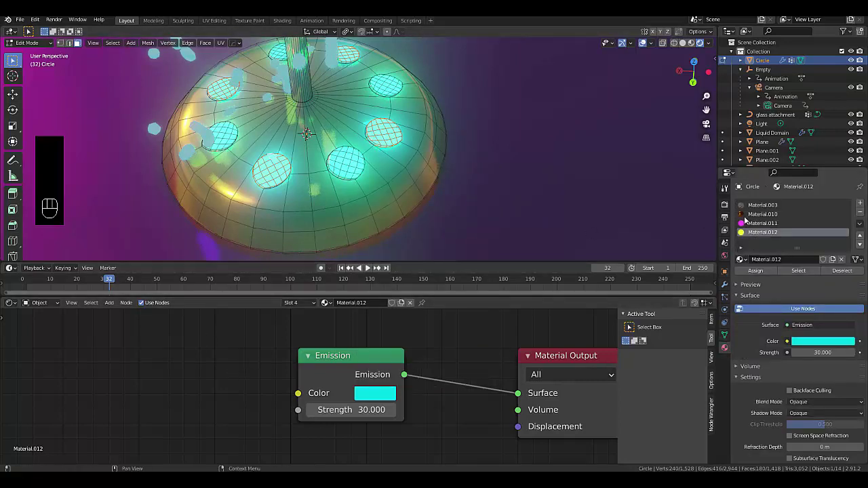
click(755, 224)
middle_drag(66, 426, 112, 441)
scroll(132, 427, up, 3)
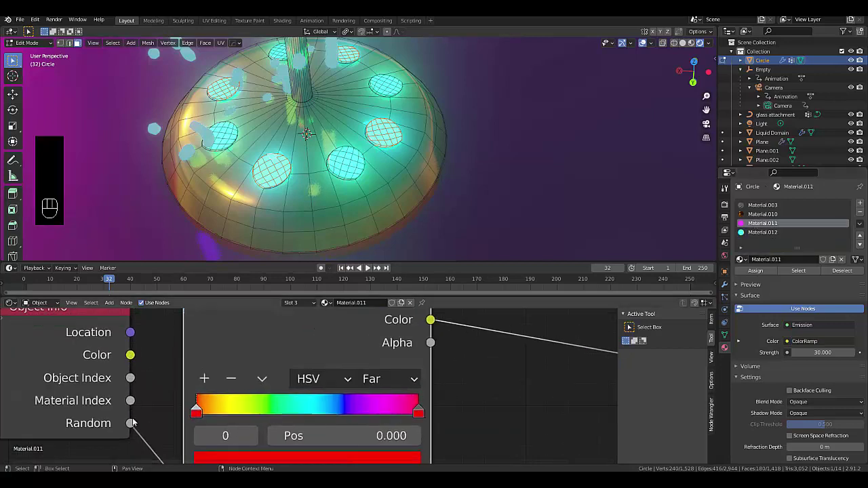
Connect the Object Info Color output to the ColorRamp's Fac input in place of the Random output.
scroll(132, 359, down, 2)
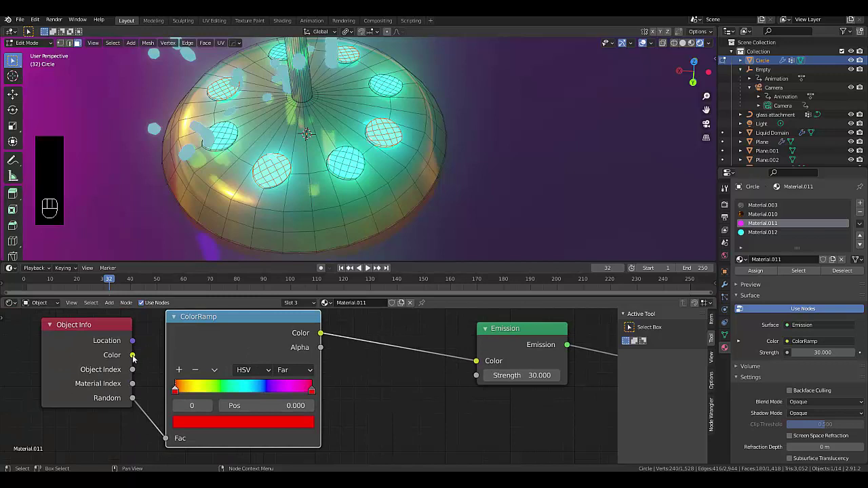
drag(133, 355, 165, 438)
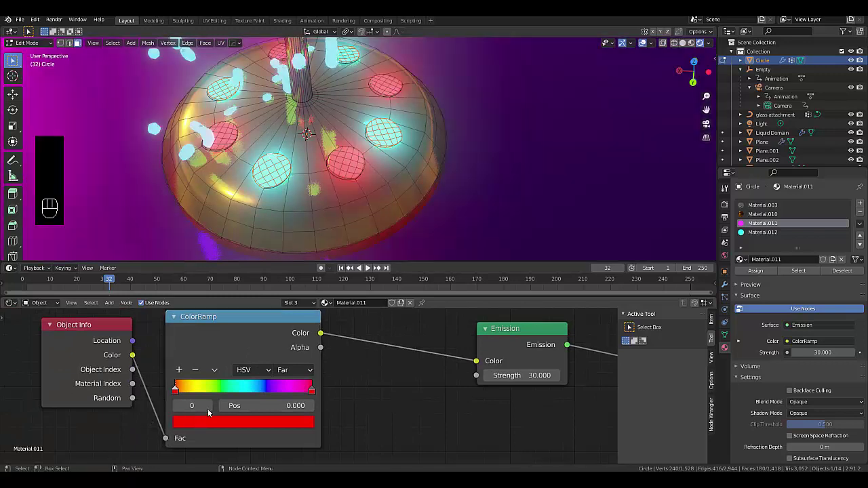
scroll(208, 412, up, 2)
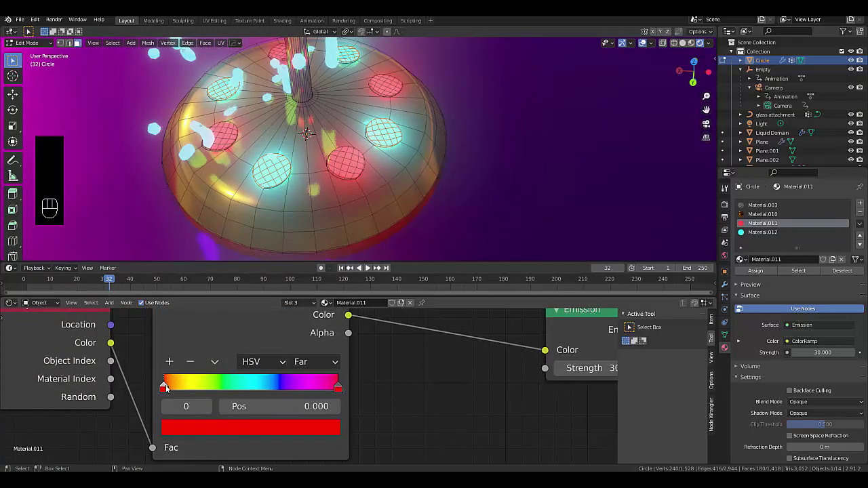
Delete the Object Info and ColorRamp nodes from Material.011, leaving the Emission node with its own colour.
scroll(162, 357, down, 2)
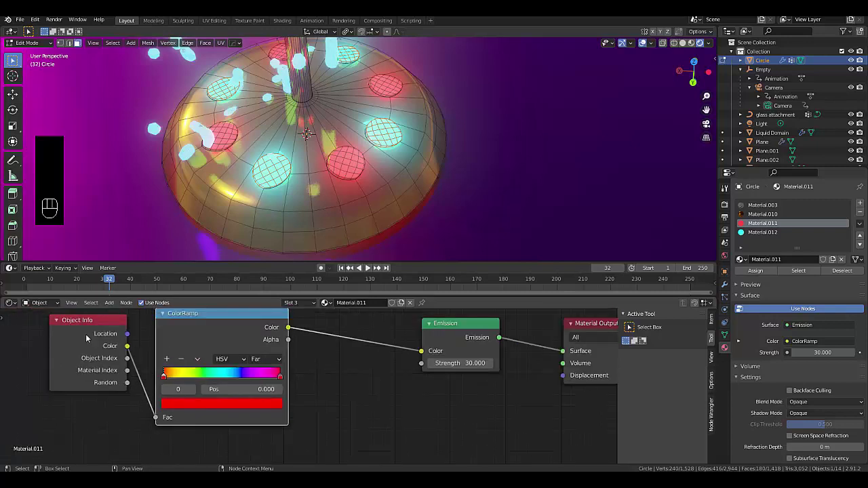
drag(82, 425, 191, 326)
key(x)
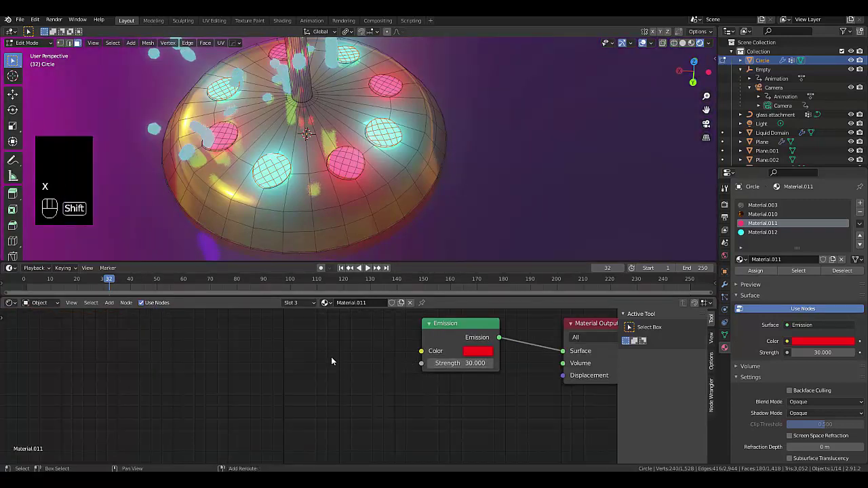
Add an RGB input node to Material.011 and connect its Color output to the Emission node's Color input.
key(shift+a)
mouse_move(330, 357)
mouse_move(310, 302)
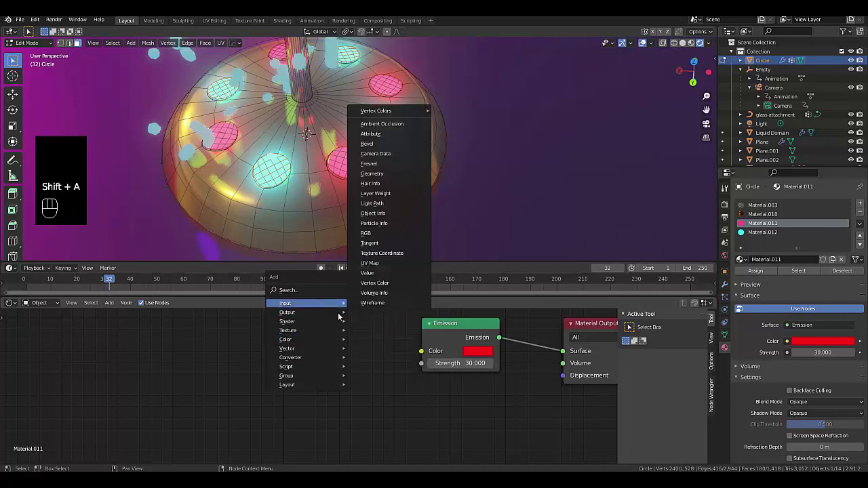
click(367, 234)
click(363, 347)
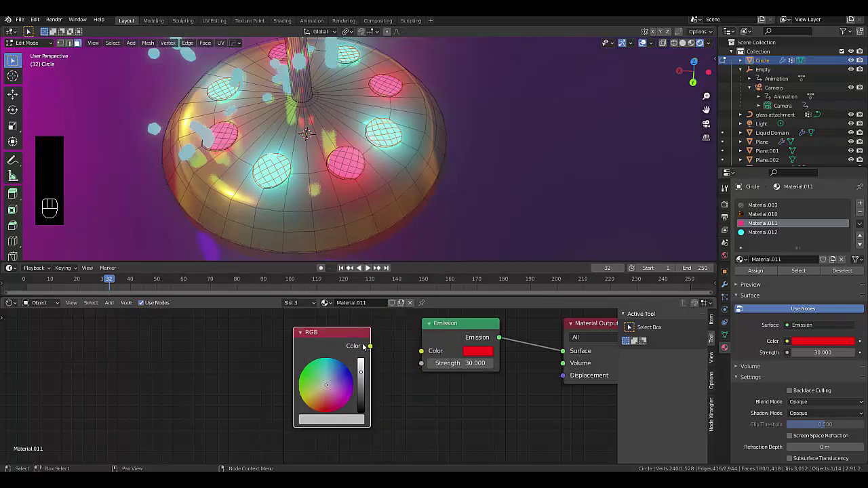
drag(371, 346, 422, 351)
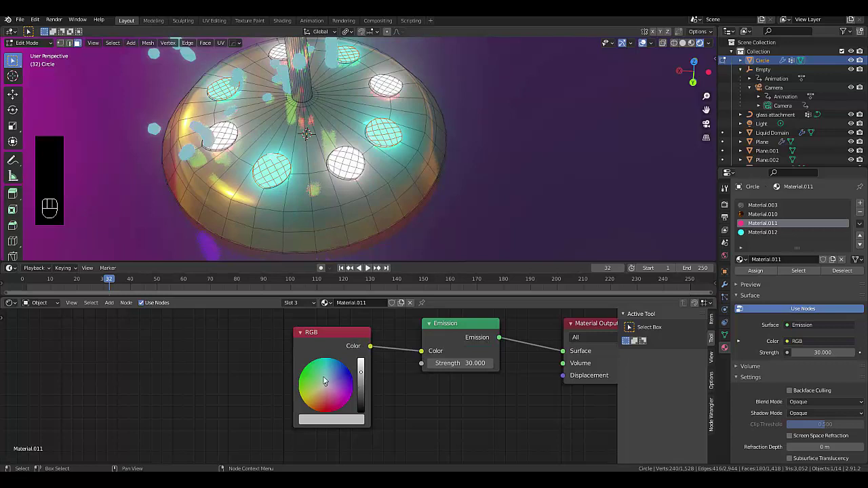
Set the RGB node's colour to a saturated blue at full brightness.
scroll(333, 377, up, 1)
scroll(333, 378, up, 1)
ctrl+scroll(329, 380, up, 2)
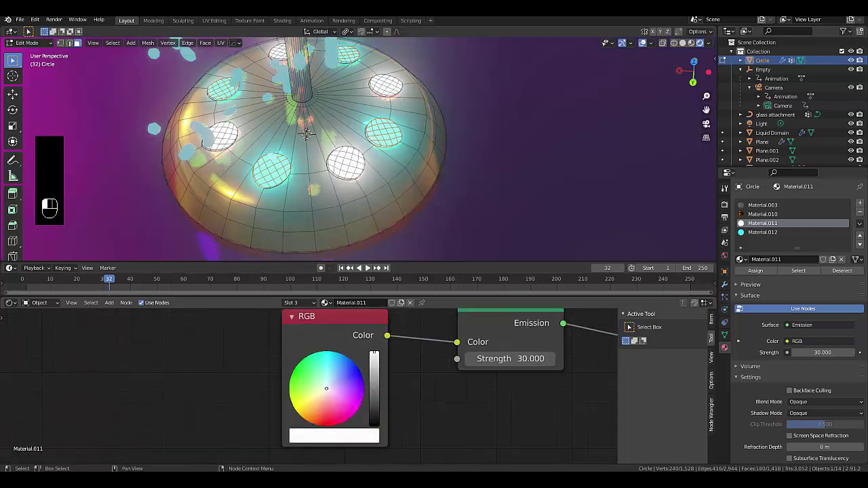
drag(326, 397, 353, 361)
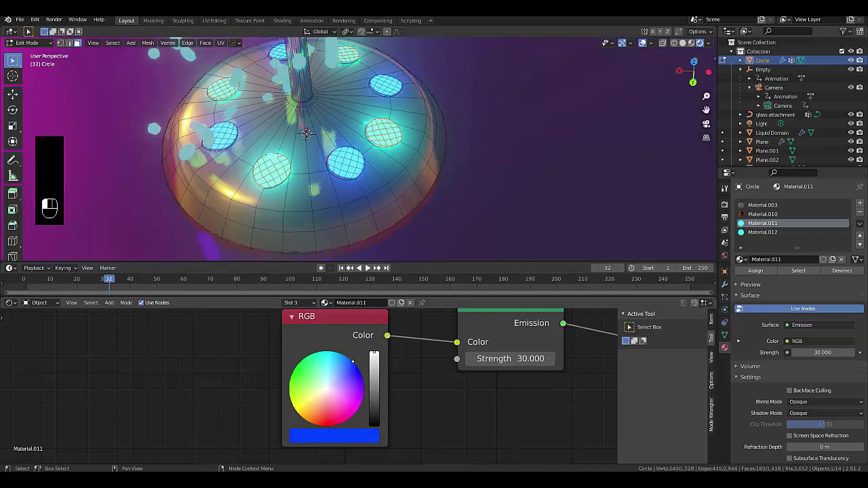
Switch the cocktail glass from Edit Mode back to Object Mode.
scroll(350, 222, down, 8)
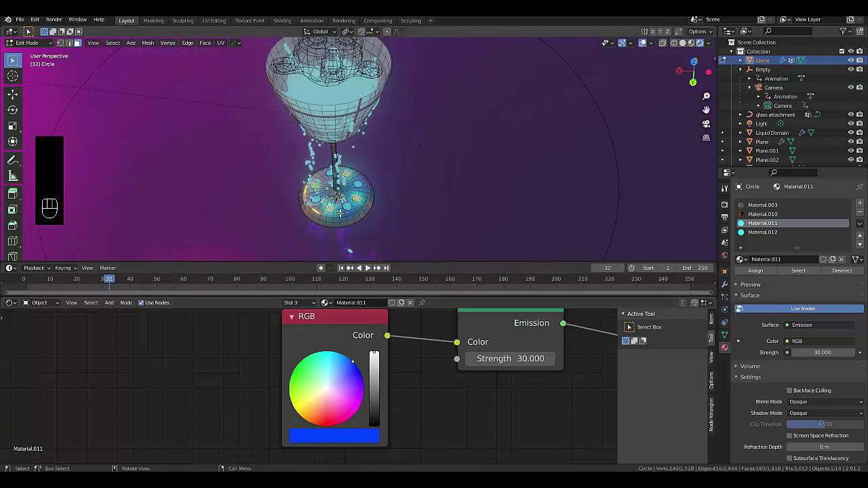
mouse_move(325, 211)
middle_down()
mouse_move(308, 181)
mouse_move(322, 201)
middle_up()
key(Tab)
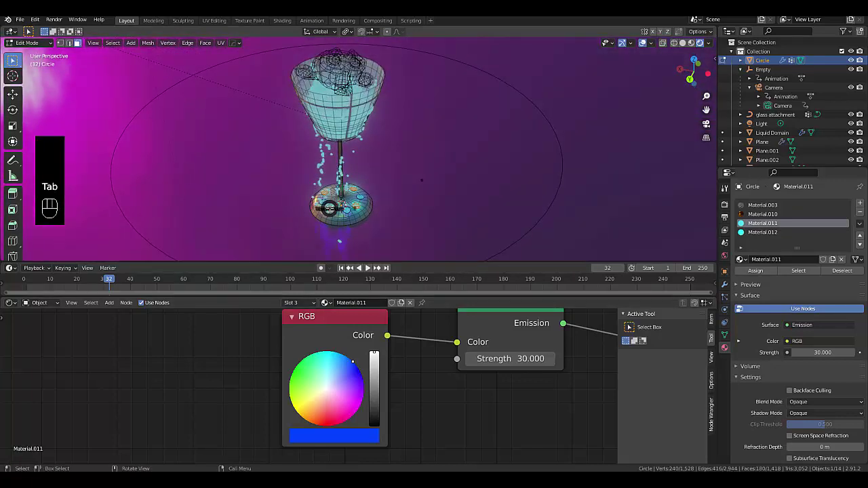
click(284, 213)
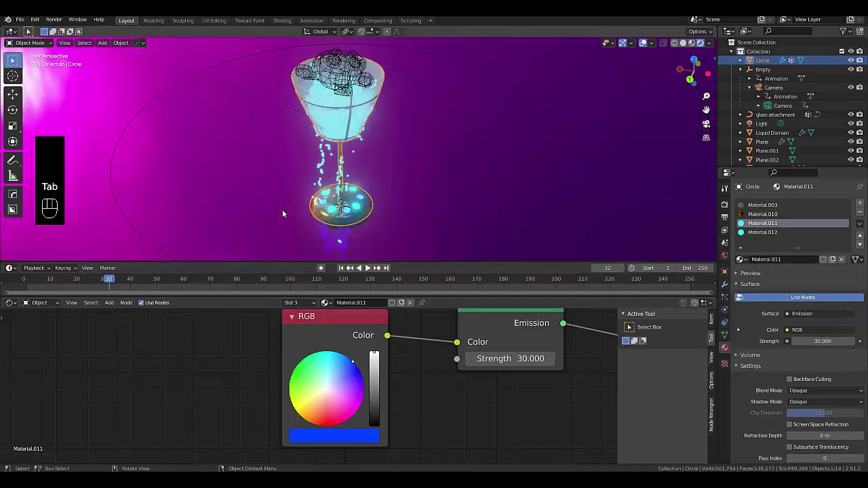
Reduce the Eevee Bloom Radius to 3.5 in the scene's render settings.
scroll(338, 213, up, 2)
scroll(338, 212, up, 2)
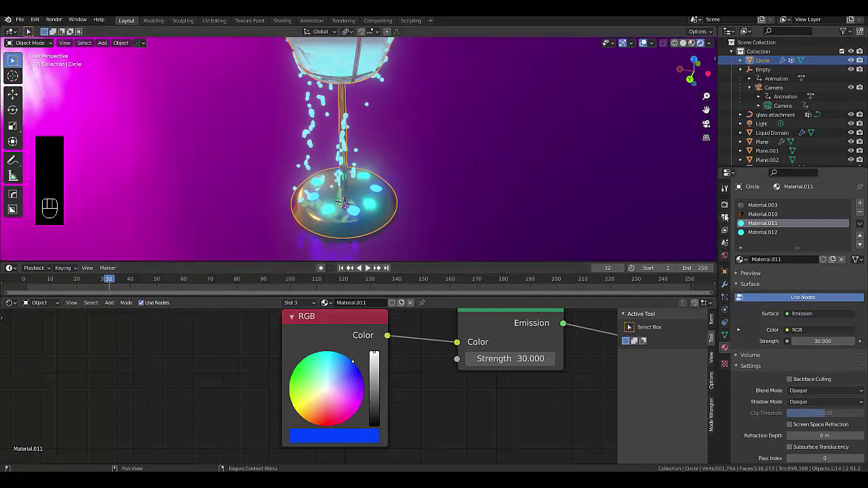
click(724, 204)
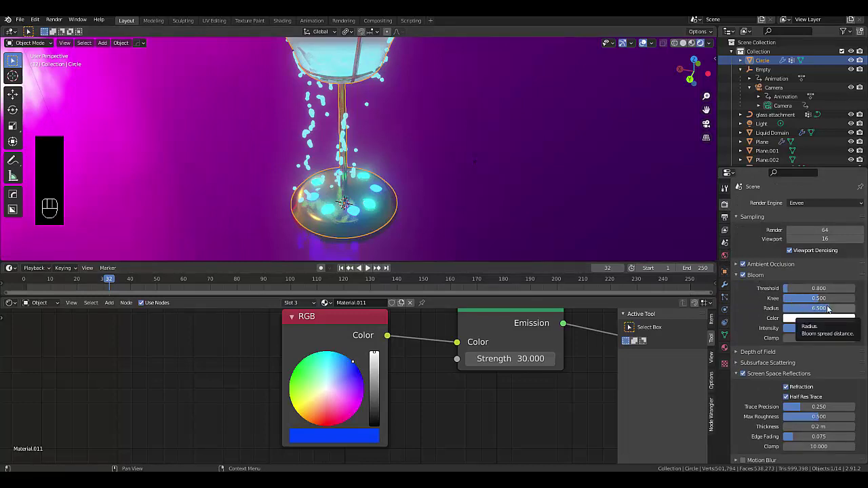
drag(819, 308, 794, 308)
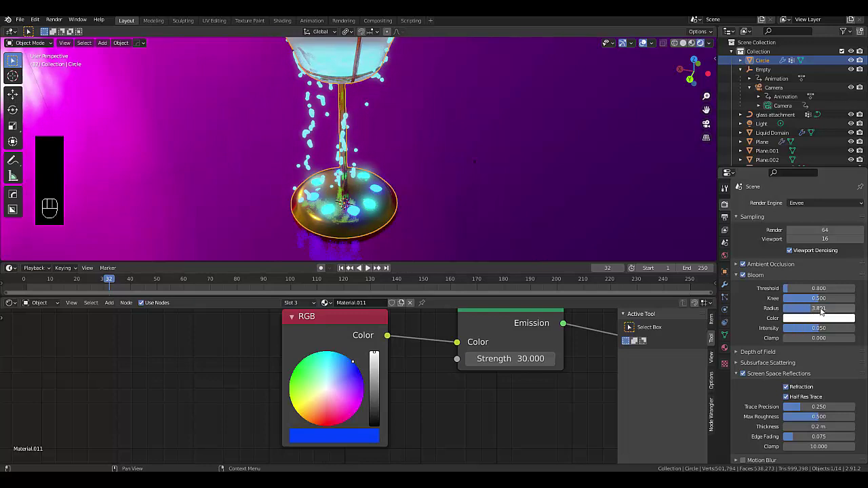
click(819, 310)
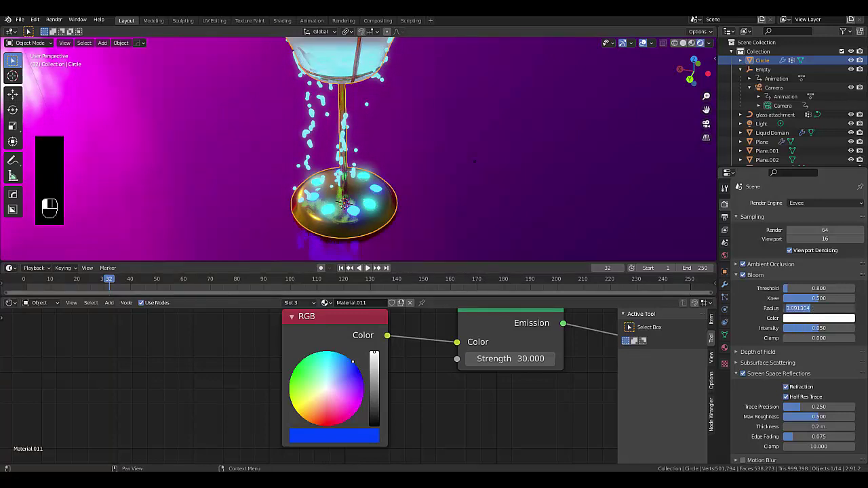
text(3.5)
click(350, 217)
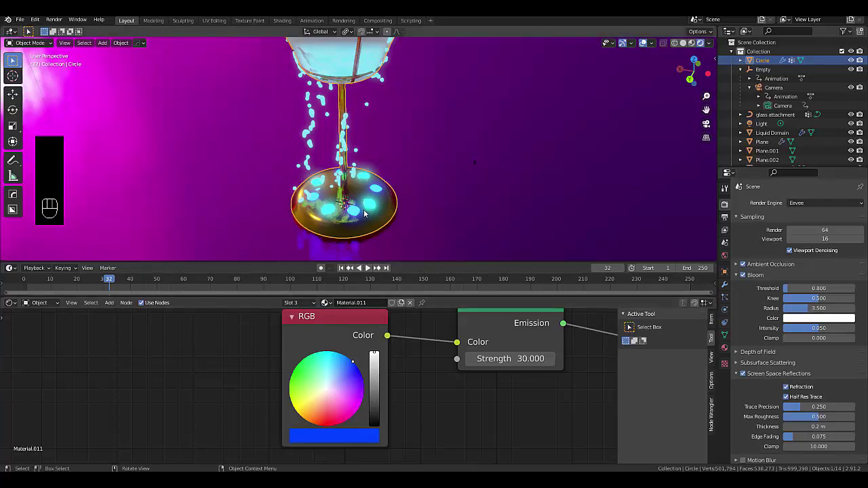
scroll(343, 214, down, 4)
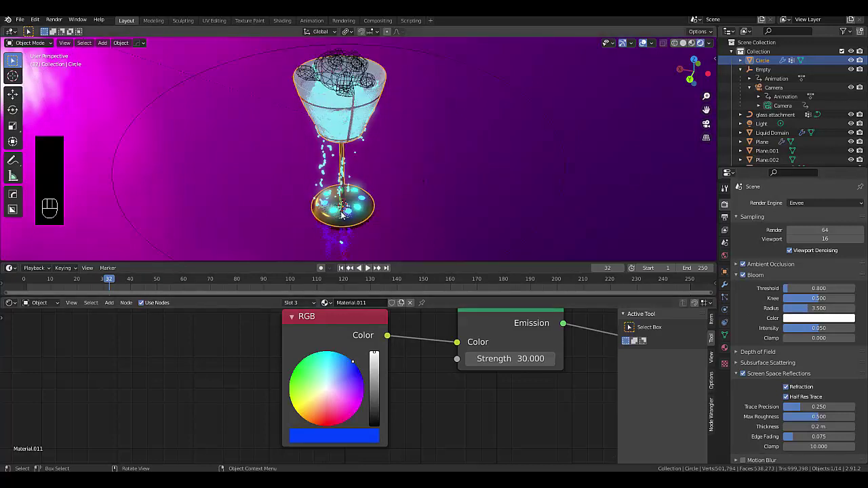
middle_drag(342, 214, 459, 176)
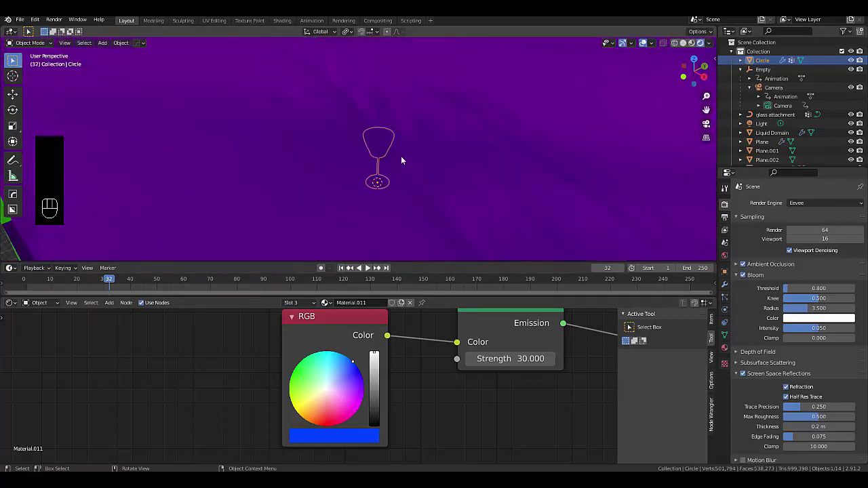
middle_drag(405, 153, 536, 144)
middle_drag(366, 119, 380, 109)
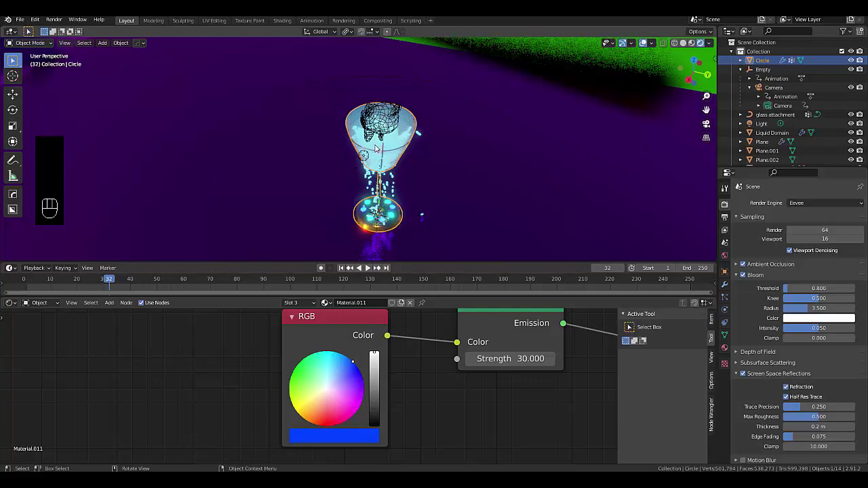